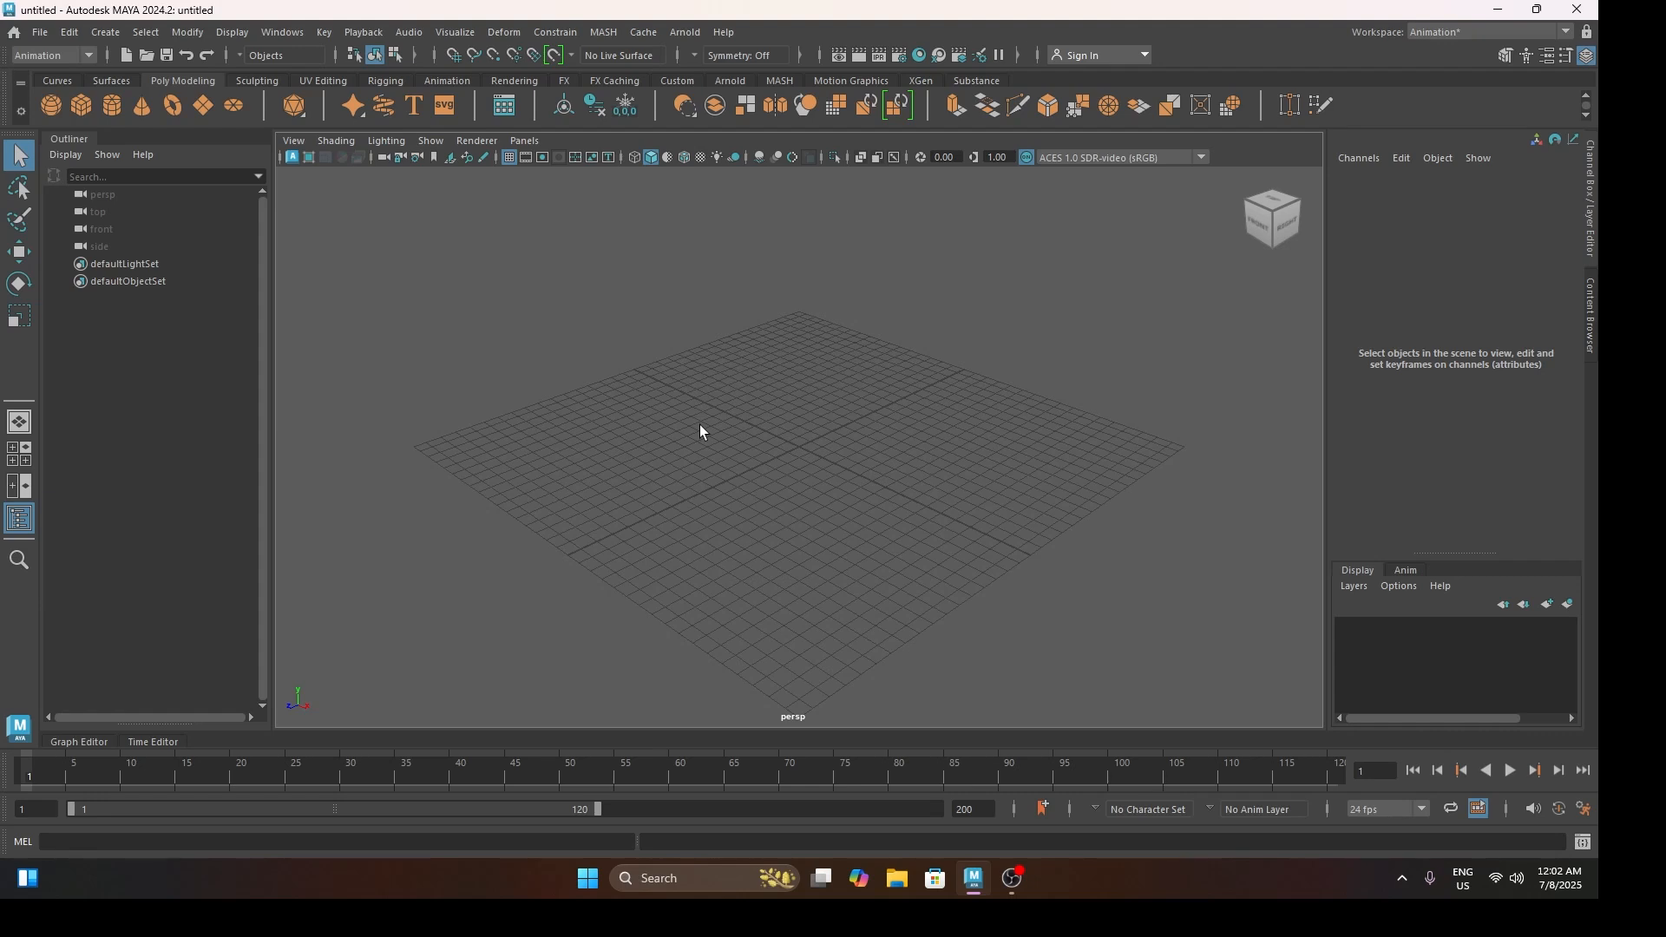
# Switch to PureRef and open the recent reference board D:/Maya_practice/mic.pur
pyautogui.press('super')
pyautogui.write('pu')
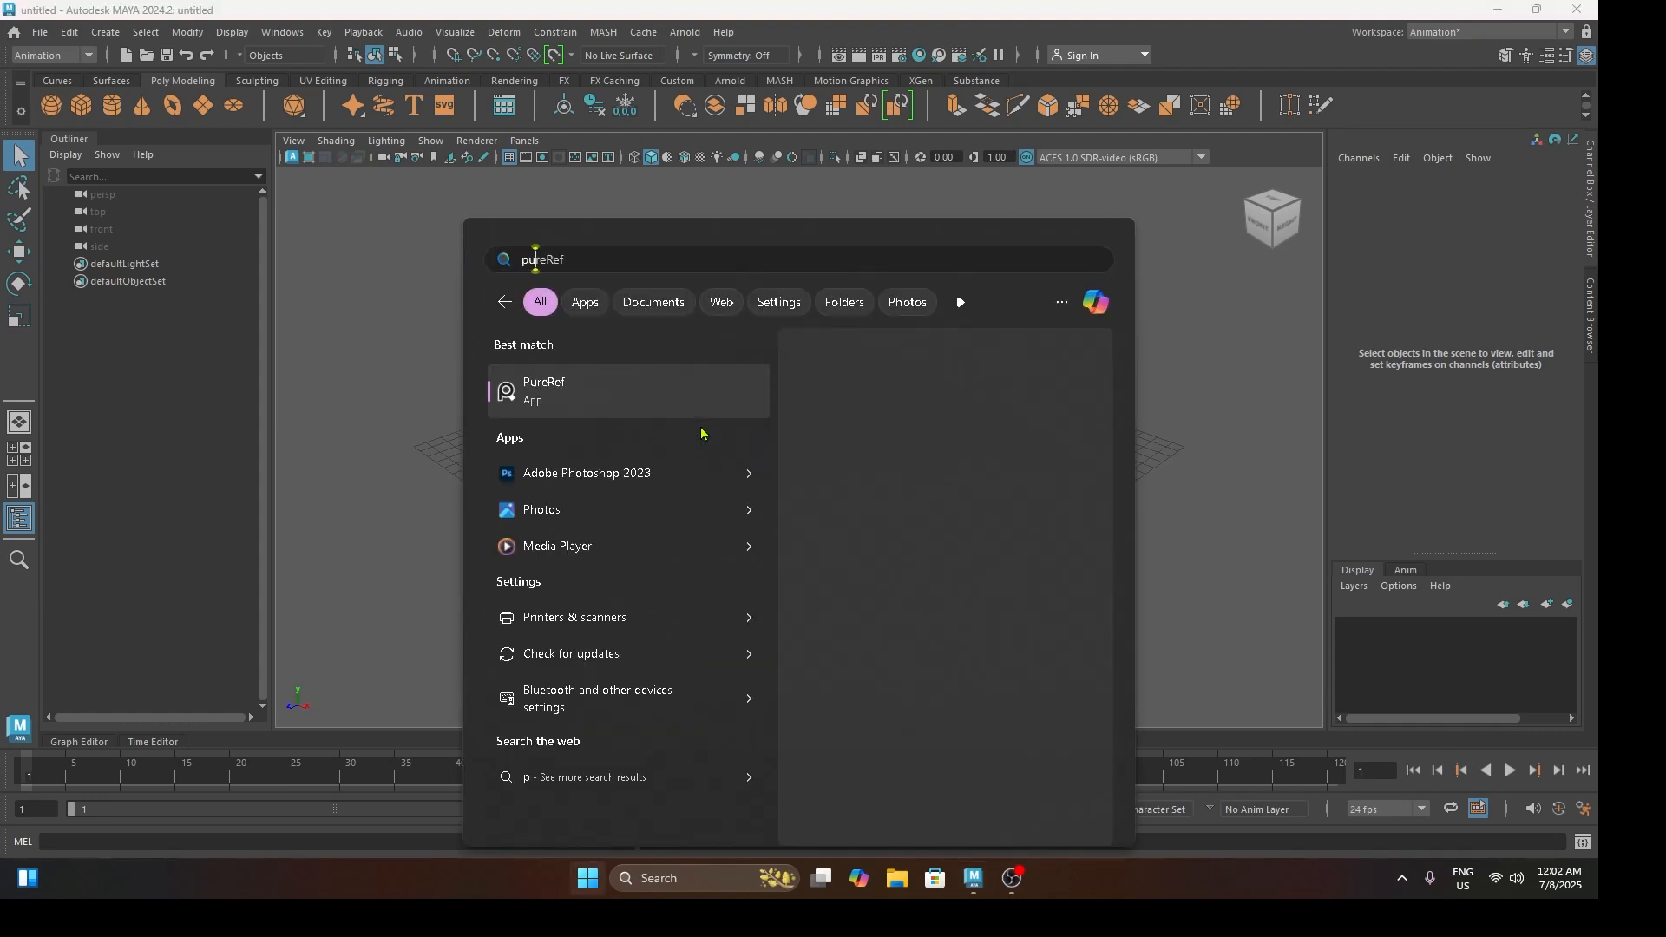
pyautogui.write('reref')
pyautogui.press('Return')
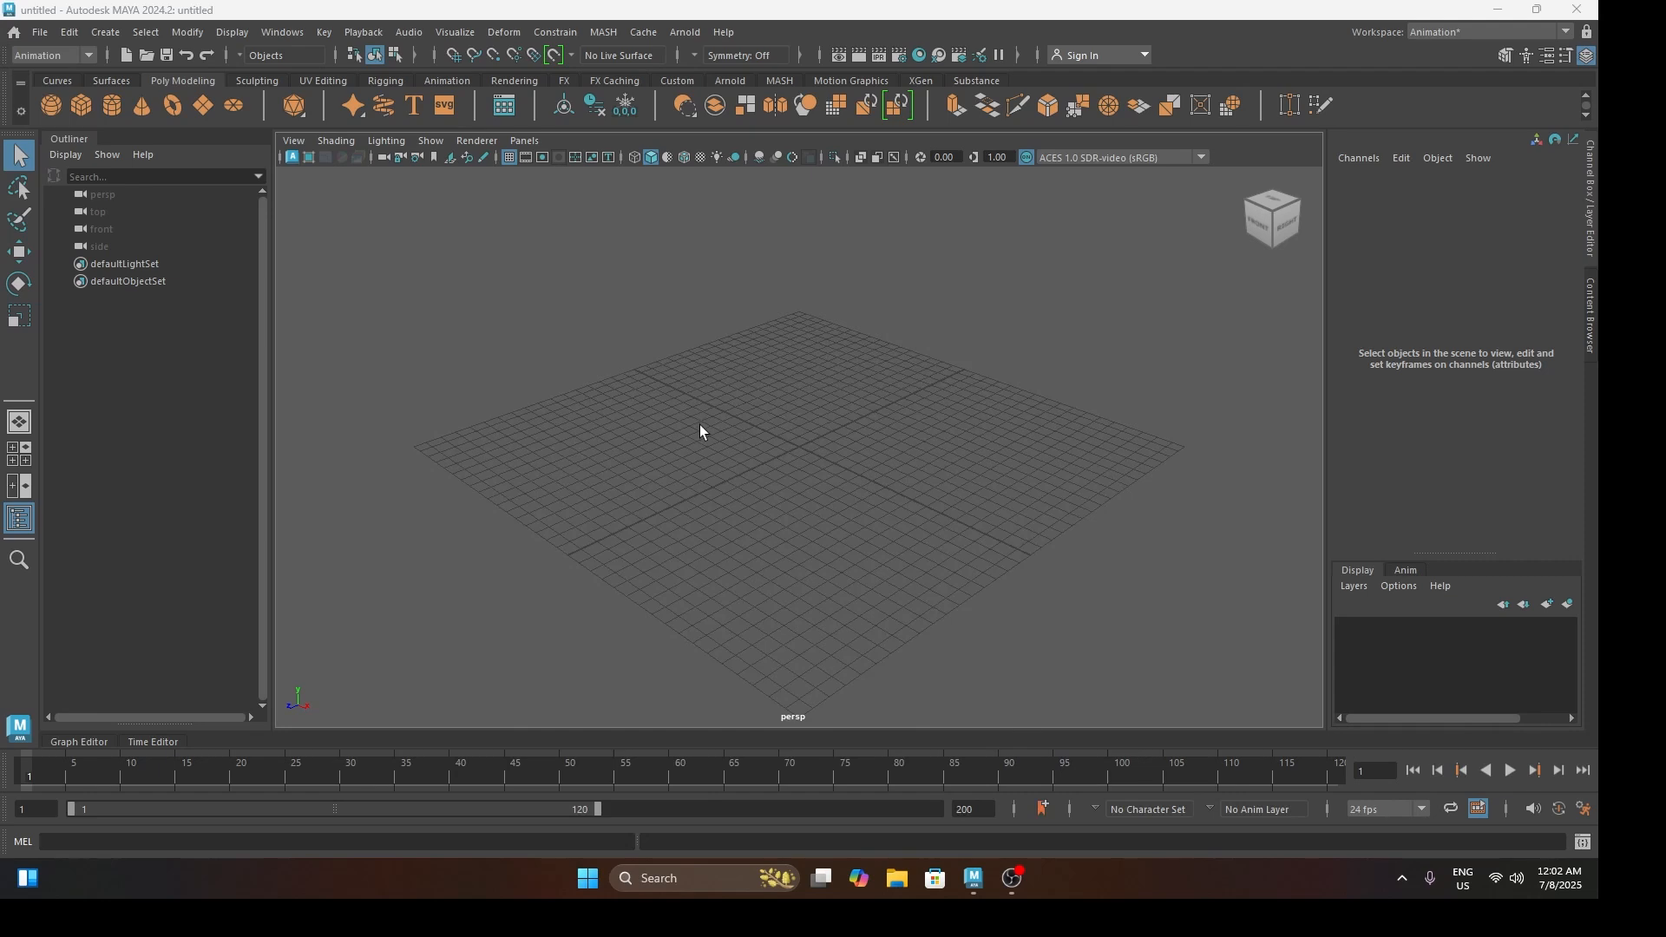
pyautogui.rightClick(1183, 310)
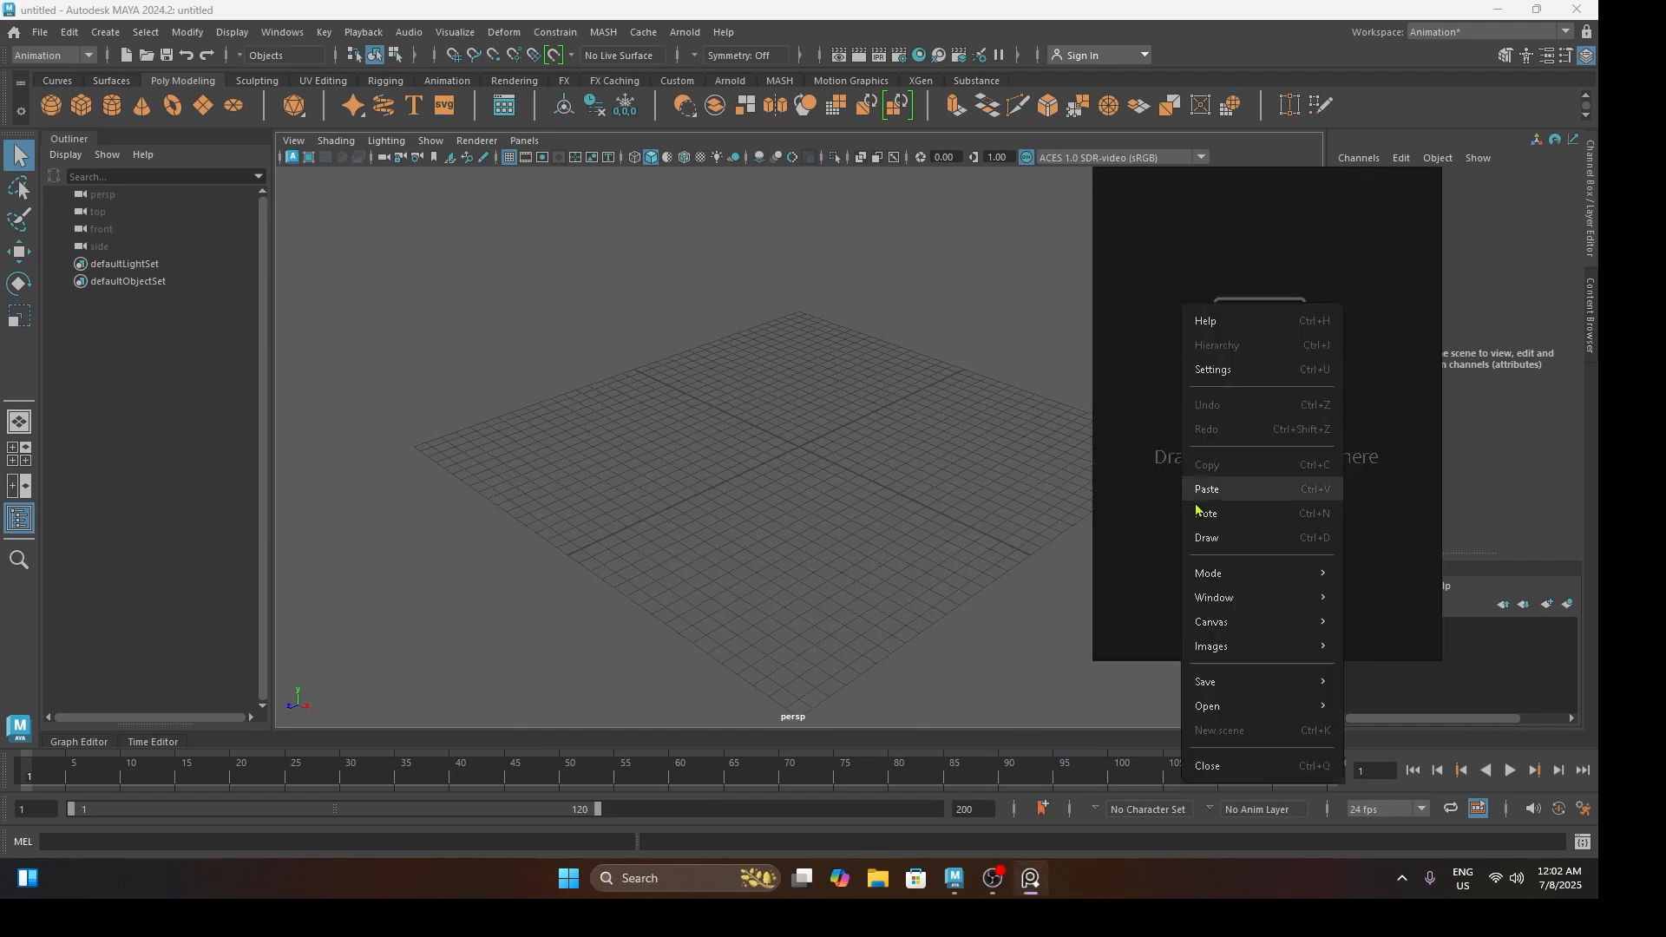
pyautogui.moveTo(1258, 717)
pyautogui.moveTo(1387, 731)
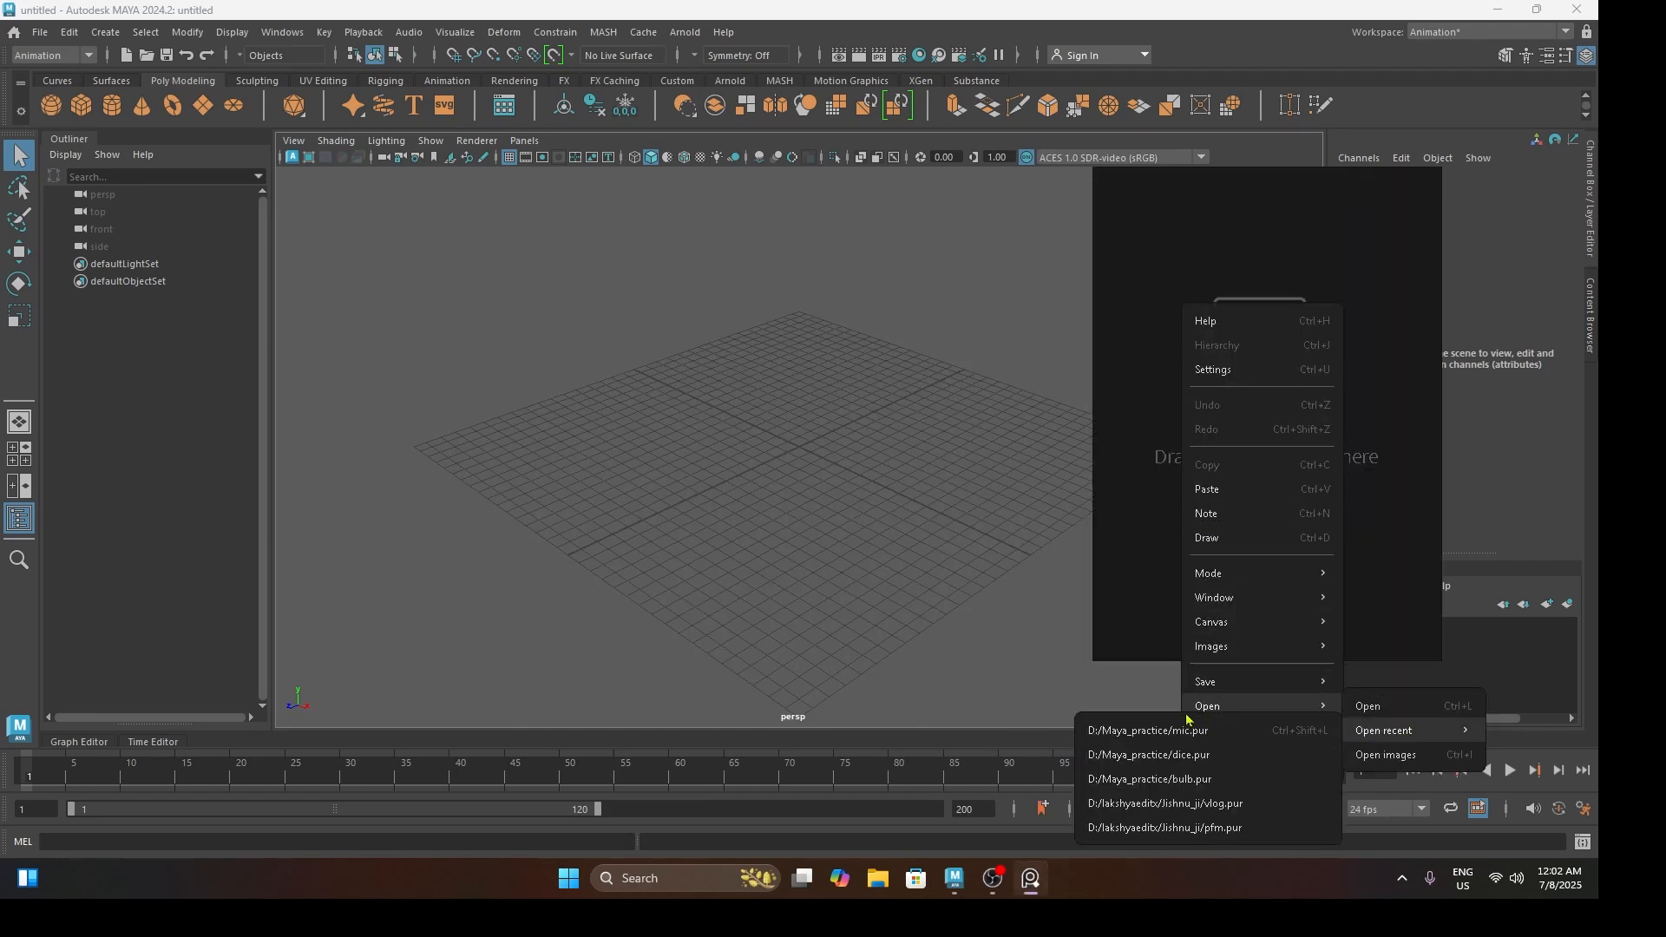
pyautogui.click(1176, 740)
# Place the reference board over the Outliner and frame the round DigiTek microphone's logo side
pyautogui.moveTo(1252, 372); pyautogui.dragTo(218, 388)
pyautogui.scroll(3, 213, 417)
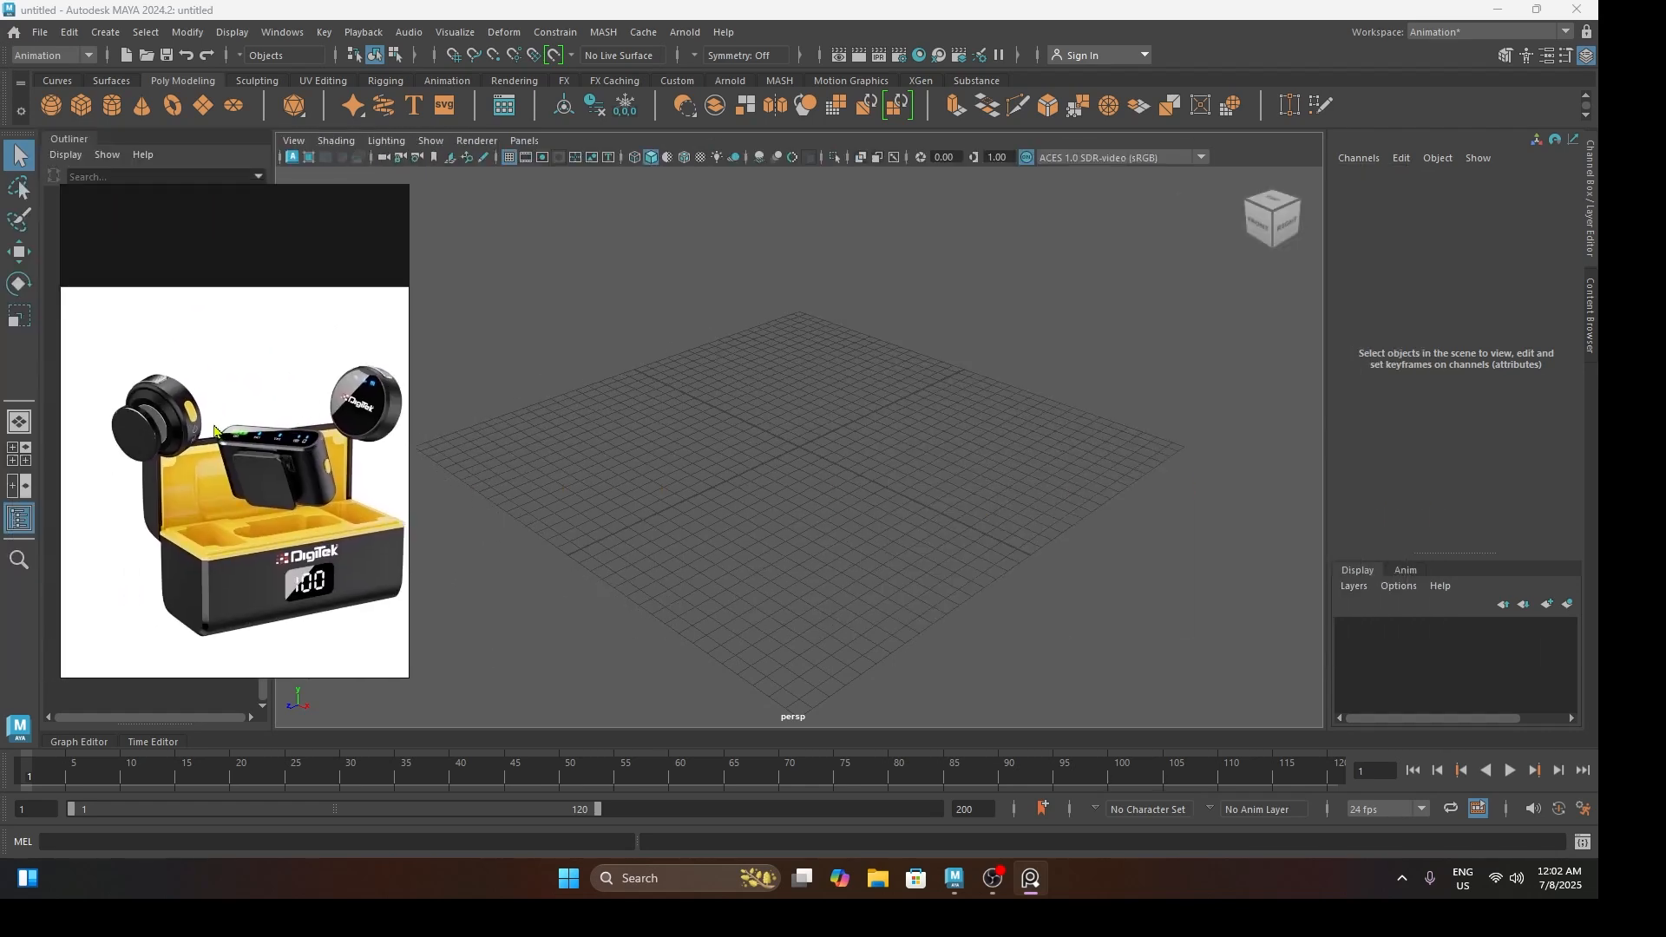
pyautogui.moveTo(268, 441); pyautogui.dragTo(149, 446, button='middle')
pyautogui.scroll(3, 290, 422)
pyautogui.moveTo(291, 422); pyautogui.dragTo(231, 476, button='middle')
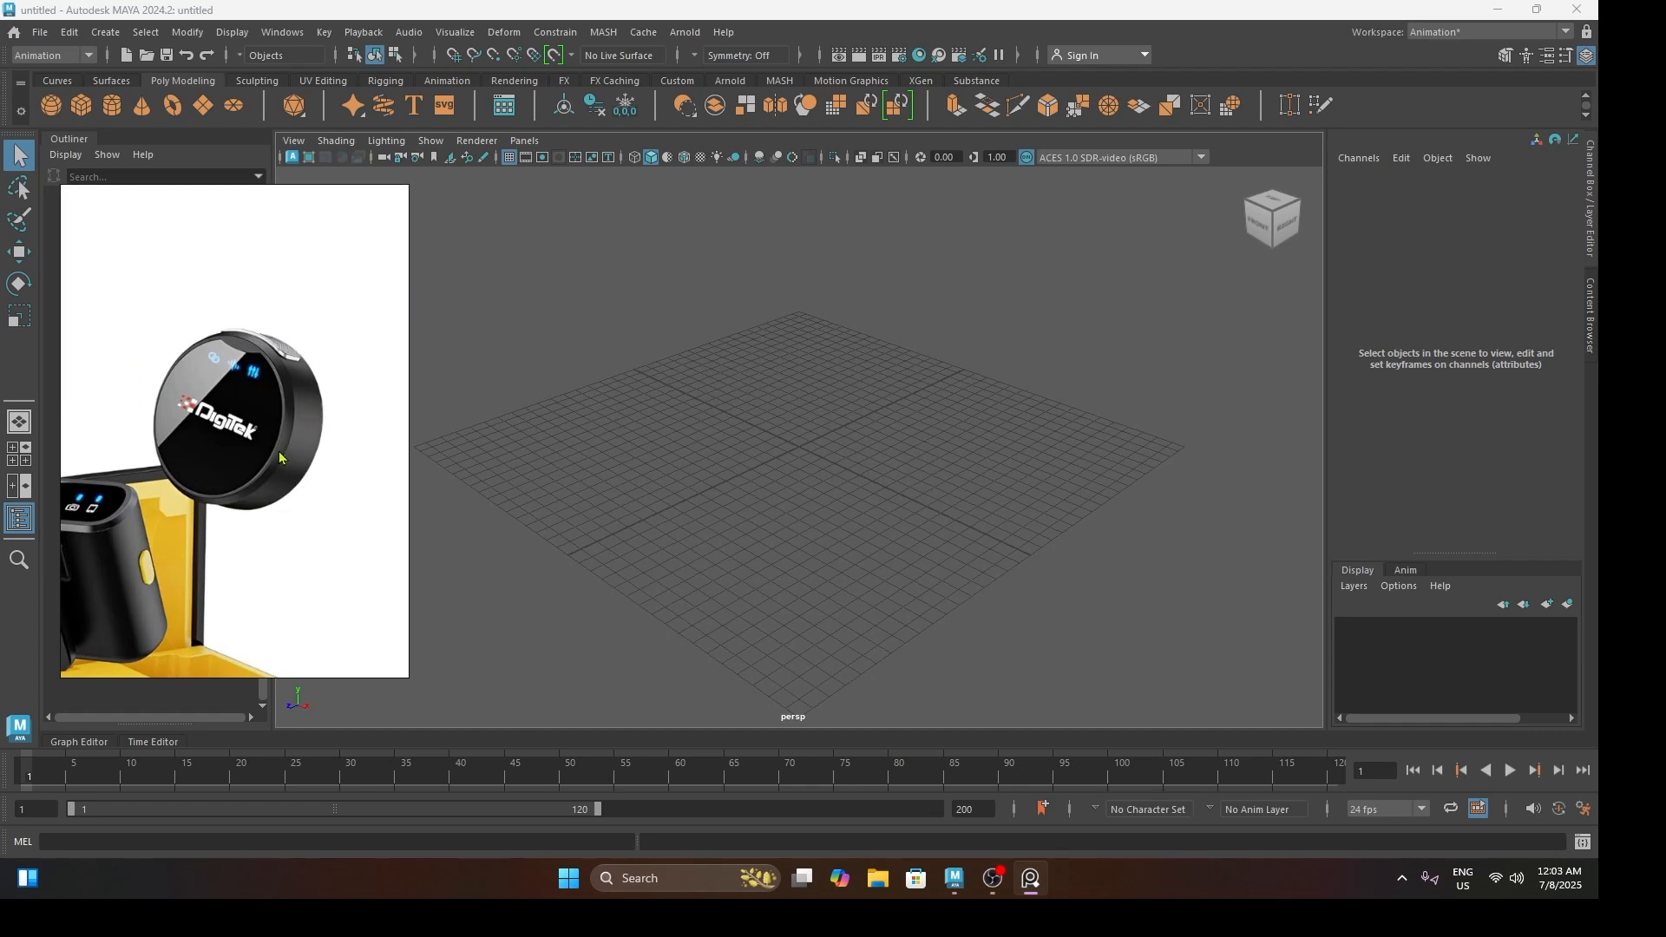
# Create a polygon cylinder about 2.66 in radius and 1.86 high, with 36 axis subdivisions and 0 cap subdivisions
pyautogui.click(114, 113)
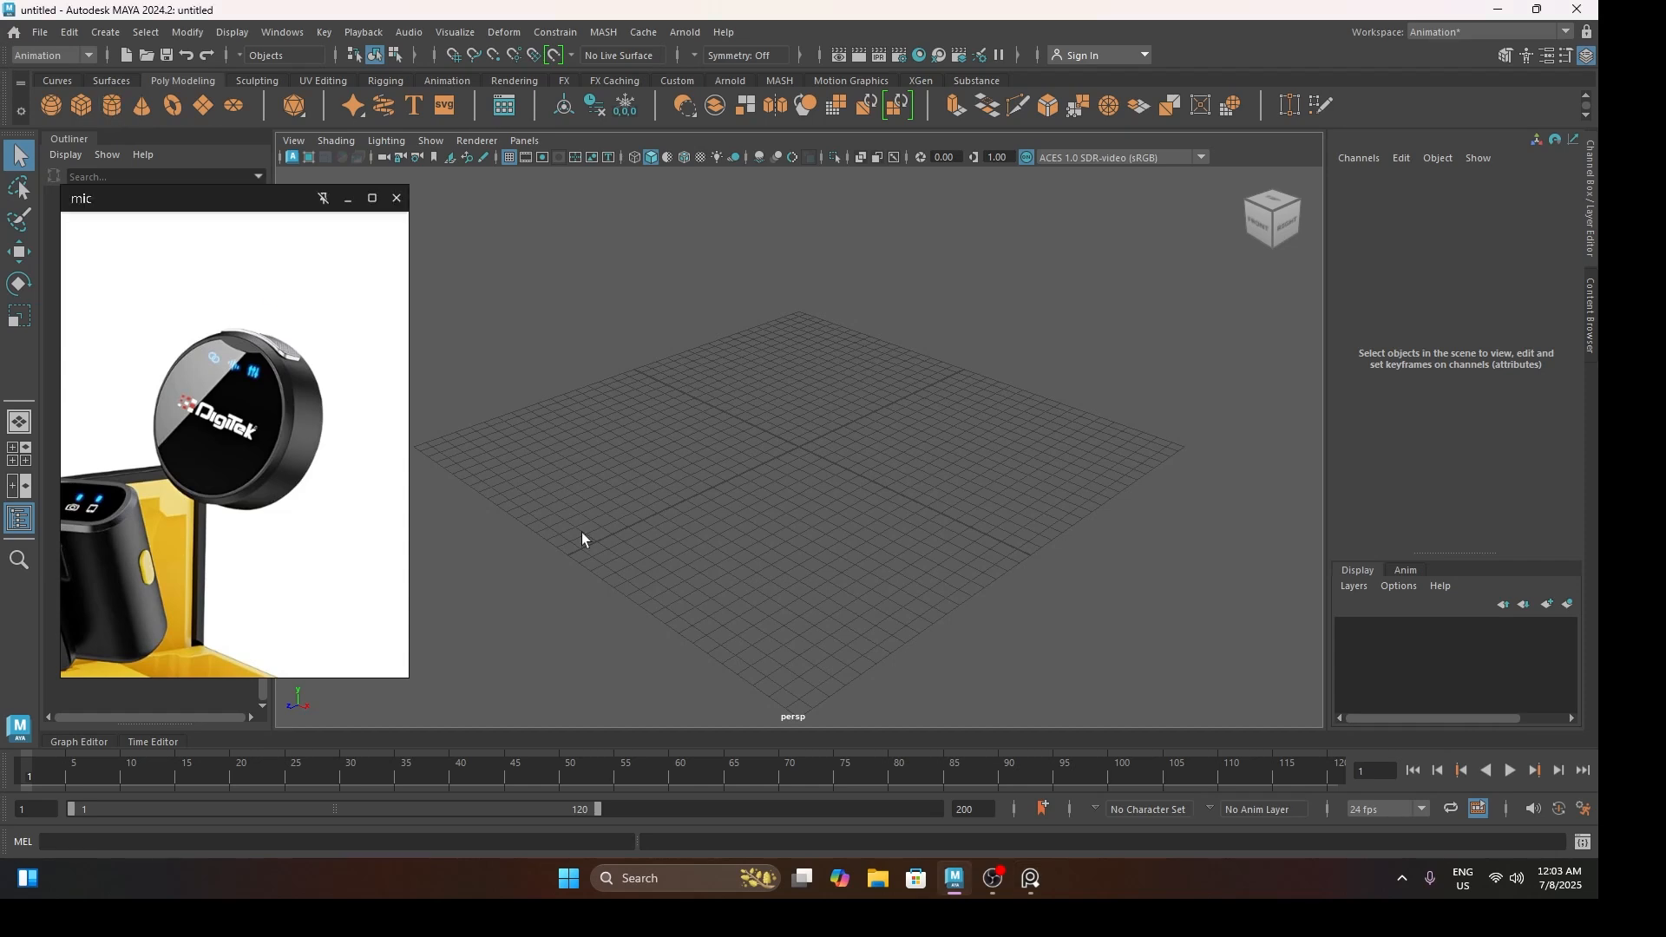
pyautogui.moveTo(799, 450); pyautogui.dragTo(838, 405)
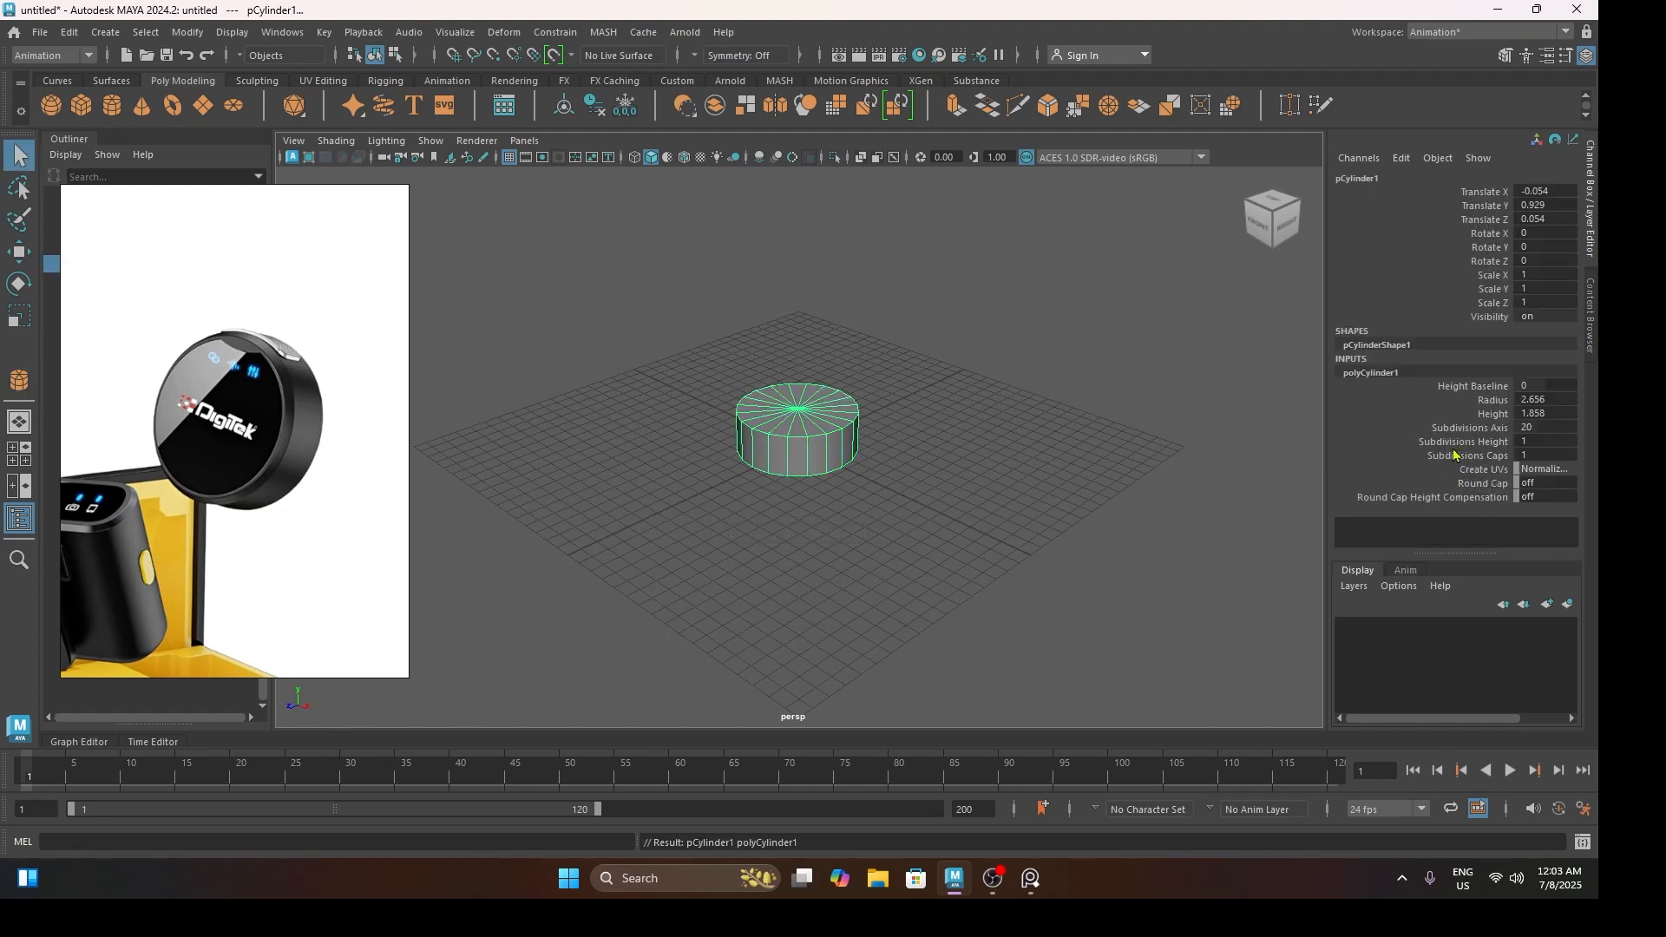
pyautogui.doubleClick(1536, 427)
pyautogui.write('36')
pyautogui.press('Return')
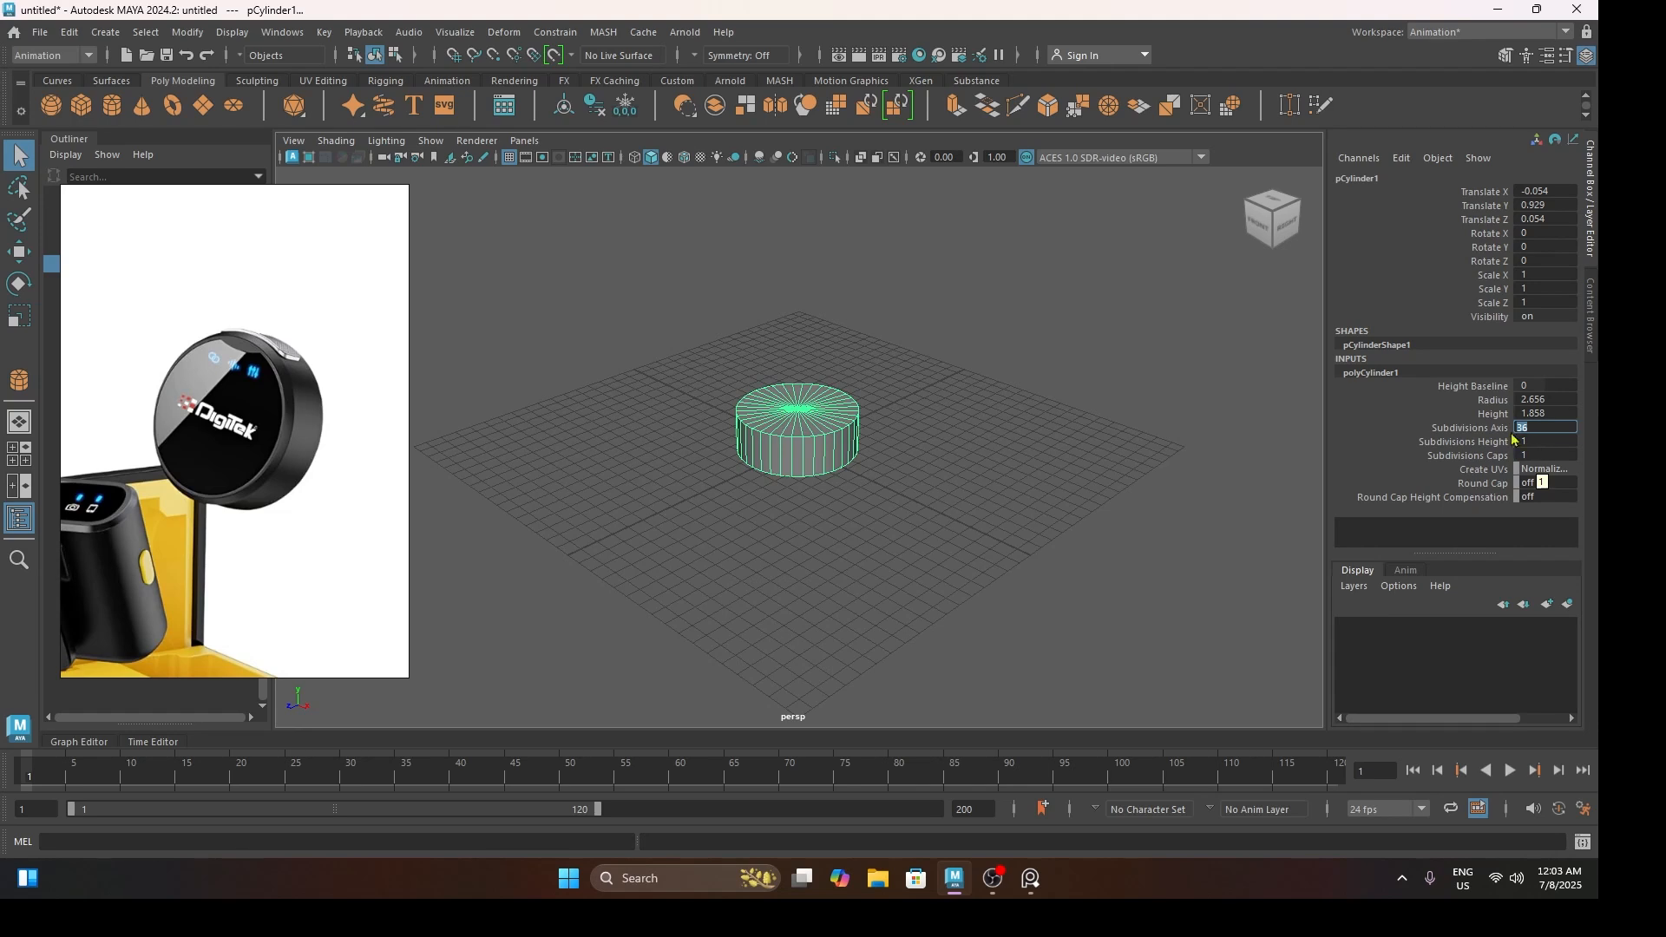
pyautogui.click(1467, 455)
pyautogui.moveTo(1157, 473); pyautogui.dragTo(877, 451, button='middle')
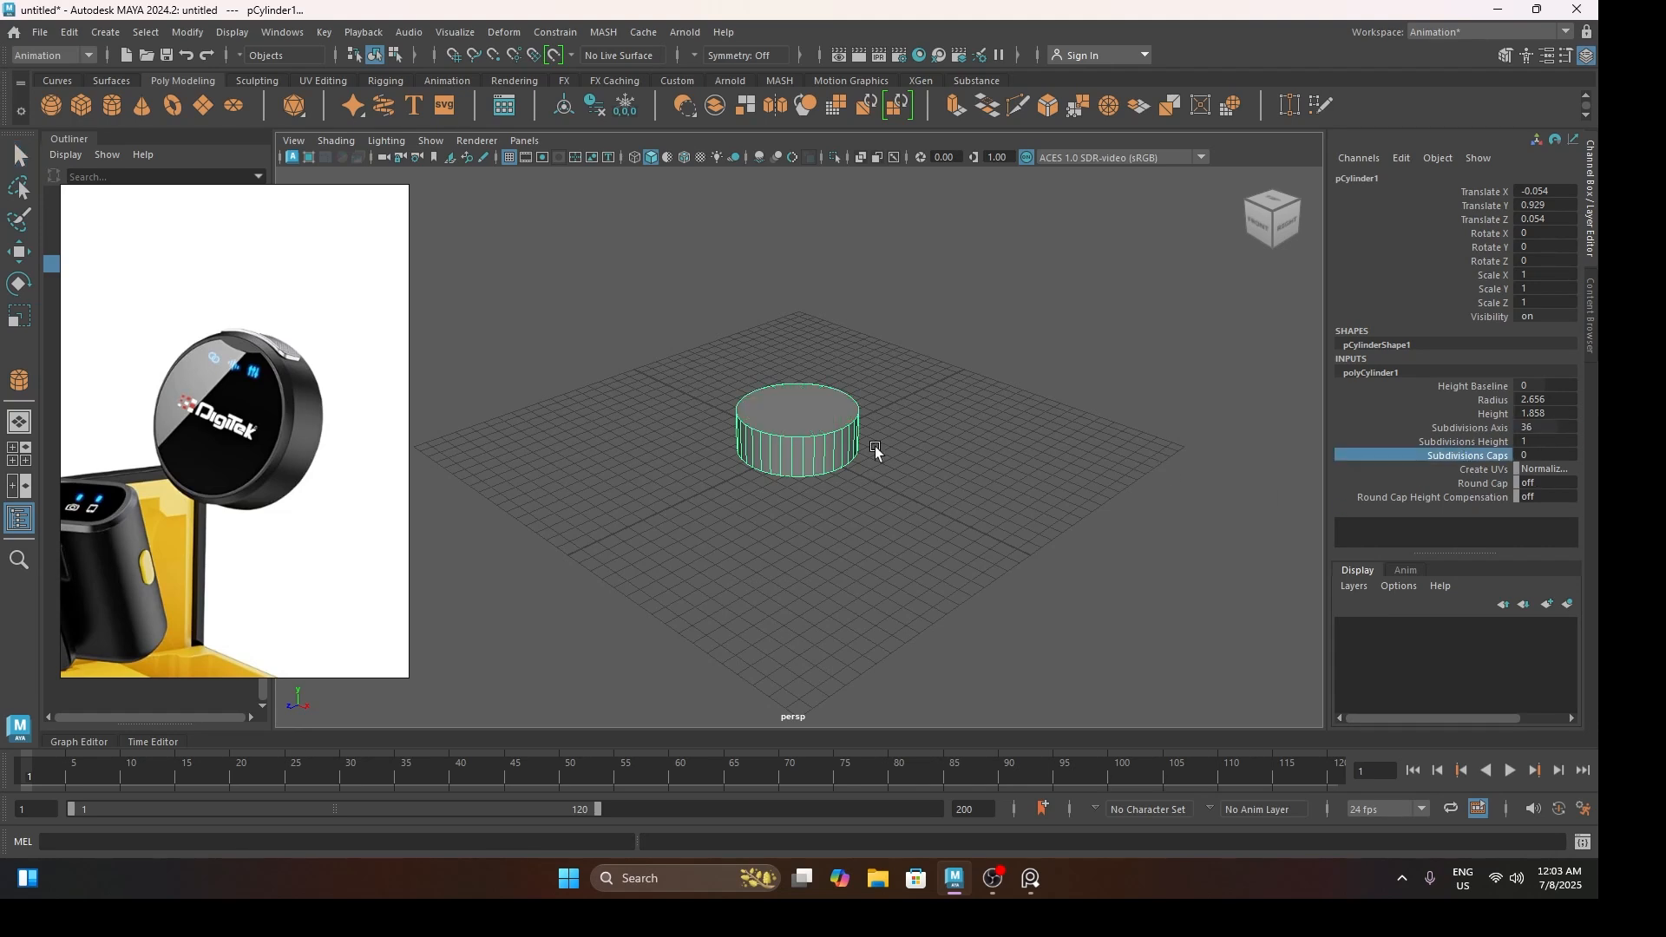
# Extrude the cylinder's top face slightly upward and scale it inward to form a beveled rim
pyautogui.scroll(6, 845, 440)
pyautogui.press('F11')
pyautogui.click(786, 367)
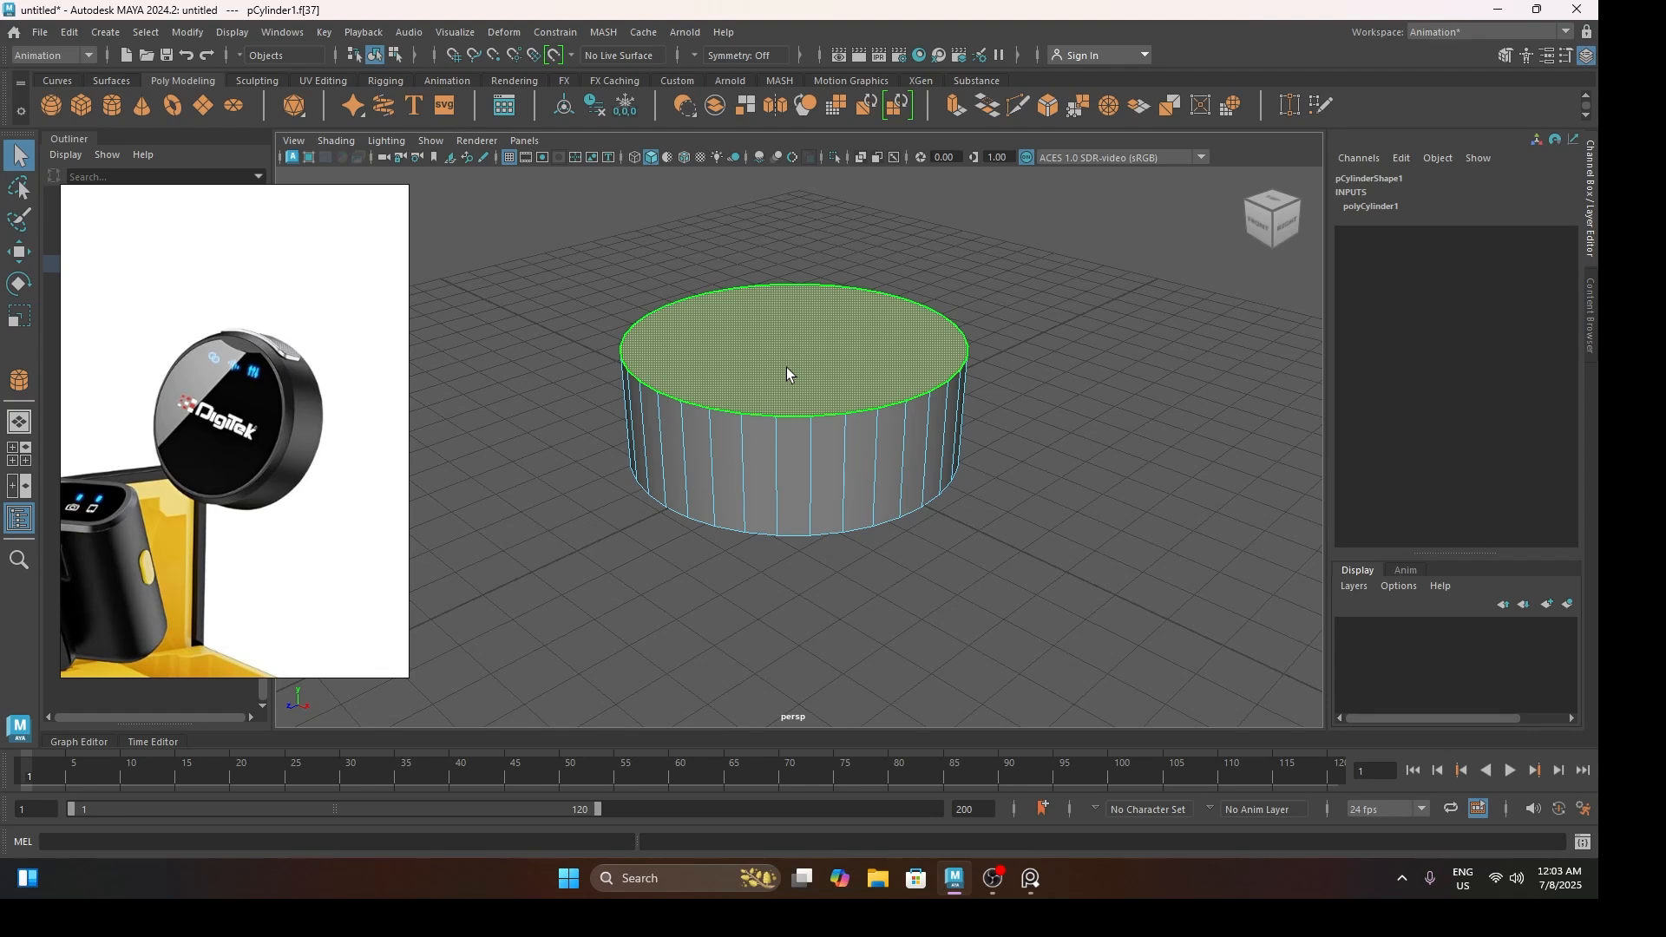
pyautogui.press('w')
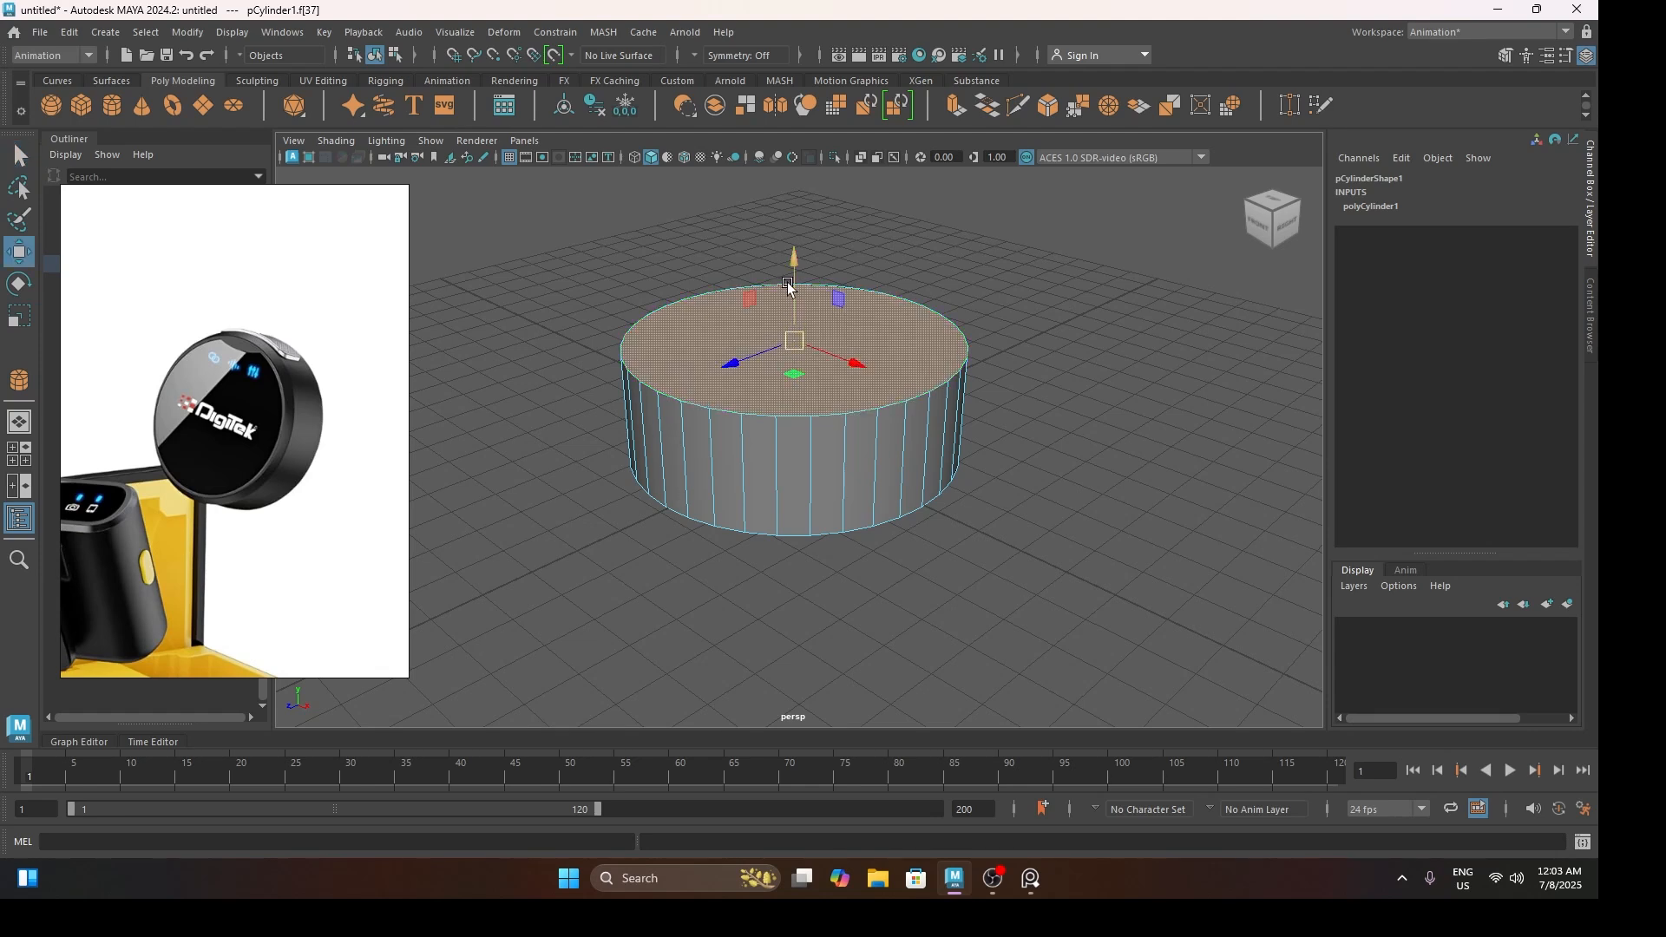
pyautogui.hotkey('ctrl', 'e')
pyautogui.moveTo(790, 282); pyautogui.dragTo(794, 269)
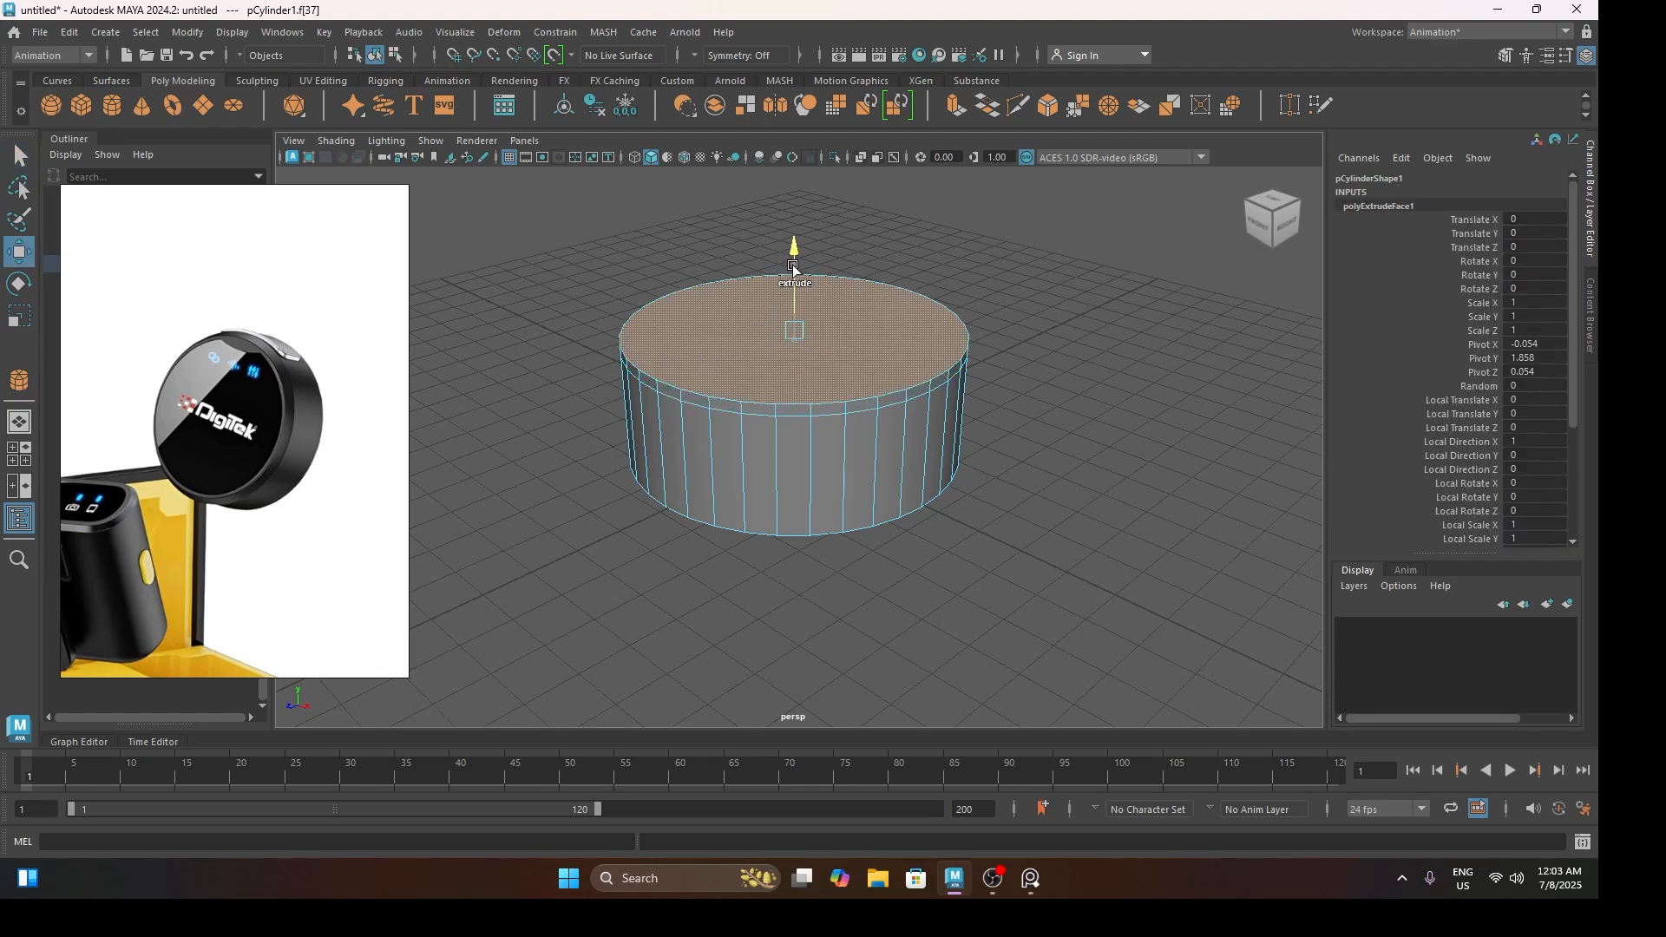
pyautogui.press('r')
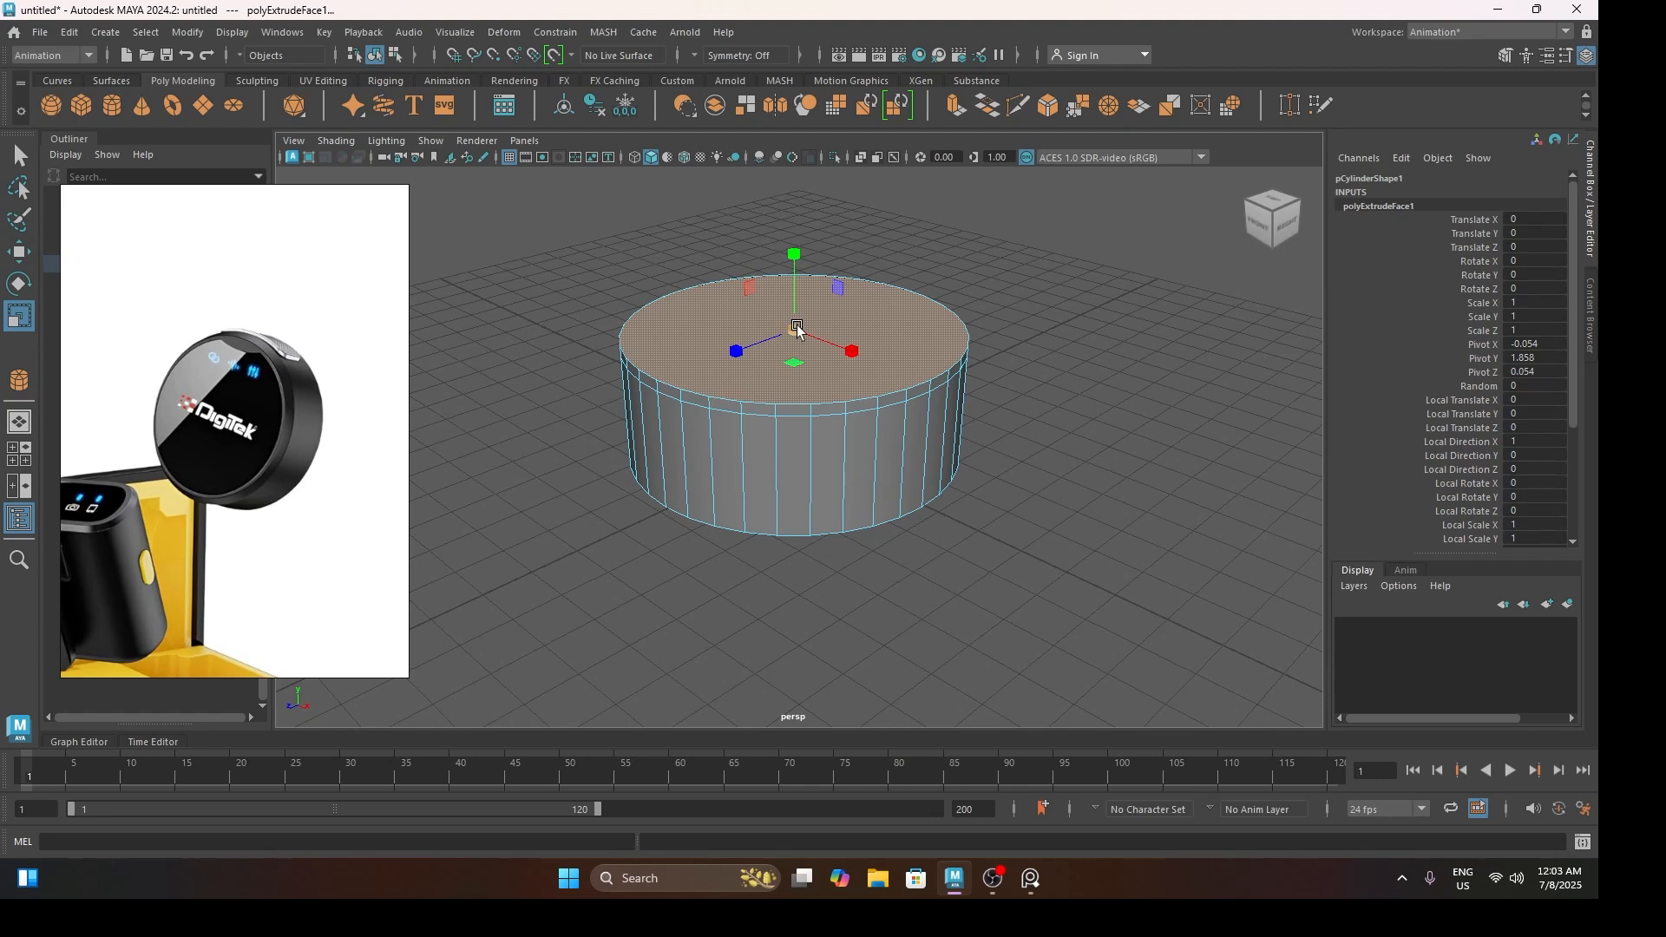
pyautogui.moveTo(798, 329); pyautogui.dragTo(779, 351)
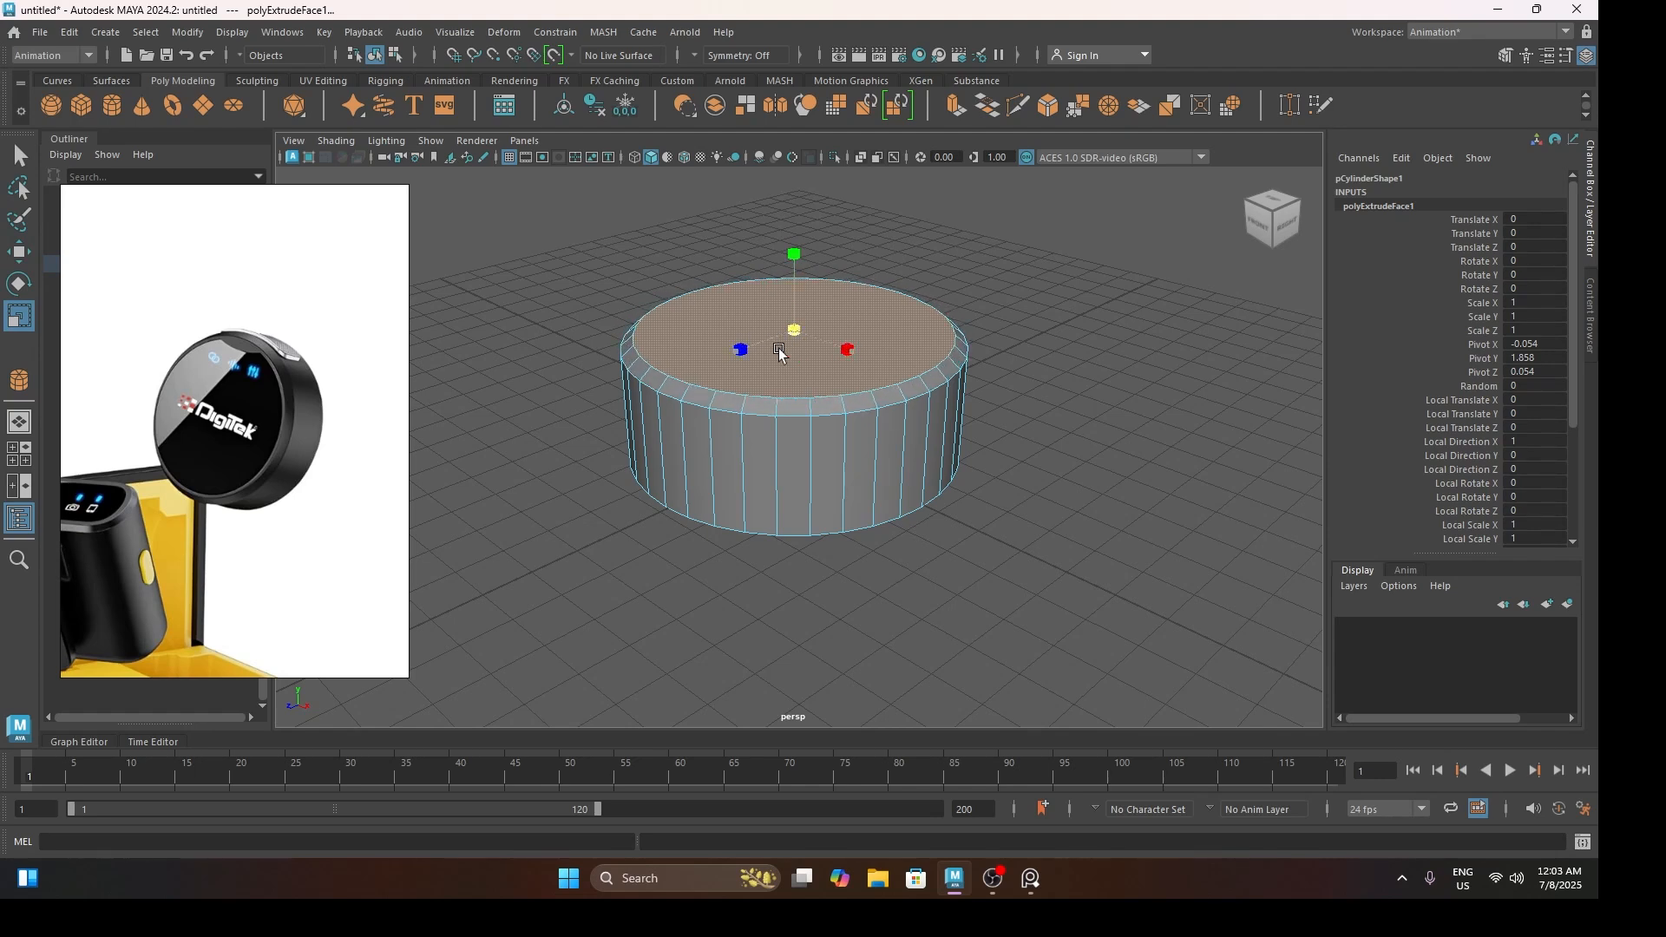
# Extrude the inner top face once more by a small amount to form a thin lip inside the beveled rim
pyautogui.press('w')
pyautogui.scroll(2, 790, 355)
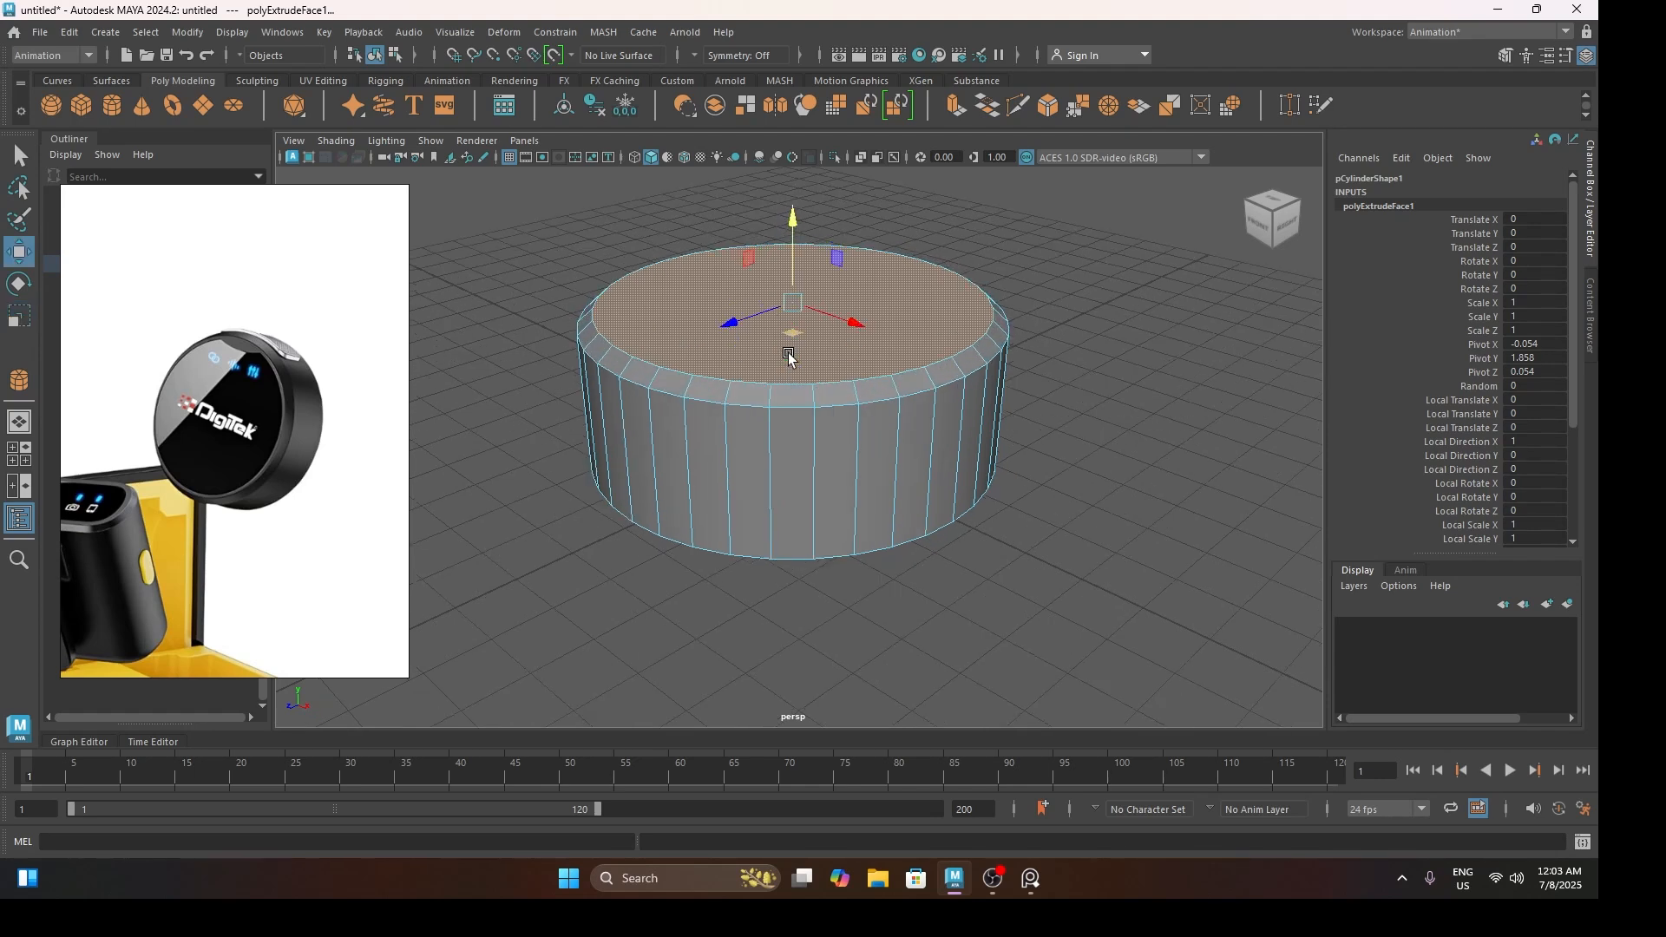
pyautogui.keyDown('shift'); pyautogui.moveTo(791, 266); pyautogui.dragTo(796, 323); pyautogui.keyUp('shift')
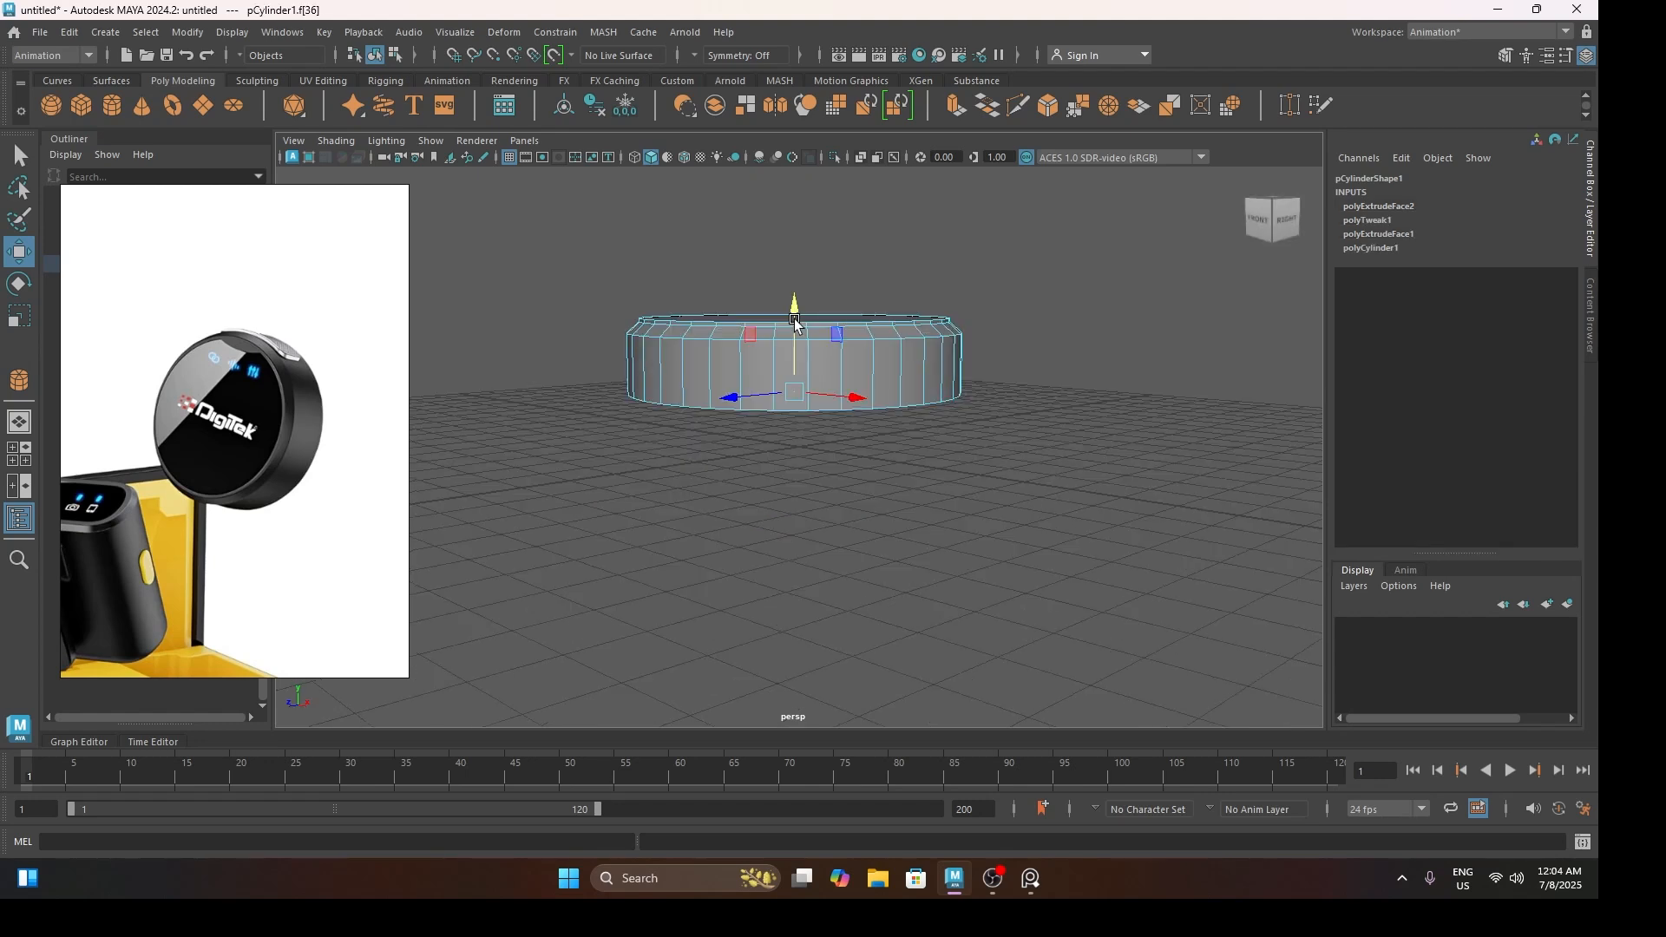
# Extrude the cylinder's bottom face downward and scale it inward to form a matching lower bevel
pyautogui.keyDown('shift'); pyautogui.moveTo(796, 323); pyautogui.dragTo(804, 343); pyautogui.keyUp('shift')
pyautogui.press('r')
pyautogui.keyDown('alt'); pyautogui.moveTo(807, 530); pyautogui.dragTo(806, 479); pyautogui.keyUp('alt')
pyautogui.moveTo(794, 403); pyautogui.dragTo(784, 409)
# Extrude the bottom face down by a thin amount, following the microphone's back side in the reference
pyautogui.moveTo(104, 443); pyautogui.dragTo(284, 456, button='middle')
pyautogui.scroll(5, 208, 436)
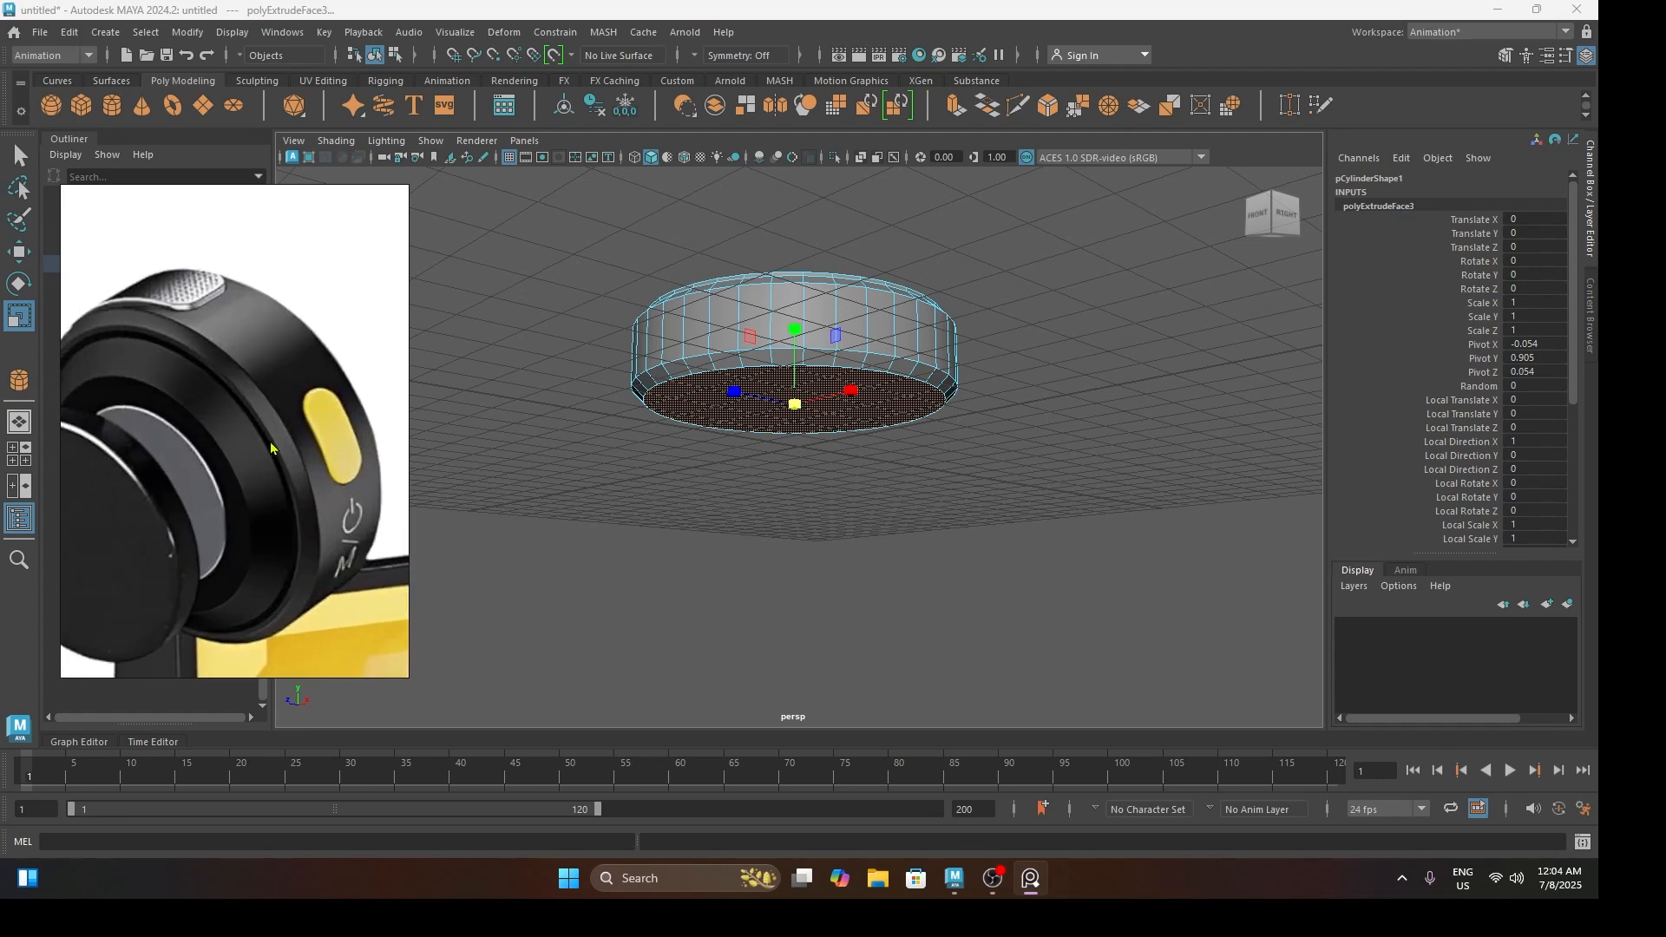
pyautogui.scroll(2, 269, 441)
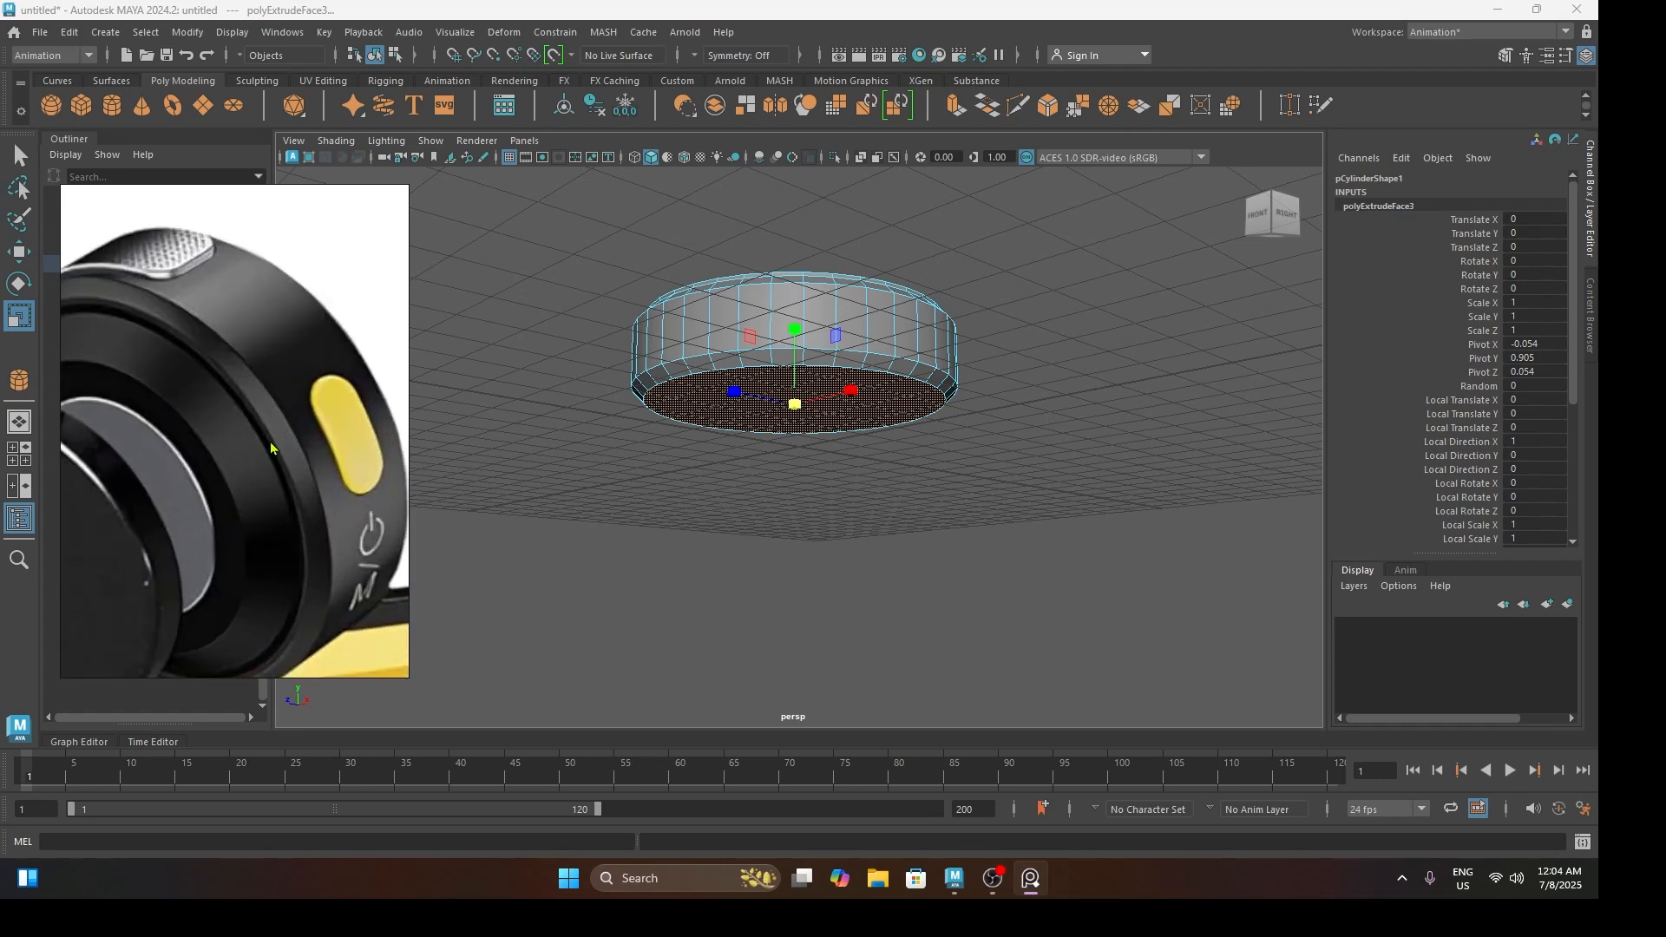
pyautogui.click(781, 399)
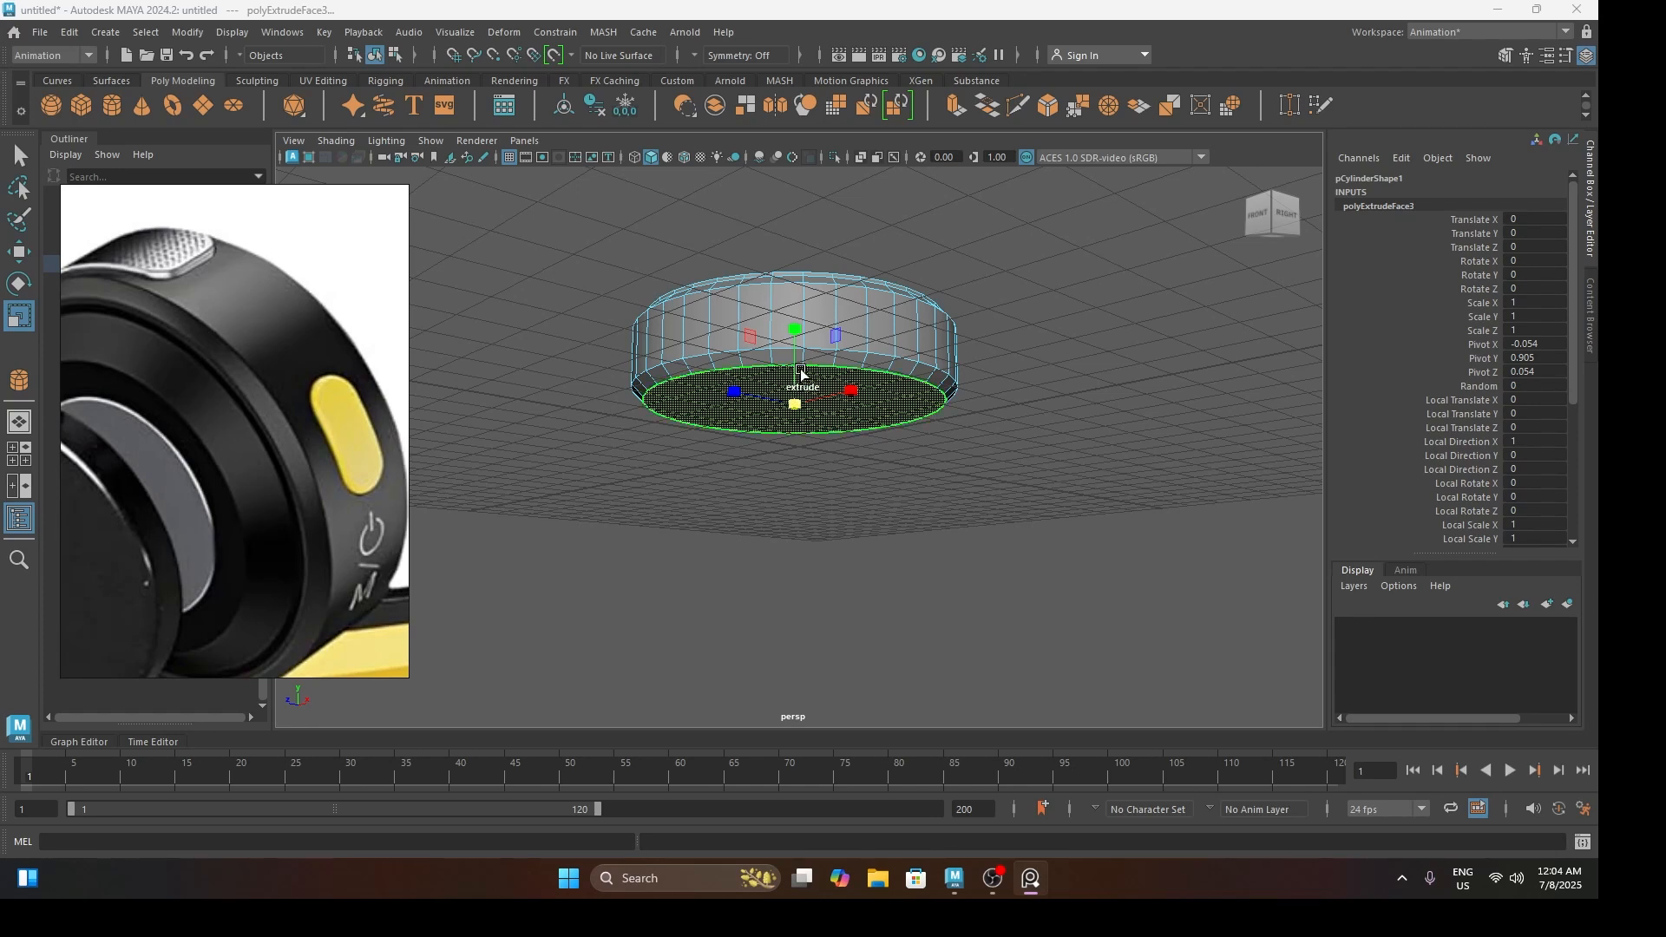
pyautogui.press('w')
pyautogui.keyDown('alt'); pyautogui.moveTo(788, 435); pyautogui.dragTo(772, 425); pyautogui.keyUp('alt')
pyautogui.hotkey('ctrl', 'e')
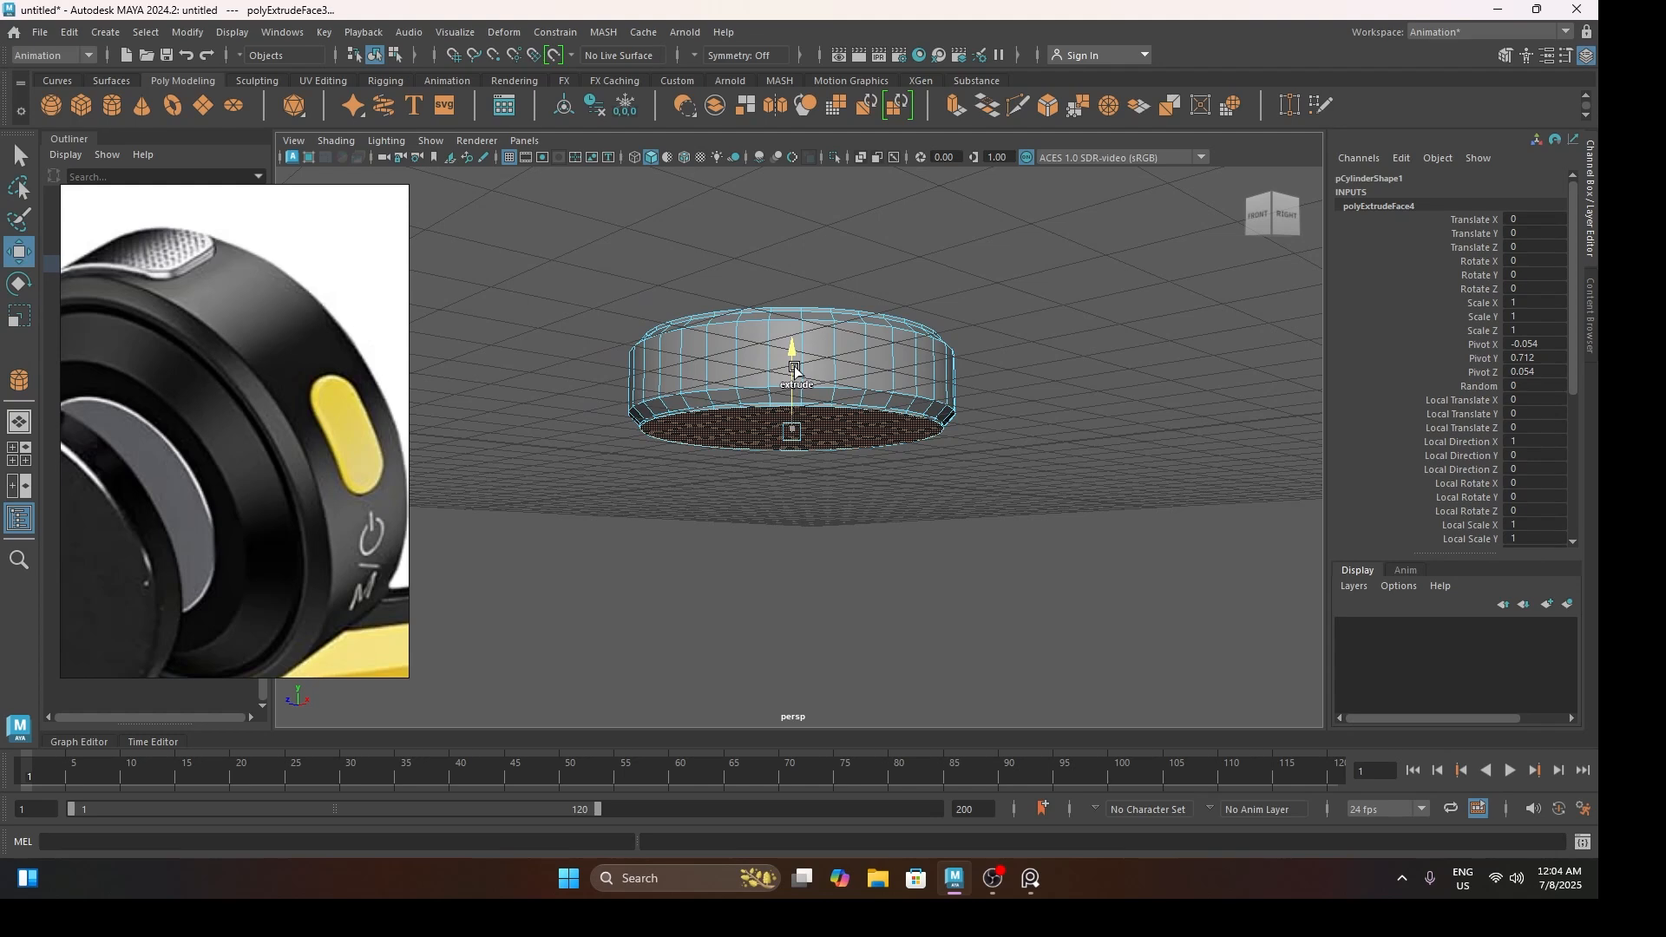
pyautogui.scroll(3, 795, 369)
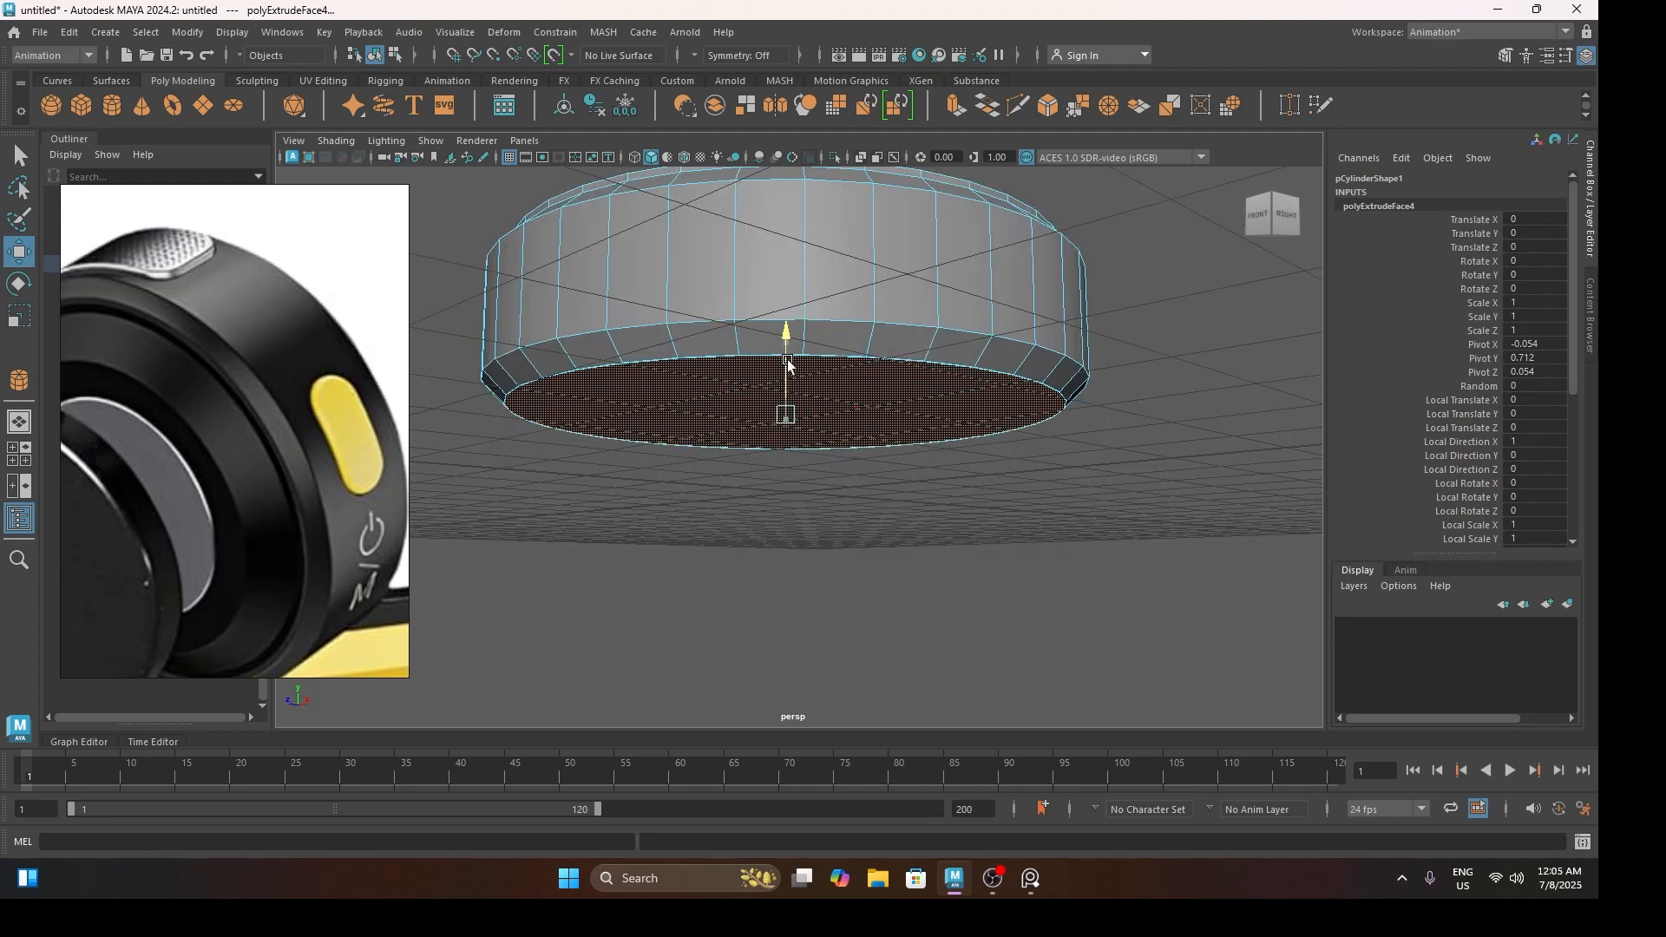
pyautogui.moveTo(788, 362); pyautogui.dragTo(787, 362)
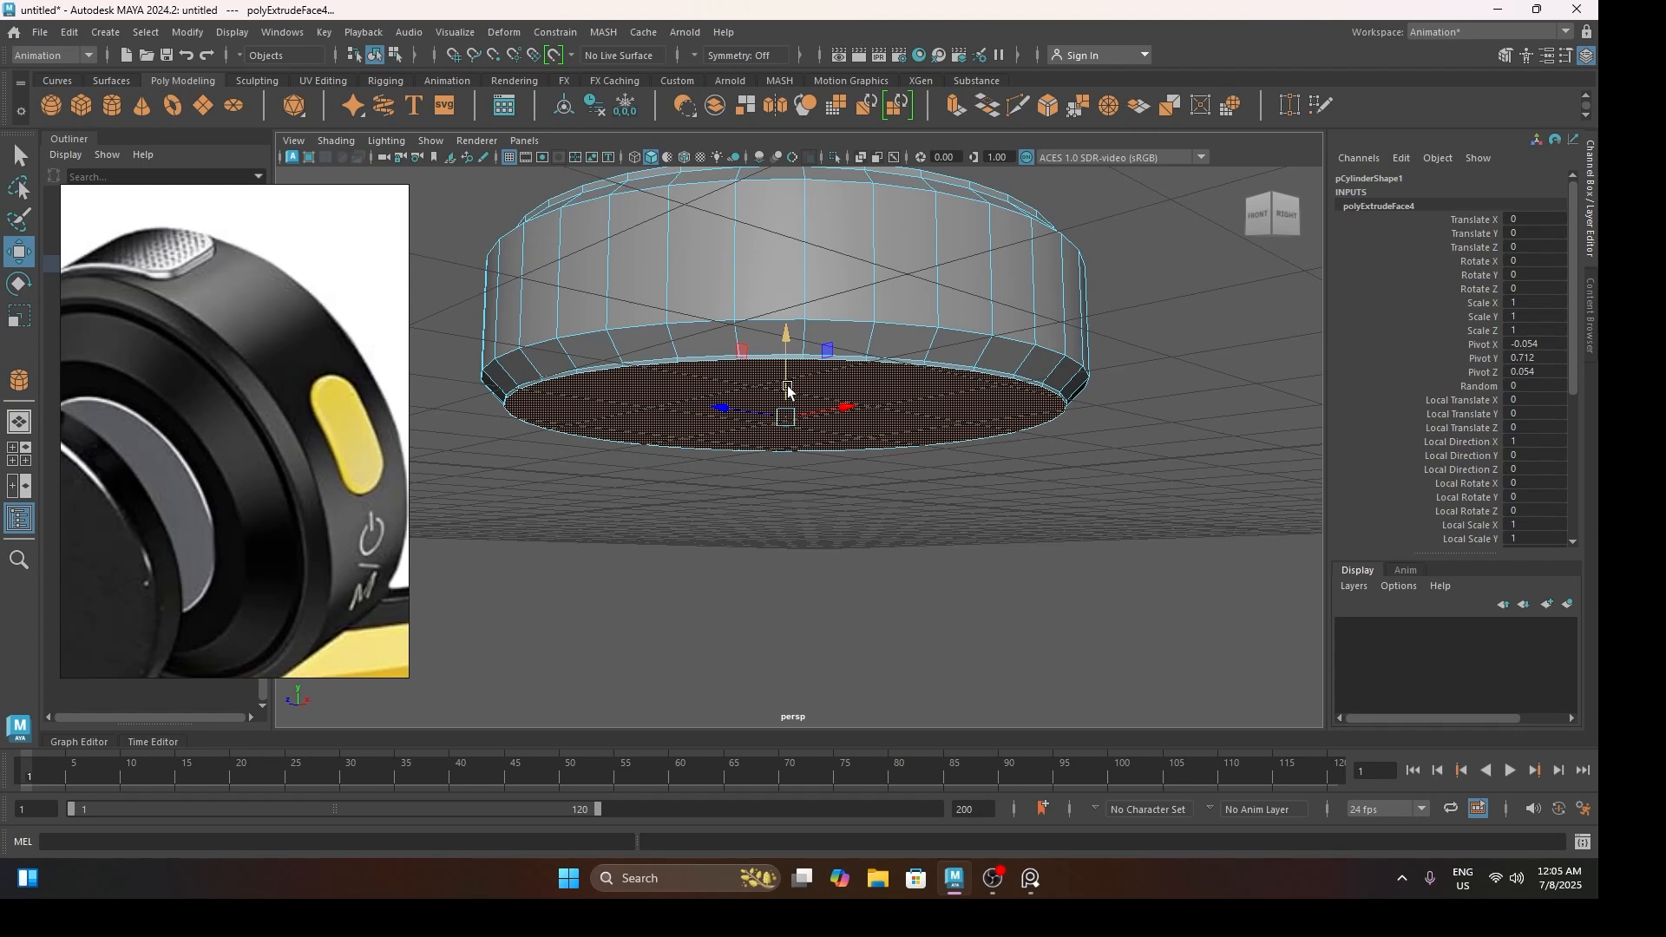
# Extrude the bottom face and scale it inward to leave a narrow flat ring
pyautogui.press('r')
pyautogui.hotkey('ctrl', 'e')
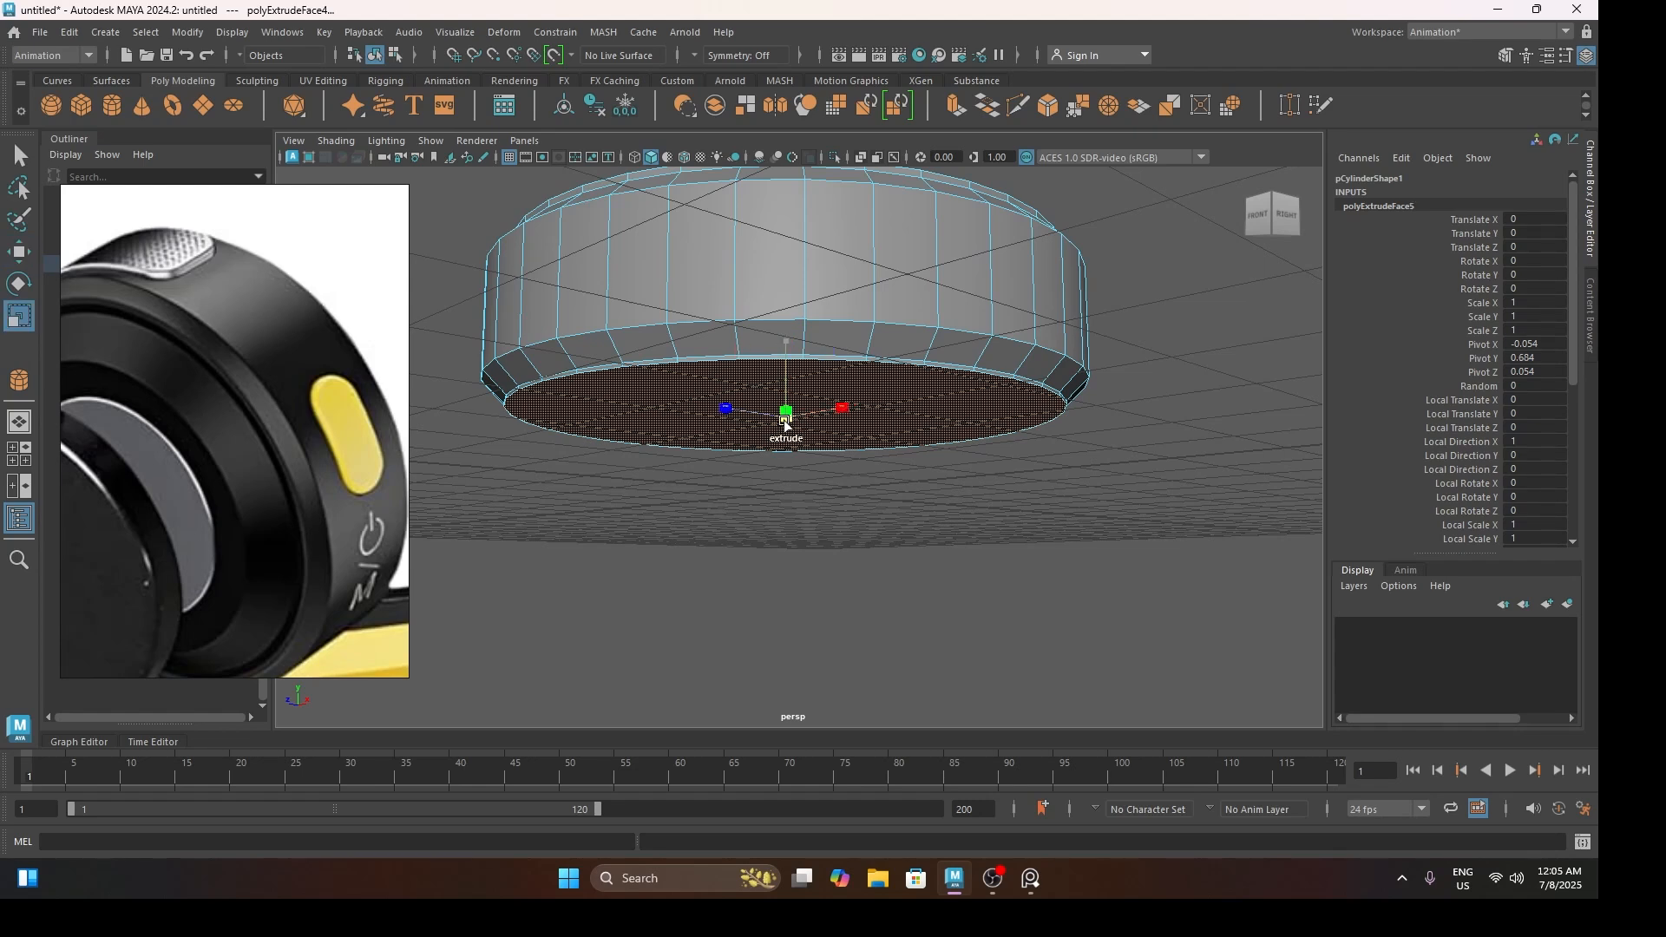
pyautogui.moveTo(780, 431); pyautogui.dragTo(764, 459)
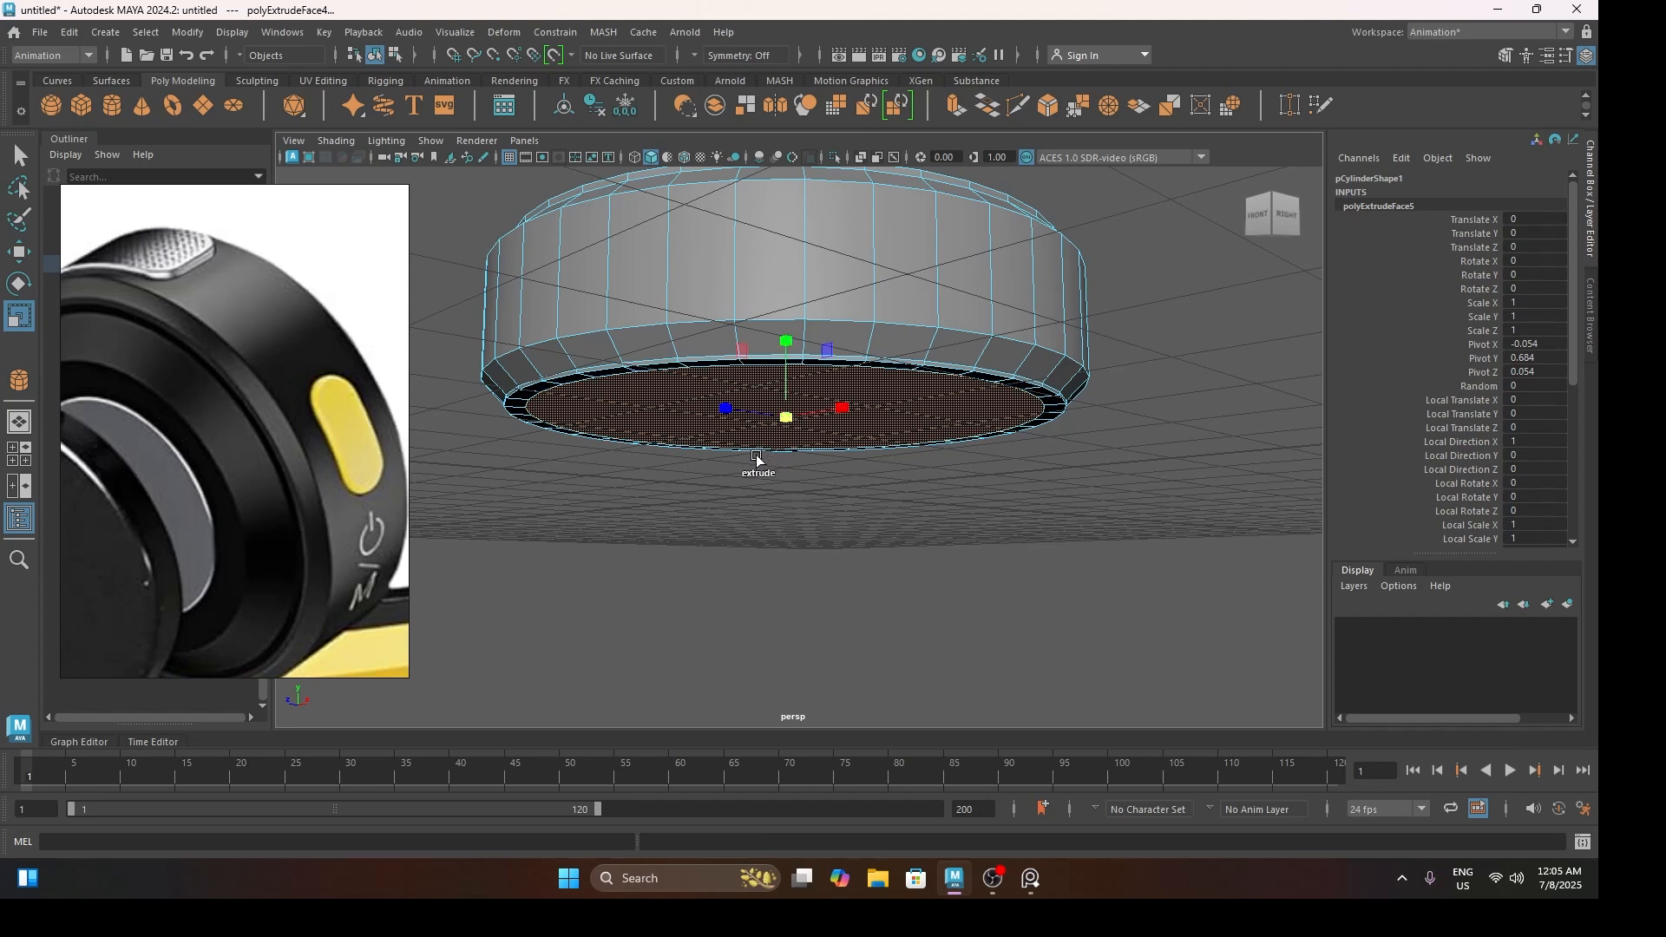
# Extrude the inset bottom face downward with a tapered wall, and inset it again to leave a wide ring
pyautogui.press('w')
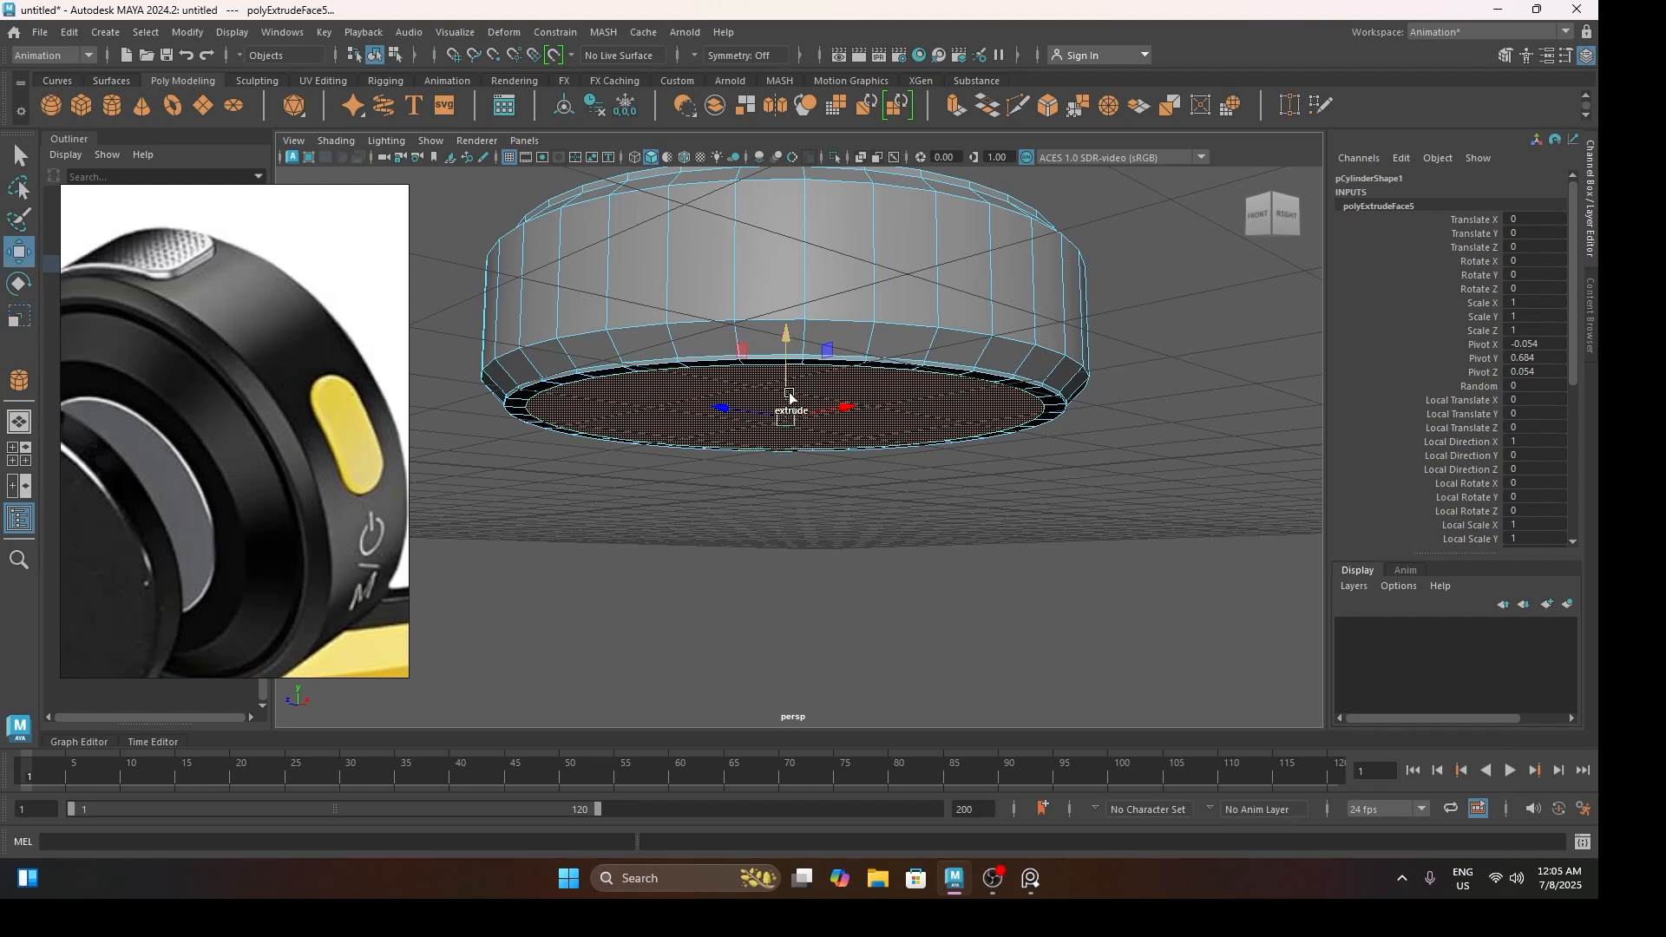
pyautogui.moveTo(787, 368); pyautogui.dragTo(733, 509)
pyautogui.press('r')
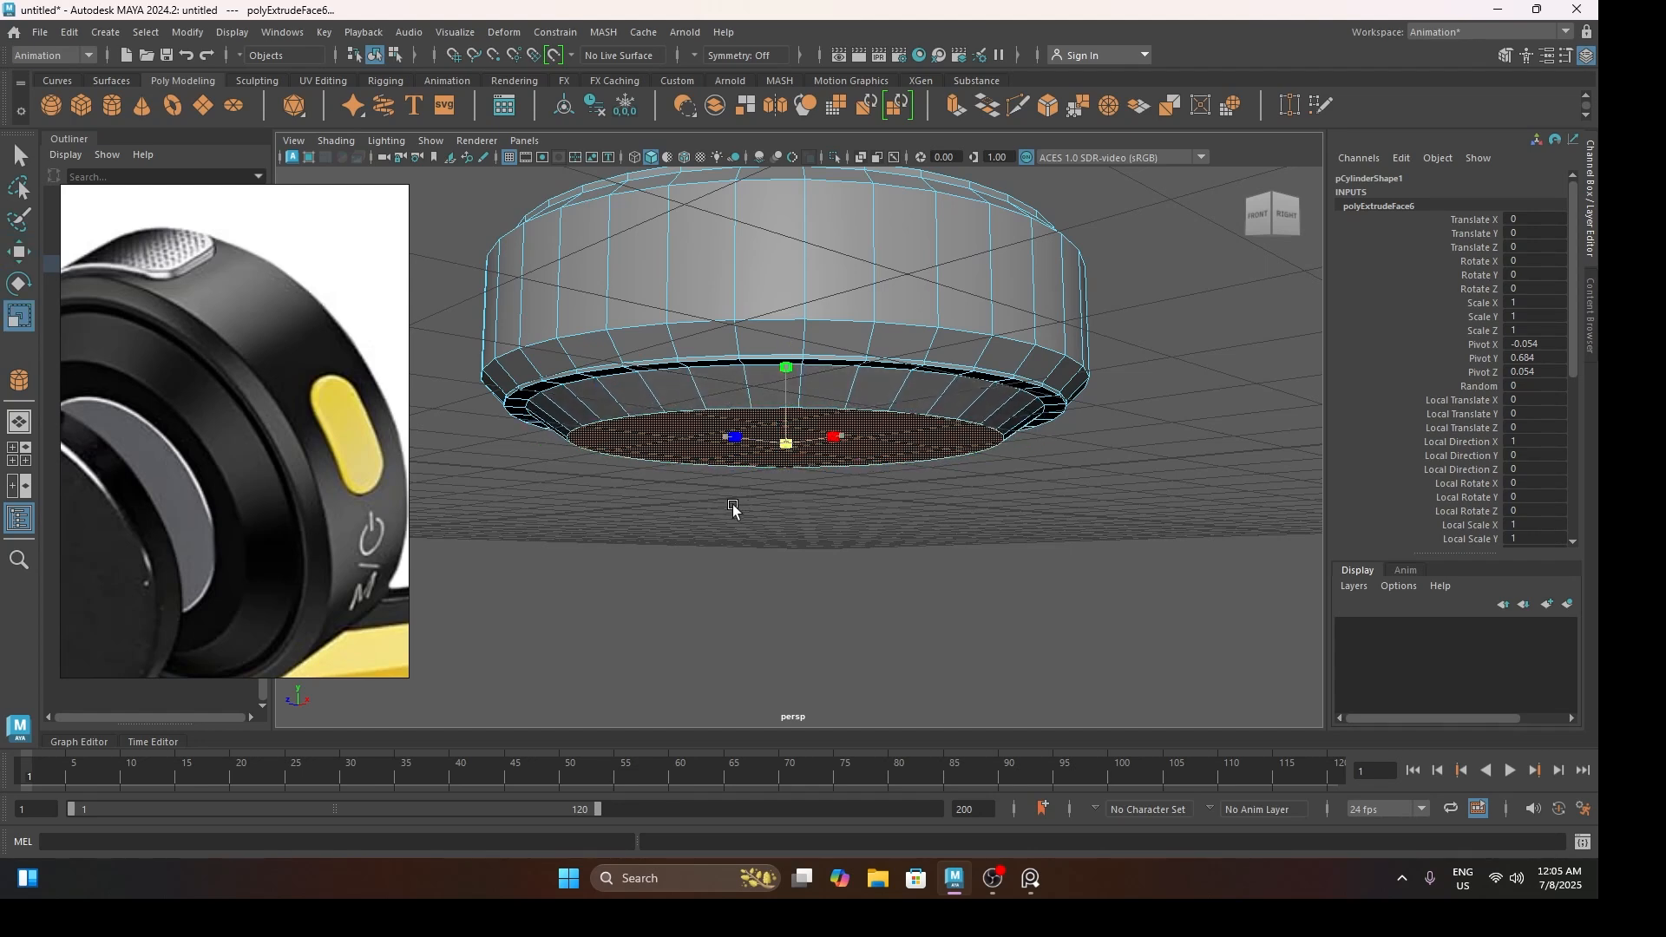
pyautogui.keyDown('shift'); pyautogui.moveTo(786, 445); pyautogui.dragTo(703, 524); pyautogui.keyUp('shift')
# Extrude the central circular face on the underside by a small amount
pyautogui.keyDown('alt'); pyautogui.moveTo(778, 476); pyautogui.dragTo(705, 447); pyautogui.keyUp('alt')
pyautogui.click(708, 443)
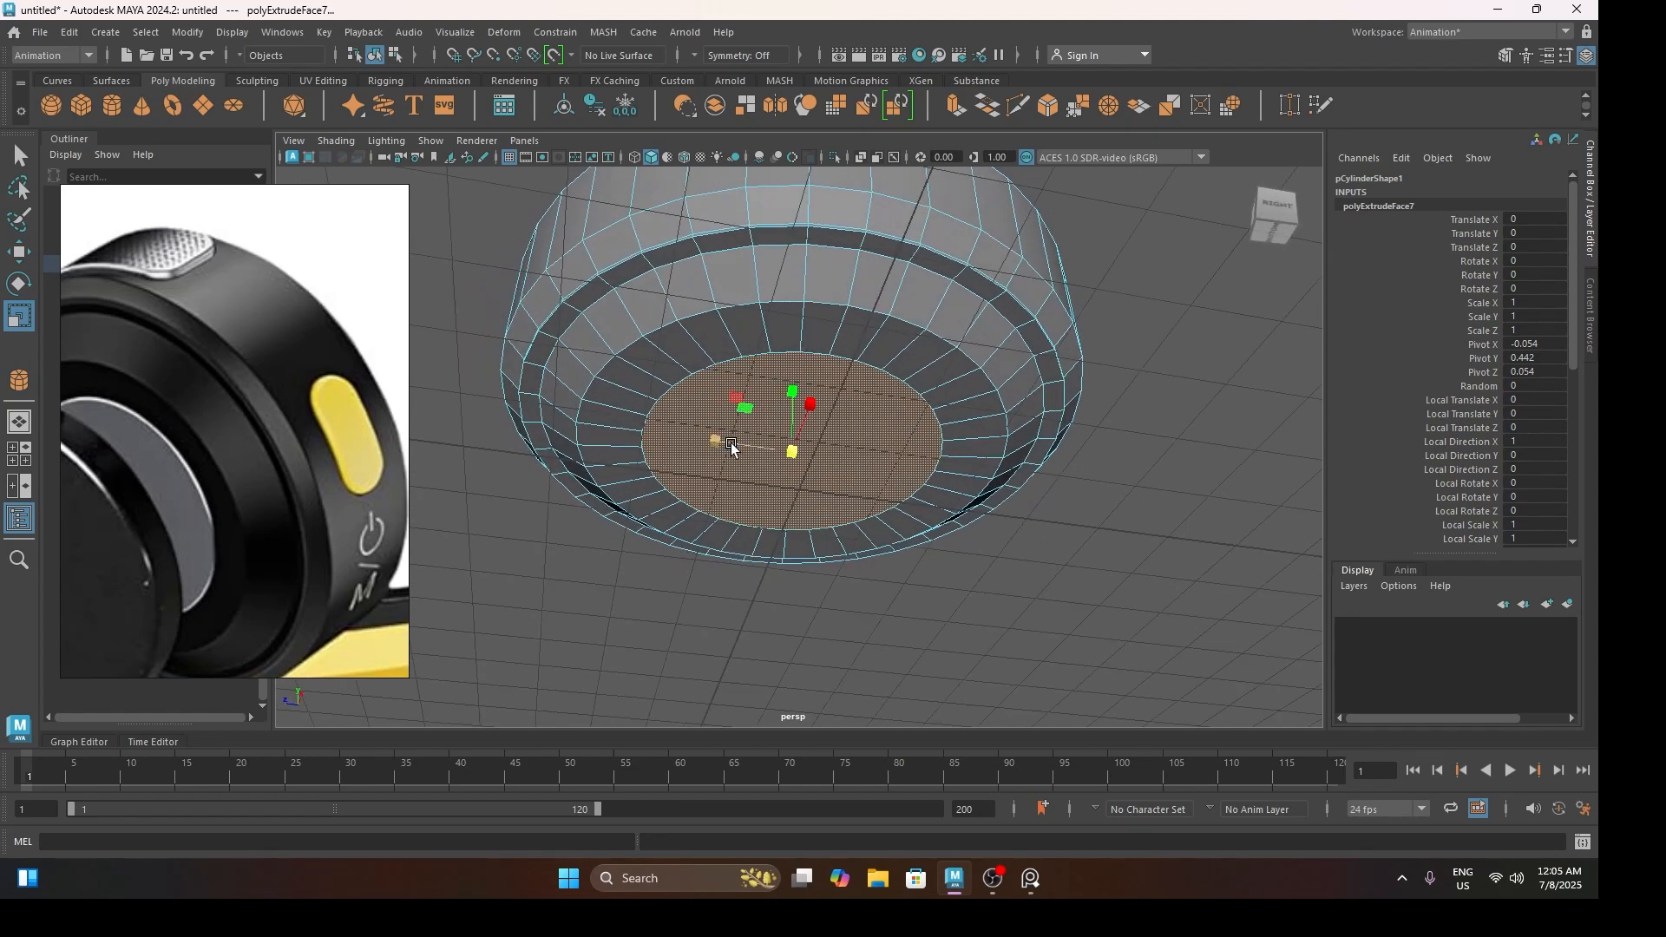
pyautogui.press('w')
pyautogui.hotkey('ctrl', 'e')
pyautogui.moveTo(795, 404); pyautogui.dragTo(796, 405)
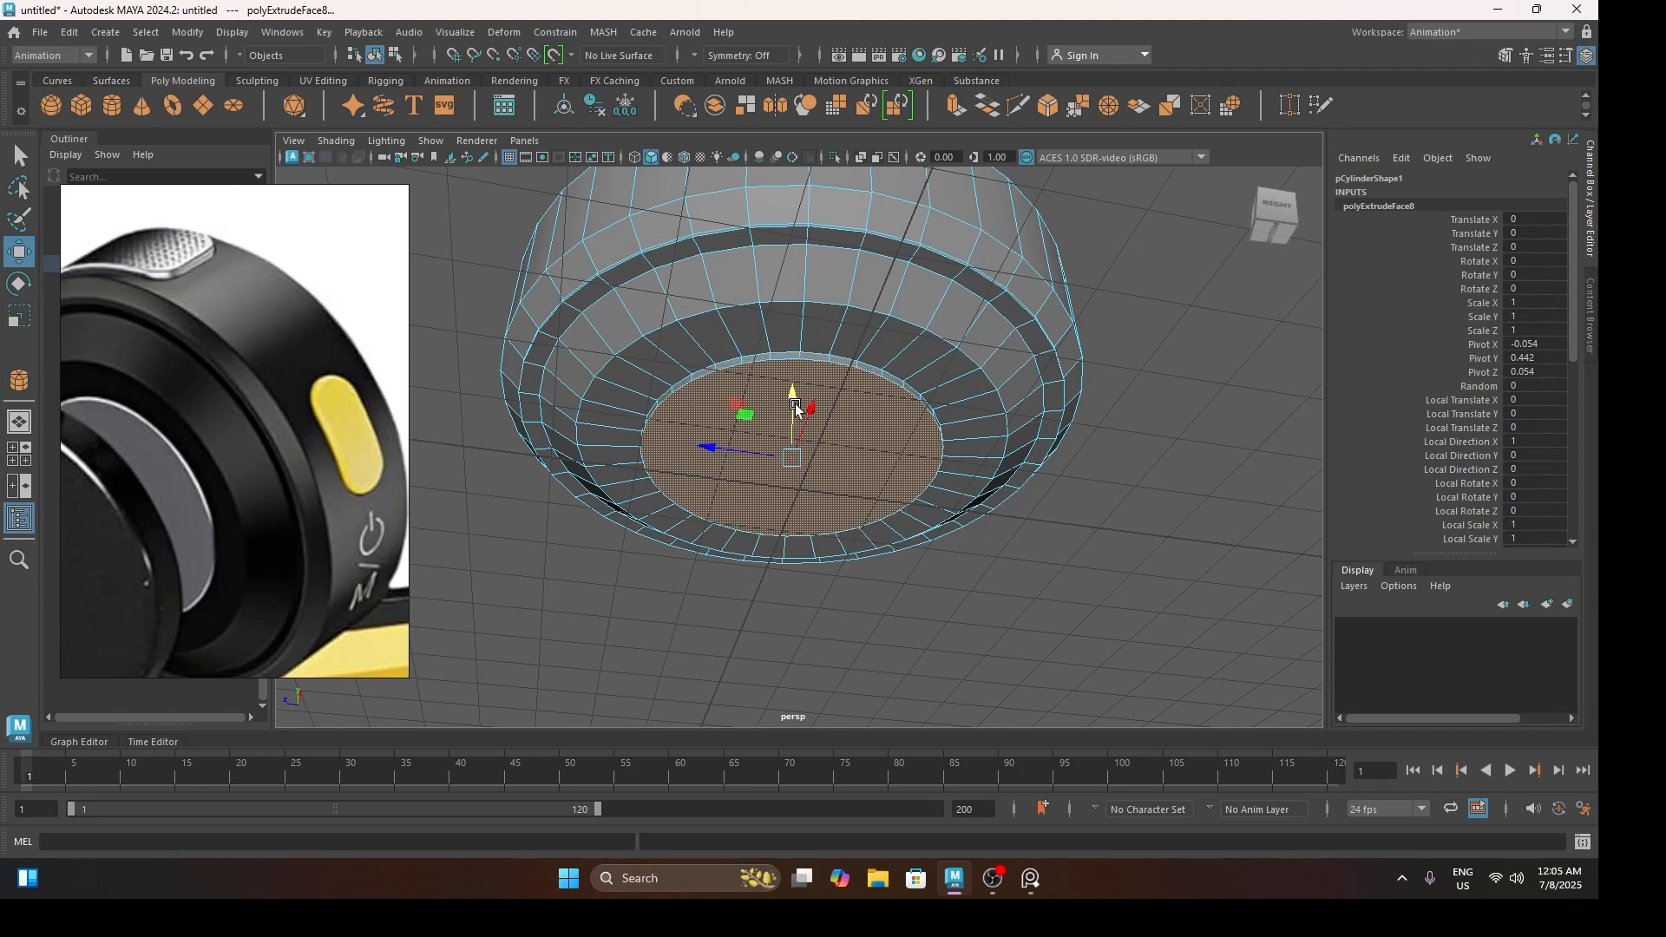
# Preview the microphone body with mesh smoothing from several sides and return it to the unsmoothed display
pyautogui.scroll(-5, 795, 406)
pyautogui.keyDown('alt'); pyautogui.moveTo(795, 406); pyautogui.dragTo(806, 458); pyautogui.keyUp('alt')
pyautogui.moveTo(885, 363); pyautogui.dragTo(972, 335, button='right')
pyautogui.click(928, 471)
pyautogui.keyDown('alt'); pyautogui.moveTo(929, 471); pyautogui.dragTo(866, 450); pyautogui.keyUp('alt')
pyautogui.click(866, 439)
pyautogui.press('3')
pyautogui.click(876, 535)
pyautogui.keyDown('alt'); pyautogui.moveTo(872, 529); pyautogui.dragTo(837, 461); pyautogui.keyUp('alt')
pyautogui.click(826, 447)
pyautogui.press('1')
# Switch to the Modeling tools and use the Crease Tool to sharpen the edge loops around the body's upper bevel
pyautogui.scroll(4, 823, 446)
pyautogui.moveTo(833, 362); pyautogui.dragTo(834, 316, button='right')
pyautogui.doubleClick(842, 449)
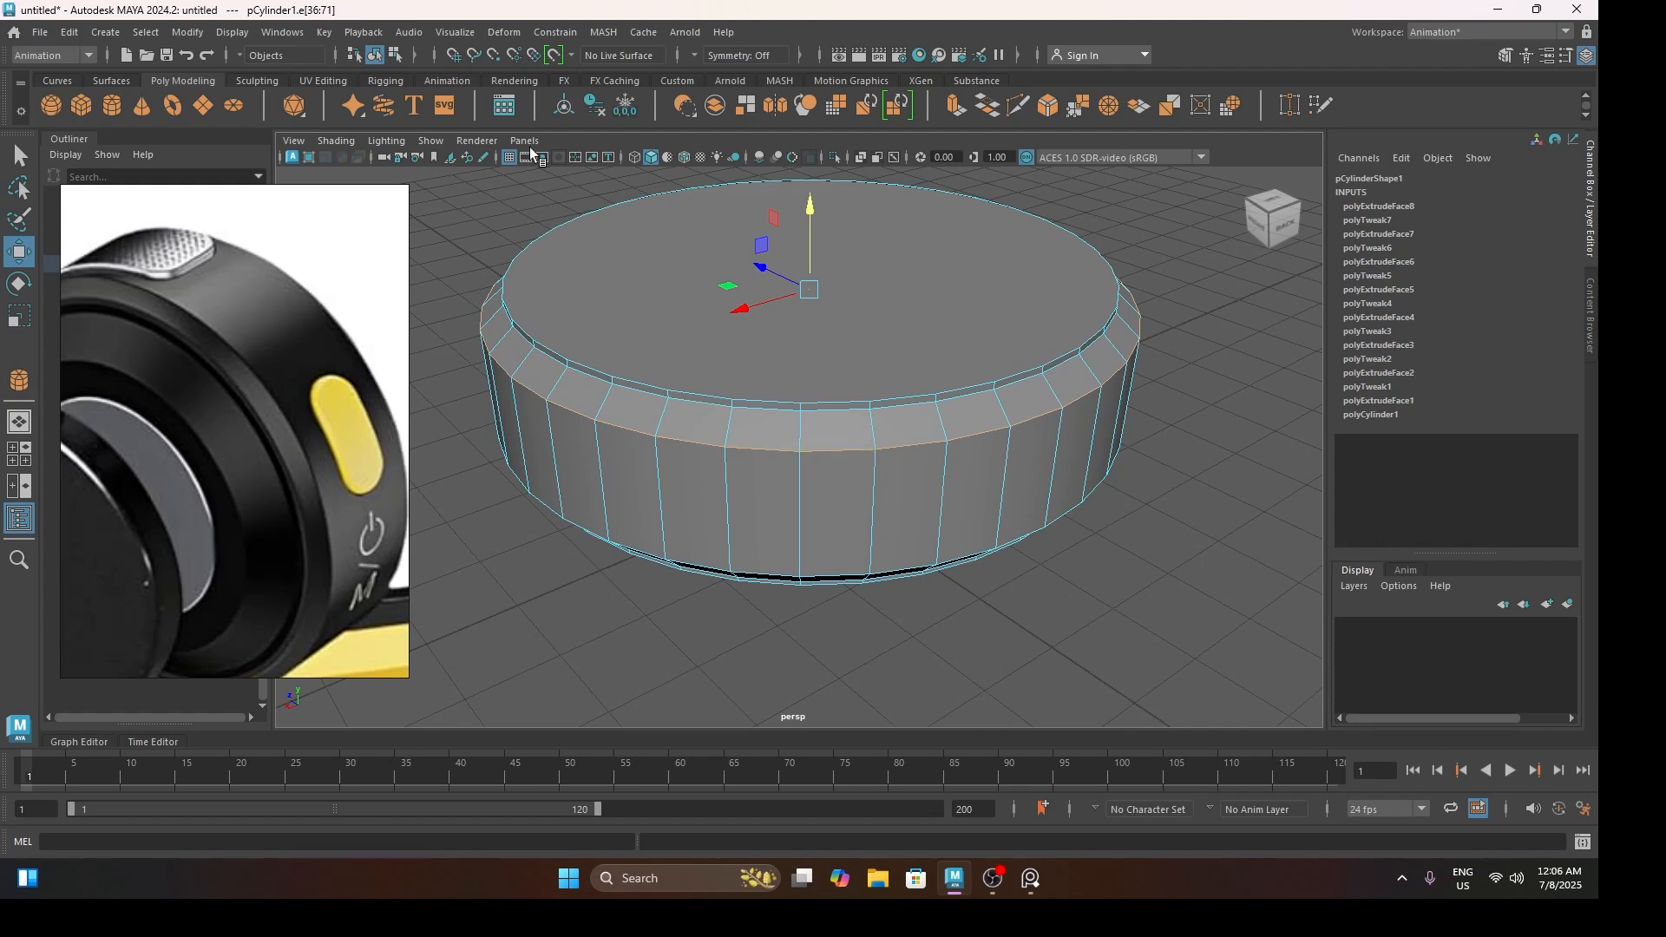
pyautogui.click(53, 54)
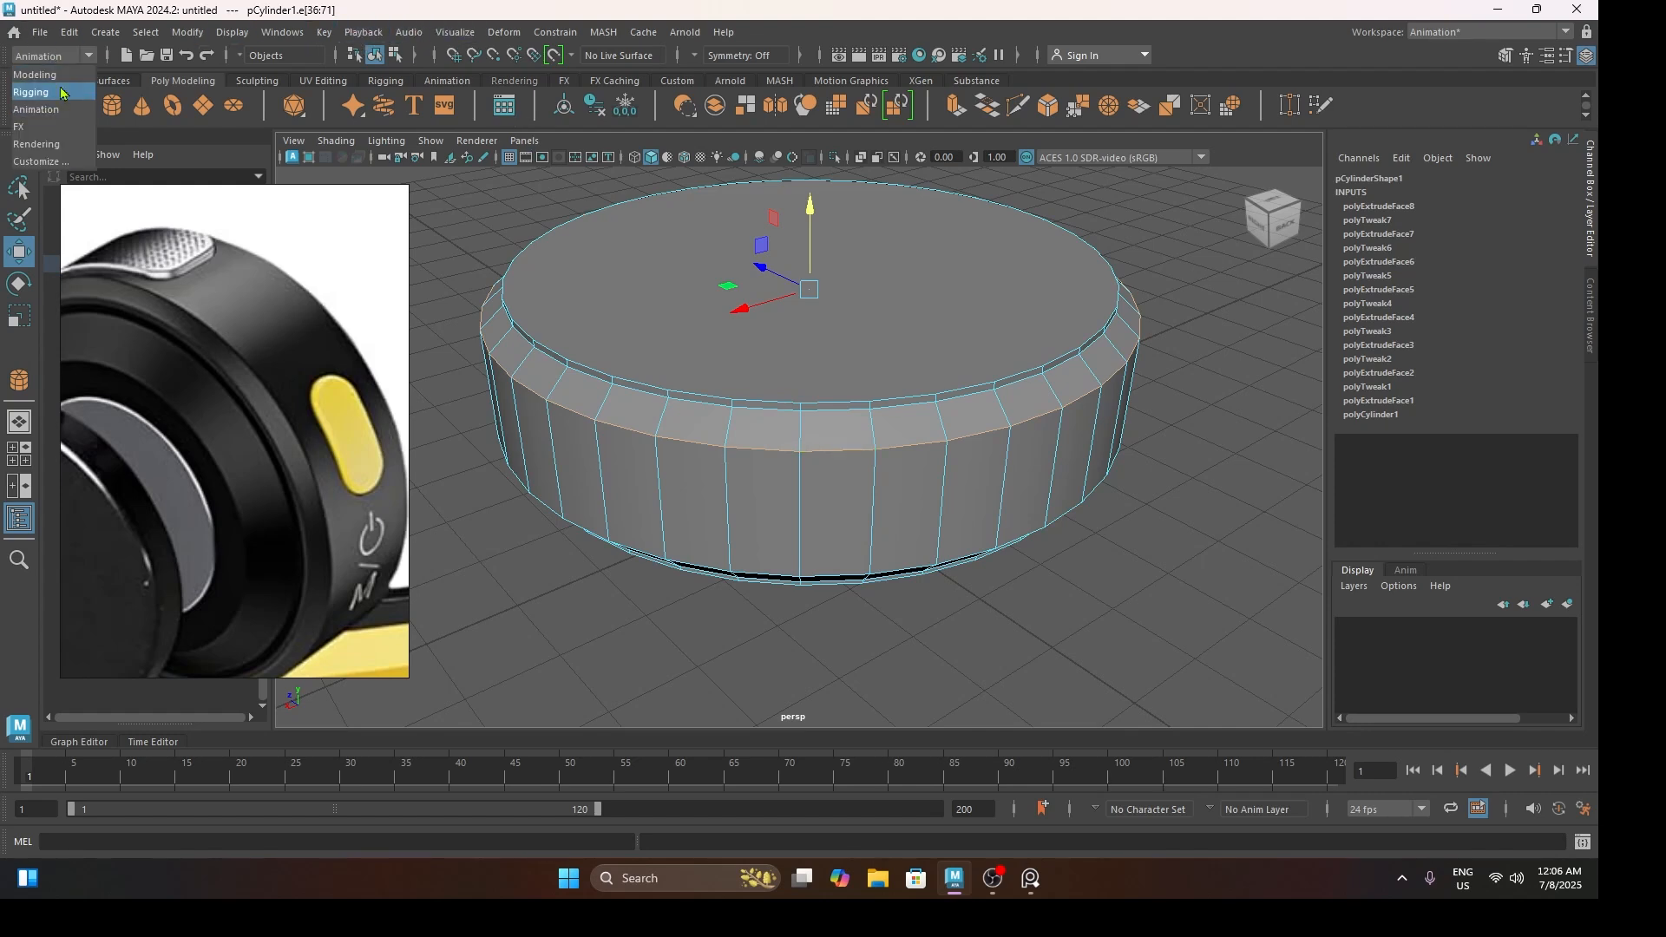
pyautogui.click(39, 70)
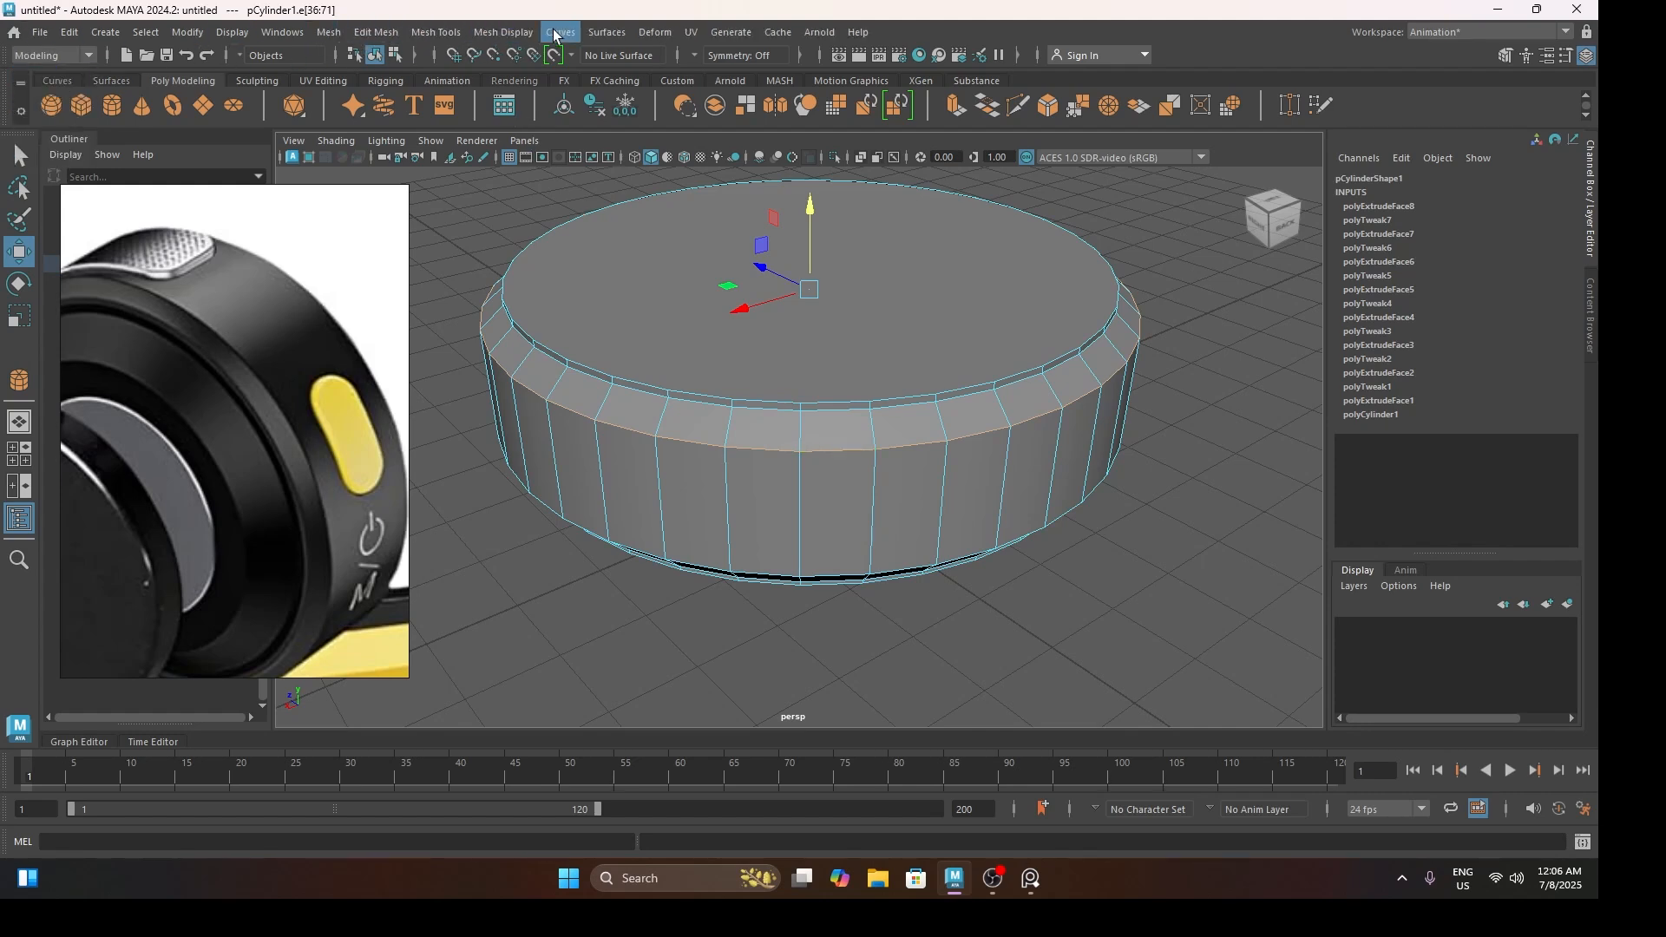
pyautogui.click(439, 35)
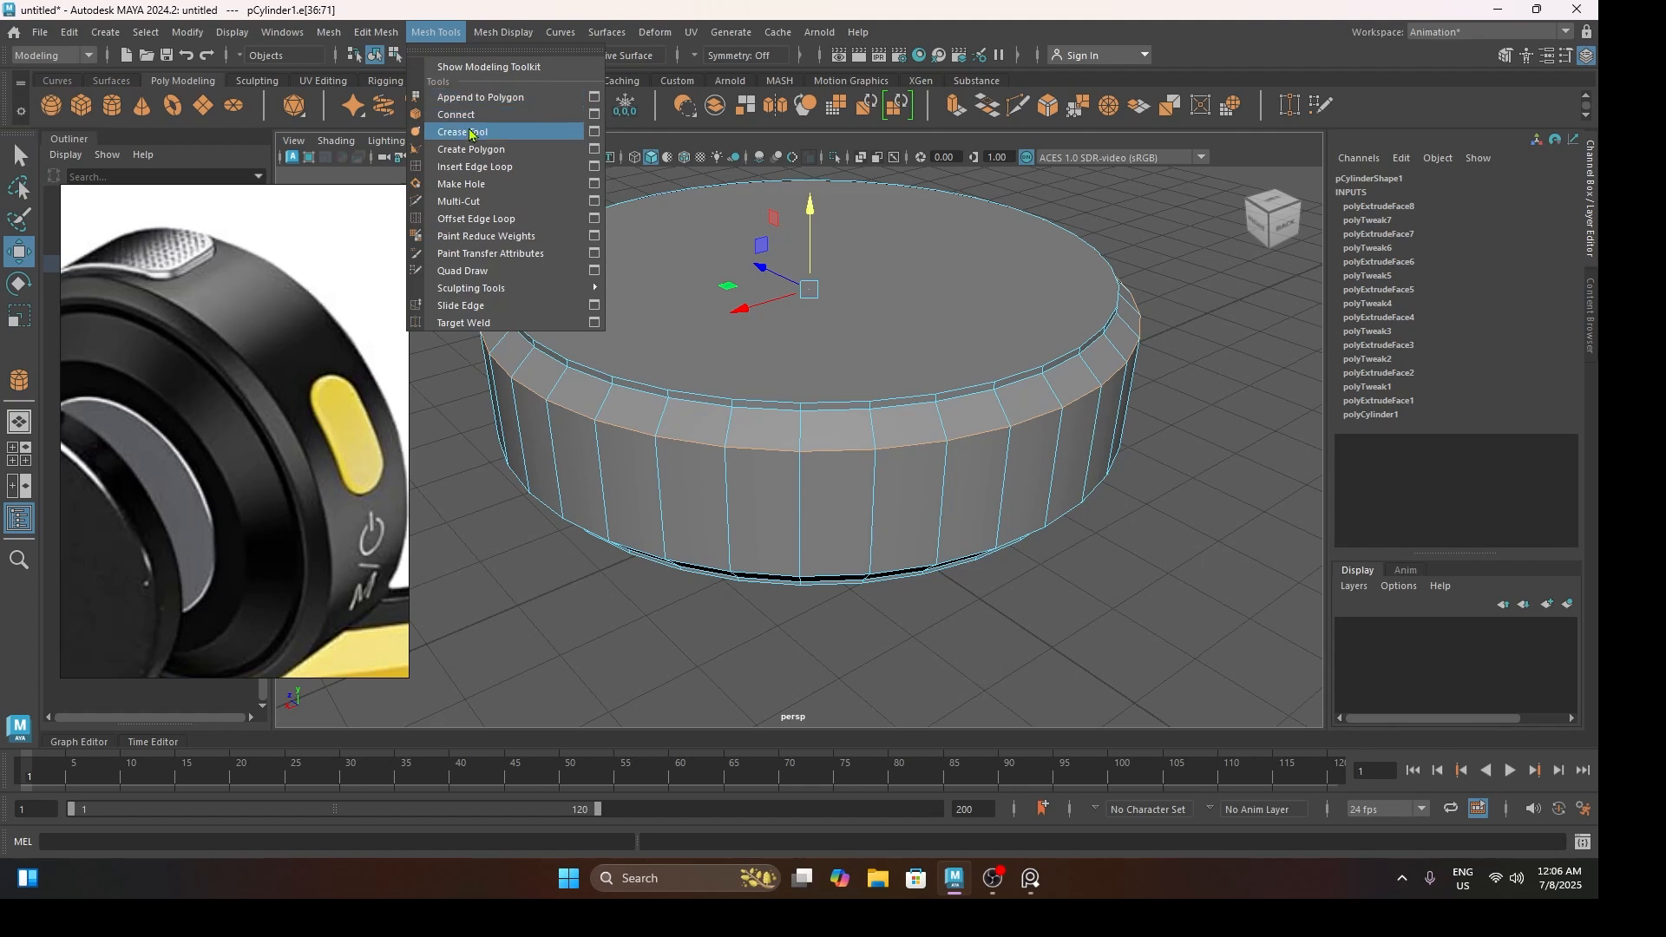
pyautogui.click(464, 130)
pyautogui.doubleClick(825, 414)
pyautogui.click(851, 401)
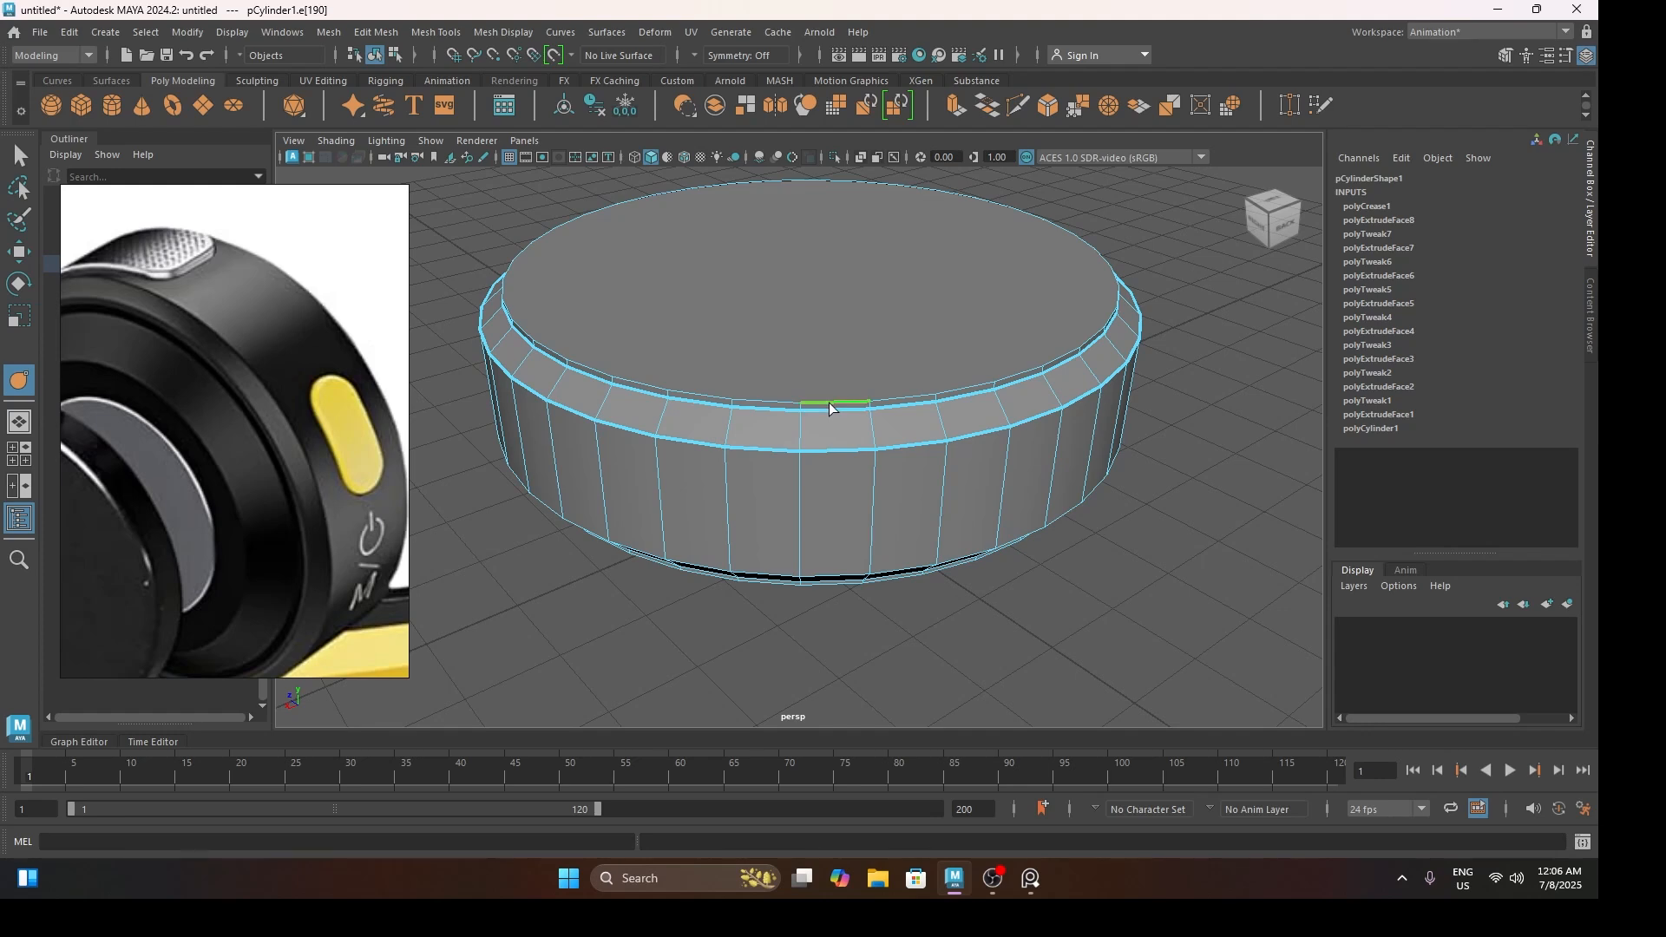
# Check the creased upper bevel with mesh smoothing and return the body to the unsmoothed display
pyautogui.keyDown('alt'); pyautogui.moveTo(829, 408); pyautogui.dragTo(888, 404); pyautogui.keyUp('alt')
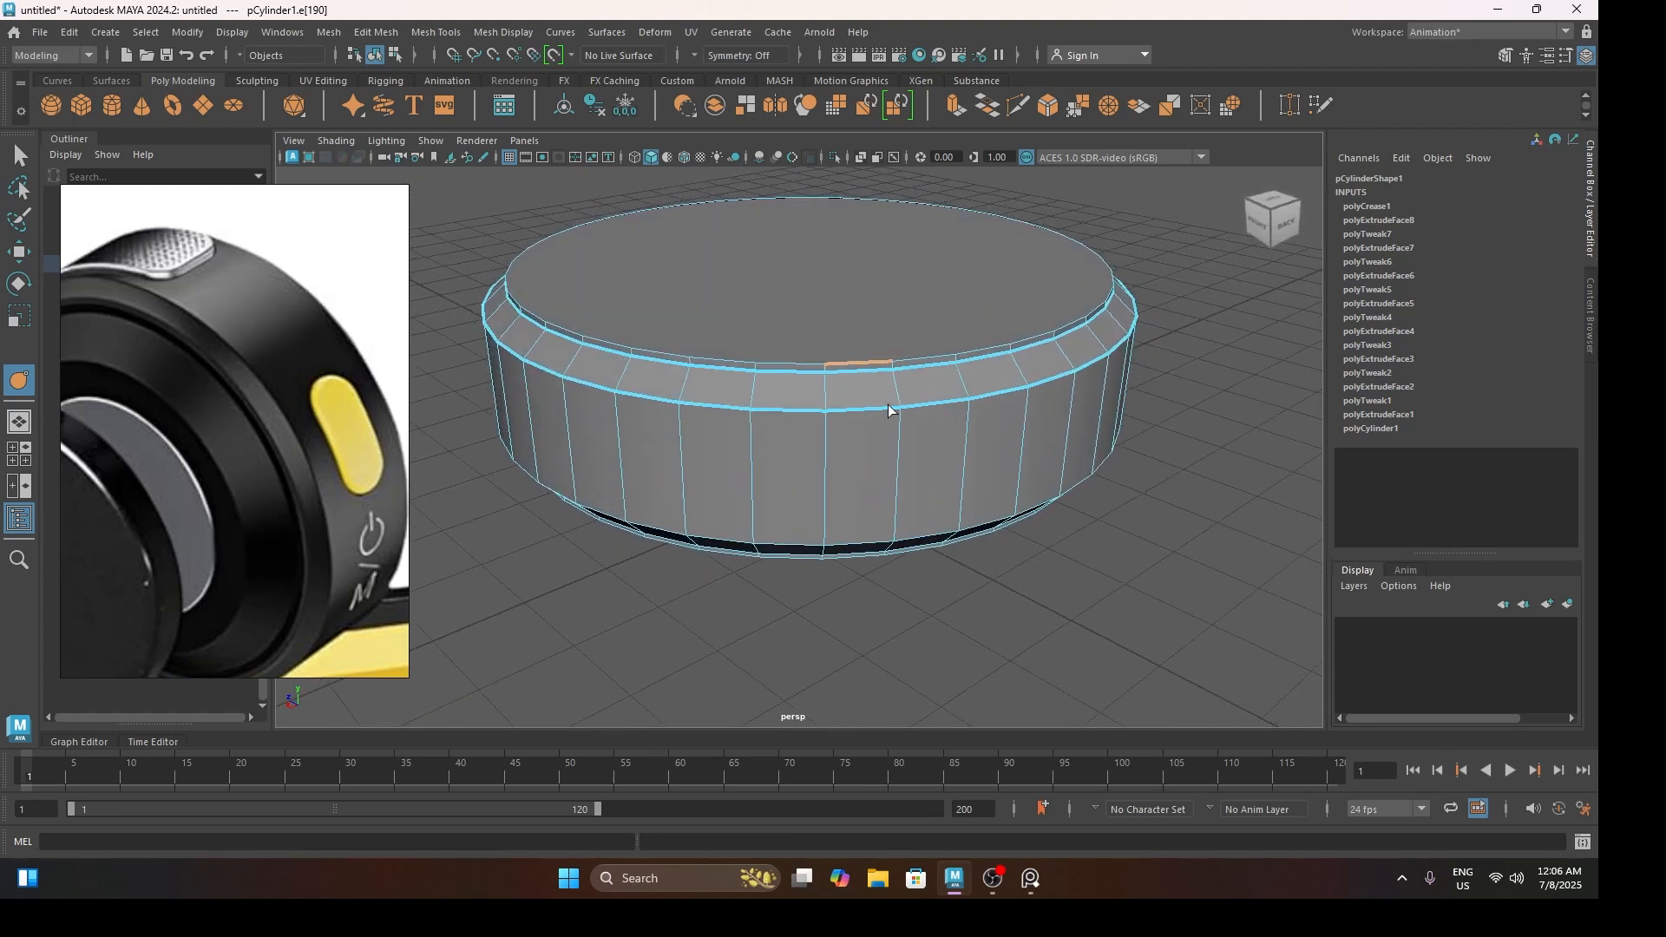
pyautogui.scroll(3, 789, 394)
pyautogui.scroll(-2, 795, 434)
pyautogui.keyDown('alt'); pyautogui.moveTo(795, 435); pyautogui.dragTo(826, 510, button='middle'); pyautogui.keyUp('alt')
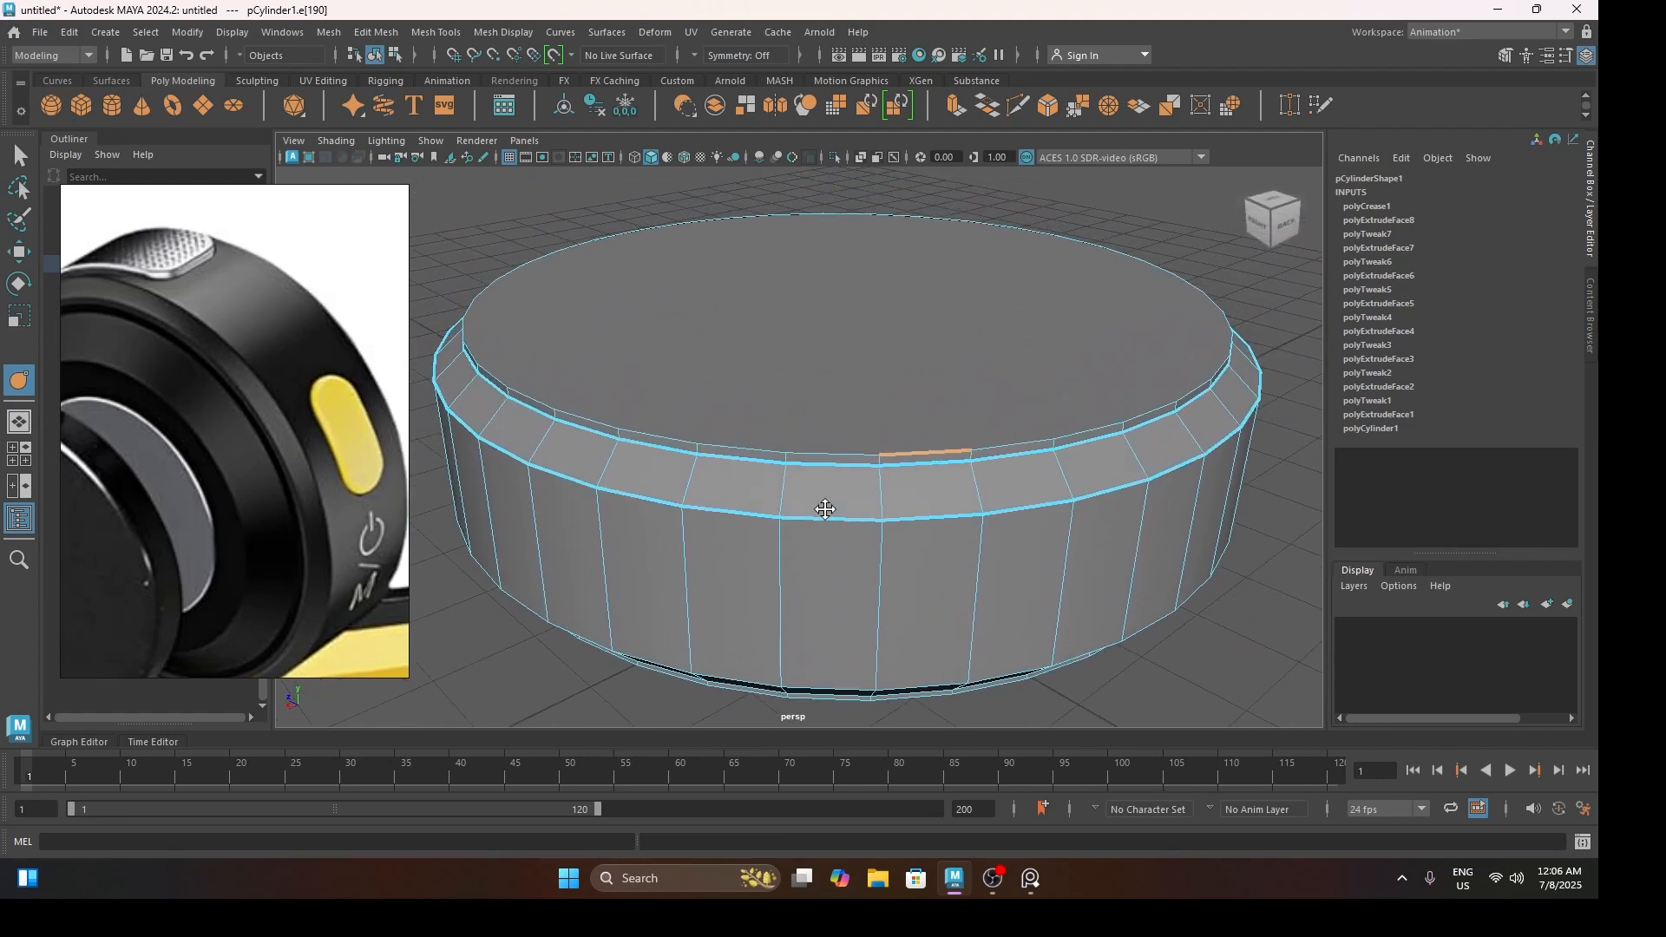
pyautogui.press('3')
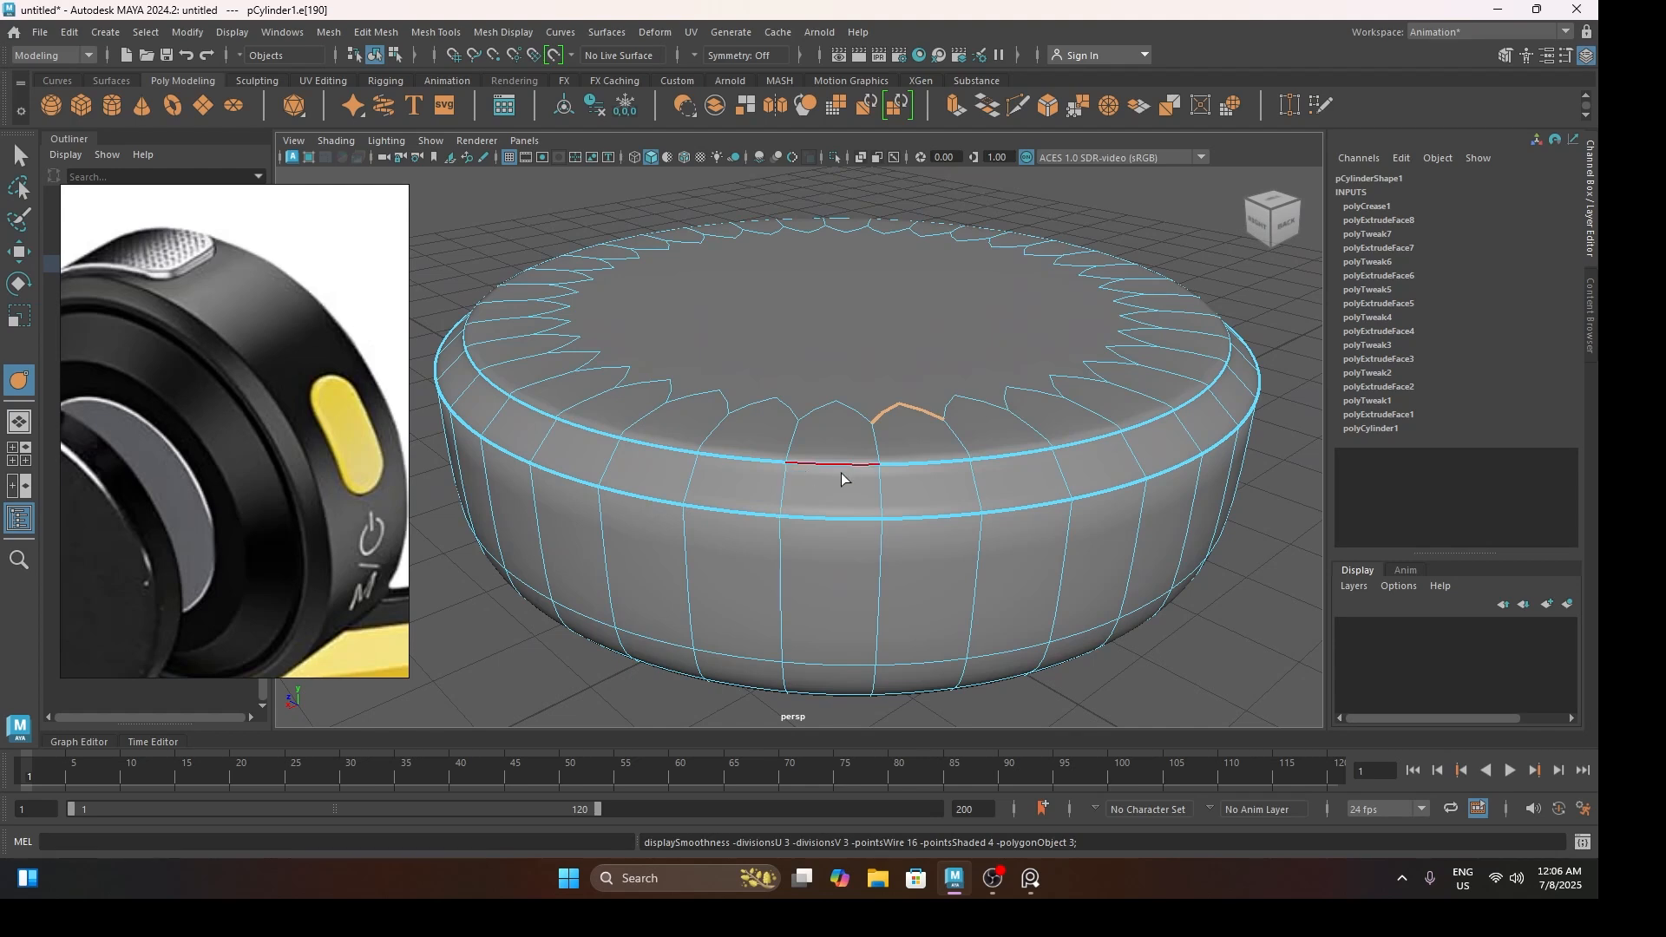
pyautogui.press('1')
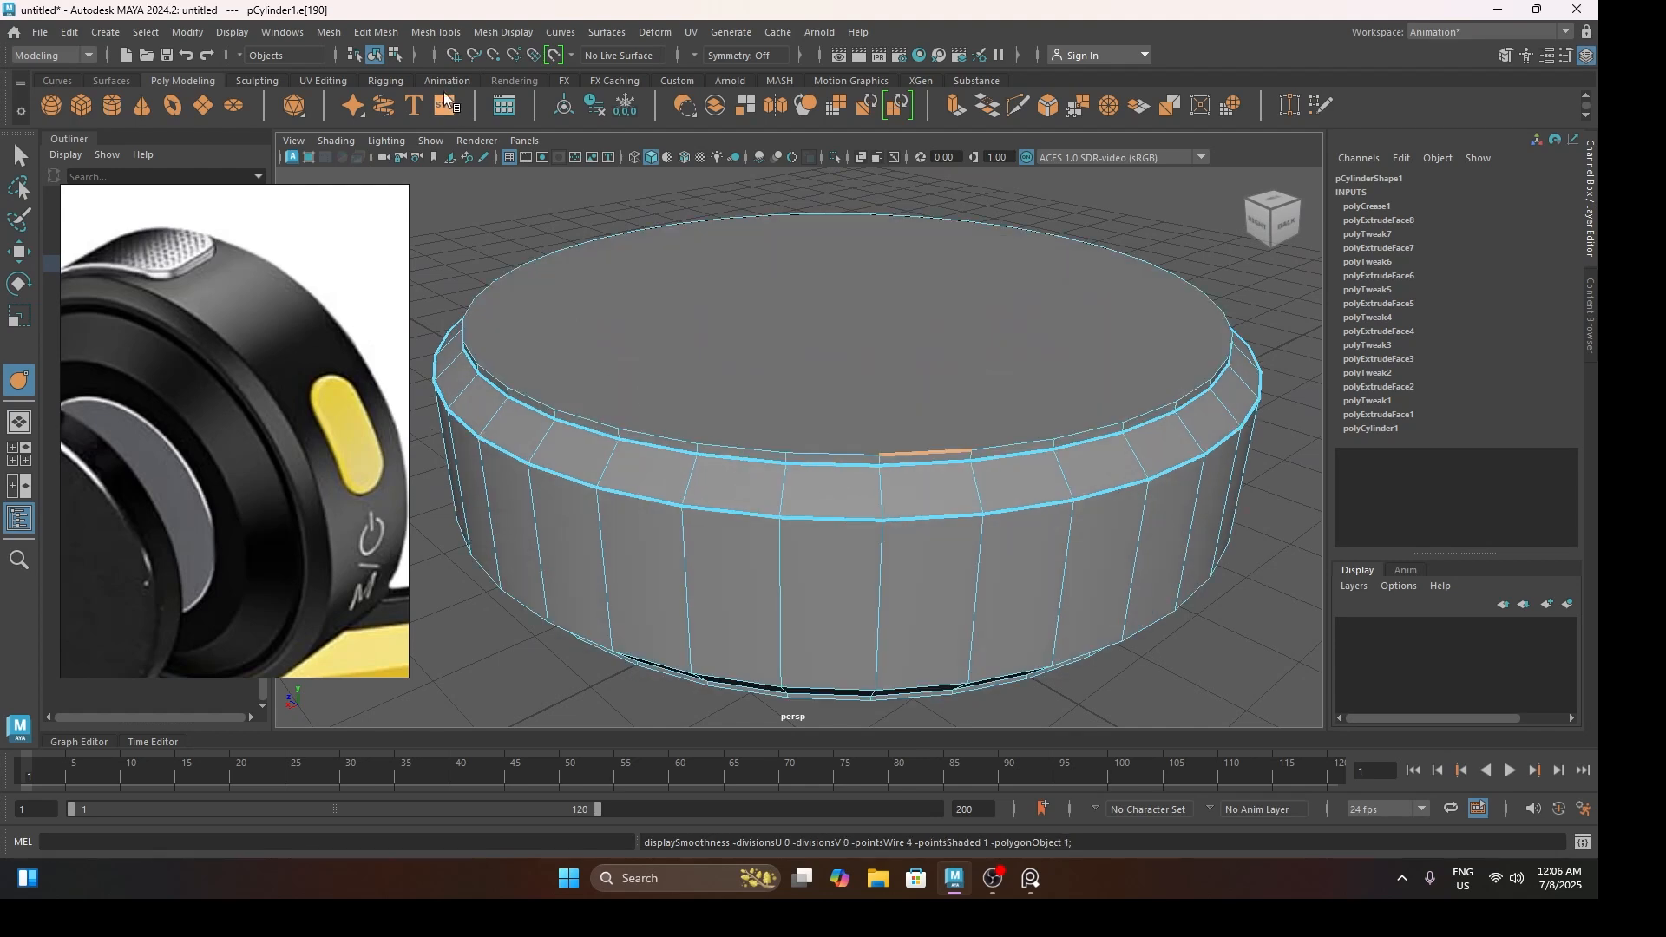
# Extrude the circular top face of the body by a small amount
pyautogui.click(428, 32)
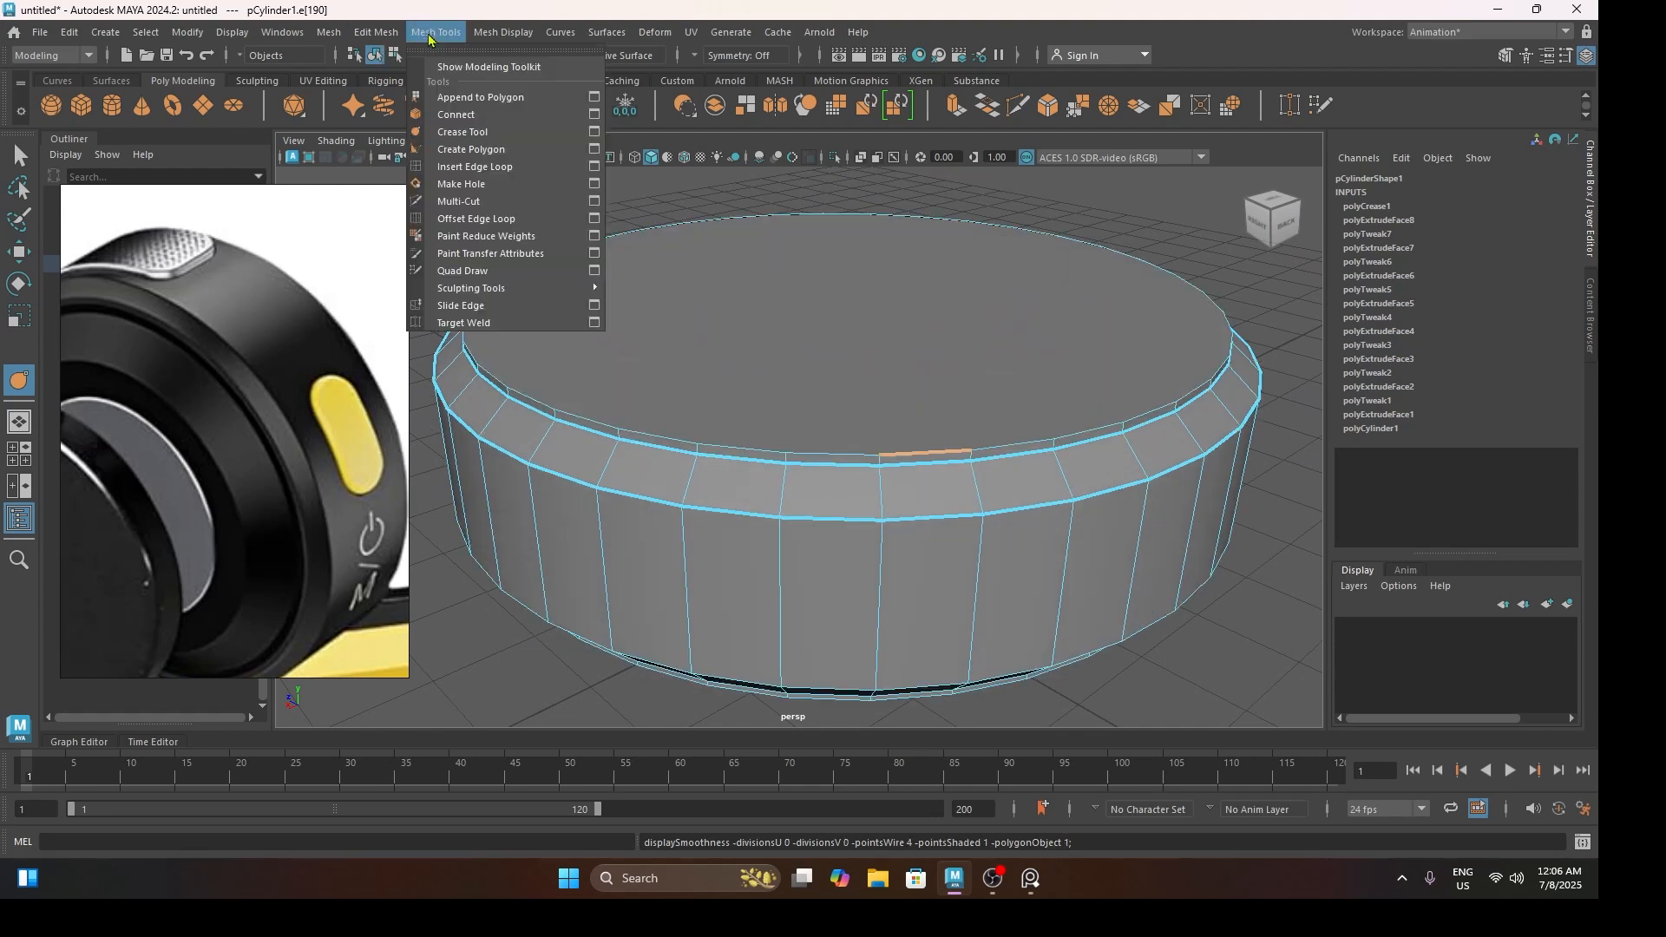
pyautogui.click(495, 166)
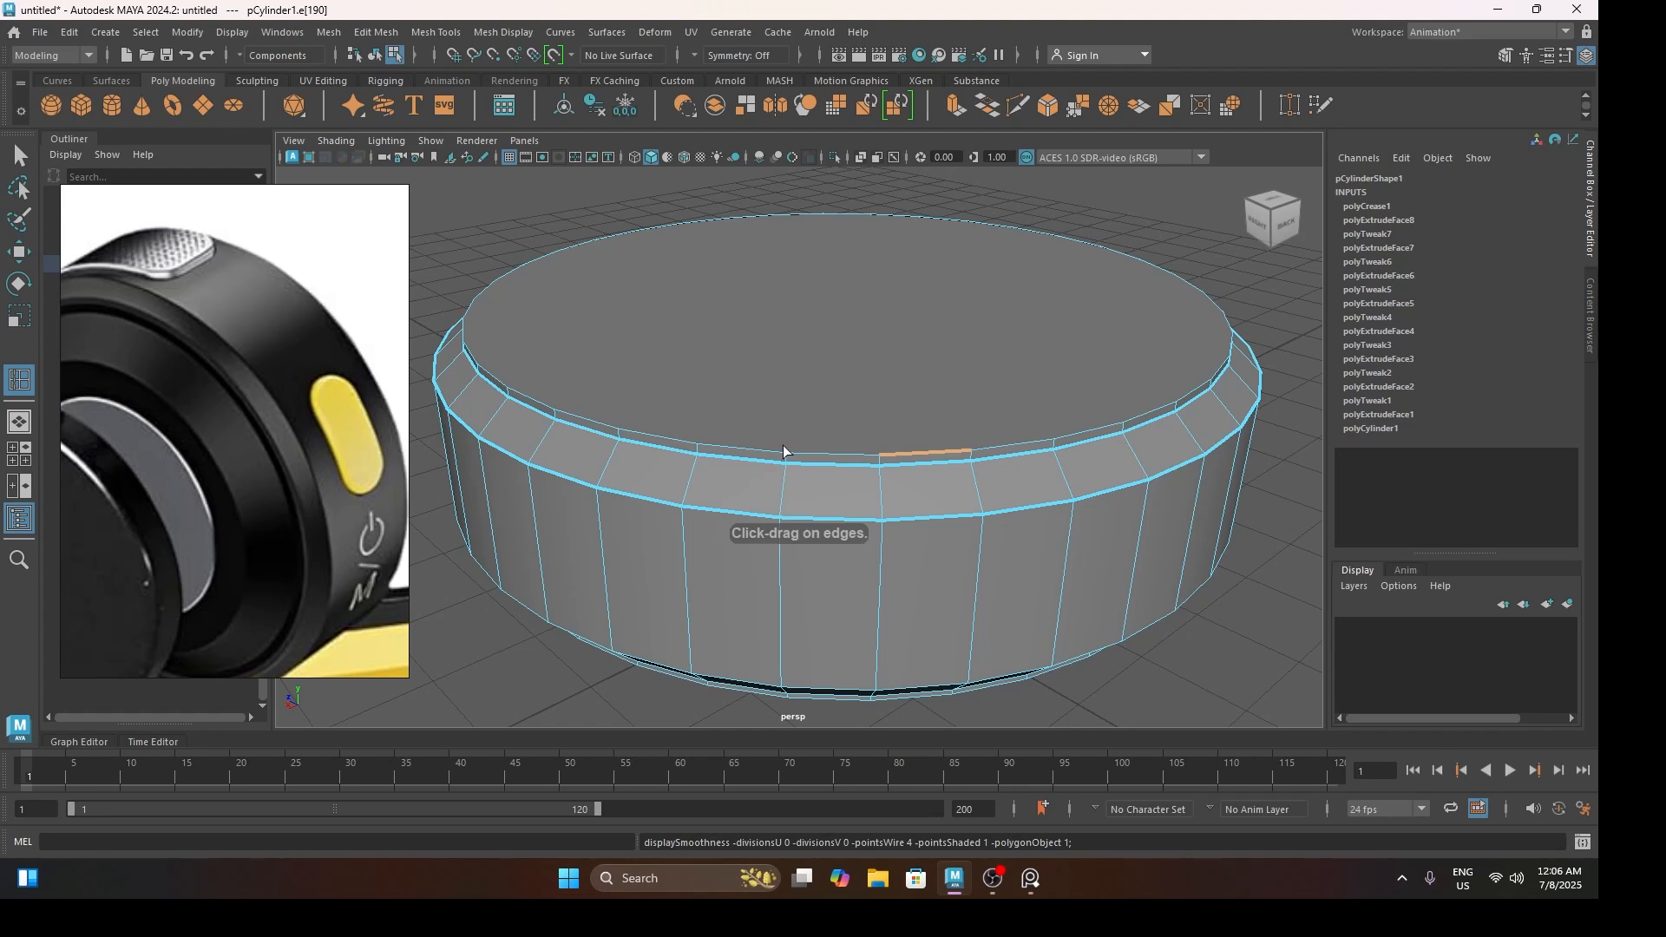
pyautogui.press('w')
pyautogui.moveTo(783, 441); pyautogui.dragTo(802, 401, button='right')
pyautogui.click(815, 369)
pyautogui.hotkey('ctrl', 'e')
pyautogui.press('w')
# Select the outer edge loop of the extruded top face and crease it with the Crease Tool
pyautogui.moveTo(818, 463); pyautogui.dragTo(813, 314, button='right')
pyautogui.click(817, 454)
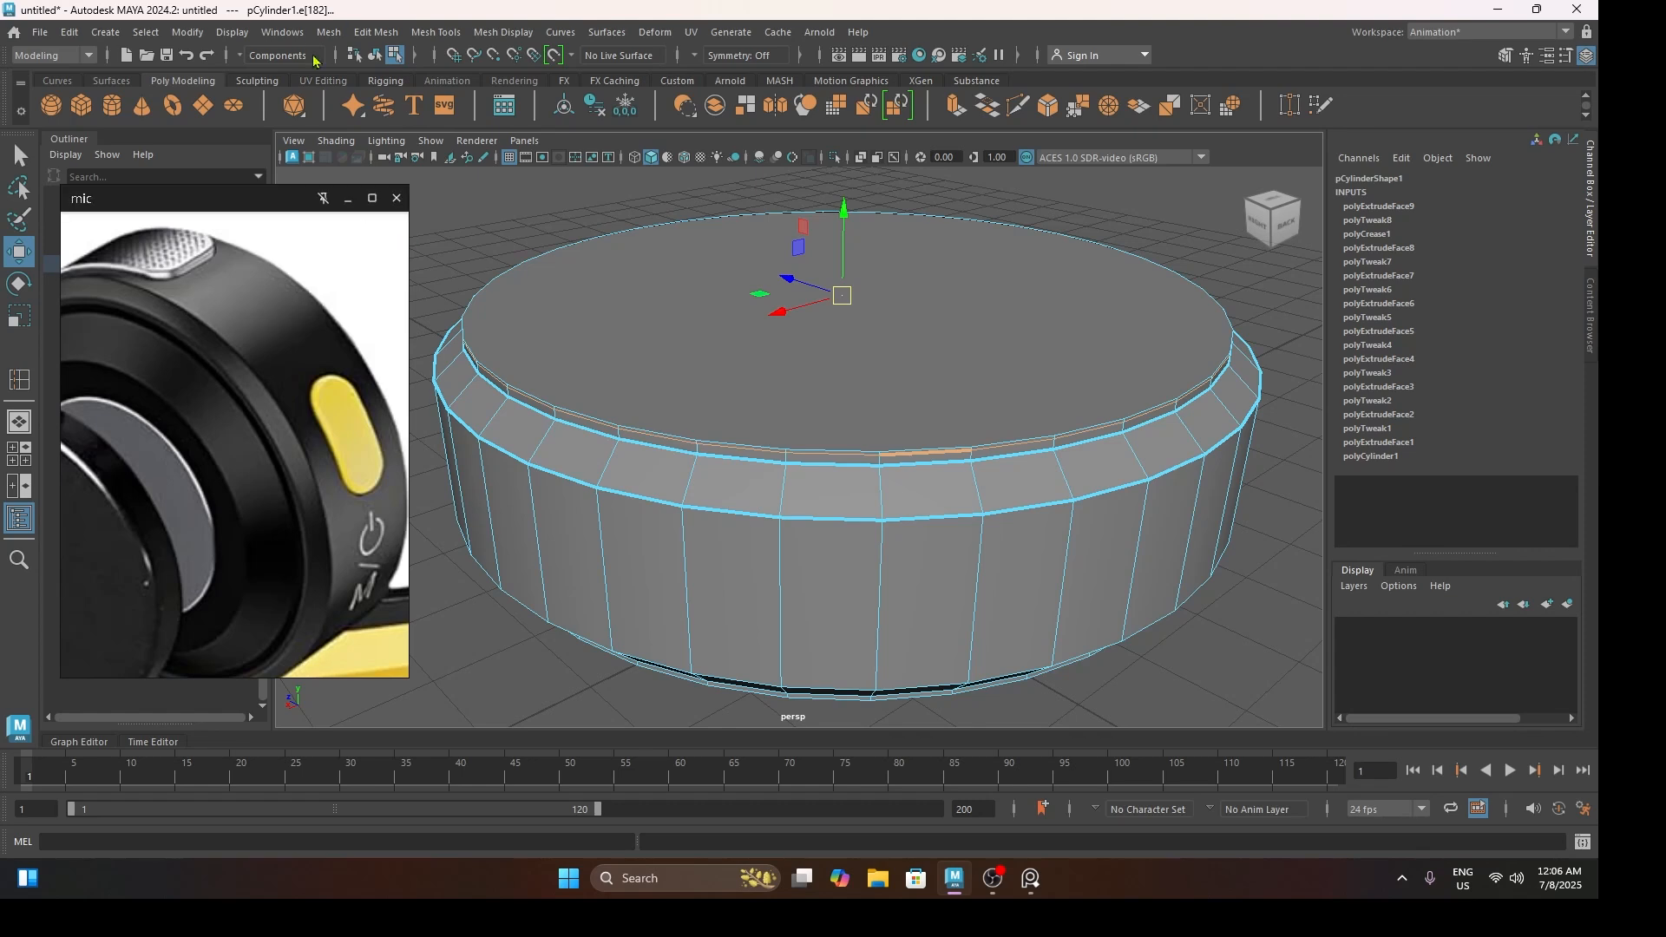
pyautogui.click(328, 32)
pyautogui.moveTo(397, 37)
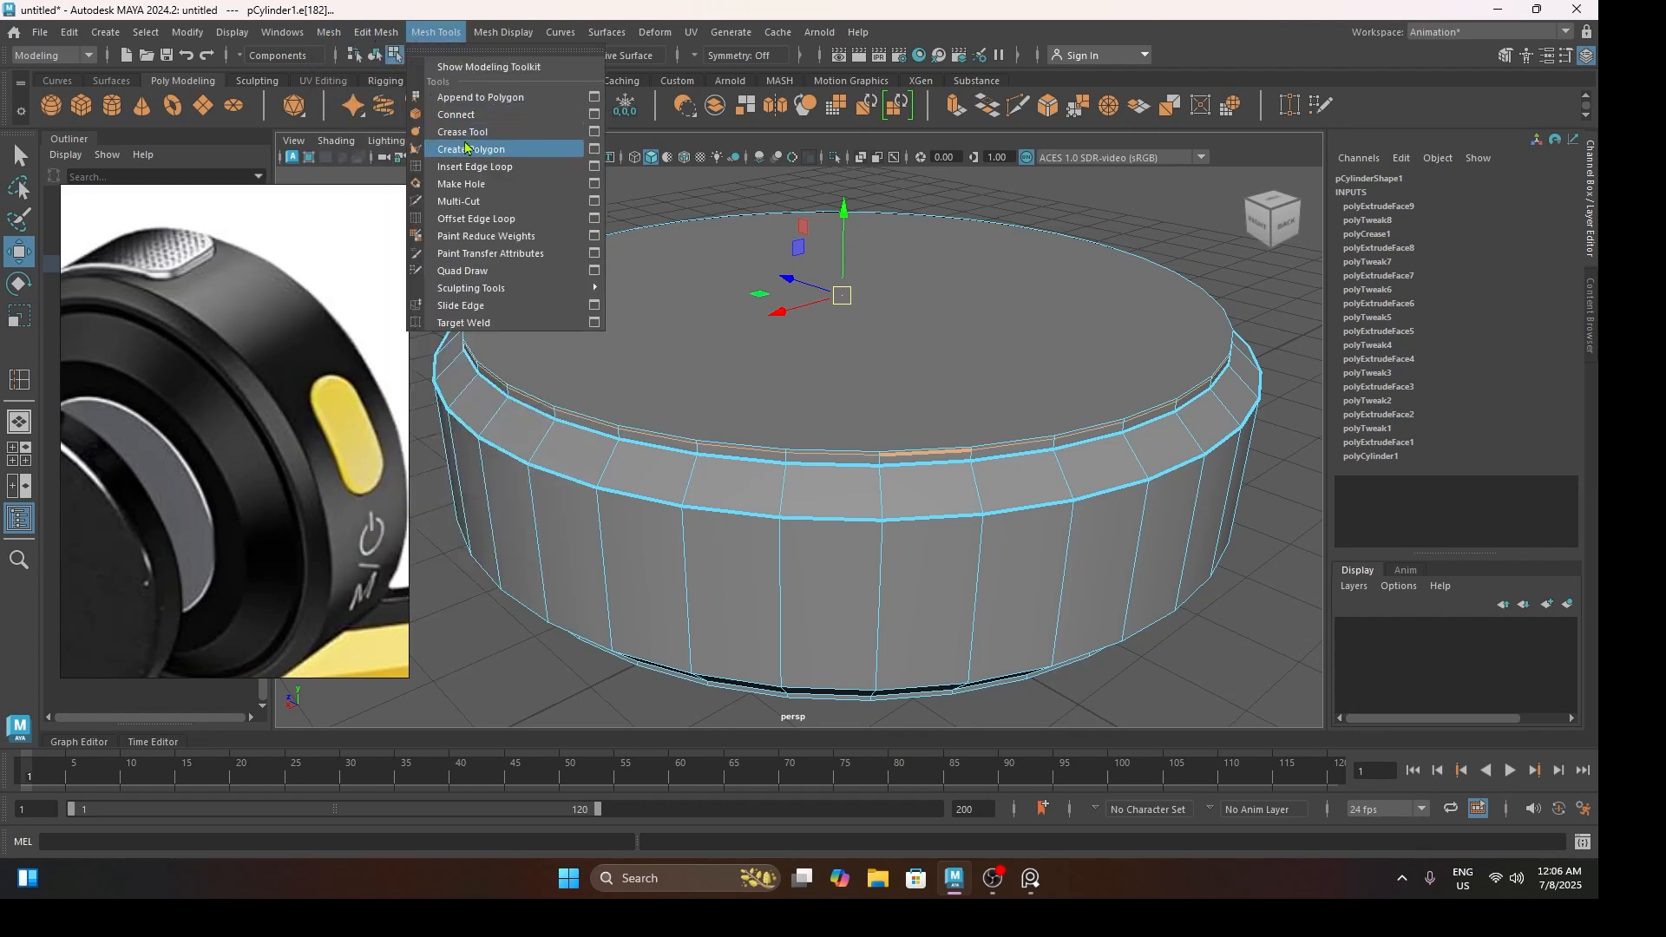
pyautogui.click(460, 131)
pyautogui.moveTo(656, 377); pyautogui.dragTo(992, 389, button='middle')
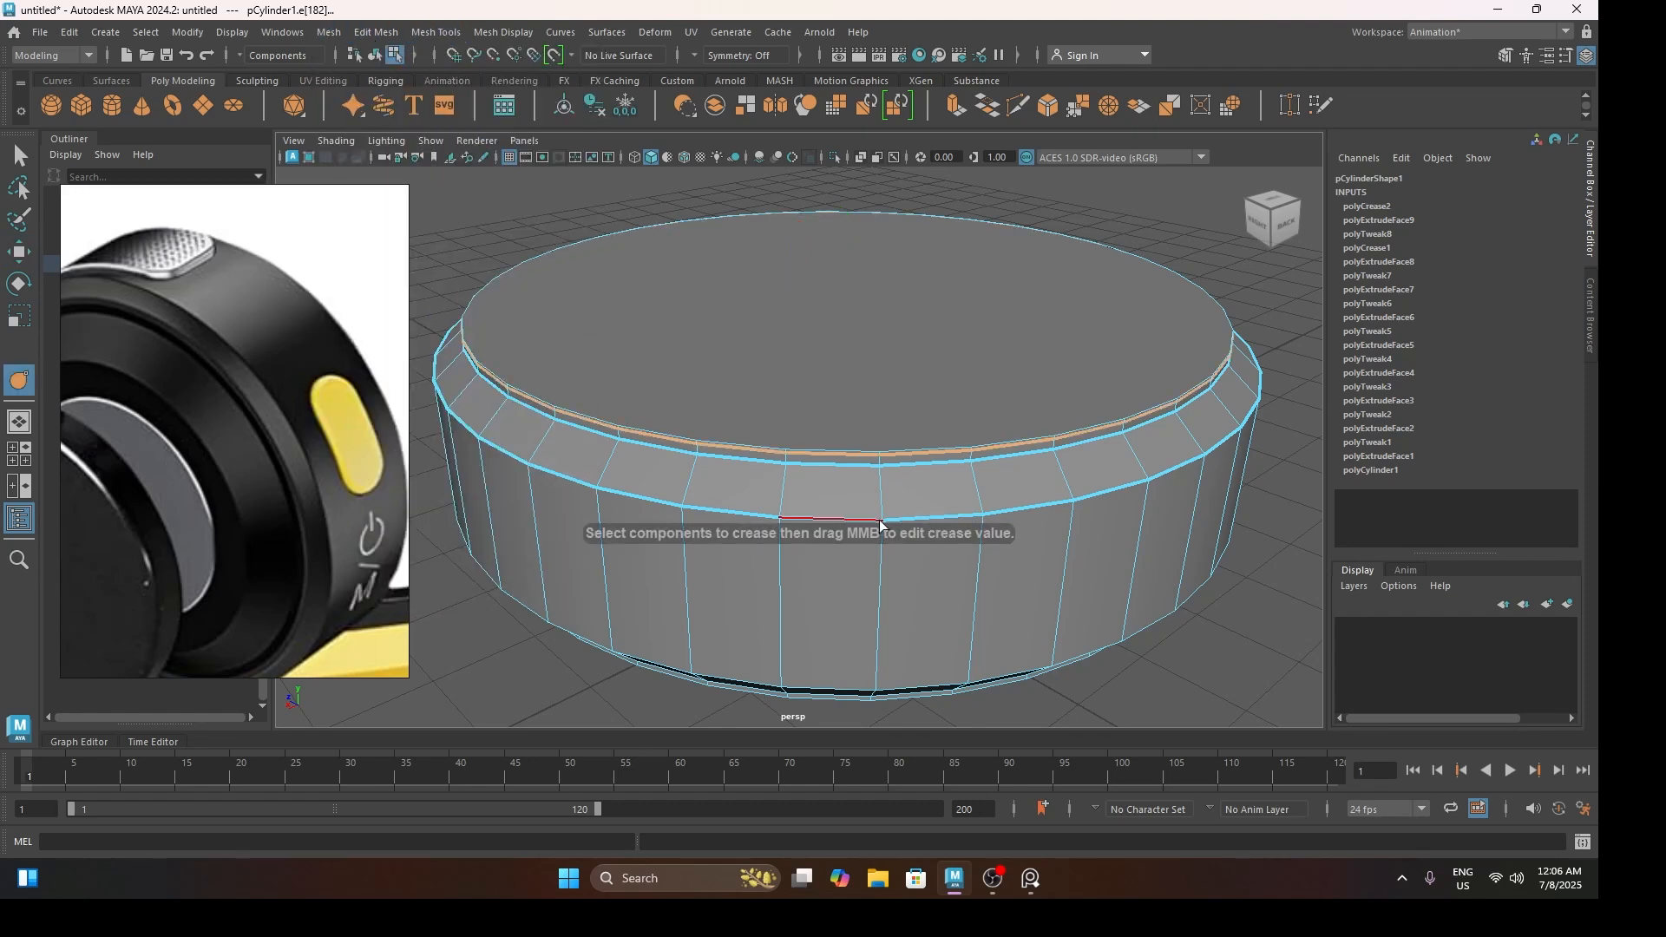
# Crease the edge loops around the lower bevel of the body's side wall
pyautogui.scroll(-2, 883, 531)
pyautogui.keyDown('alt'); pyautogui.moveTo(905, 638); pyautogui.dragTo(902, 553); pyautogui.keyUp('alt')
pyautogui.doubleClick(873, 413)
pyautogui.click(898, 448)
pyautogui.scroll(5, 863, 451)
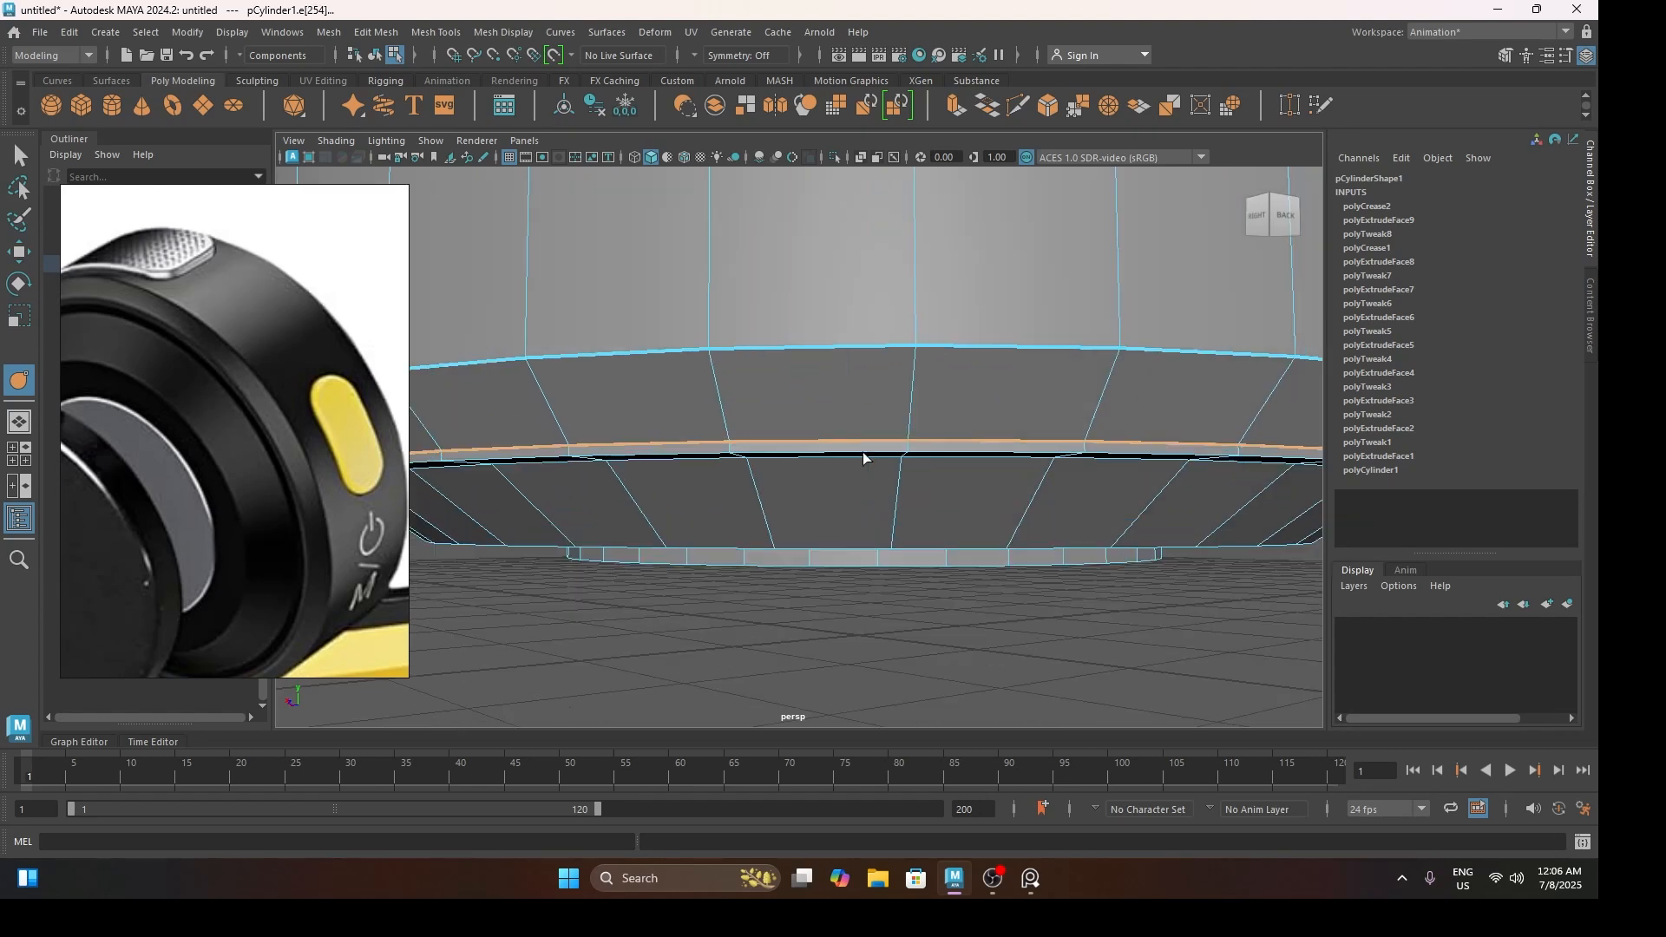
# Crease the underside edge loops at both ends of the tapered wall and around the base of the central disc
pyautogui.keyDown('alt'); pyautogui.moveTo(862, 452); pyautogui.dragTo(825, 425); pyautogui.keyUp('alt')
pyautogui.keyDown('alt'); pyautogui.moveTo(825, 425); pyautogui.dragTo(835, 442, button='middle'); pyautogui.keyUp('alt')
pyautogui.click(791, 335)
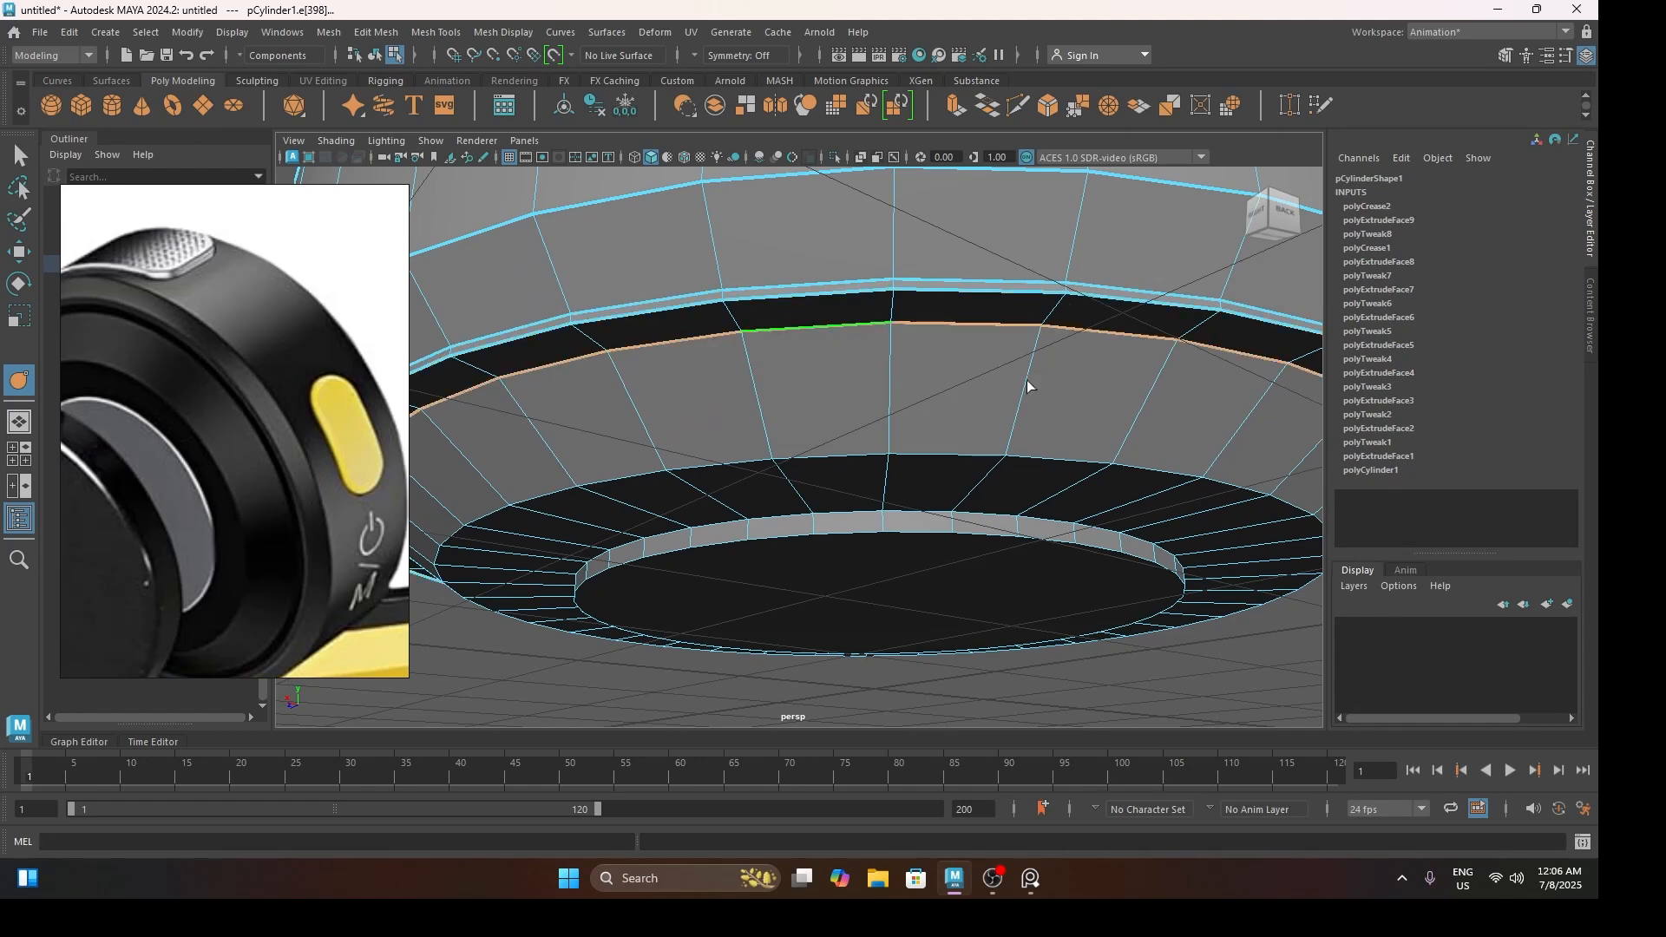
pyautogui.click(811, 463)
pyautogui.doubleClick(813, 468)
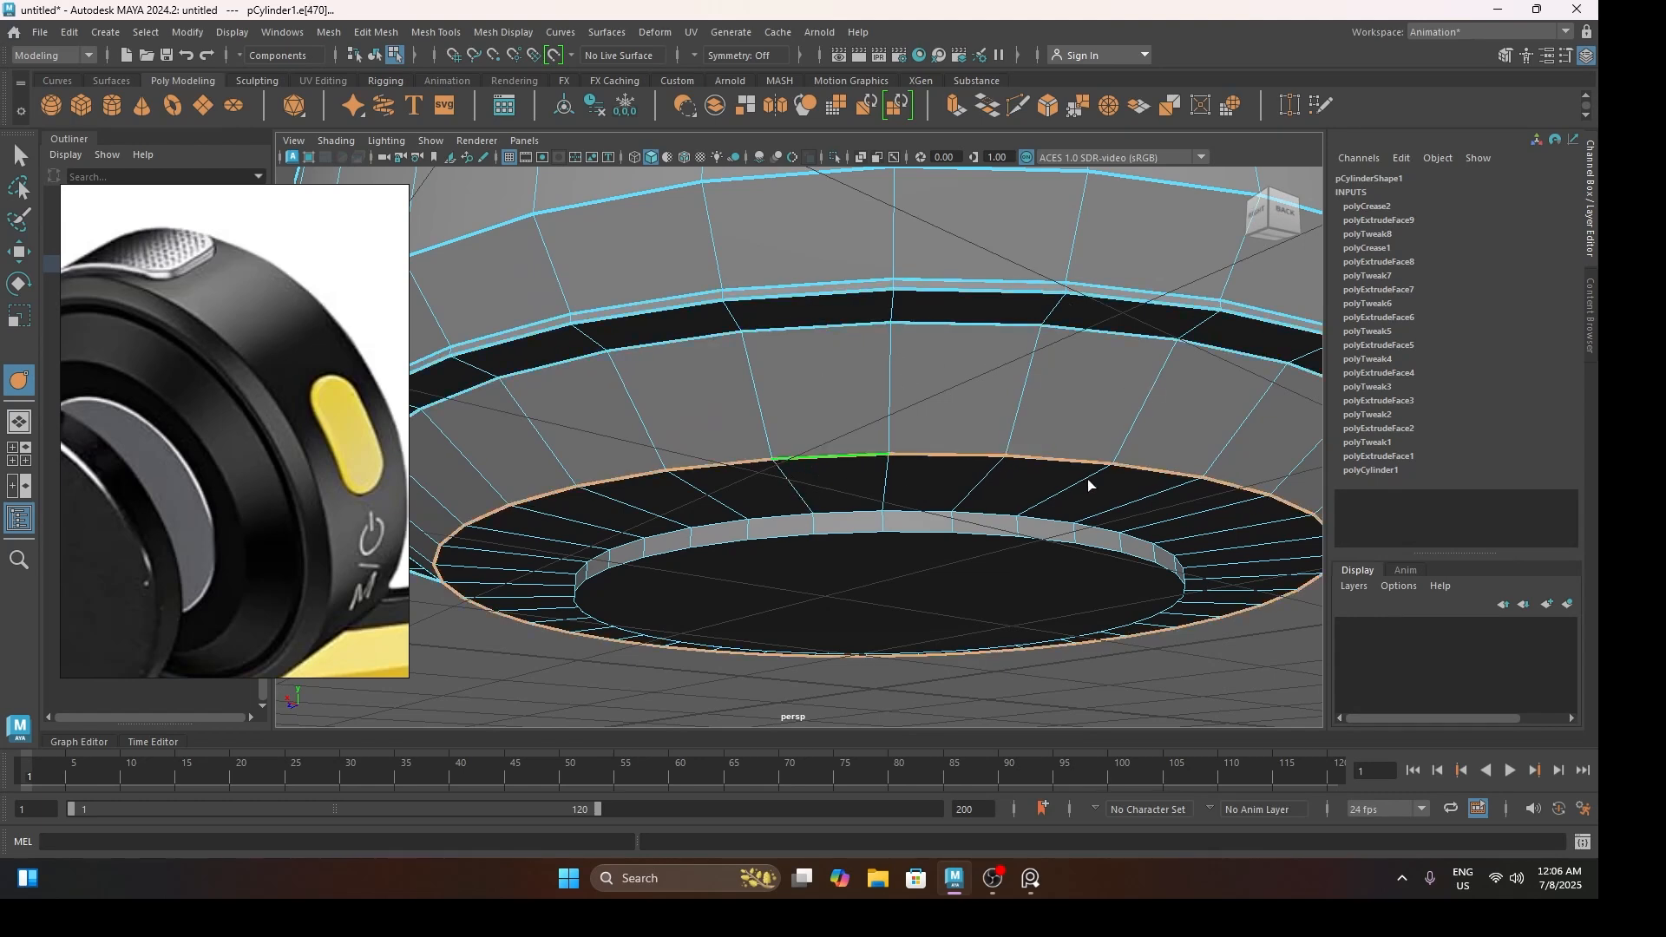
pyautogui.click(835, 517)
pyautogui.doubleClick(835, 517)
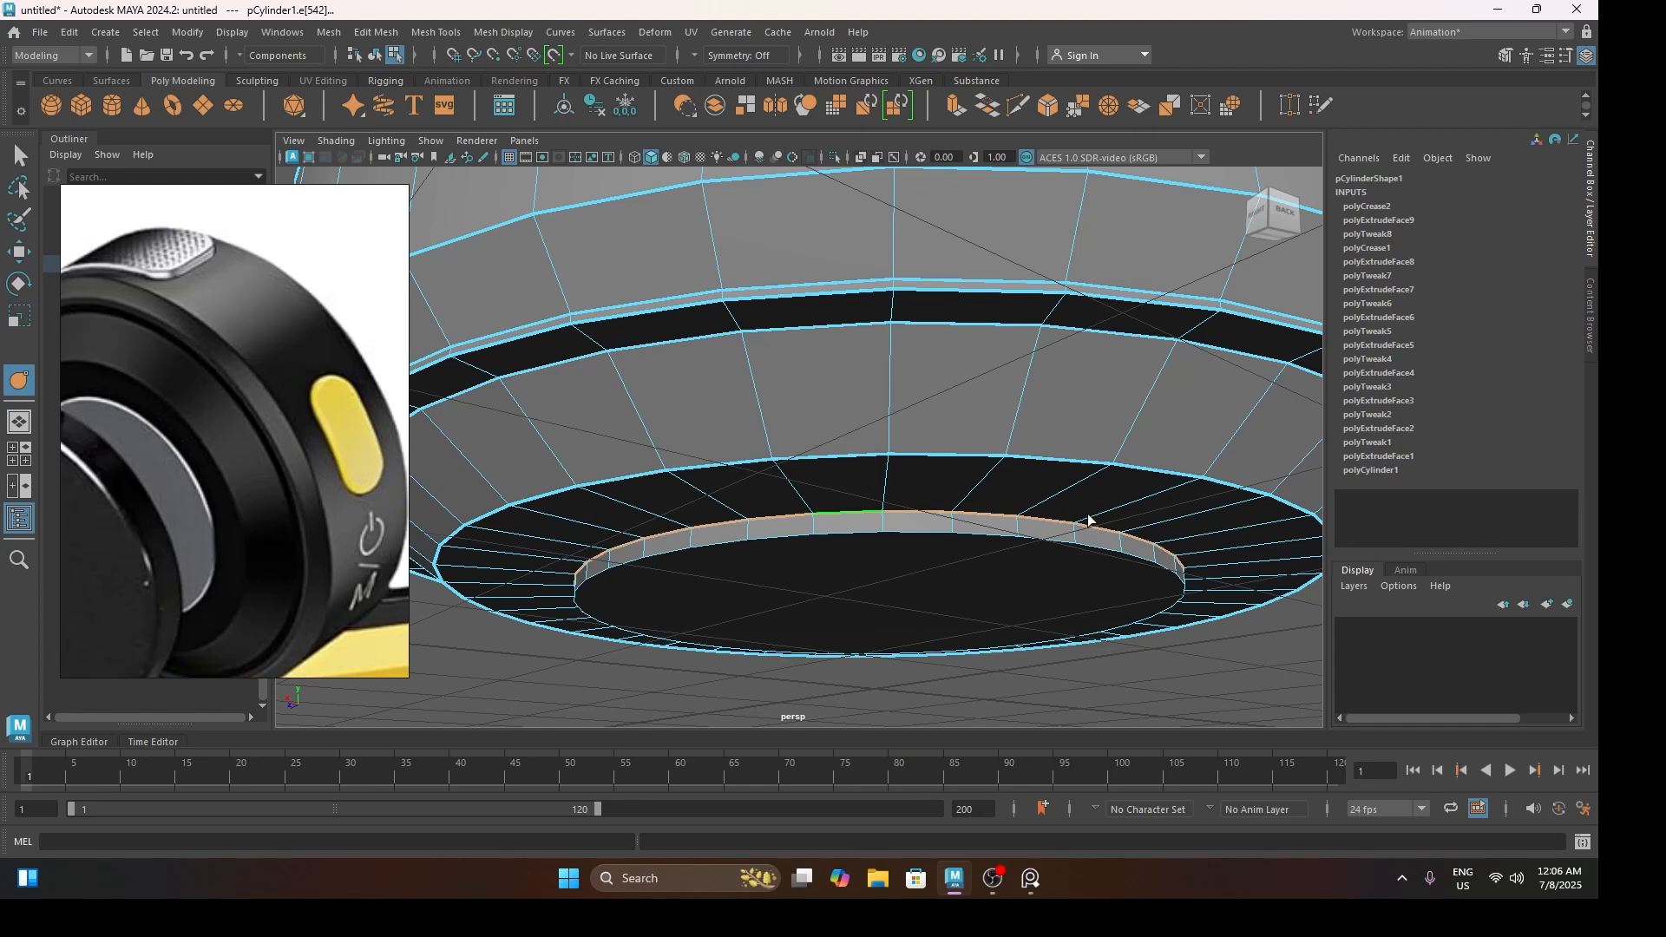
# Insert an edge loop on the short wall of the underside's central disc, close to its lower rim
pyautogui.click(436, 32)
pyautogui.click(494, 201)
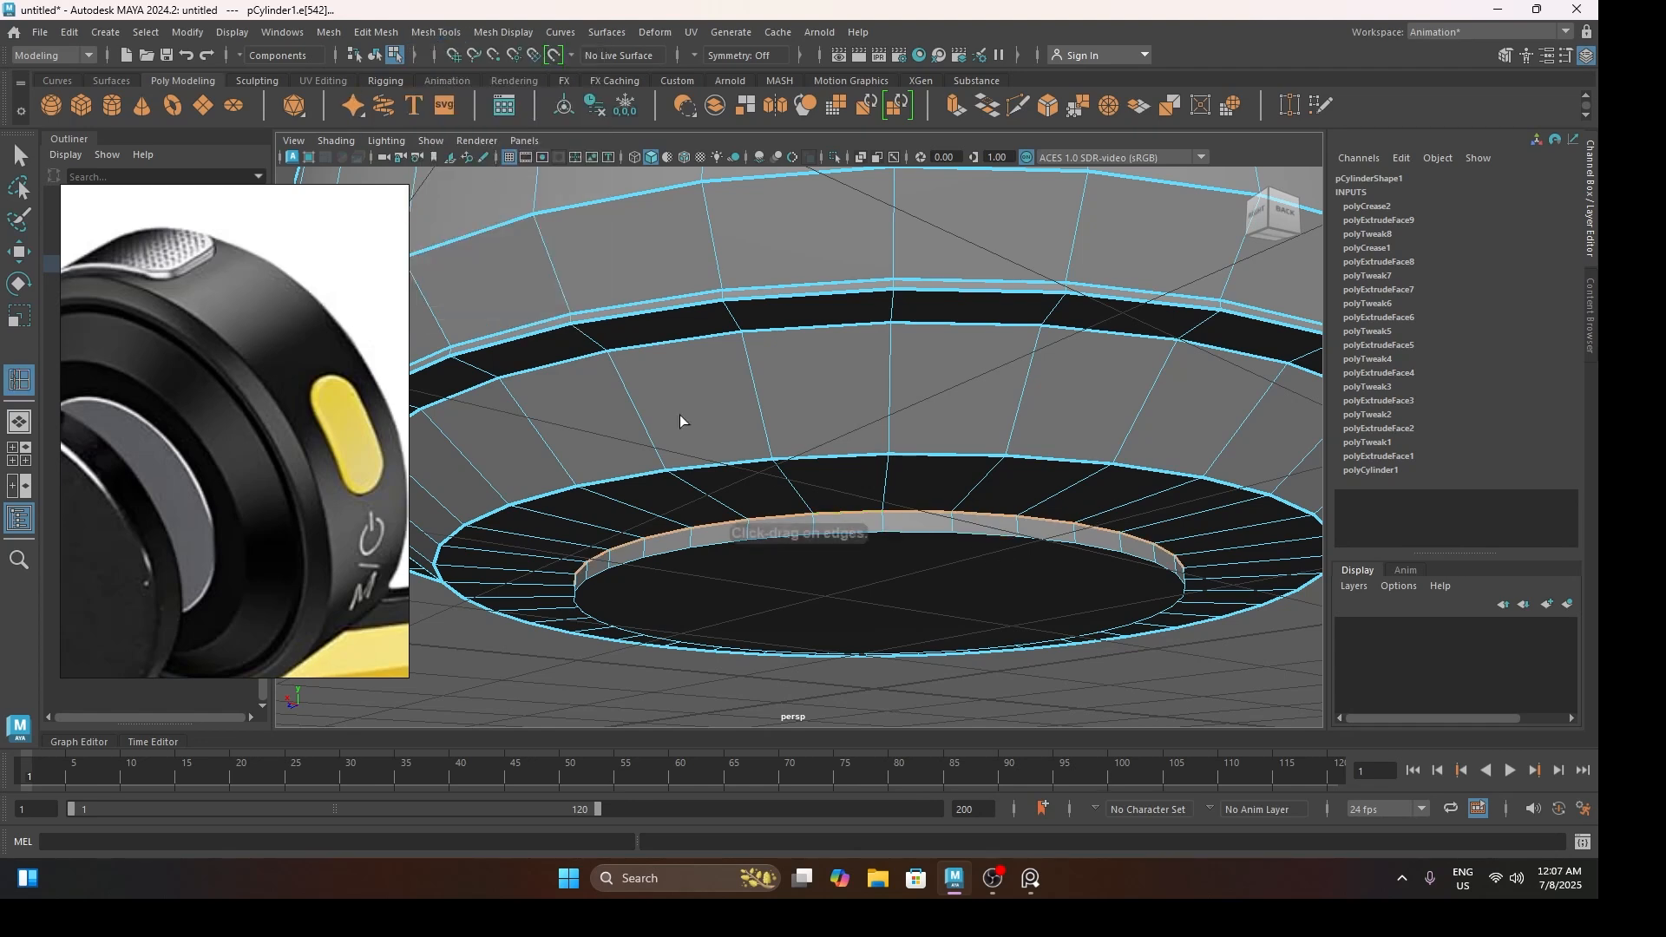
pyautogui.scroll(5, 775, 534)
pyautogui.keyDown('ctrl'); pyautogui.click(799, 587); pyautogui.keyUp('ctrl')
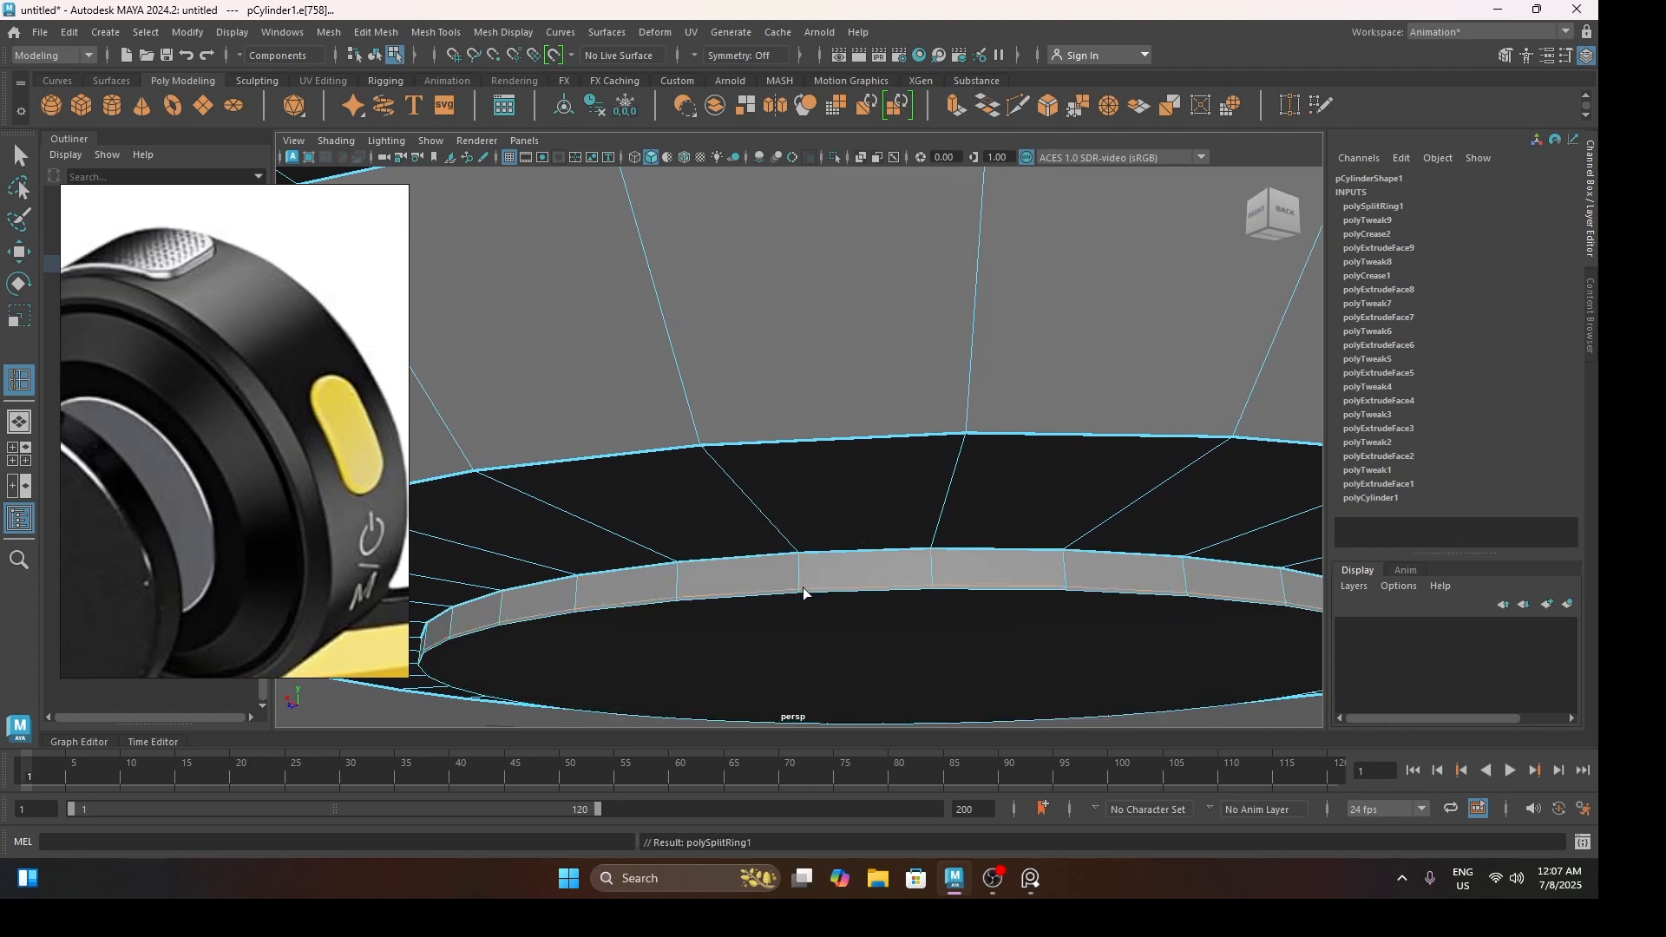
# Crease the edge loop inserted near the lower rim of the central disc's short wall
pyautogui.press('w')
pyautogui.click(828, 587)
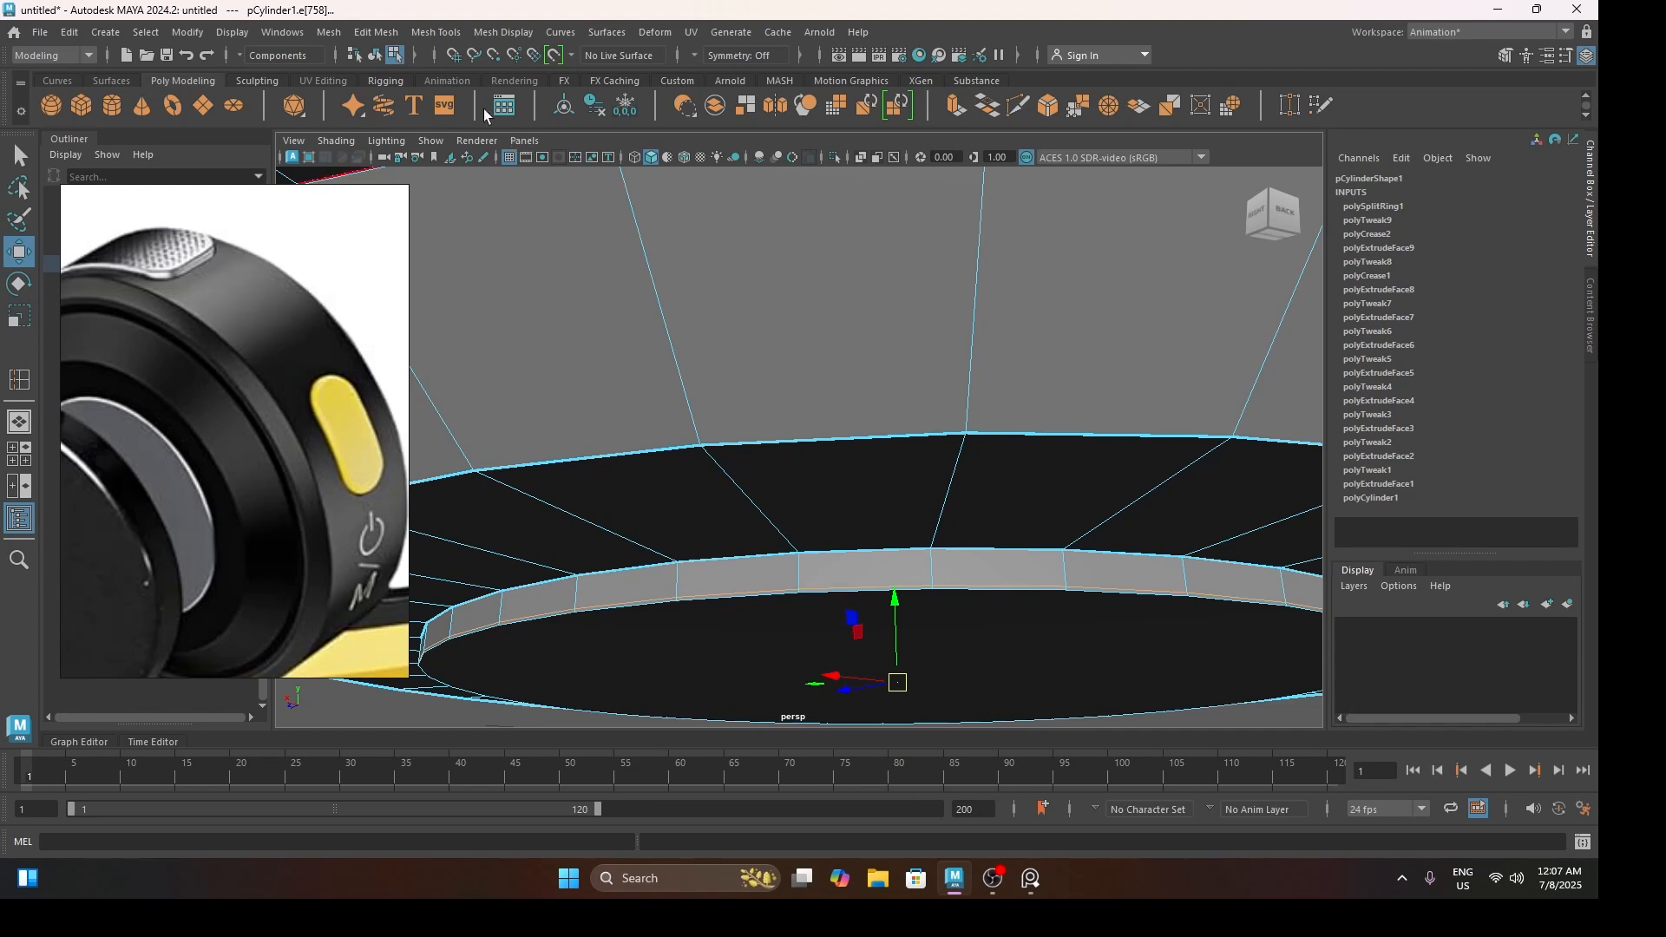
pyautogui.click(435, 32)
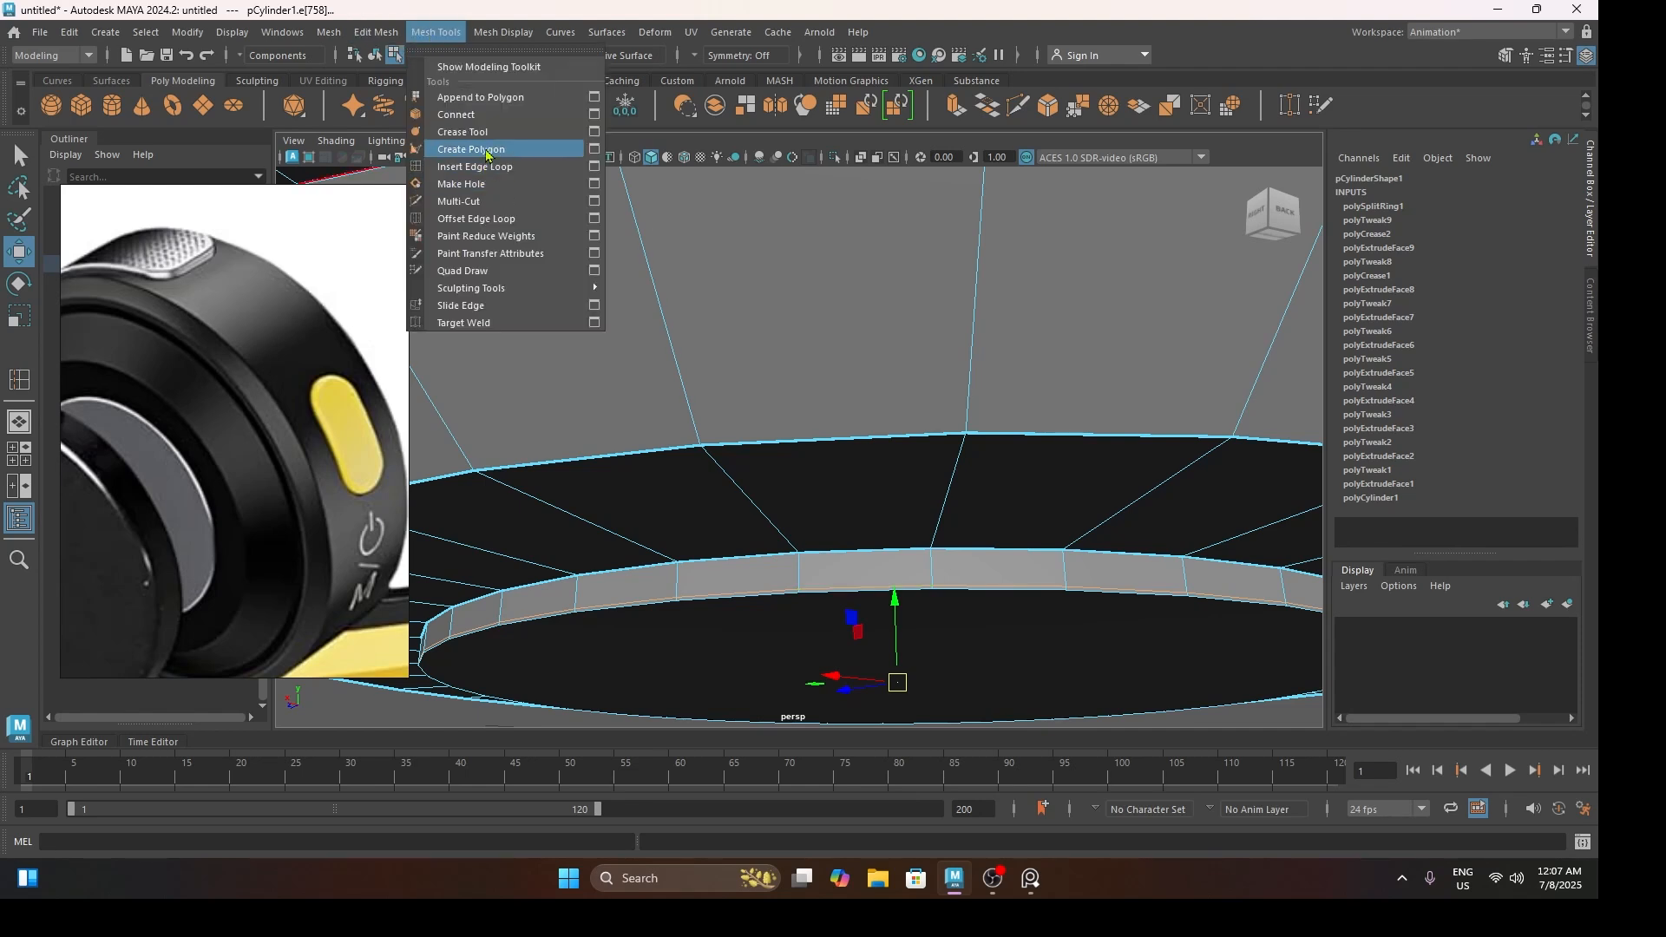
pyautogui.click(459, 132)
pyautogui.moveTo(728, 483); pyautogui.dragTo(1051, 527, button='middle')
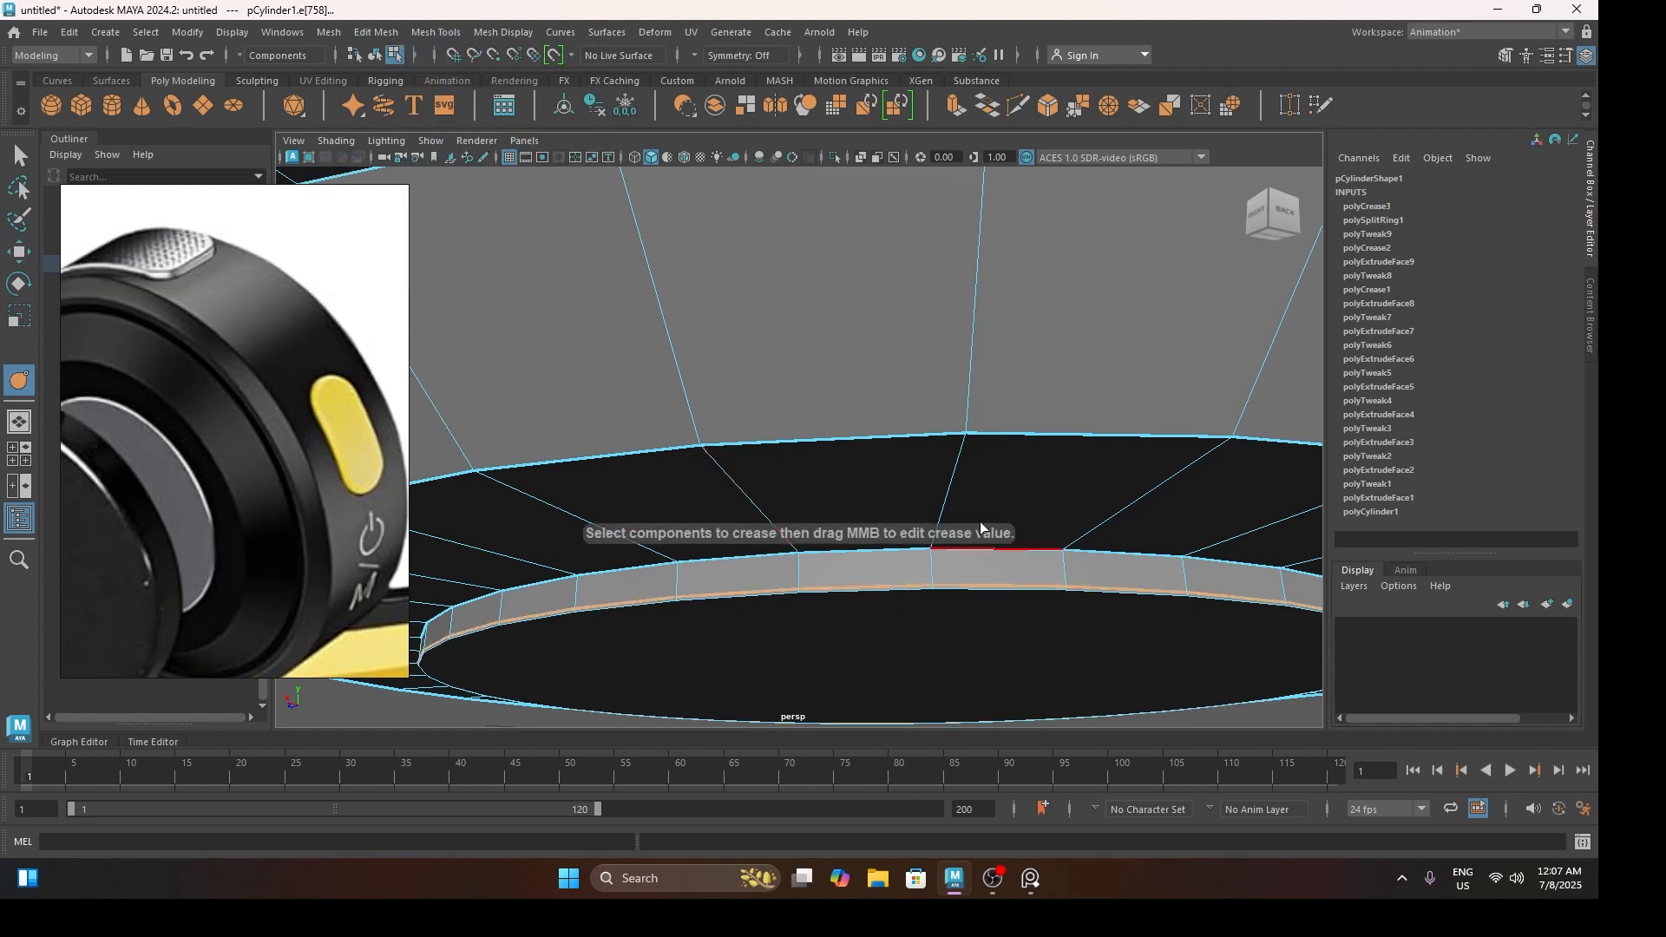
# Return to object selection and preview the whole microphone body with mesh smoothing from a low side view
pyautogui.press('w')
pyautogui.scroll(-6, 1003, 502)
pyautogui.keyDown('alt'); pyautogui.moveTo(1004, 503); pyautogui.dragTo(971, 493); pyautogui.keyUp('alt')
pyautogui.moveTo(1009, 361); pyautogui.dragTo(1136, 345, button='right')
pyautogui.click(1216, 657)
pyautogui.click(1069, 556)
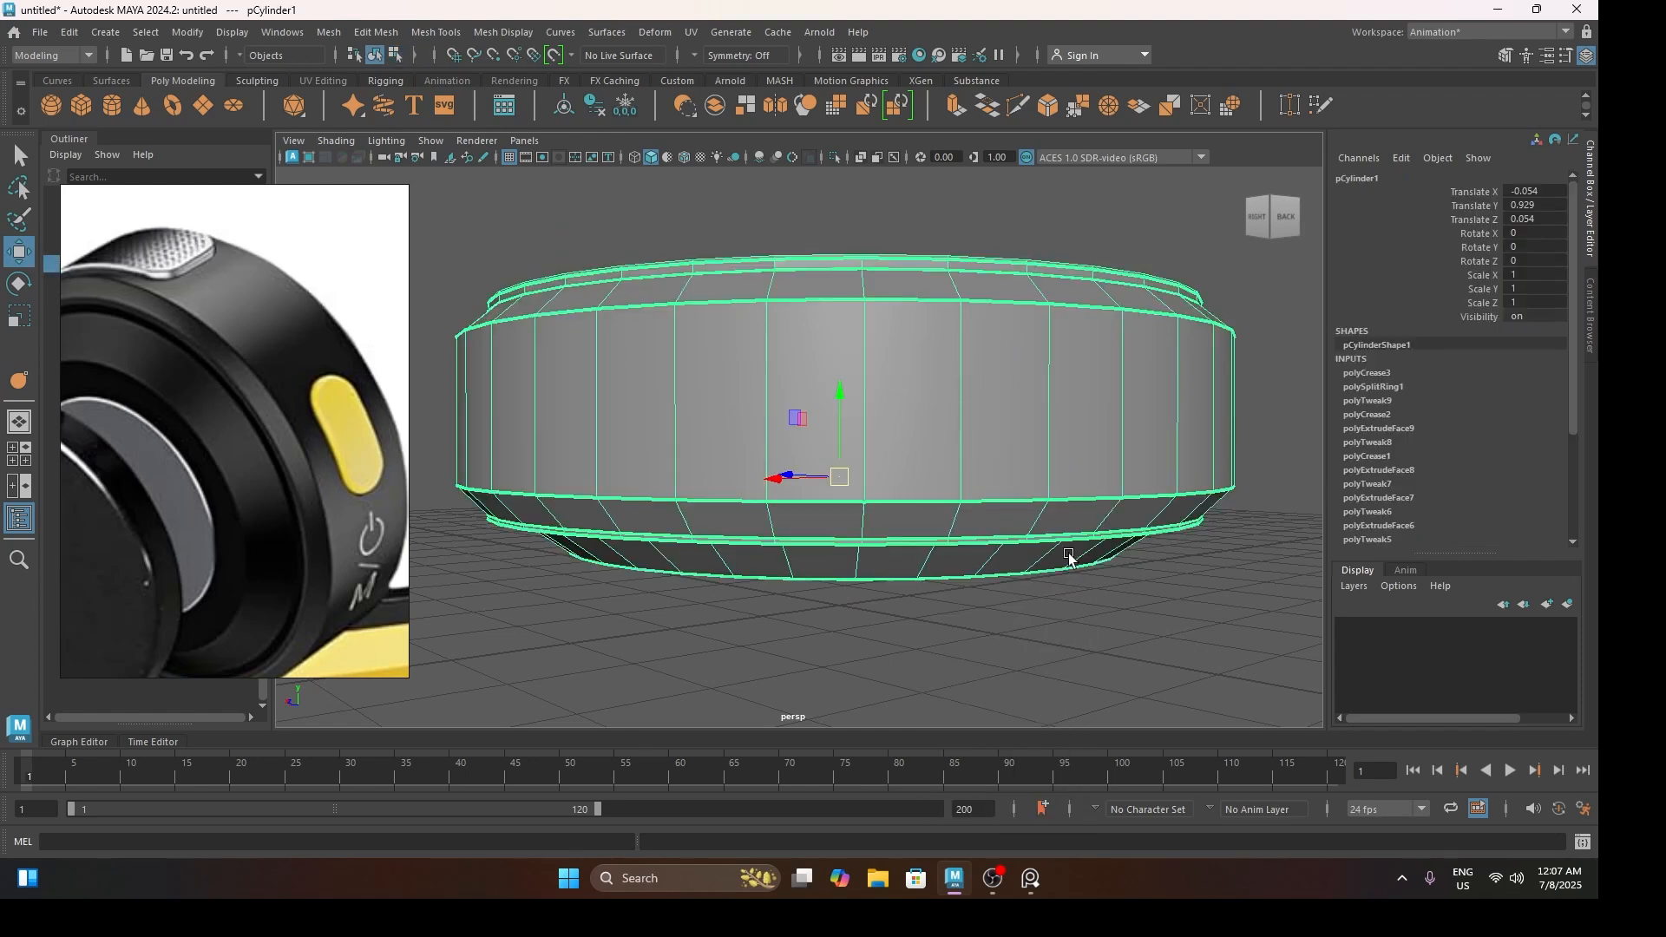
pyautogui.press('3')
pyautogui.click(1082, 658)
pyautogui.moveTo(1023, 582)
pyautogui.keyDown('alt'); pyautogui.mouseDown()
pyautogui.moveTo(1025, 602)
pyautogui.moveTo(1027, 576)
pyautogui.mouseUp(); pyautogui.keyUp('alt')
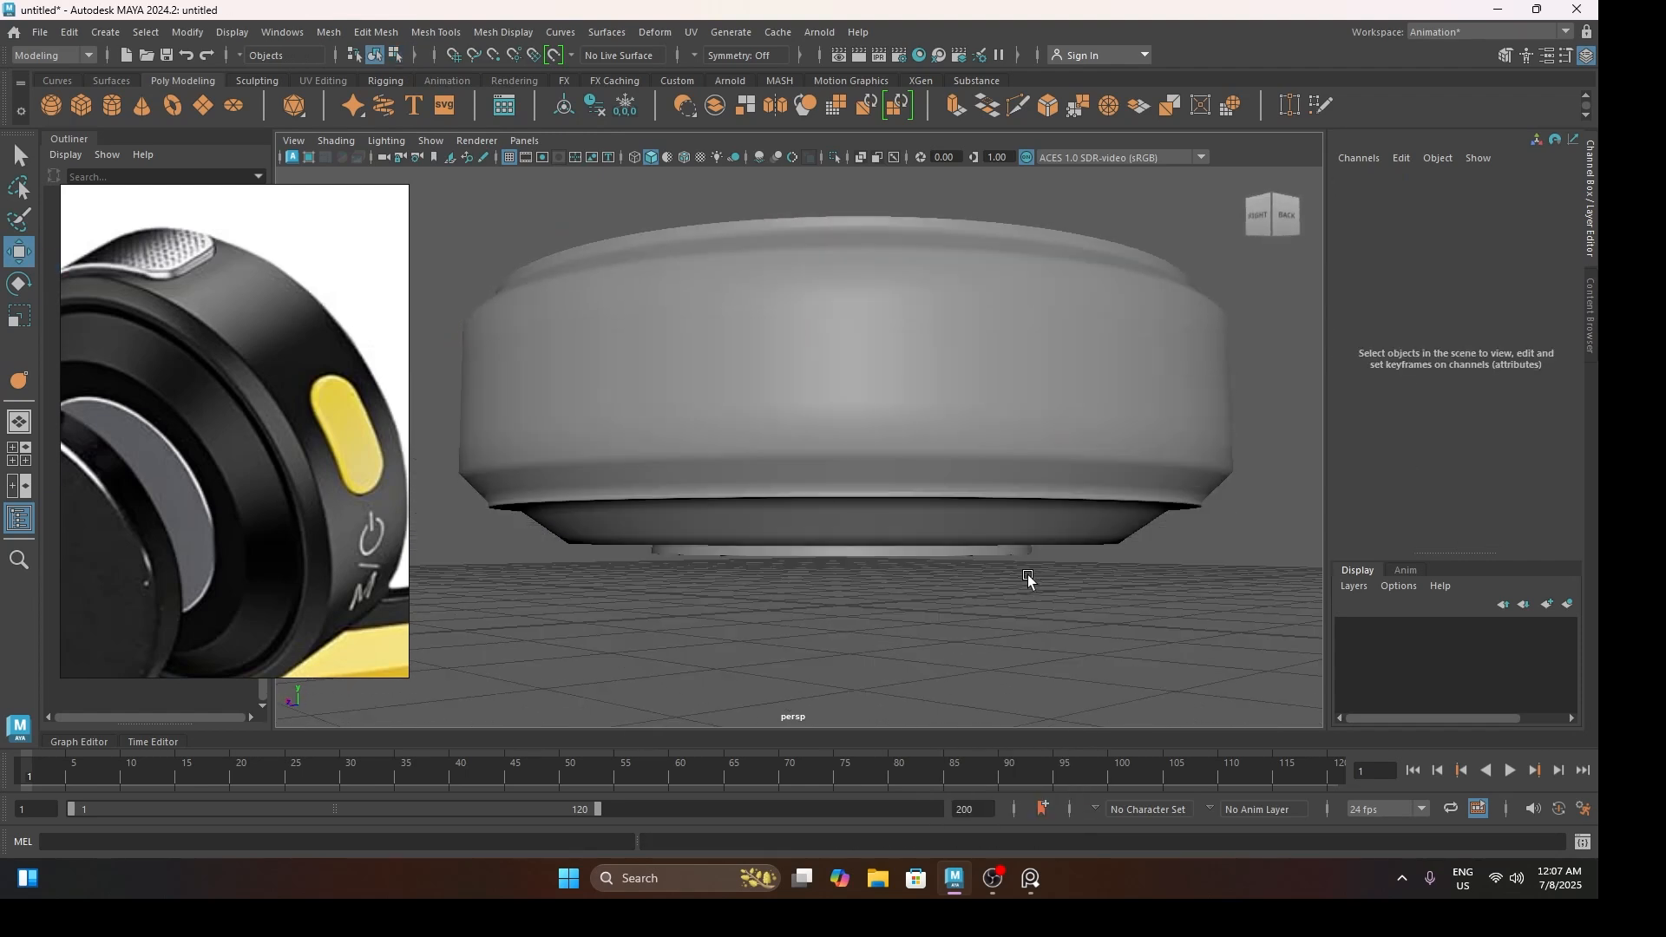
# Try removing the crease from the edge loop where the side wall meets the lower bevel
pyautogui.click(918, 466)
pyautogui.moveTo(913, 374); pyautogui.dragTo(892, 422, button='right')
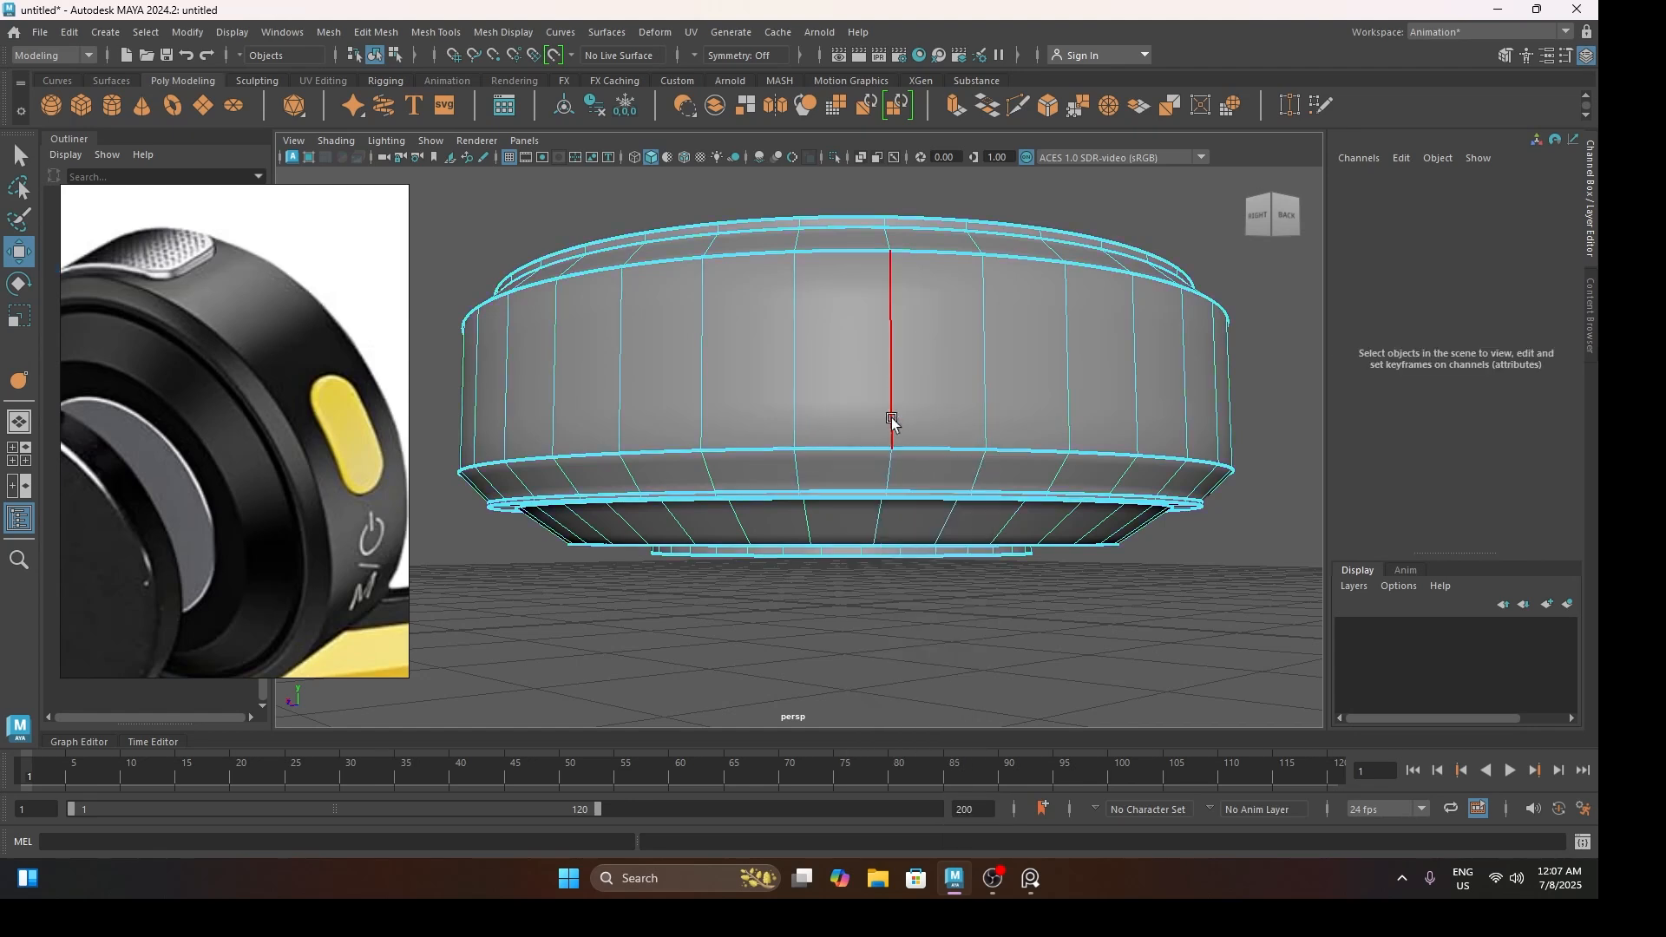
pyautogui.doubleClick(918, 450)
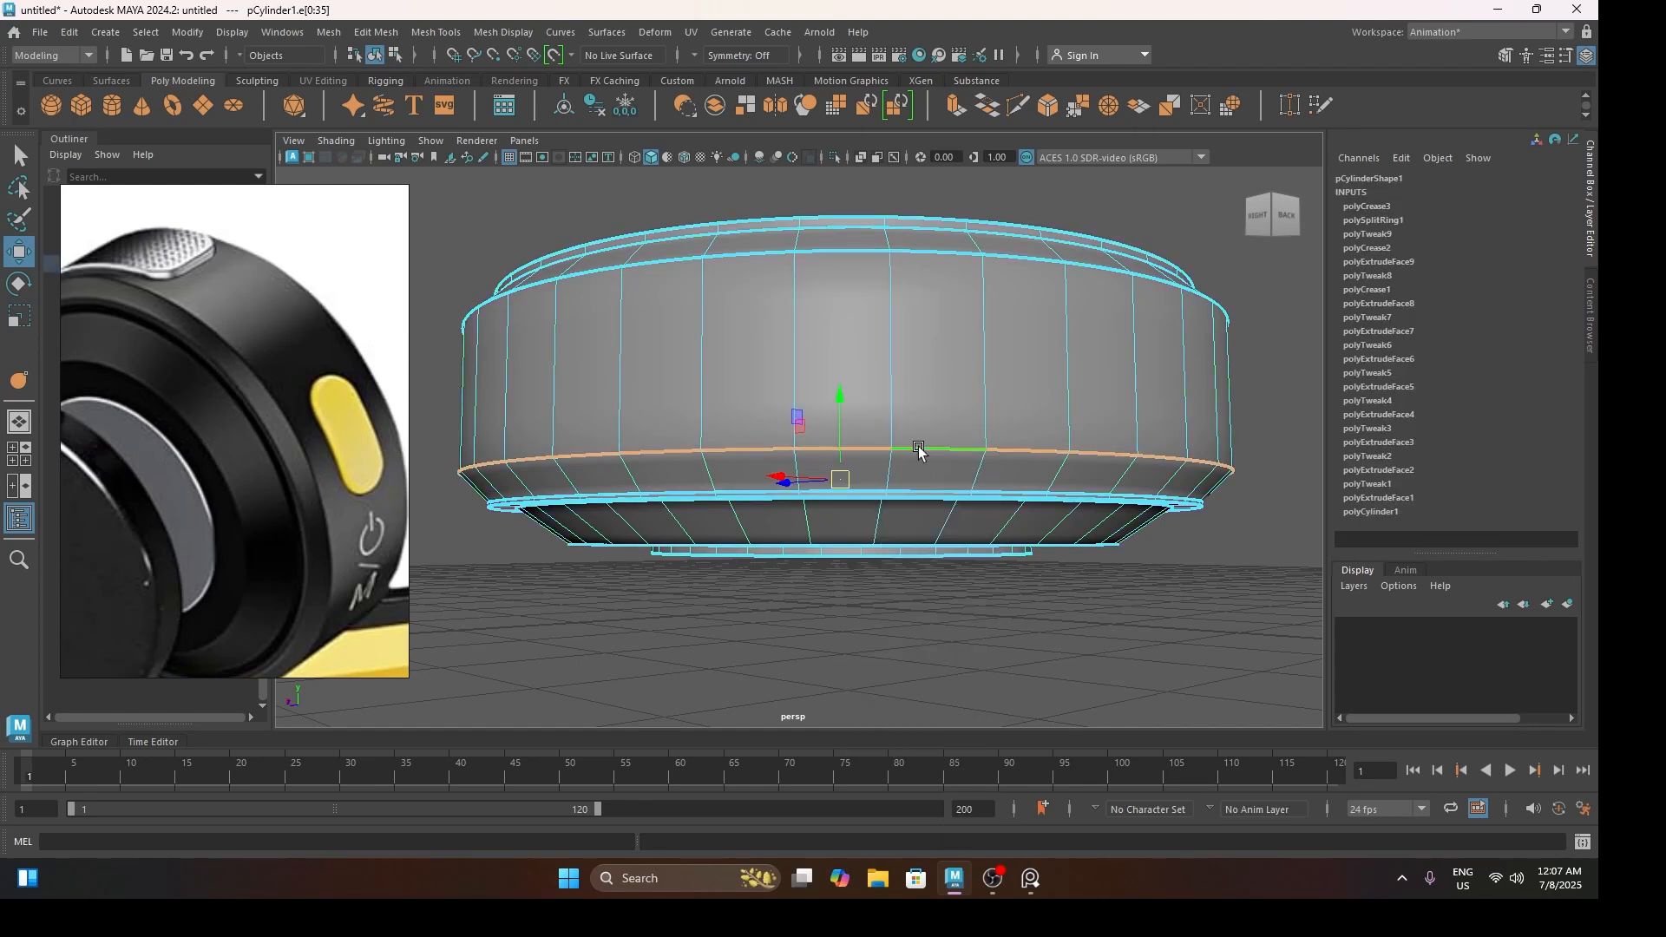
pyautogui.click(435, 32)
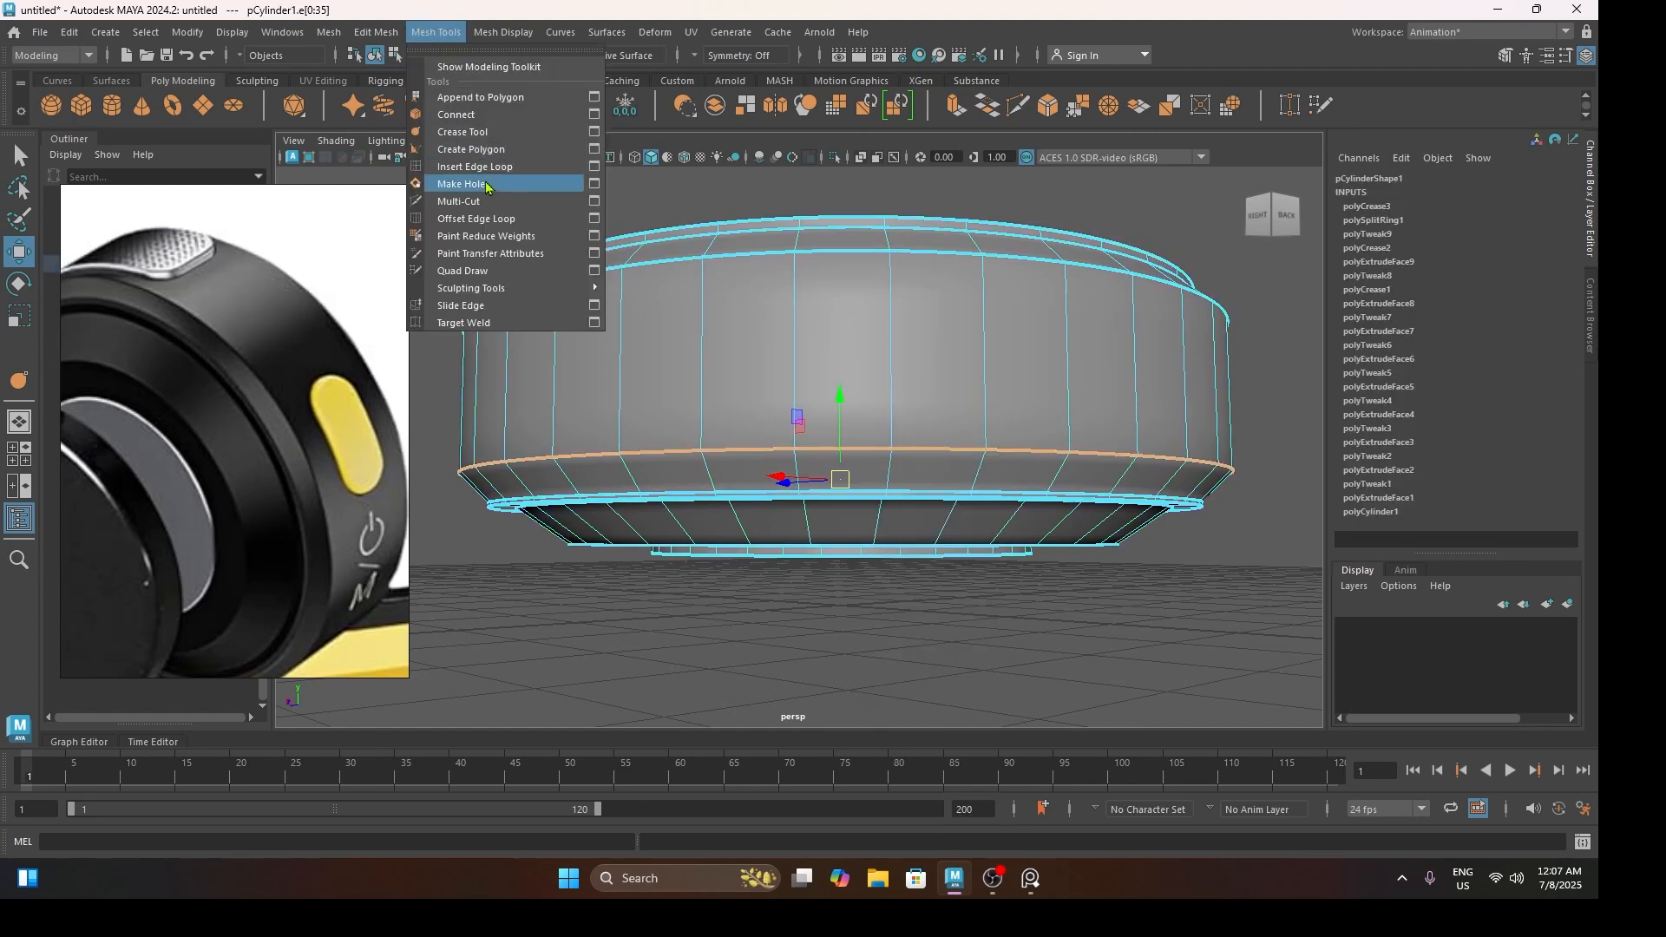
pyautogui.click(486, 173)
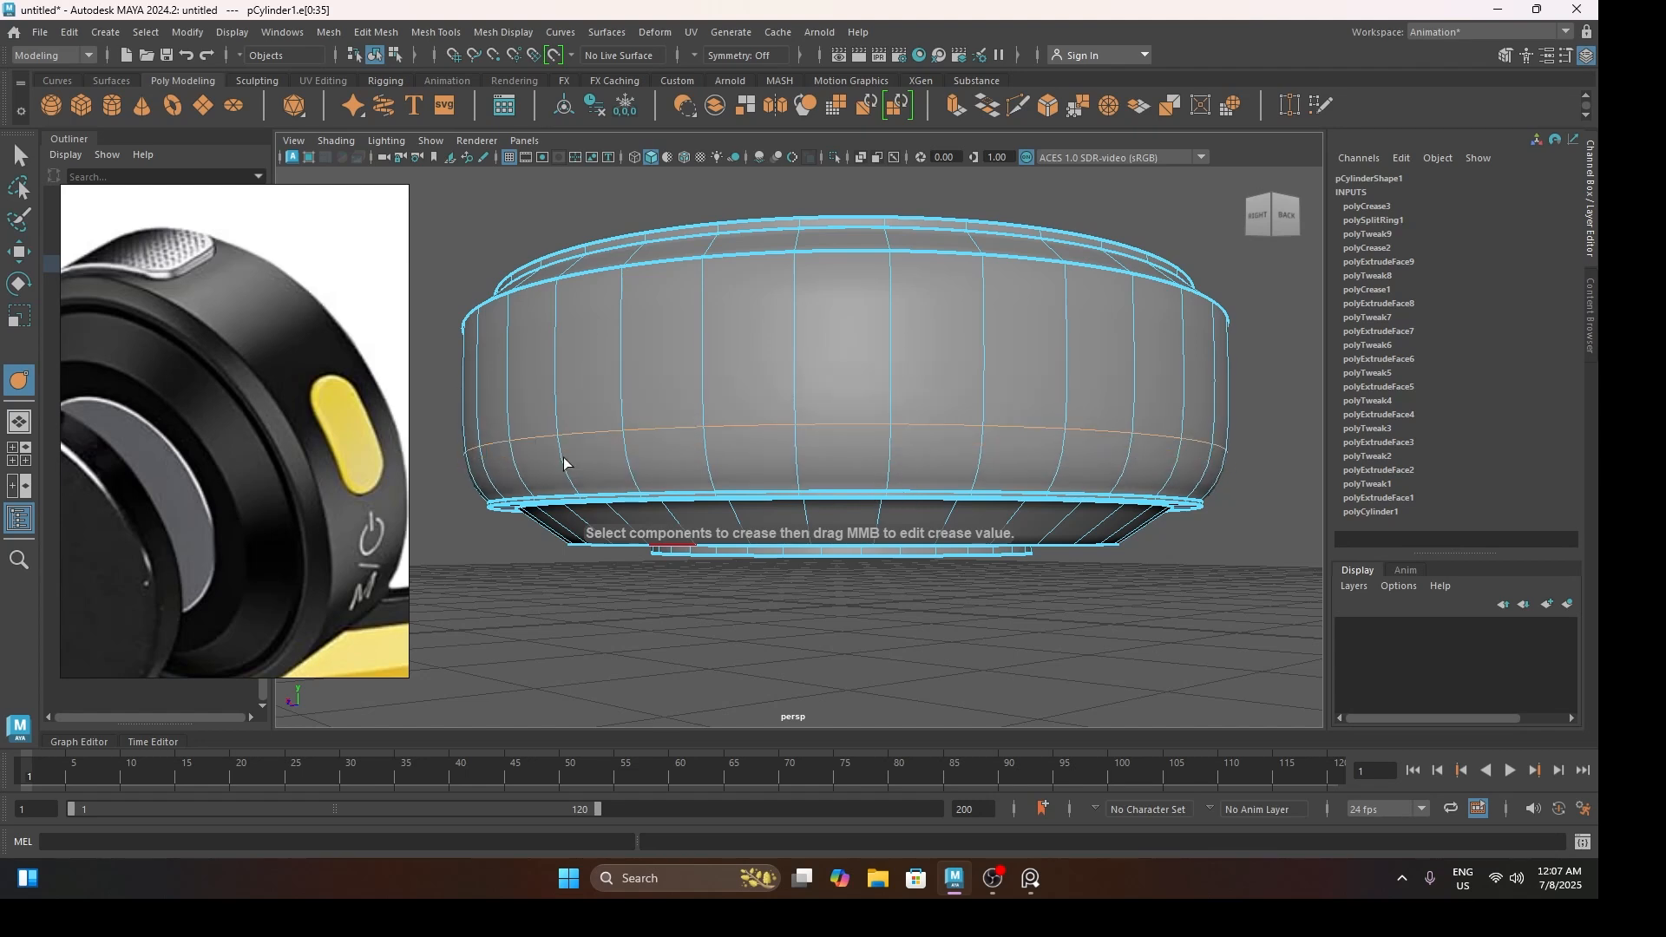
pyautogui.press('w')
# Insert supporting edge loops on the body's bevels and walls beside the creased rims, and return to object selection
pyautogui.scroll(3, 920, 525)
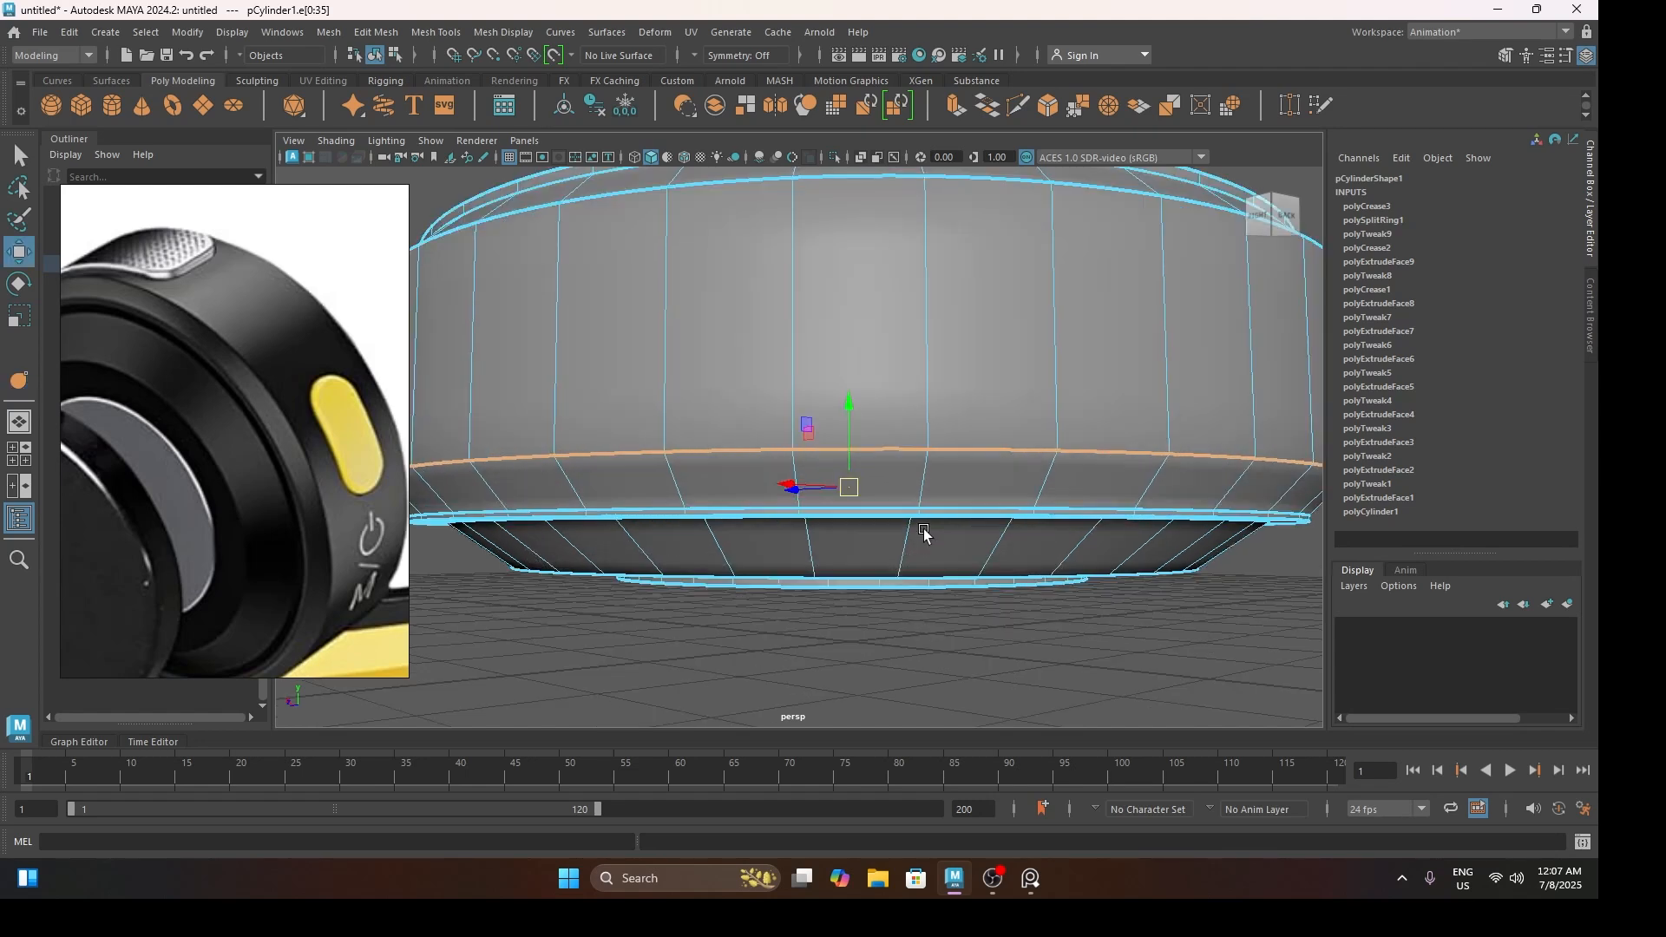
pyautogui.click(435, 33)
pyautogui.click(473, 167)
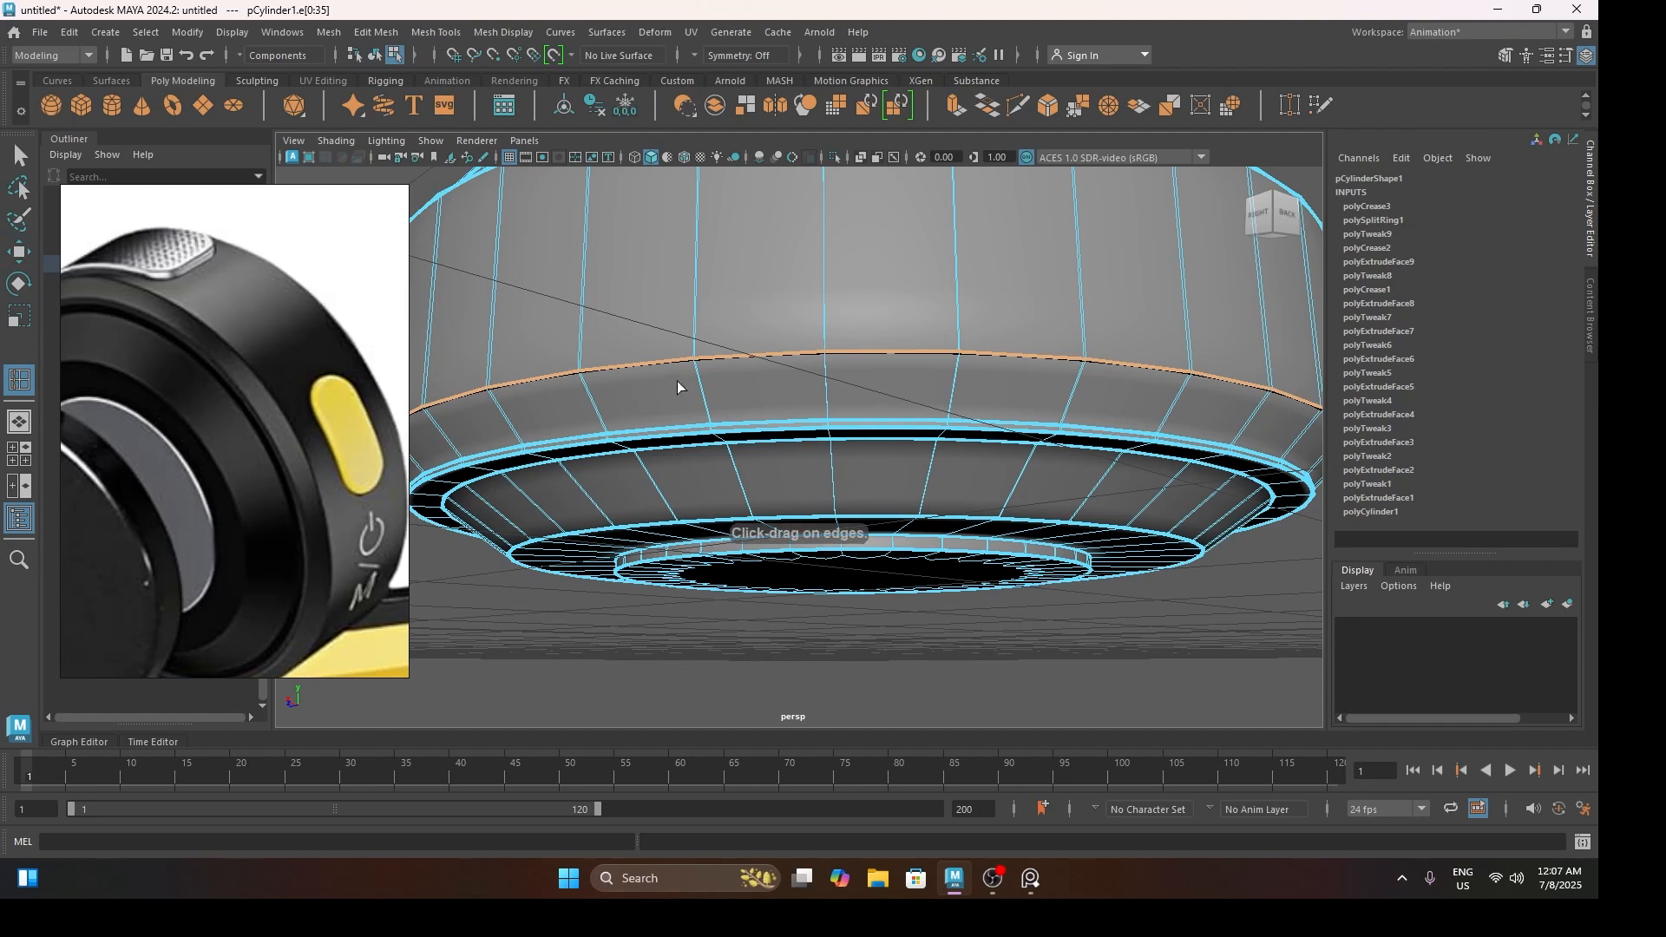
pyautogui.moveTo(699, 382); pyautogui.dragTo(697, 373)
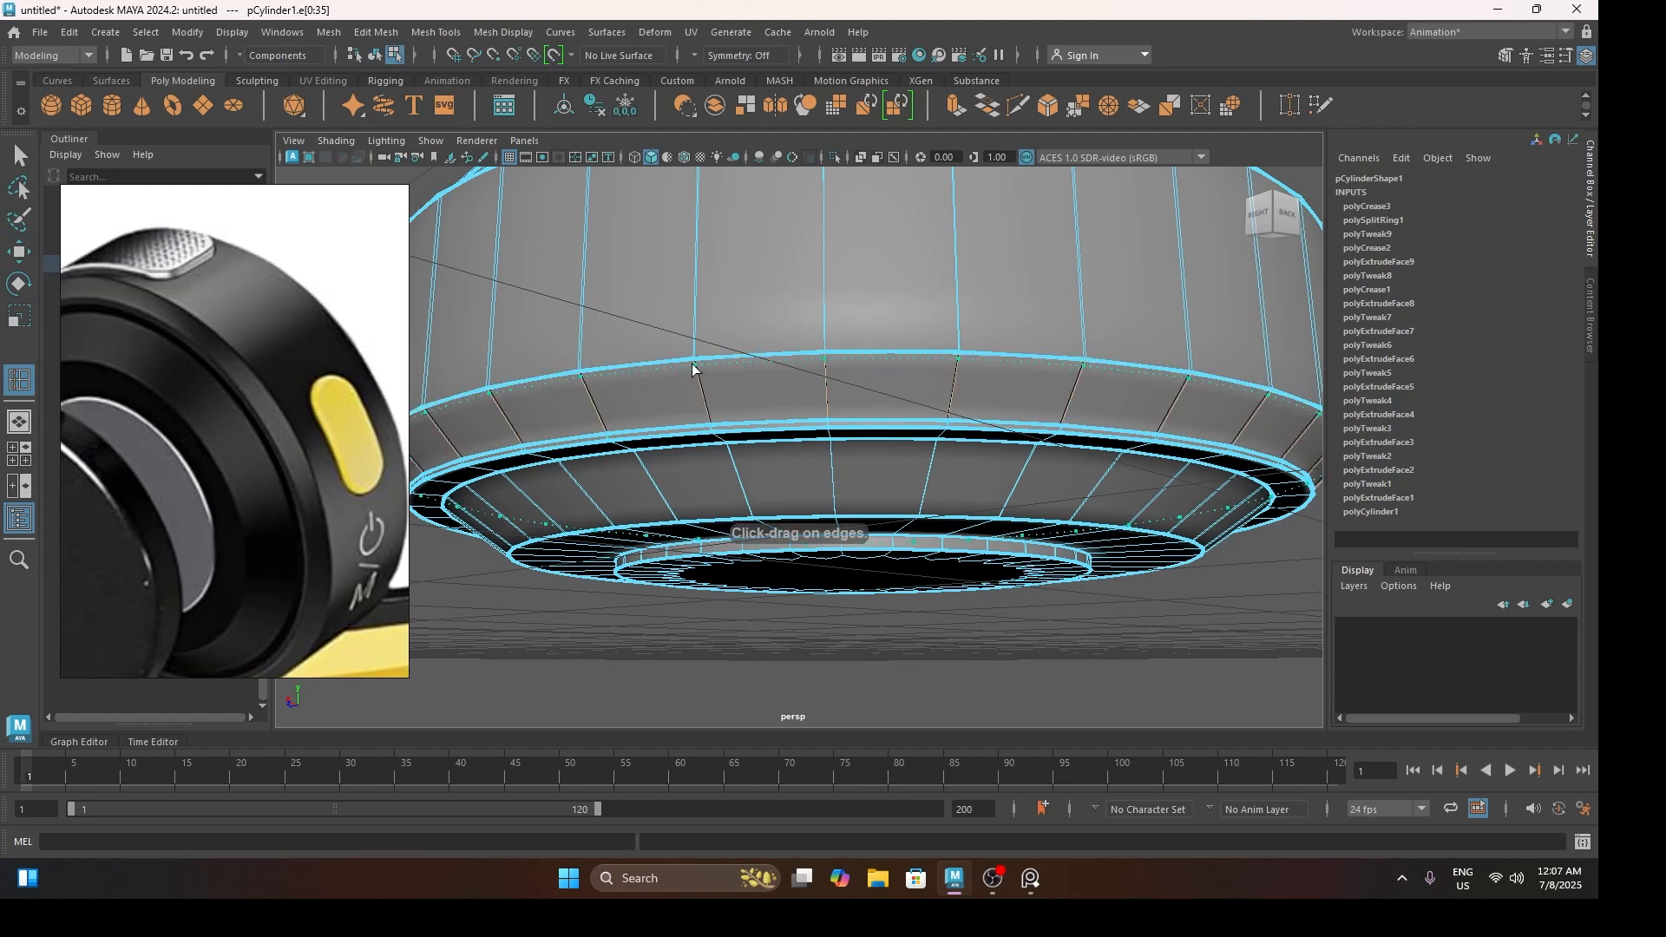
pyautogui.click(1083, 310)
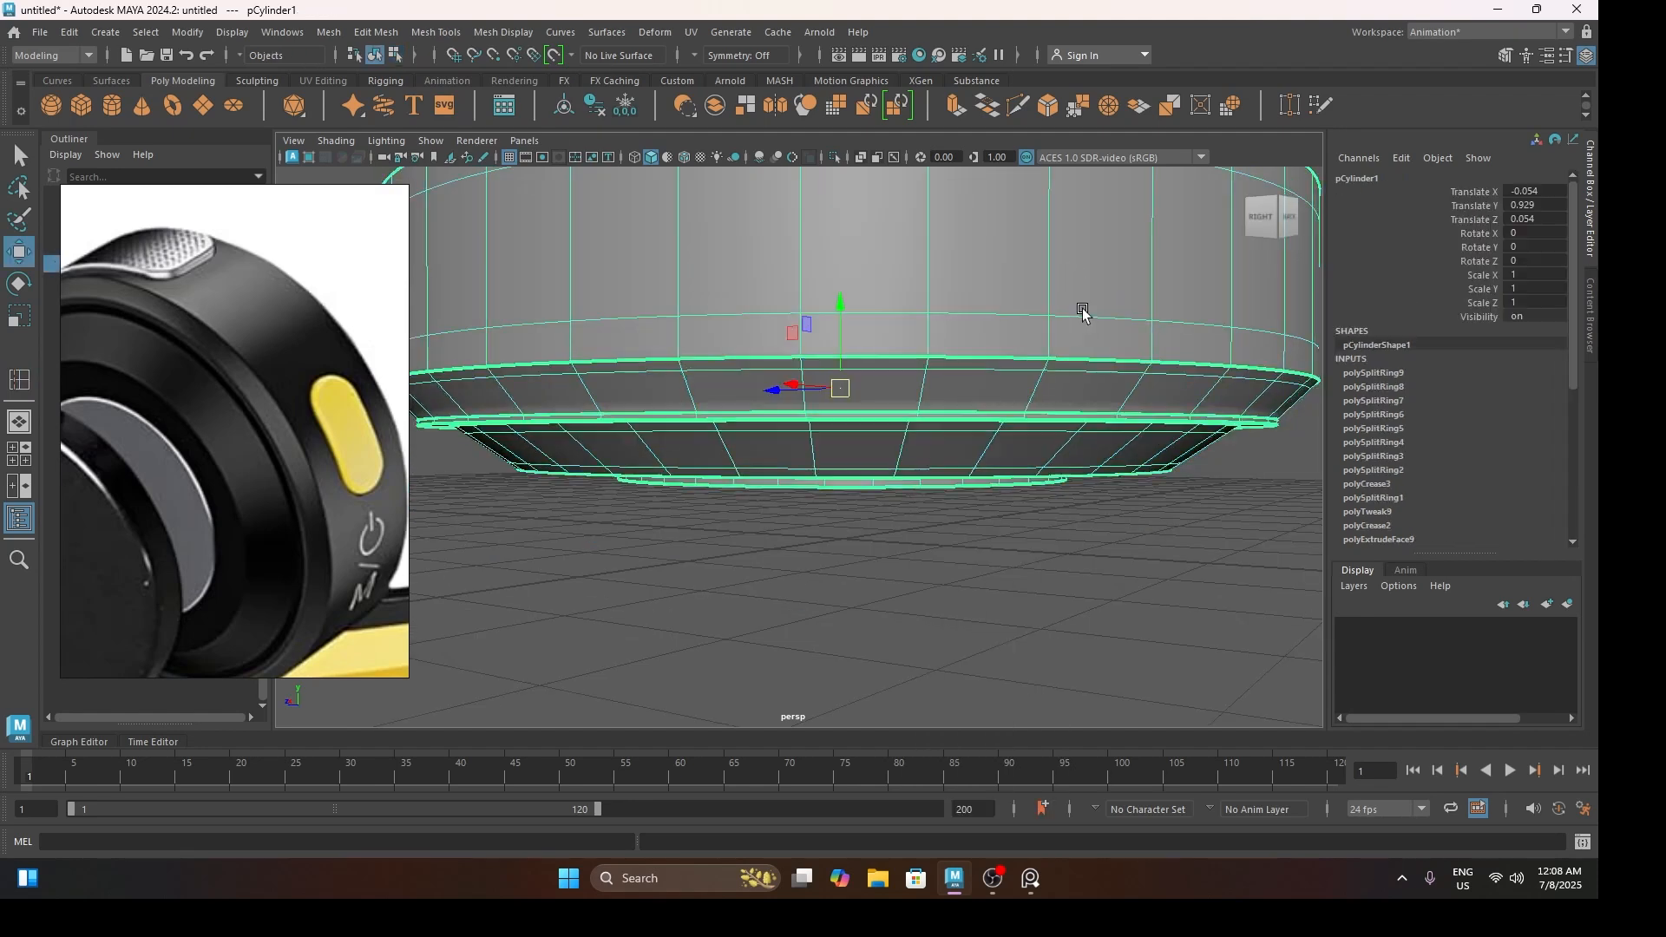
# Inspect the smoothed microphone body from the side and from above
pyautogui.click(1110, 534)
pyautogui.scroll(-5, 1029, 521)
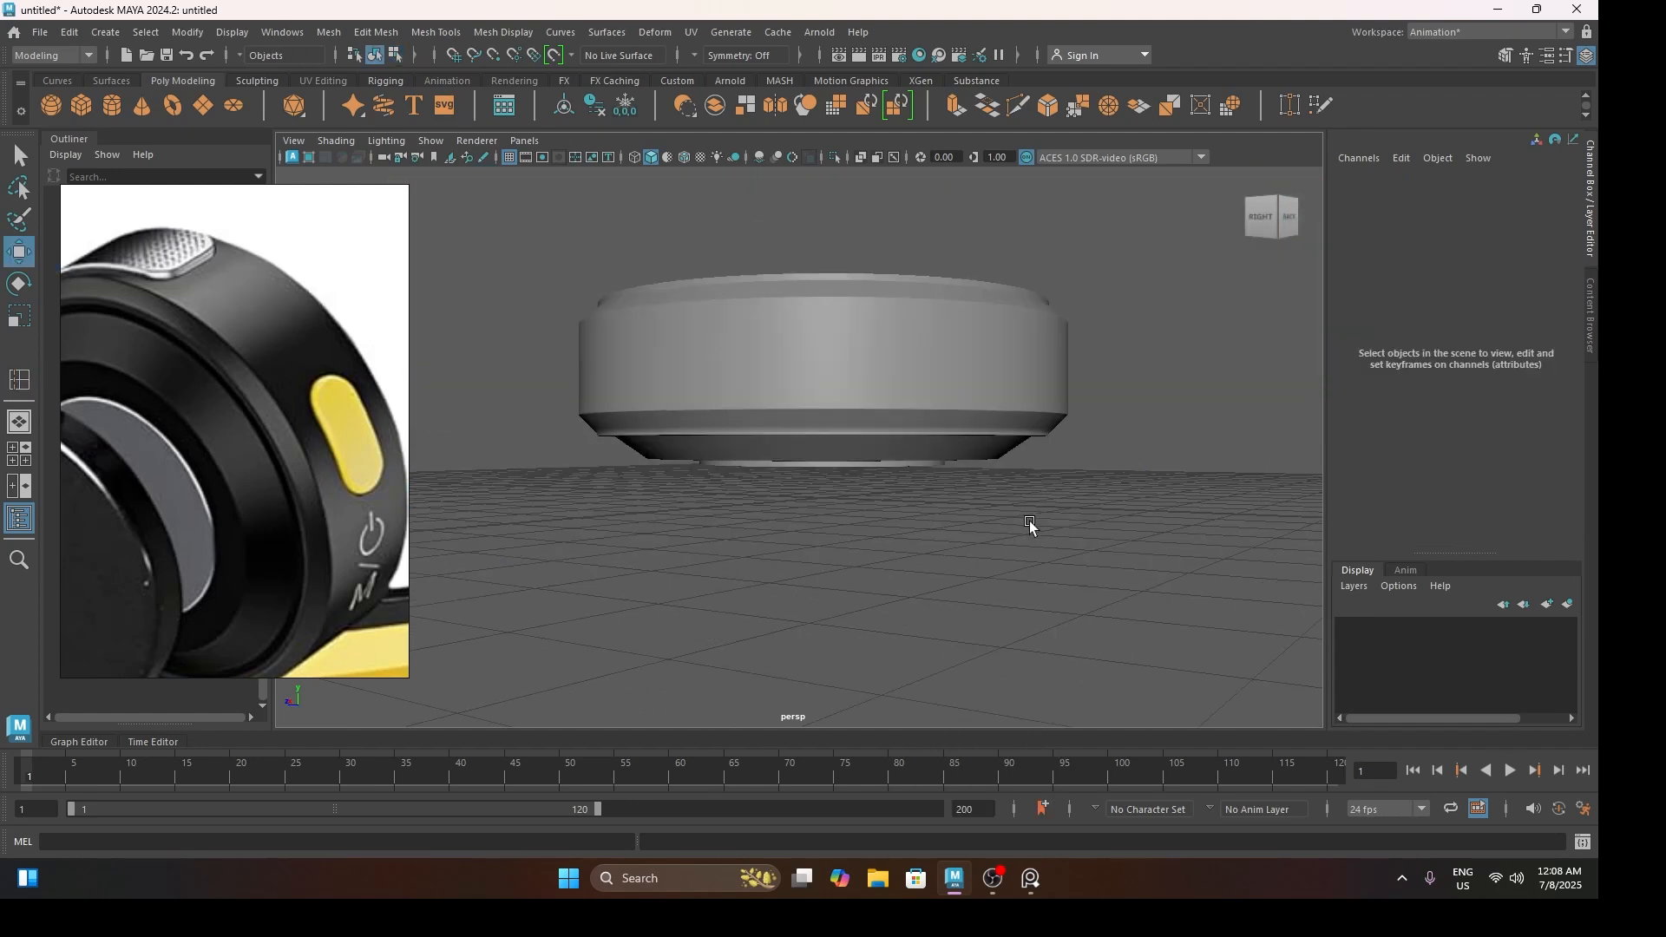
pyautogui.keyDown('alt'); pyautogui.moveTo(1030, 520); pyautogui.dragTo(972, 575); pyautogui.keyUp('alt')
pyautogui.click(929, 544)
pyautogui.scroll(-5, 915, 563)
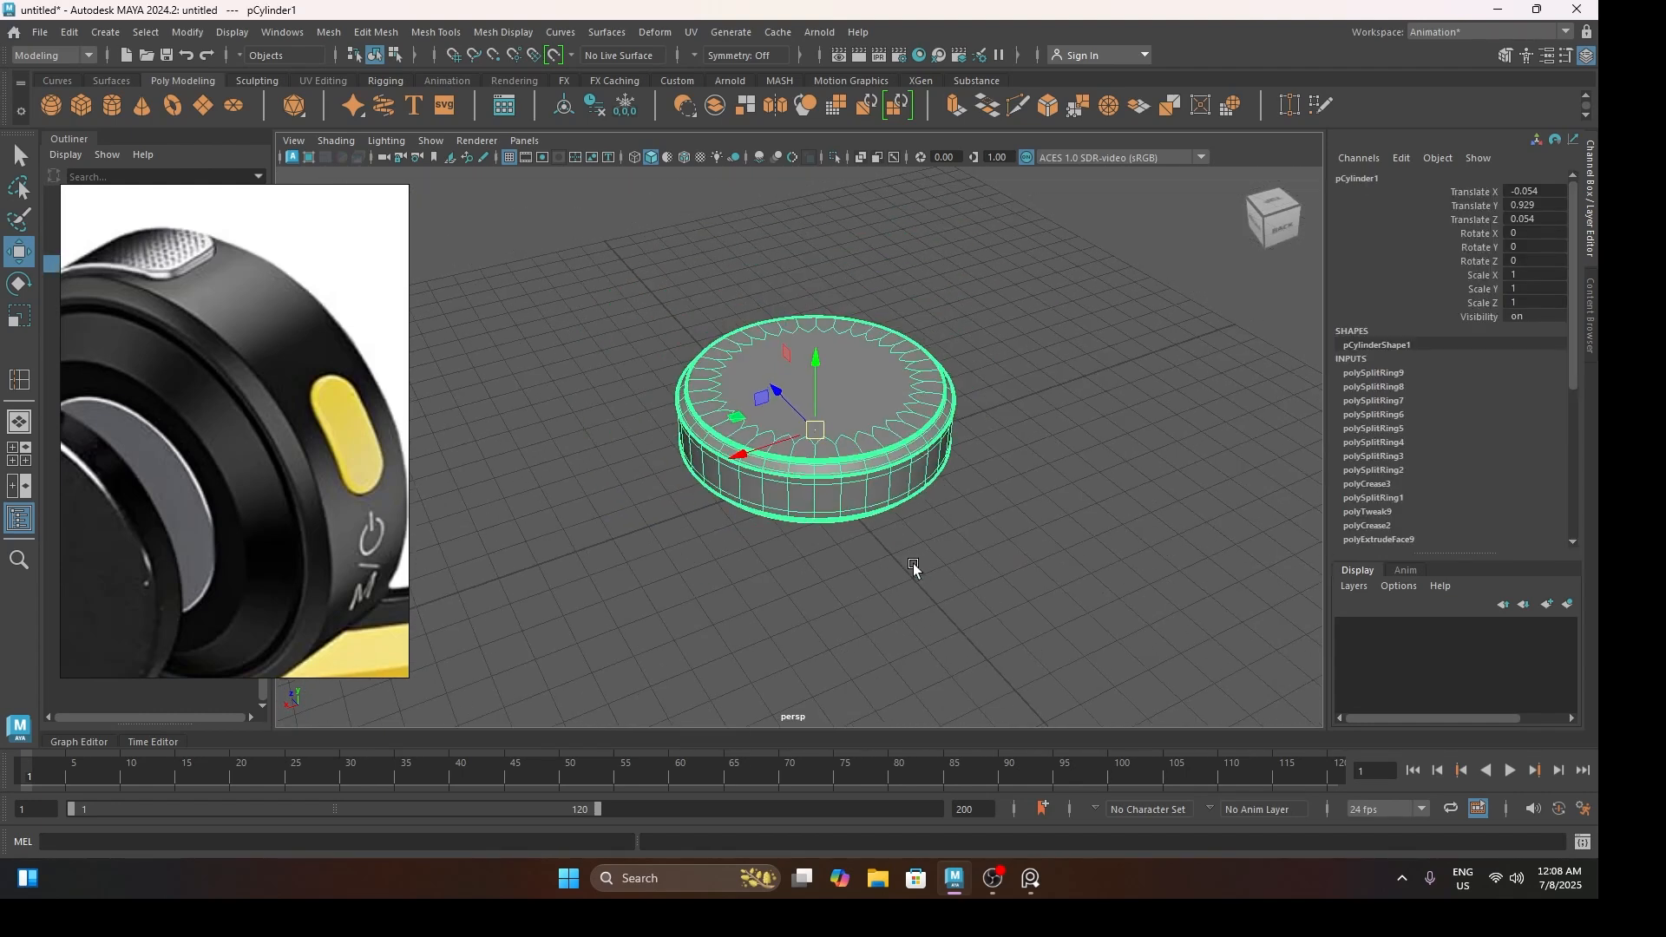
# Turn off the smooth preview and insert four evenly spaced edge loops around the body's side wall
pyautogui.press('1')
pyautogui.click(889, 521)
pyautogui.click(827, 496)
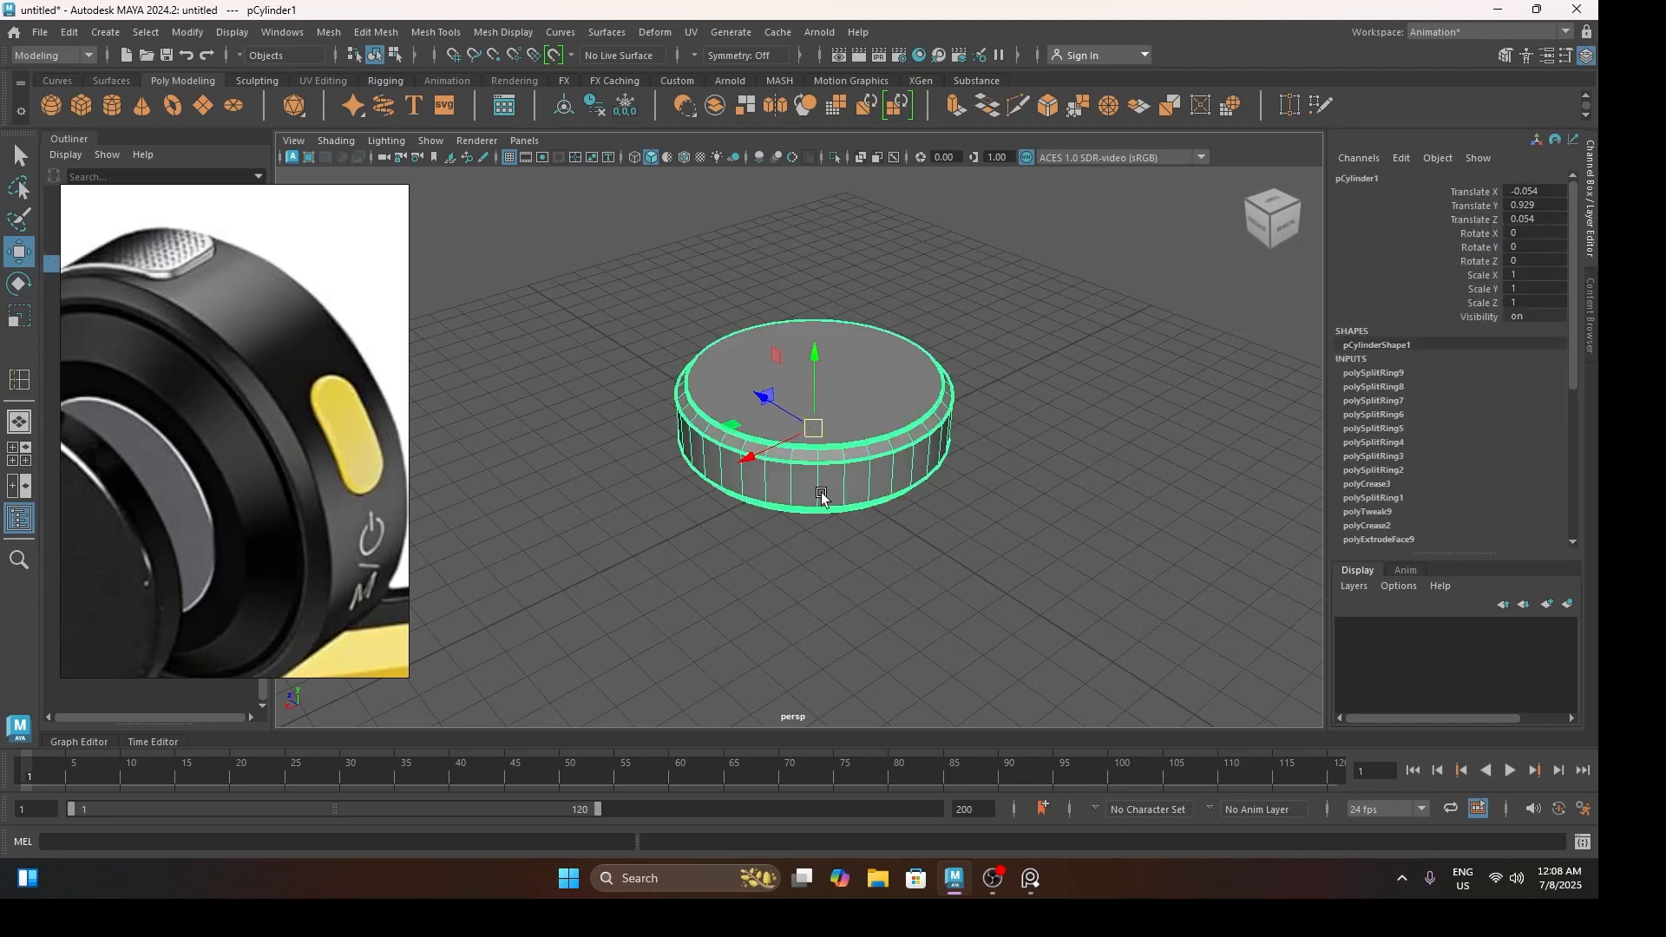
pyautogui.click(436, 32)
pyautogui.click(508, 164)
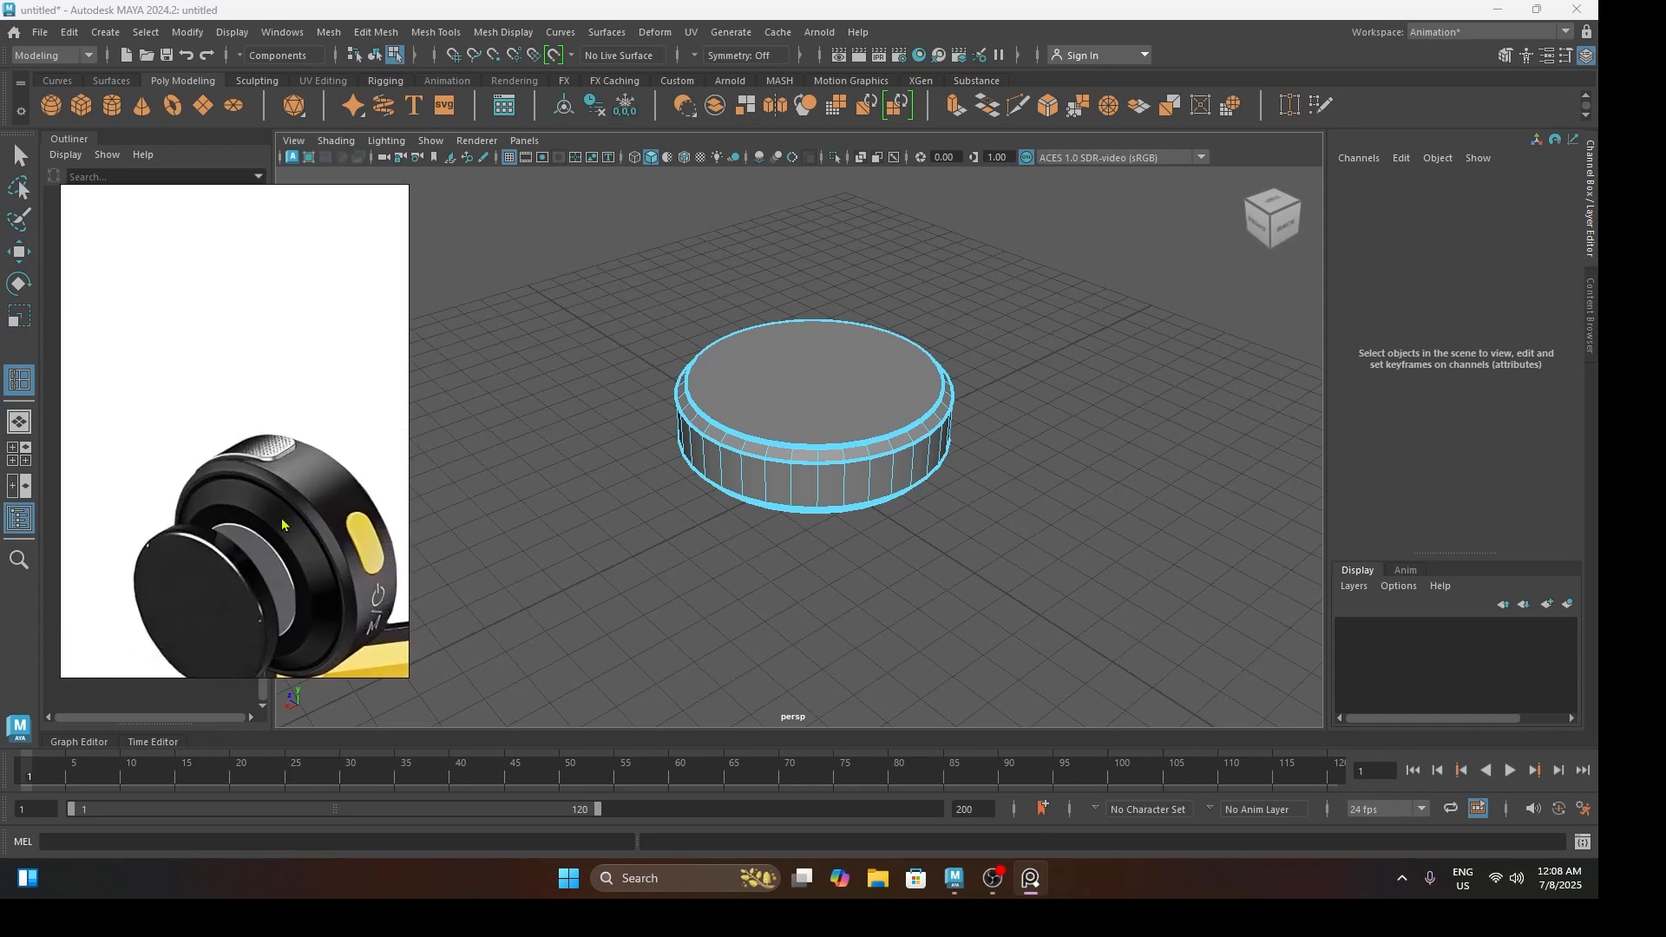
pyautogui.keyDown('alt'); pyautogui.moveTo(802, 492); pyautogui.dragTo(751, 531); pyautogui.keyUp('alt')
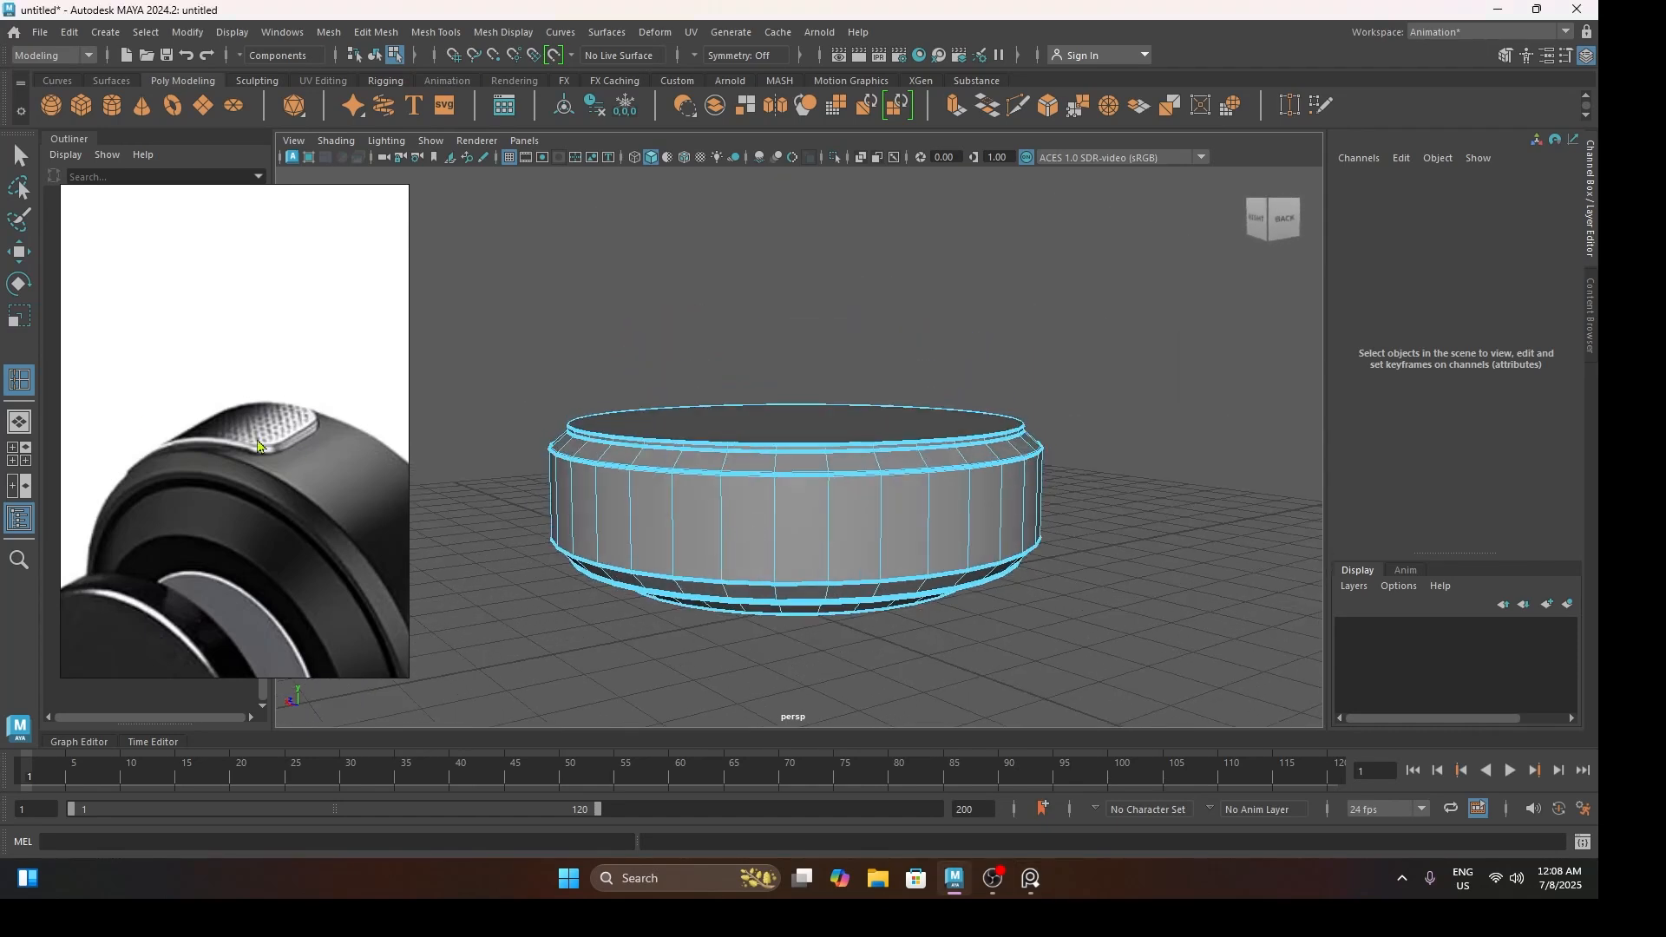
pyautogui.doubleClick(23, 386)
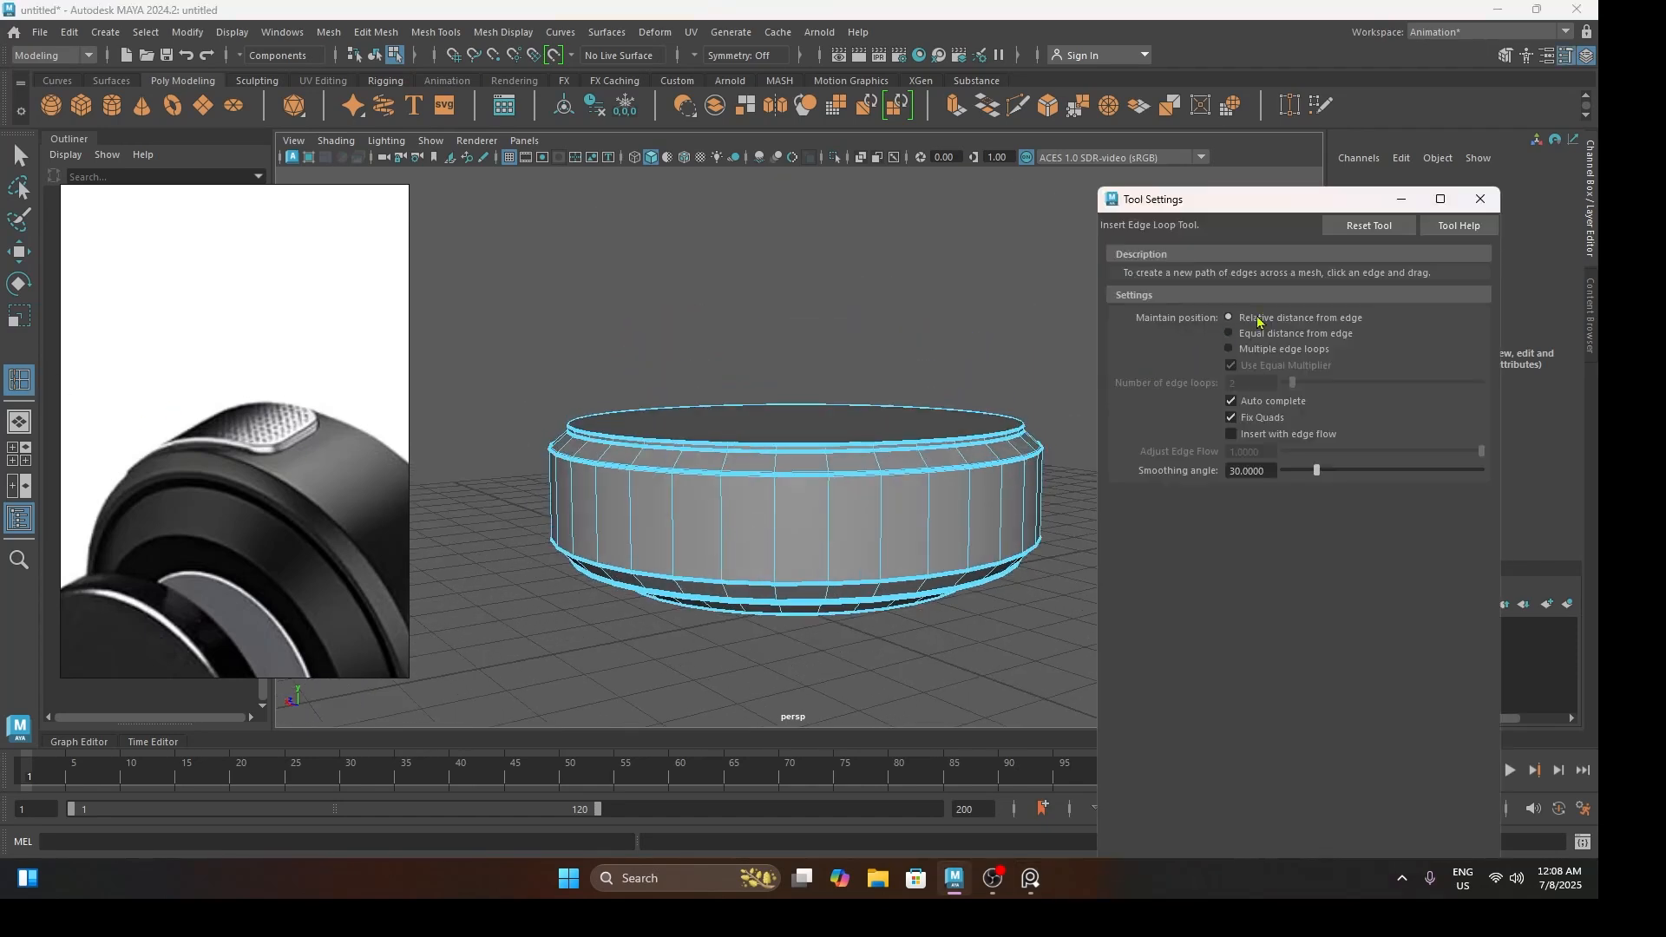
pyautogui.click(1267, 350)
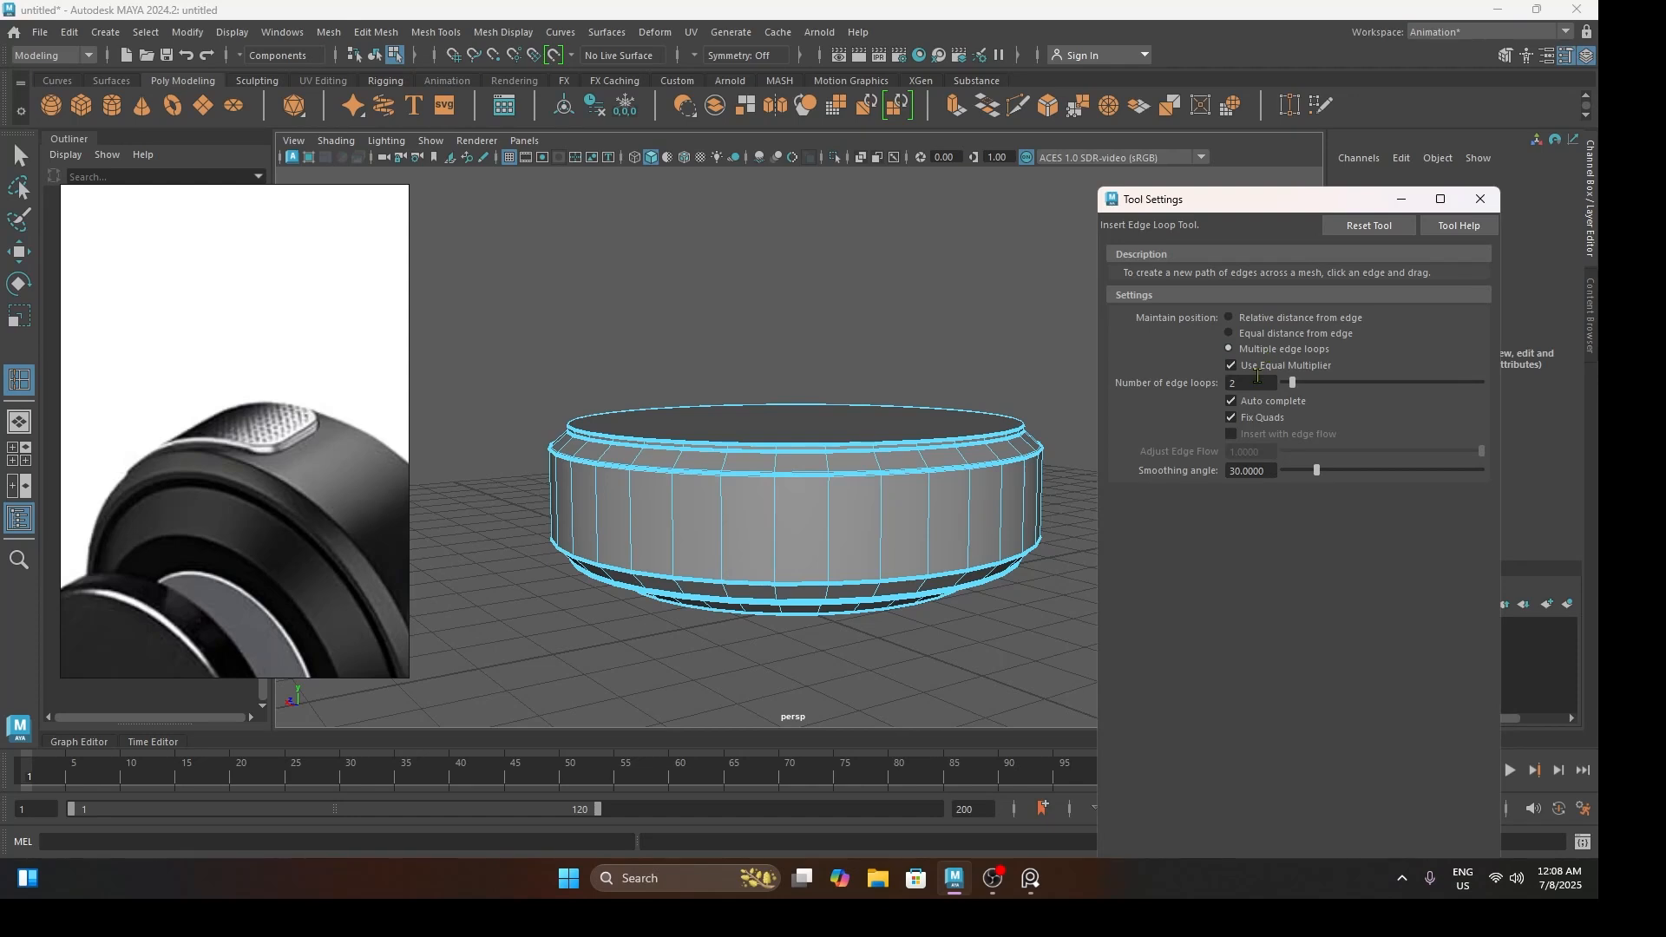
pyautogui.click(1258, 381)
pyautogui.click(882, 510)
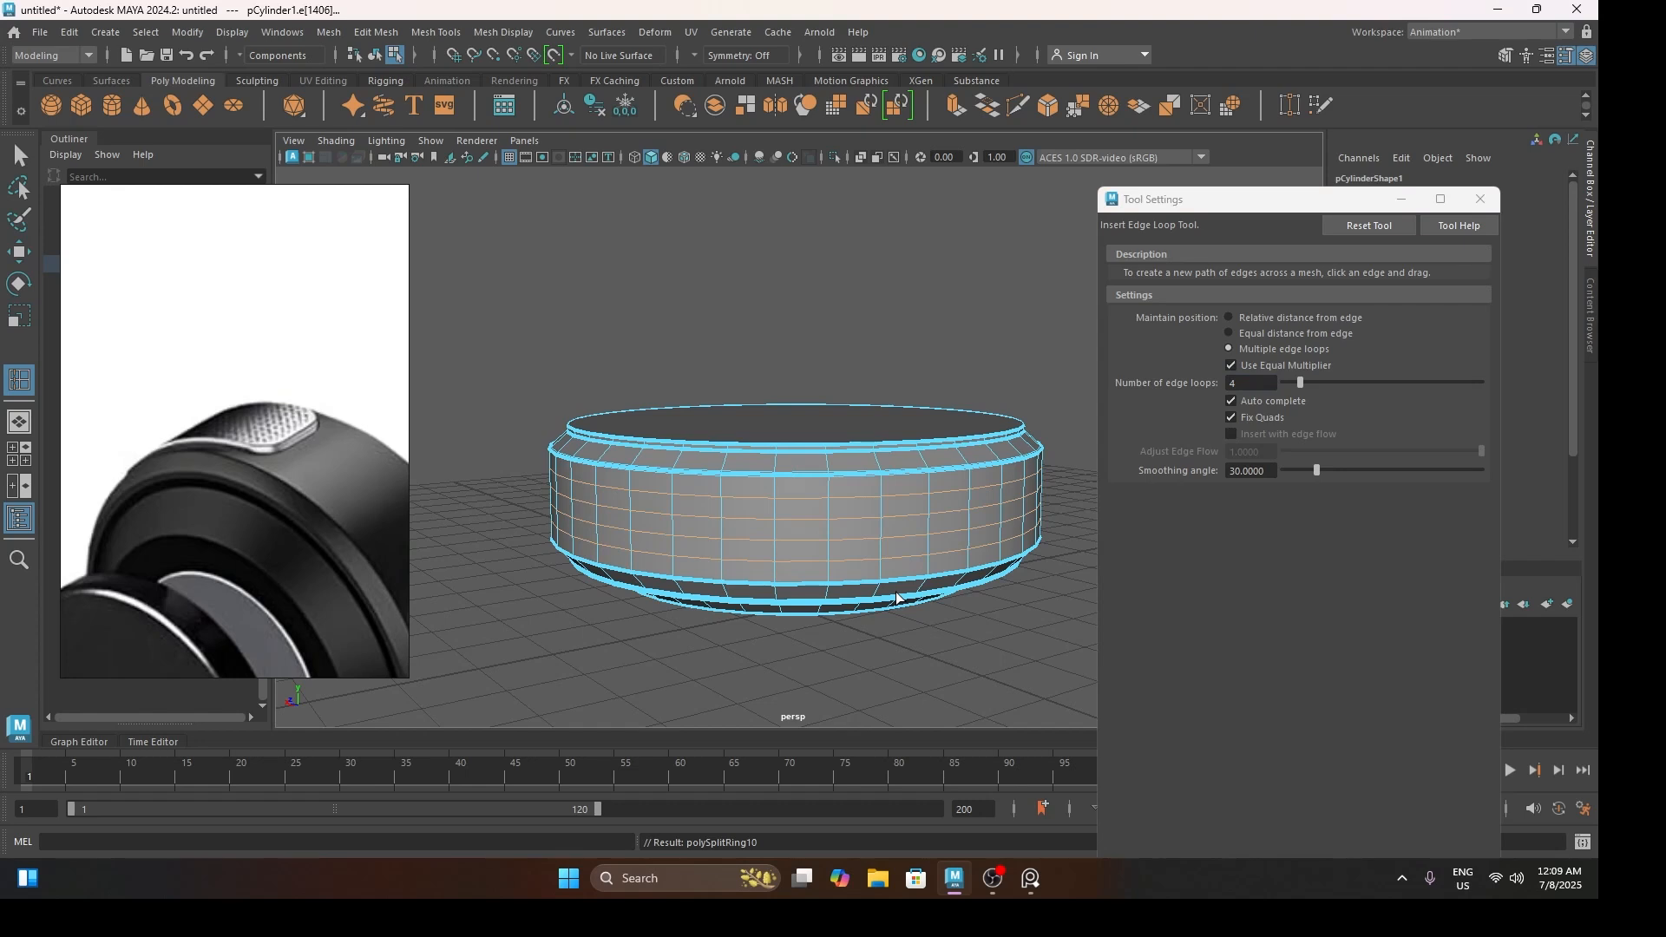
pyautogui.press('w')
pyautogui.click(894, 649)
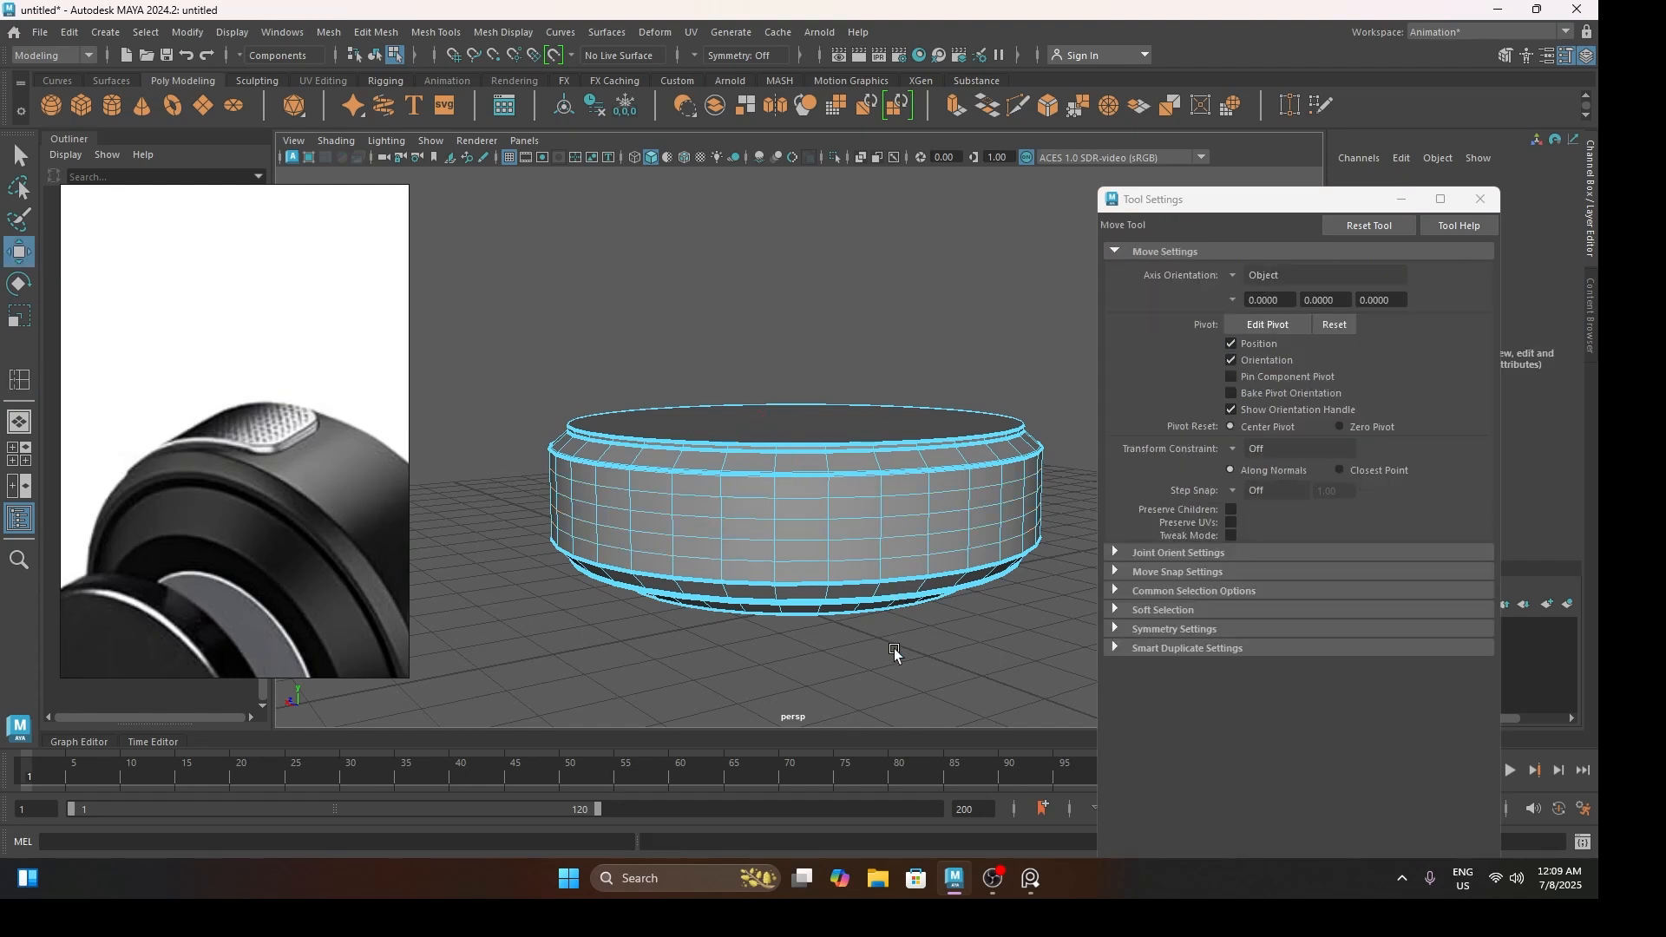
# In the front view, select a block of side-wall faces six columns wide, covering the middle three rows
pyautogui.keyDown('alt'); pyautogui.moveTo(894, 648); pyautogui.dragTo(819, 550, button='right'); pyautogui.keyUp('alt')
pyautogui.keyDown('alt'); pyautogui.moveTo(819, 550); pyautogui.dragTo(848, 578); pyautogui.keyUp('alt')
pyautogui.scroll(4, 838, 546)
pyautogui.press('space')
pyautogui.click(836, 548)
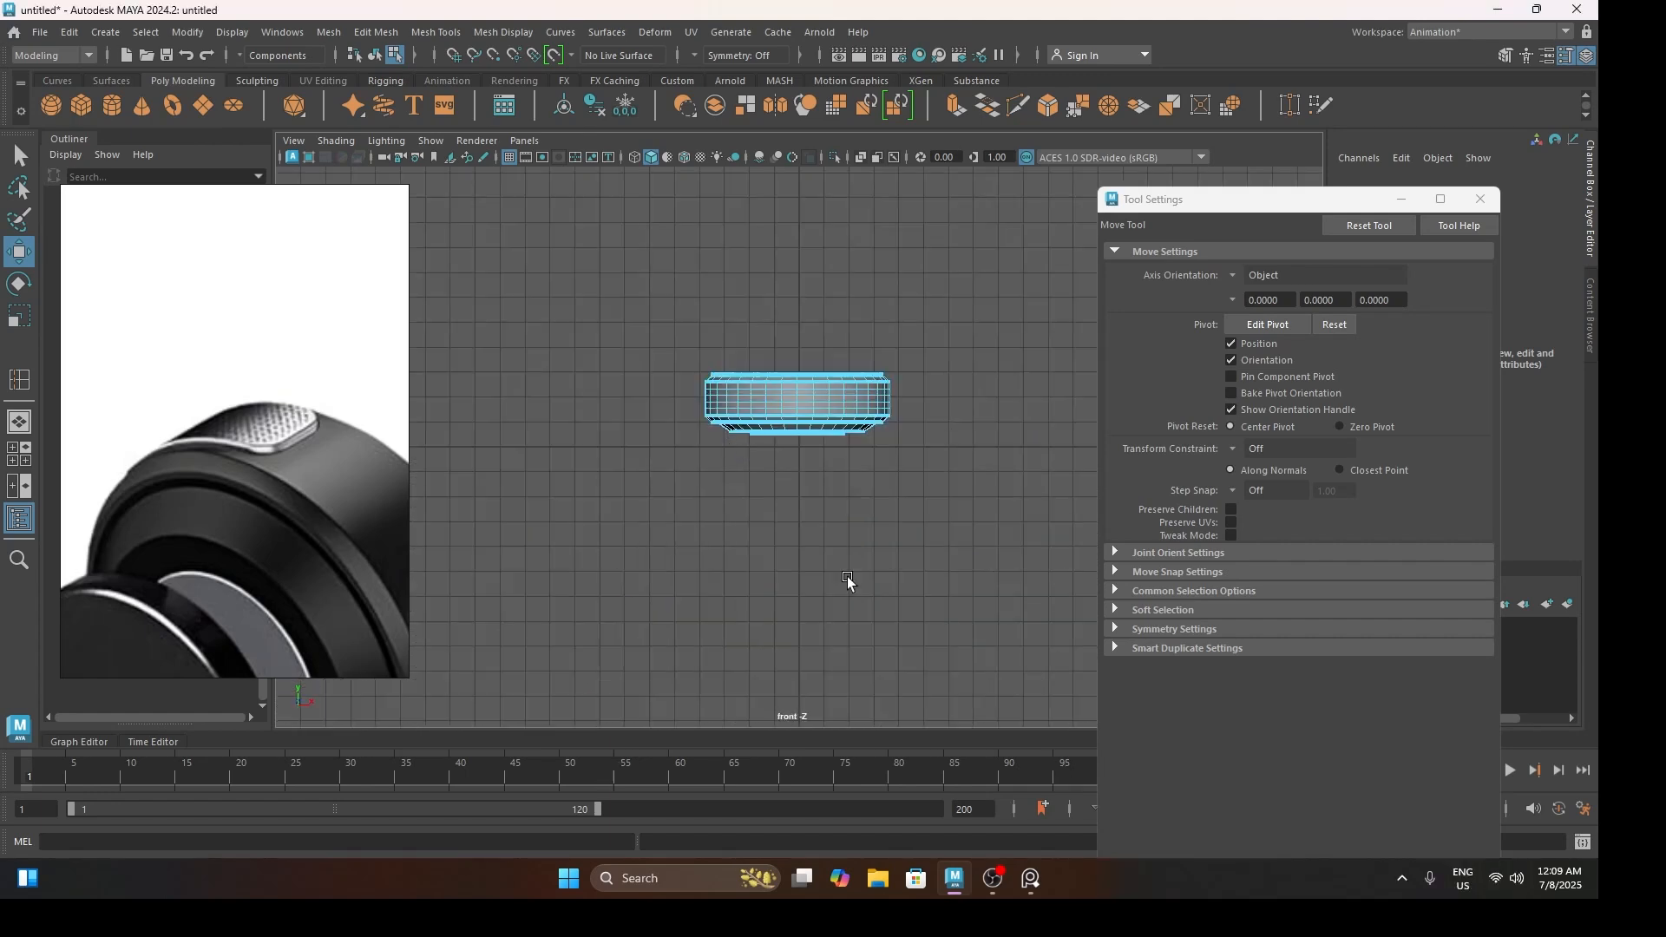
pyautogui.scroll(8, 785, 448)
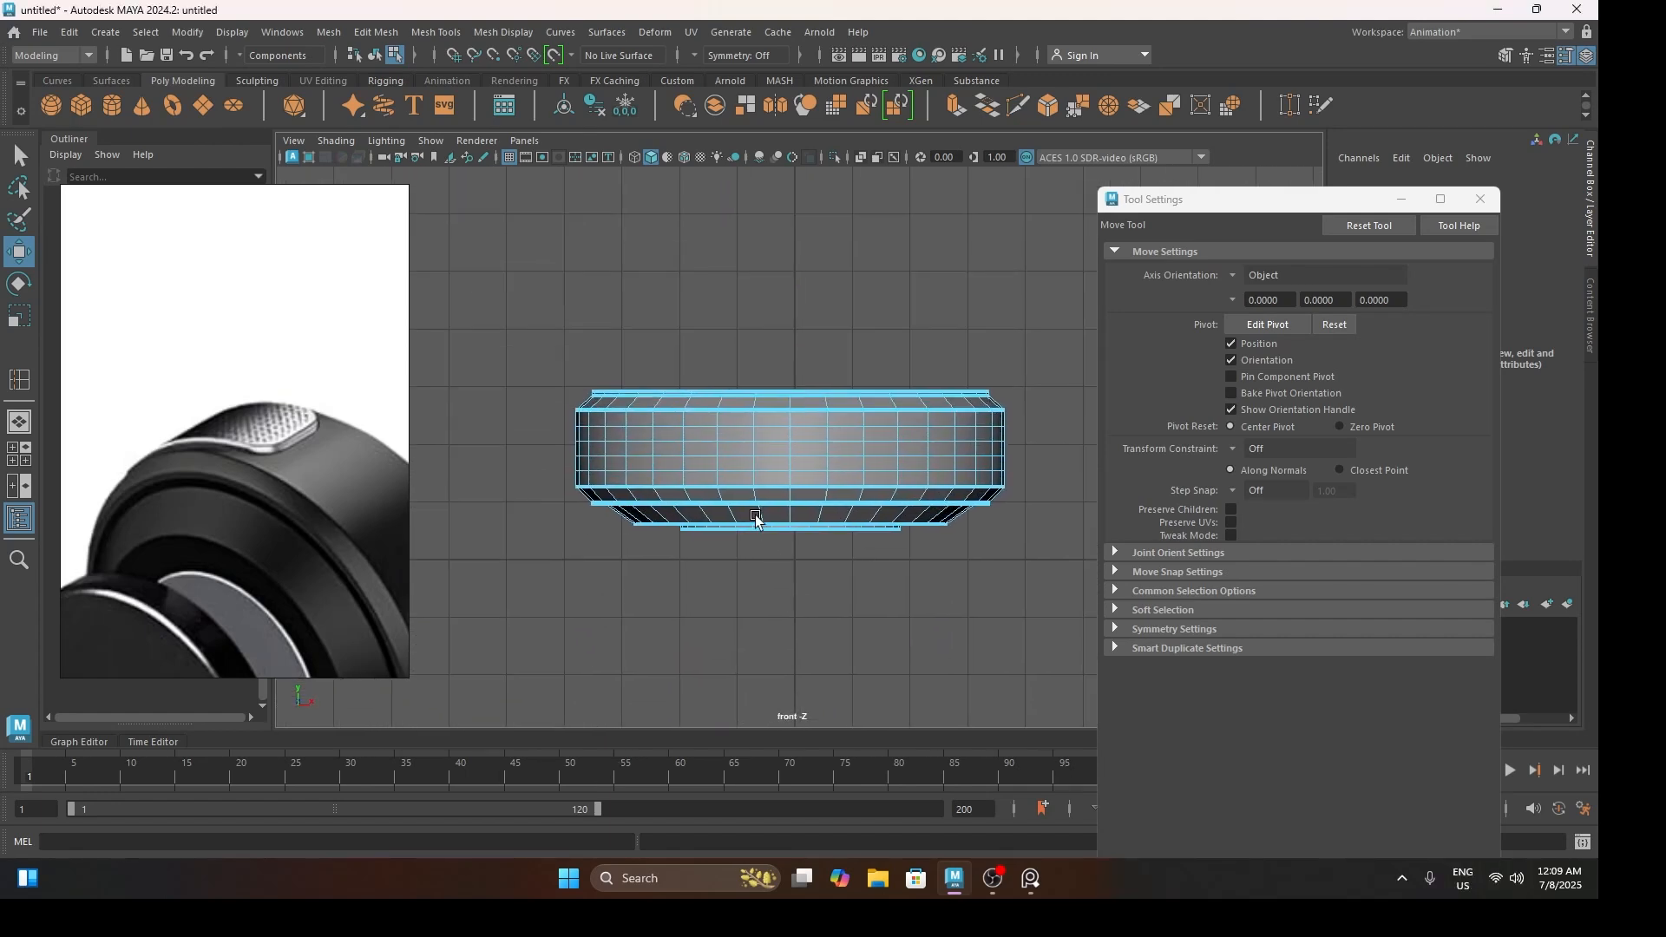
pyautogui.moveTo(669, 439); pyautogui.dragTo(689, 404, button='right')
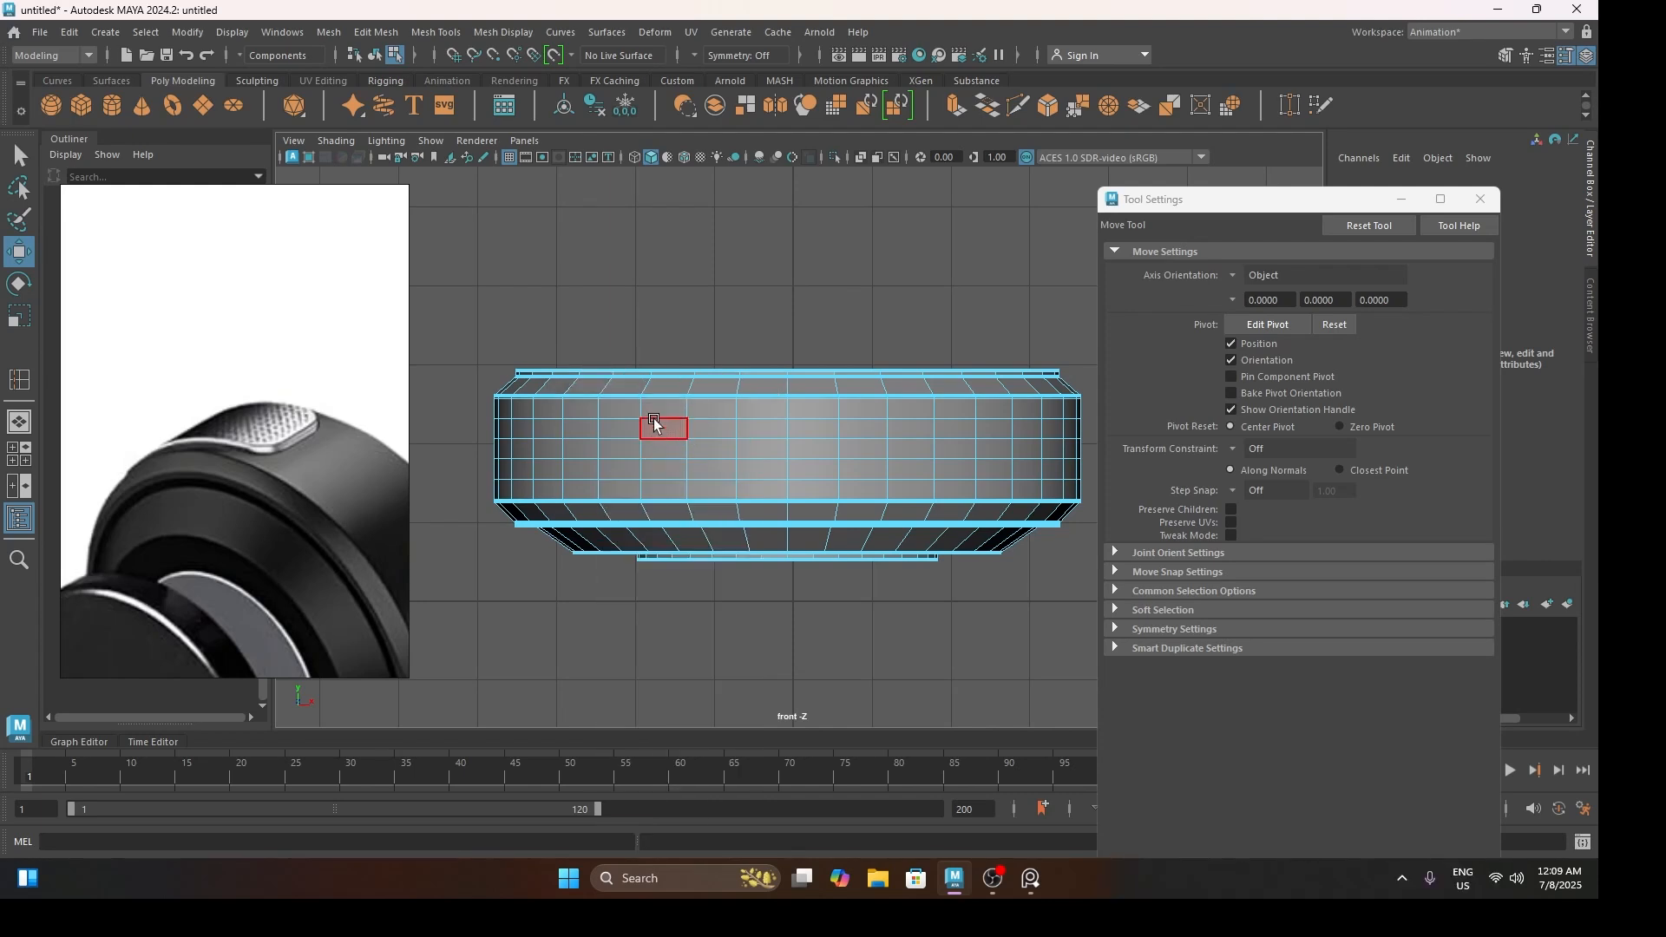
pyautogui.click(654, 425)
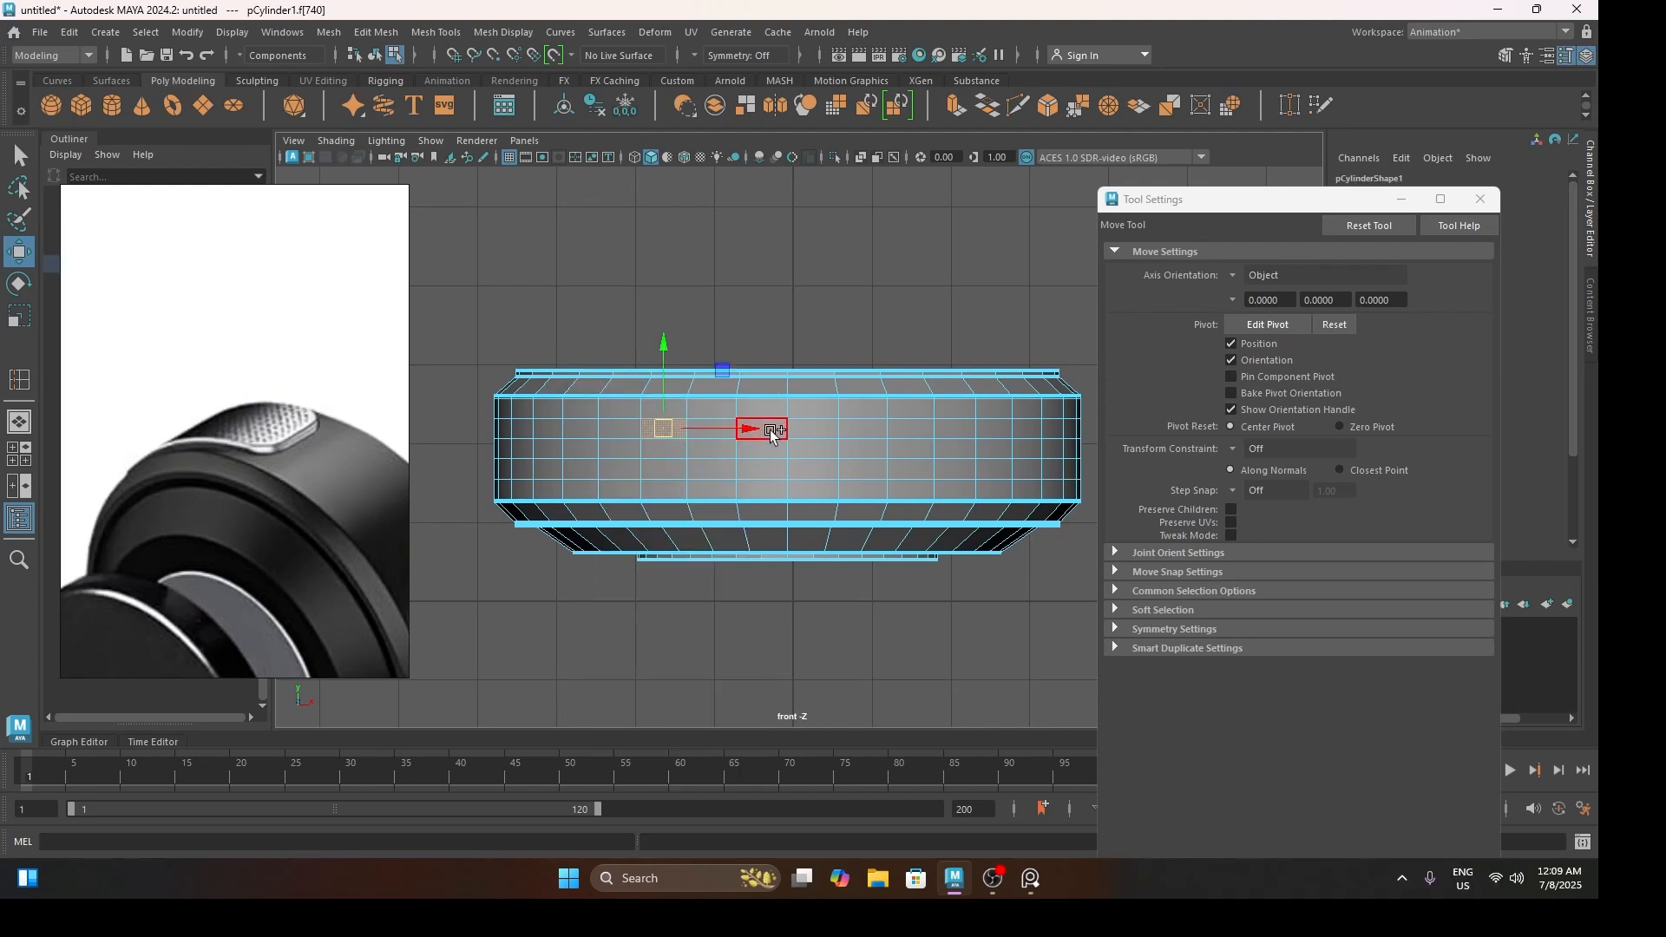
pyautogui.keyDown('shift'); pyautogui.doubleClick(900, 429); pyautogui.keyUp('shift')
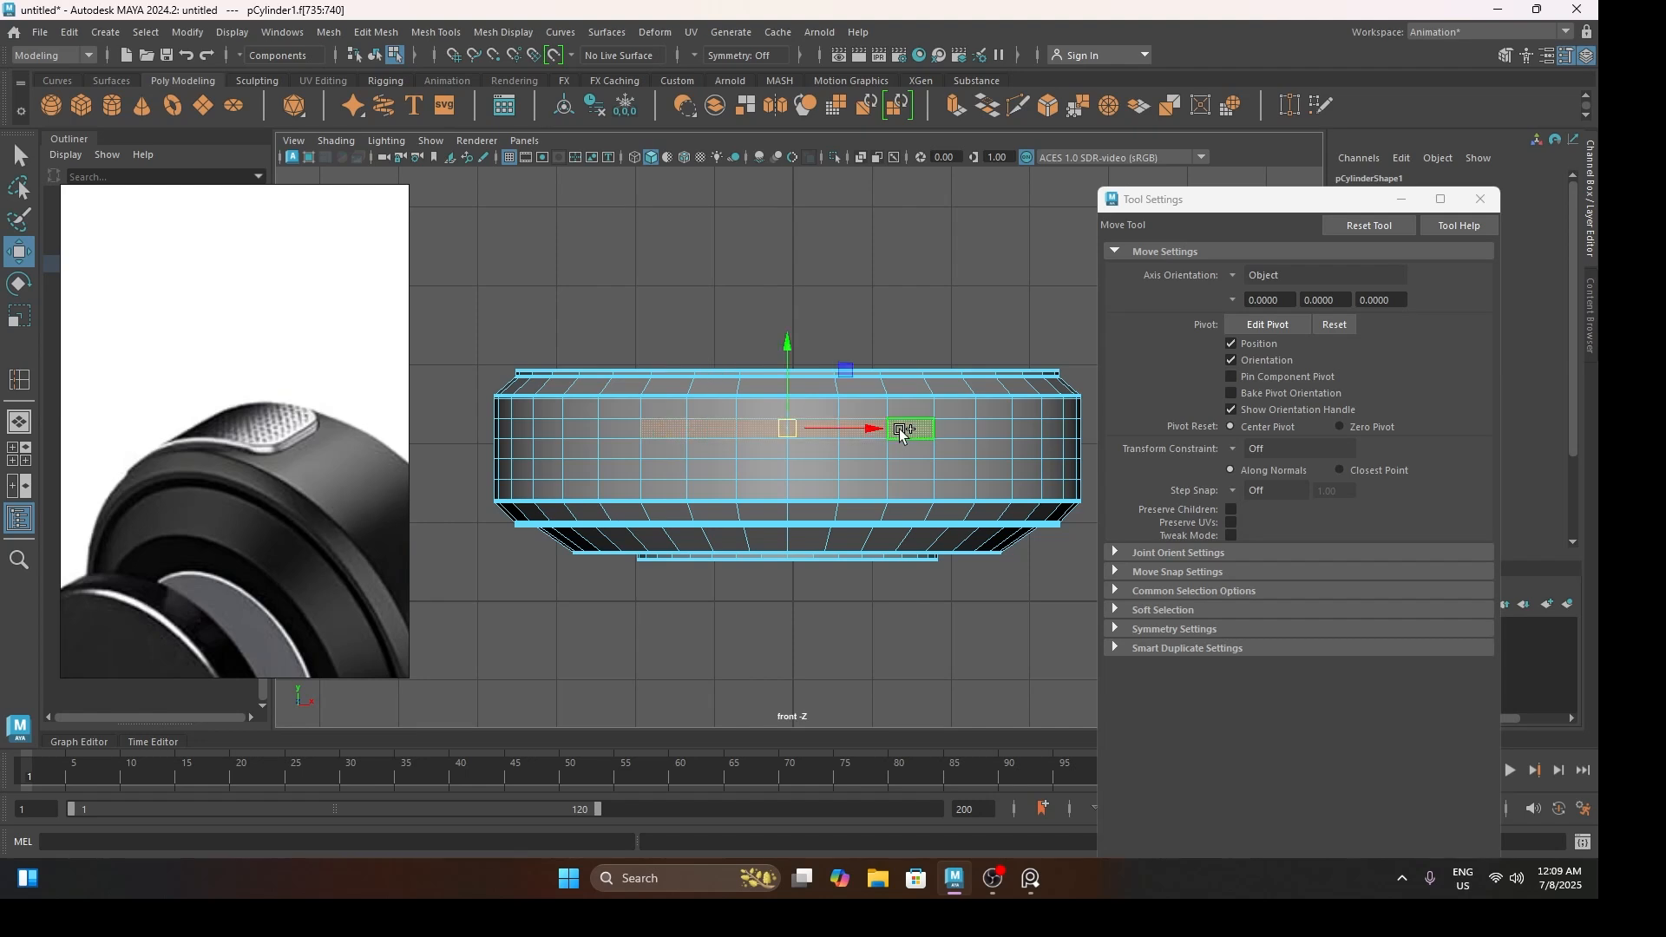
pyautogui.keyDown('shift'); pyautogui.click(905, 475); pyautogui.keyUp('shift')
pyautogui.keyDown('shift'); pyautogui.doubleClick(667, 471); pyautogui.keyUp('shift')
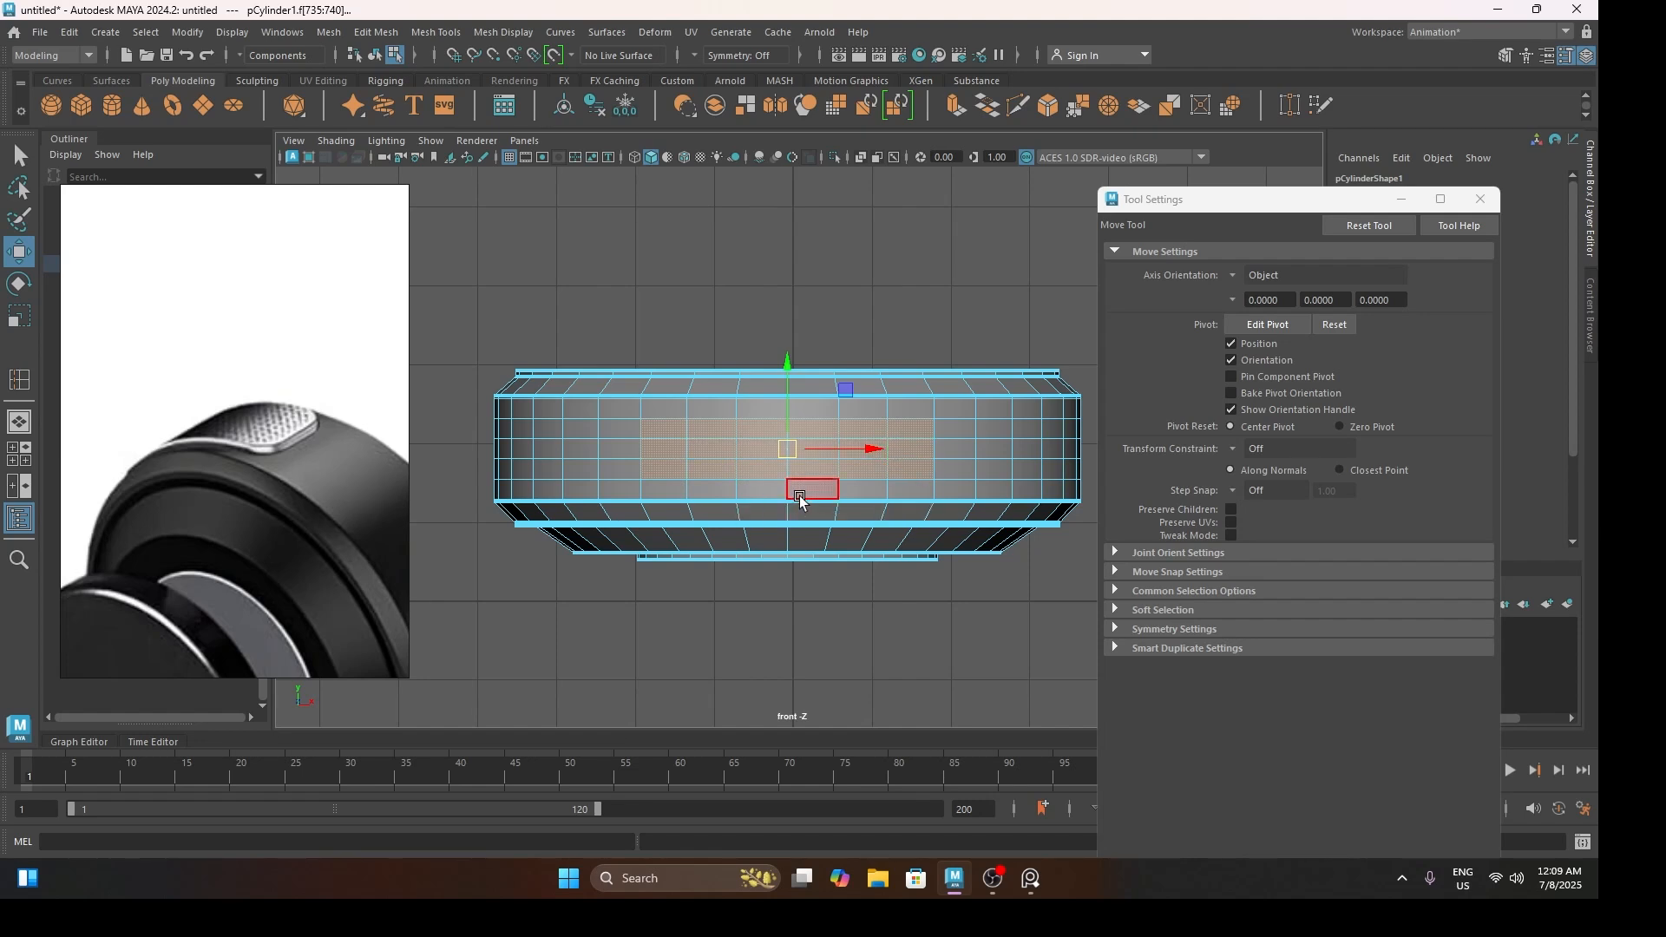
# Extrude the selected side-wall faces and scale the extrusion slightly inward to form a thin inset border
pyautogui.press('space')
pyautogui.moveTo(800, 497)
pyautogui.mouseDown()
pyautogui.moveTo(804, 461)
pyautogui.moveTo(752, 508)
pyautogui.moveTo(772, 521)
pyautogui.moveTo(874, 495)
pyautogui.moveTo(905, 562)
pyautogui.moveTo(835, 555)
pyautogui.moveTo(824, 517)
pyautogui.mouseUp()
pyautogui.scroll(3, 825, 553)
pyautogui.keyDown('shift'); pyautogui.moveTo(851, 432); pyautogui.dragTo(909, 481, button='right'); pyautogui.keyUp('shift')
pyautogui.keyDown('alt'); pyautogui.moveTo(910, 498); pyautogui.dragTo(761, 555); pyautogui.keyUp('alt')
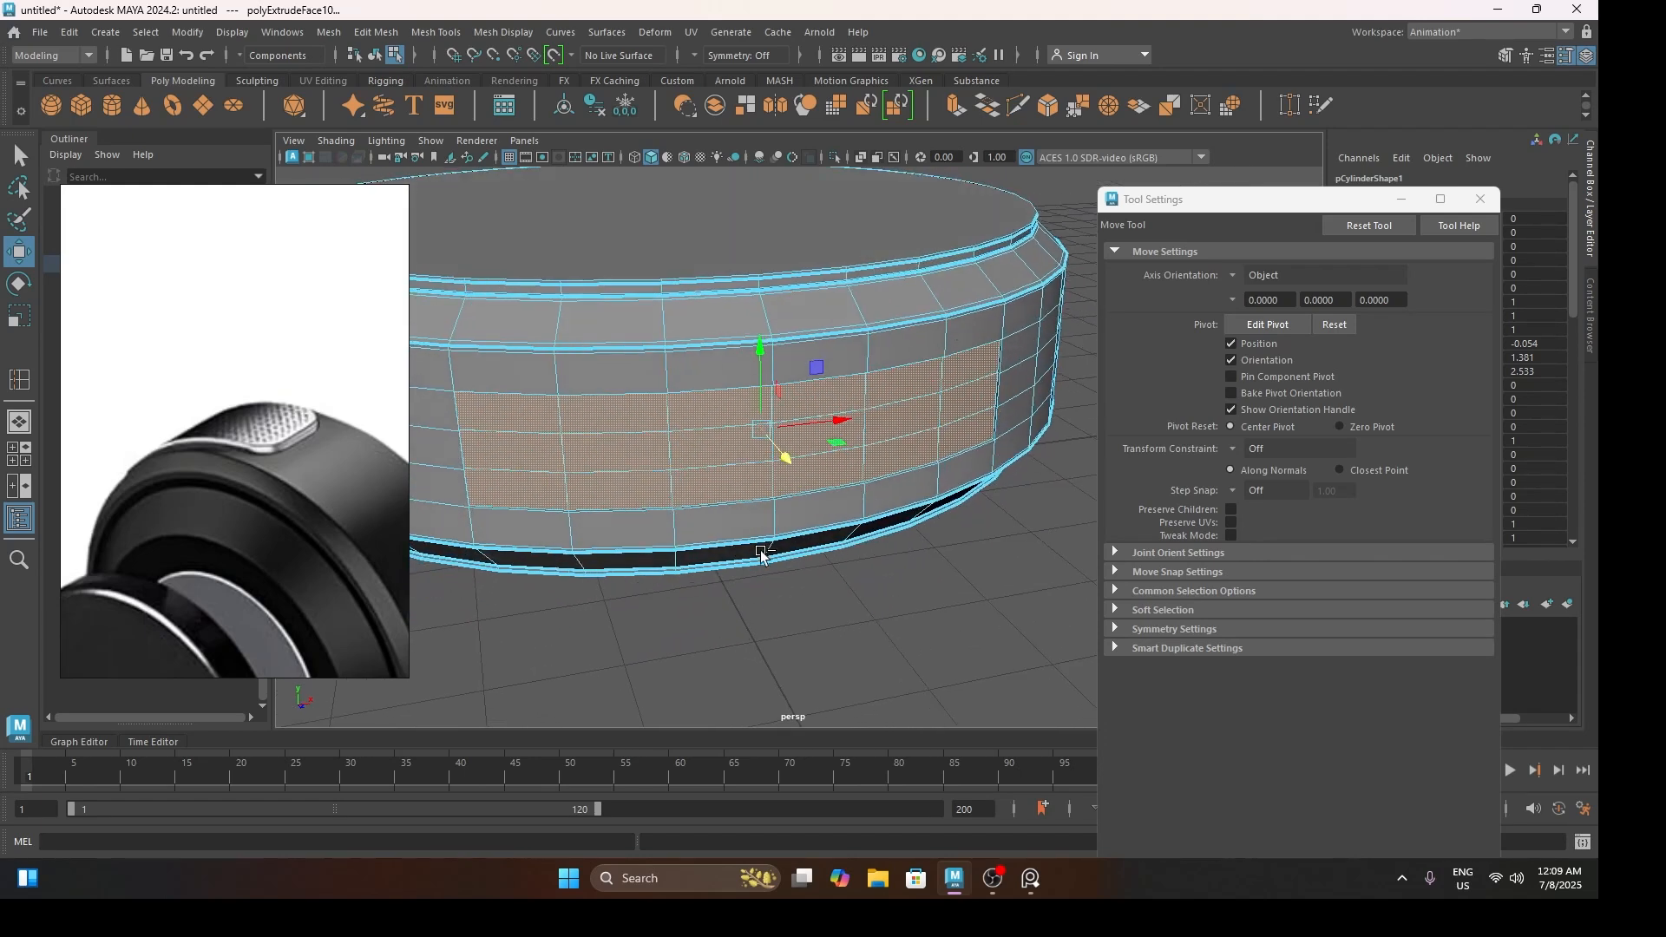
pyautogui.hotkey('ctrl', 'e')
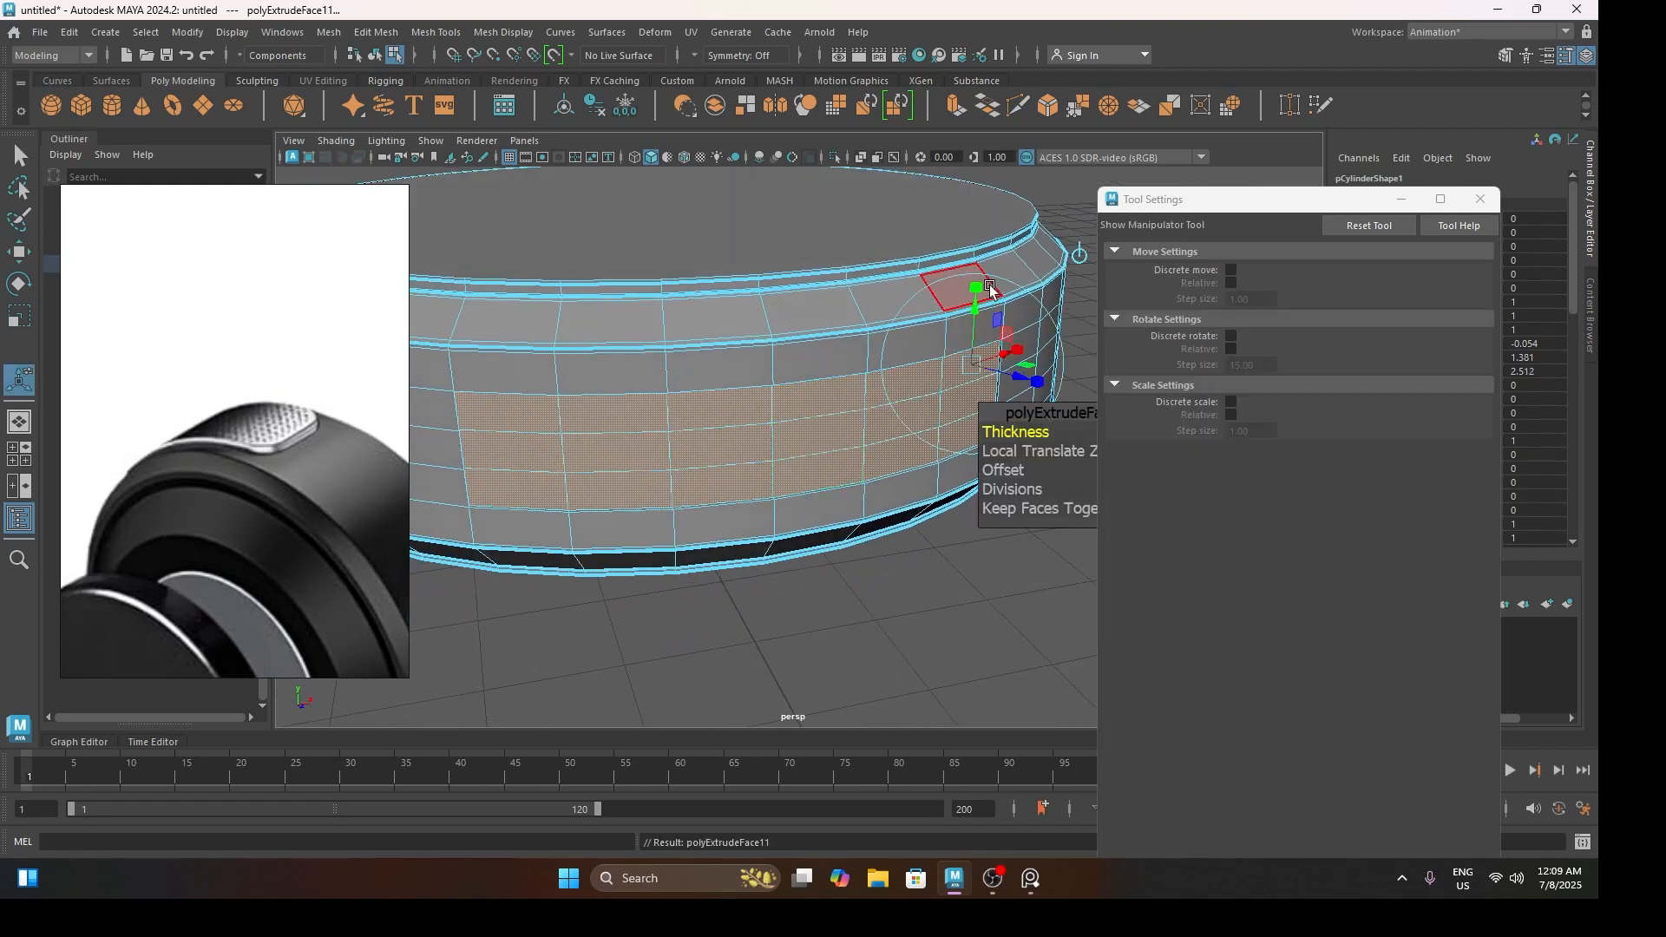
pyautogui.click(988, 290)
pyautogui.moveTo(970, 368); pyautogui.dragTo(959, 410)
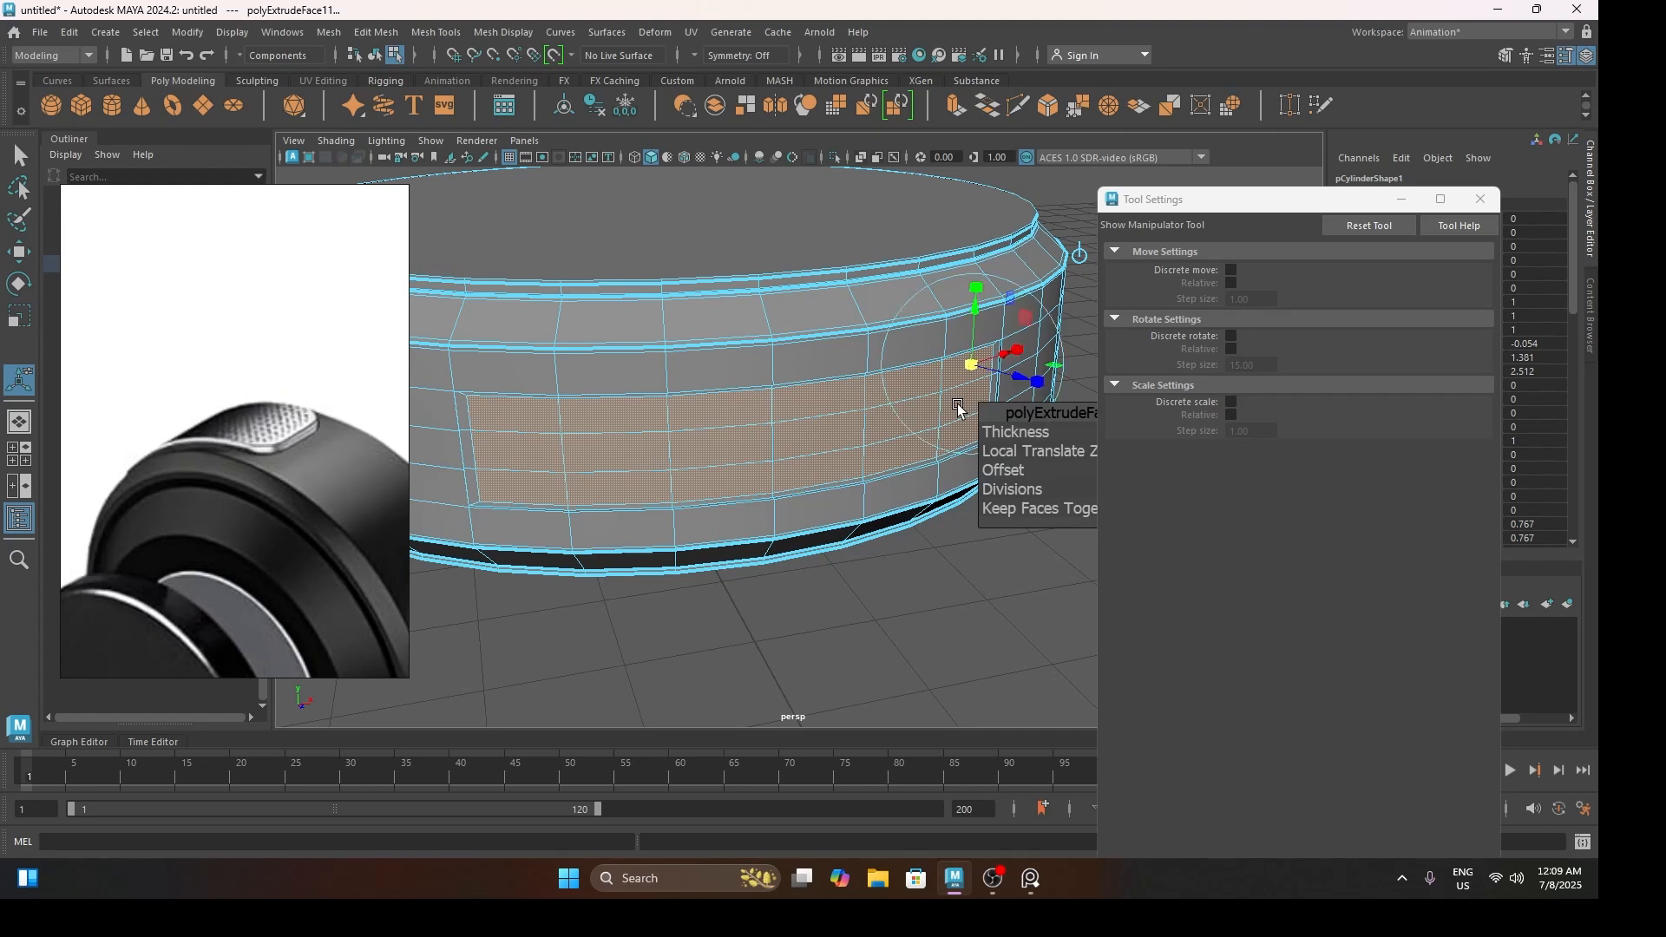
# Select the inner vertical edges at both ends of the inset panel and shorten them by scaling vertically
pyautogui.moveTo(461, 361); pyautogui.dragTo(463, 319, button='right')
pyautogui.press('q')
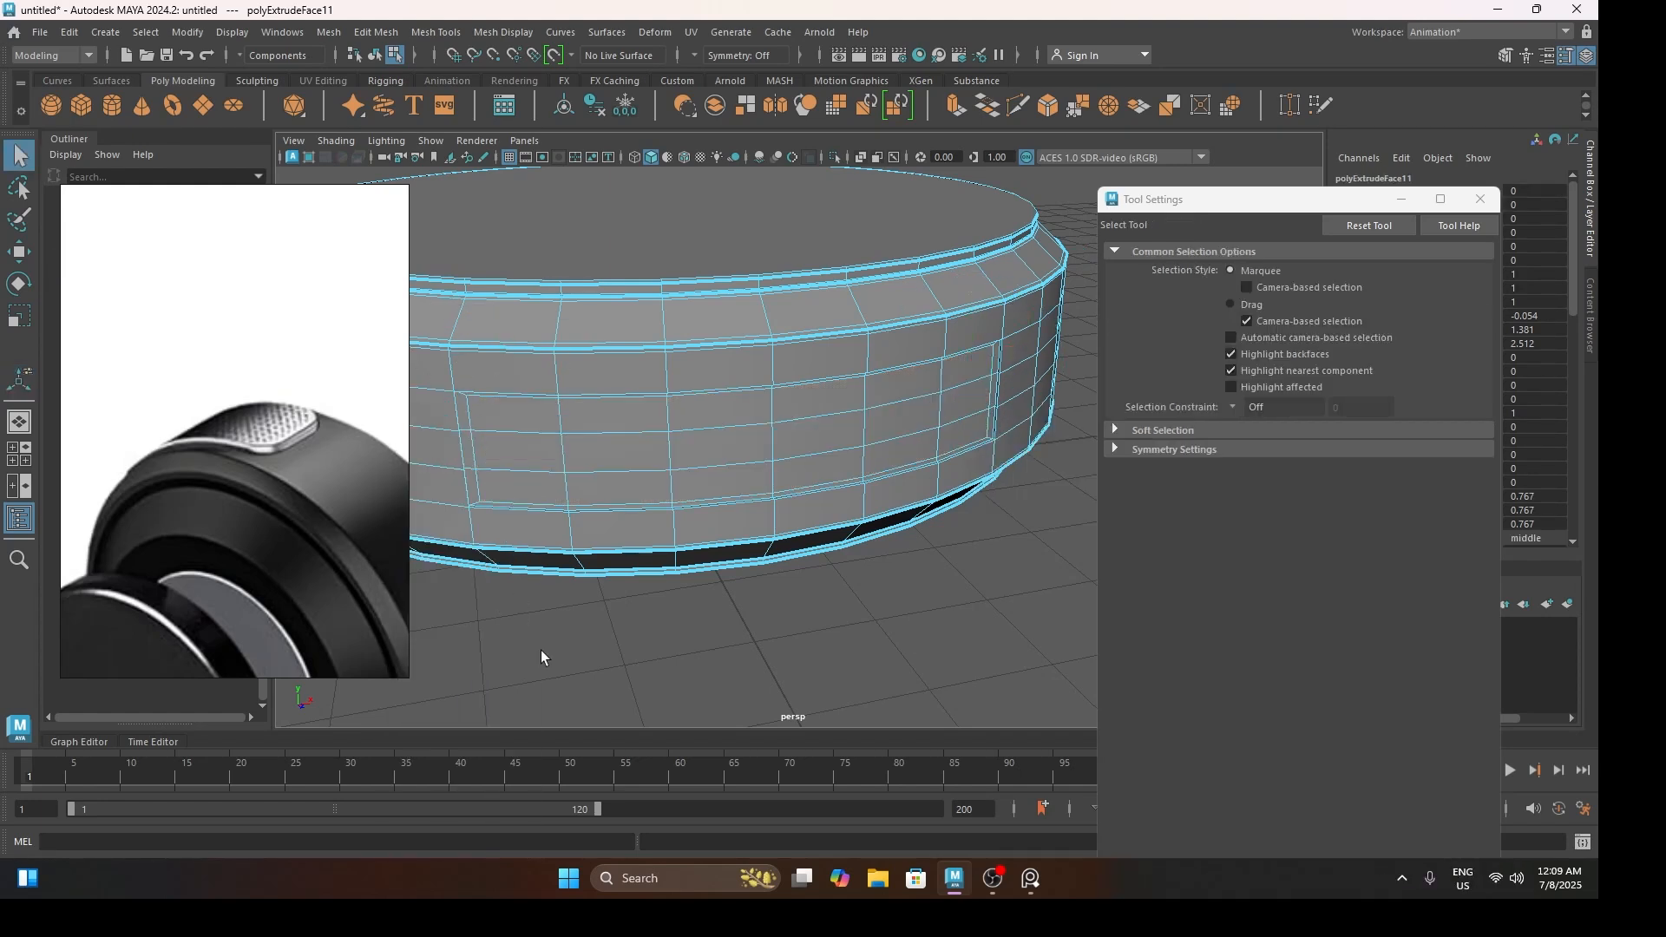
pyautogui.click(470, 451)
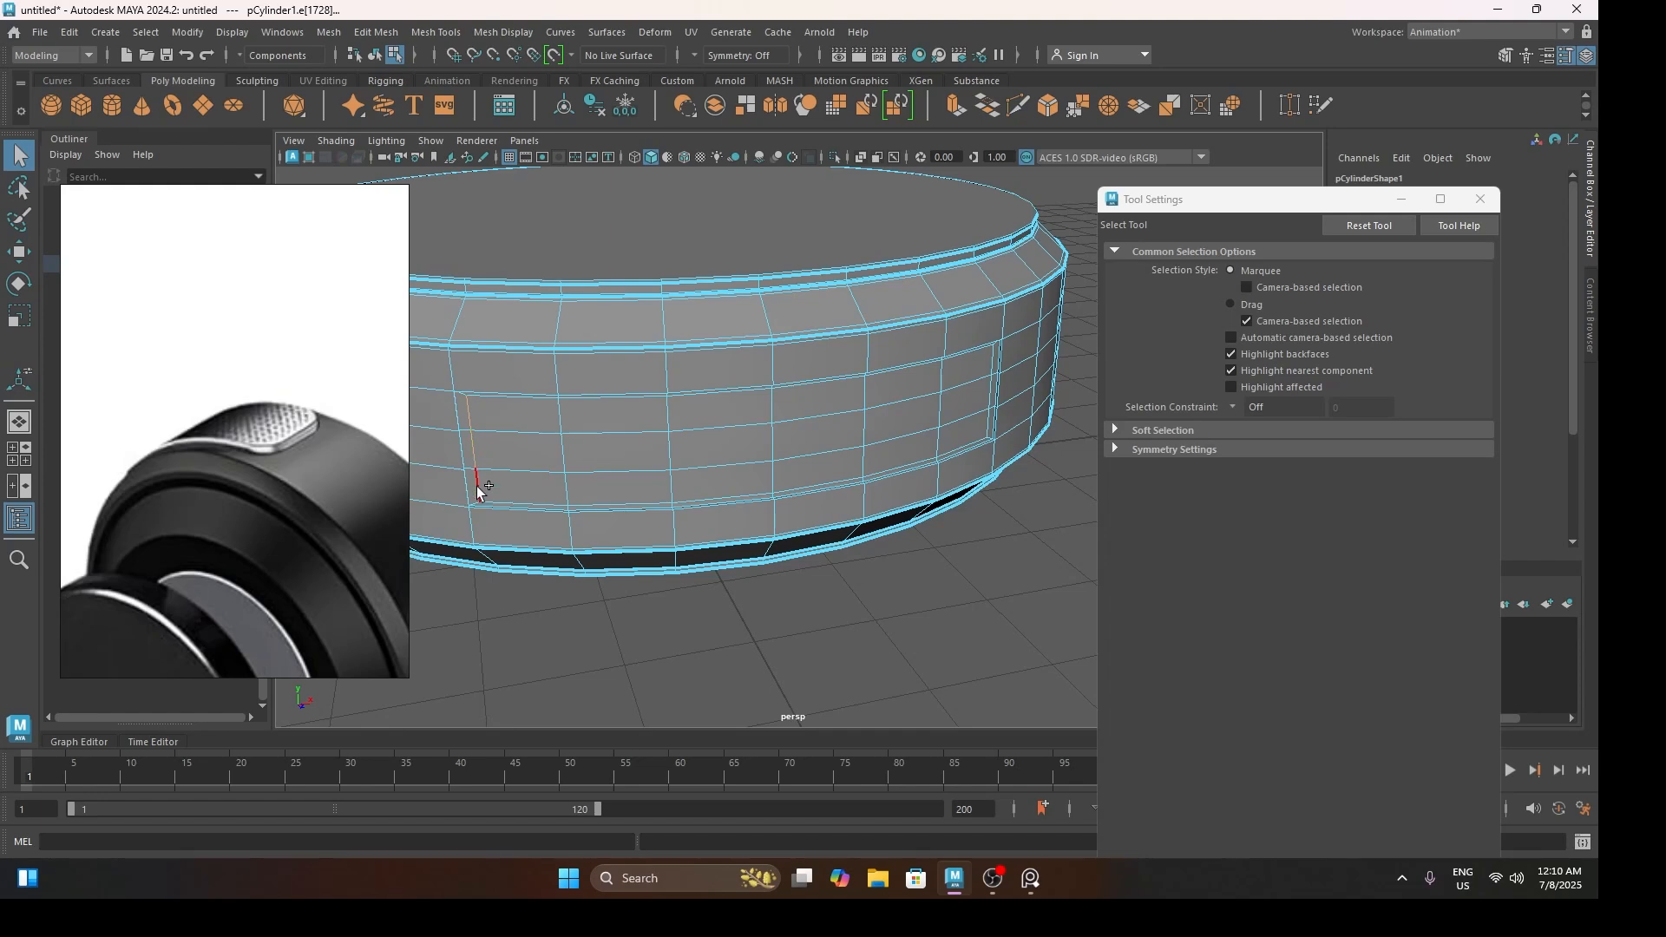
pyautogui.keyDown('alt'); pyautogui.moveTo(759, 462); pyautogui.dragTo(723, 488); pyautogui.keyUp('alt')
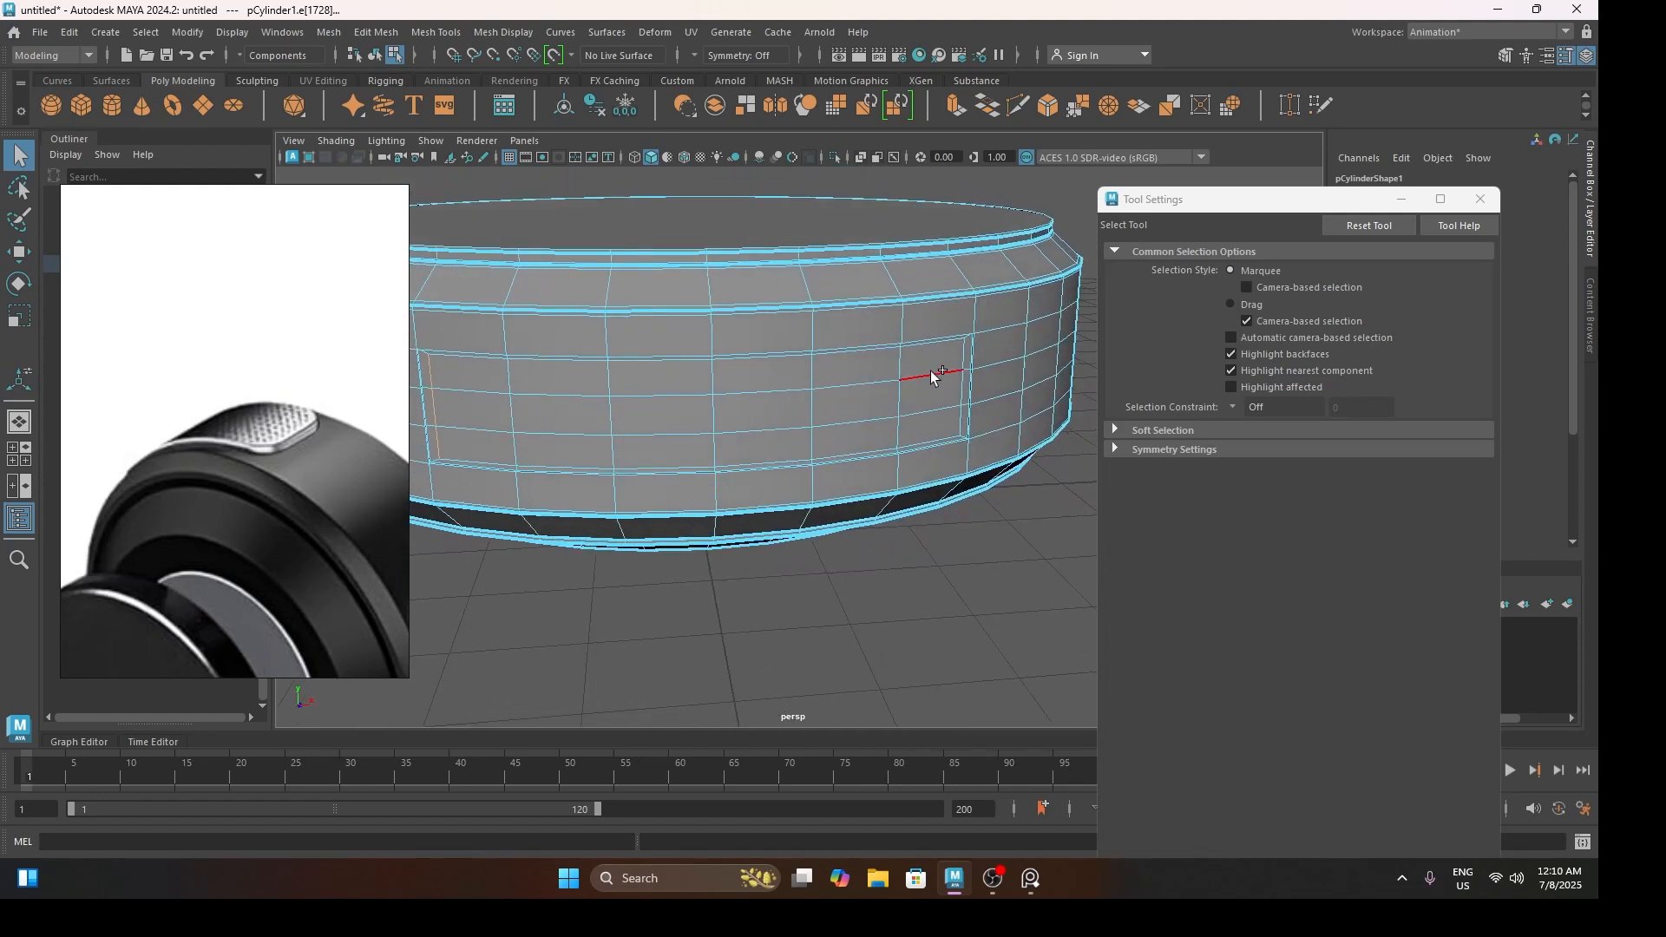
pyautogui.keyDown('shift'); pyautogui.click(965, 358); pyautogui.keyUp('shift')
pyautogui.press('r')
pyautogui.moveTo(713, 325); pyautogui.dragTo(719, 345)
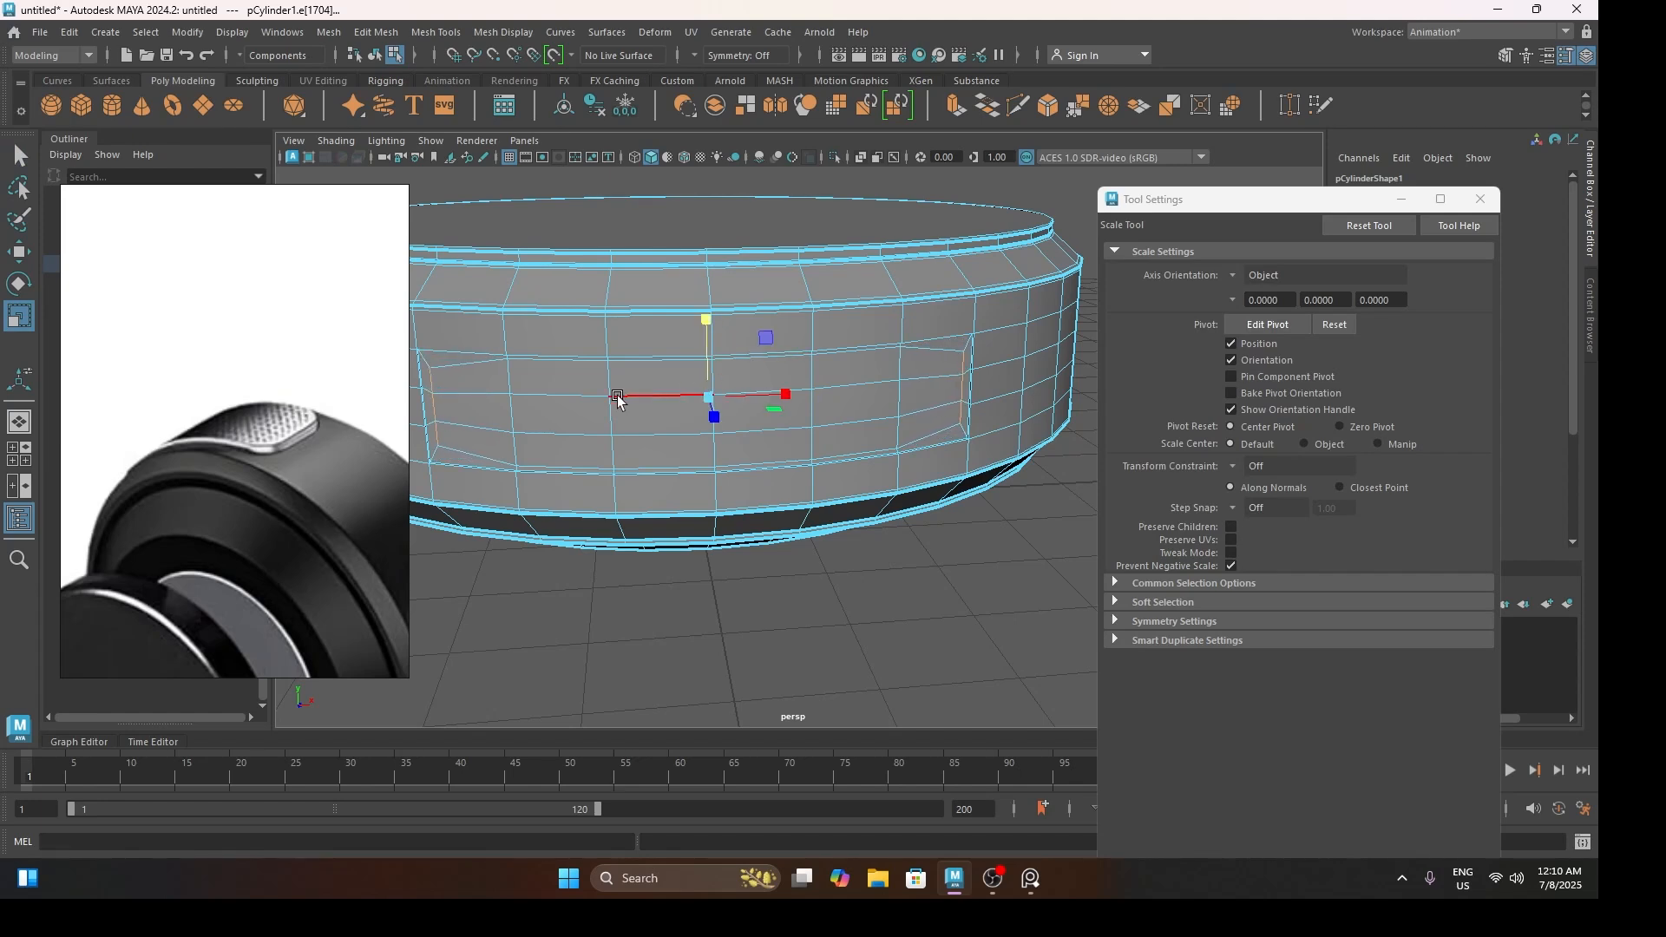
# Select the inset panel's four inner corner vertices and scale them horizontally and vertically to round the corners
pyautogui.press('F9')
pyautogui.click(431, 367)
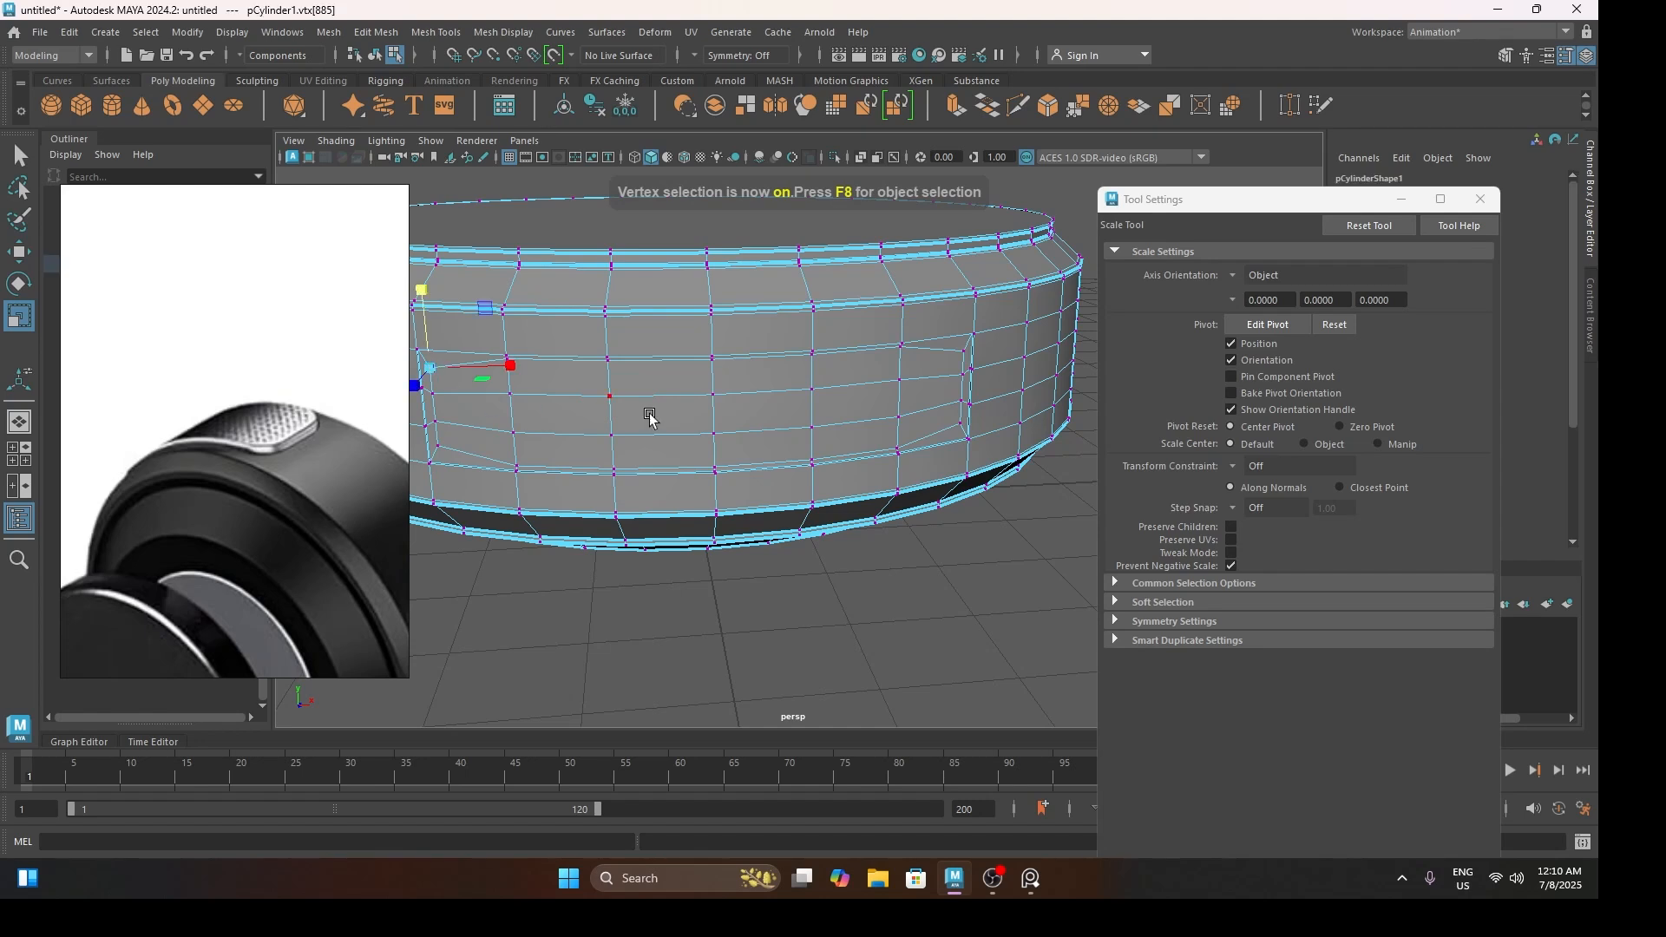
pyautogui.keyDown('shift'); pyautogui.click(964, 352); pyautogui.keyUp('shift')
pyautogui.keyDown('shift'); pyautogui.click(961, 424); pyautogui.keyUp('shift')
pyautogui.keyDown('shift'); pyautogui.click(438, 446); pyautogui.keyUp('shift')
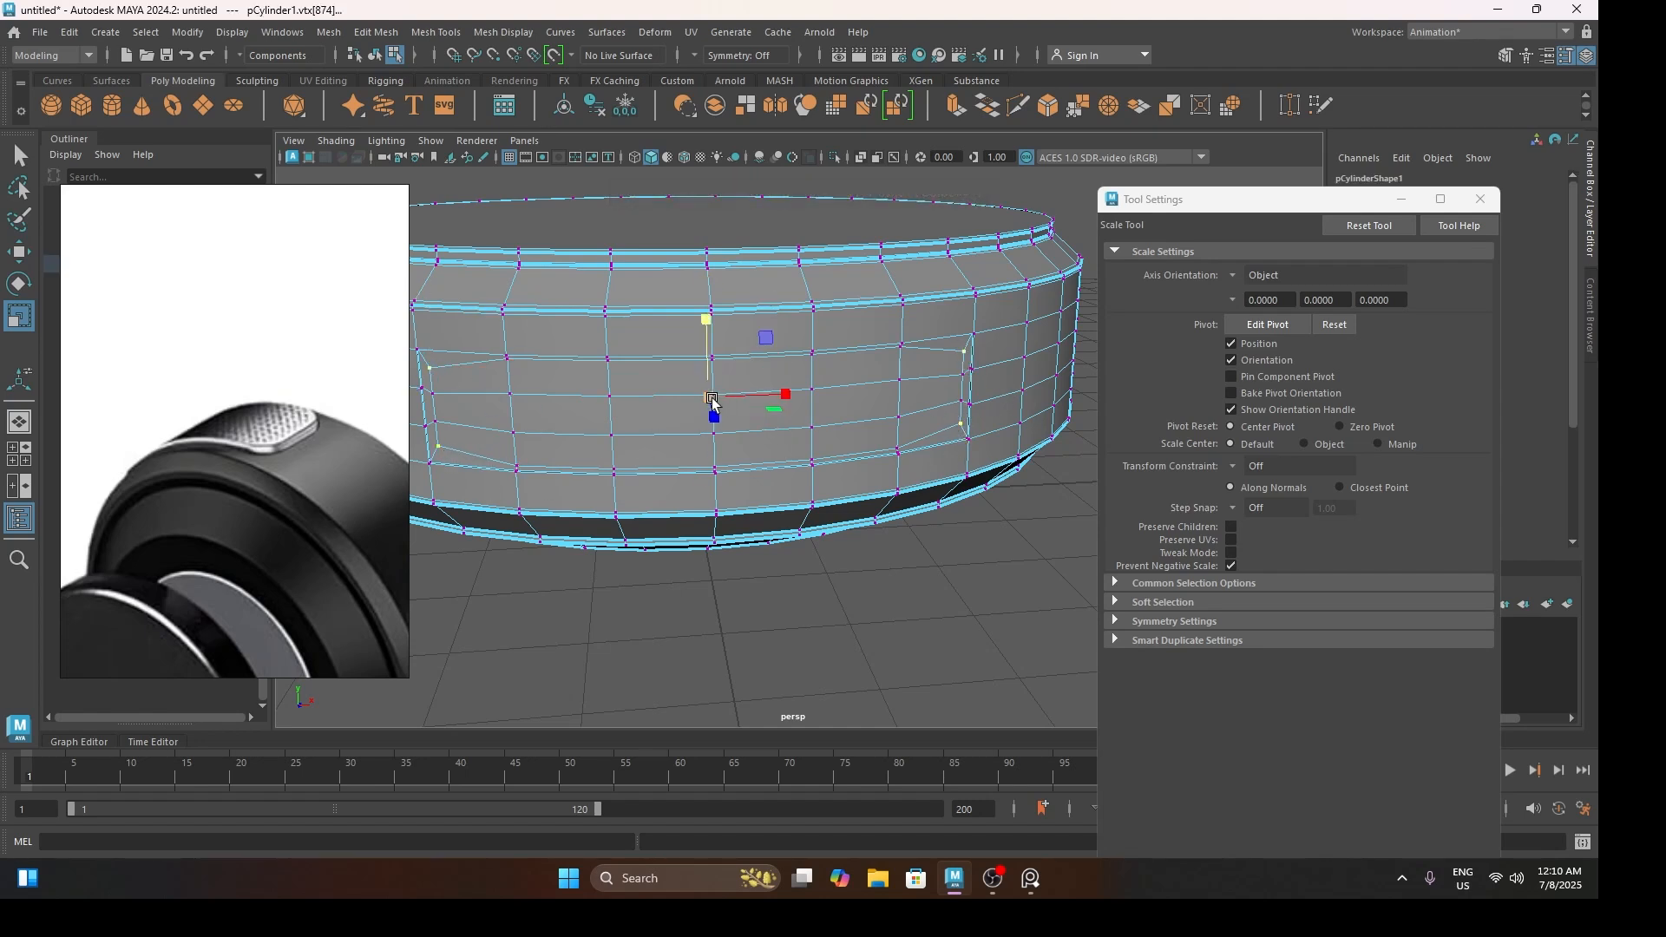
pyautogui.moveTo(780, 399); pyautogui.dragTo(782, 396)
pyautogui.moveTo(707, 320); pyautogui.dragTo(719, 309)
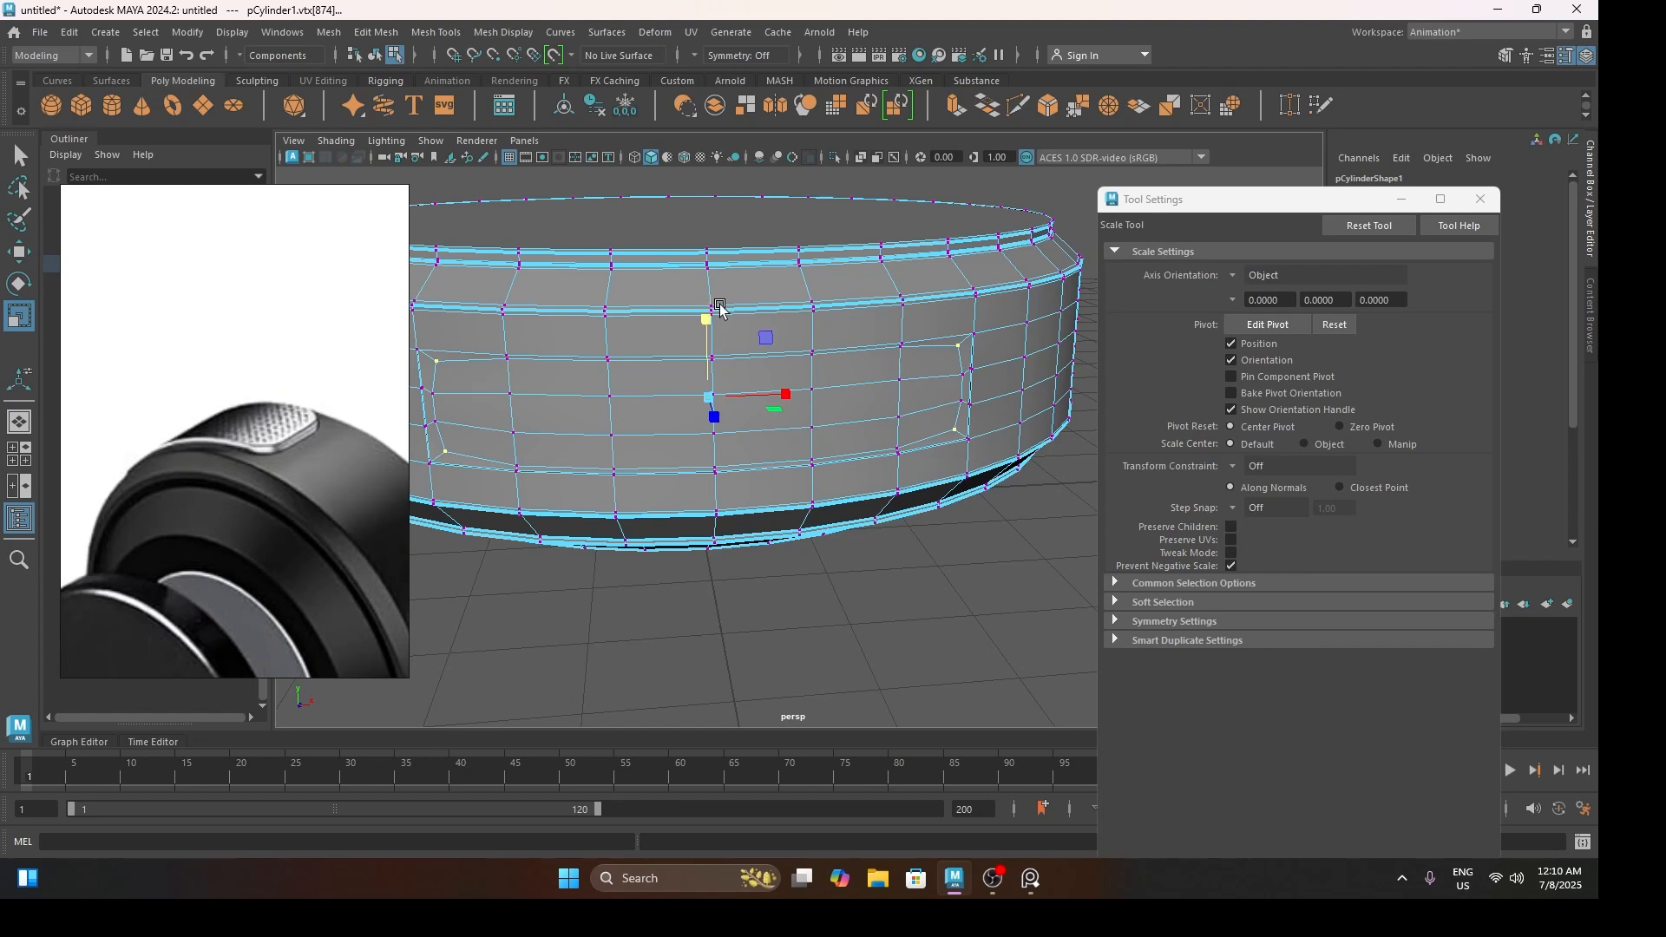
# Convert the selection to the inset panel's faces and extrude them outward as a raised panel on the side wall
pyautogui.keyDown('ctrl'); pyautogui.moveTo(642, 368); pyautogui.dragTo(618, 403, button='right'); pyautogui.keyUp('ctrl')
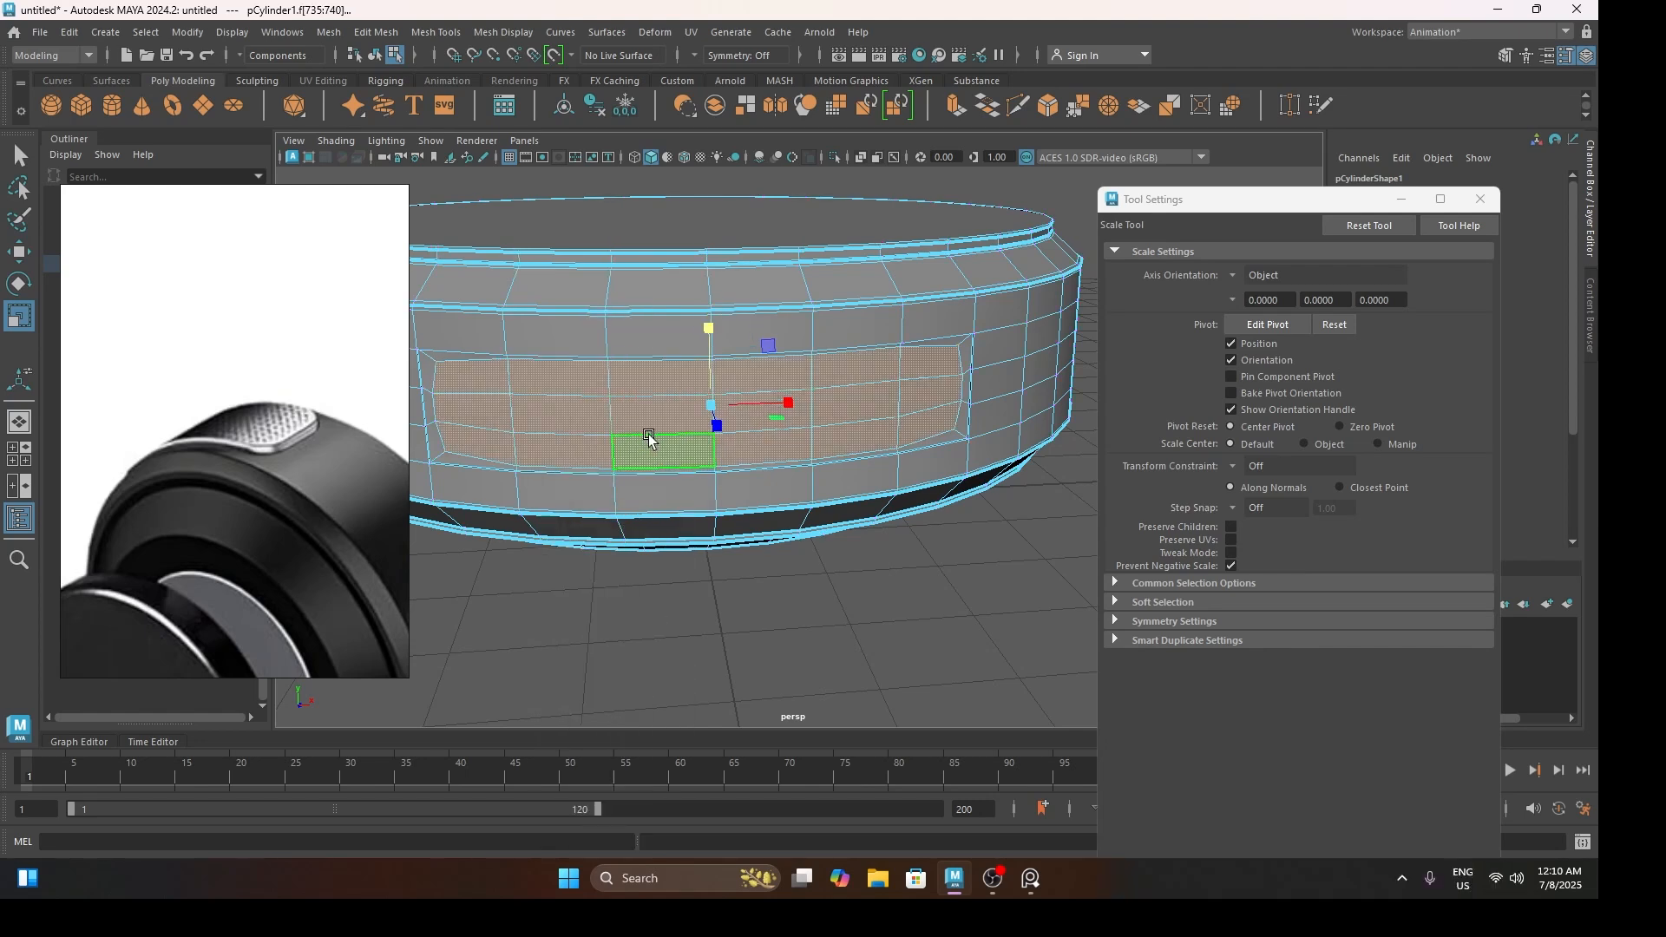
pyautogui.press('w')
pyautogui.keyDown('alt'); pyautogui.moveTo(680, 480); pyautogui.dragTo(759, 495); pyautogui.keyUp('alt')
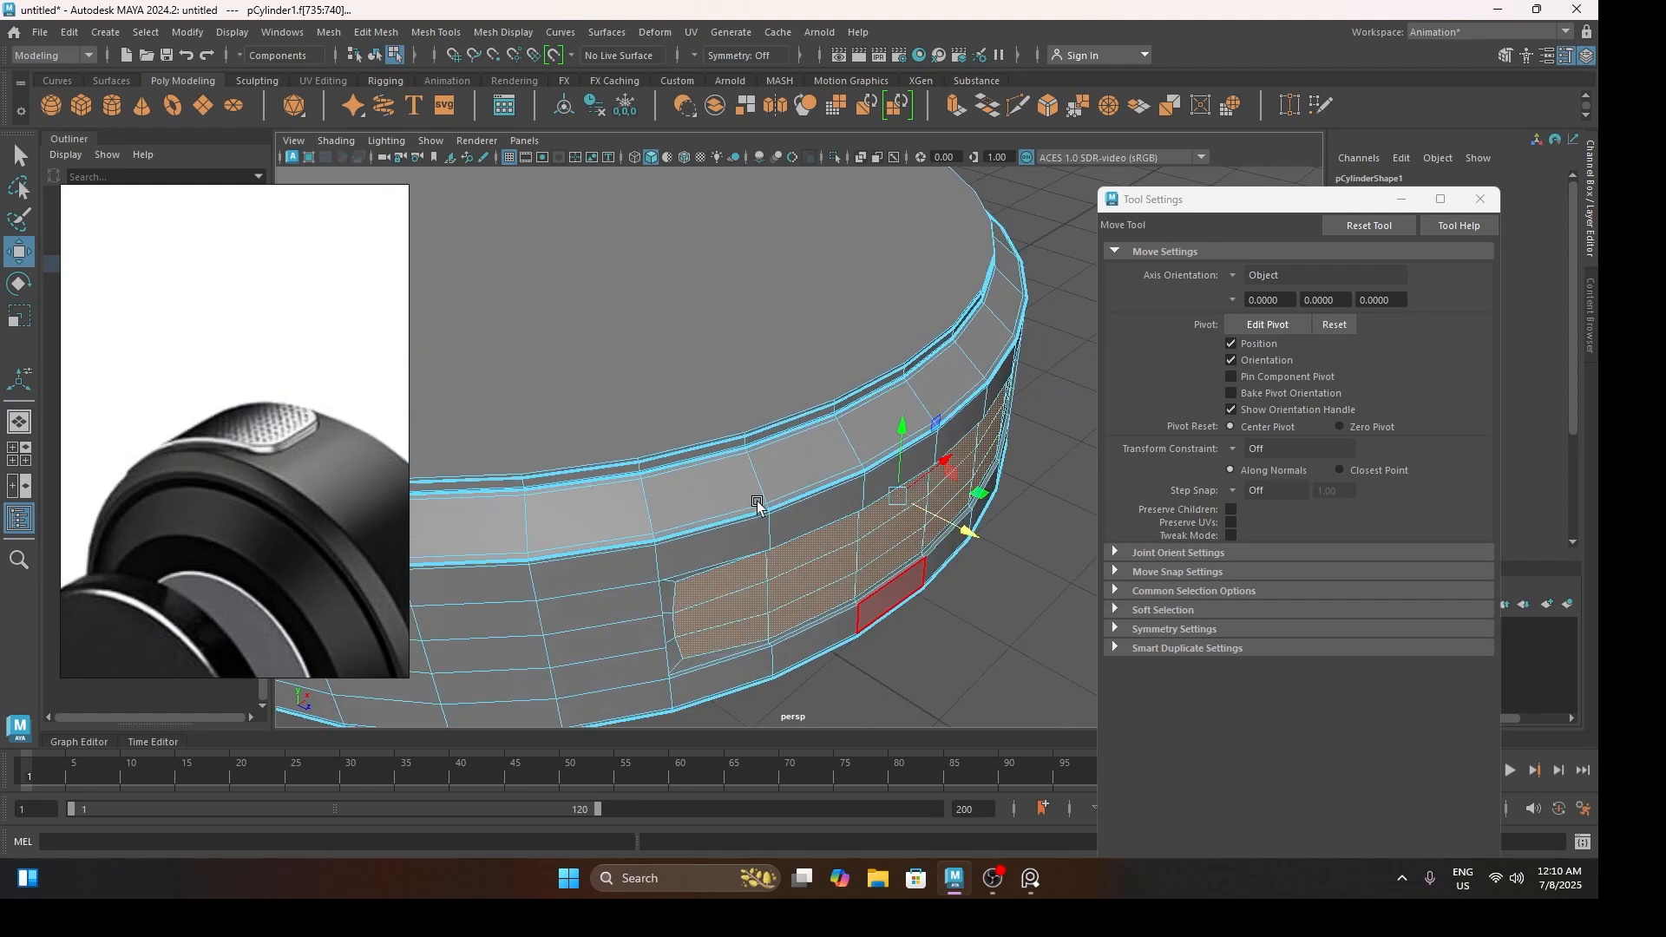
pyautogui.keyDown('shift'); pyautogui.moveTo(960, 534); pyautogui.dragTo(974, 548); pyautogui.keyUp('shift')
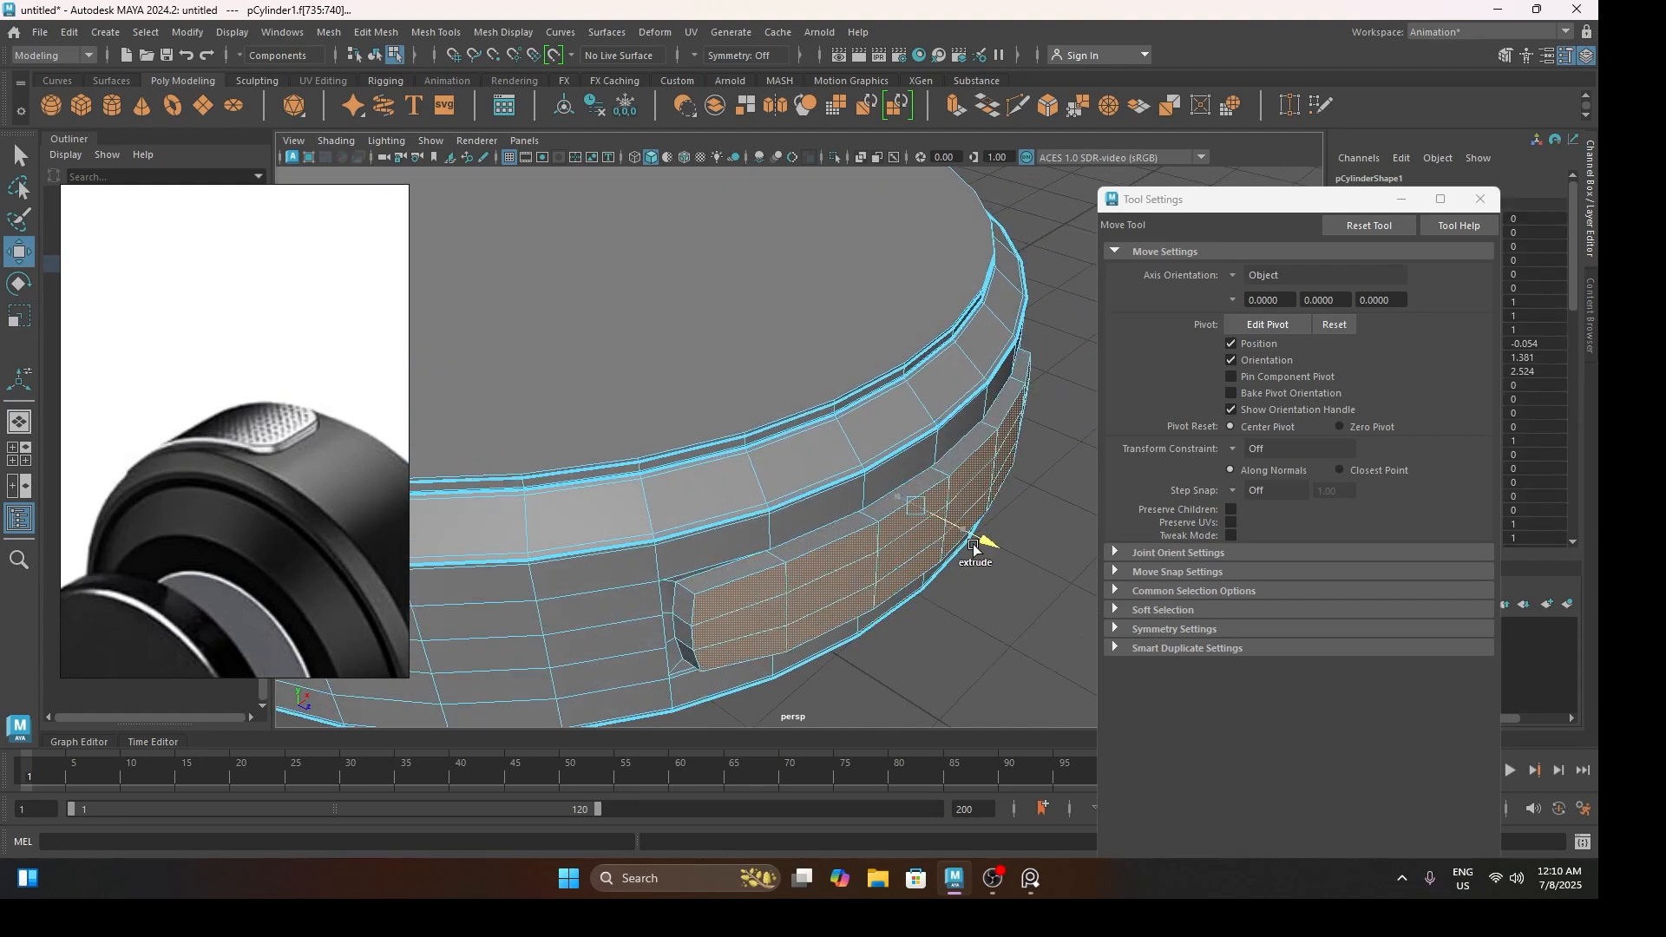
pyautogui.keyDown('shift'); pyautogui.moveTo(973, 548); pyautogui.dragTo(943, 564); pyautogui.keyUp('shift')
pyautogui.keyDown('alt'); pyautogui.moveTo(922, 533); pyautogui.dragTo(925, 548); pyautogui.keyUp('alt')
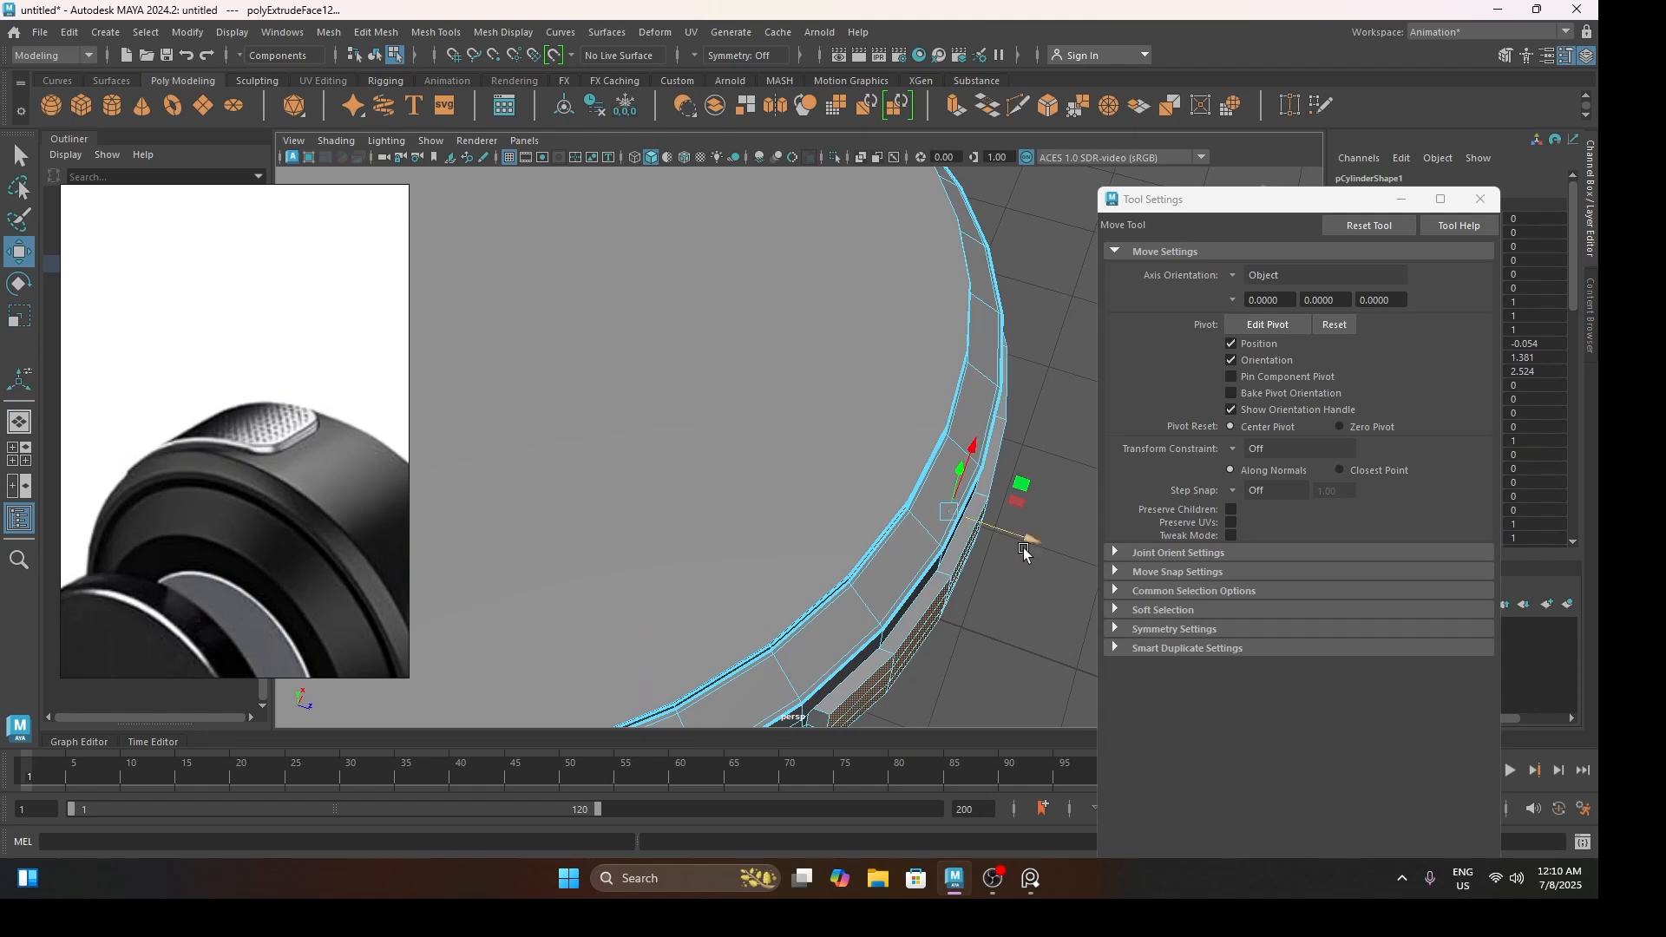
# Reset the Insert Edge Loop settings to relative distance and insert a supporting edge loop around the raised panel's side
pyautogui.press('f')
pyautogui.moveTo(762, 361); pyautogui.dragTo(852, 341, button='right')
pyautogui.click(747, 480)
pyautogui.scroll(5, 673, 487)
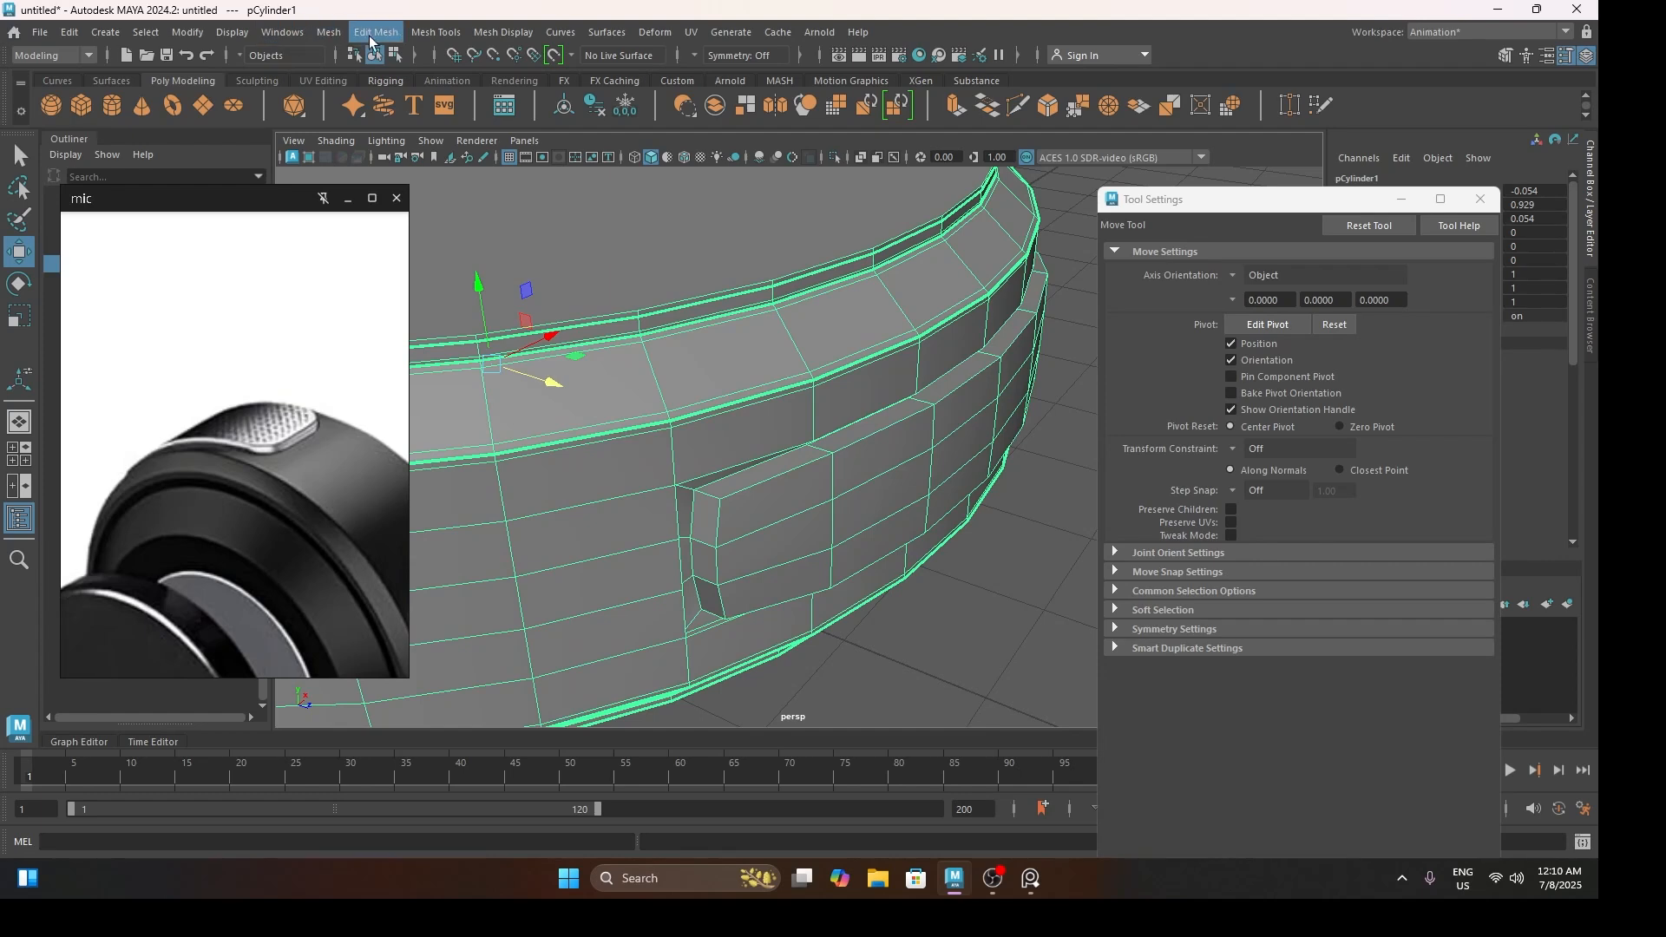
pyautogui.click(435, 32)
pyautogui.click(473, 166)
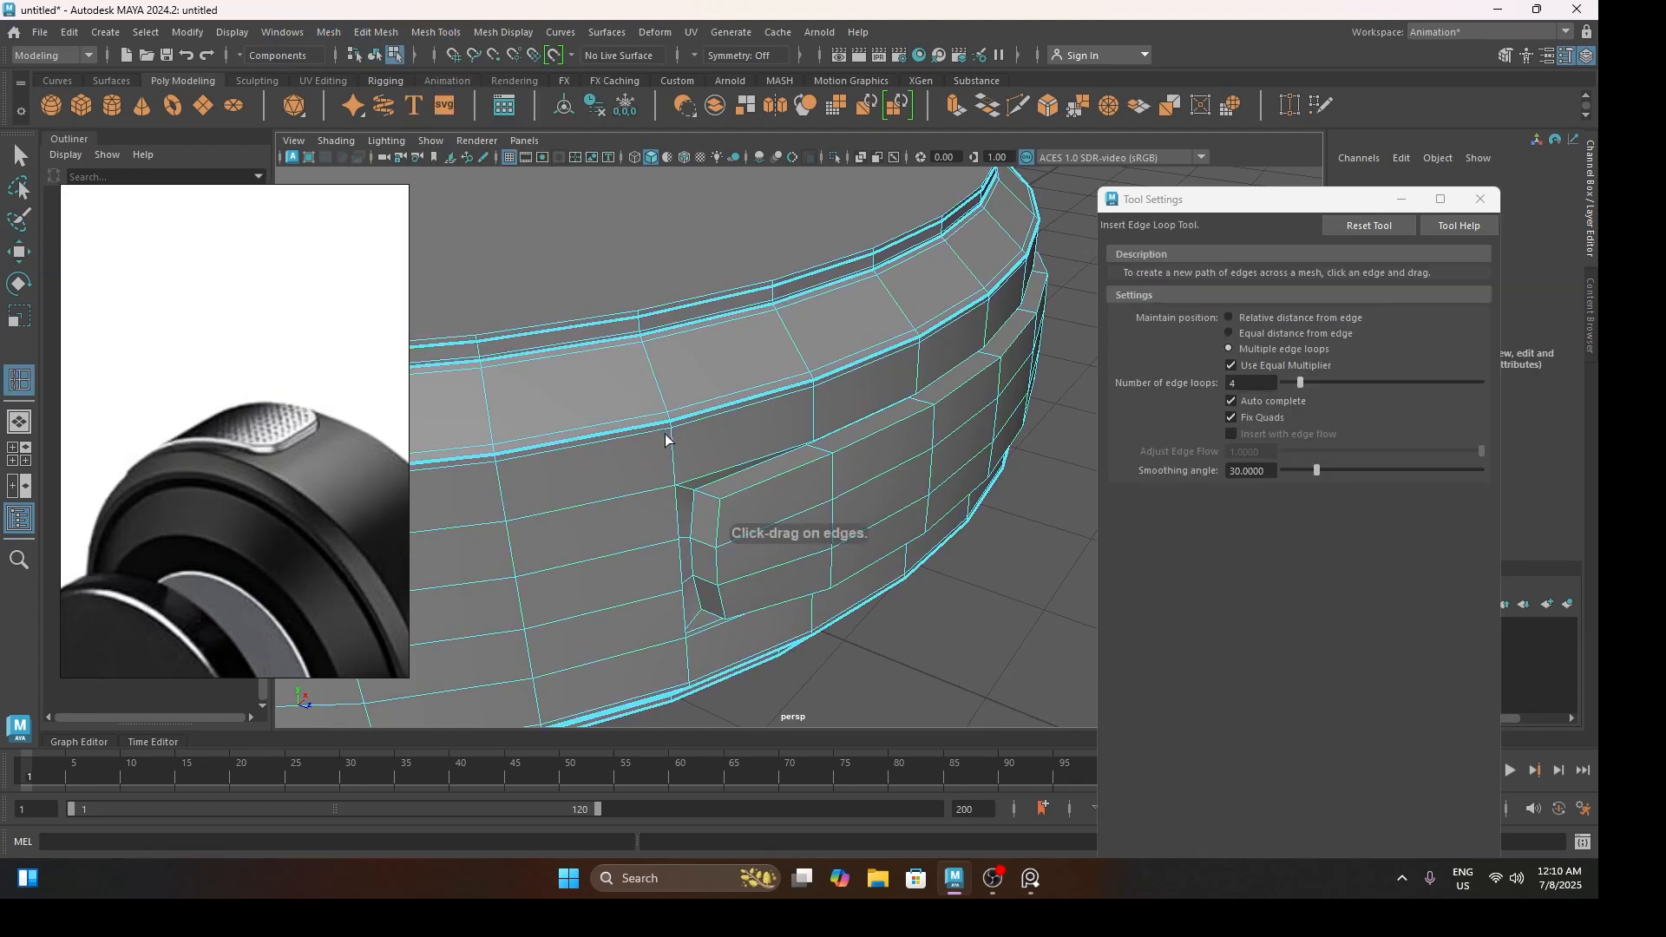
pyautogui.moveTo(720, 510); pyautogui.dragTo(721, 512)
pyautogui.click(1370, 226)
pyautogui.moveTo(706, 497); pyautogui.dragTo(697, 496)
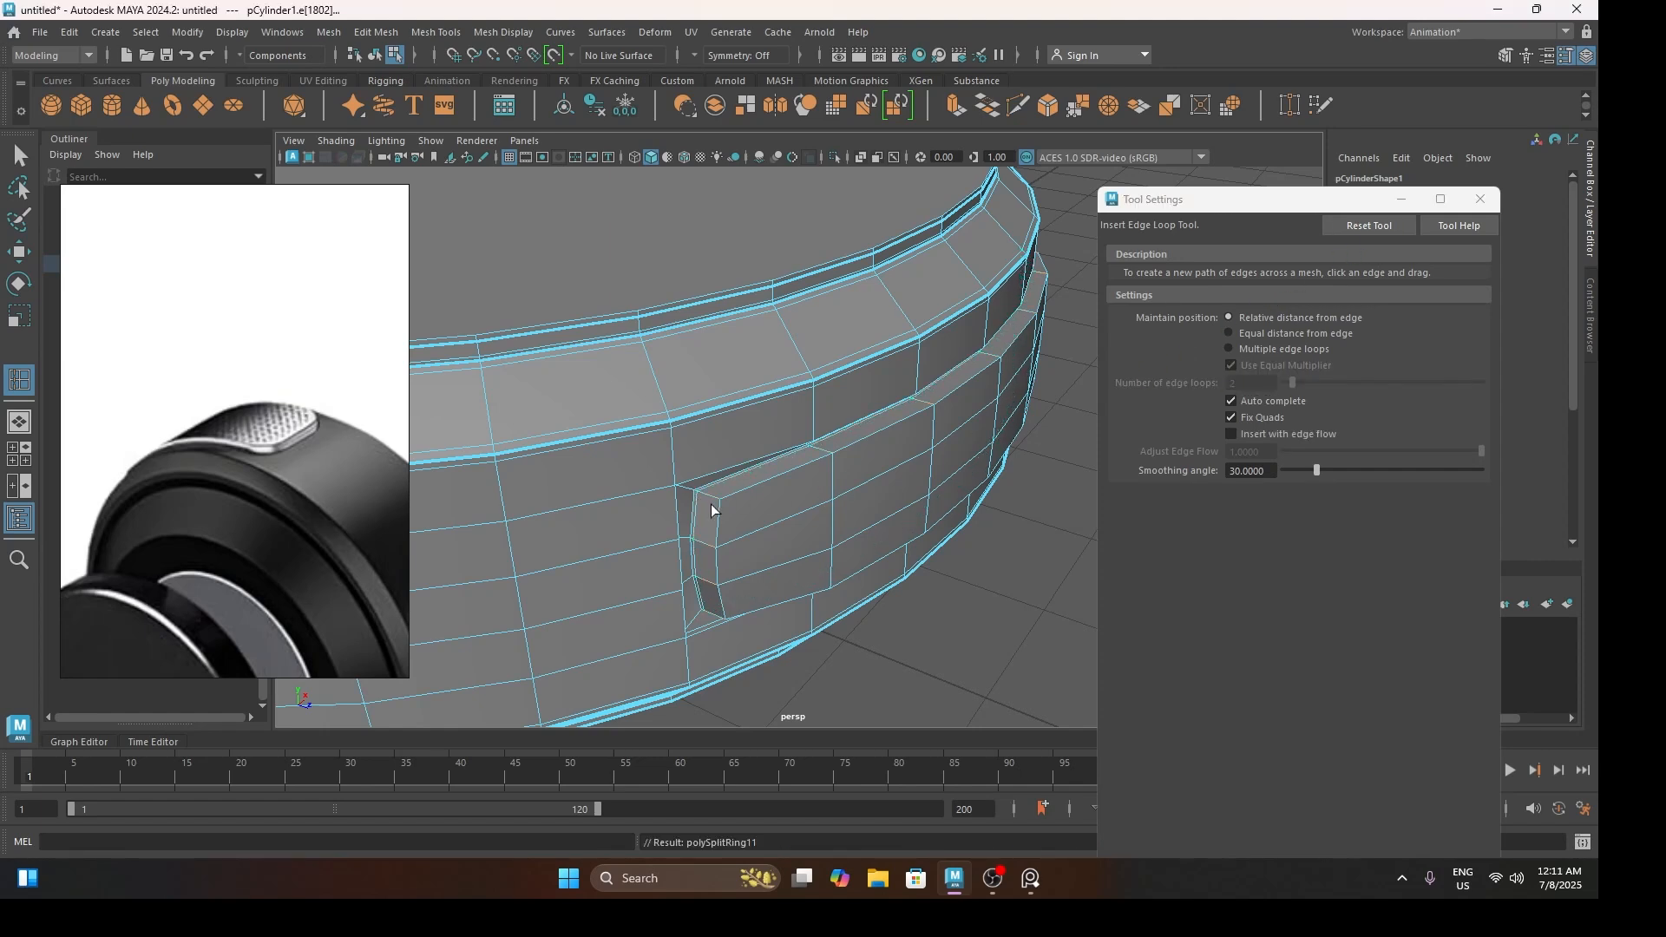
pyautogui.scroll(4, 706, 500)
pyautogui.keyDown('alt'); pyautogui.moveTo(706, 500); pyautogui.dragTo(762, 485, button='middle'); pyautogui.keyUp('alt')
pyautogui.keyDown('alt'); pyautogui.moveTo(762, 485); pyautogui.dragTo(737, 513); pyautogui.keyUp('alt')
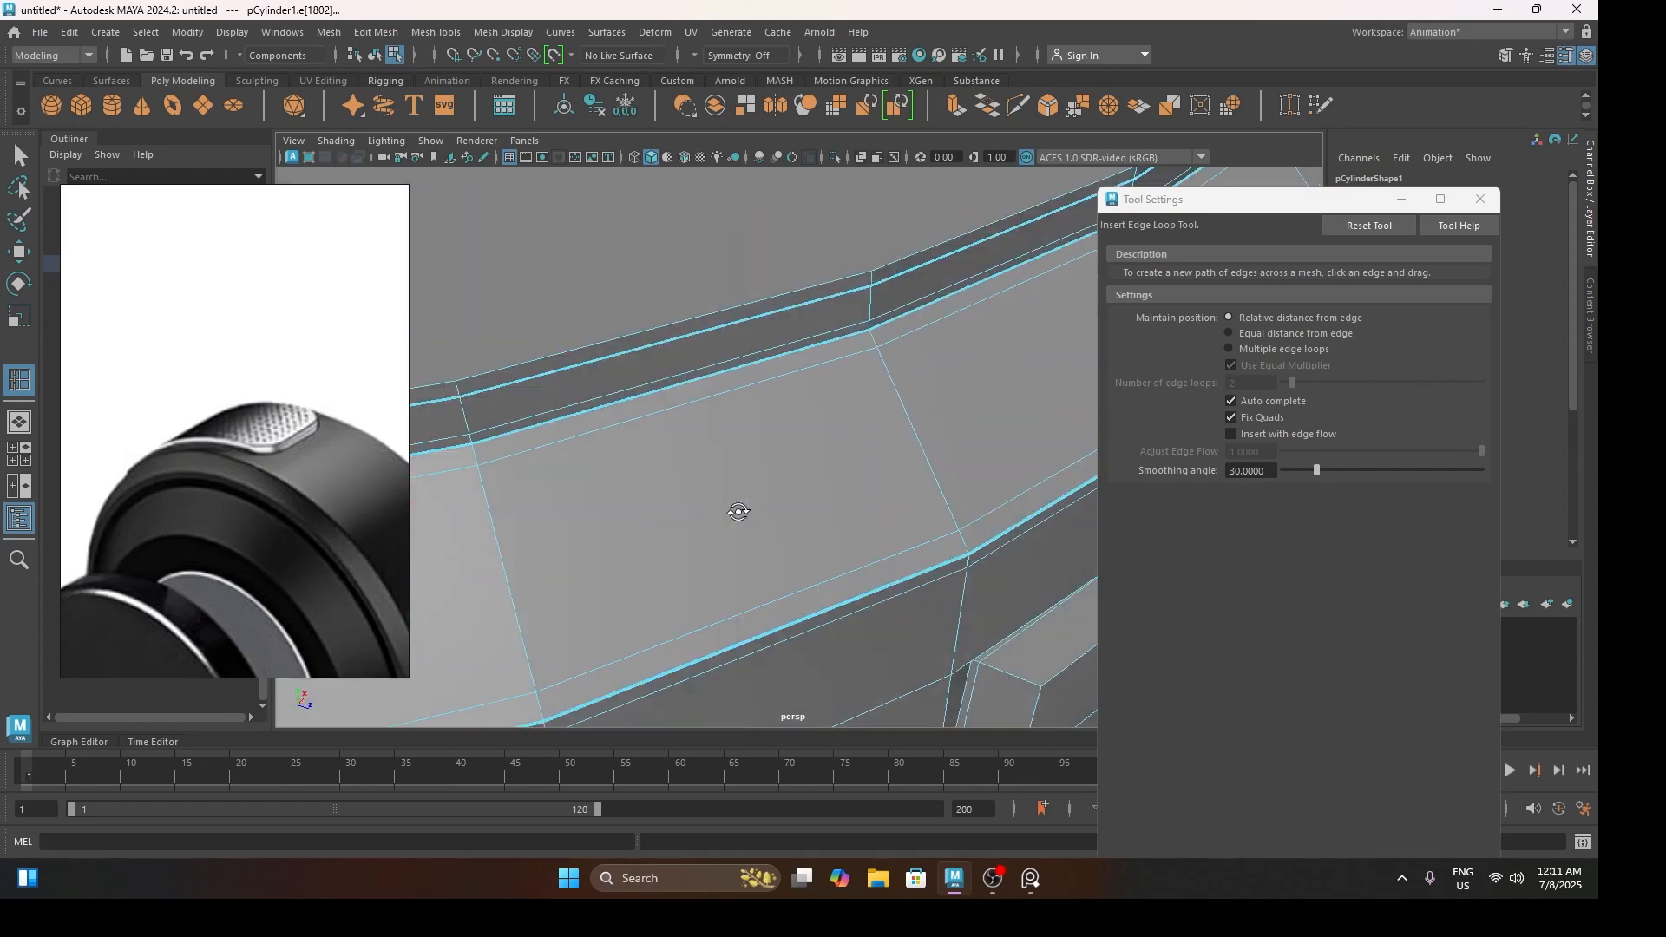
# Preview the body with mesh smoothing in object selection and inspect the raised panel, then restore the unsmoothed display
pyautogui.press('w')
pyautogui.press('F8')
pyautogui.press('3')
pyautogui.scroll(-5, 848, 446)
pyautogui.moveTo(848, 446)
pyautogui.keyDown('alt'); pyautogui.mouseDown()
pyautogui.moveTo(666, 409)
pyautogui.moveTo(653, 435)
pyautogui.moveTo(625, 432)
pyautogui.moveTo(654, 448)
pyautogui.mouseUp(); pyautogui.keyUp('alt')
pyautogui.click(651, 425)
pyautogui.press('1')
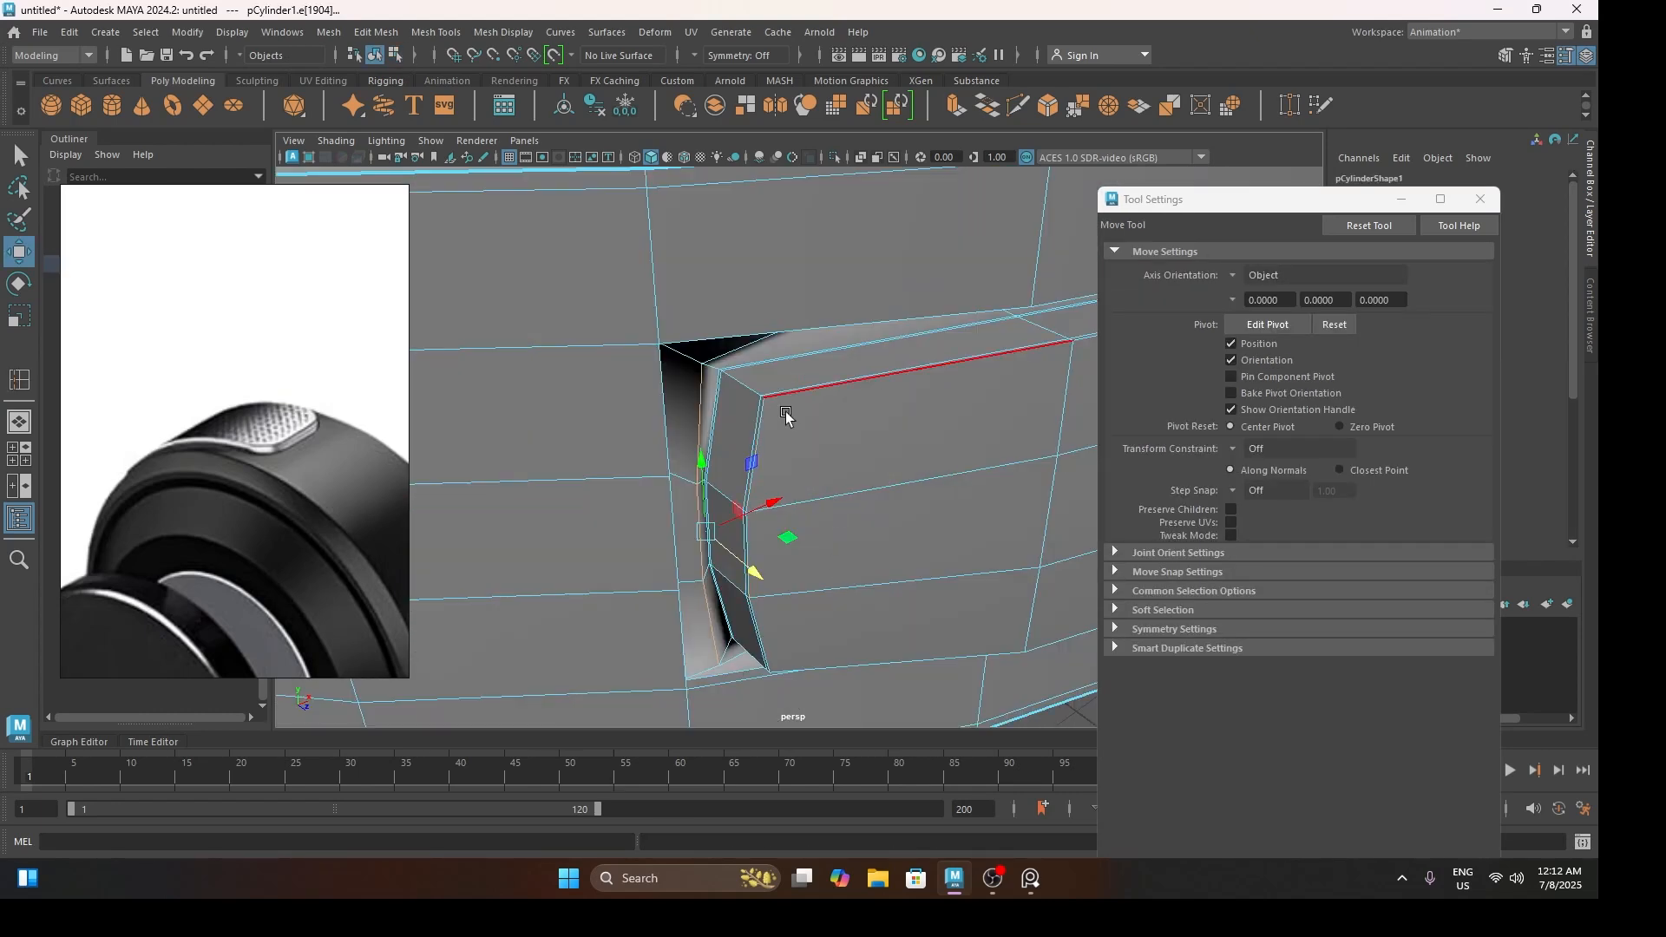
# Undo the last edge moves on the raised panel's side and select the edge loop around the panel's base
pyautogui.moveTo(805, 410)
pyautogui.keyDown('alt'); pyautogui.mouseDown()
pyautogui.moveTo(779, 345)
pyautogui.moveTo(755, 472)
pyautogui.moveTo(759, 413)
pyautogui.moveTo(792, 434)
pyautogui.mouseUp(); pyautogui.keyUp('alt')
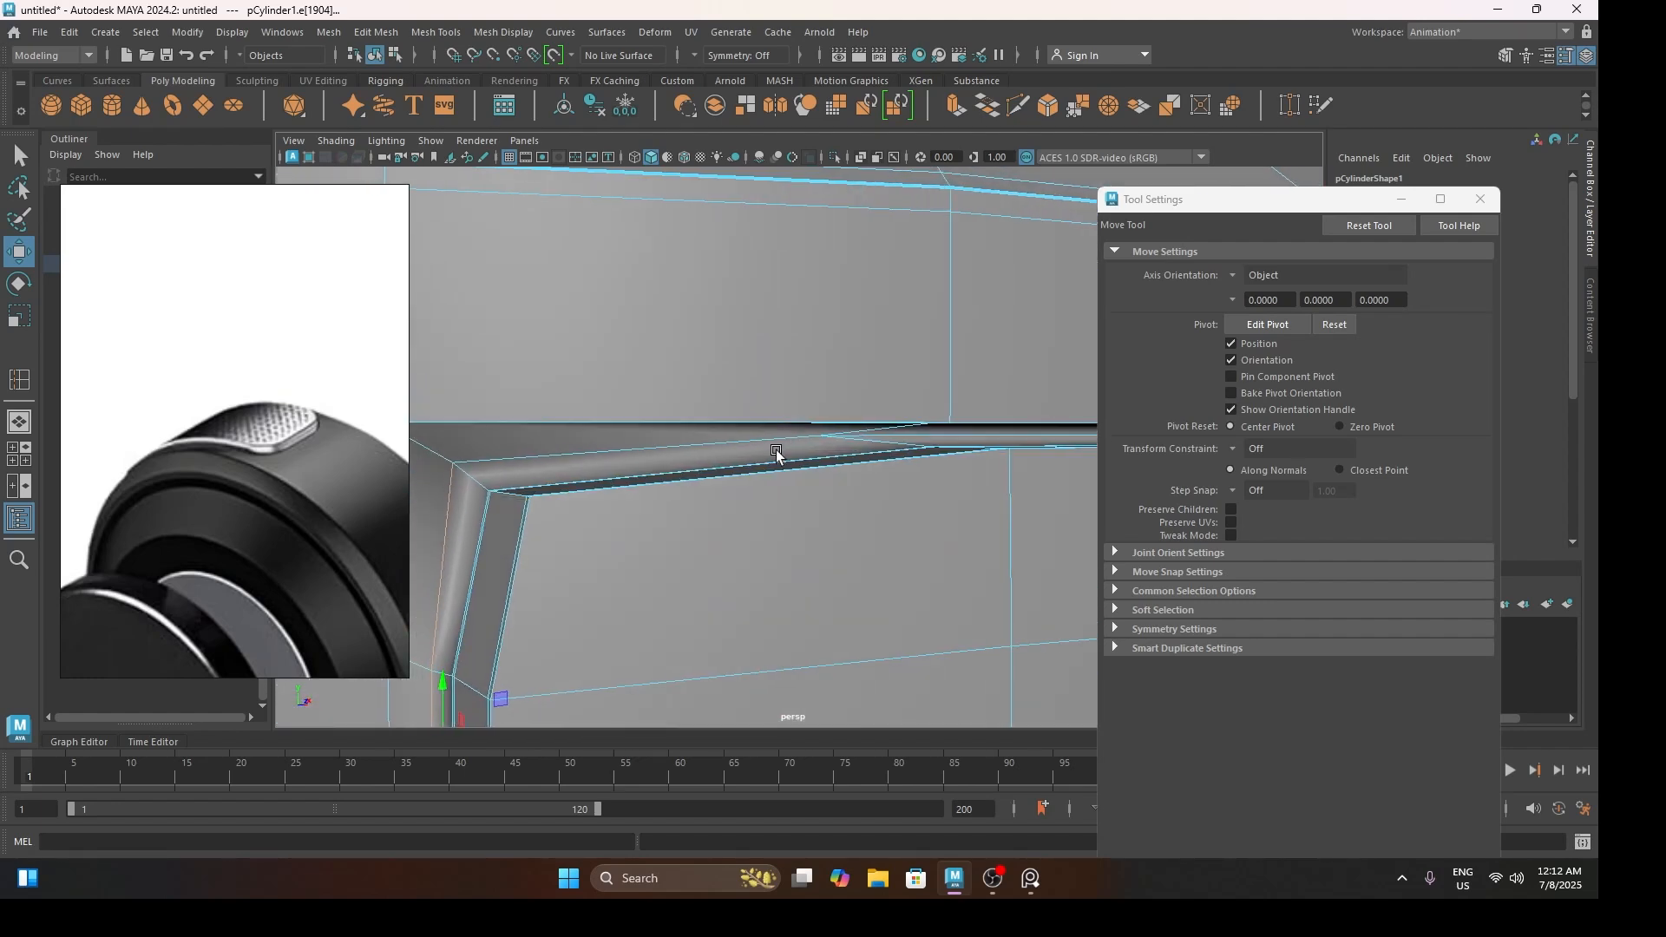
pyautogui.hotkey('ctrl', 'z')
pyautogui.hotkey('ctrl', 'z')
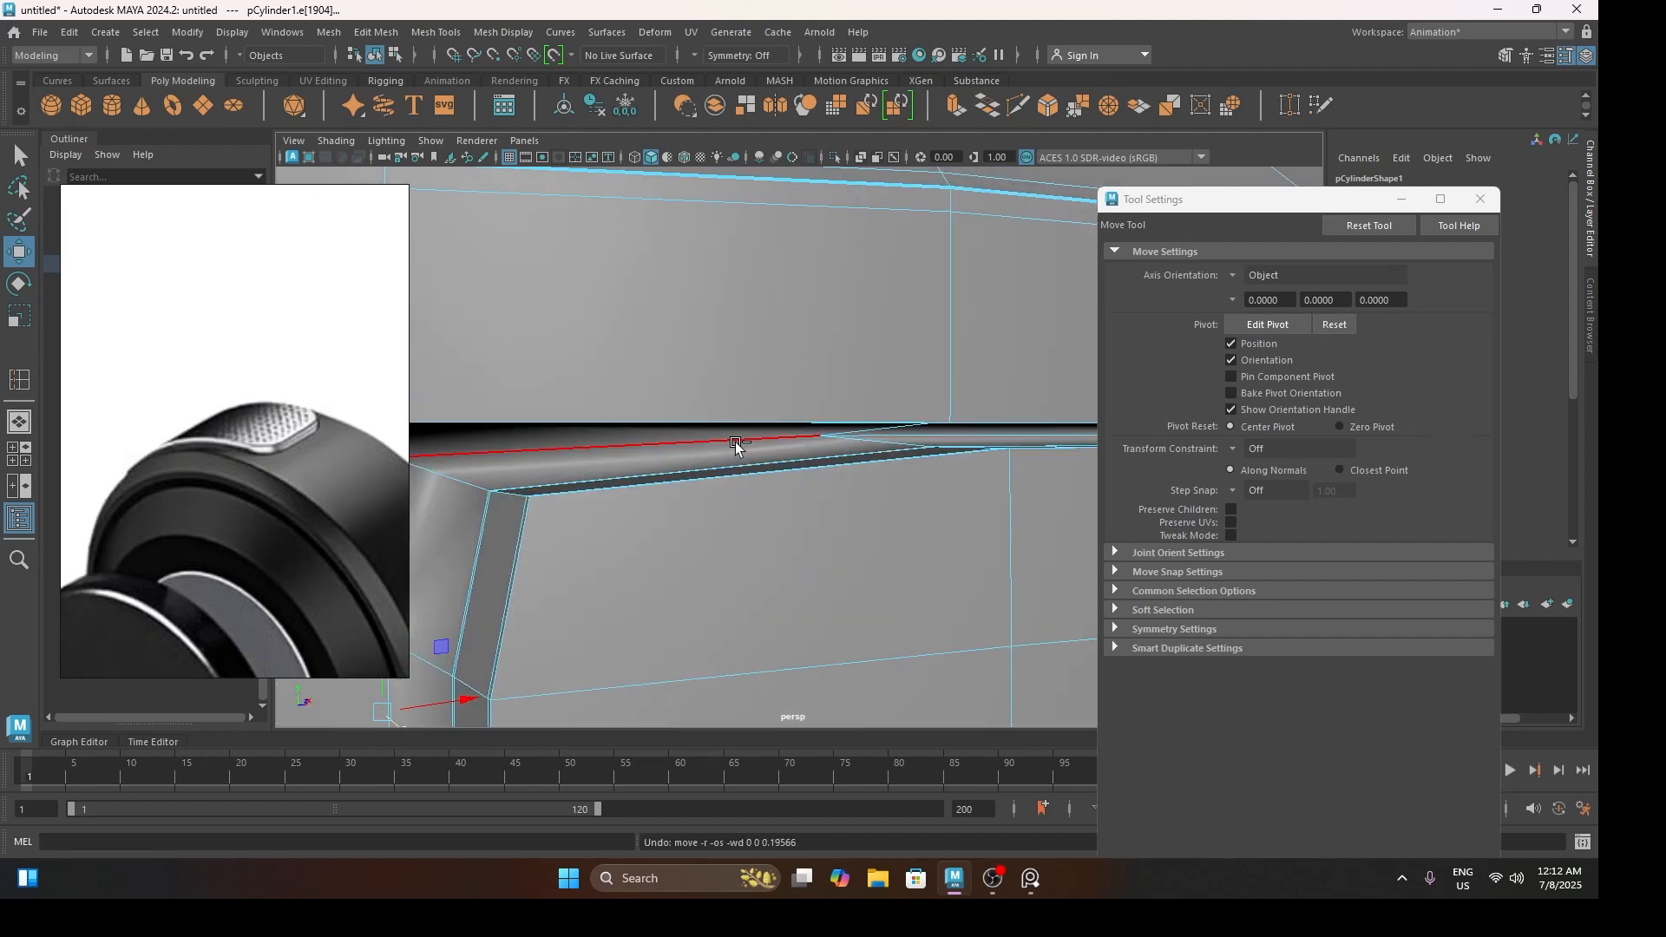
pyautogui.click(736, 444)
pyautogui.scroll(-5, 775, 483)
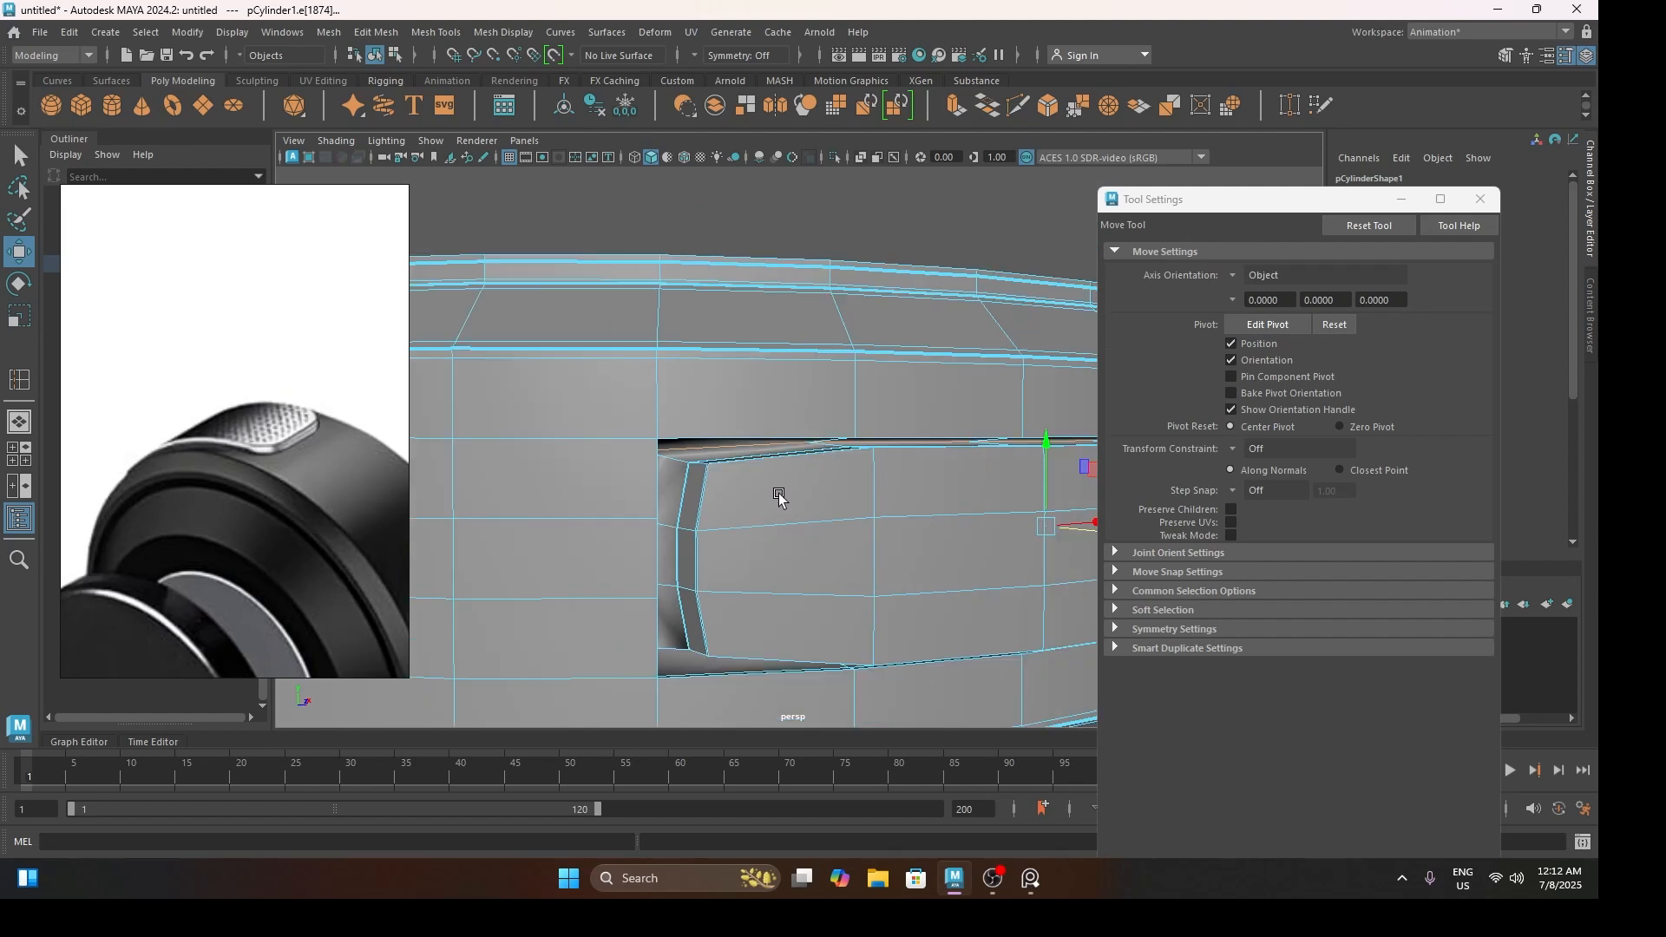
pyautogui.keyDown('alt'); pyautogui.moveTo(917, 543); pyautogui.dragTo(1009, 483); pyautogui.keyUp('alt')
pyautogui.keyDown('alt'); pyautogui.moveTo(967, 521); pyautogui.dragTo(893, 517); pyautogui.keyUp('alt')
# Preview the body with mesh smoothing in object selection and examine the raised panel's rounded corners
pyautogui.press('3')
pyautogui.moveTo(869, 363); pyautogui.dragTo(949, 348, button='right')
pyautogui.click(915, 258)
pyautogui.click(890, 365)
pyautogui.press('3')
pyautogui.click(870, 219)
pyautogui.scroll(-3, 846, 420)
pyautogui.keyDown('alt'); pyautogui.moveTo(829, 456); pyautogui.dragTo(679, 446); pyautogui.keyUp('alt')
pyautogui.scroll(3, 684, 451)
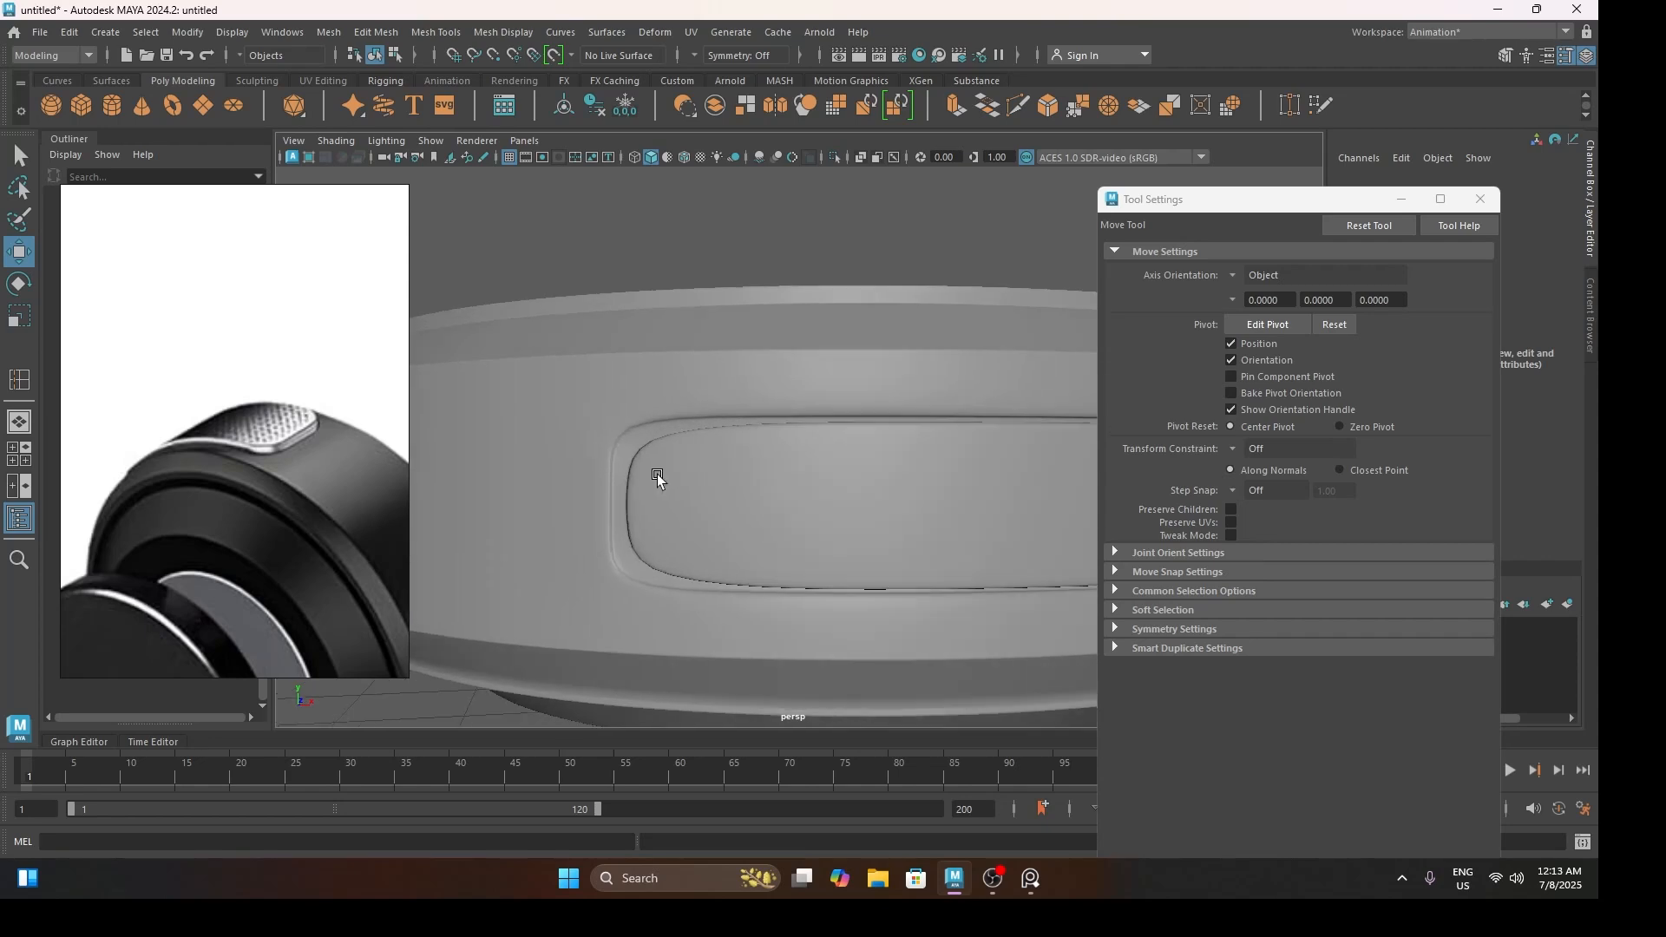
pyautogui.click(638, 445)
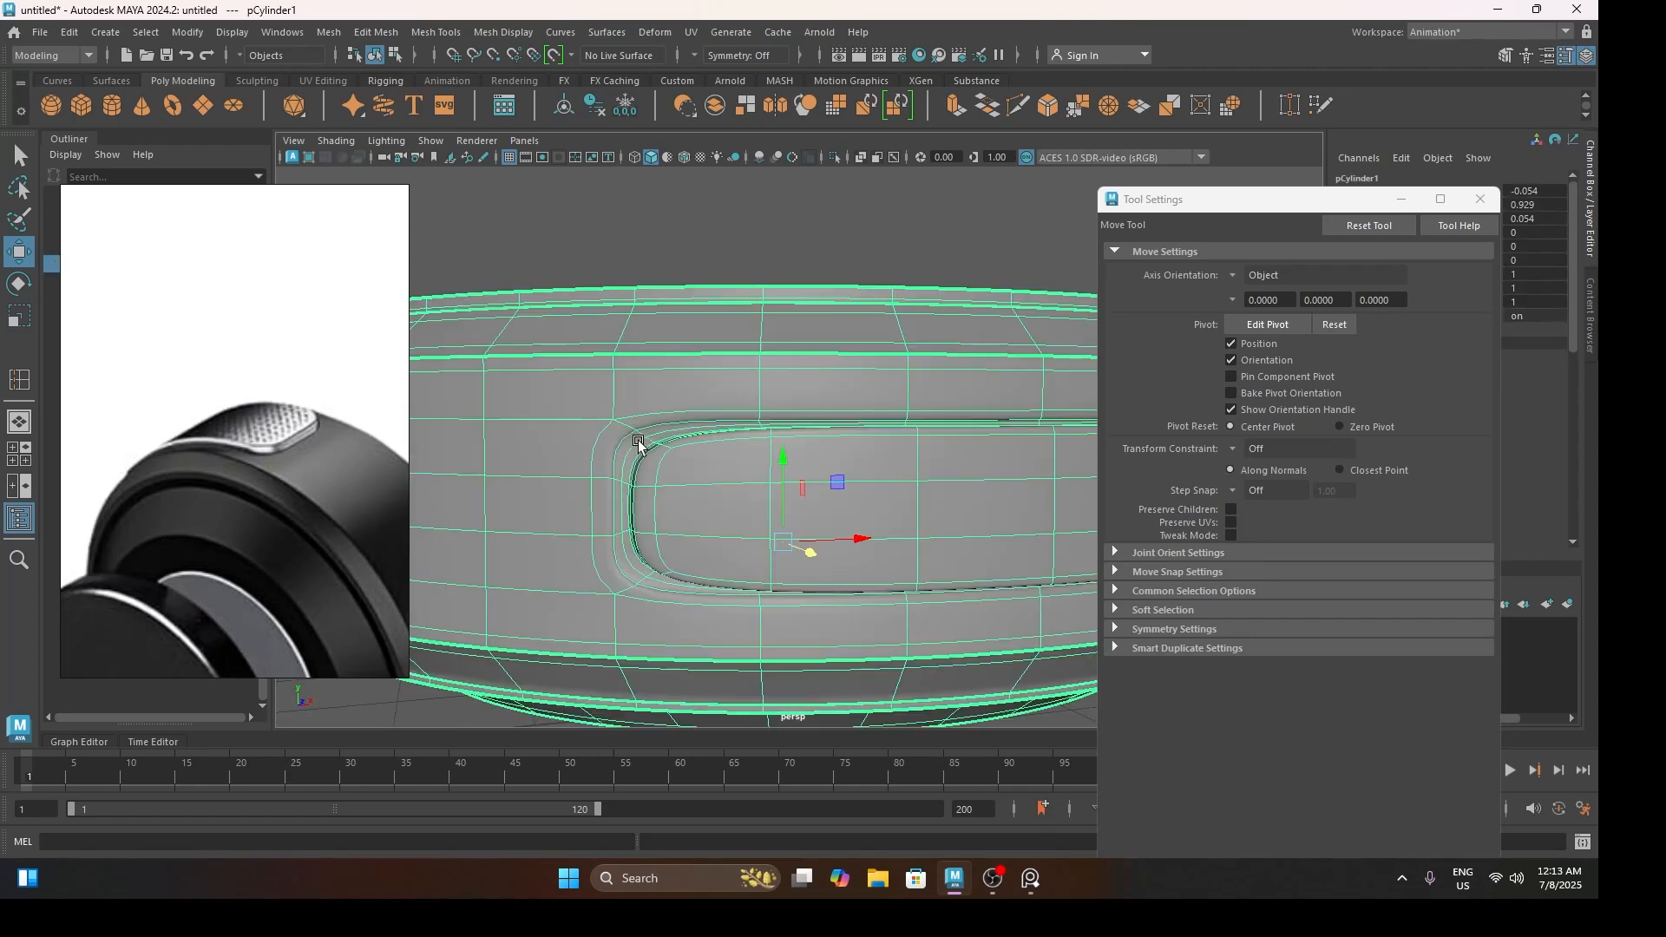
pyautogui.scroll(3, 639, 444)
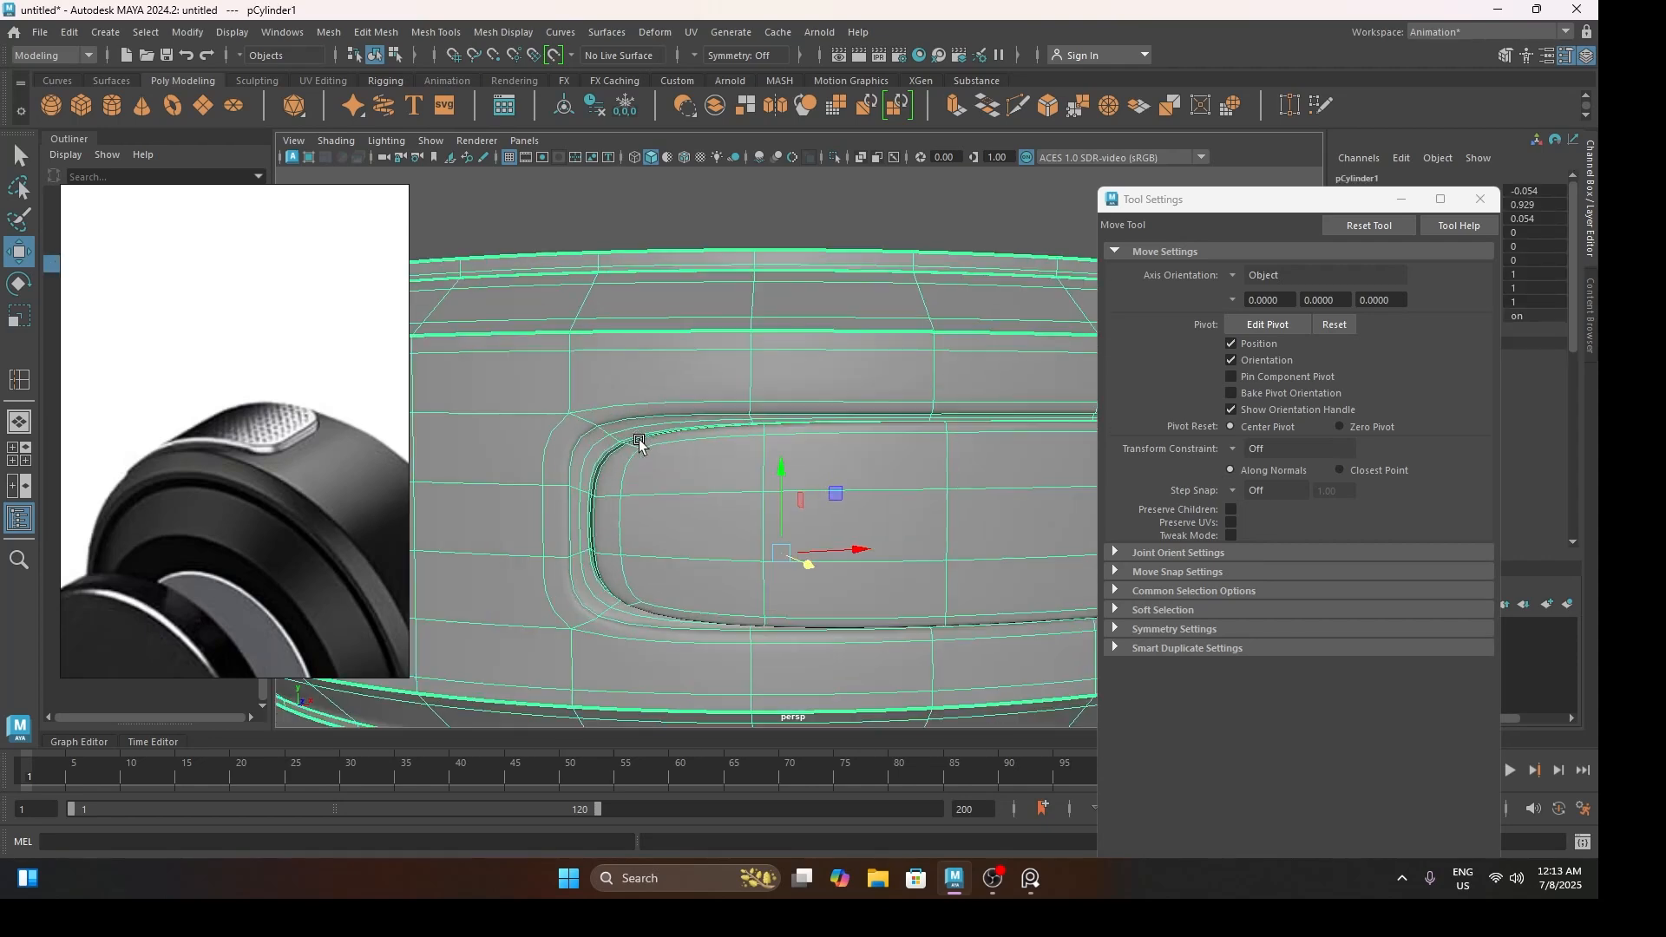
# Restore the body's unsmoothed display and switch to face selection at the raised panel
pyautogui.press('1')
pyautogui.keyDown('alt'); pyautogui.moveTo(609, 488); pyautogui.dragTo(709, 520); pyautogui.keyUp('alt')
pyautogui.press('space')
pyautogui.press('space')
pyautogui.moveTo(703, 360); pyautogui.dragTo(706, 409, button='right')
pyautogui.click(704, 508)
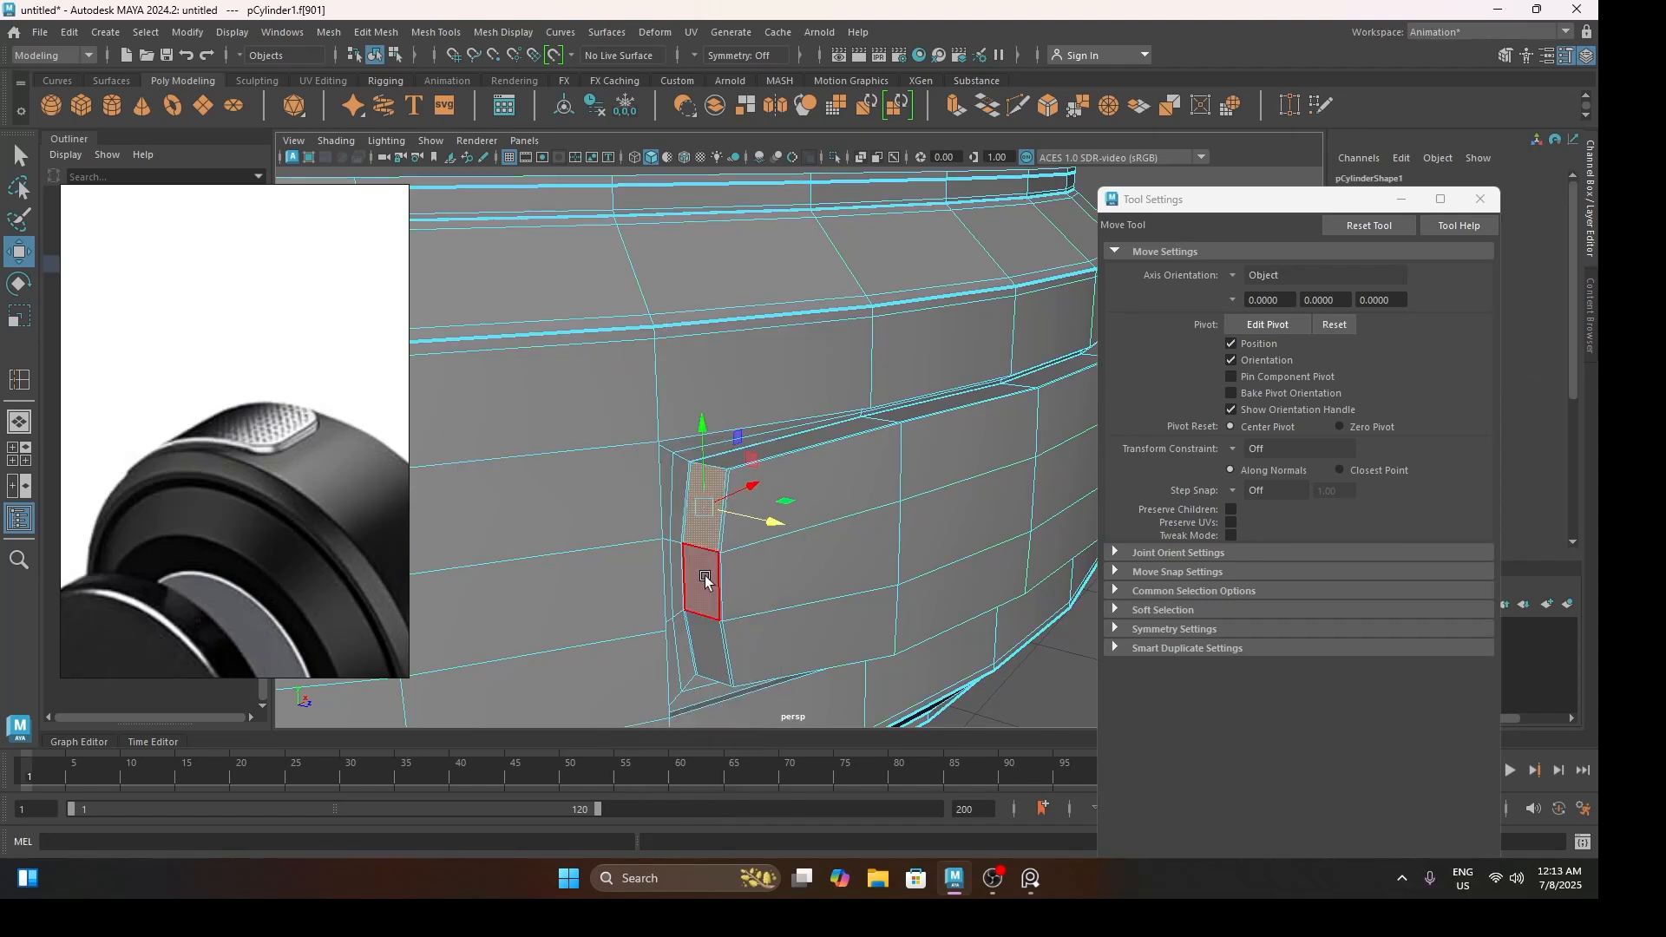
pyautogui.scroll(-3, 784, 558)
pyautogui.keyDown('alt'); pyautogui.moveTo(785, 558); pyautogui.dragTo(688, 560); pyautogui.keyUp('alt')
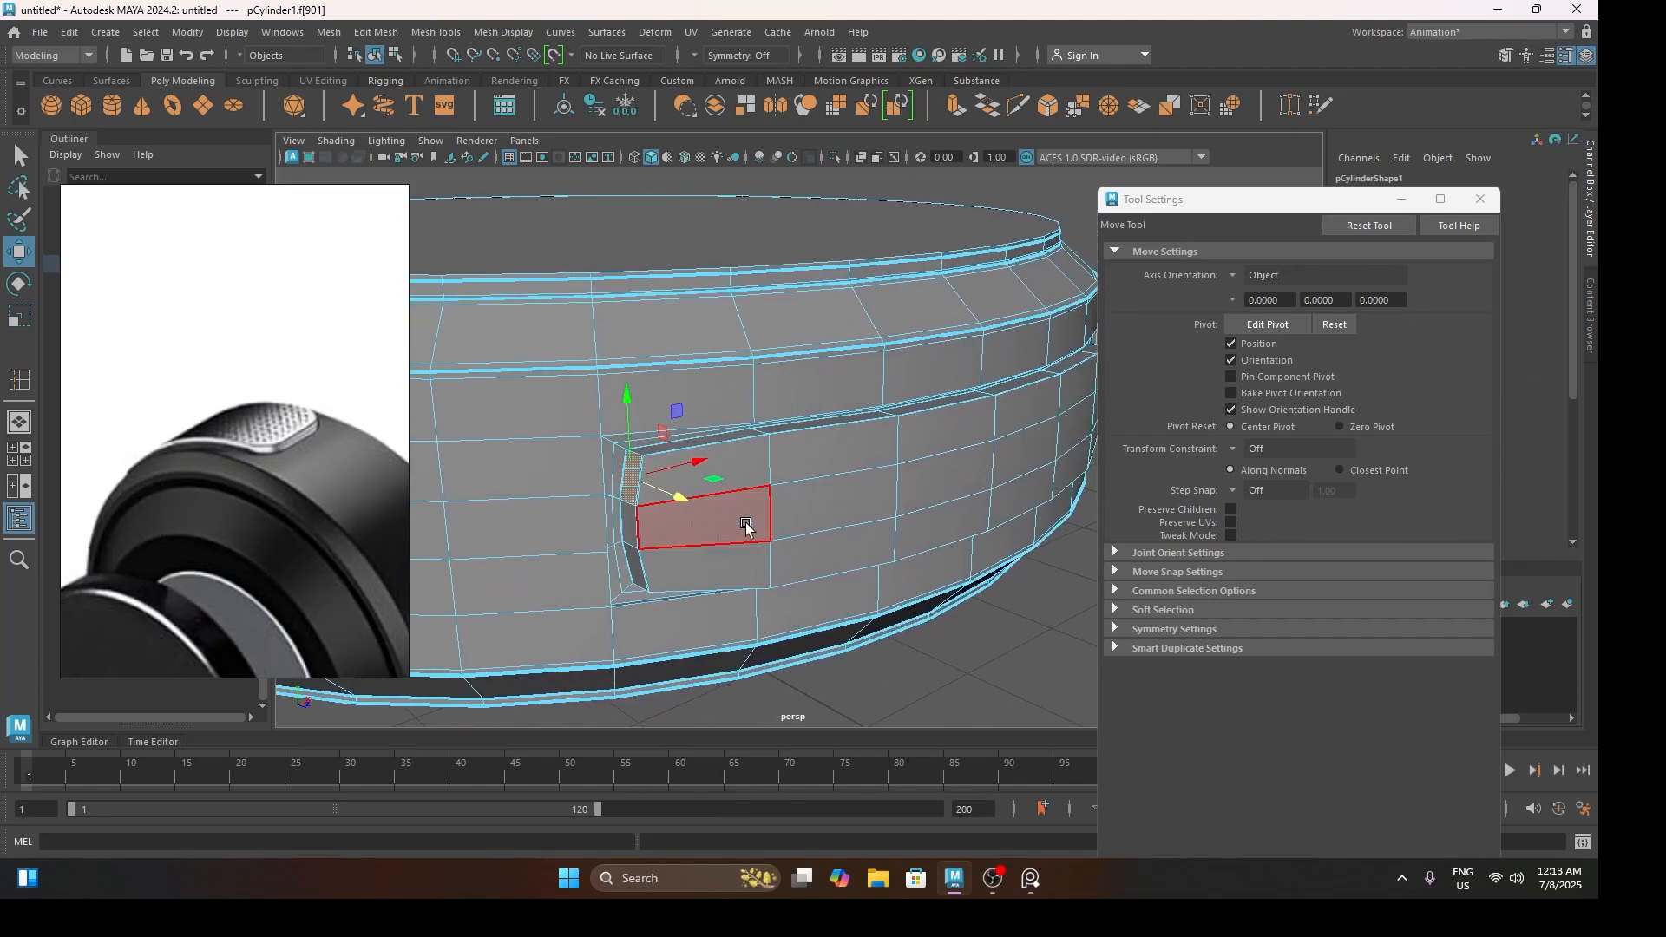
# Select three faces in the raised panel's middle row and grow the selection to its full front
pyautogui.click(852, 512)
pyautogui.keyDown('shift'); pyautogui.click(944, 490); pyautogui.keyUp('shift')
pyautogui.keyDown('shift'); pyautogui.click(1043, 467); pyautogui.keyUp('shift')
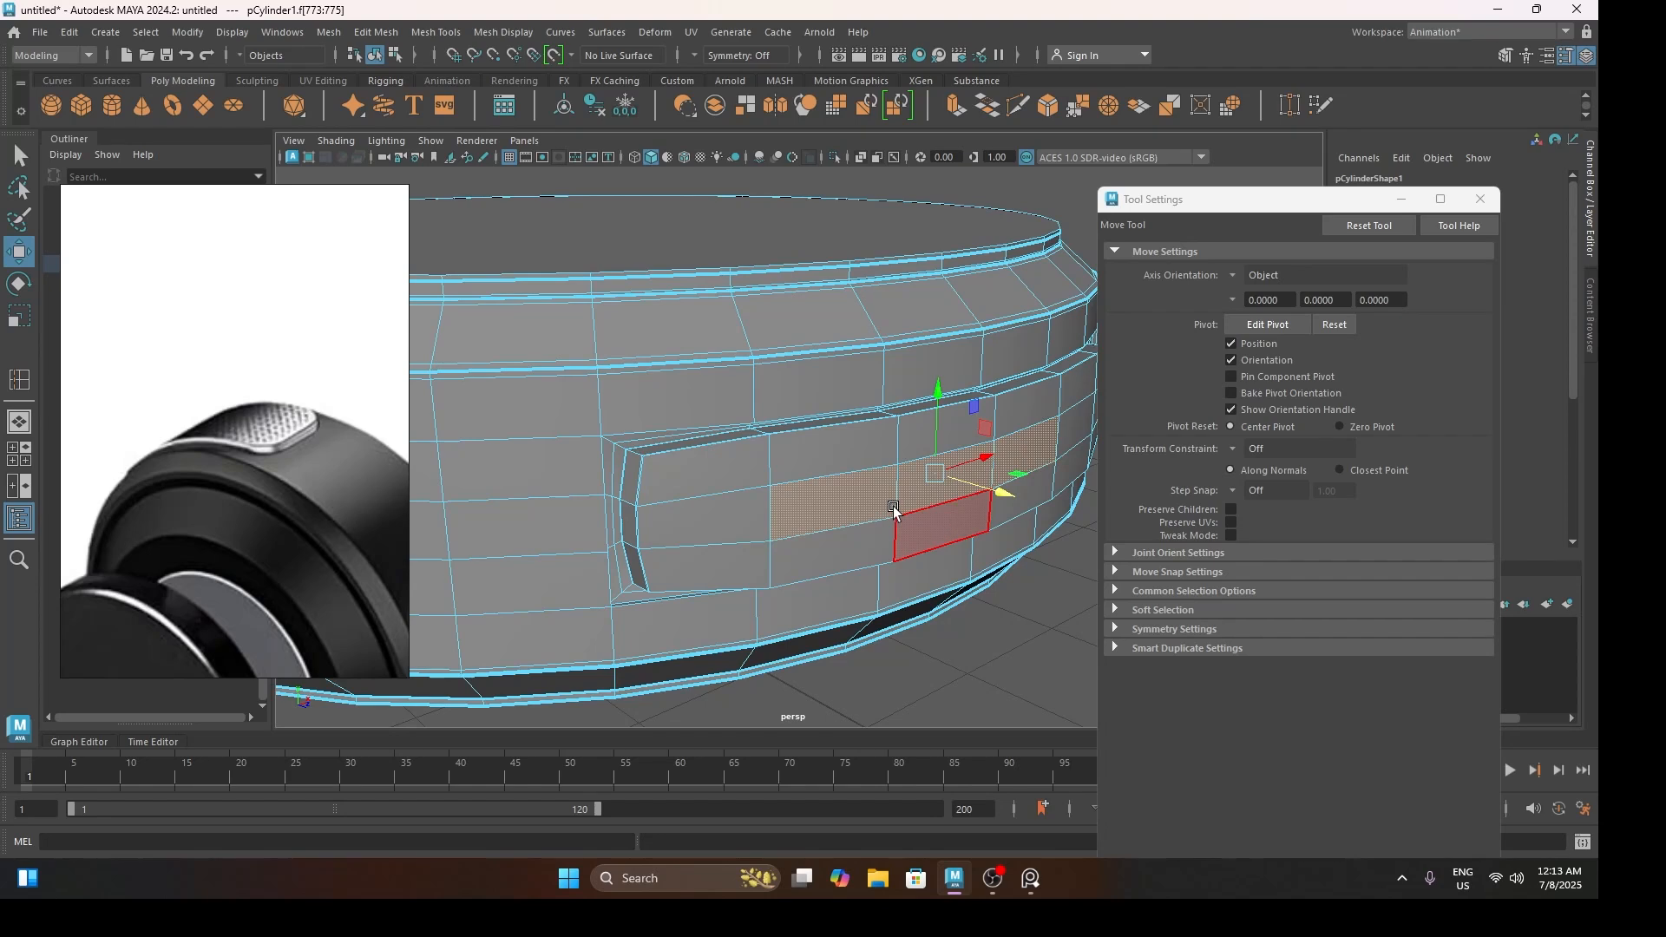
pyautogui.keyDown('alt'); pyautogui.moveTo(893, 506); pyautogui.dragTo(814, 510); pyautogui.keyUp('alt')
pyautogui.hotkey('shift', '.')
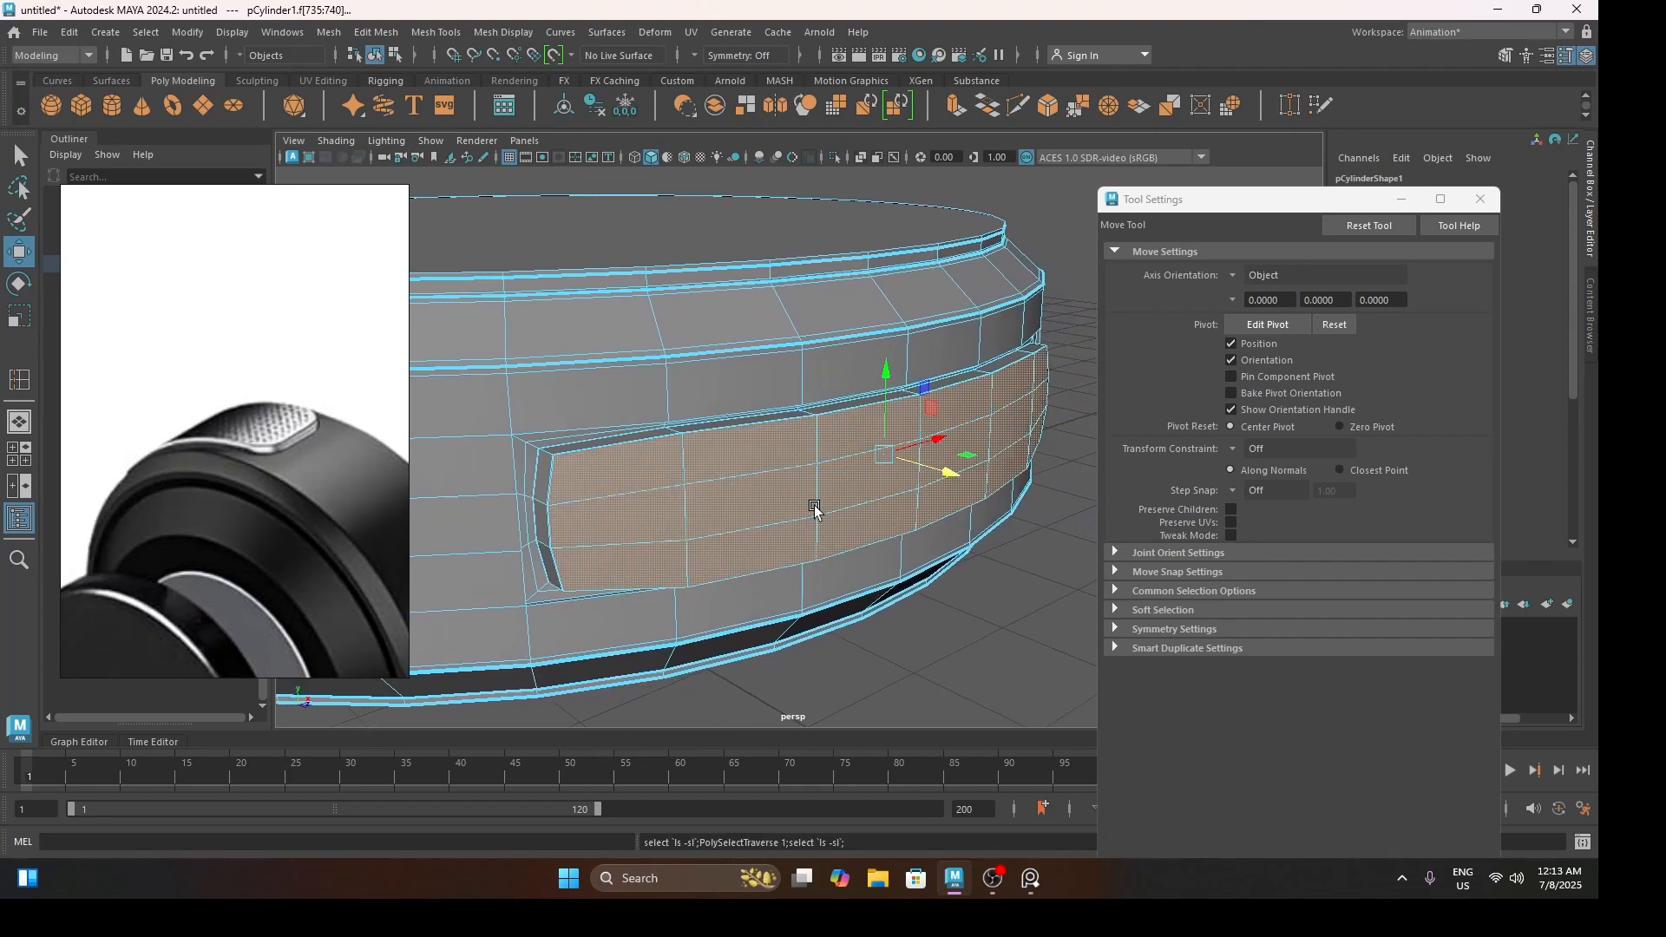
# Scale and nudge the raised panel's front faces, then shrink the selection and scale the inner faces
pyautogui.keyDown('alt'); pyautogui.moveTo(814, 510); pyautogui.dragTo(731, 501); pyautogui.keyUp('alt')
pyautogui.press('r')
pyautogui.moveTo(1005, 474); pyautogui.dragTo(1034, 498)
pyautogui.press('w')
pyautogui.moveTo(904, 414); pyautogui.dragTo(904, 409)
pyautogui.hotkey('shift', ',')
pyautogui.press('r')
pyautogui.keyDown('alt'); pyautogui.moveTo(781, 521); pyautogui.dragTo(703, 451); pyautogui.keyUp('alt')
pyautogui.moveTo(972, 460); pyautogui.dragTo(983, 454)
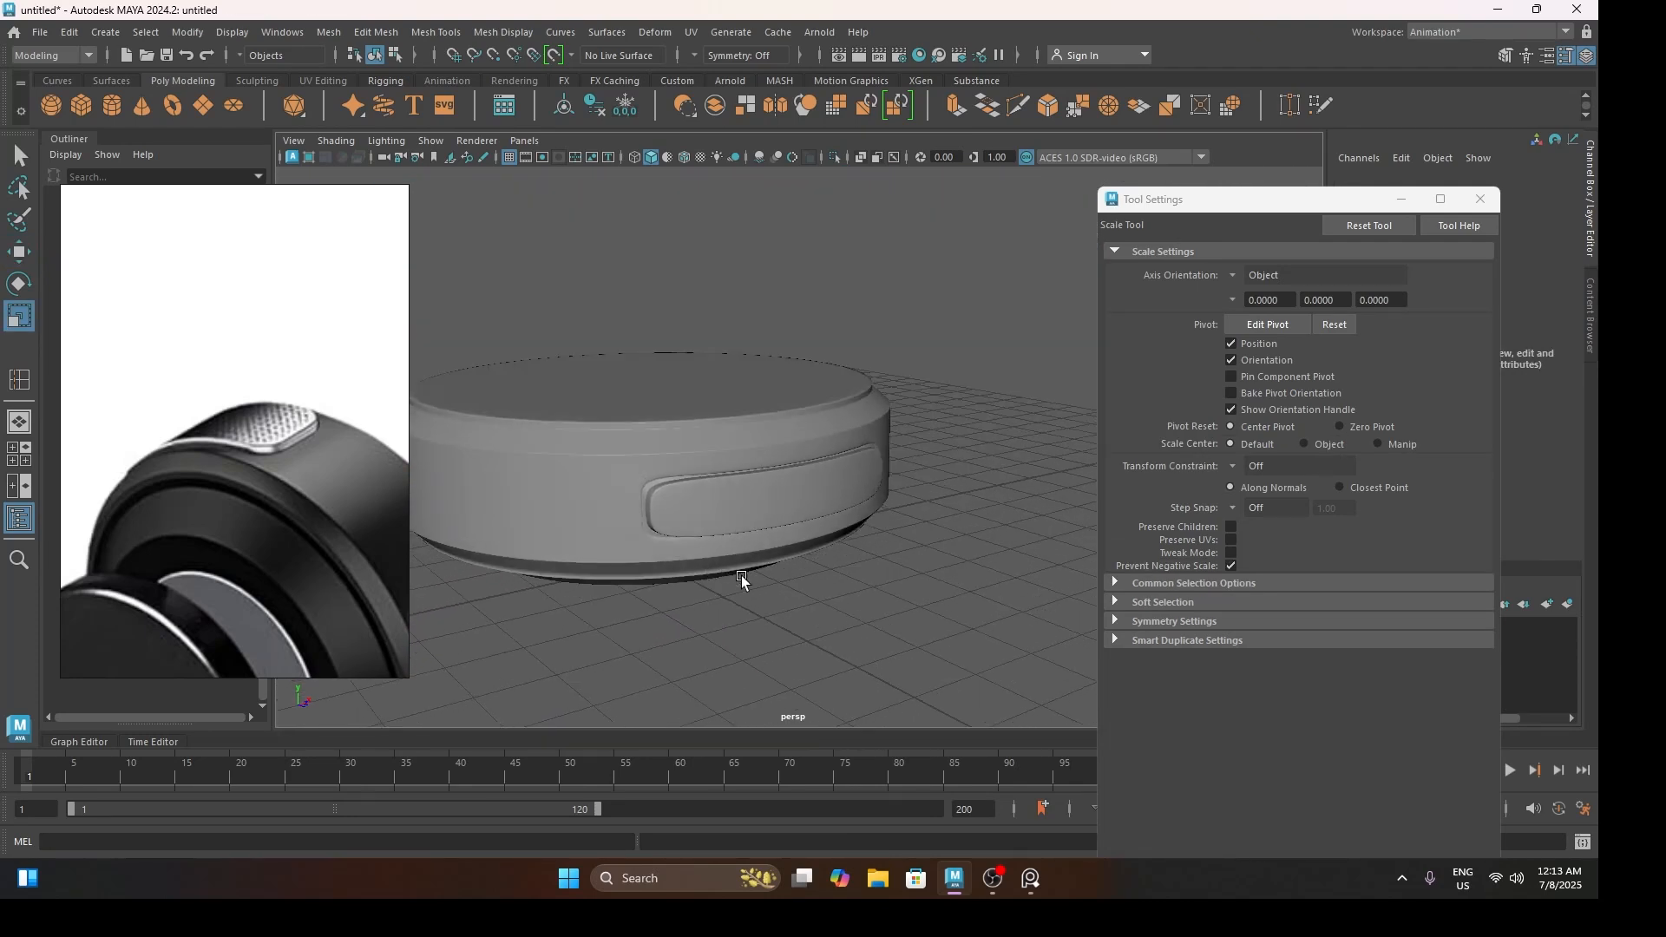
# Examine the yellow side button in the PureRef reference and switch the body to face selection at its side wall
pyautogui.scroll(-2, 694, 572)
pyautogui.keyDown('alt'); pyautogui.moveTo(656, 572); pyautogui.dragTo(736, 623); pyautogui.keyUp('alt')
pyautogui.scroll(-3, 769, 591)
pyautogui.scroll(-2, 377, 584)
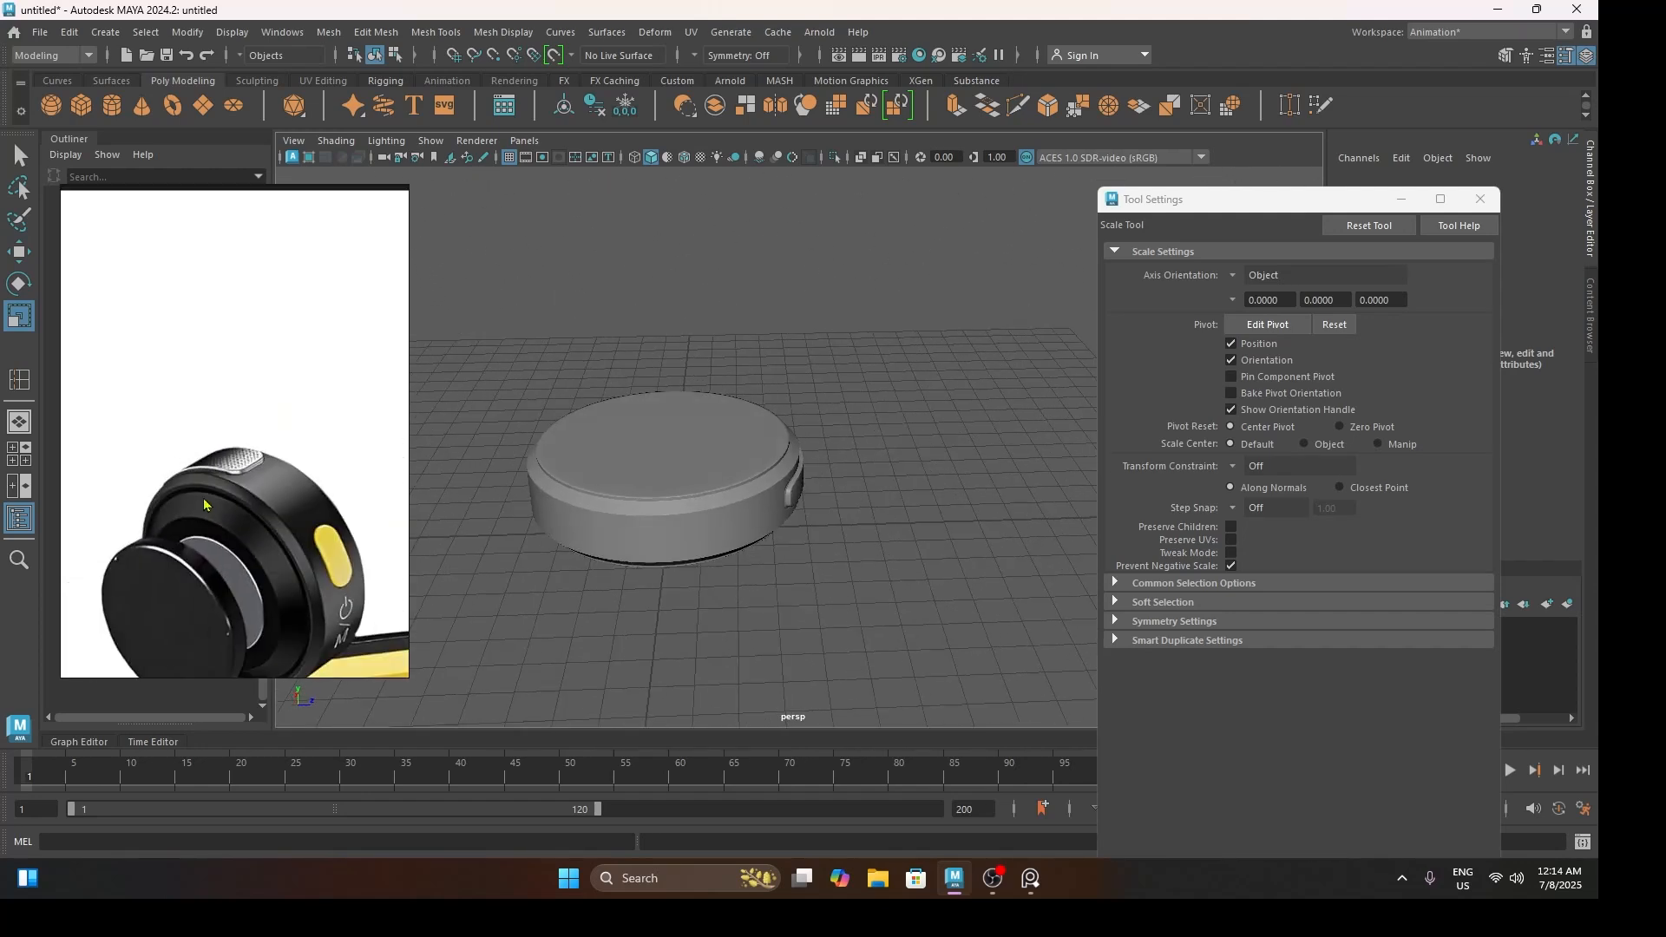
pyautogui.scroll(3, 190, 492)
pyautogui.scroll(1, 190, 492)
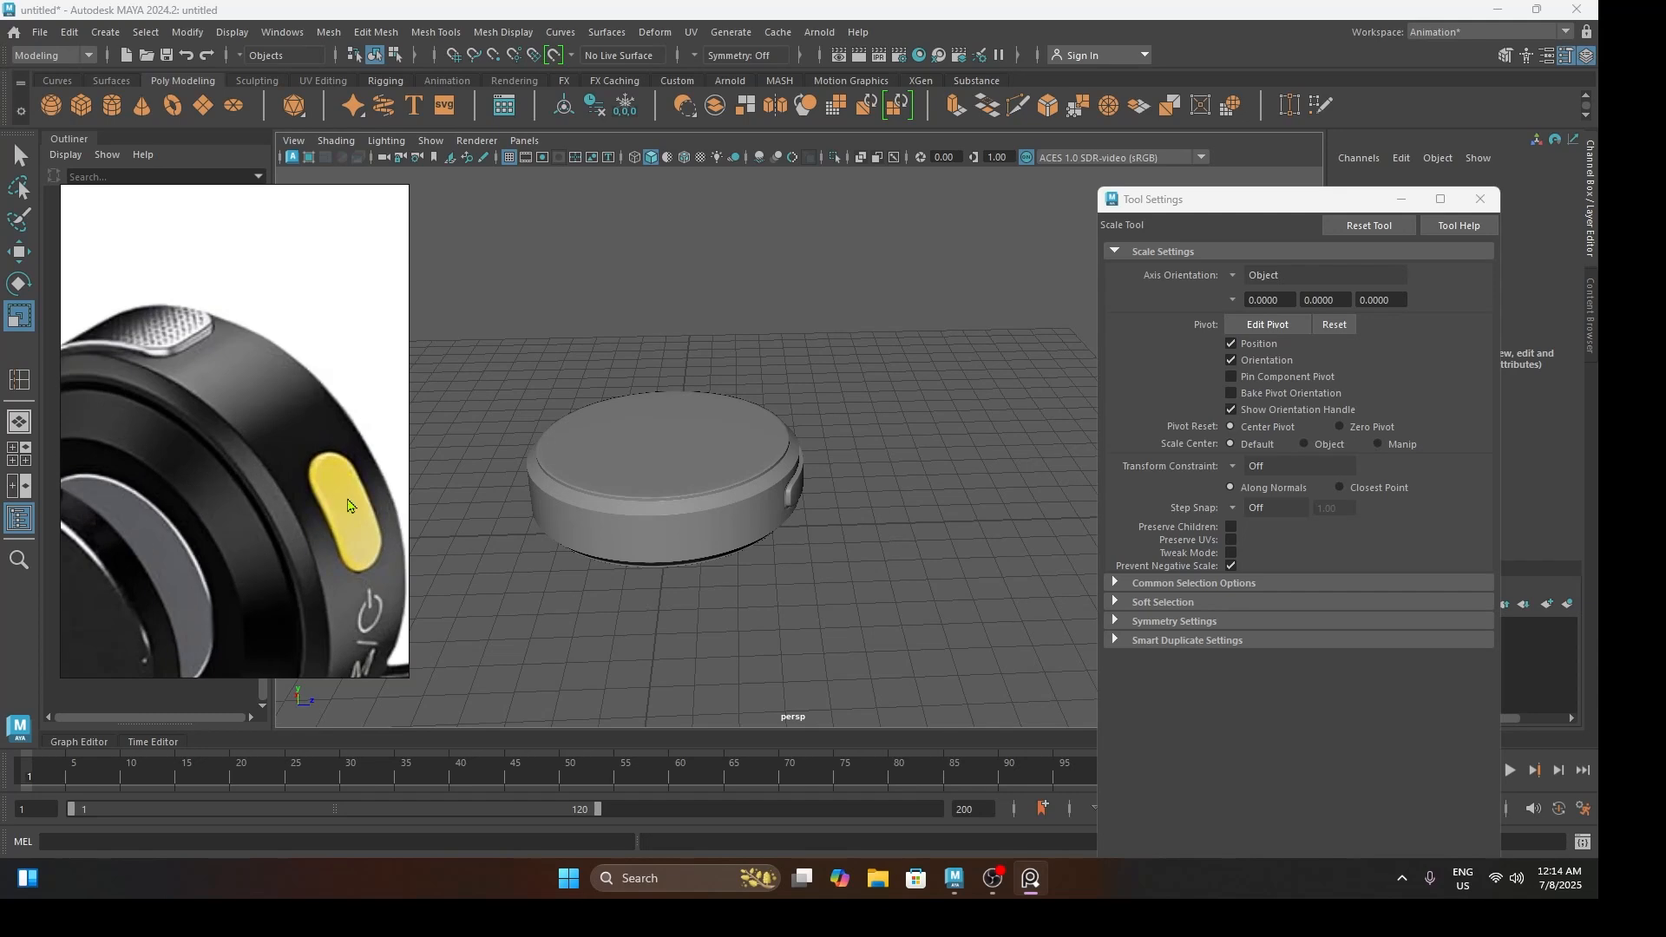
pyautogui.click(667, 538)
pyautogui.keyDown('alt'); pyautogui.moveTo(660, 553); pyautogui.dragTo(564, 520); pyautogui.keyUp('alt')
pyautogui.scroll(3, 538, 508)
pyautogui.moveTo(507, 484); pyautogui.dragTo(500, 519, button='right')
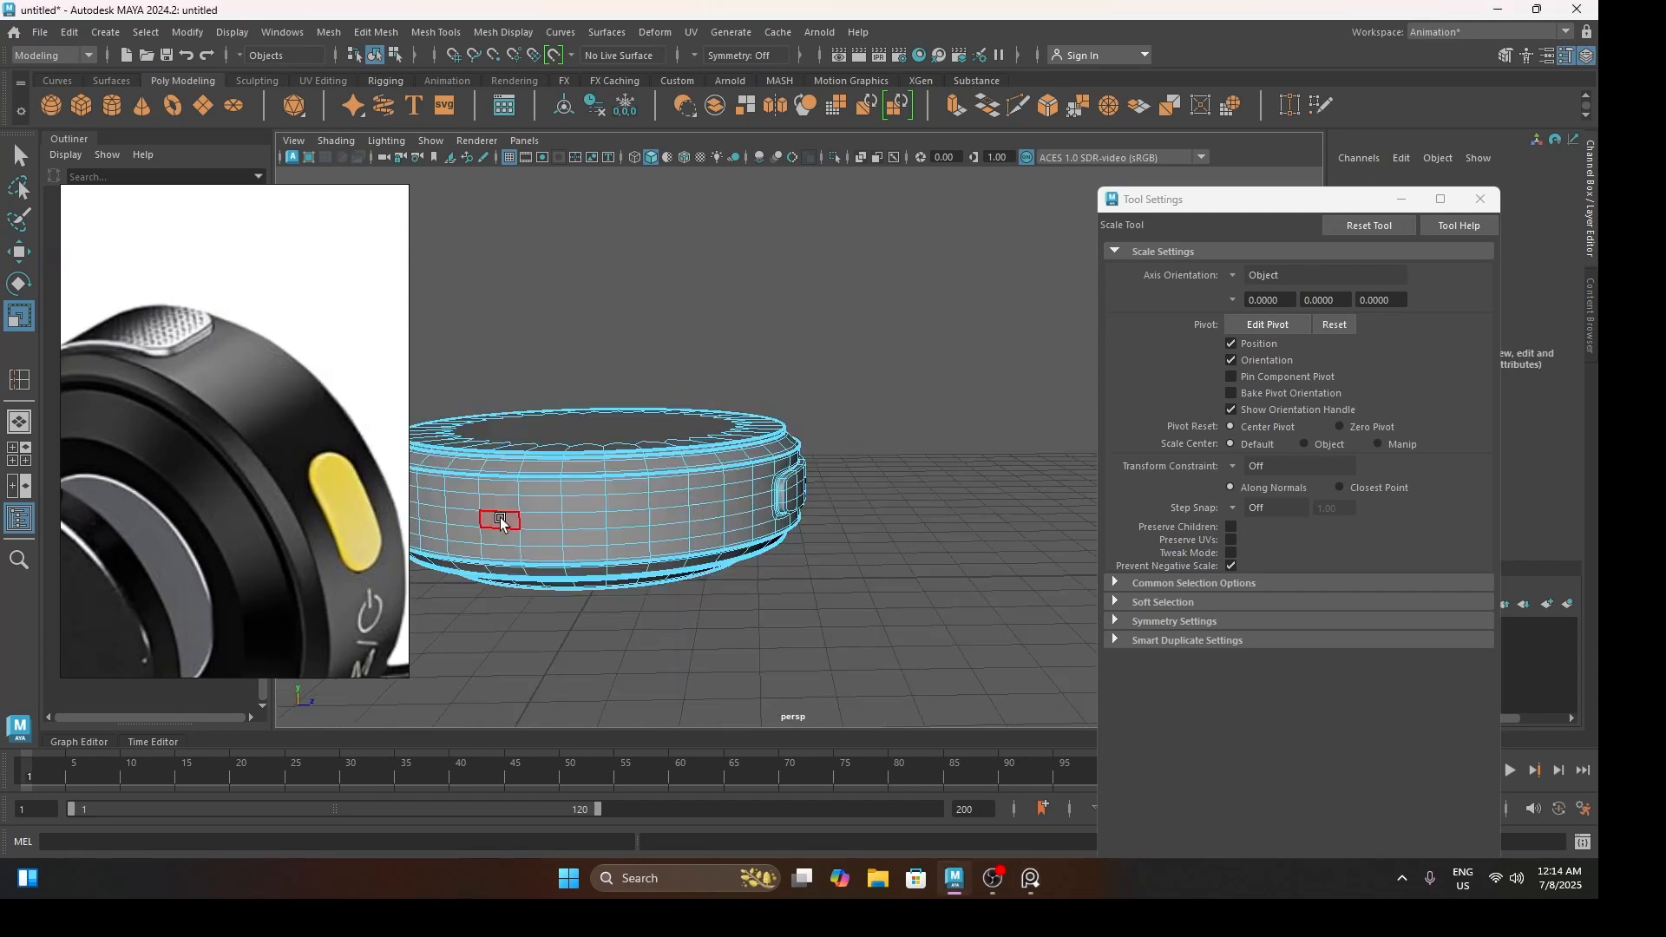
pyautogui.click(501, 520)
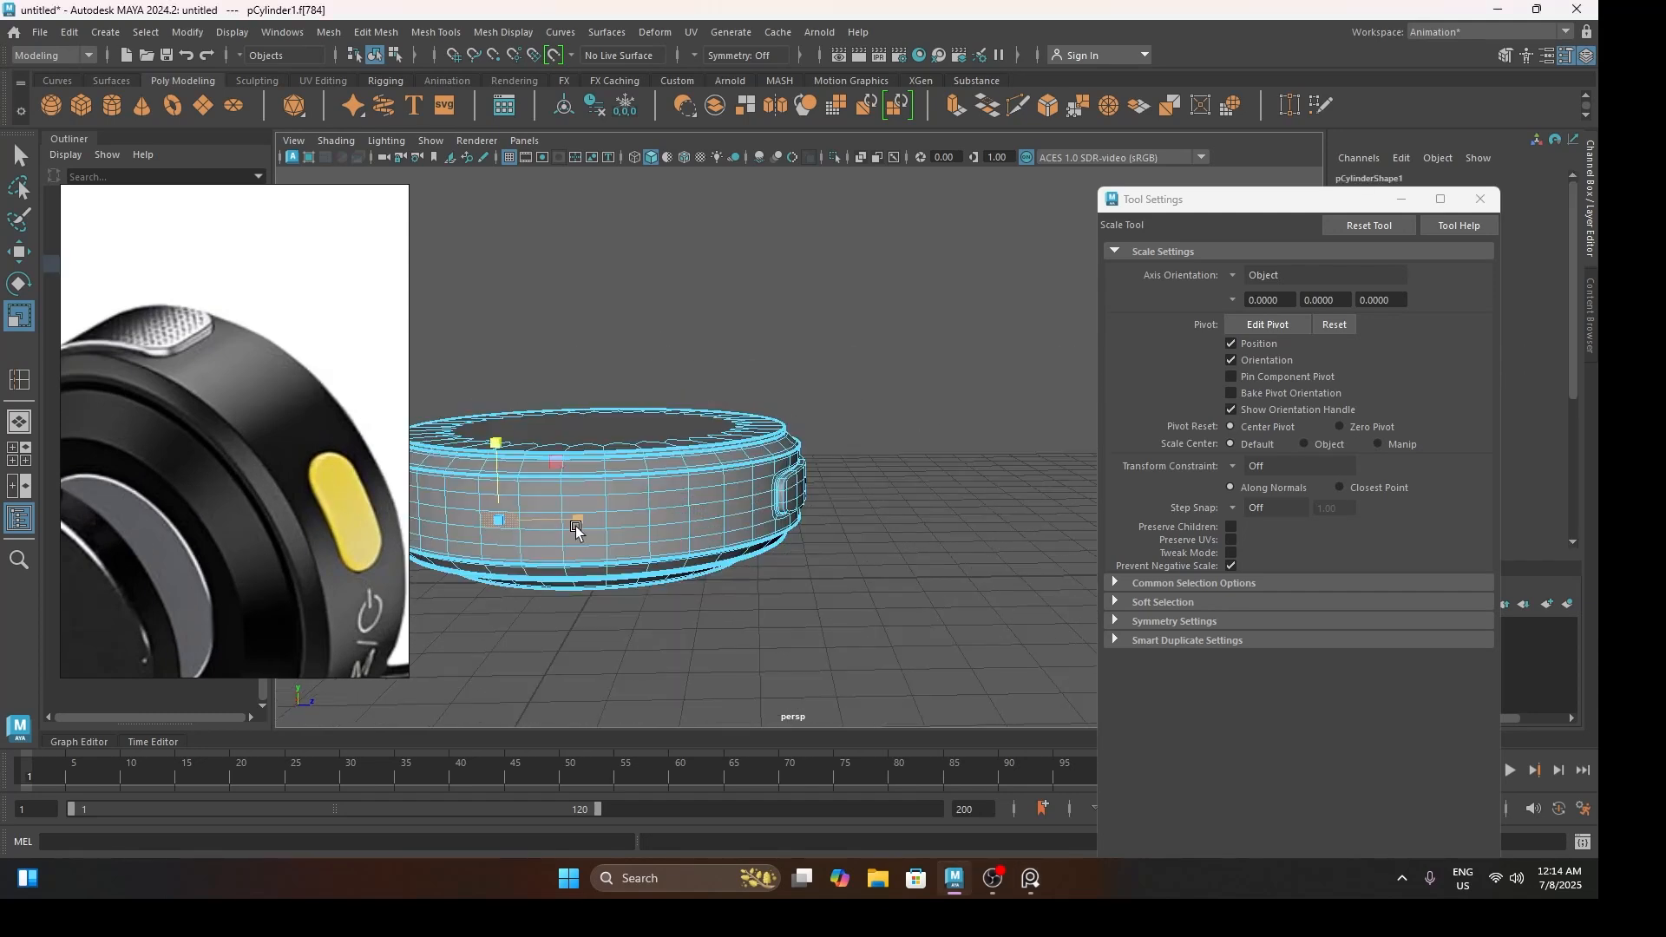
pyautogui.press('space')
pyautogui.moveTo(577, 531); pyautogui.dragTo(720, 569)
pyautogui.keyDown('alt'); pyautogui.moveTo(769, 501); pyautogui.dragTo(711, 597, button='middle'); pyautogui.keyUp('alt')
pyautogui.scroll(4, 727, 530)
pyautogui.click(727, 475)
pyautogui.click(666, 539)
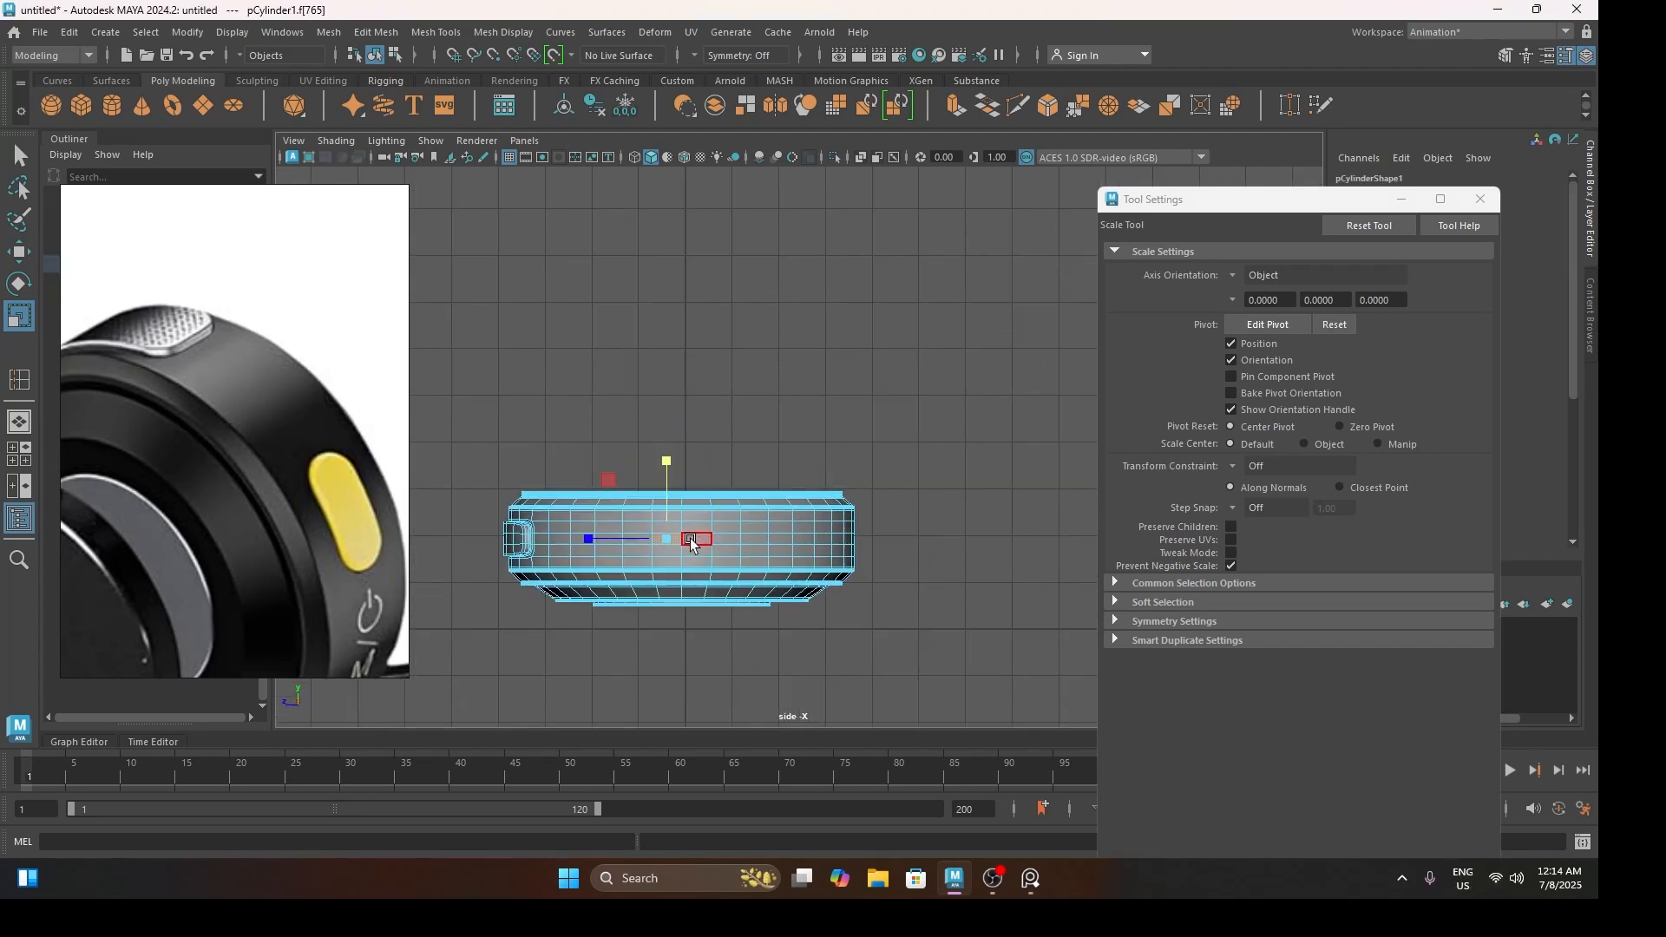
pyautogui.scroll(1, 691, 543)
pyautogui.keyDown('shift'); pyautogui.click(684, 558); pyautogui.keyUp('shift')
pyautogui.keyDown('shift'); pyautogui.click(704, 563); pyautogui.keyUp('shift')
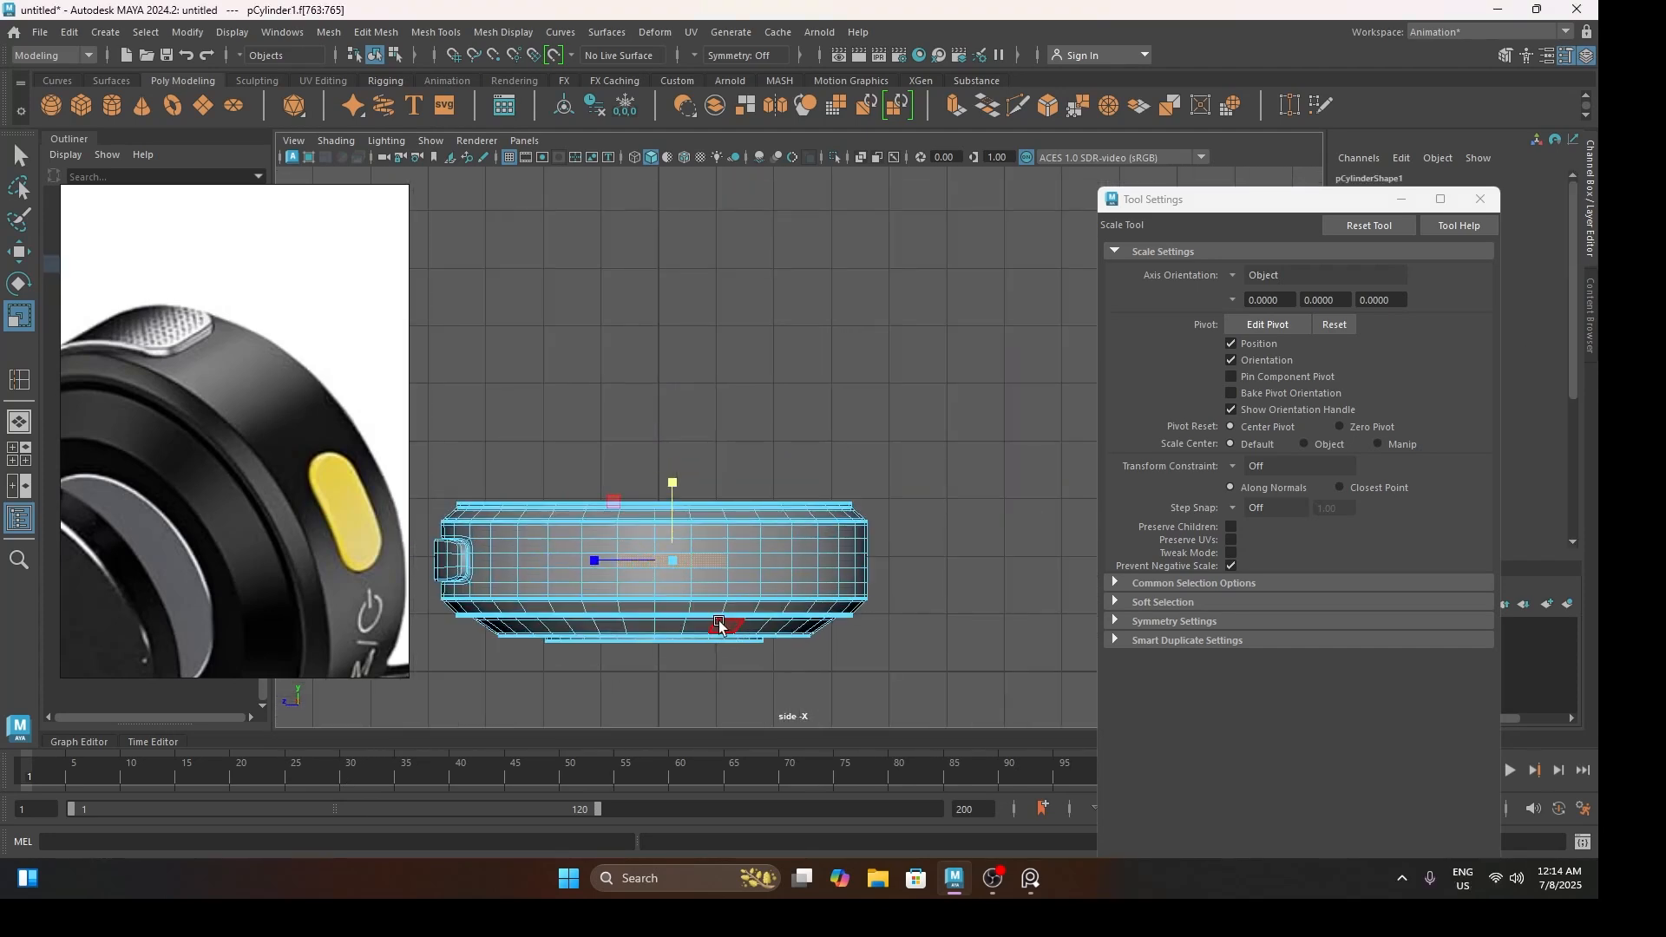
# Select three adjacent faces in the middle of the plain side wall in the perspective view and duplicate them
pyautogui.press('space')
pyautogui.moveTo(721, 625); pyautogui.dragTo(716, 607)
pyautogui.click(716, 610)
pyautogui.keyDown('shift'); pyautogui.click(675, 607); pyautogui.keyUp('shift')
pyautogui.keyDown('shift'); pyautogui.click(638, 605); pyautogui.keyUp('shift')
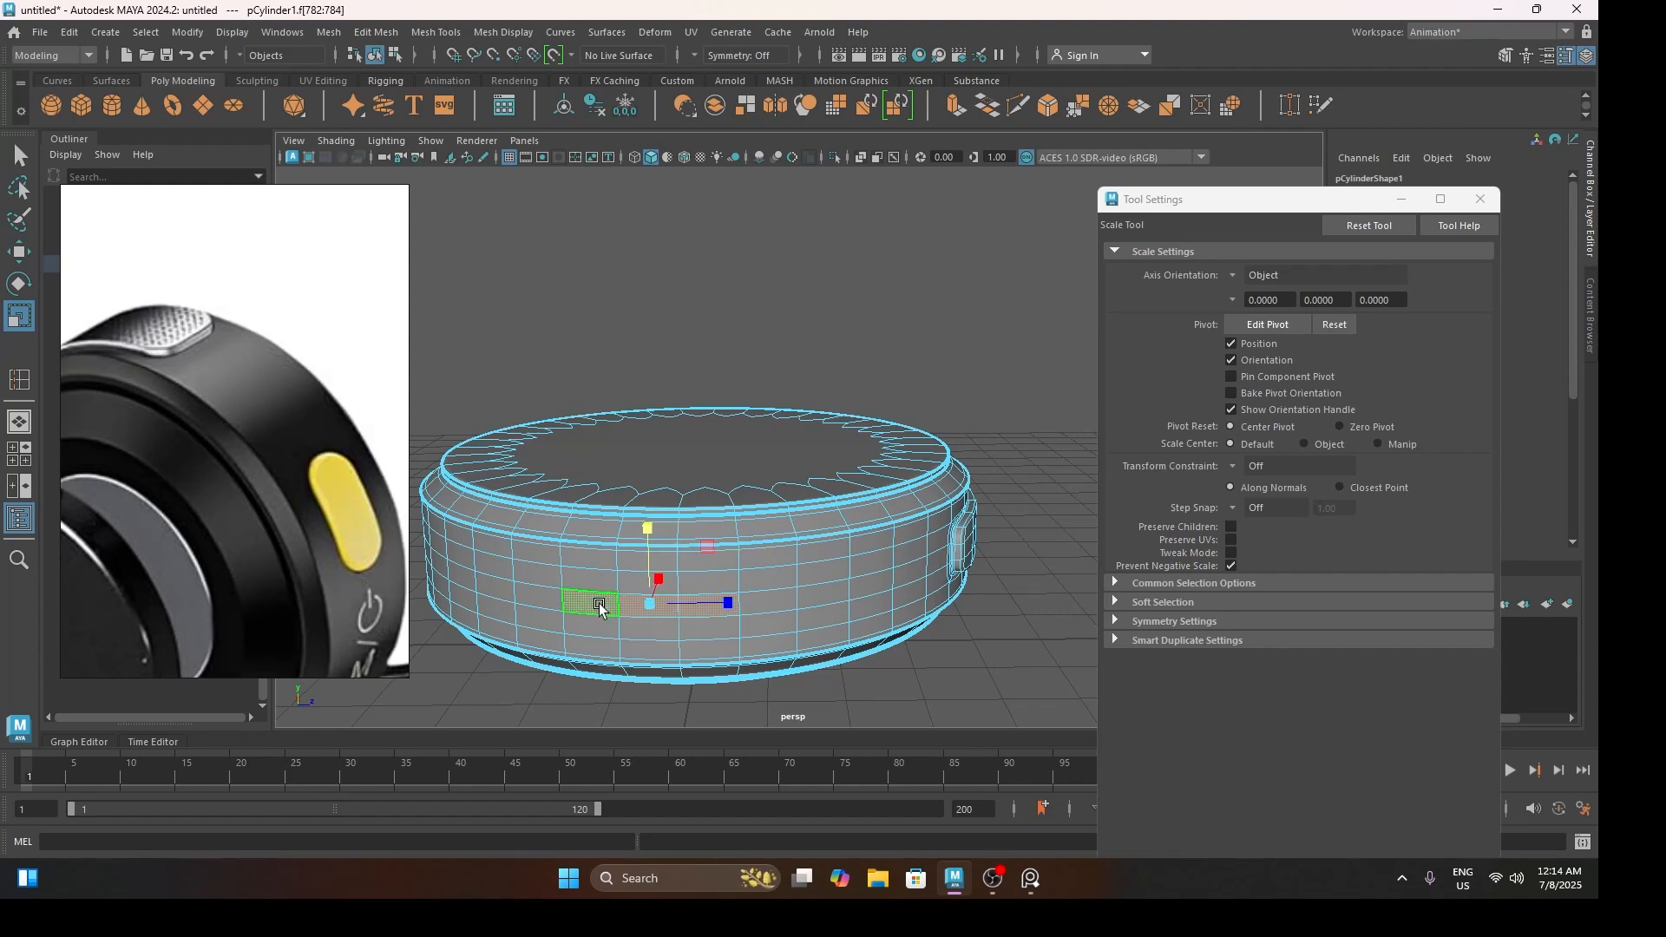
pyautogui.click(418, 35)
pyautogui.moveTo(376, 33)
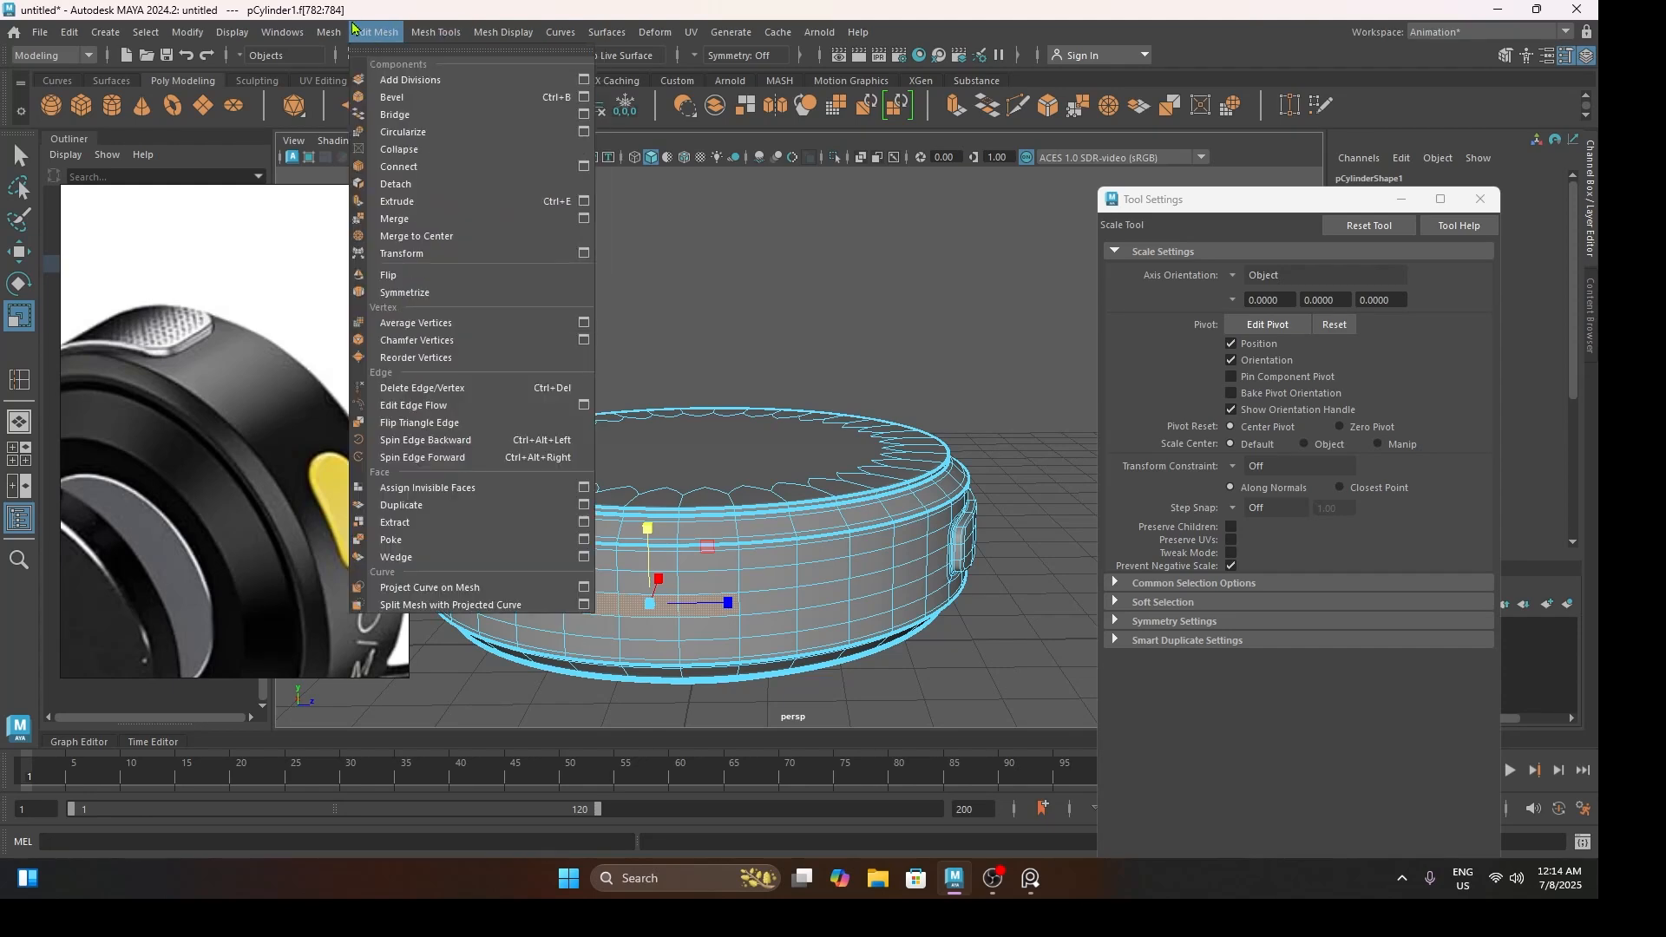
pyautogui.click(475, 511)
# Select the duplicated face strip in object selection and center its pivot
pyautogui.keyDown('alt'); pyautogui.moveTo(719, 660); pyautogui.dragTo(868, 729); pyautogui.keyUp('alt')
pyautogui.moveTo(886, 454)
pyautogui.mouseDown()
pyautogui.moveTo(930, 495)
pyautogui.moveTo(878, 476)
pyautogui.mouseUp()
pyautogui.press('w')
pyautogui.moveTo(707, 411); pyautogui.dragTo(807, 335, button='right')
pyautogui.click(850, 488)
pyautogui.click(820, 469)
pyautogui.keyDown('alt'); pyautogui.moveTo(784, 498); pyautogui.dragTo(786, 451); pyautogui.keyUp('alt')
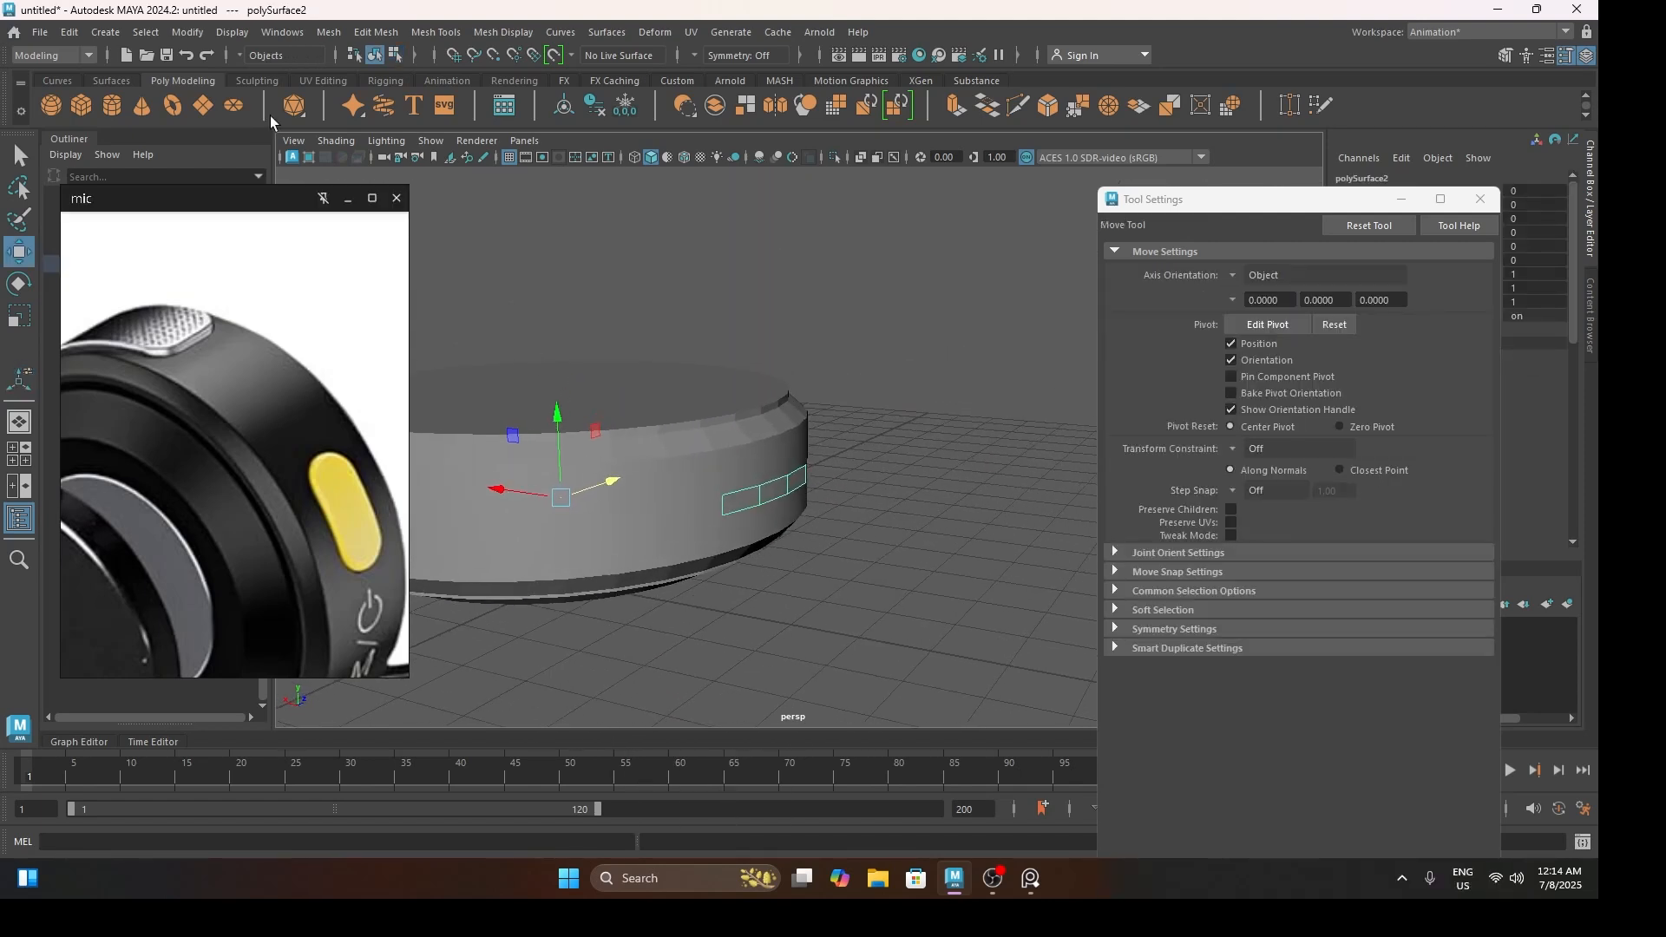
pyautogui.click(188, 32)
pyautogui.click(244, 163)
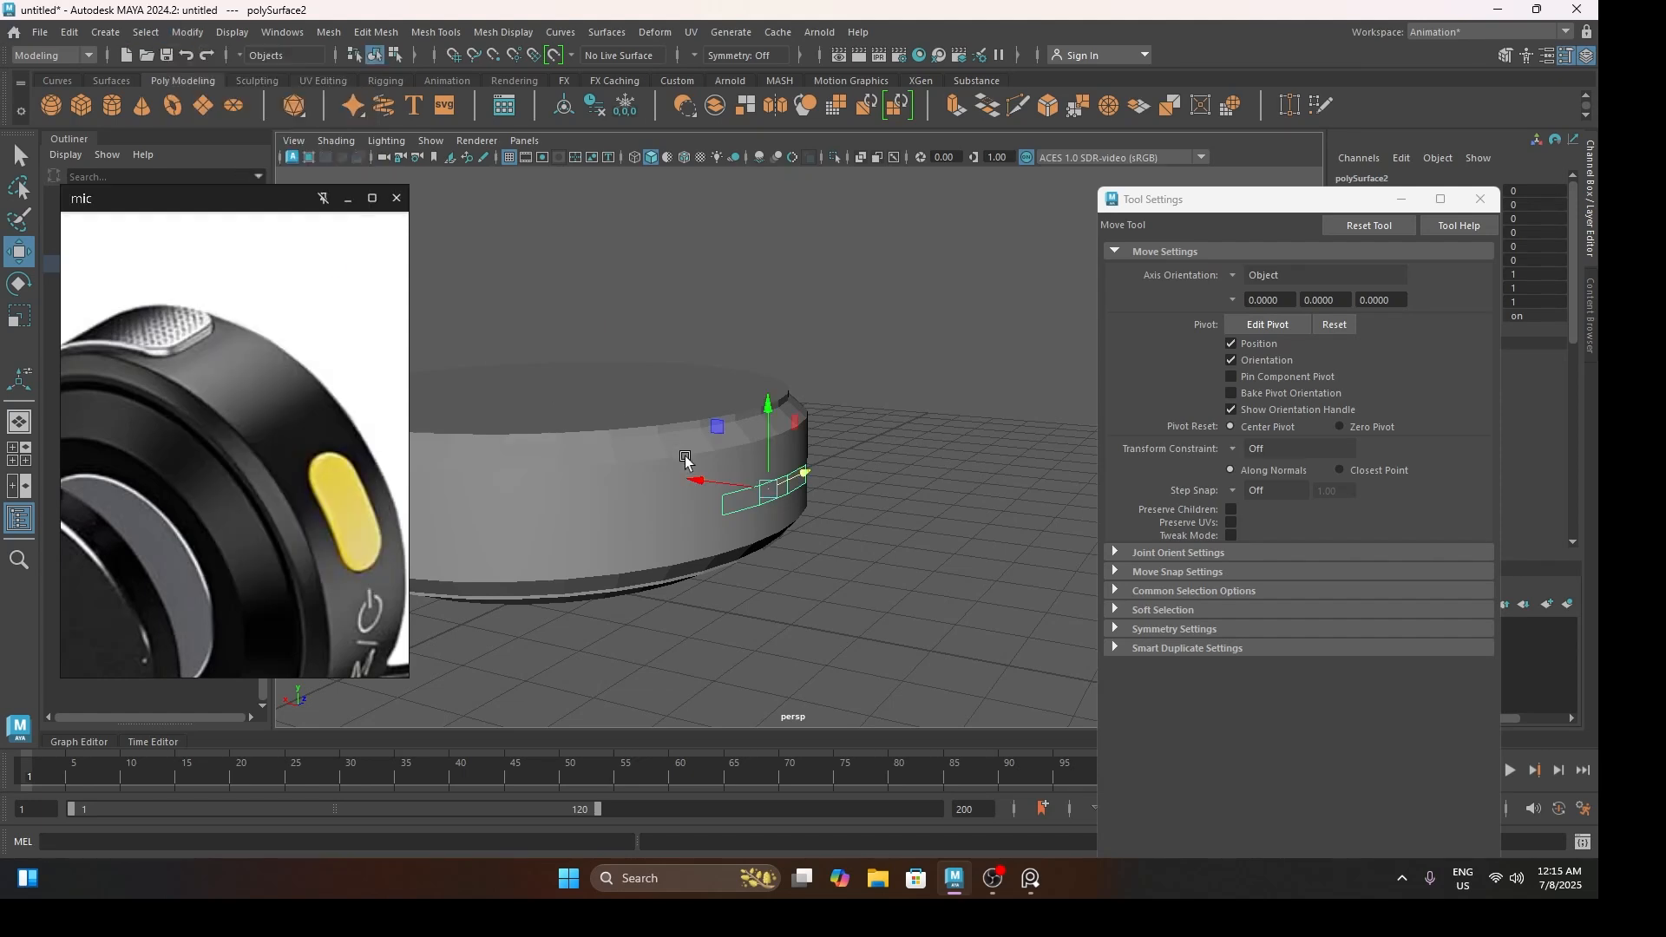
# Extrude the duplicated strip's three faces outward and scale the strip vertically to about 2.08
pyautogui.scroll(3, 691, 466)
pyautogui.moveTo(717, 373); pyautogui.dragTo(718, 406, button='right')
pyautogui.click(734, 602)
pyautogui.keyDown('shift'); pyautogui.click(778, 564); pyautogui.keyUp('shift')
pyautogui.keyDown('shift'); pyautogui.click(795, 562); pyautogui.keyUp('shift')
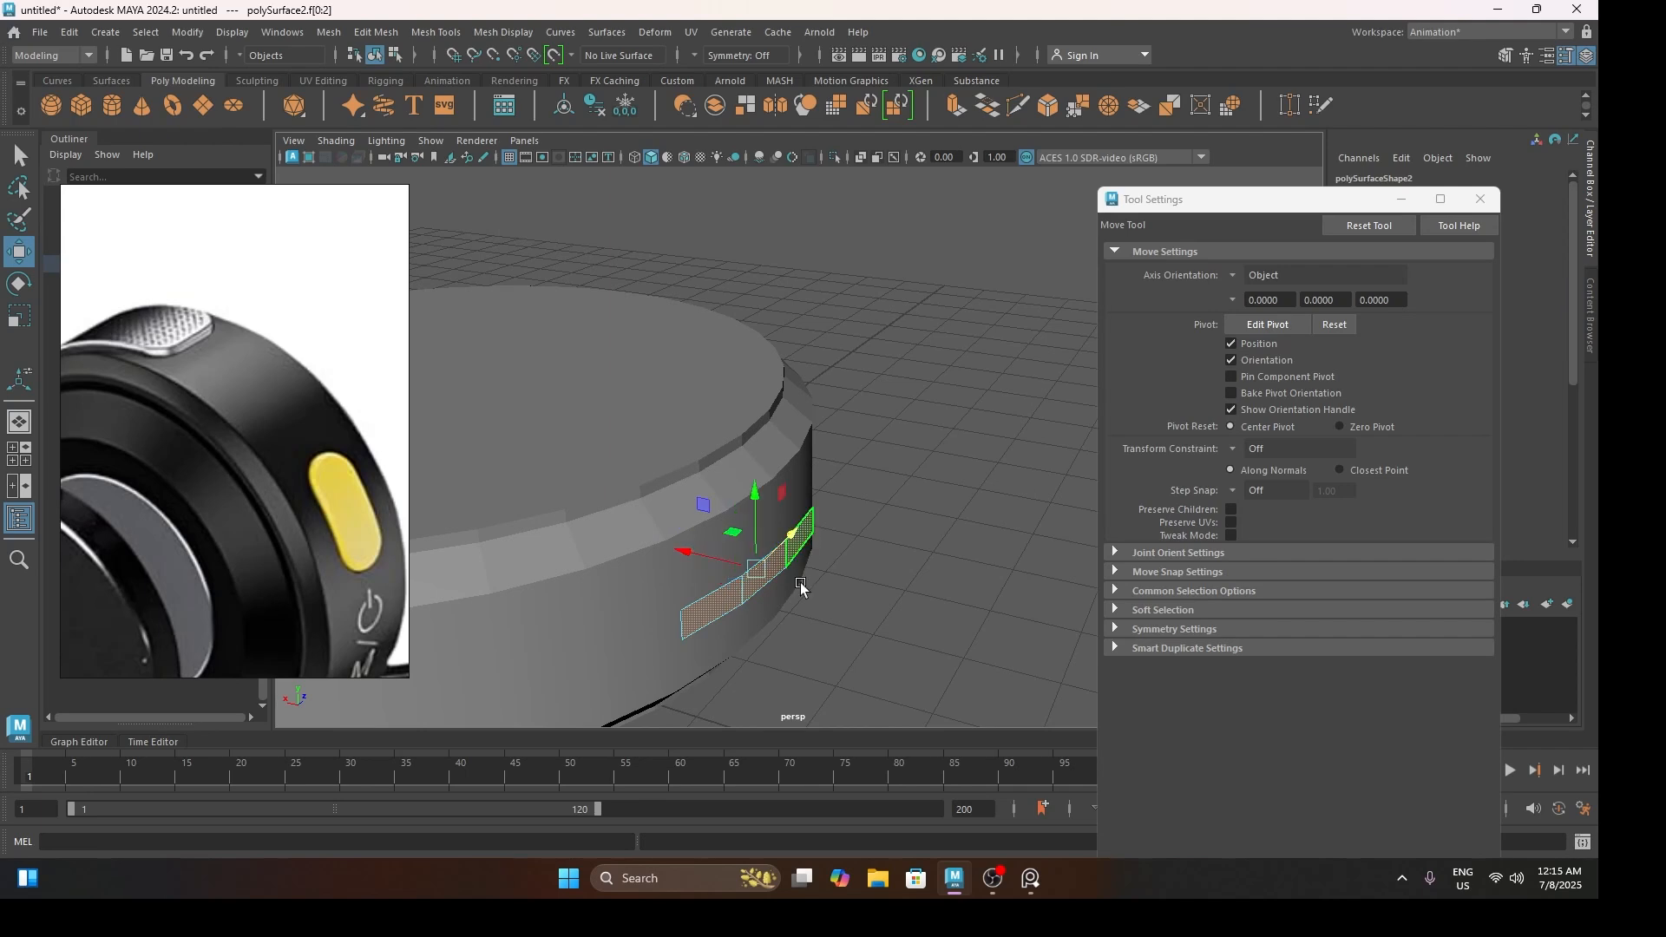
pyautogui.keyDown('shift'); pyautogui.moveTo(738, 560); pyautogui.dragTo(750, 565); pyautogui.keyUp('shift')
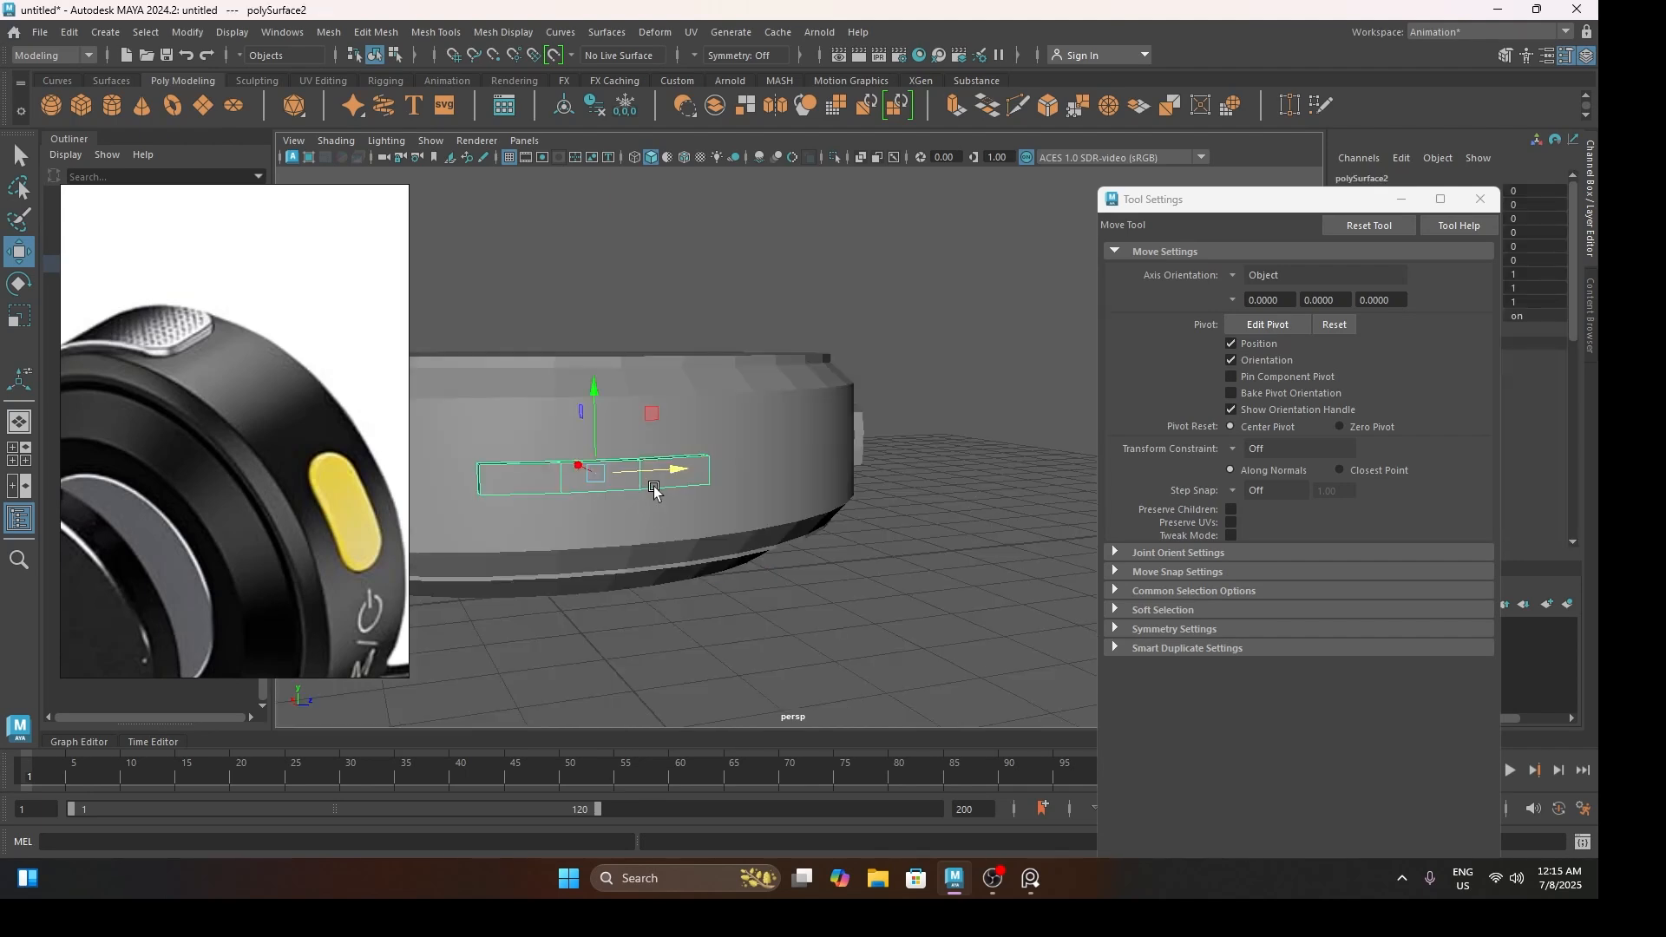
pyautogui.press('r')
pyautogui.moveTo(594, 386); pyautogui.dragTo(597, 310)
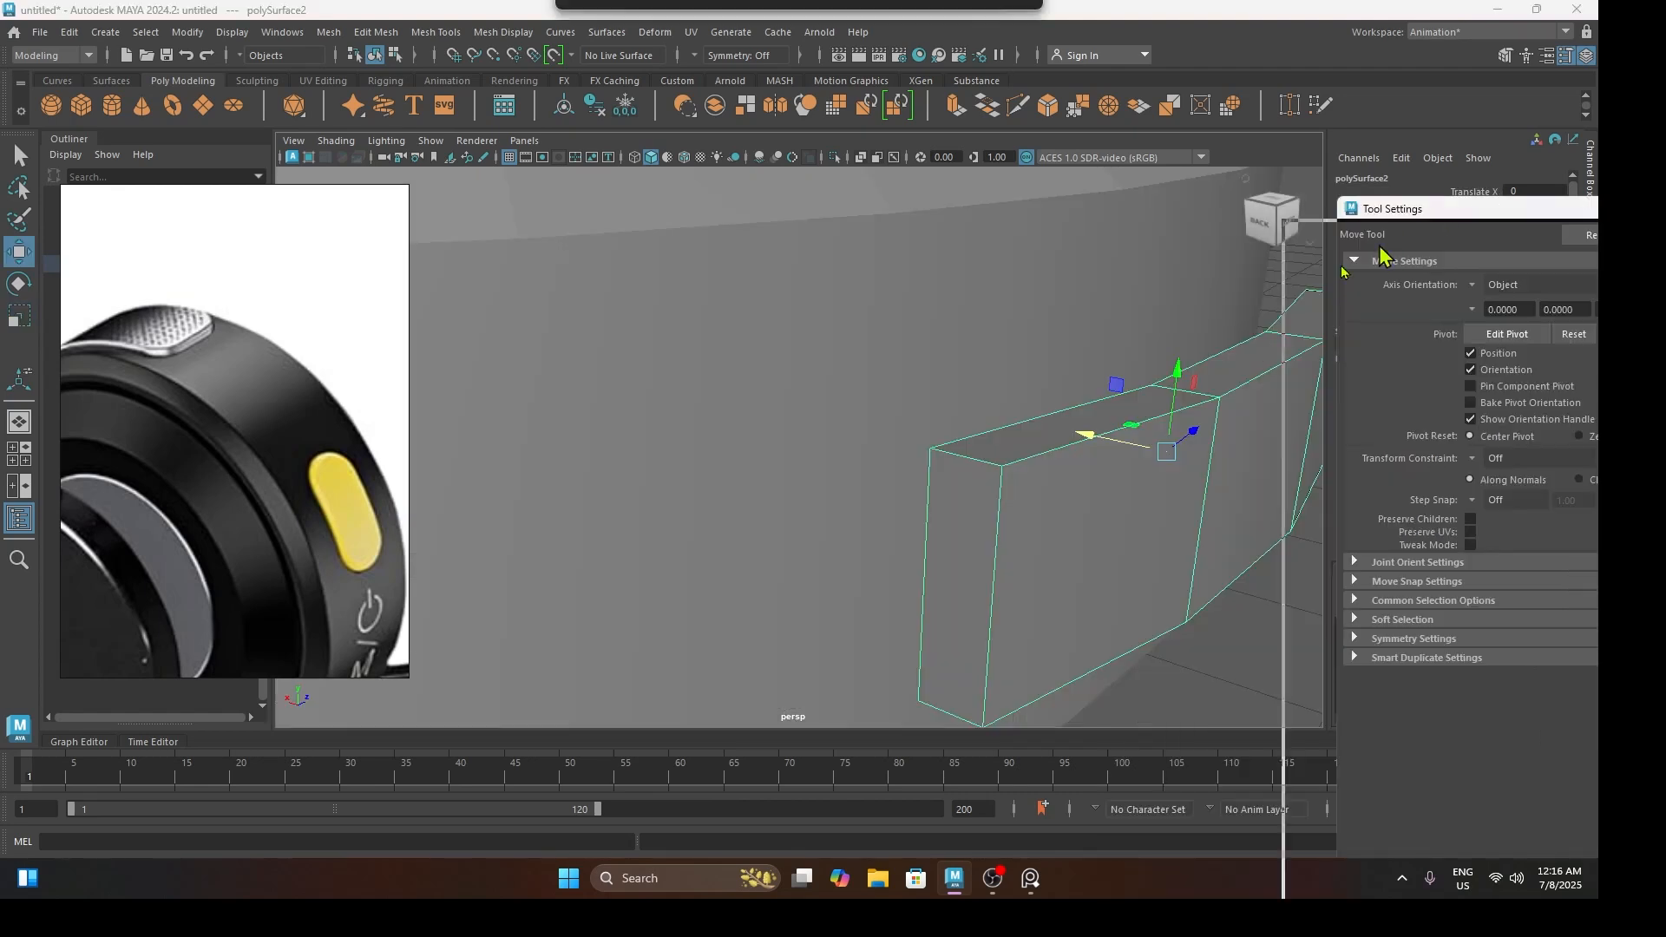
# Move the Tool Settings window aside and delete the construction history of the button strip and the body
pyautogui.moveTo(1358, 212); pyautogui.dragTo(362, 432)
pyautogui.scroll(-6, 1428, 408)
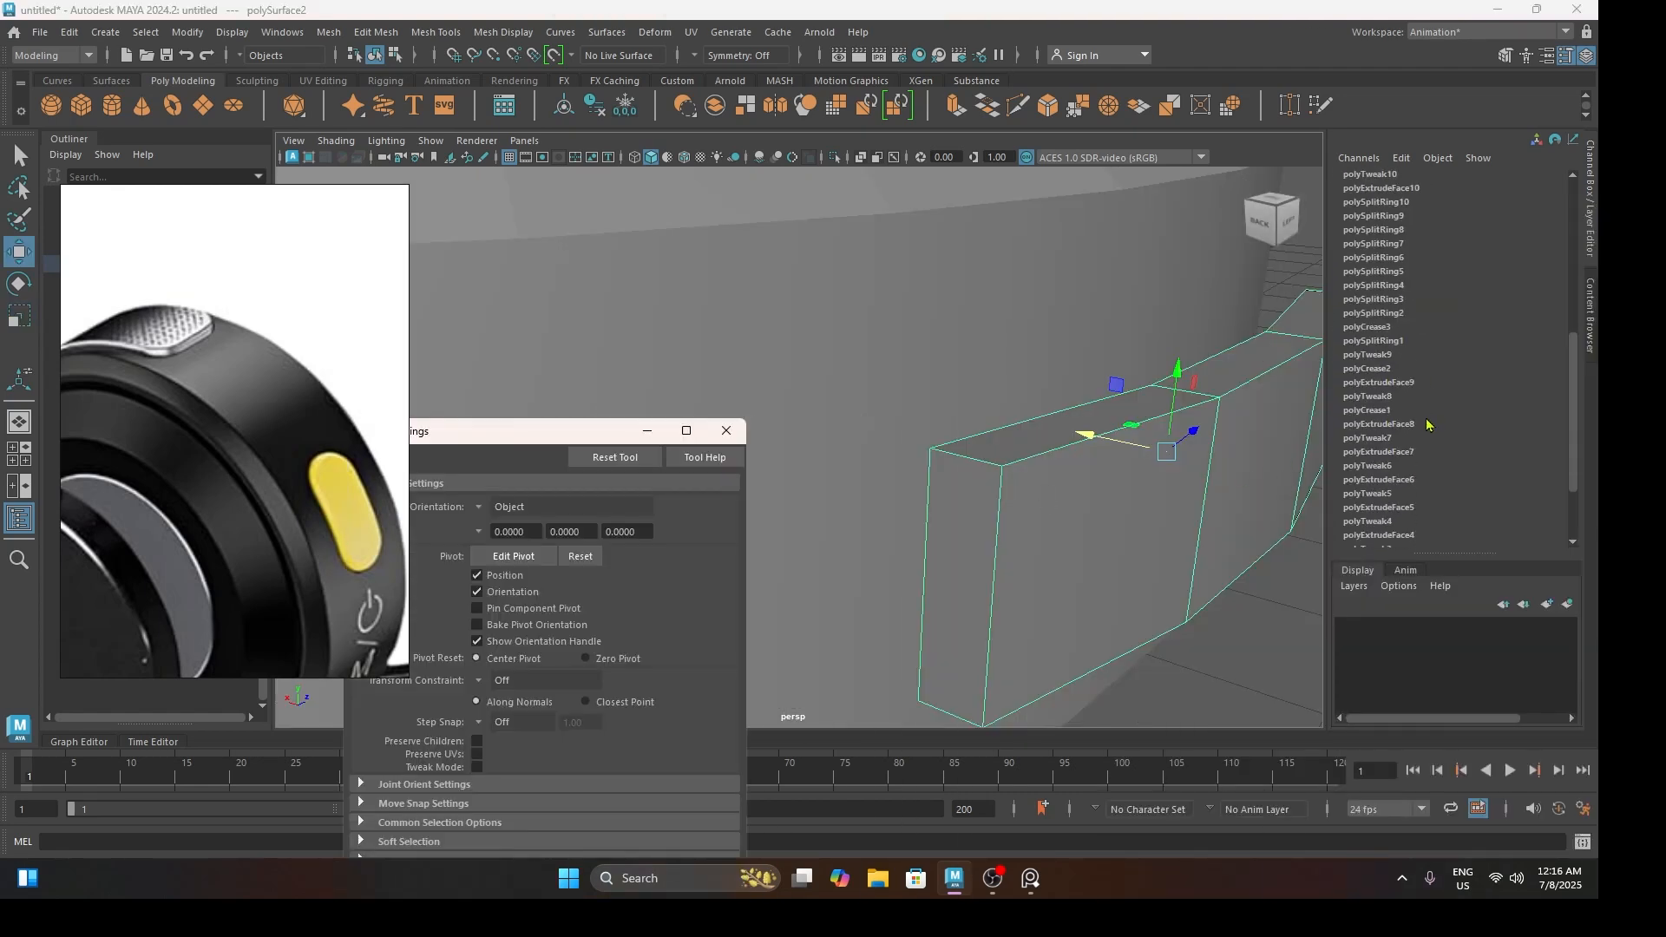
pyautogui.scroll(6, 1411, 425)
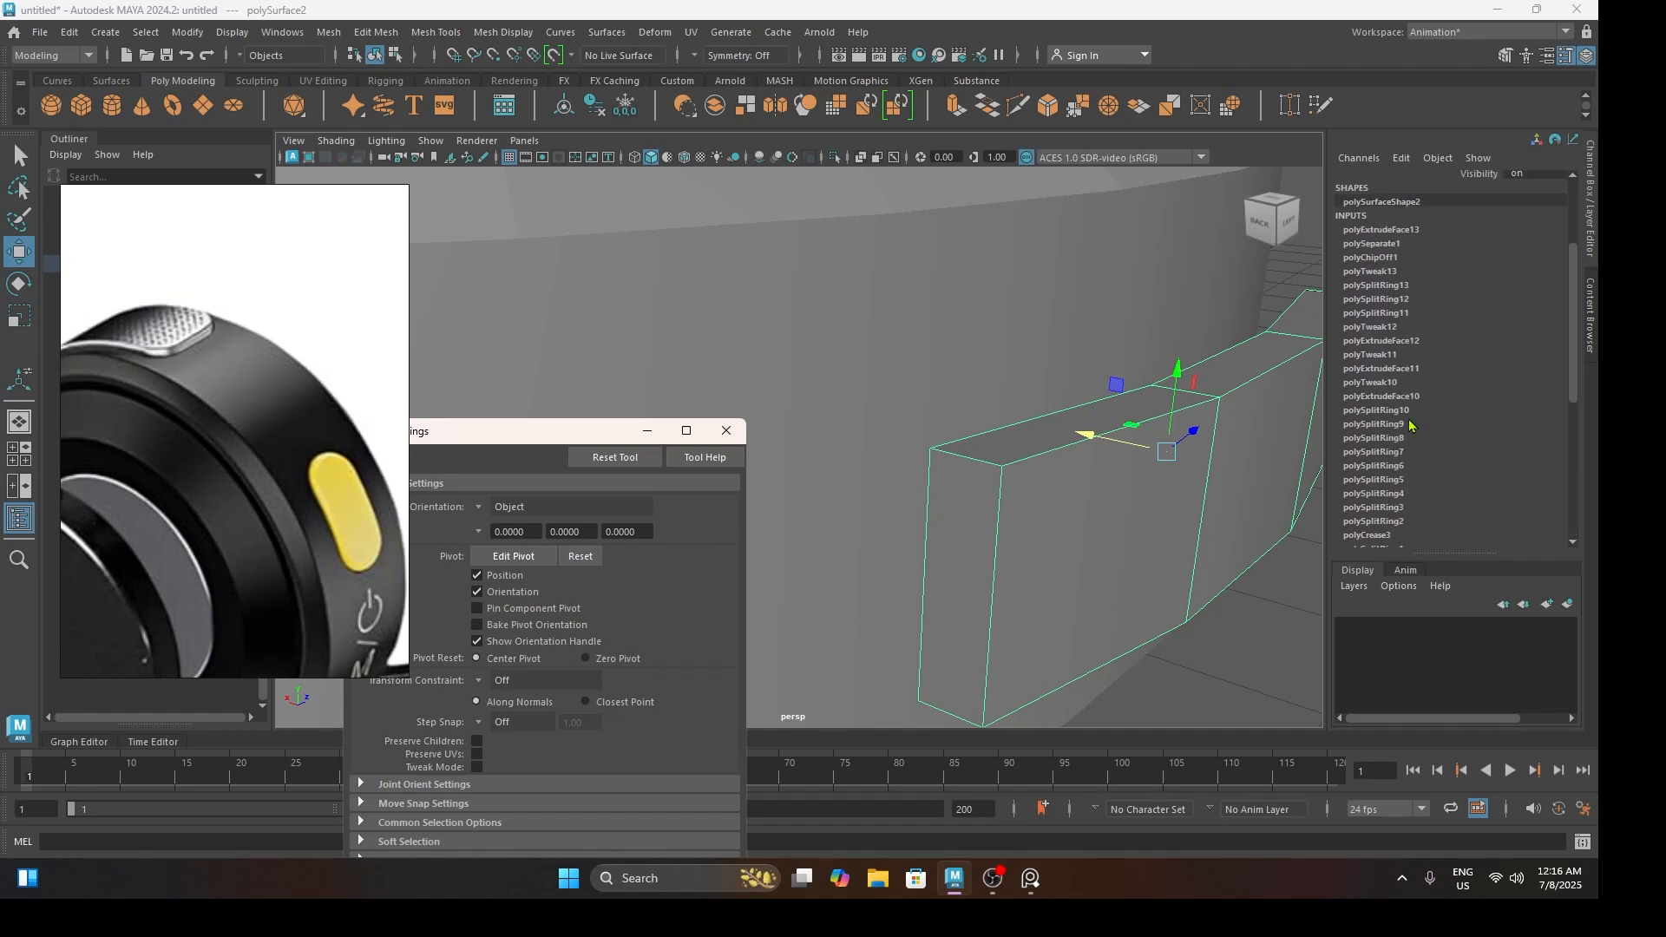
pyautogui.hotkey('alt', 'shift', 'd')
pyautogui.scroll(-5, 998, 351)
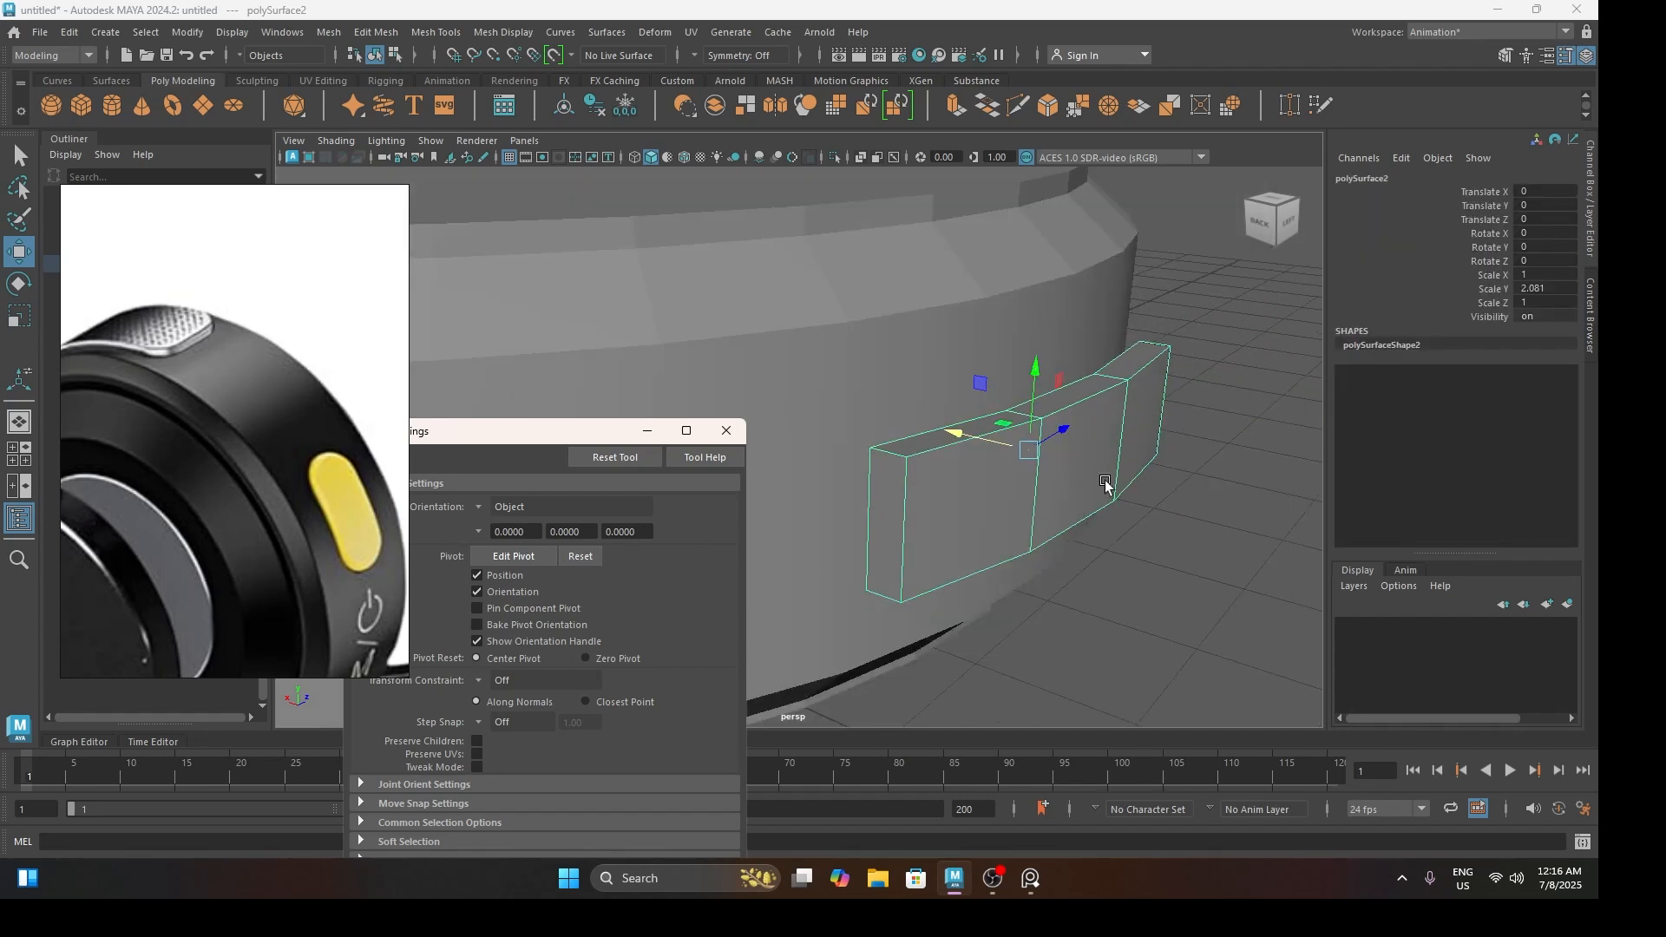
pyautogui.click(995, 354)
pyautogui.hotkey('alt', 'shift', 'd')
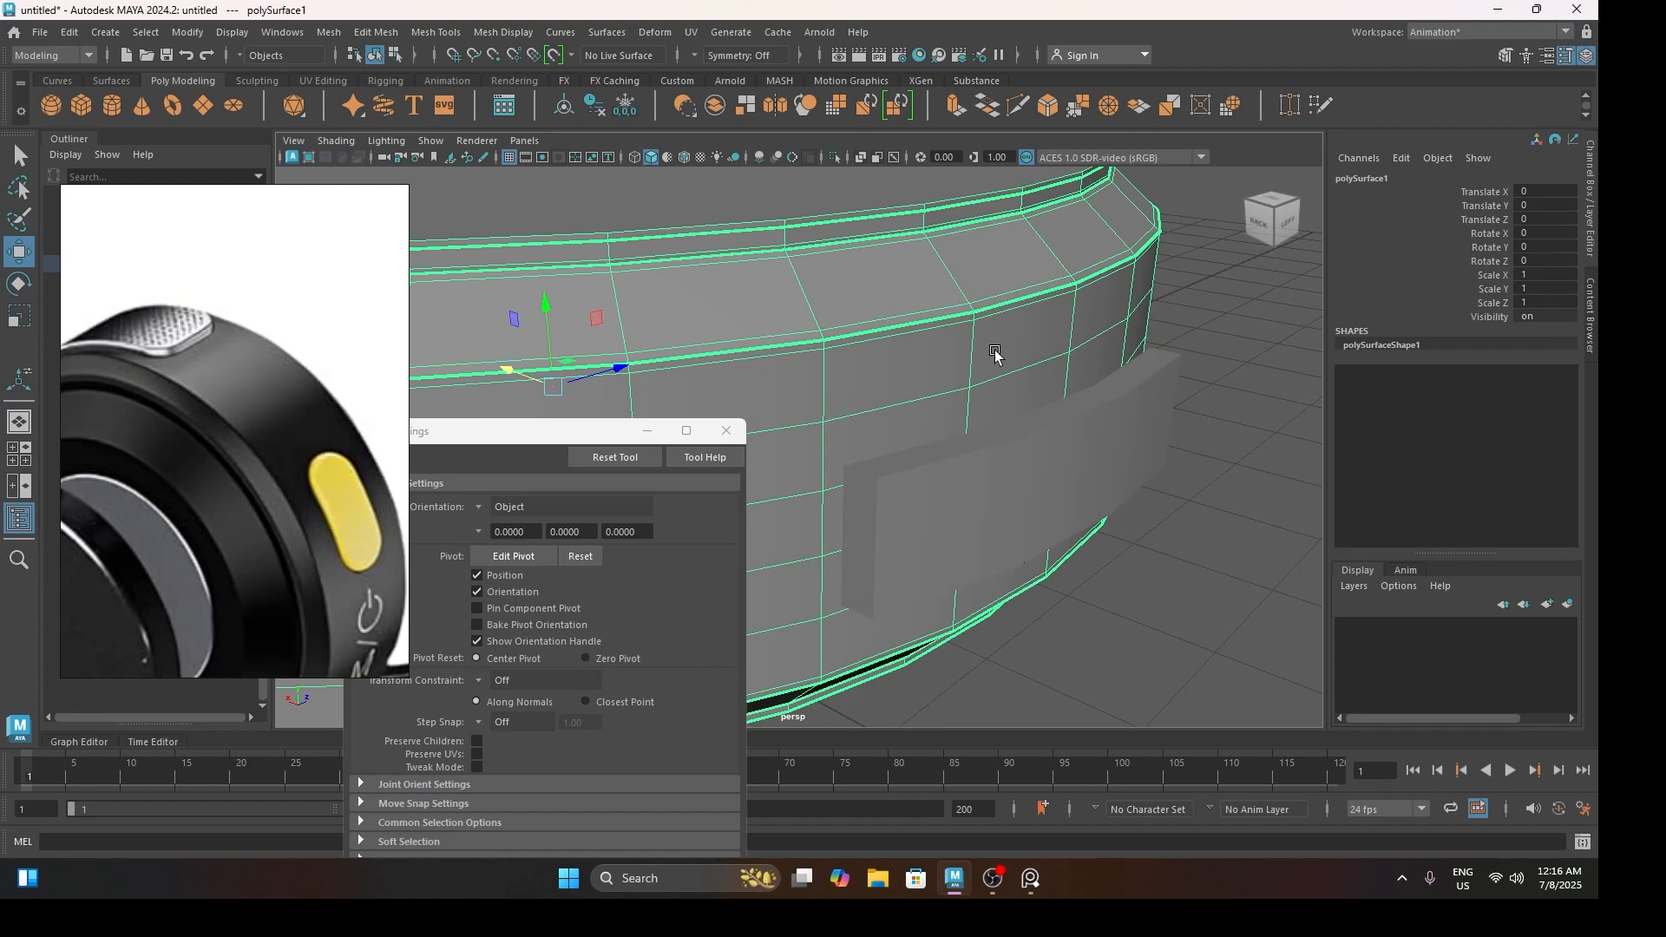
# Try a bevel on the button strip with its fraction set to 0
pyautogui.click(927, 476)
pyautogui.press('f')
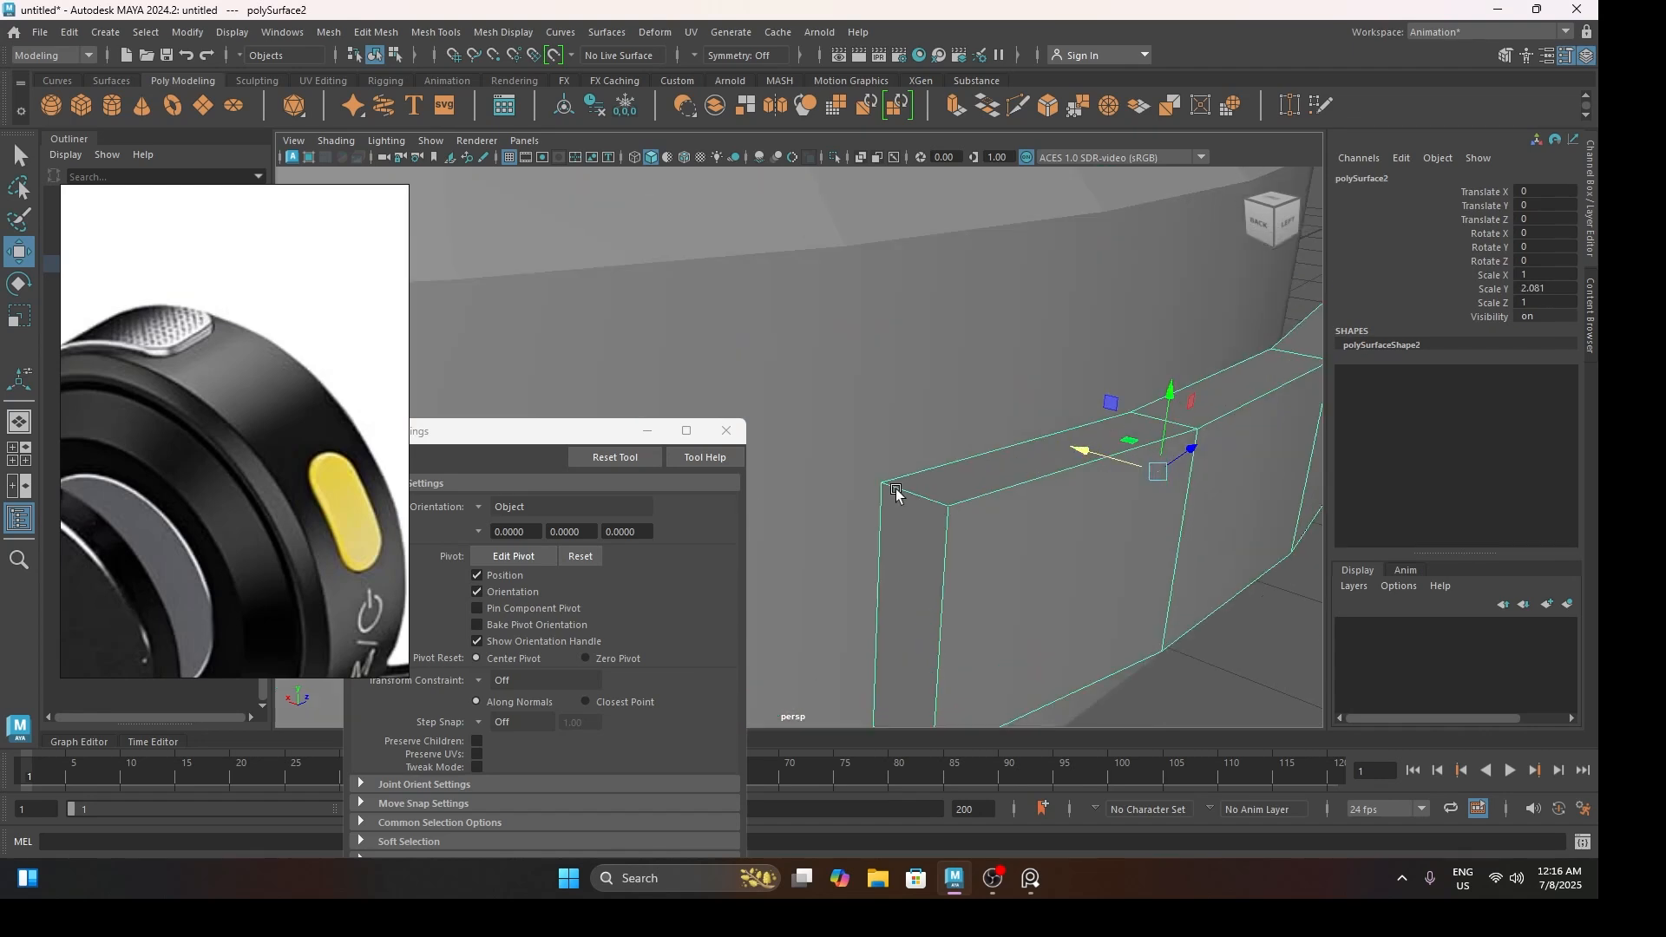
pyautogui.hotkey('ctrl', 'b')
pyautogui.moveTo(553, 353); pyautogui.dragTo(380, 240)
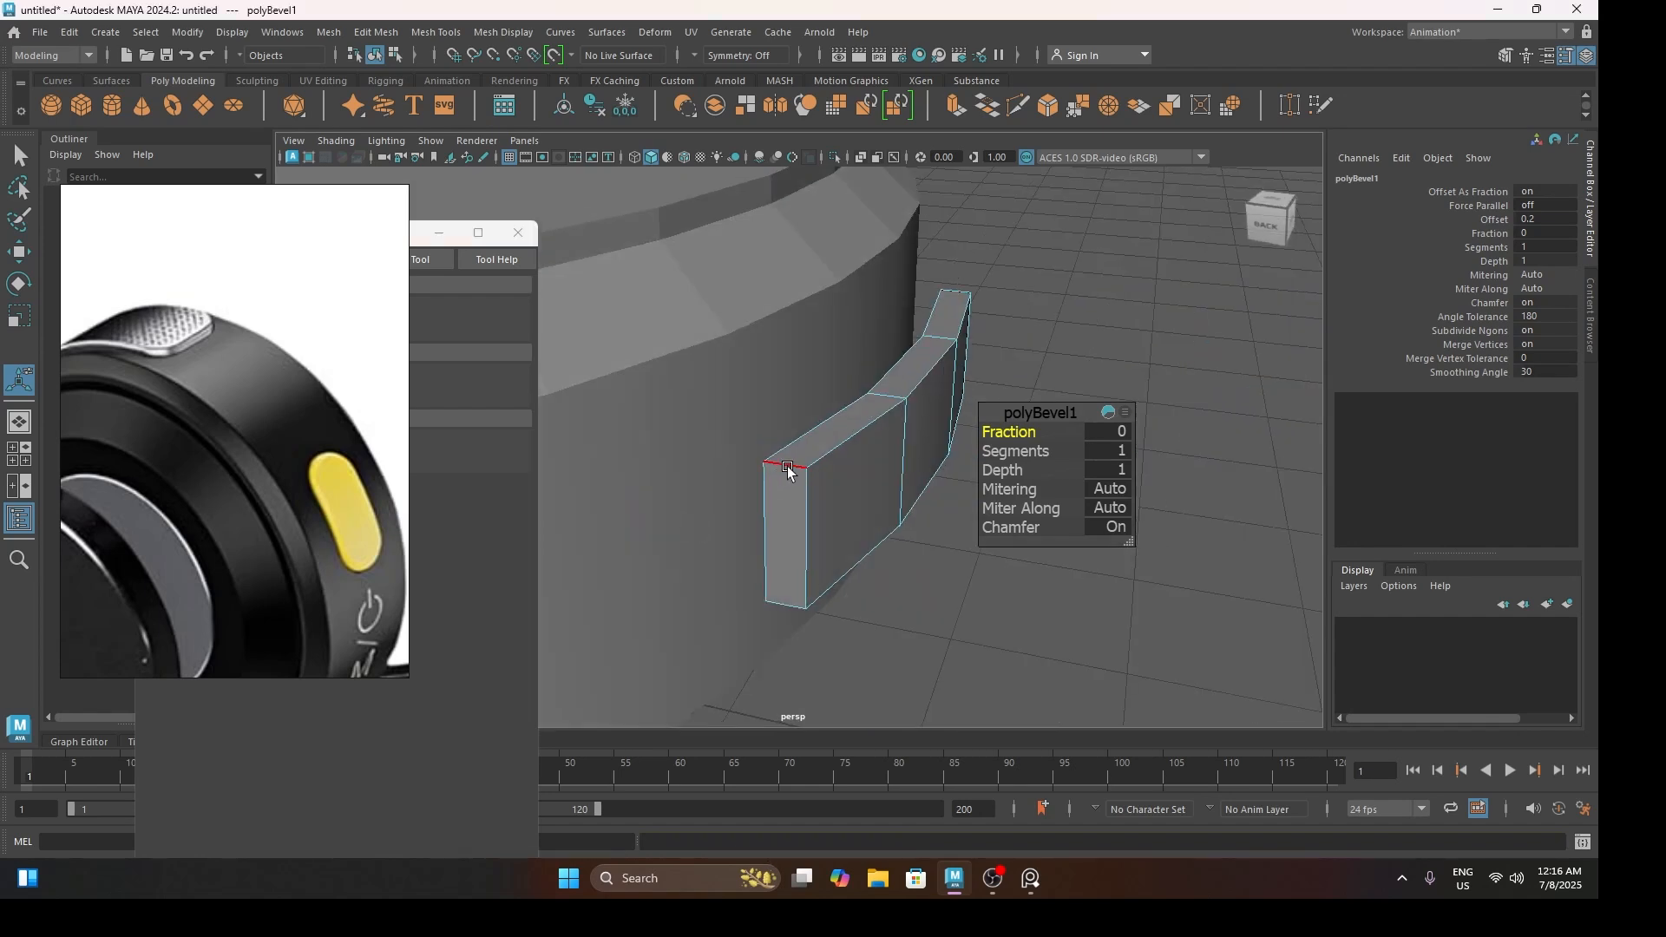
# Isolate the button strip and delete its three back faces
pyautogui.keyDown('alt'); pyautogui.moveTo(788, 470); pyautogui.dragTo(850, 454); pyautogui.keyUp('alt')
pyautogui.moveTo(948, 349); pyautogui.dragTo(1034, 311, button='right')
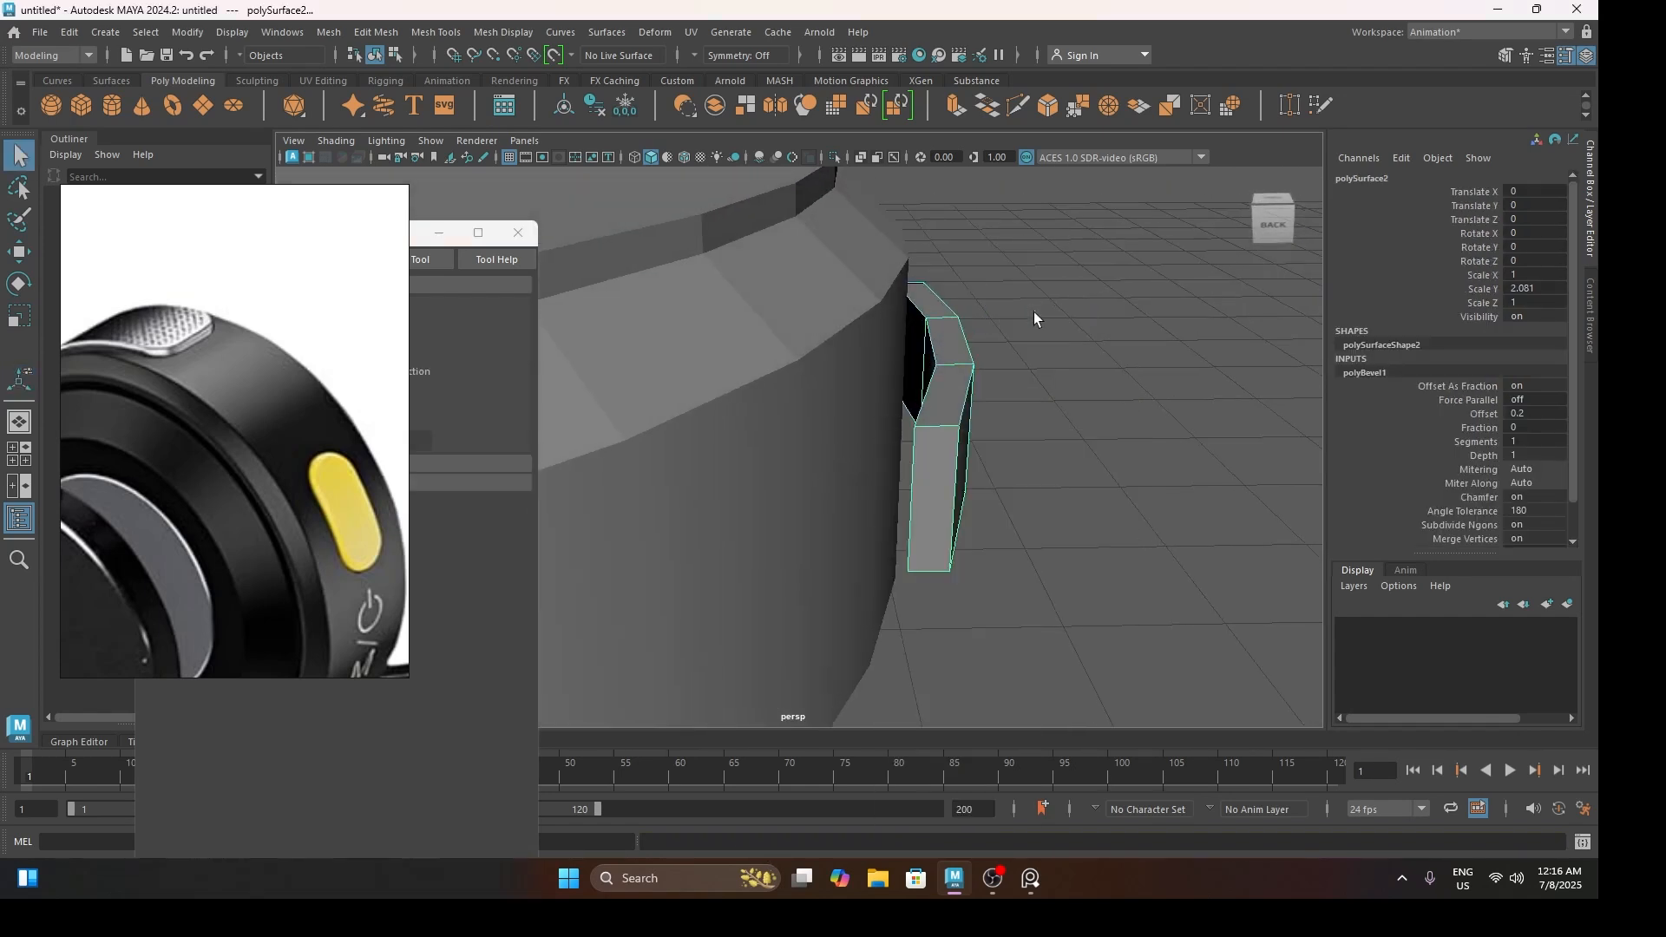
pyautogui.click(832, 156)
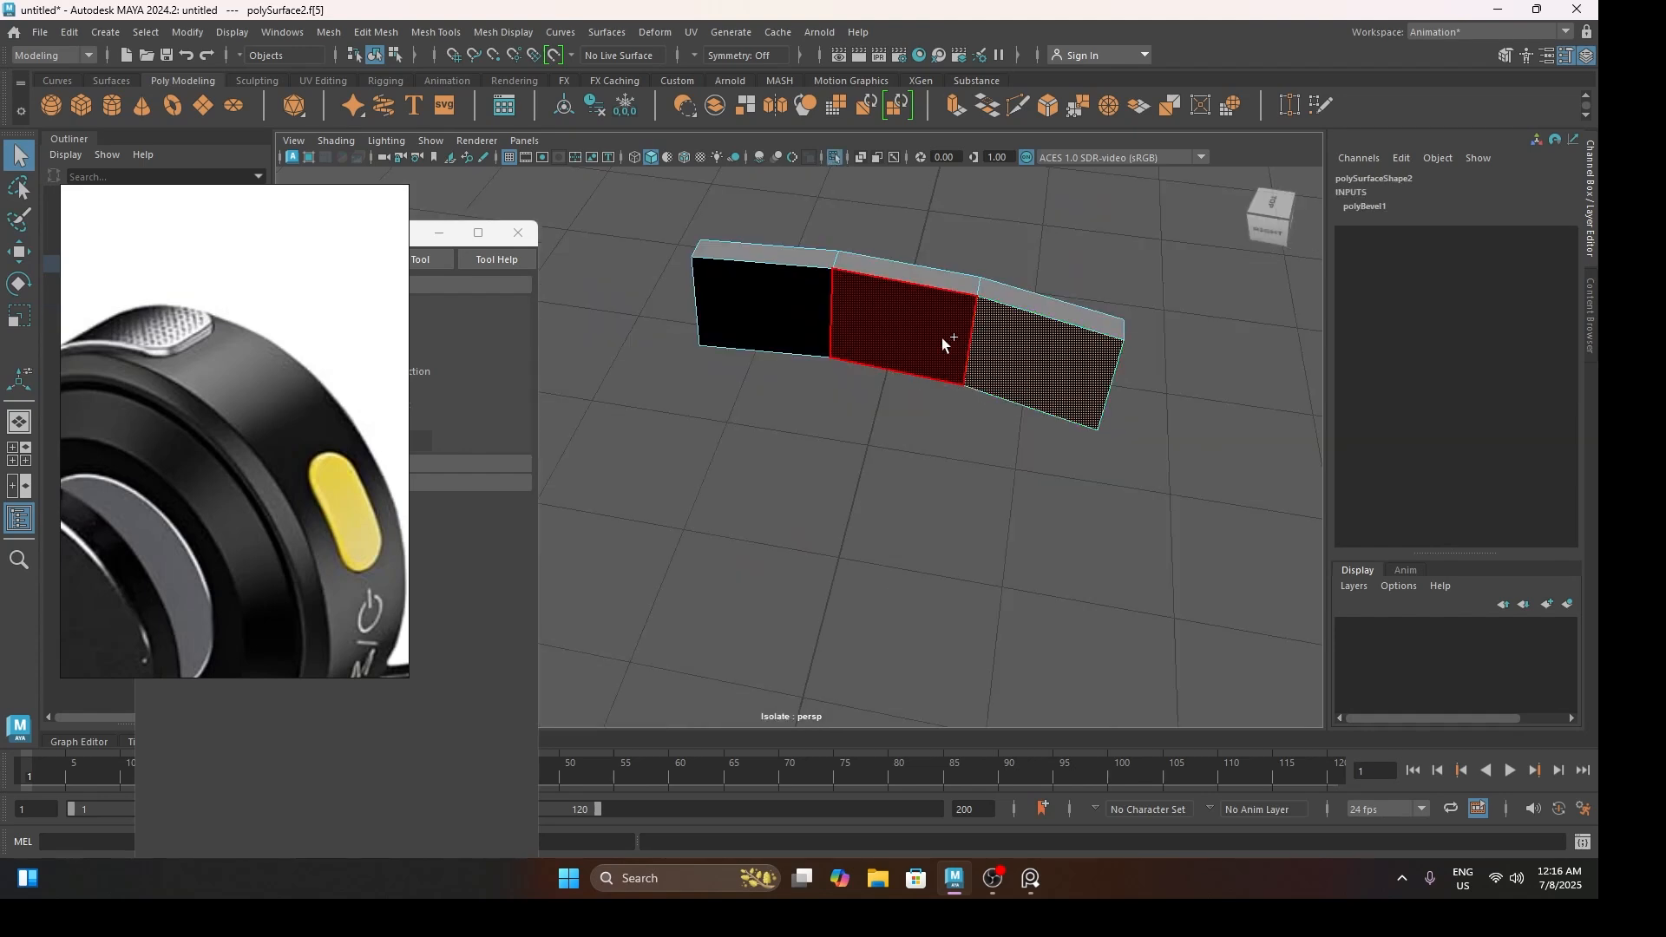
pyautogui.keyDown('shift'); pyautogui.click(938, 336); pyautogui.keyUp('shift')
pyautogui.keyDown('shift'); pyautogui.click(772, 311); pyautogui.keyUp('shift')
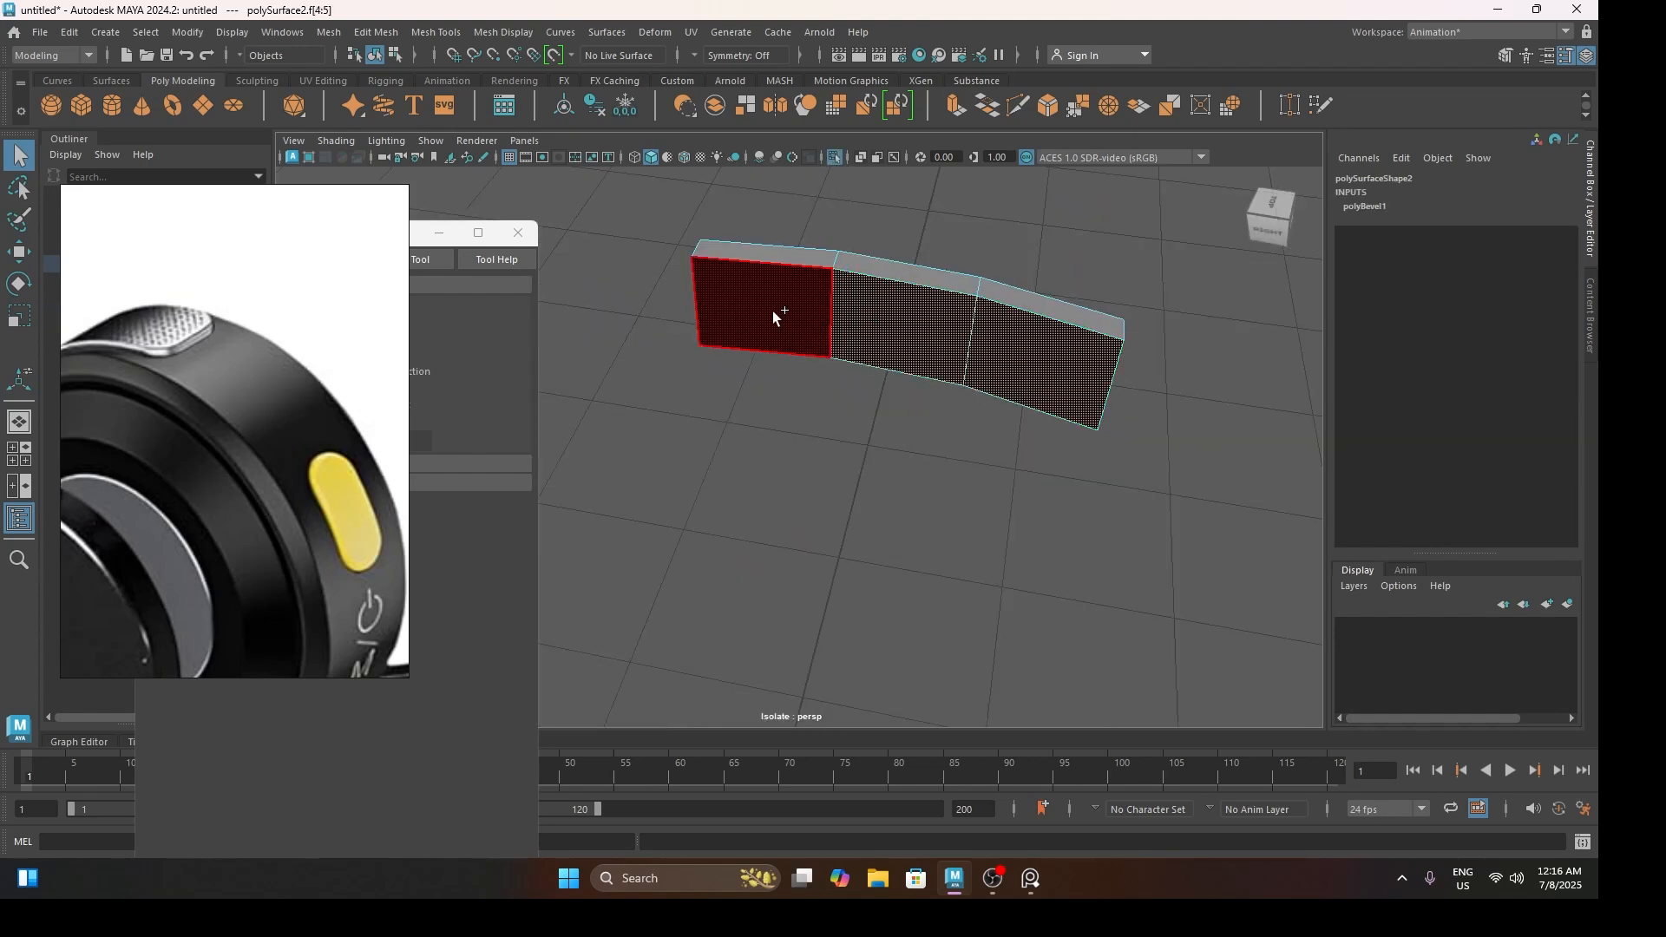
pyautogui.press('Delete')
# Select the button strip's short end corner edges and bevel them with fraction 0.5 and 2 segments
pyautogui.keyDown('alt'); pyautogui.moveTo(889, 352); pyautogui.dragTo(826, 420); pyautogui.keyUp('alt')
pyautogui.moveTo(837, 361); pyautogui.dragTo(842, 283, button='right')
pyautogui.moveTo(842, 284); pyautogui.dragTo(842, 284, button='right')
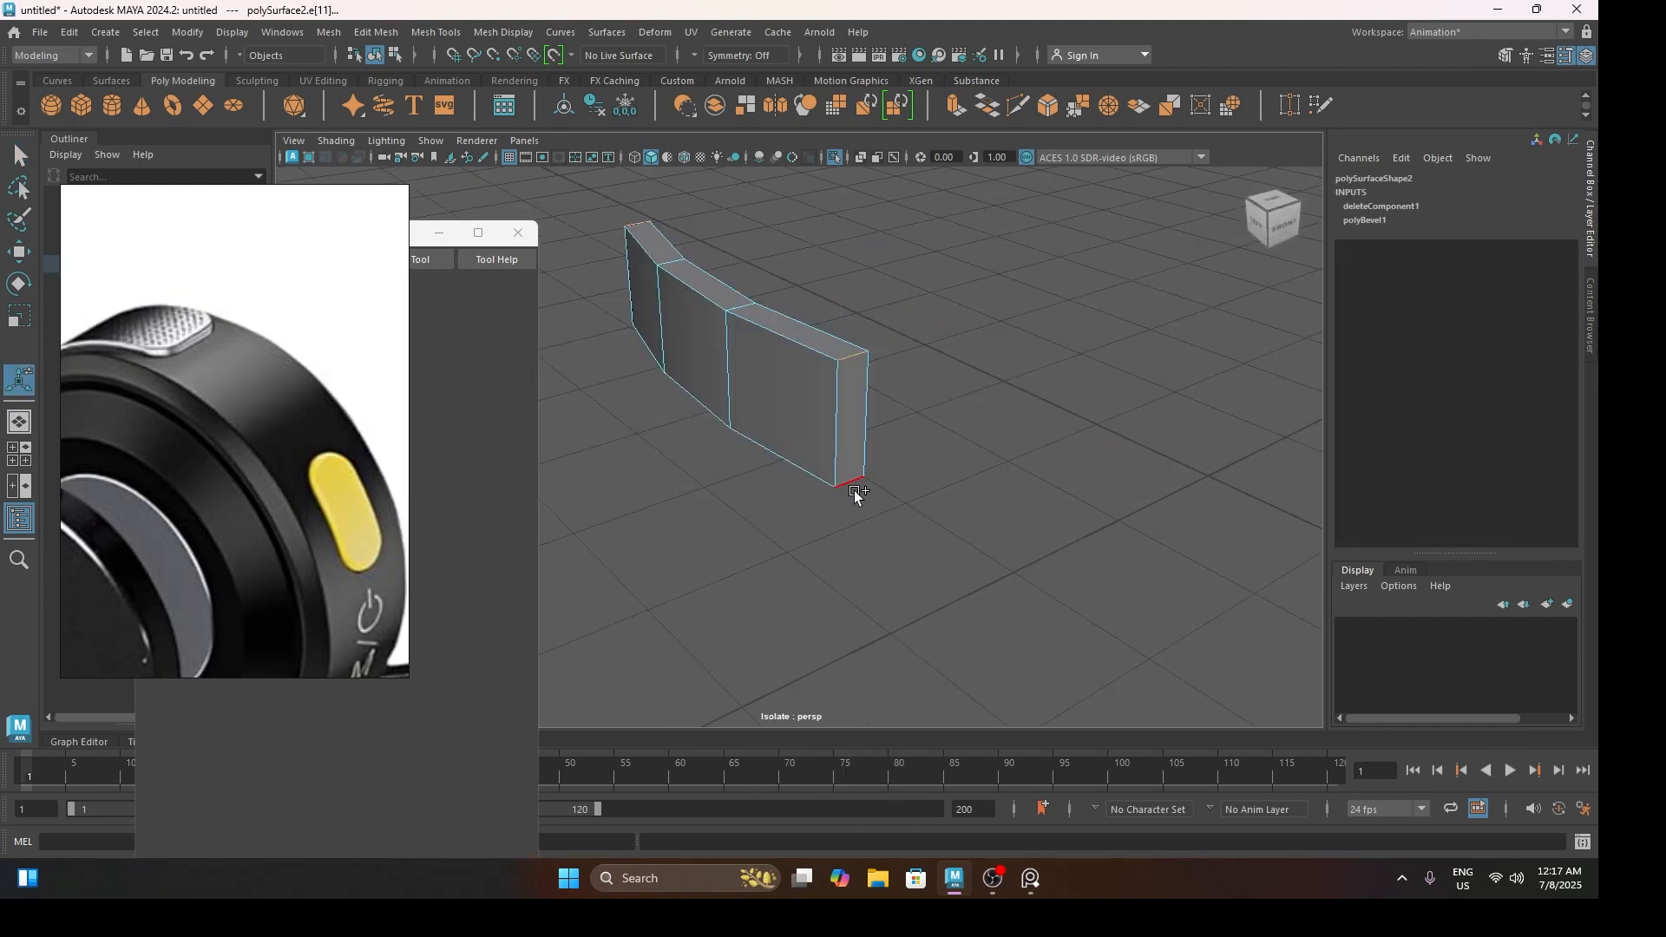
pyautogui.keyDown('shift'); pyautogui.click(852, 483); pyautogui.keyUp('shift')
pyautogui.hotkey('ctrl', 'b')
pyautogui.keyDown('alt'); pyautogui.moveTo(904, 547); pyautogui.dragTo(929, 499); pyautogui.keyUp('alt')
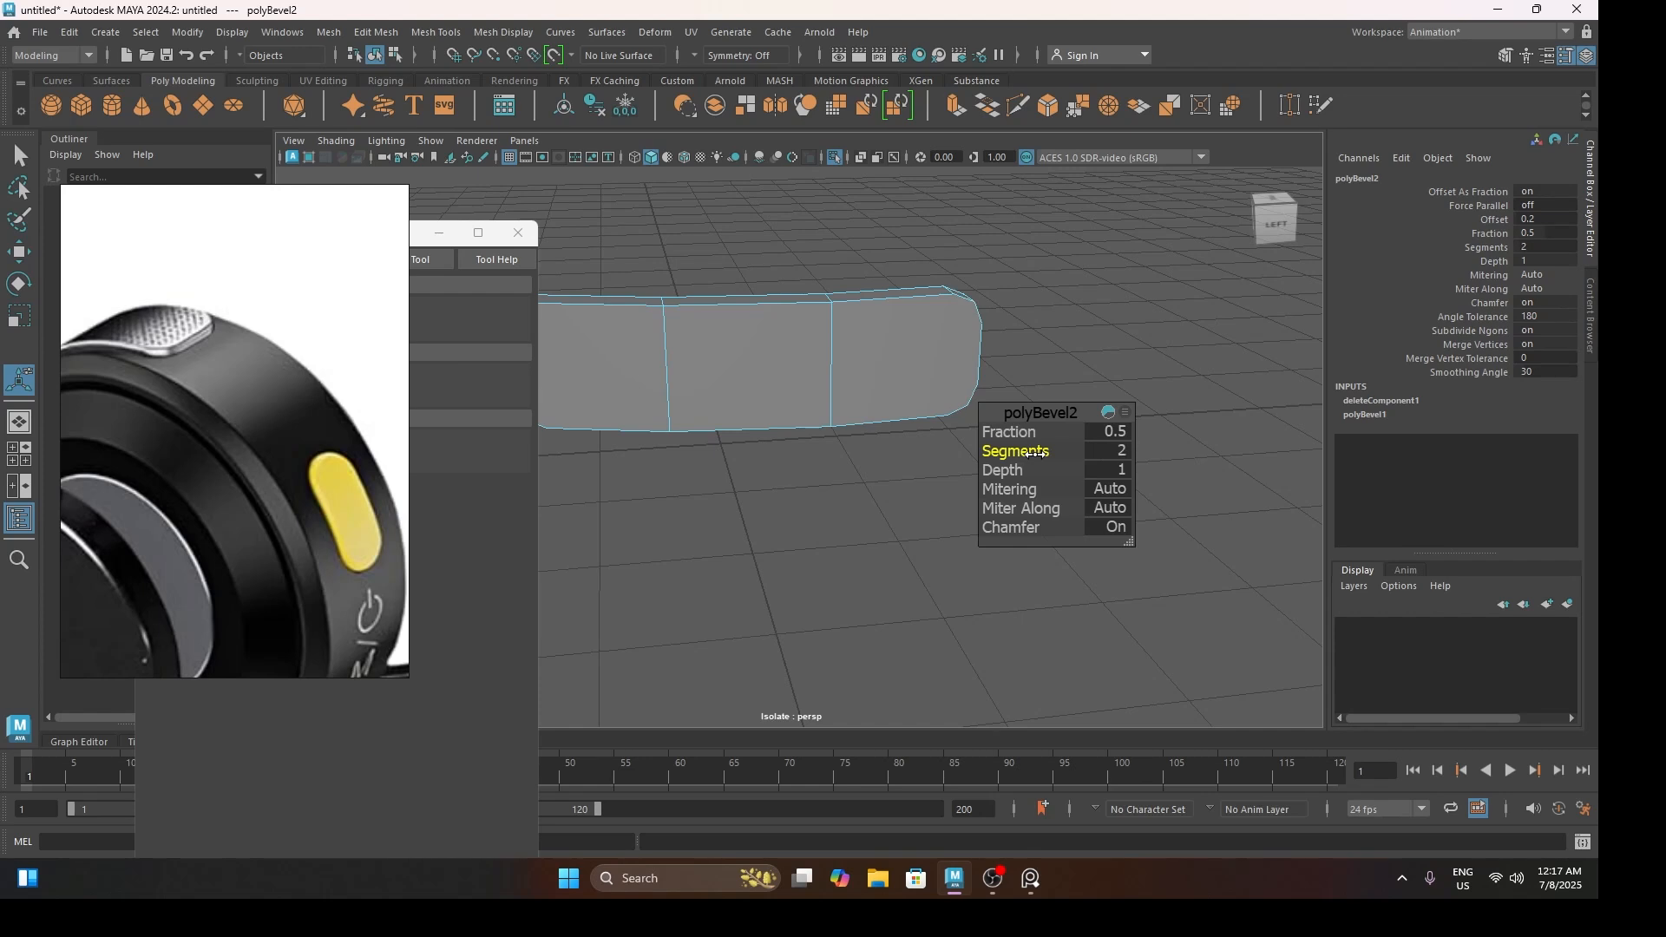
# Insert two supporting edge loops around the button strip's rim and preview the strip smoothed
pyautogui.moveTo(1024, 431)
pyautogui.mouseDown()
pyautogui.moveTo(1052, 431)
pyautogui.moveTo(1024, 433)
pyautogui.mouseUp()
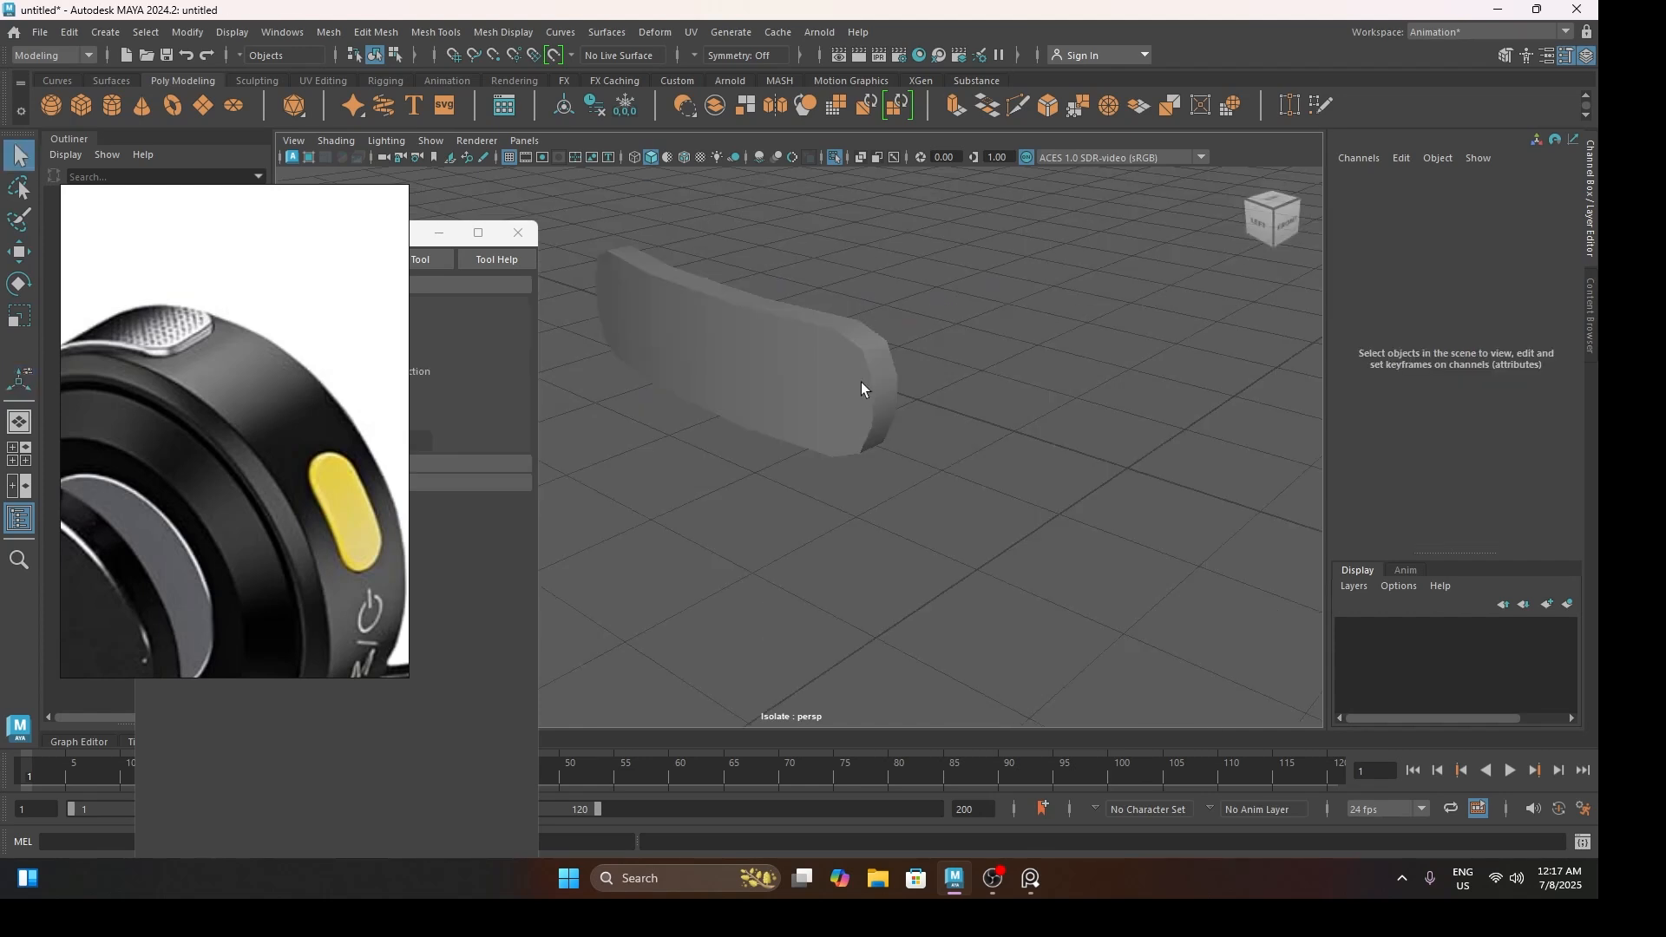
pyautogui.click(861, 382)
pyautogui.keyDown('alt'); pyautogui.moveTo(861, 382); pyautogui.dragTo(800, 444); pyautogui.keyUp('alt')
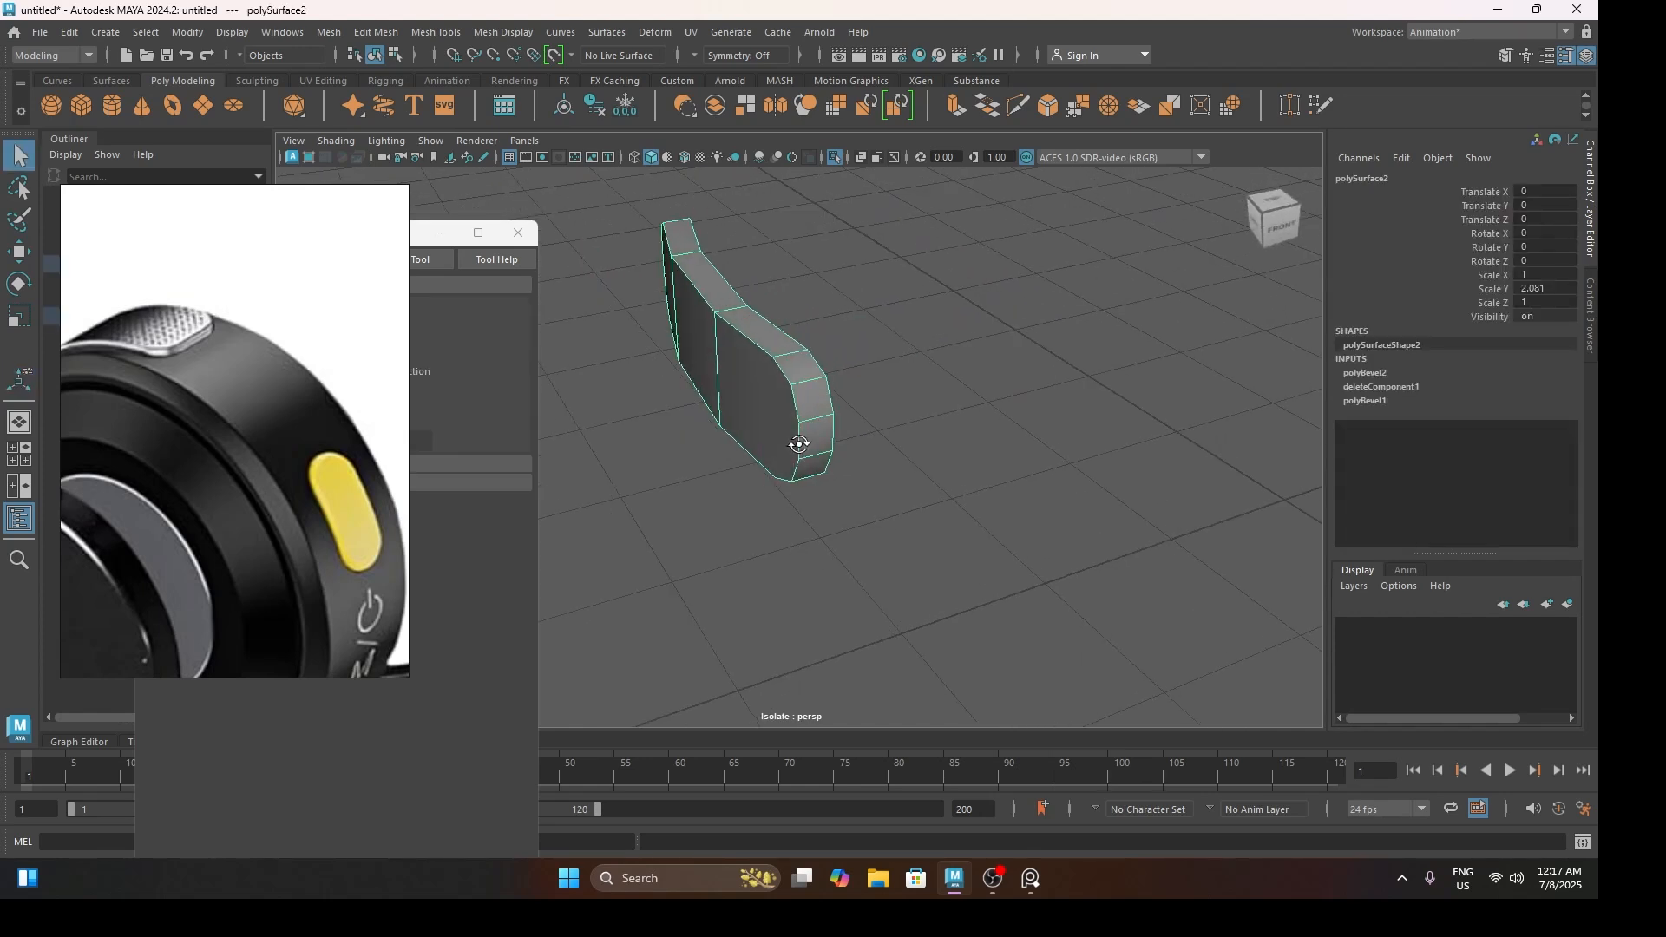
pyautogui.click(436, 32)
pyautogui.click(473, 168)
pyautogui.keyDown('alt'); pyautogui.moveTo(669, 308); pyautogui.dragTo(855, 411); pyautogui.keyUp('alt')
pyautogui.press('3')
pyautogui.press('w')
pyautogui.click(857, 502)
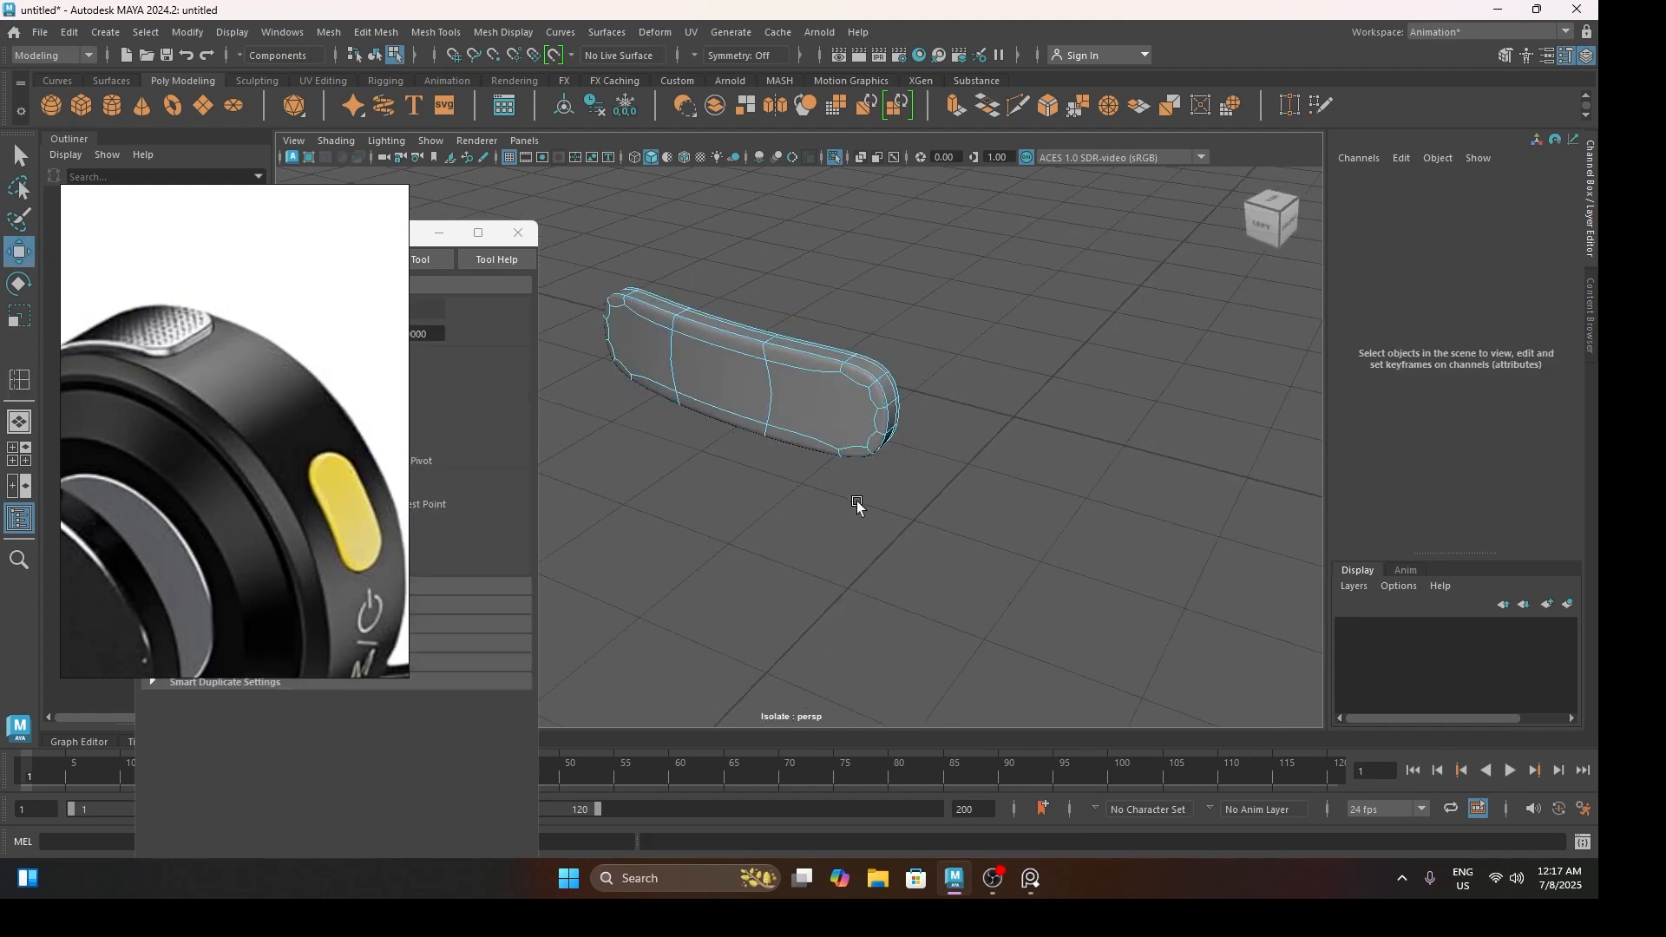
# Return the button strip to object mode, end its isolation and check it against the whole body
pyautogui.moveTo(830, 404); pyautogui.dragTo(911, 331, button='right')
pyautogui.click(935, 483)
pyautogui.keyDown('alt'); pyautogui.moveTo(935, 485); pyautogui.dragTo(910, 461); pyautogui.keyUp('alt')
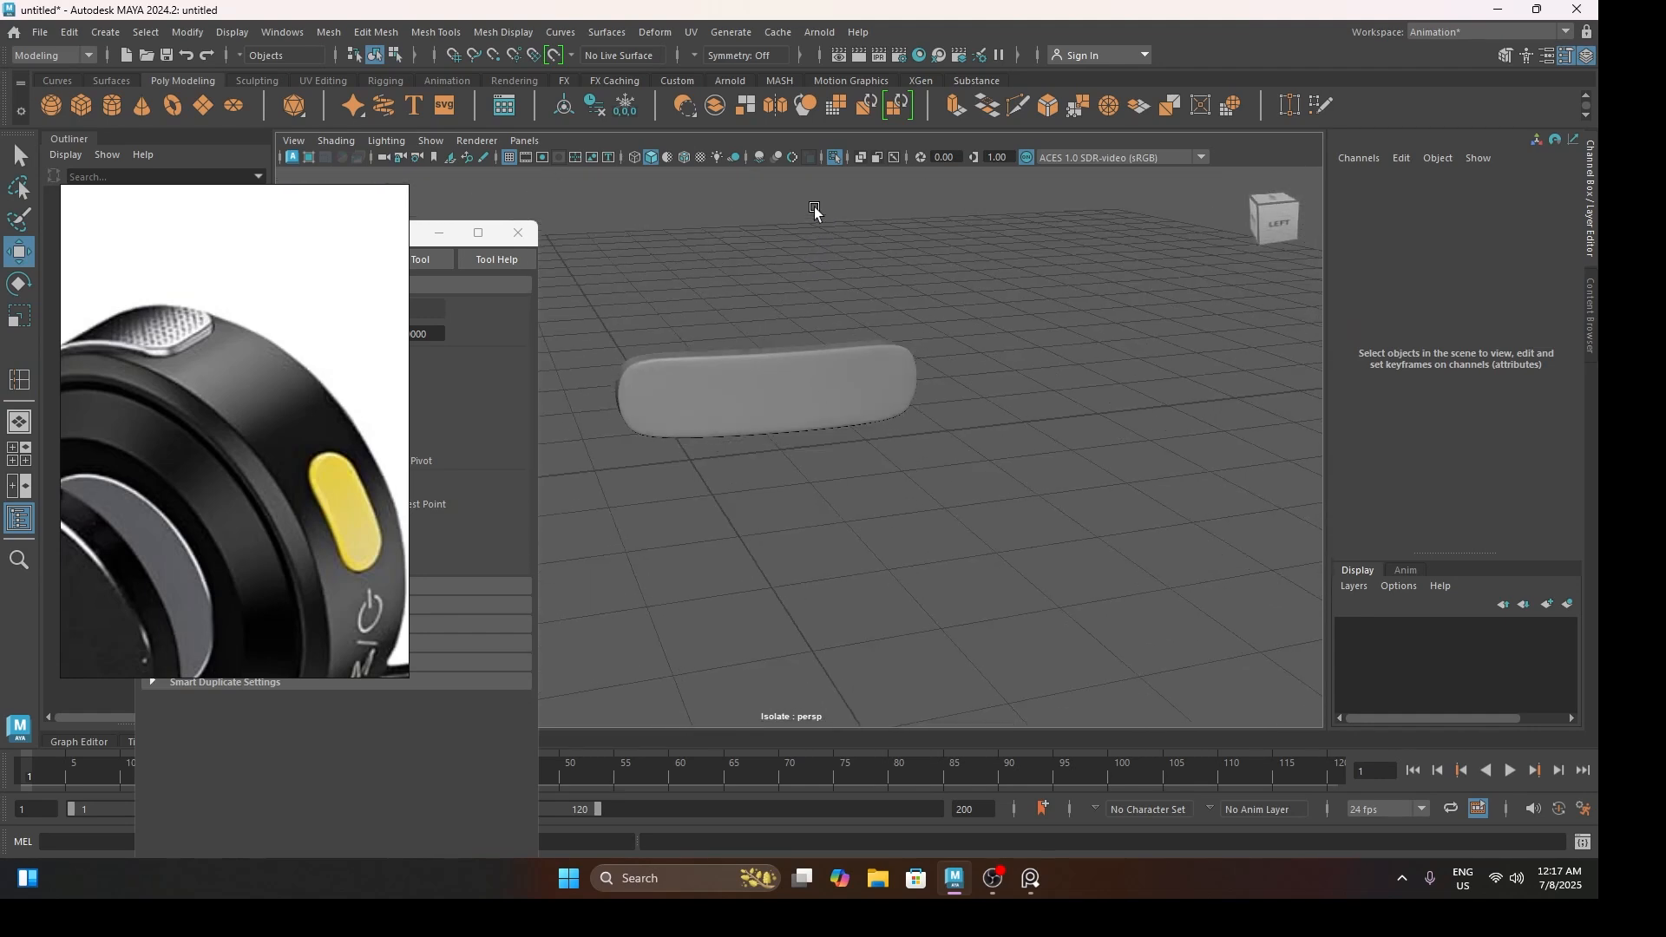
pyautogui.click(838, 157)
pyautogui.scroll(-5, 856, 539)
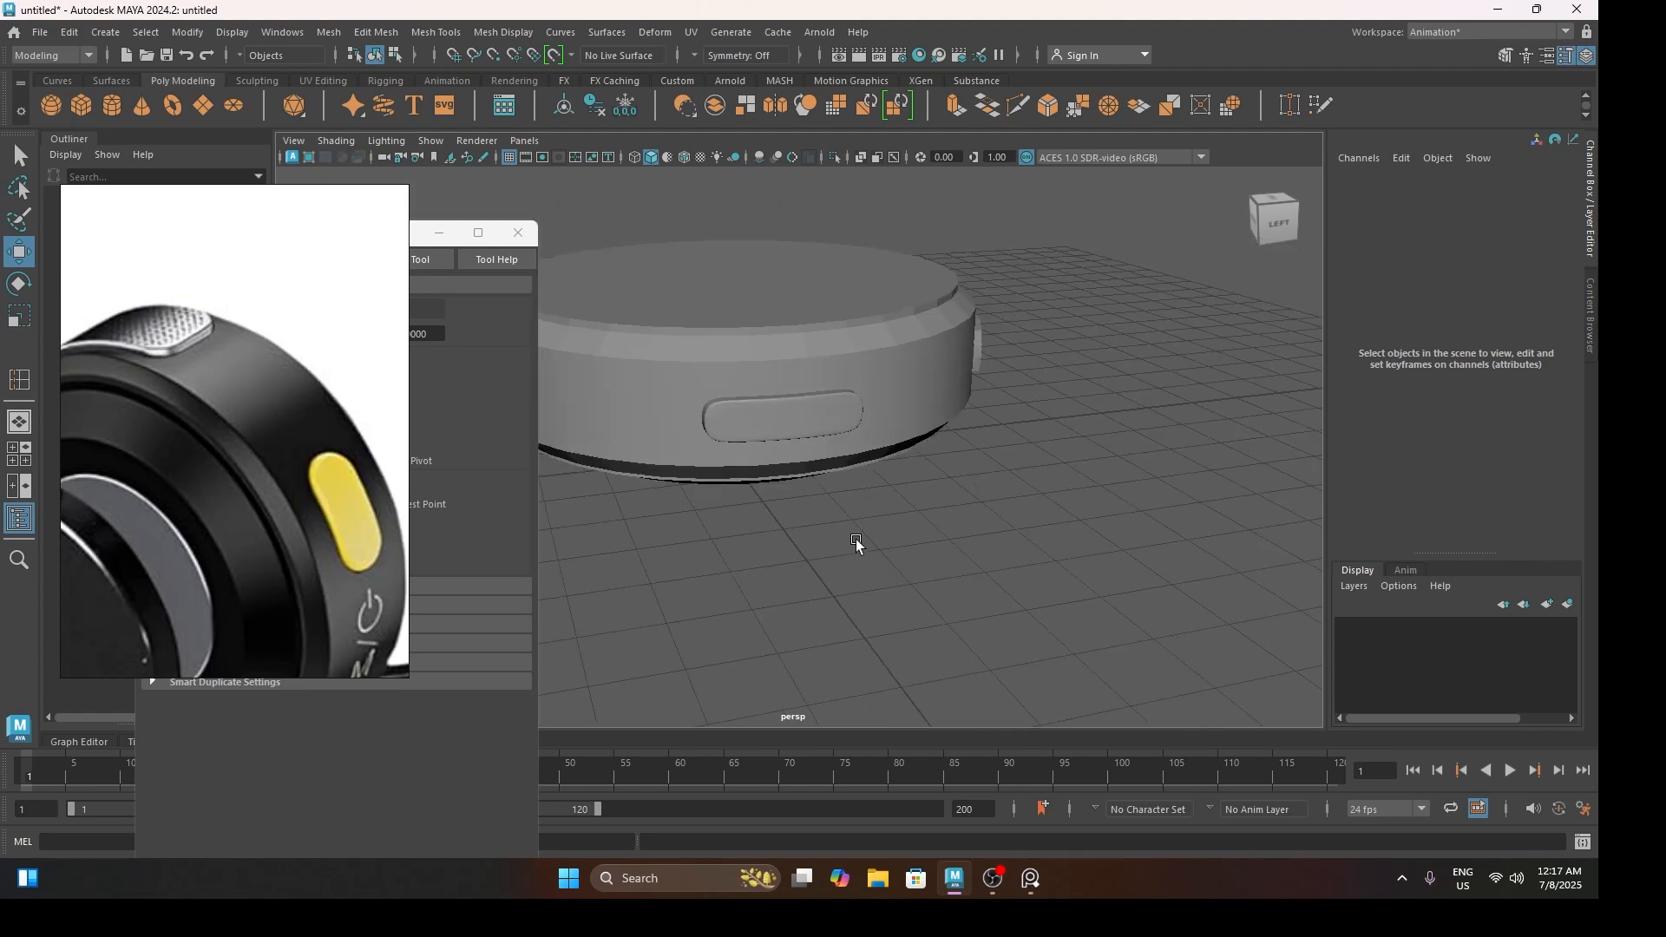
pyautogui.click(856, 401)
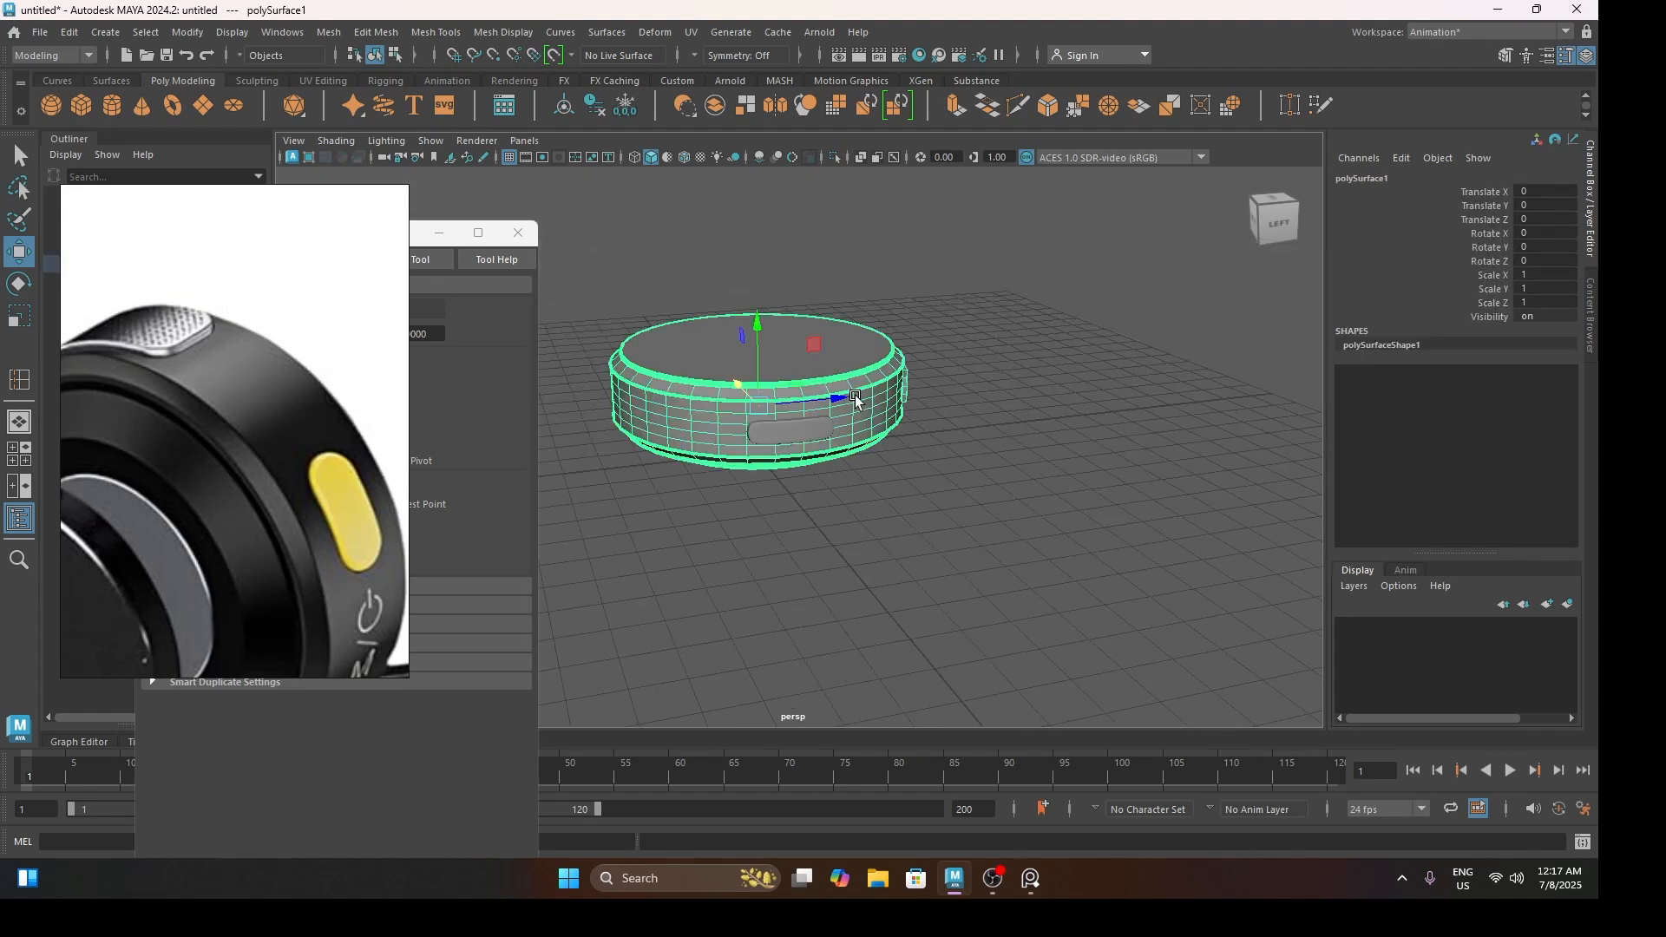
pyautogui.click(899, 526)
pyautogui.keyDown('alt'); pyautogui.moveTo(899, 526); pyautogui.dragTo(803, 534); pyautogui.keyUp('alt')
pyautogui.keyDown('alt'); pyautogui.moveTo(712, 550); pyautogui.dragTo(885, 524); pyautogui.keyUp('alt')
pyautogui.scroll(-2, 212, 524)
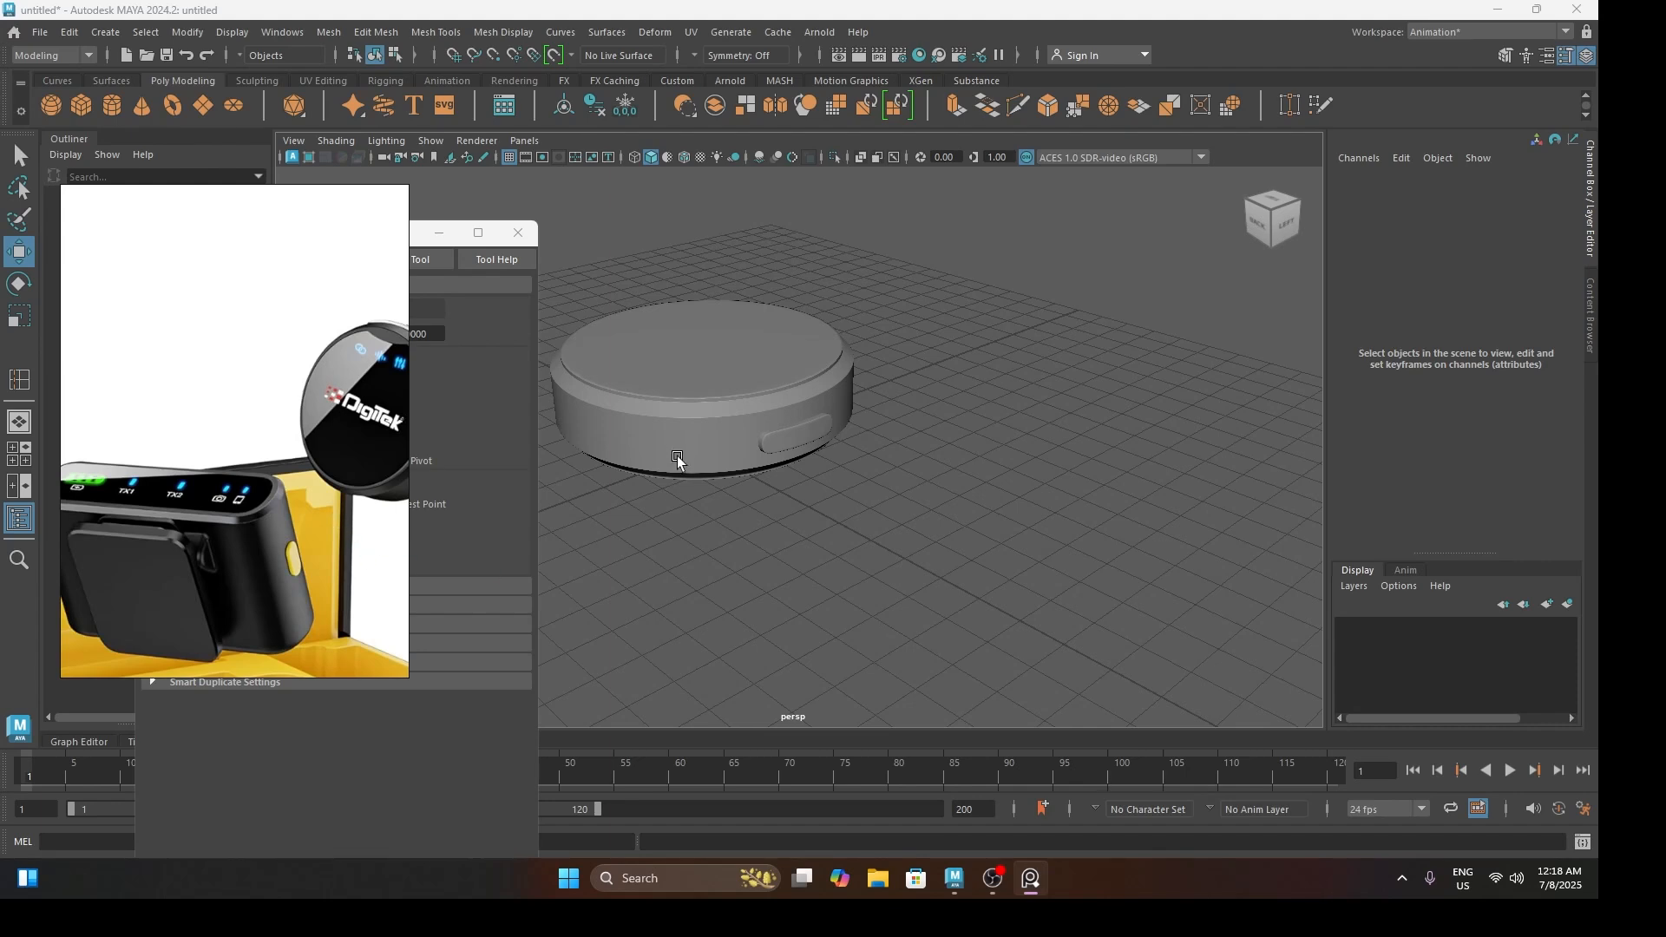
# Select the side button and nudge it slightly against the body's side wall
pyautogui.keyDown('alt'); pyautogui.moveTo(600, 517); pyautogui.dragTo(800, 471); pyautogui.keyUp('alt')
pyautogui.keyDown('alt'); pyautogui.moveTo(799, 472); pyautogui.dragTo(807, 512, button='right'); pyautogui.keyUp('alt')
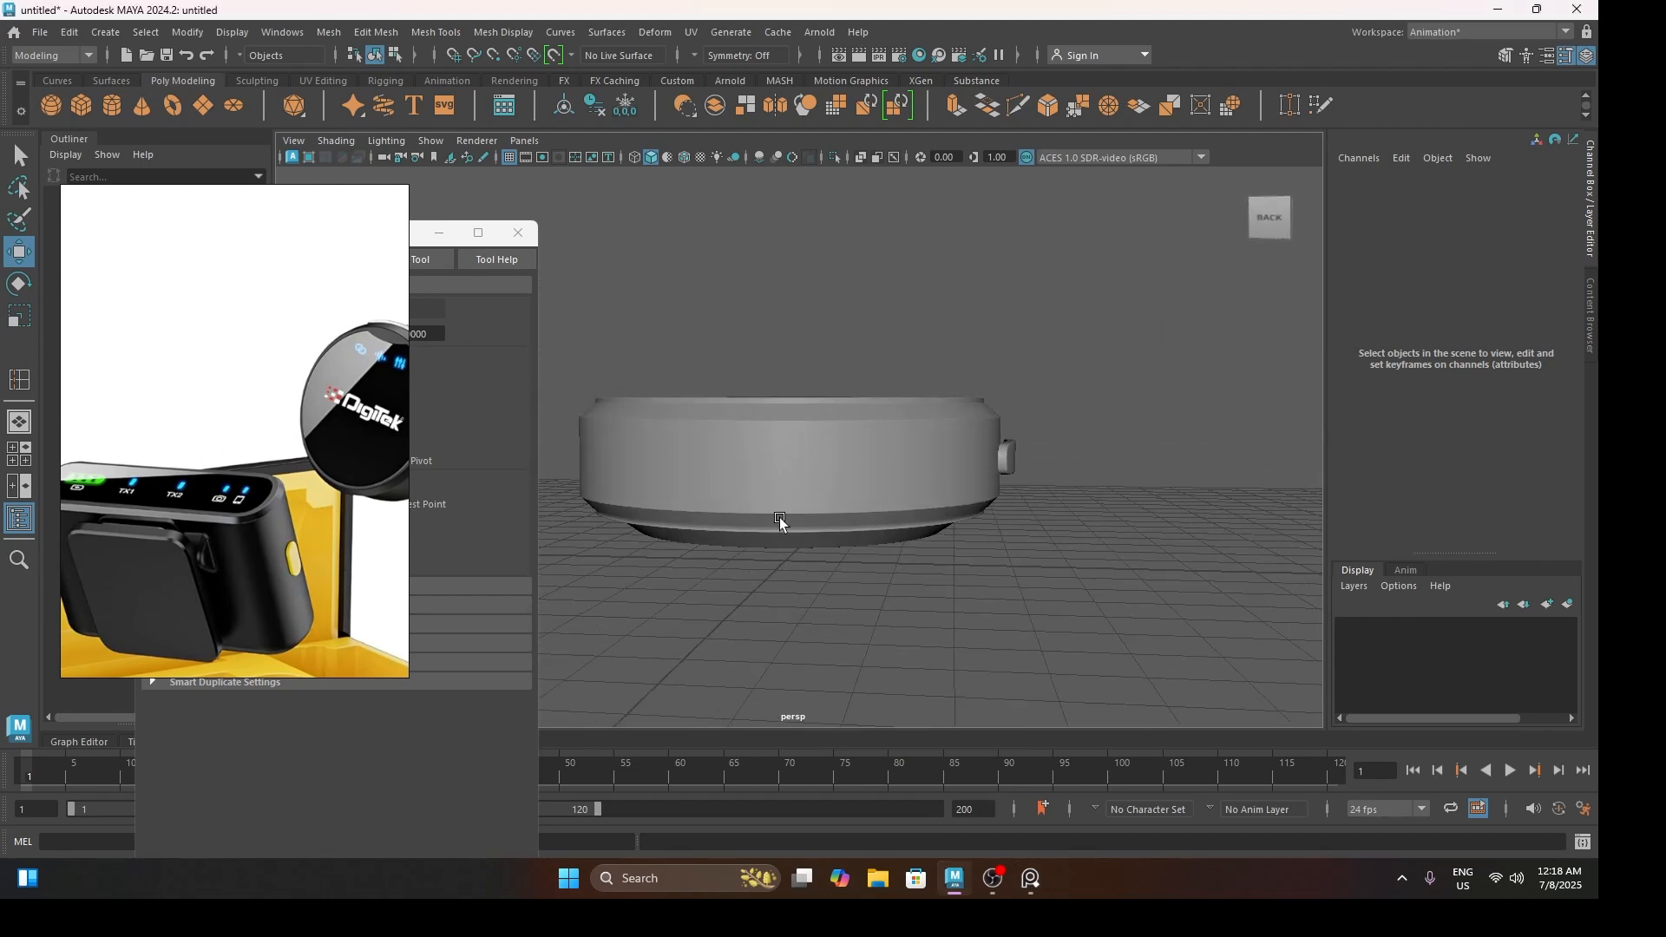
pyautogui.keyDown('alt'); pyautogui.moveTo(779, 519); pyautogui.dragTo(771, 618); pyautogui.keyUp('alt')
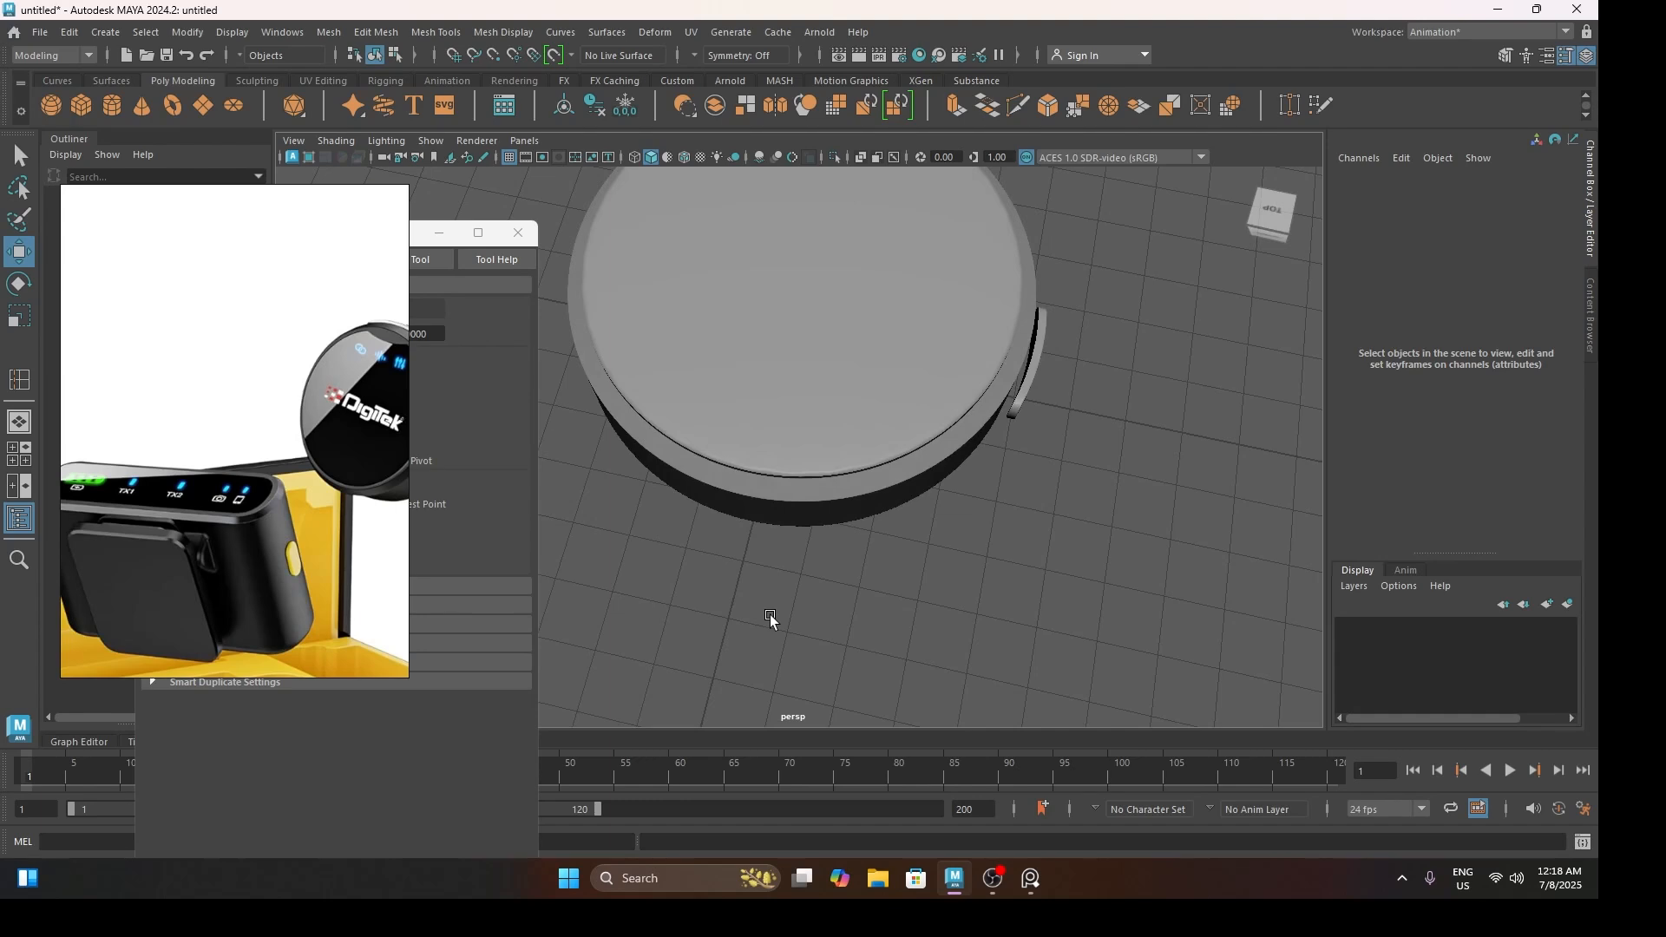
pyautogui.keyDown('alt'); pyautogui.moveTo(769, 615); pyautogui.dragTo(923, 500); pyautogui.keyUp('alt')
pyautogui.click(955, 479)
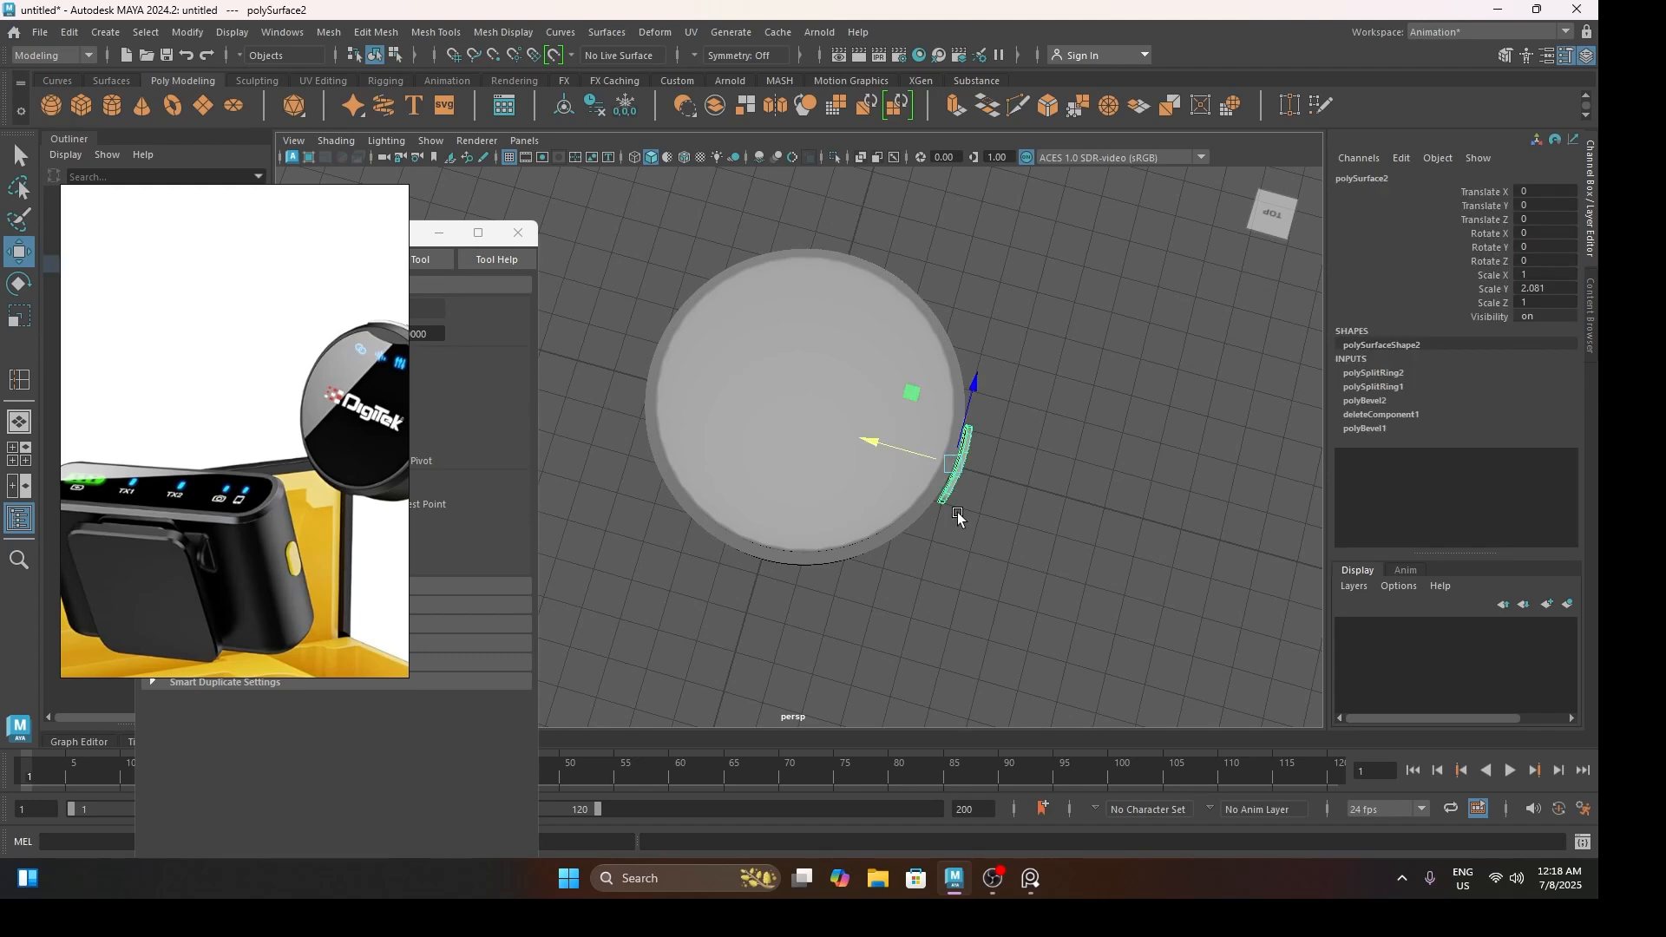
pyautogui.scroll(3, 911, 454)
pyautogui.moveTo(998, 458); pyautogui.dragTo(994, 456)
# Select three adjacent faces in the middle of the body's back side wall and scale them vertically to make them taller
pyautogui.keyDown('alt'); pyautogui.moveTo(785, 719); pyautogui.dragTo(795, 573); pyautogui.keyUp('alt')
pyautogui.click(796, 660)
pyautogui.press('f')
pyautogui.scroll(3, 795, 573)
pyautogui.moveTo(868, 564); pyautogui.dragTo(870, 621, button='right')
pyautogui.click(916, 592)
pyautogui.keyDown('shift'); pyautogui.click(859, 601); pyautogui.keyUp('shift')
pyautogui.keyDown('shift'); pyautogui.click(791, 605); pyautogui.keyUp('shift')
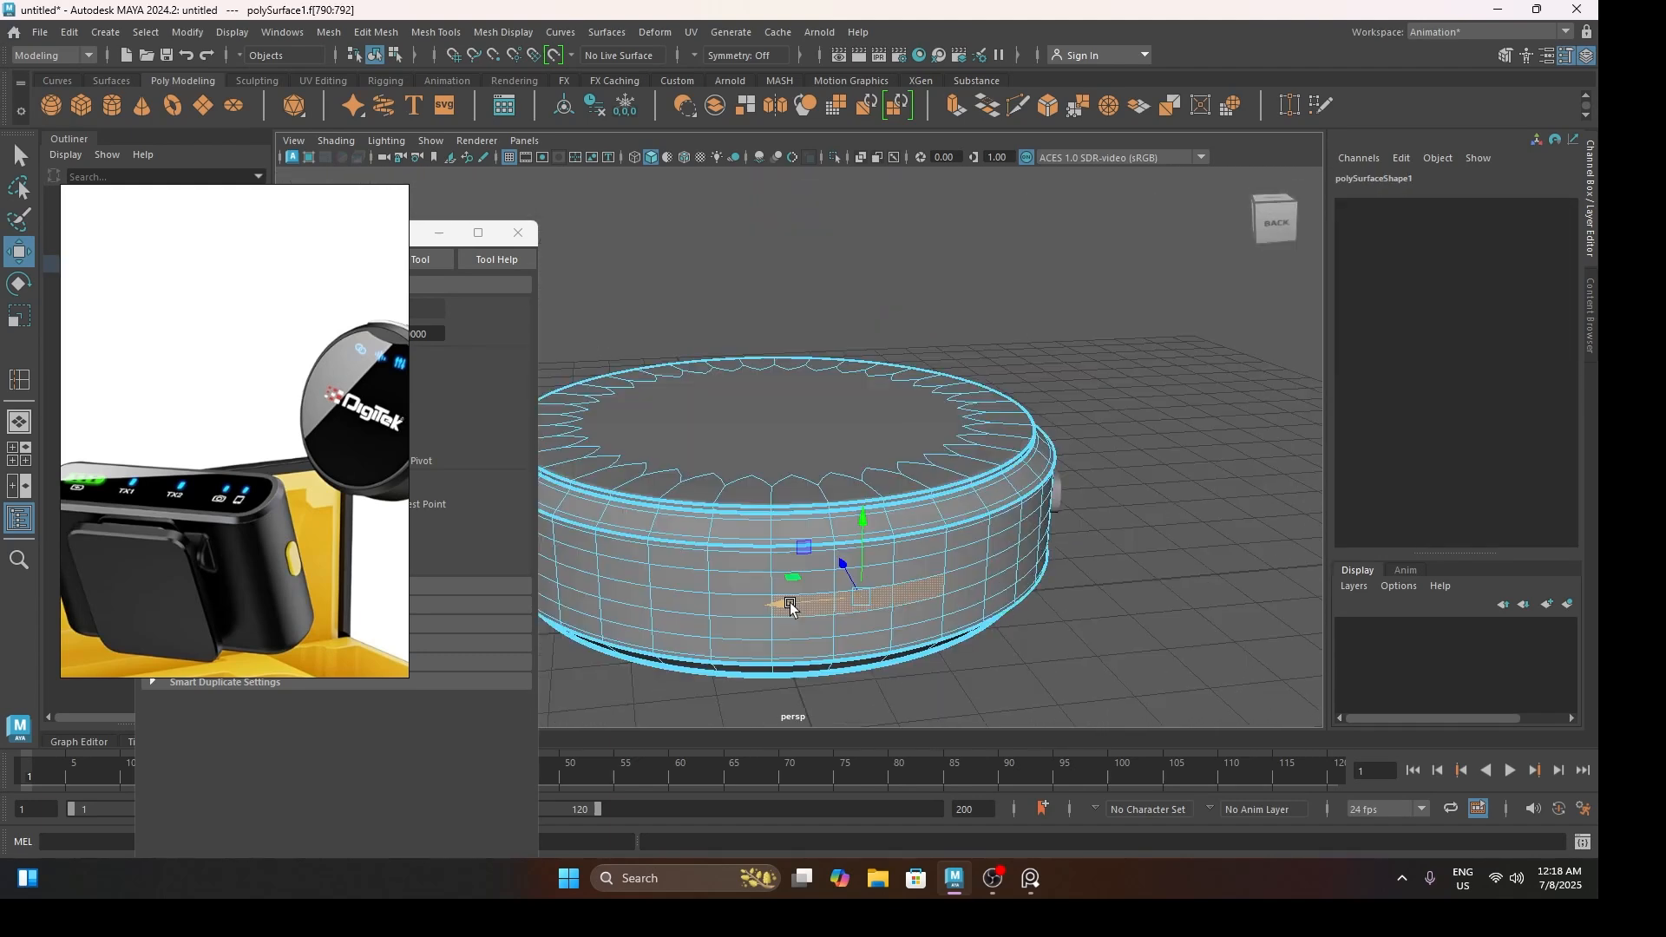
pyautogui.press('r')
pyautogui.moveTo(863, 520); pyautogui.dragTo(868, 418)
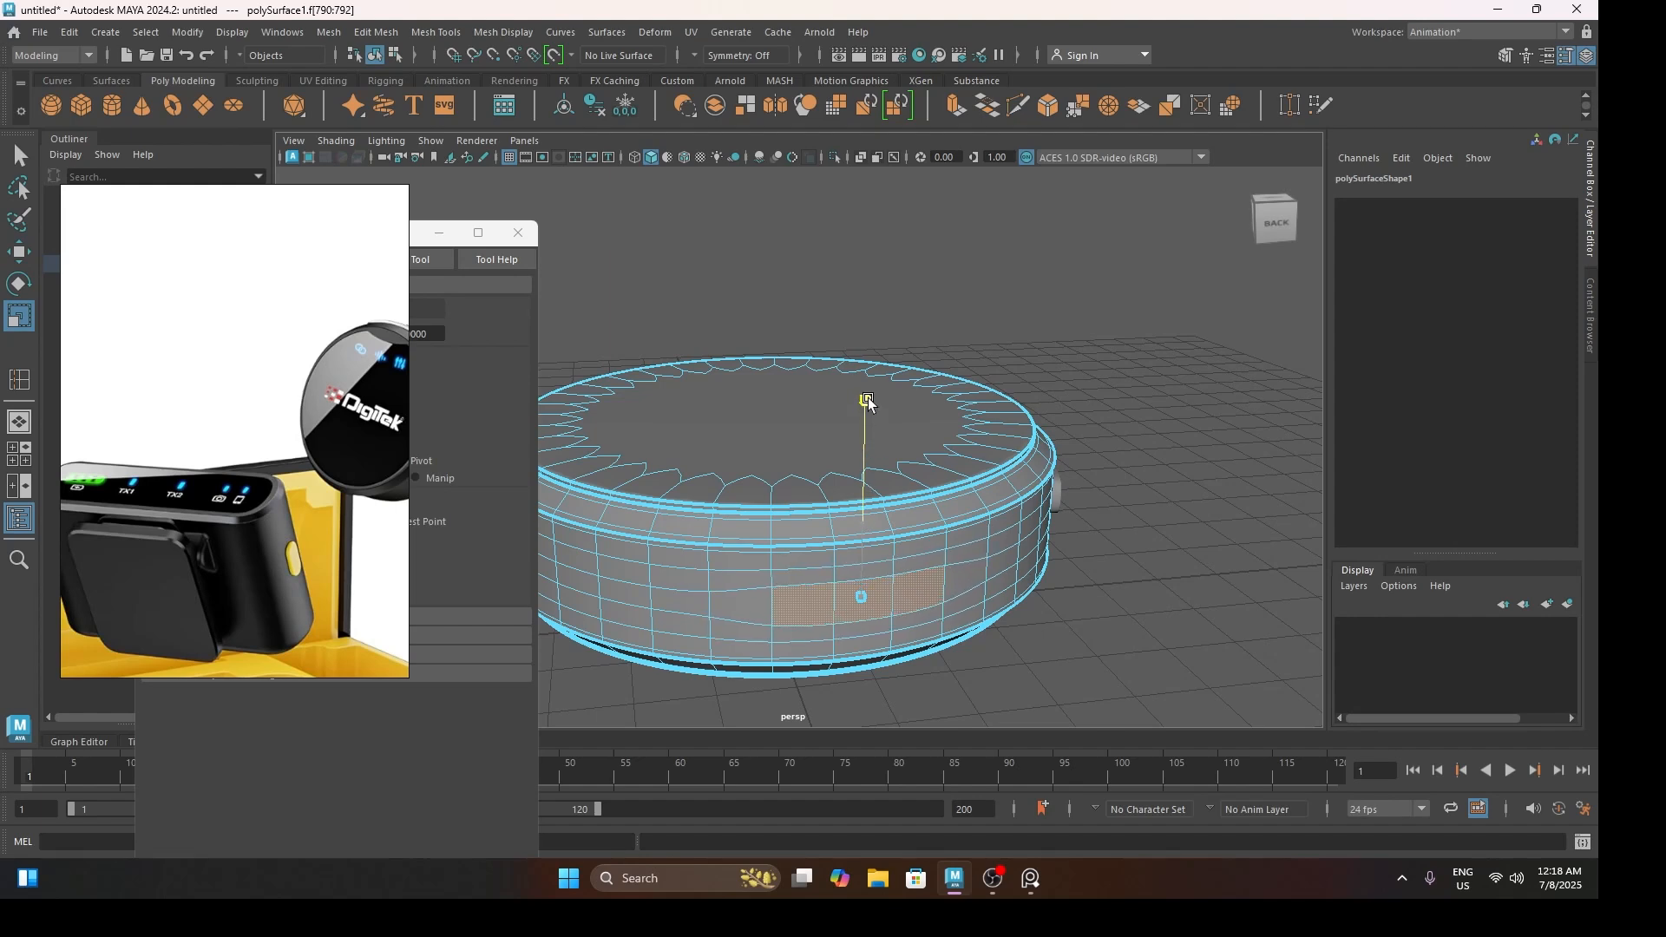
# Extrude the three back wall faces with a thin inset border and show the body unsmoothed
pyautogui.scroll(3, 872, 588)
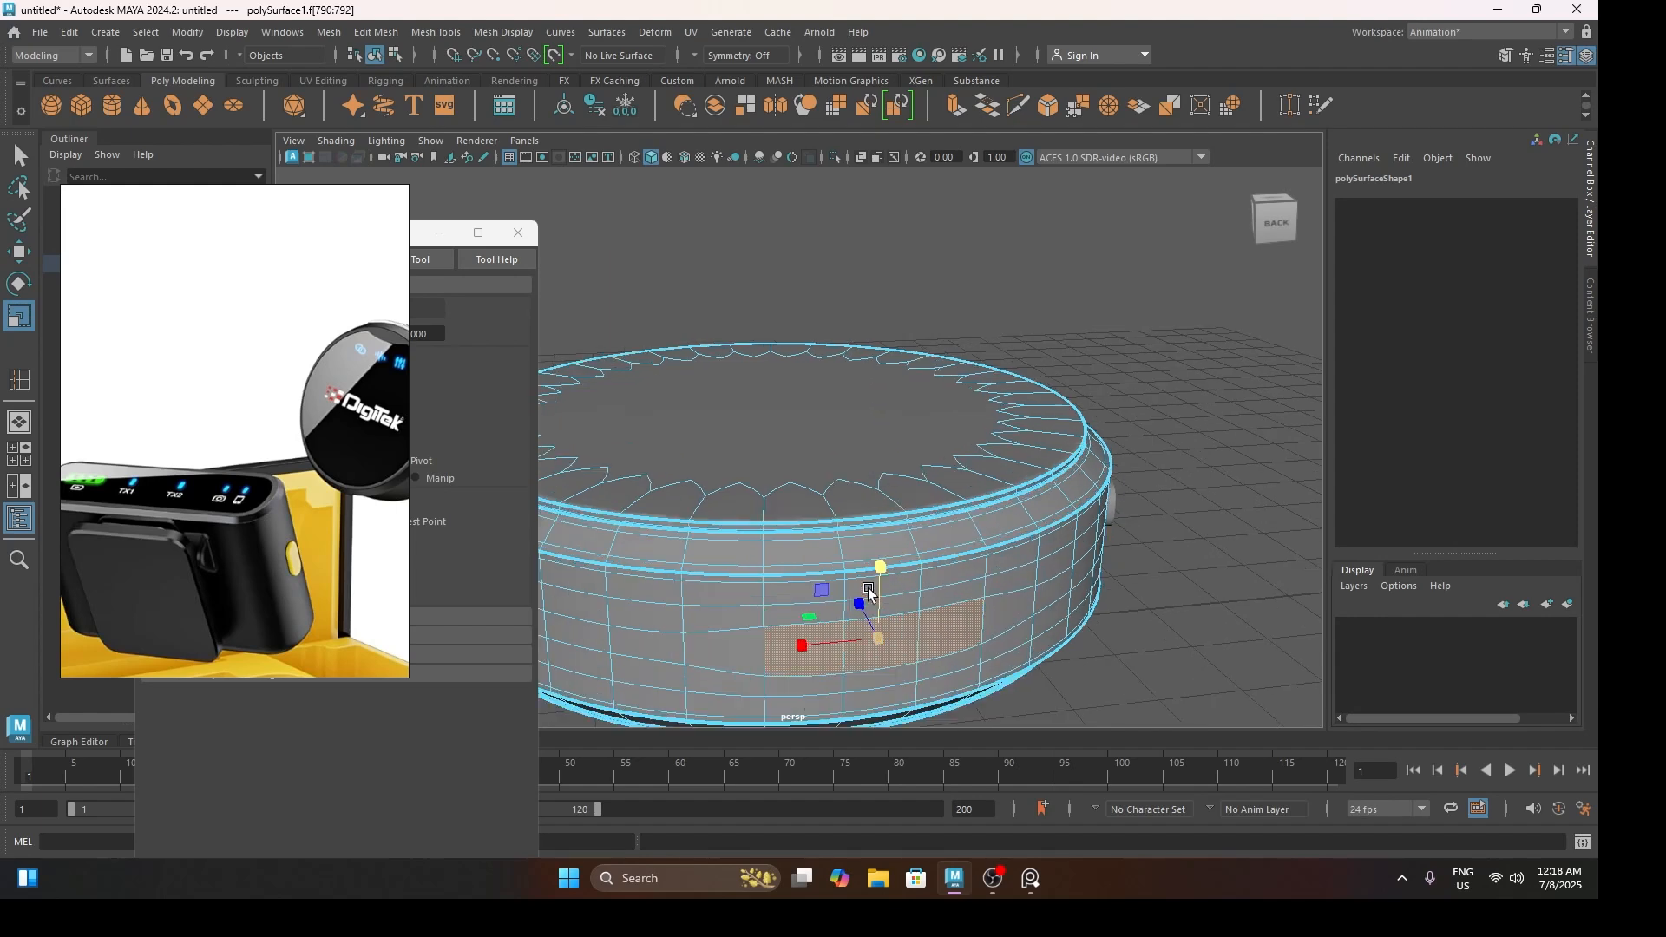
pyautogui.scroll(-1, 870, 622)
pyautogui.keyDown('alt'); pyautogui.moveTo(870, 621); pyautogui.dragTo(825, 525, button='middle'); pyautogui.keyUp('alt')
pyautogui.hotkey('ctrl', 'e')
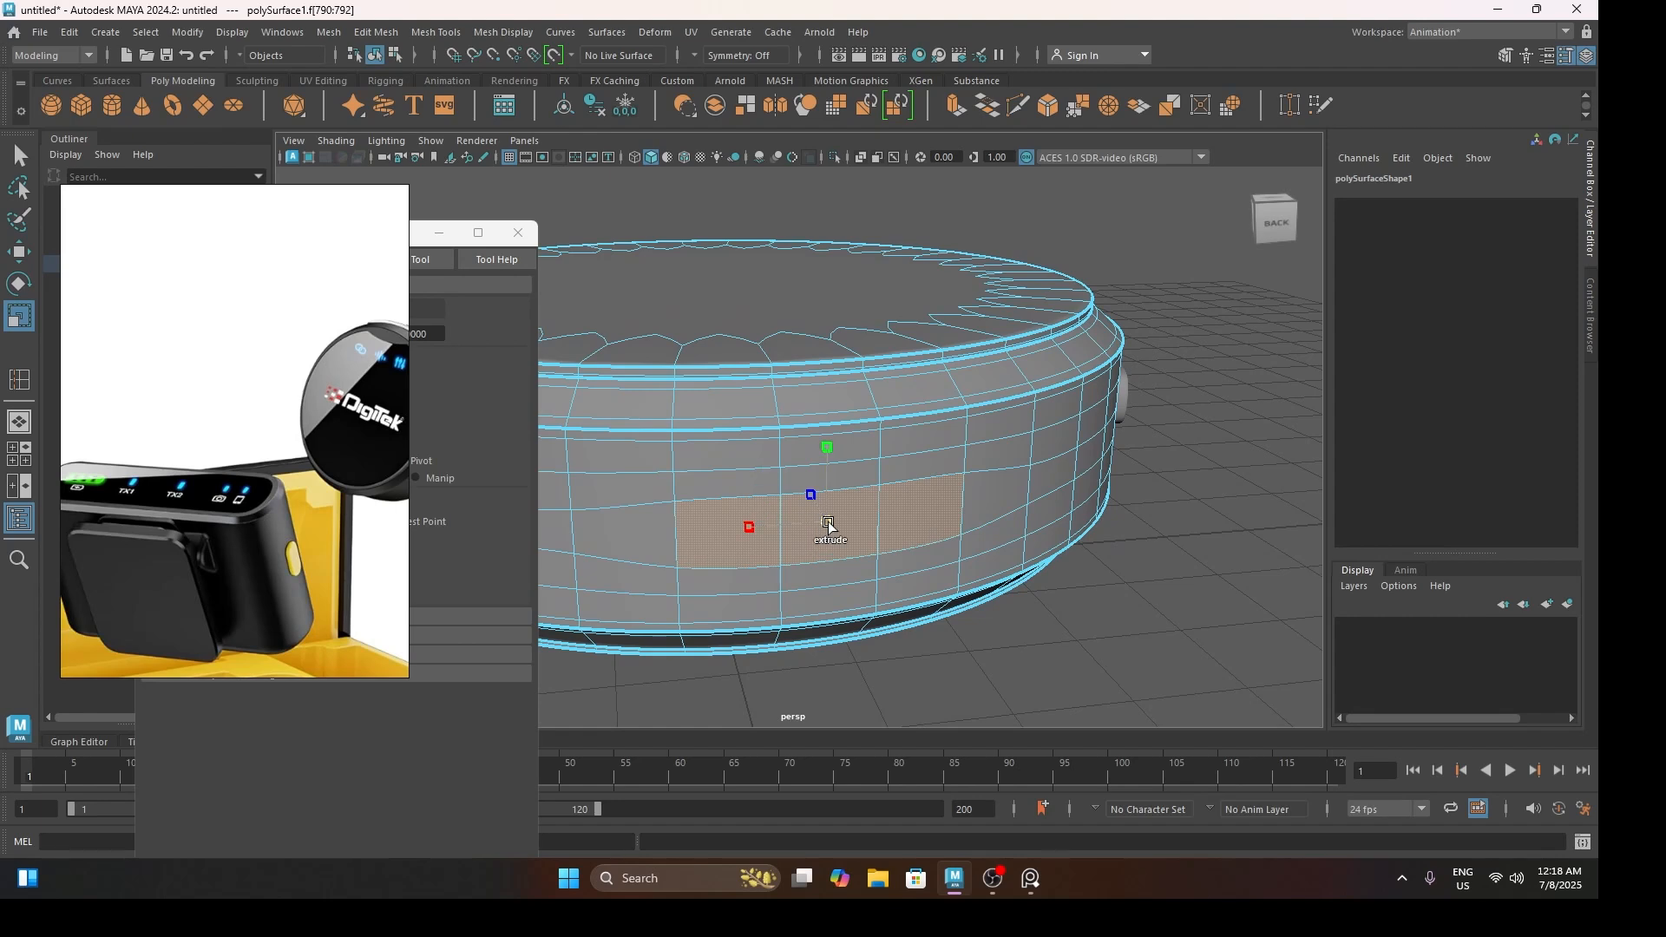
pyautogui.moveTo(825, 526); pyautogui.dragTo(737, 465)
pyautogui.press('1')
pyautogui.scroll(-4, 802, 537)
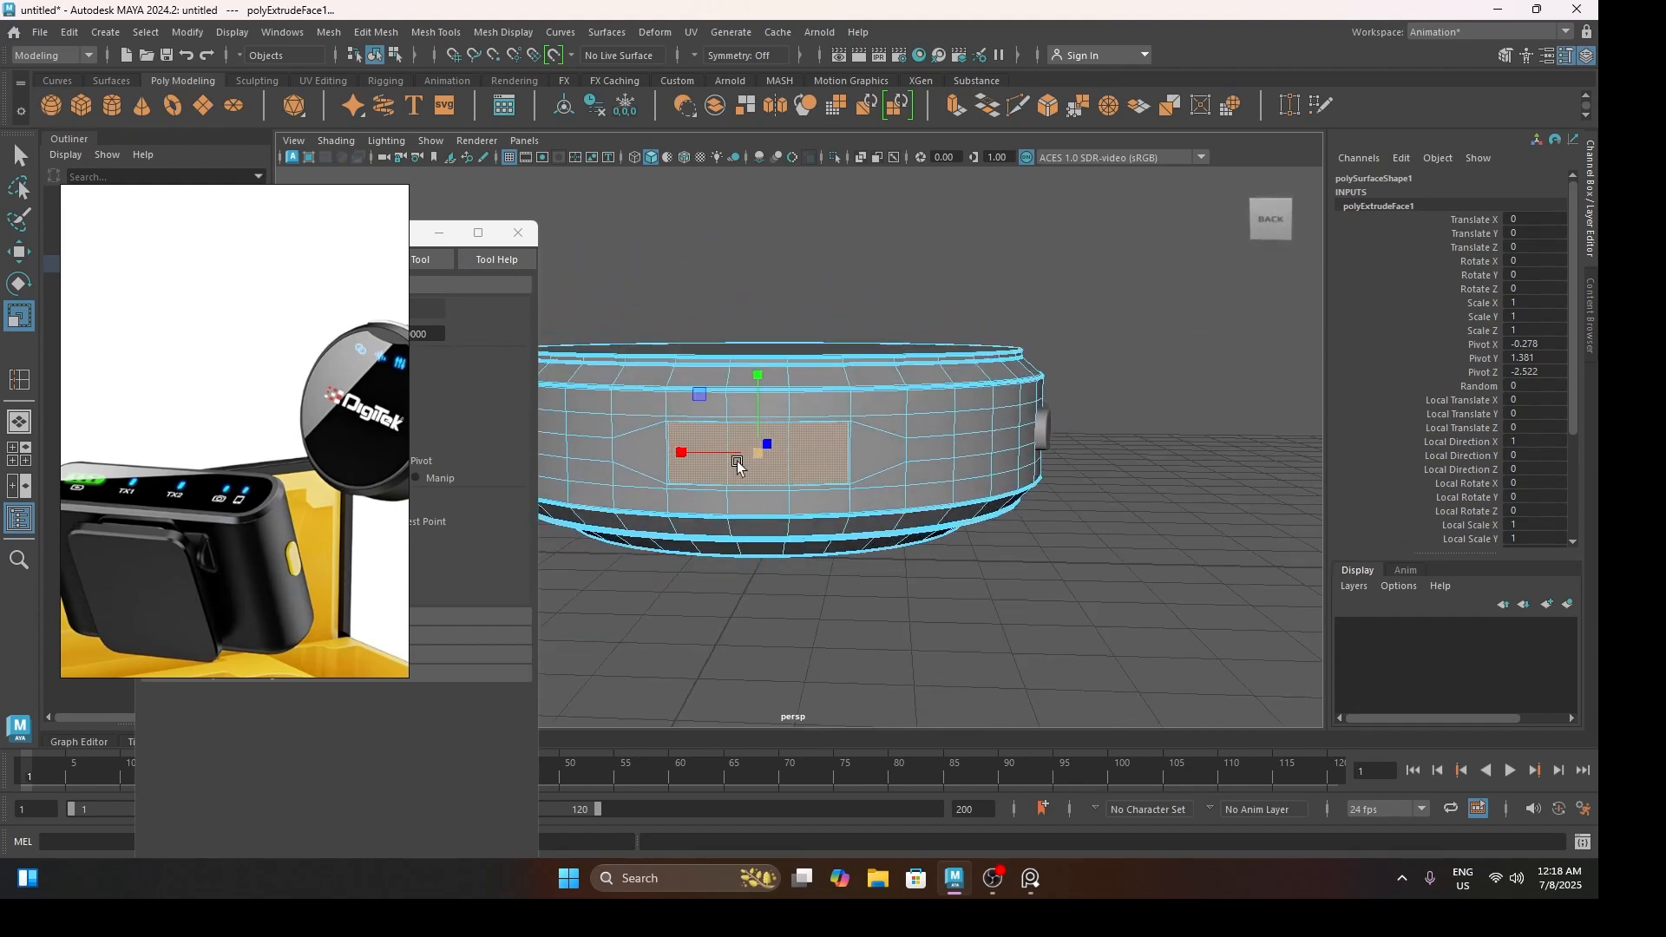
# Extrude the inset back wall faces inward to form a shallow rectangular recess
pyautogui.keyDown('alt'); pyautogui.moveTo(730, 446); pyautogui.dragTo(745, 499, button='middle'); pyautogui.keyUp('alt')
pyautogui.scroll(6, 726, 543)
pyautogui.keyDown('alt'); pyautogui.moveTo(724, 543); pyautogui.dragTo(824, 572); pyautogui.keyUp('alt')
pyautogui.scroll(-5, 811, 557)
pyautogui.press('w')
pyautogui.scroll(2, 914, 559)
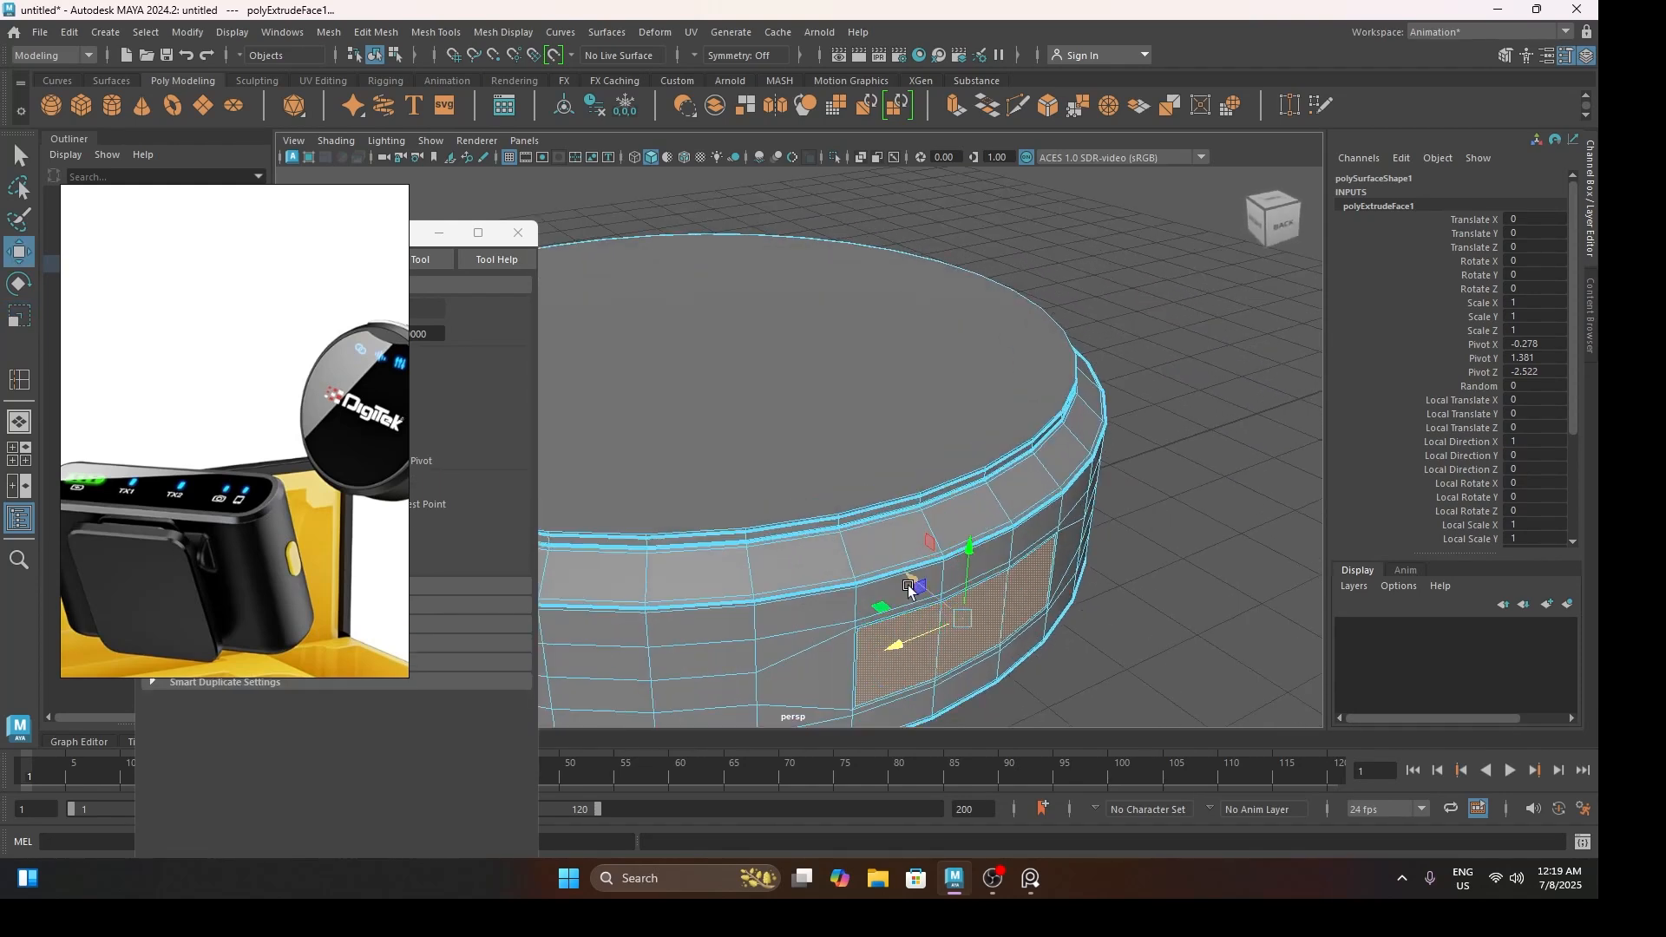
pyautogui.keyDown('shift'); pyautogui.moveTo(922, 587); pyautogui.dragTo(914, 584); pyautogui.keyUp('shift')
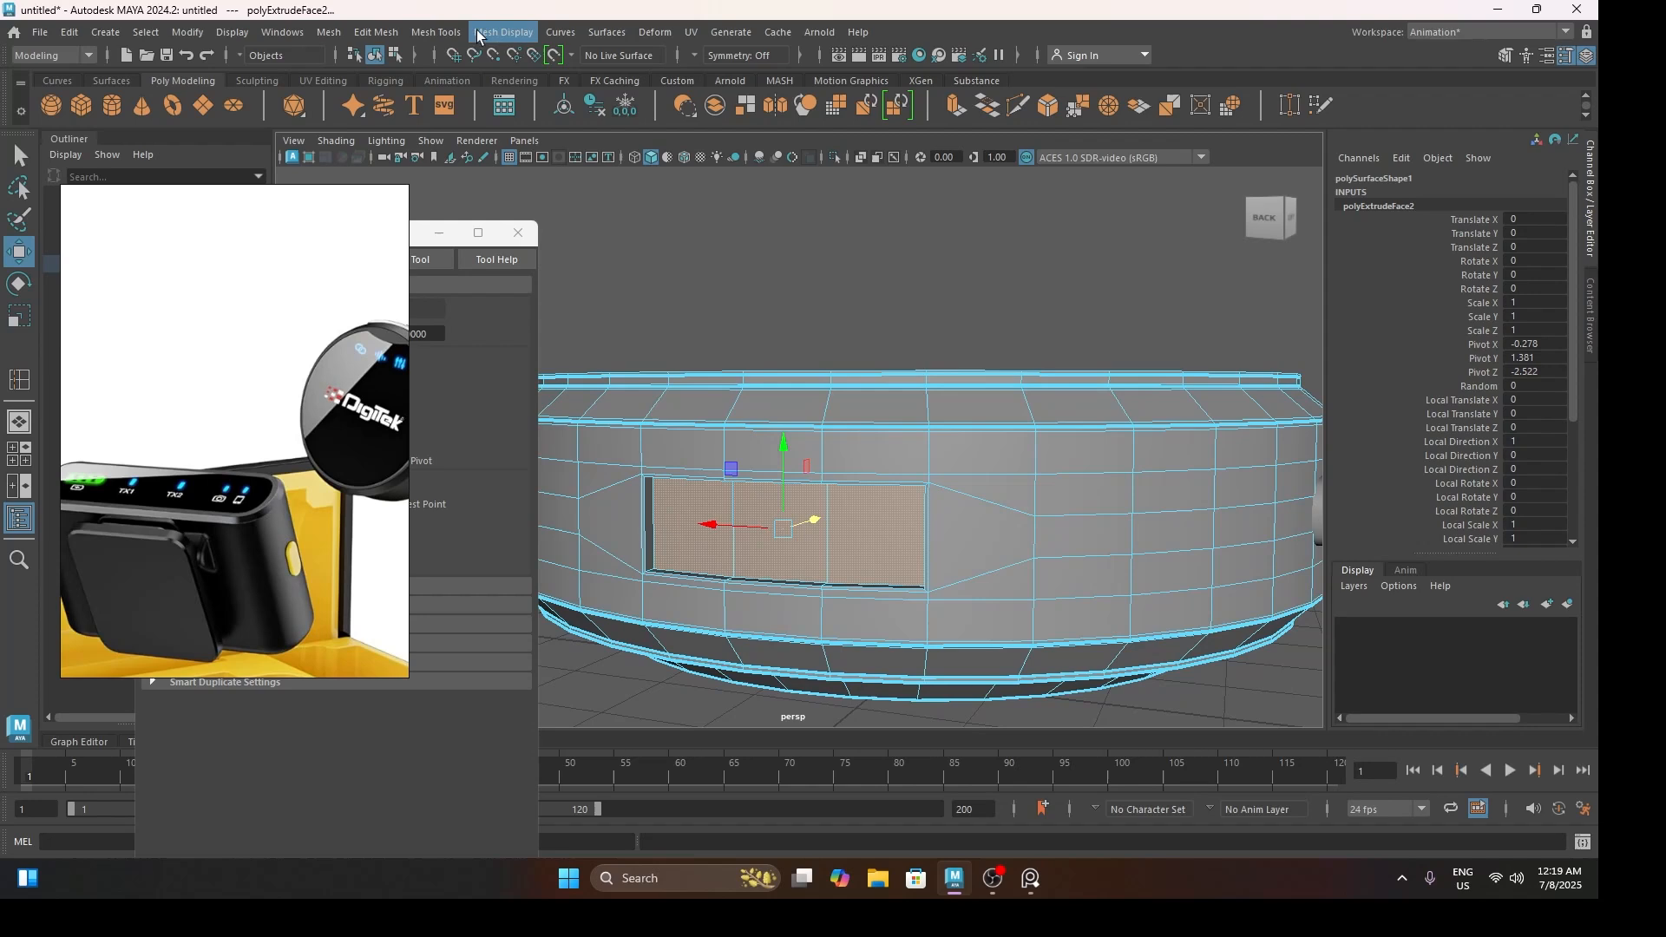
# Insert two horizontal edge loops through the recess, one near its upper edge and one near its lower edge
pyautogui.click(451, 33)
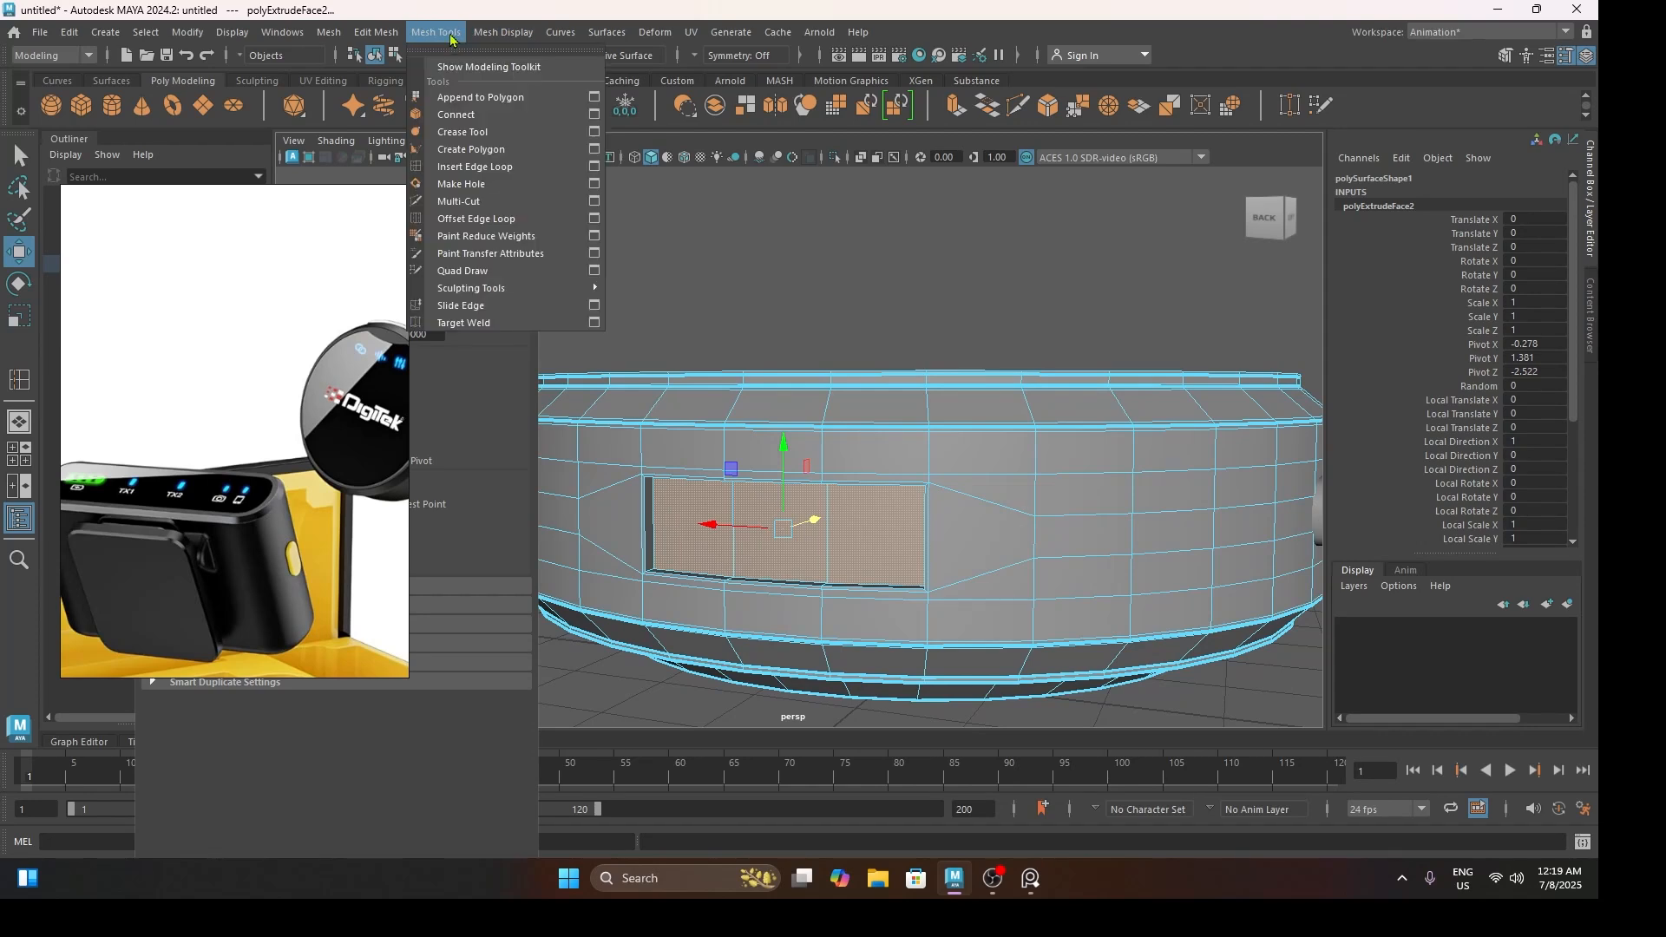
pyautogui.click(495, 166)
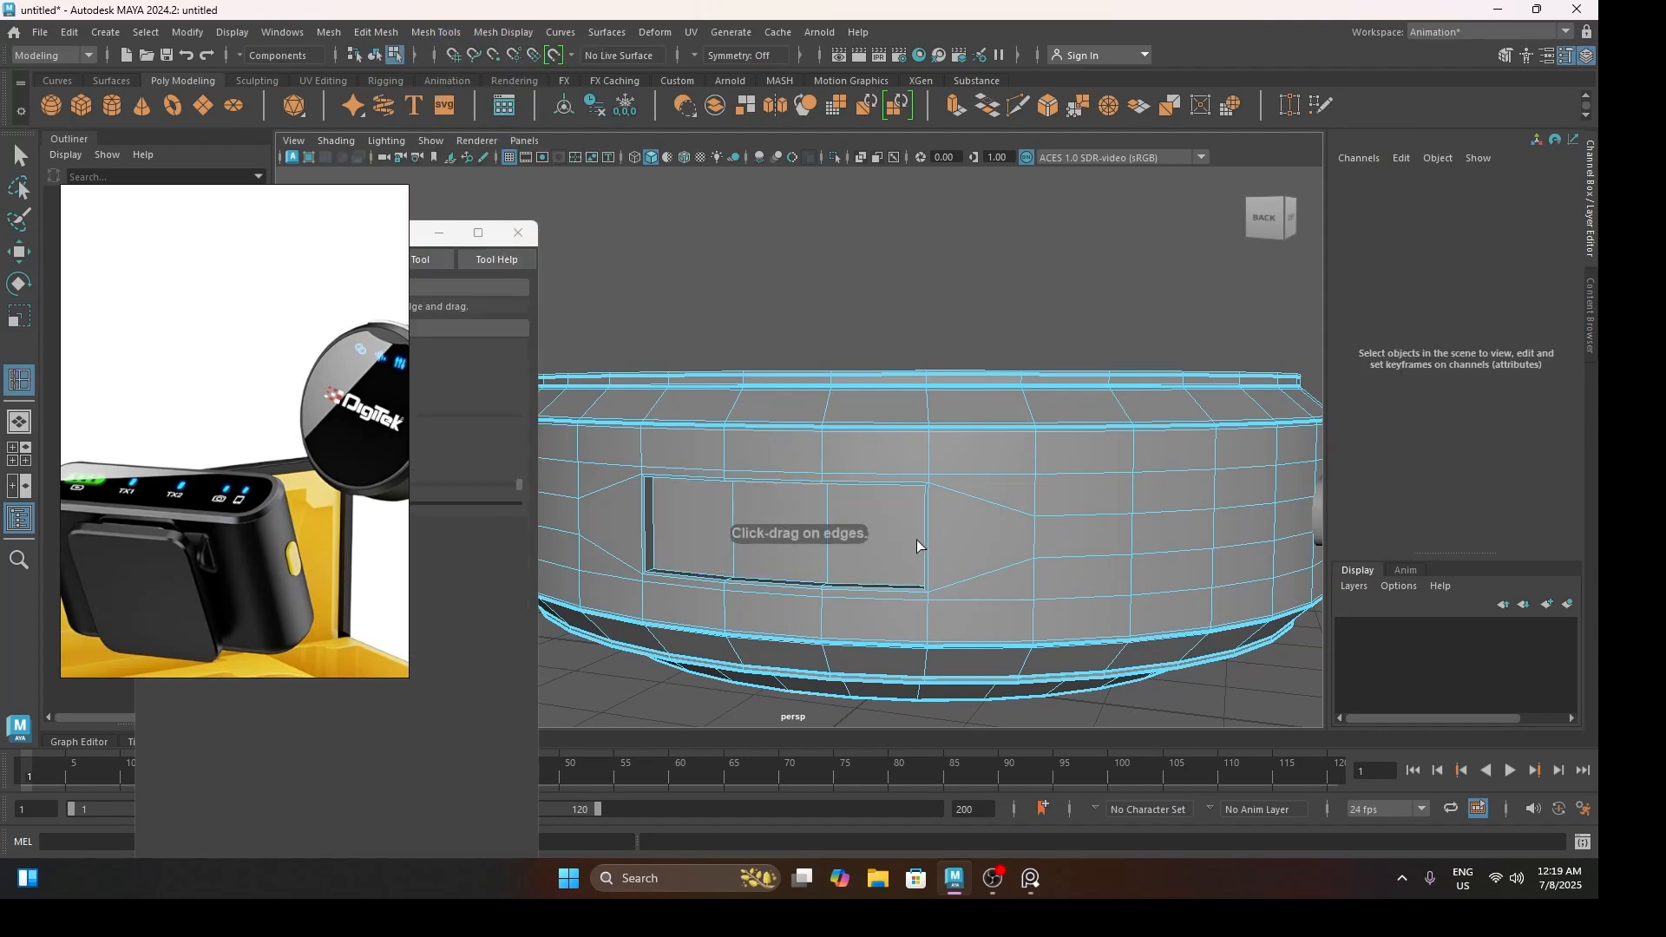
pyautogui.moveTo(925, 543); pyautogui.dragTo(931, 542)
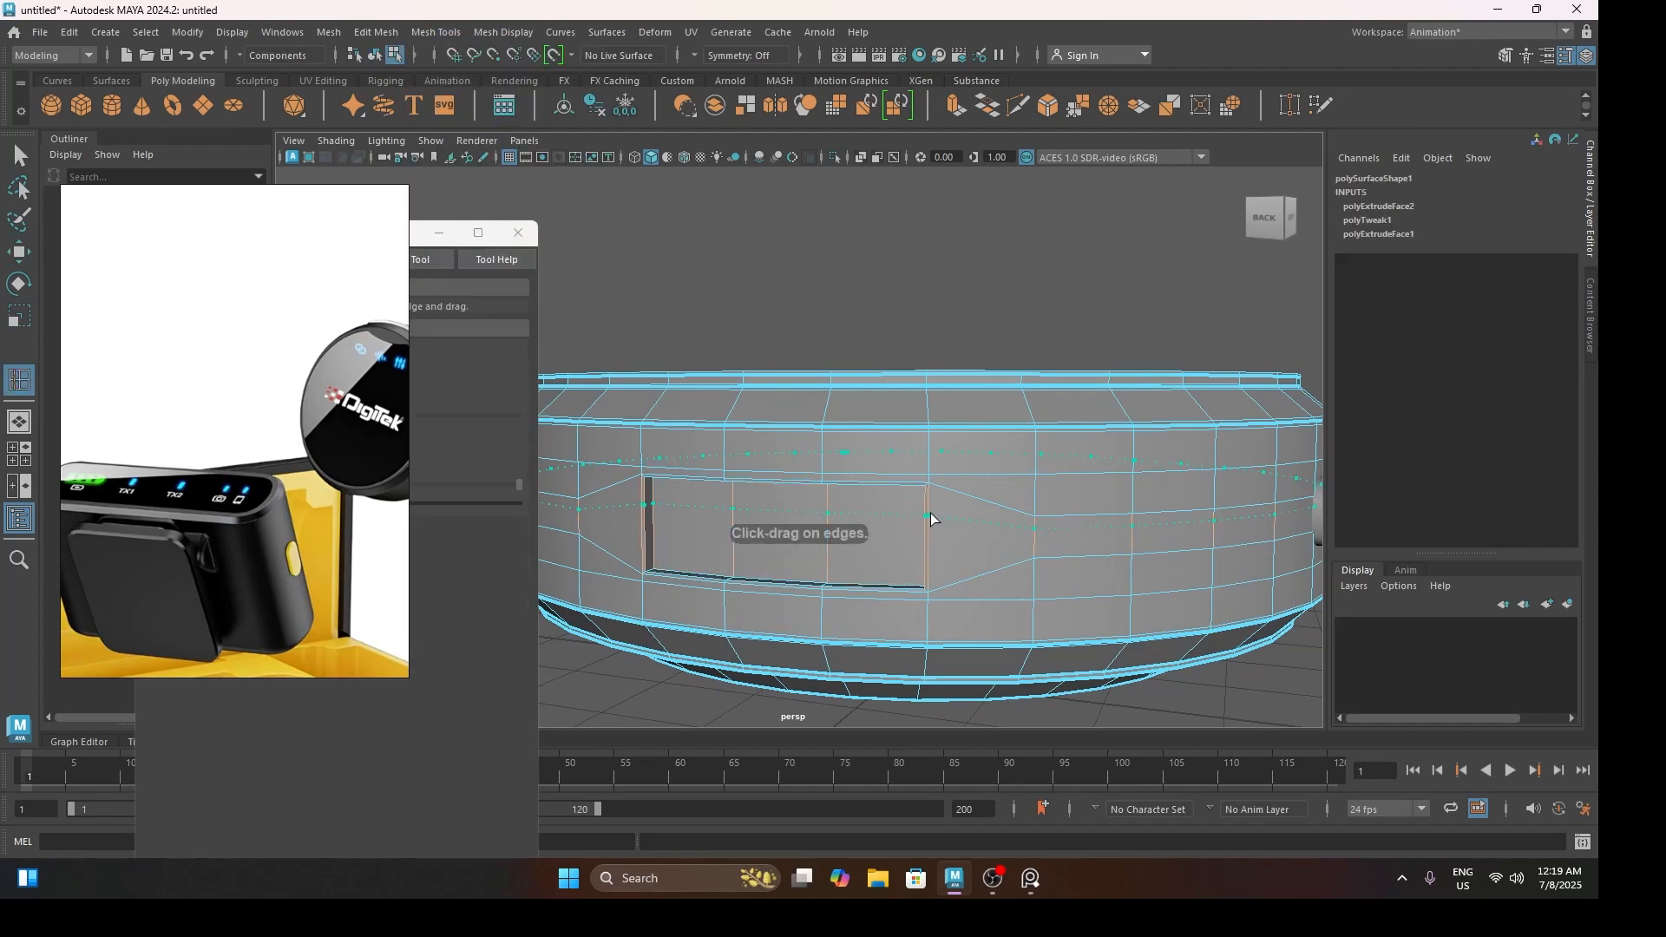
pyautogui.click(930, 508)
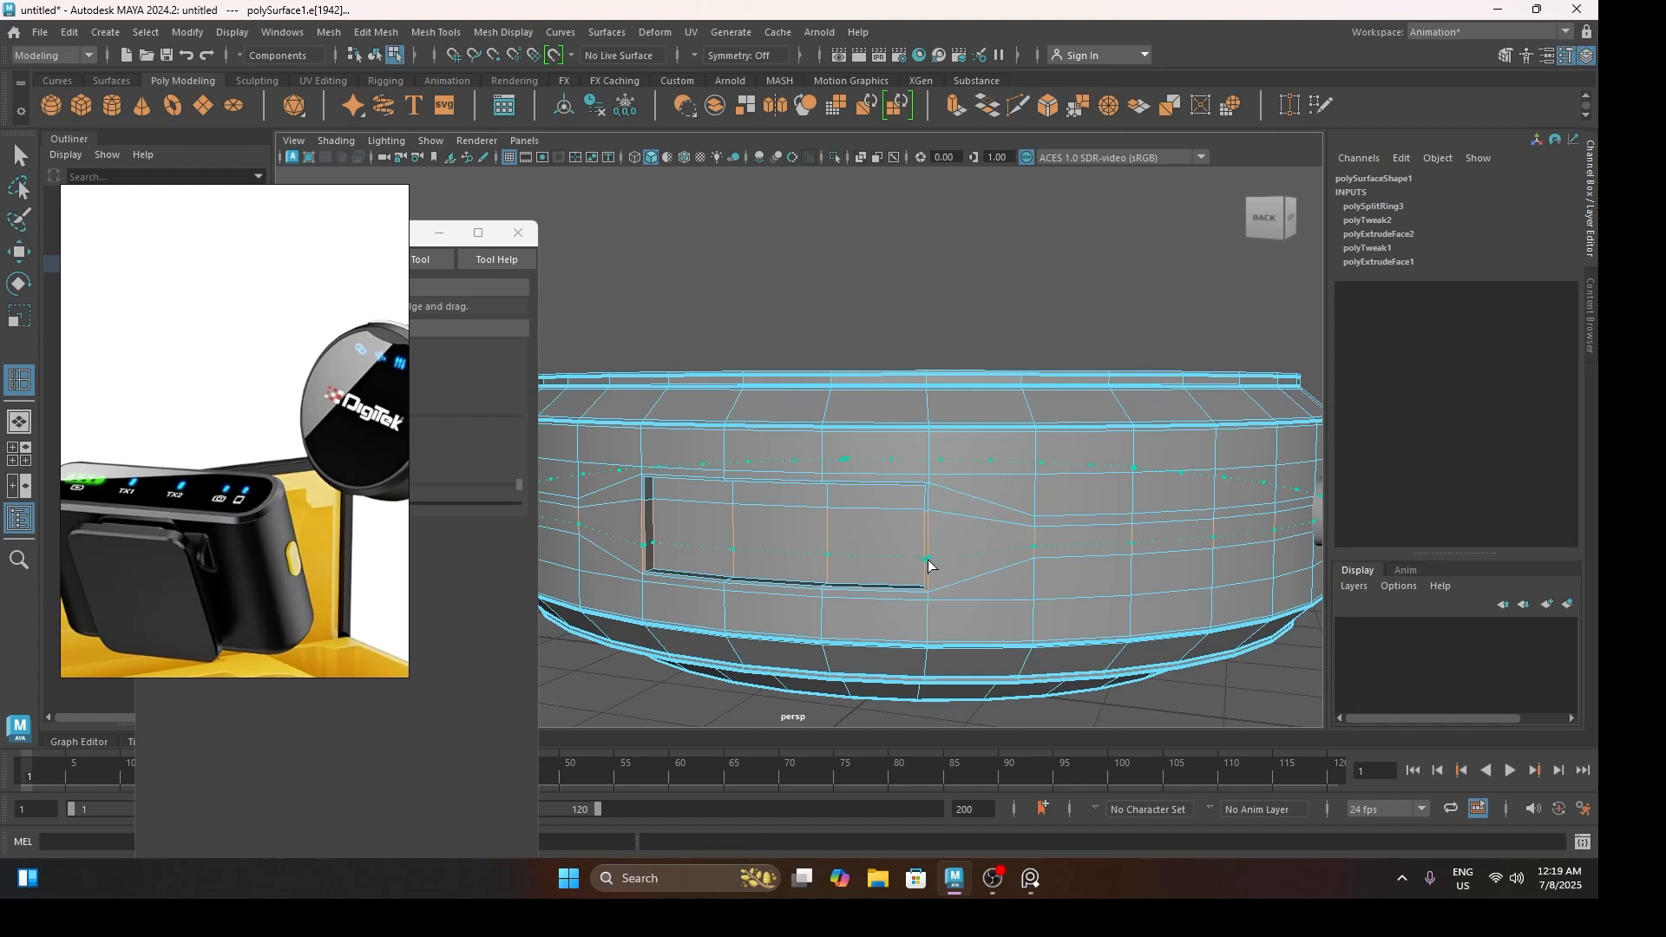
pyautogui.moveTo(929, 562); pyautogui.dragTo(930, 564)
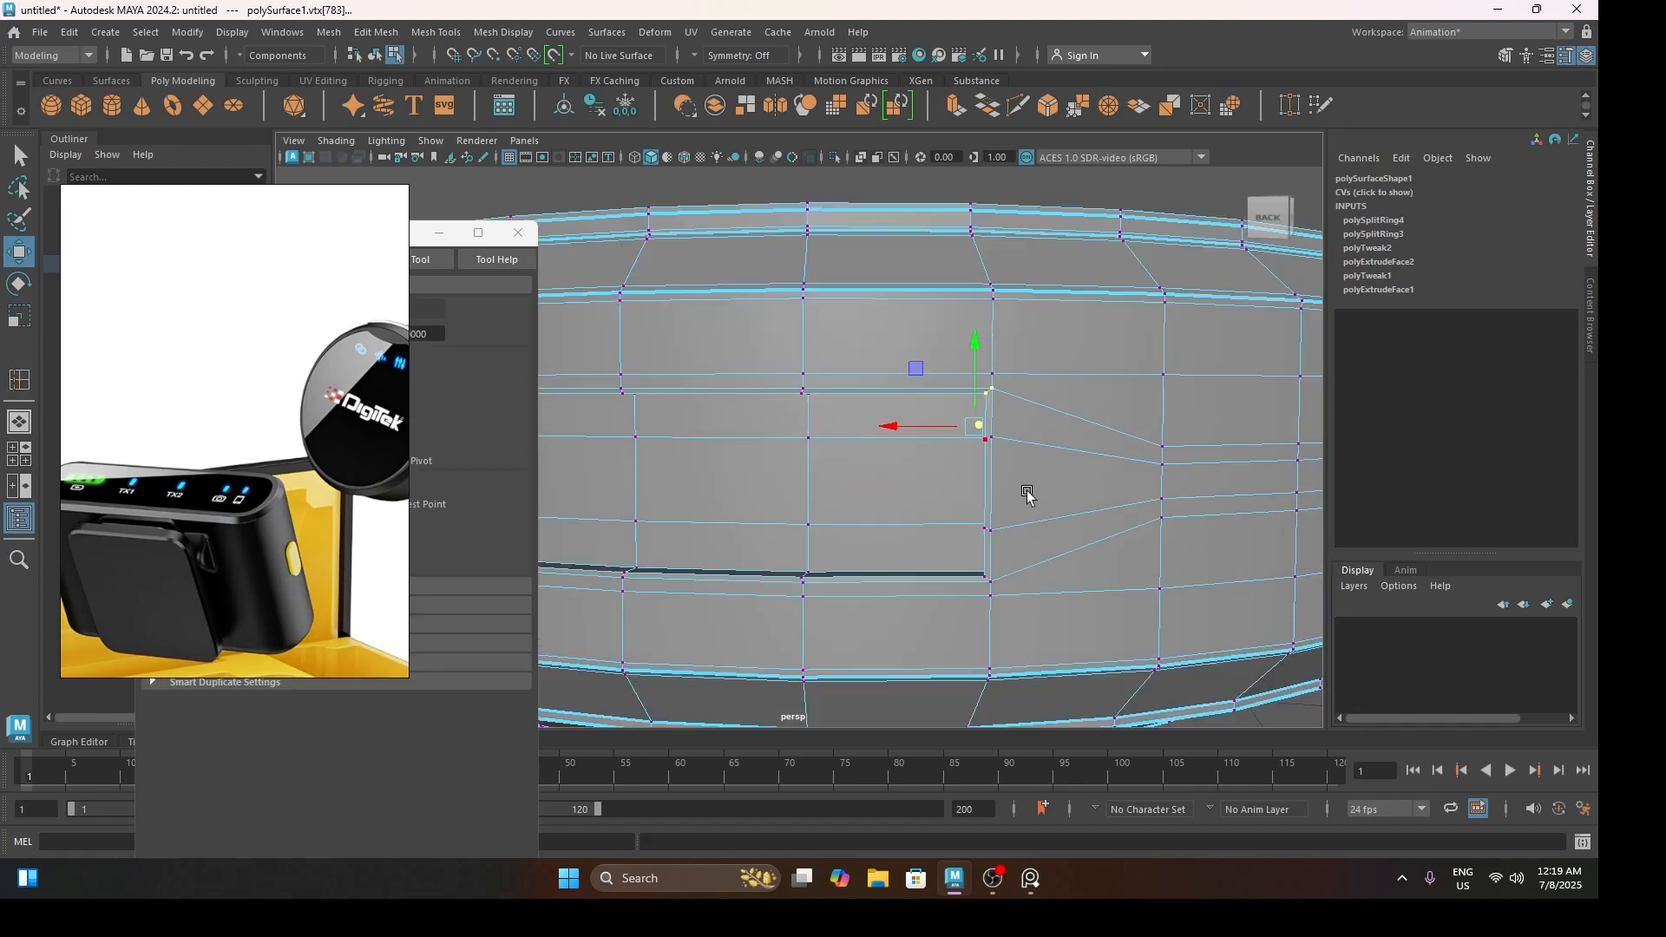
# Select the vertices at the recess's four corners and scale them inward along its length to chamfer the corners
pyautogui.keyDown('alt'); pyautogui.moveTo(1026, 489); pyautogui.dragTo(960, 517); pyautogui.keyUp('alt')
pyautogui.keyDown('shift'); pyautogui.moveTo(860, 502); pyautogui.dragTo(915, 532); pyautogui.keyUp('shift')
pyautogui.keyDown('shift'); pyautogui.moveTo(878, 346); pyautogui.dragTo(915, 508); pyautogui.keyUp('shift')
pyautogui.scroll(-5, 938, 415)
pyautogui.scroll(-5, 907, 517)
pyautogui.keyDown('shift'); pyautogui.moveTo(641, 317); pyautogui.dragTo(1096, 569); pyautogui.keyUp('shift')
pyautogui.keyDown('alt'); pyautogui.moveTo(967, 625); pyautogui.dragTo(836, 569); pyautogui.keyUp('alt')
pyautogui.scroll(4, 911, 586)
pyautogui.scroll(3, 912, 586)
pyautogui.scroll(5, 835, 566)
pyautogui.keyDown('alt'); pyautogui.moveTo(833, 560); pyautogui.dragTo(839, 489, button='middle'); pyautogui.keyUp('alt')
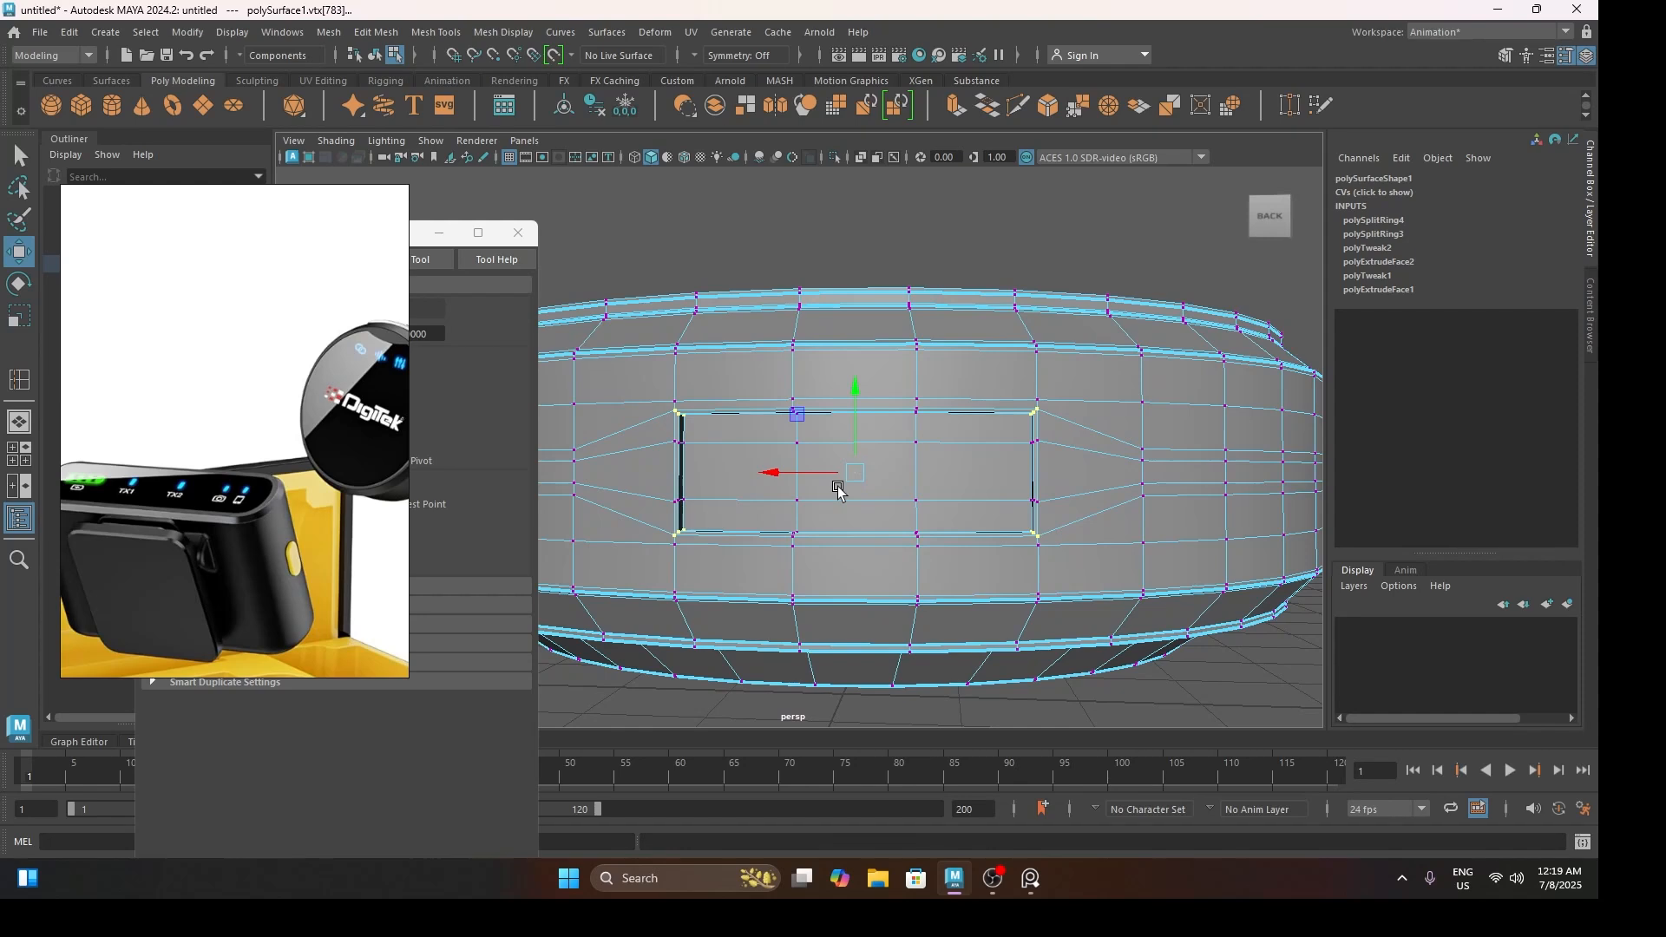
pyautogui.press('r')
pyautogui.moveTo(853, 396); pyautogui.dragTo(857, 400)
pyautogui.moveTo(780, 473); pyautogui.dragTo(793, 474)
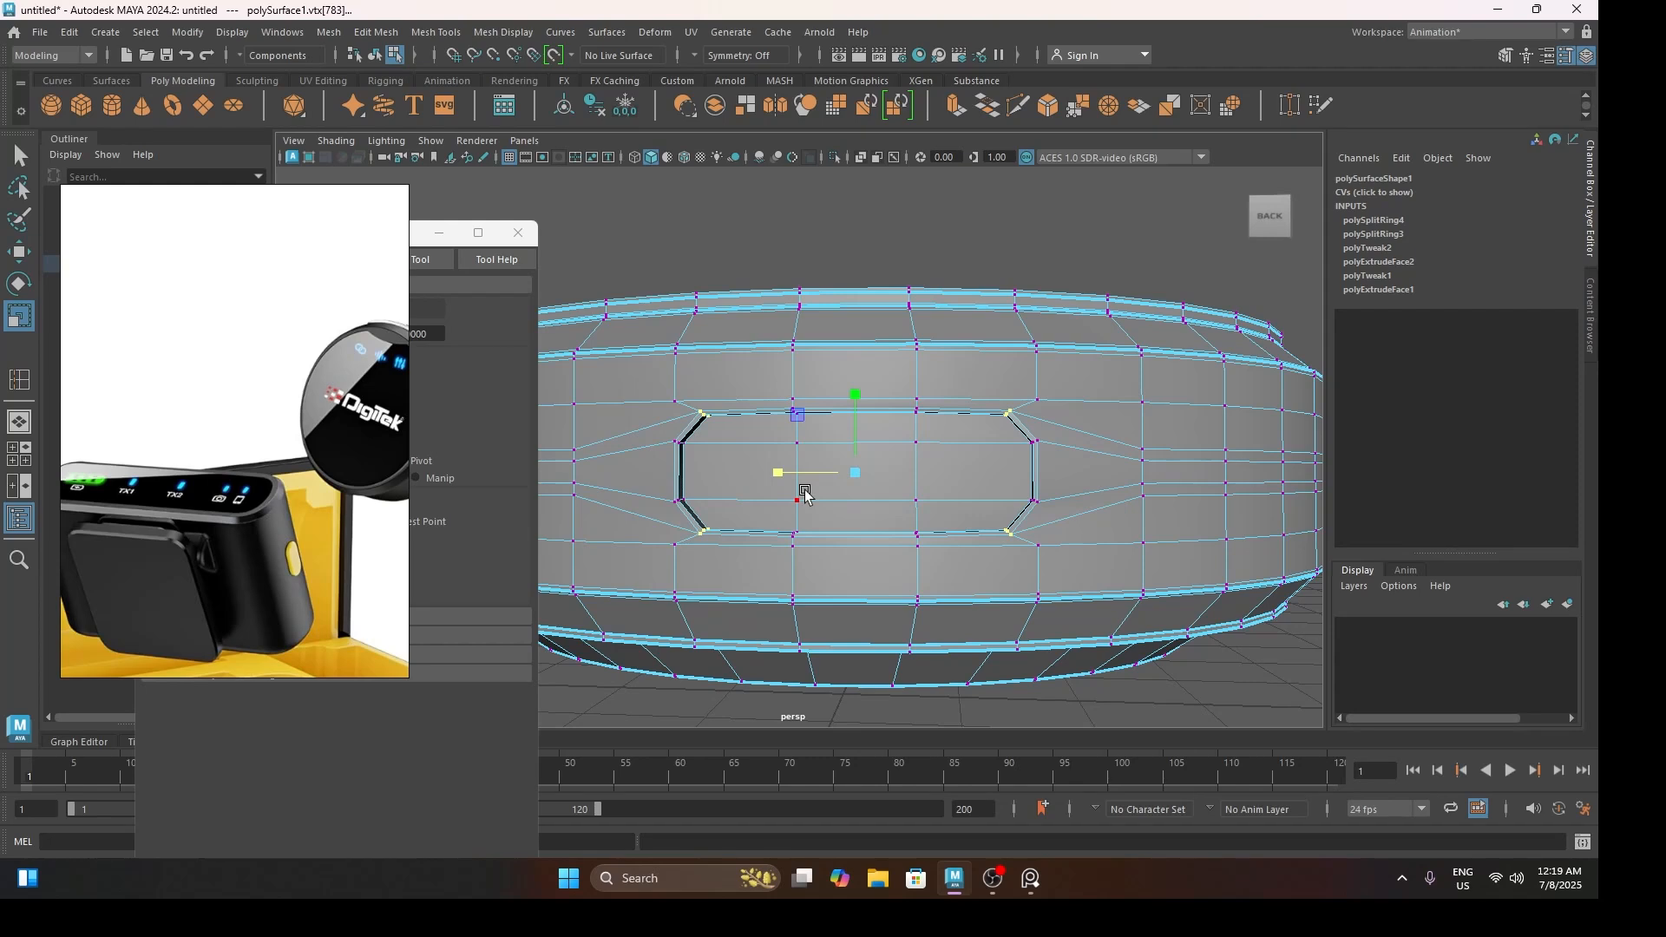
# Preview the body smoothed in object mode and examine the recess's rounded shape from several angles
pyautogui.press('3')
pyautogui.moveTo(937, 431); pyautogui.dragTo(987, 328, button='right')
pyautogui.click(919, 468)
pyautogui.scroll(-5, 915, 486)
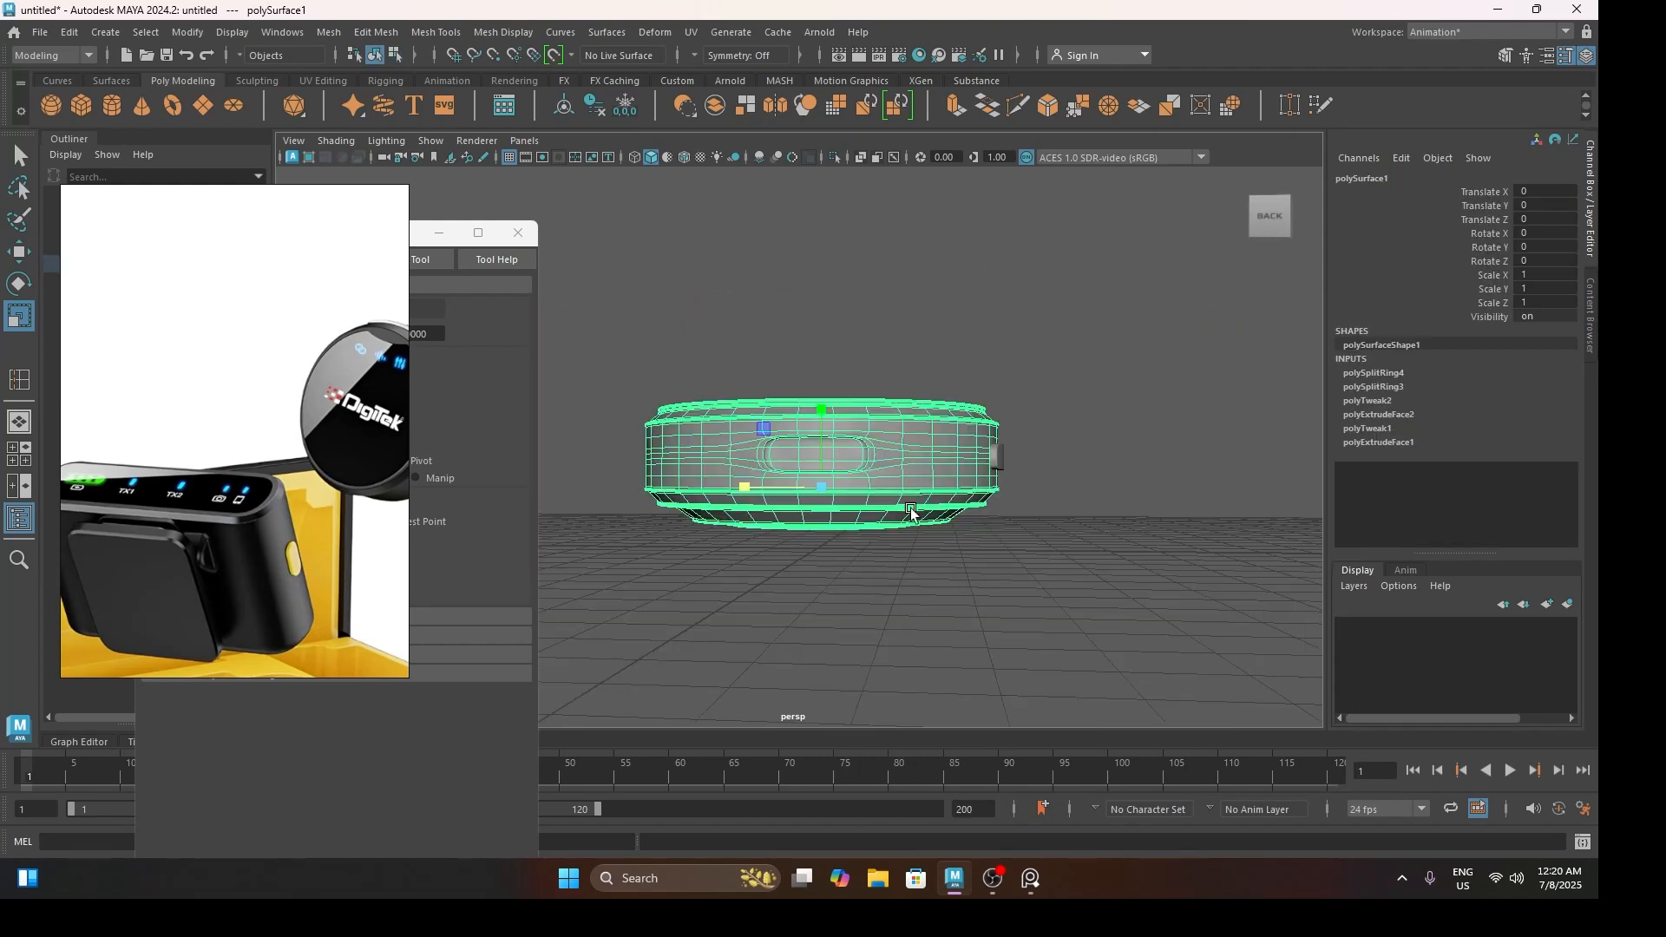
pyautogui.keyDown('alt'); pyautogui.moveTo(912, 509); pyautogui.dragTo(934, 562); pyautogui.keyUp('alt')
pyautogui.click(965, 657)
pyautogui.keyDown('alt'); pyautogui.moveTo(965, 657); pyautogui.dragTo(799, 528); pyautogui.keyUp('alt')
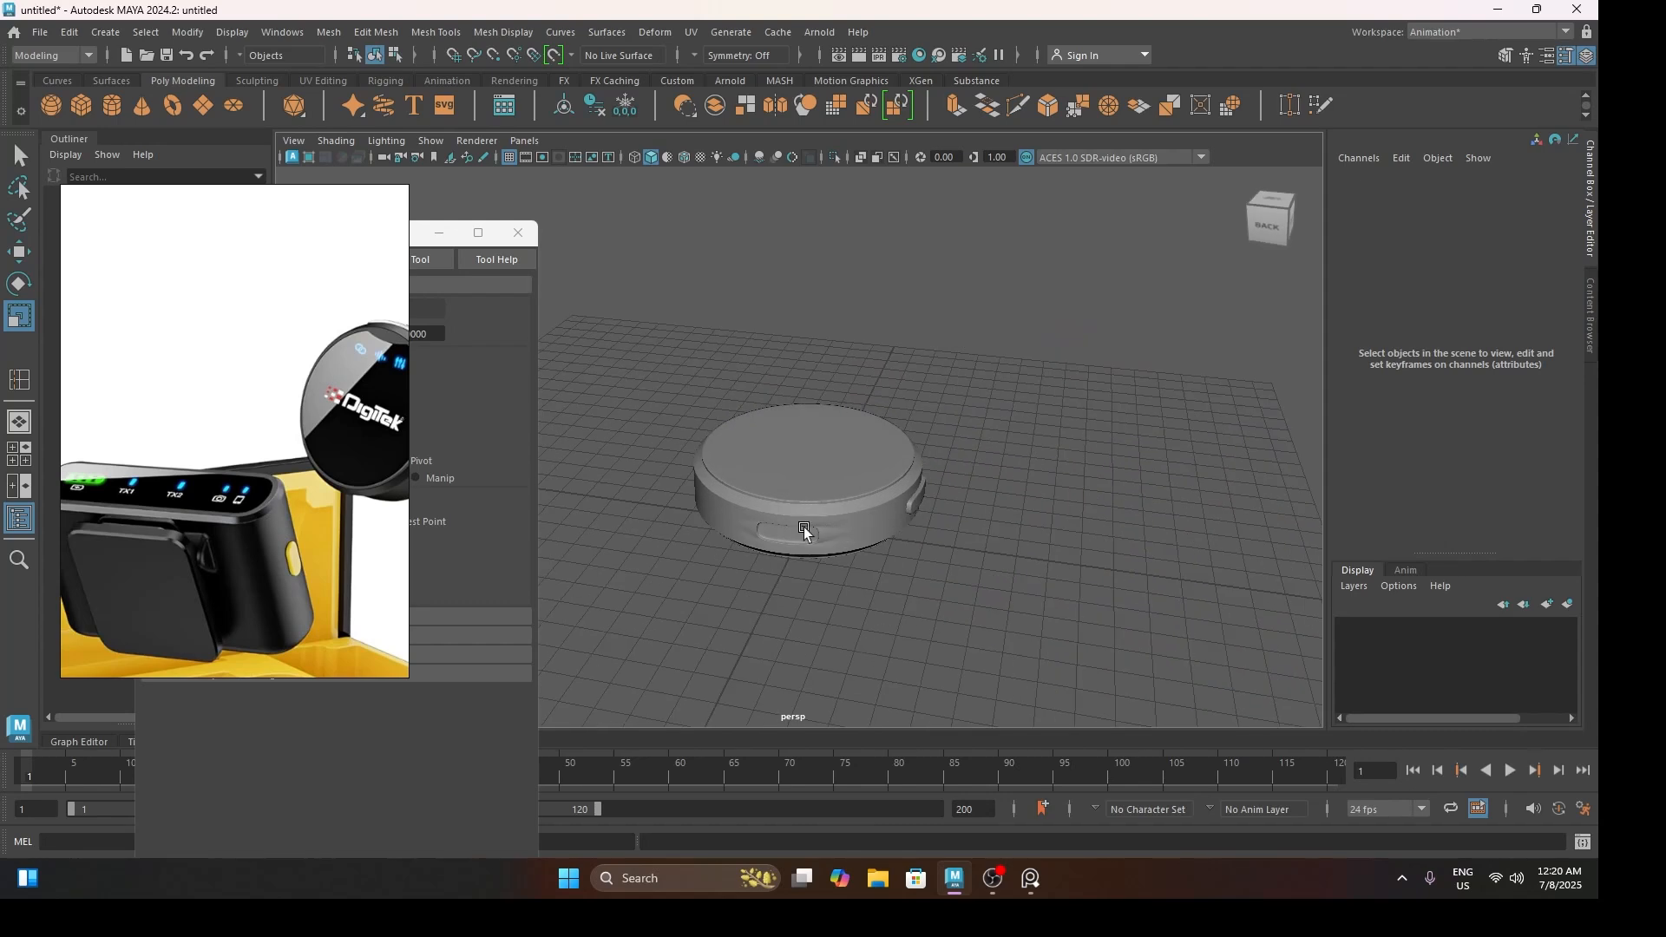
pyautogui.scroll(5, 826, 590)
pyautogui.click(904, 674)
pyautogui.keyDown('alt'); pyautogui.moveTo(904, 674); pyautogui.dragTo(929, 532); pyautogui.keyUp('alt')
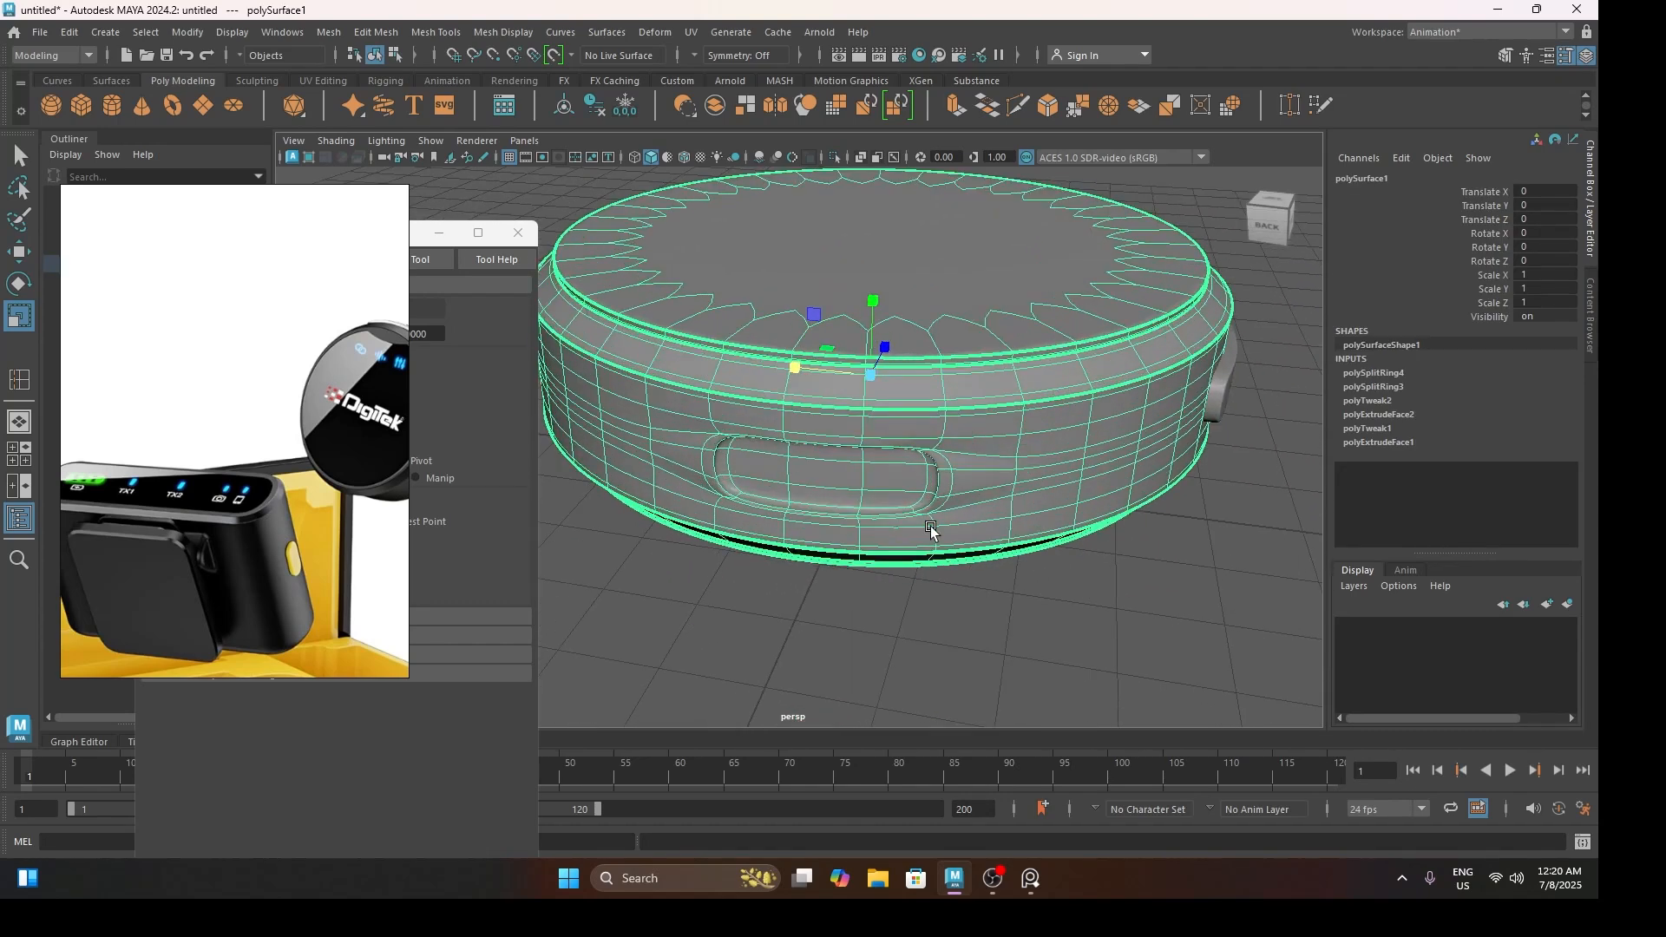
pyautogui.scroll(5, 930, 527)
# Turn off the smooth preview and use Multi-Cut to connect vertices beside the corners at one end of the recess
pyautogui.press('1')
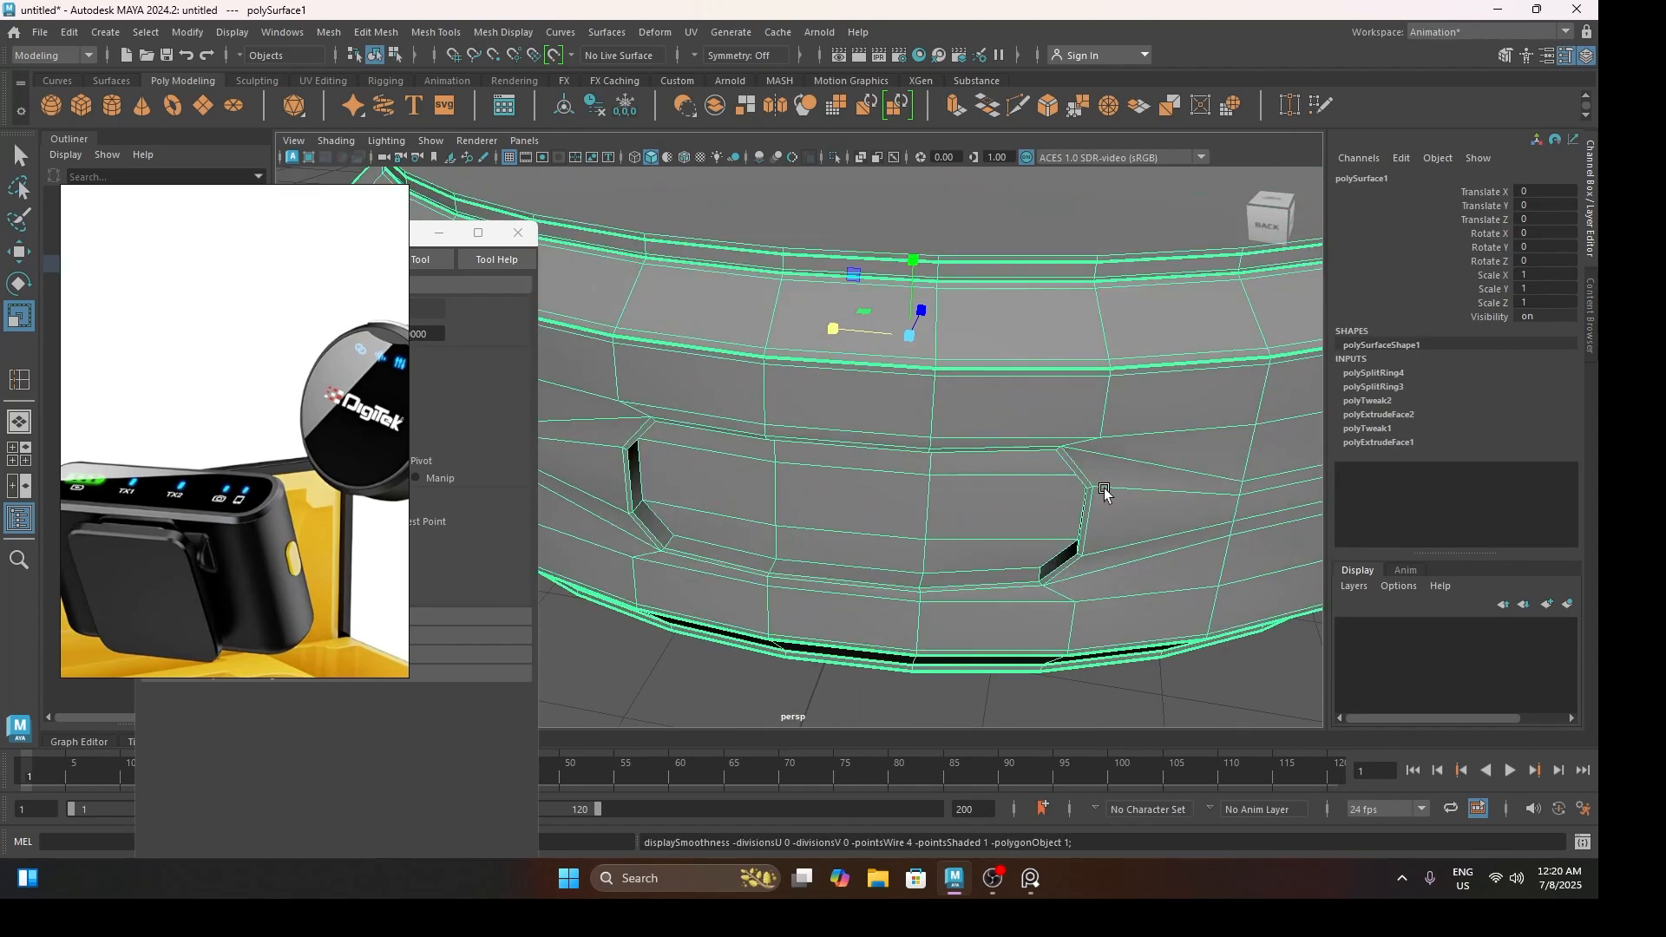
pyautogui.scroll(-5, 1102, 493)
pyautogui.keyDown('alt'); pyautogui.moveTo(1075, 506); pyautogui.dragTo(911, 452); pyautogui.keyUp('alt')
pyautogui.keyDown('alt'); pyautogui.moveTo(911, 451); pyautogui.dragTo(993, 524, button='middle'); pyautogui.keyUp('alt')
pyautogui.scroll(5, 993, 525)
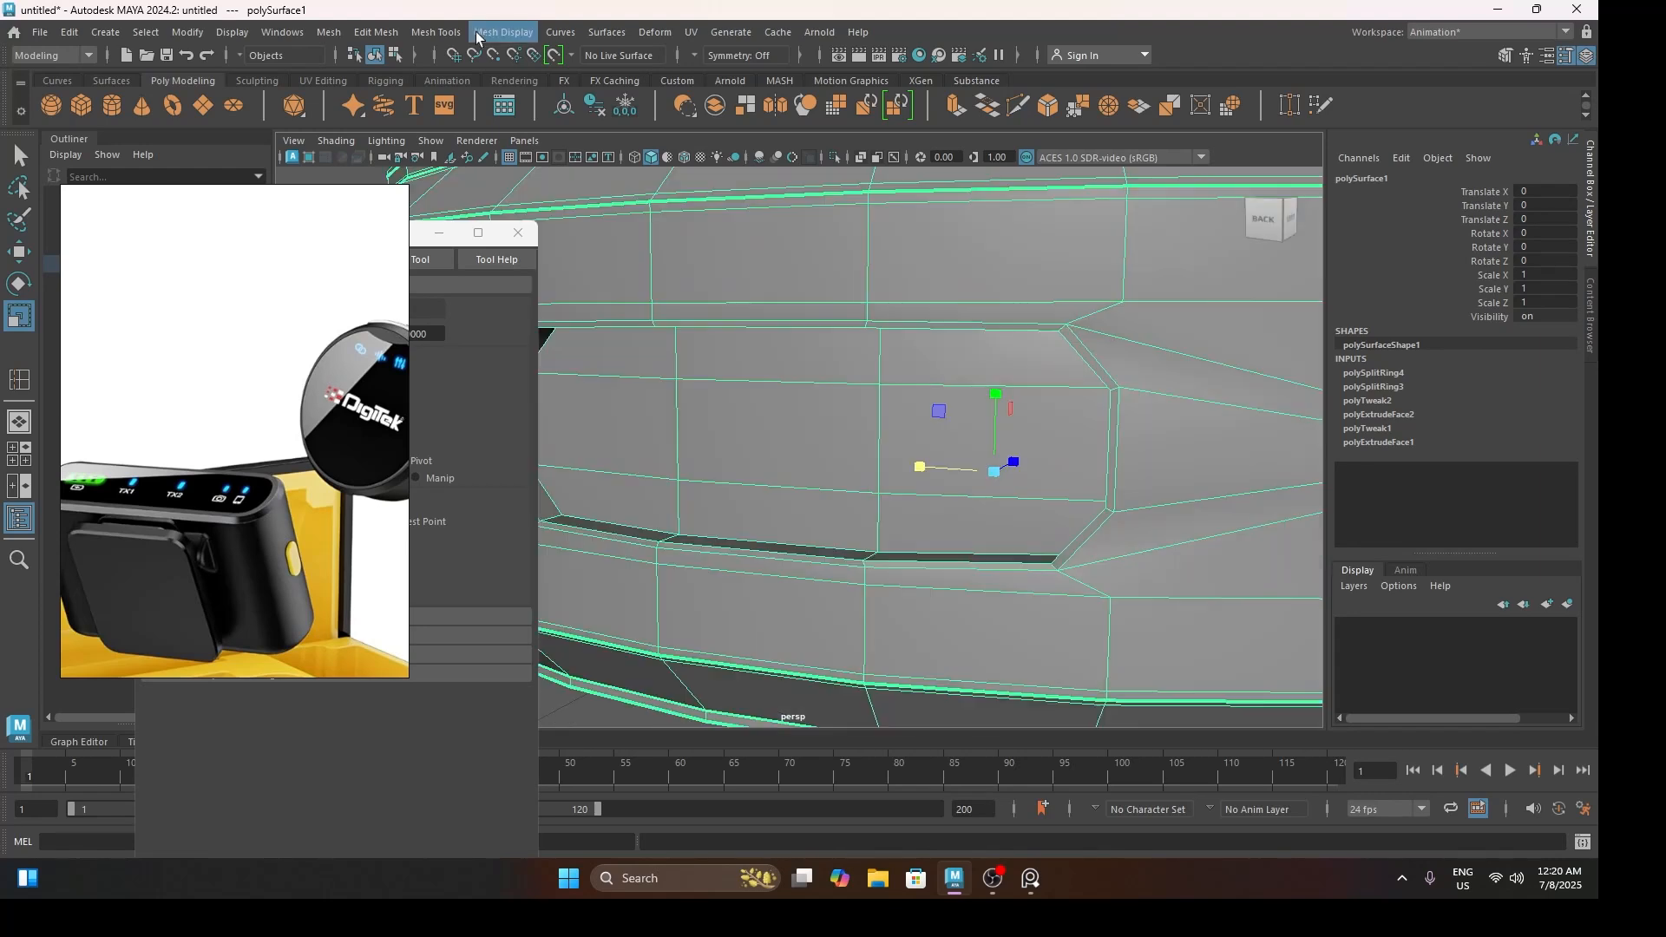
pyautogui.click(435, 32)
pyautogui.click(522, 204)
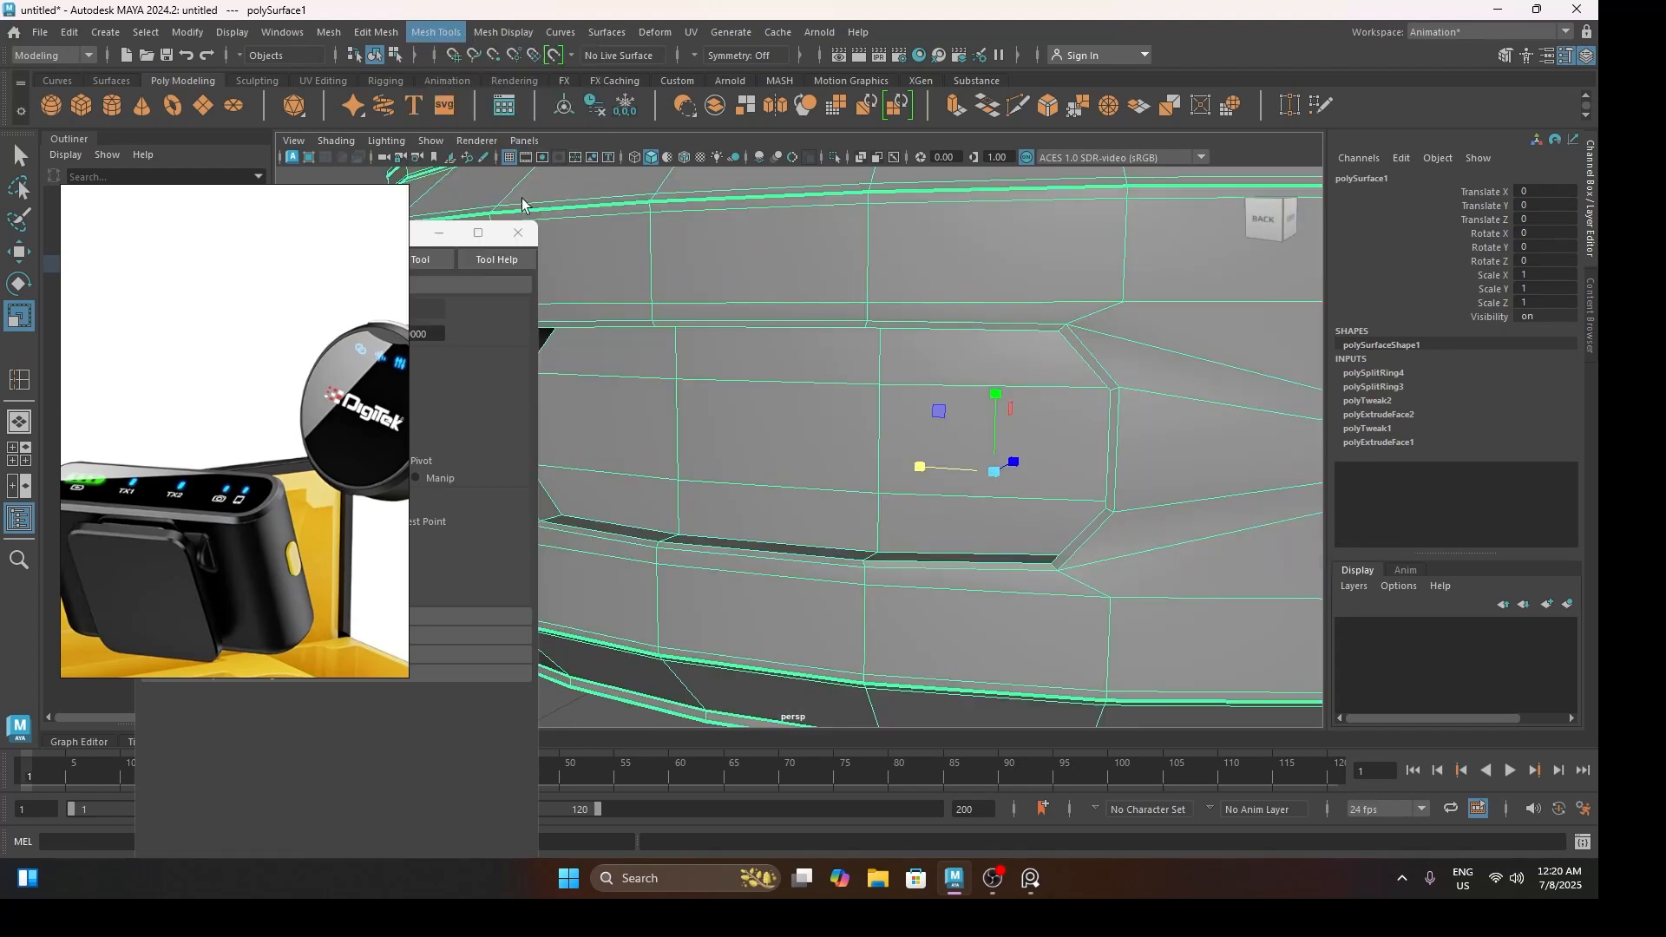
pyautogui.click(1122, 302)
pyautogui.click(1120, 388)
pyautogui.press('Return')
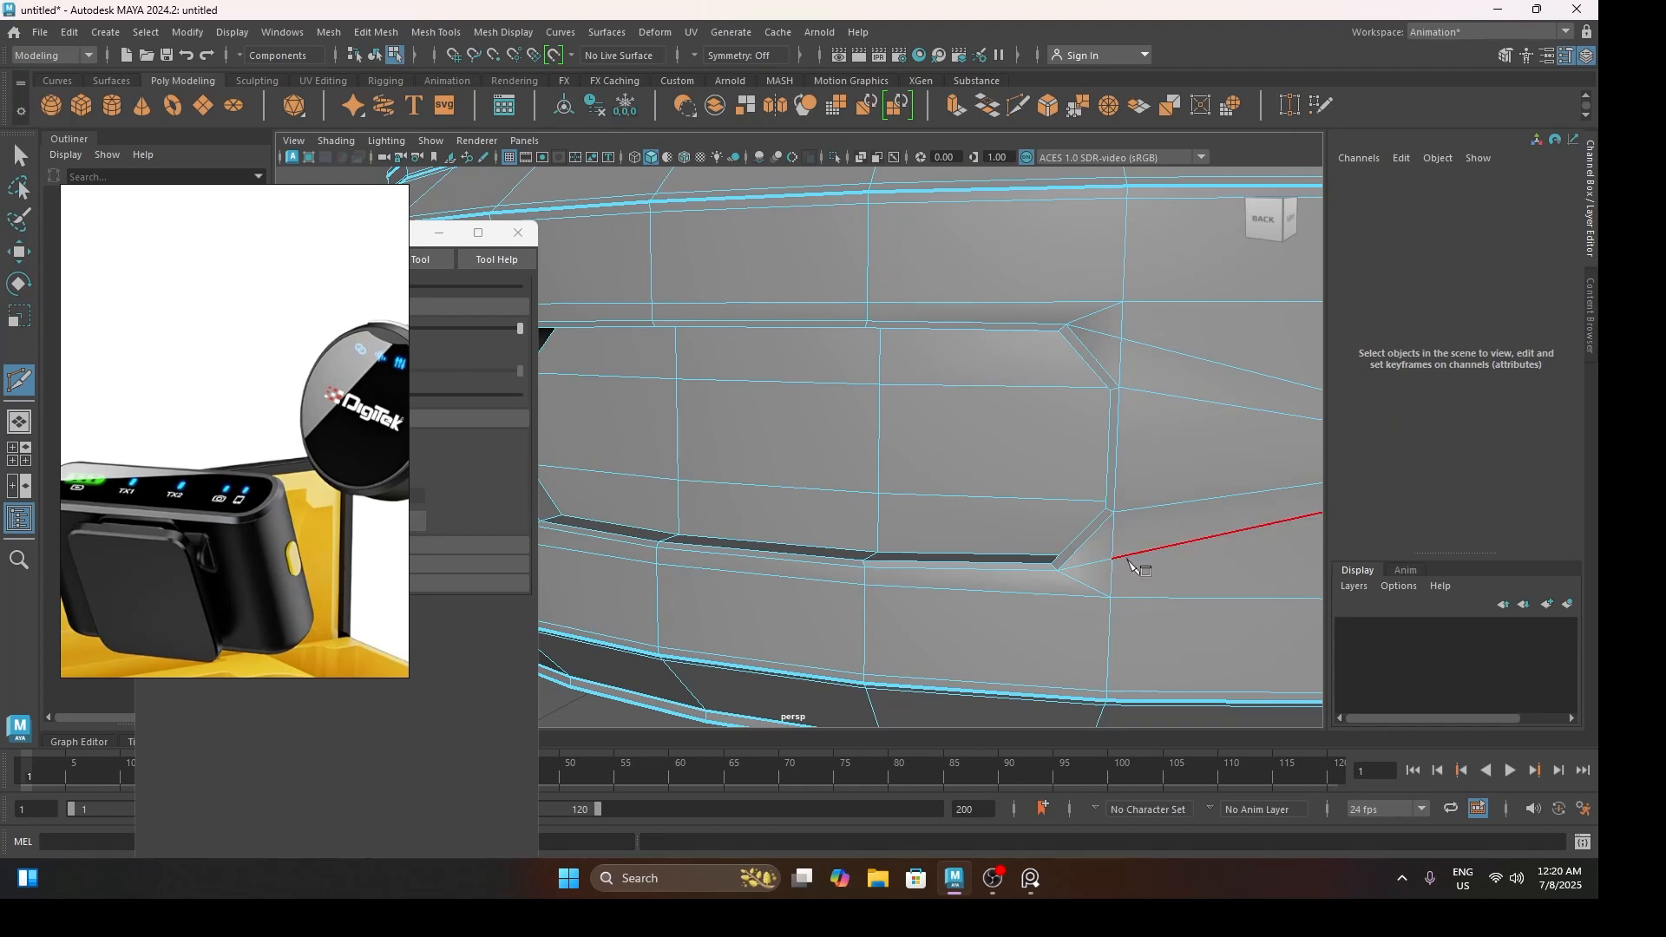
# Continue the Multi-Cut corner edges at the recess's other end and undo the last cut
pyautogui.scroll(-5, 1086, 566)
pyautogui.keyDown('alt'); pyautogui.moveTo(974, 483); pyautogui.dragTo(1045, 487); pyautogui.keyUp('alt')
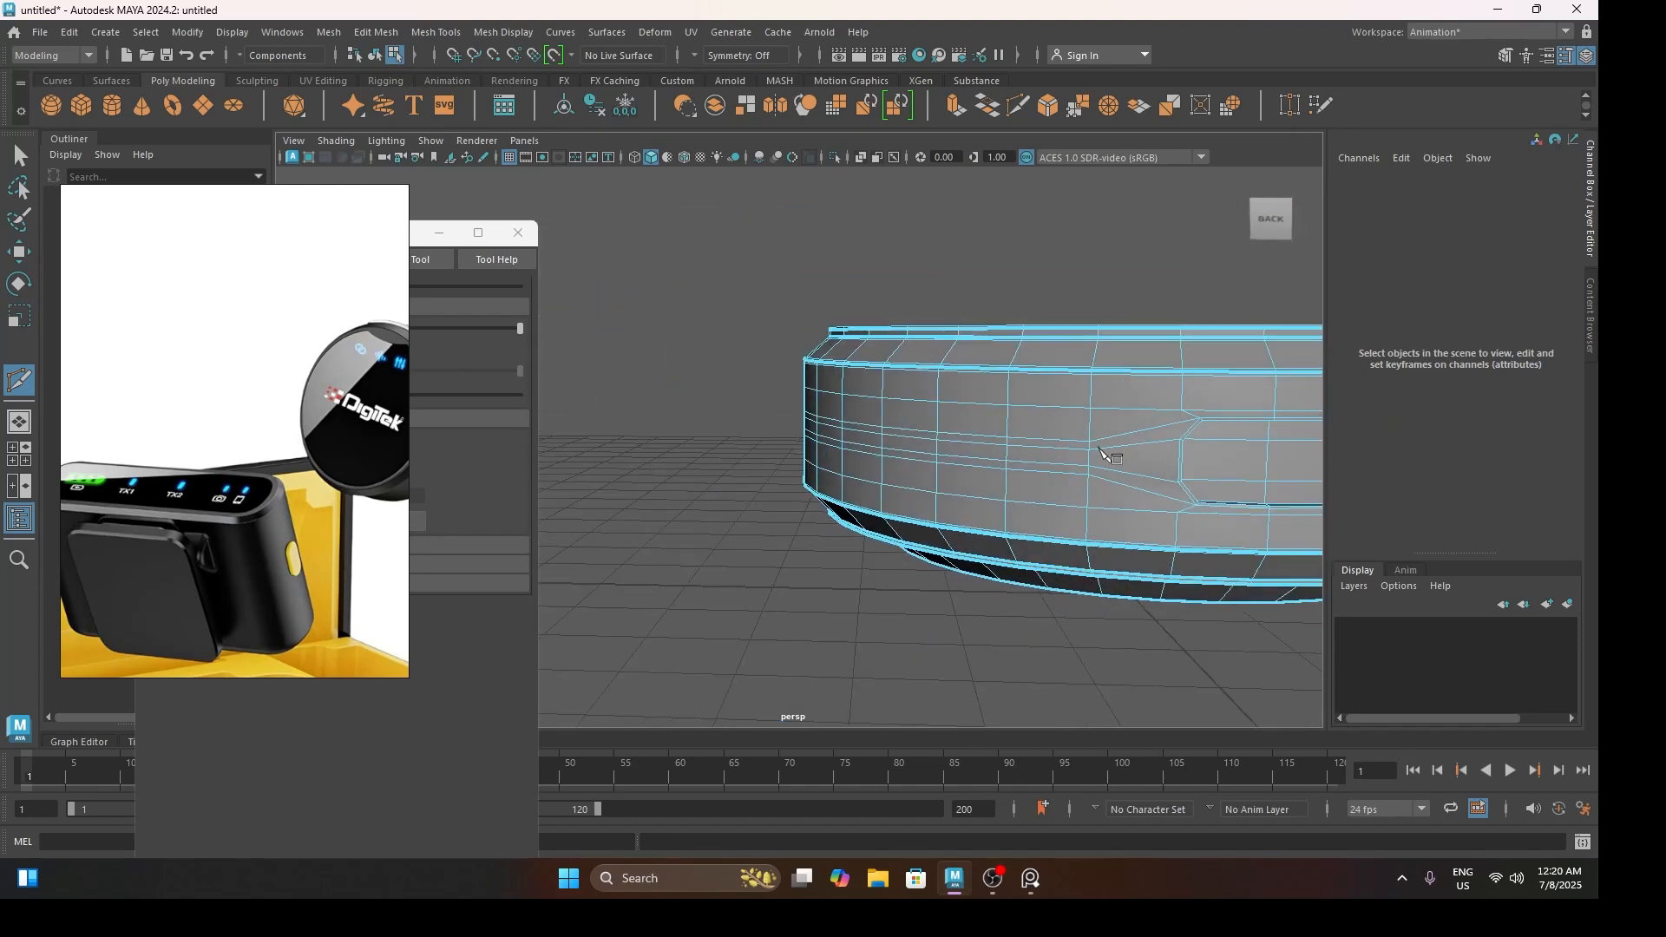
pyautogui.keyDown('alt'); pyautogui.moveTo(1099, 447); pyautogui.dragTo(905, 486, button='middle'); pyautogui.keyUp('alt')
pyautogui.scroll(4, 977, 522)
pyautogui.click(979, 568)
pyautogui.hotkey('ctrl', 'z')
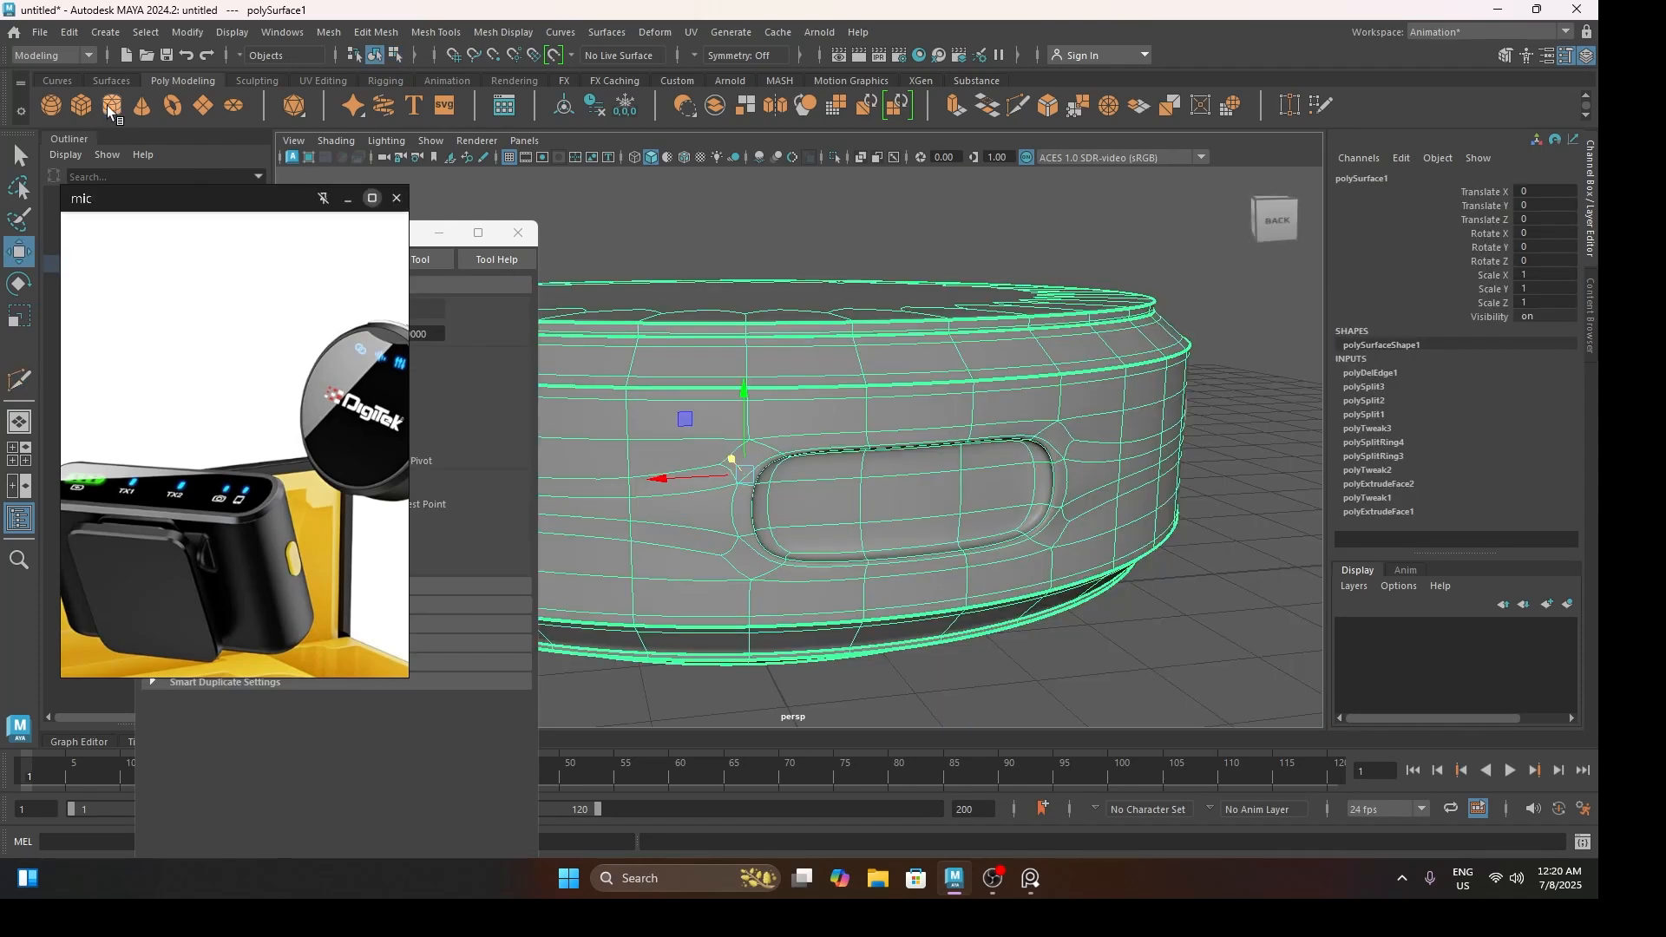
# Make the microphone body live and draw a small cylinder of radius 0.083 and height 0.05 on the recess floor
pyautogui.click(555, 55)
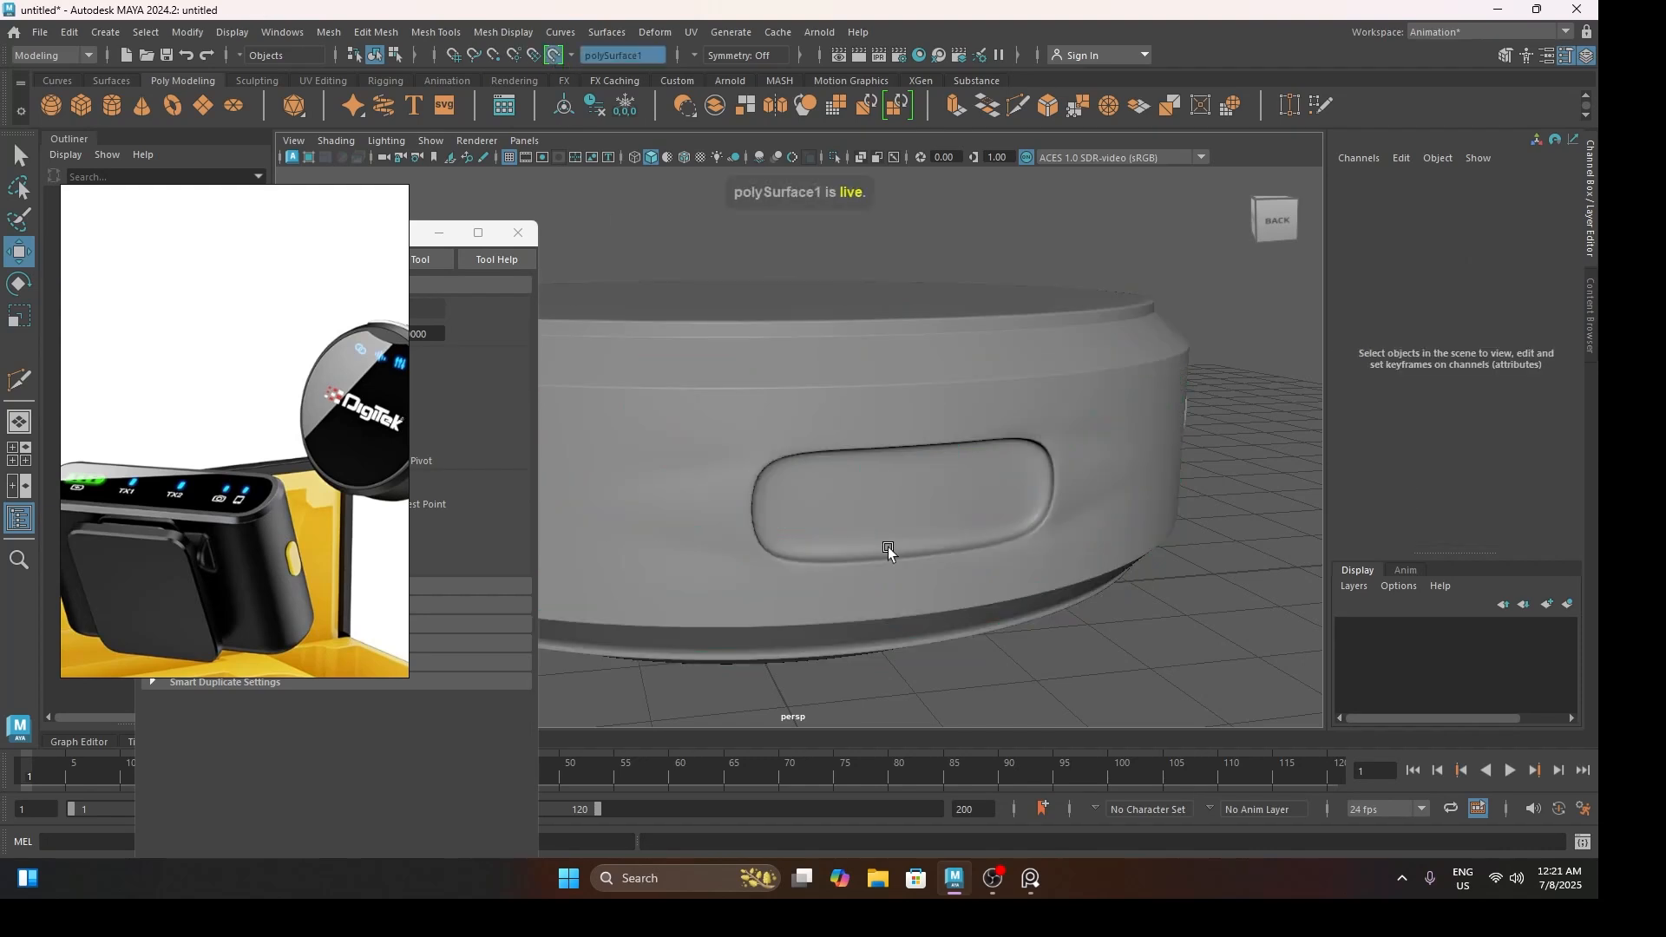
pyautogui.click(114, 108)
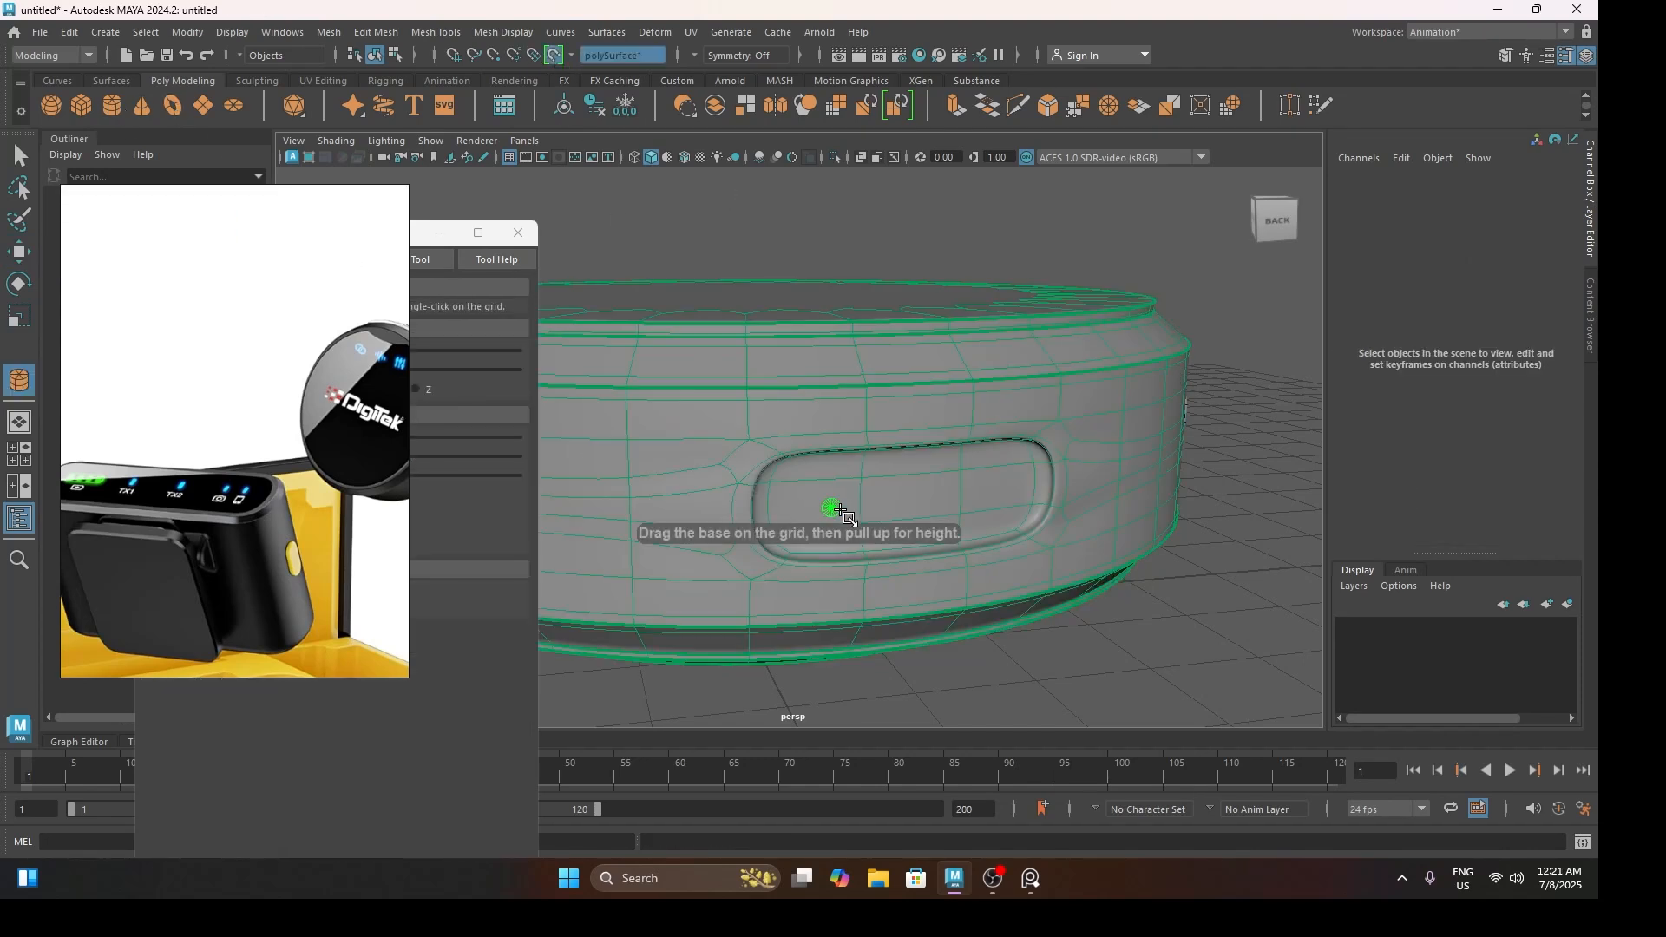
pyautogui.moveTo(838, 511); pyautogui.dragTo(834, 505)
pyautogui.keyDown('alt'); pyautogui.moveTo(834, 505); pyautogui.dragTo(855, 553); pyautogui.keyUp('alt')
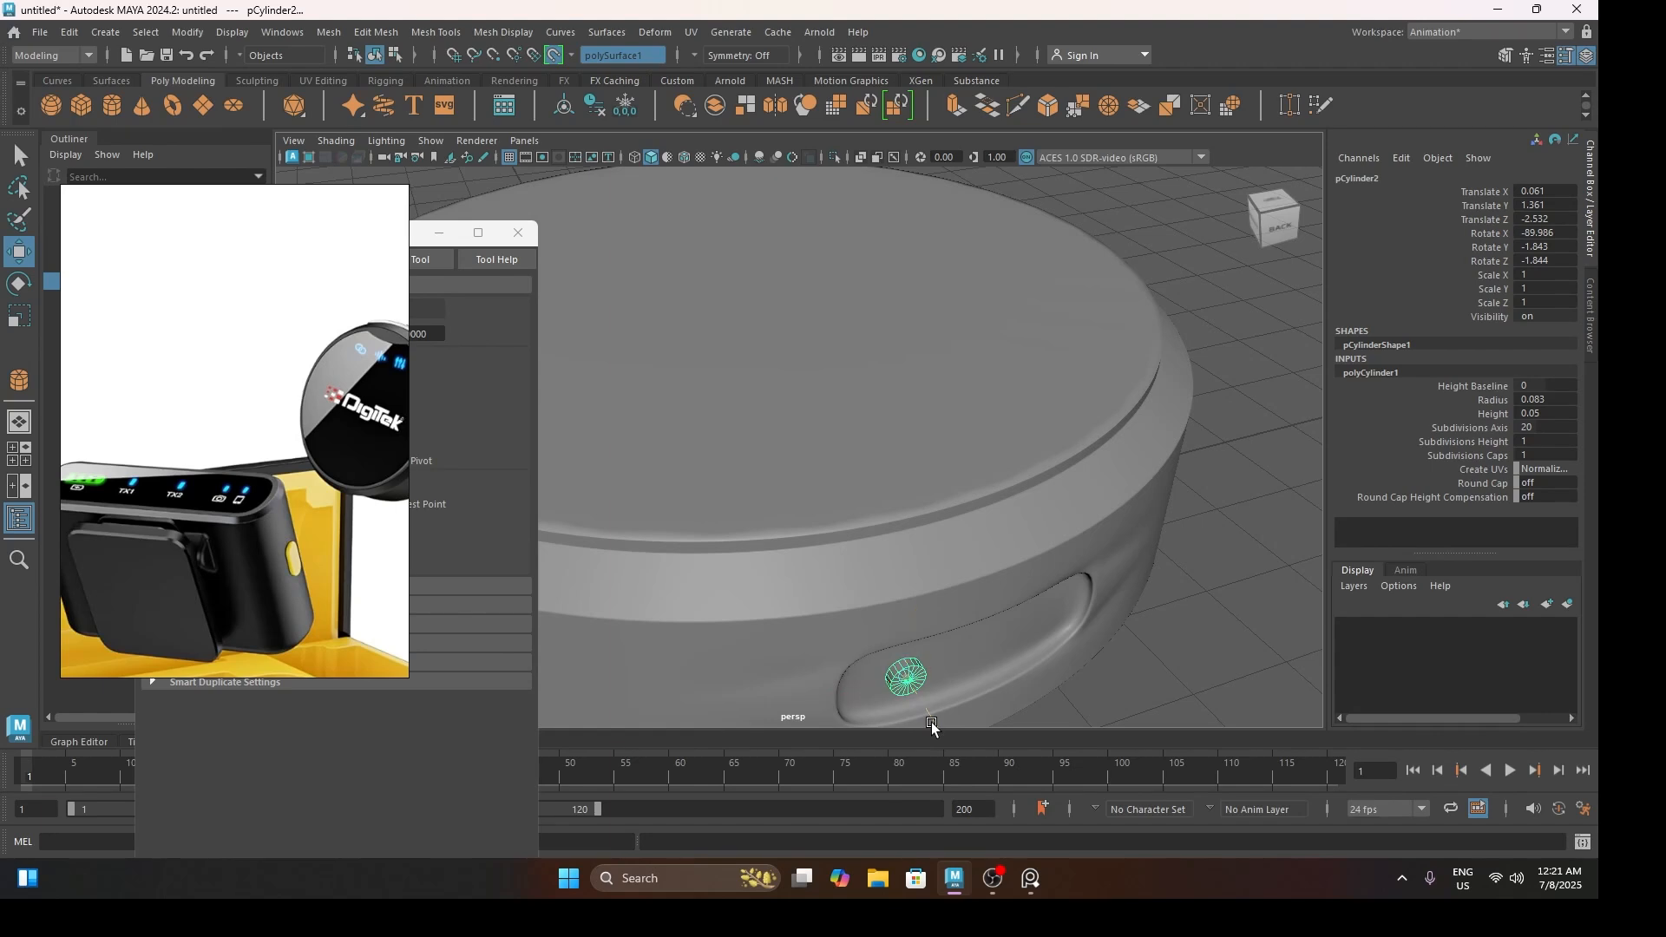
# Duplicate the small cylinder twice along the recess to form a row of three, and turn off the live surface
pyautogui.keyDown('alt'); pyautogui.moveTo(933, 734); pyautogui.dragTo(961, 692); pyautogui.keyUp('alt')
pyautogui.moveTo(696, 587)
pyautogui.keyDown('shift'); pyautogui.mouseDown()
pyautogui.moveTo(830, 583)
pyautogui.moveTo(899, 654)
pyautogui.mouseUp(); pyautogui.keyUp('shift')
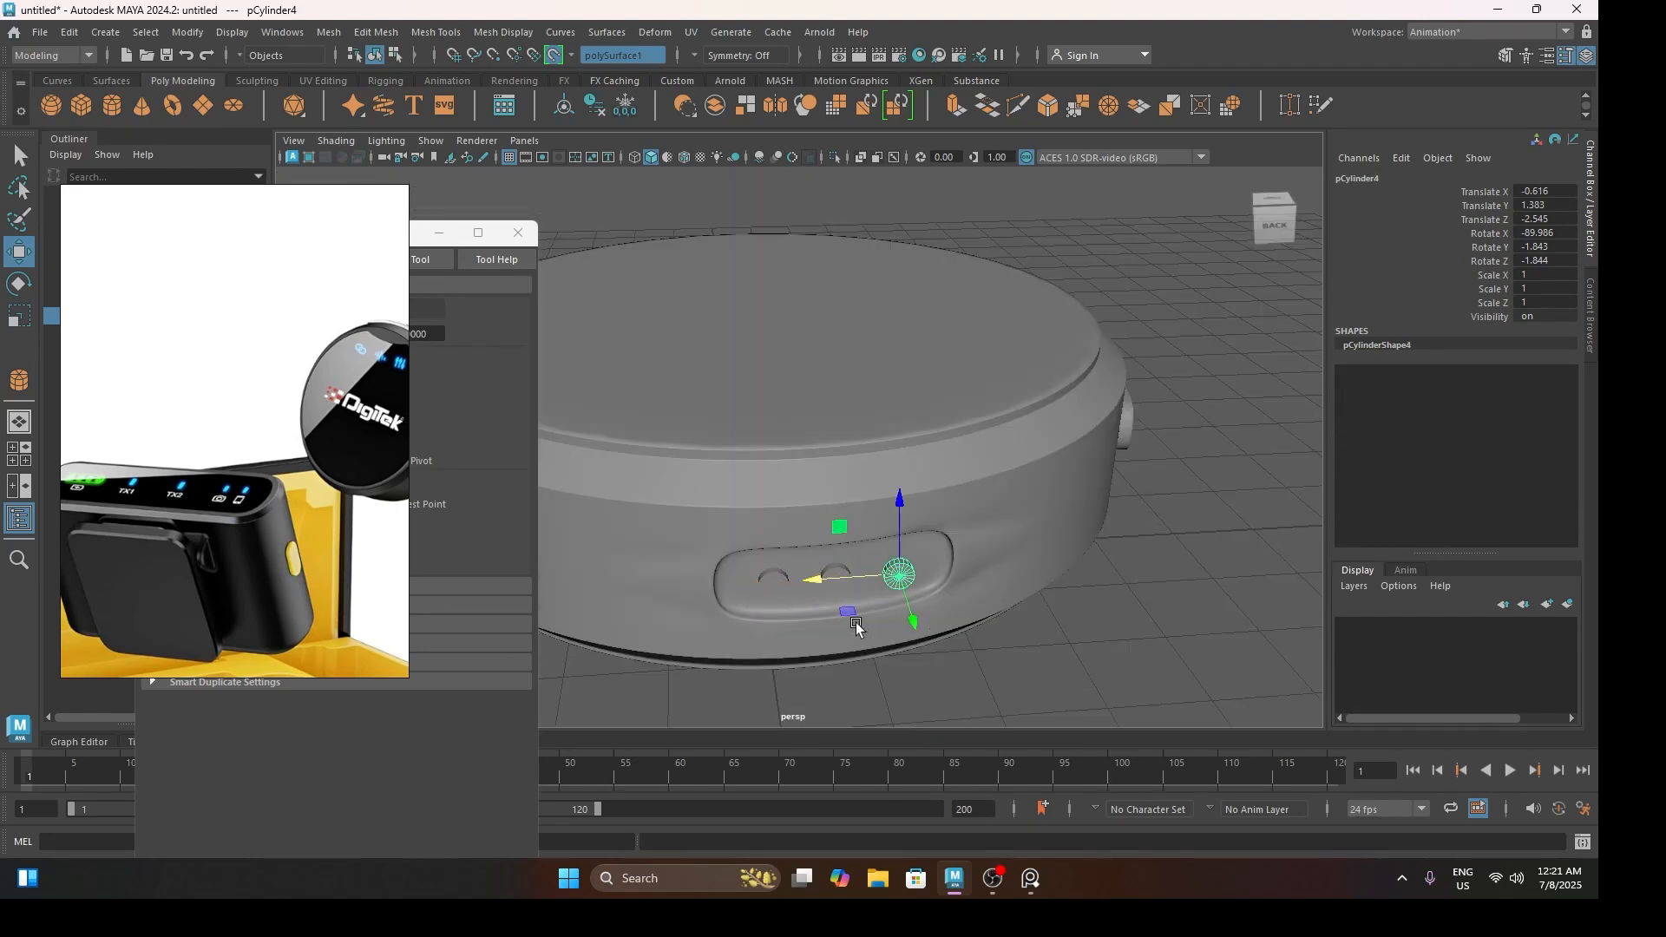
pyautogui.moveTo(1027, 677); pyautogui.dragTo(1029, 680)
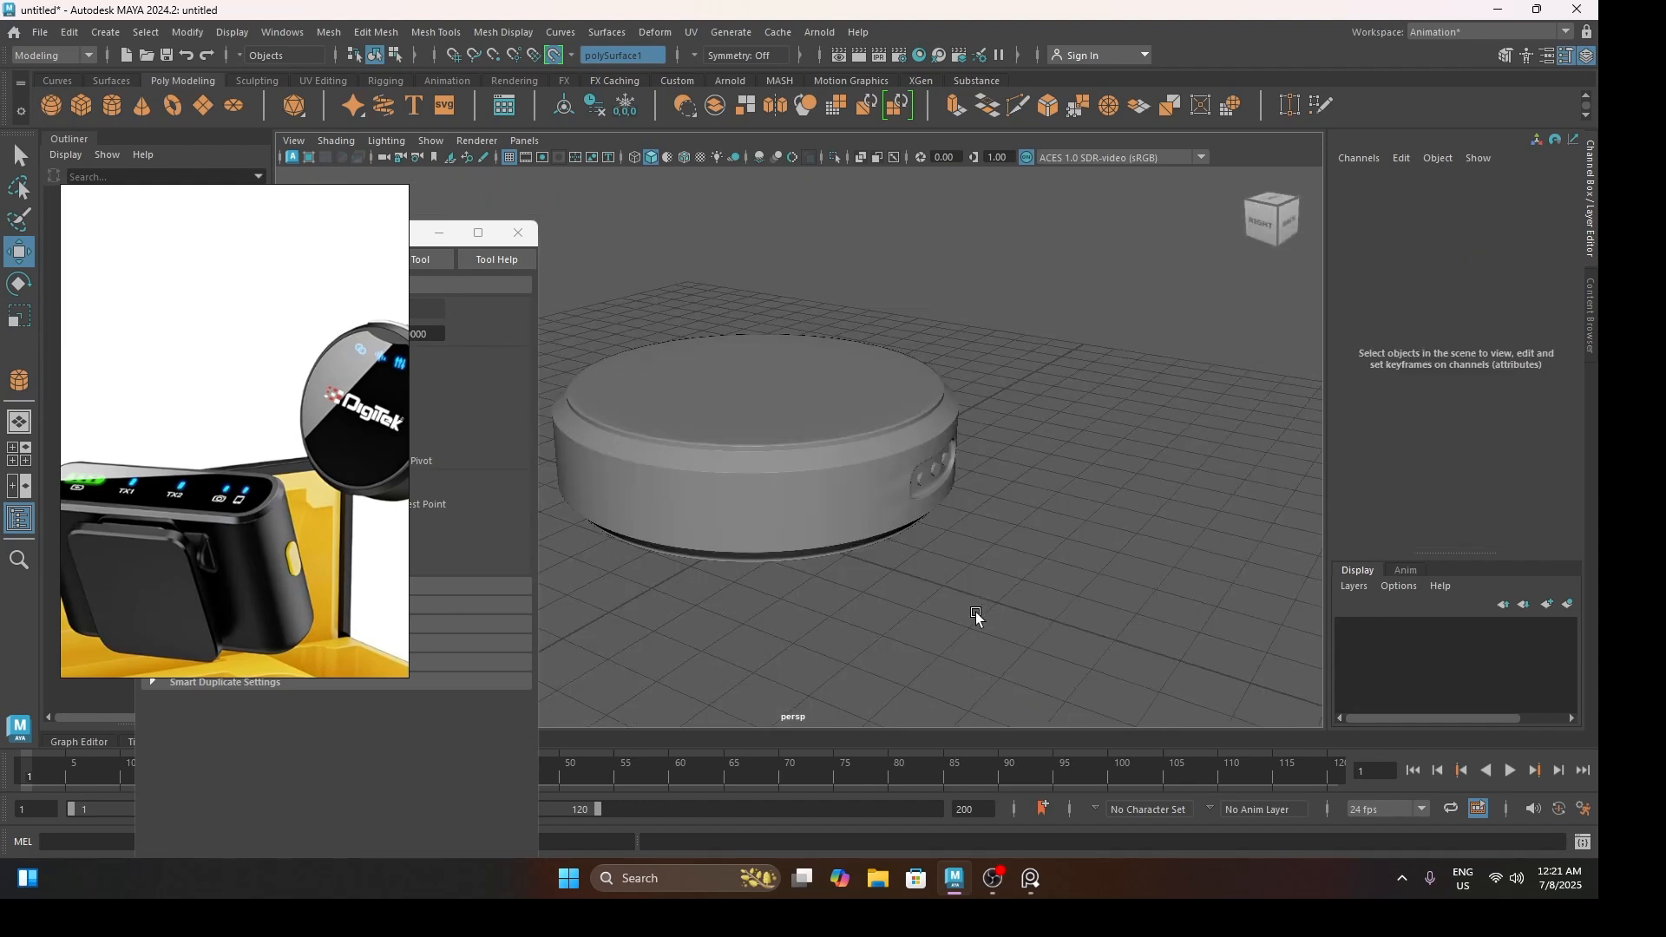
pyautogui.scroll(-3, 846, 421)
pyautogui.moveTo(979, 345); pyautogui.dragTo(685, 530)
pyautogui.moveTo(804, 361); pyautogui.dragTo(942, 337, button='right')
pyautogui.click(941, 337)
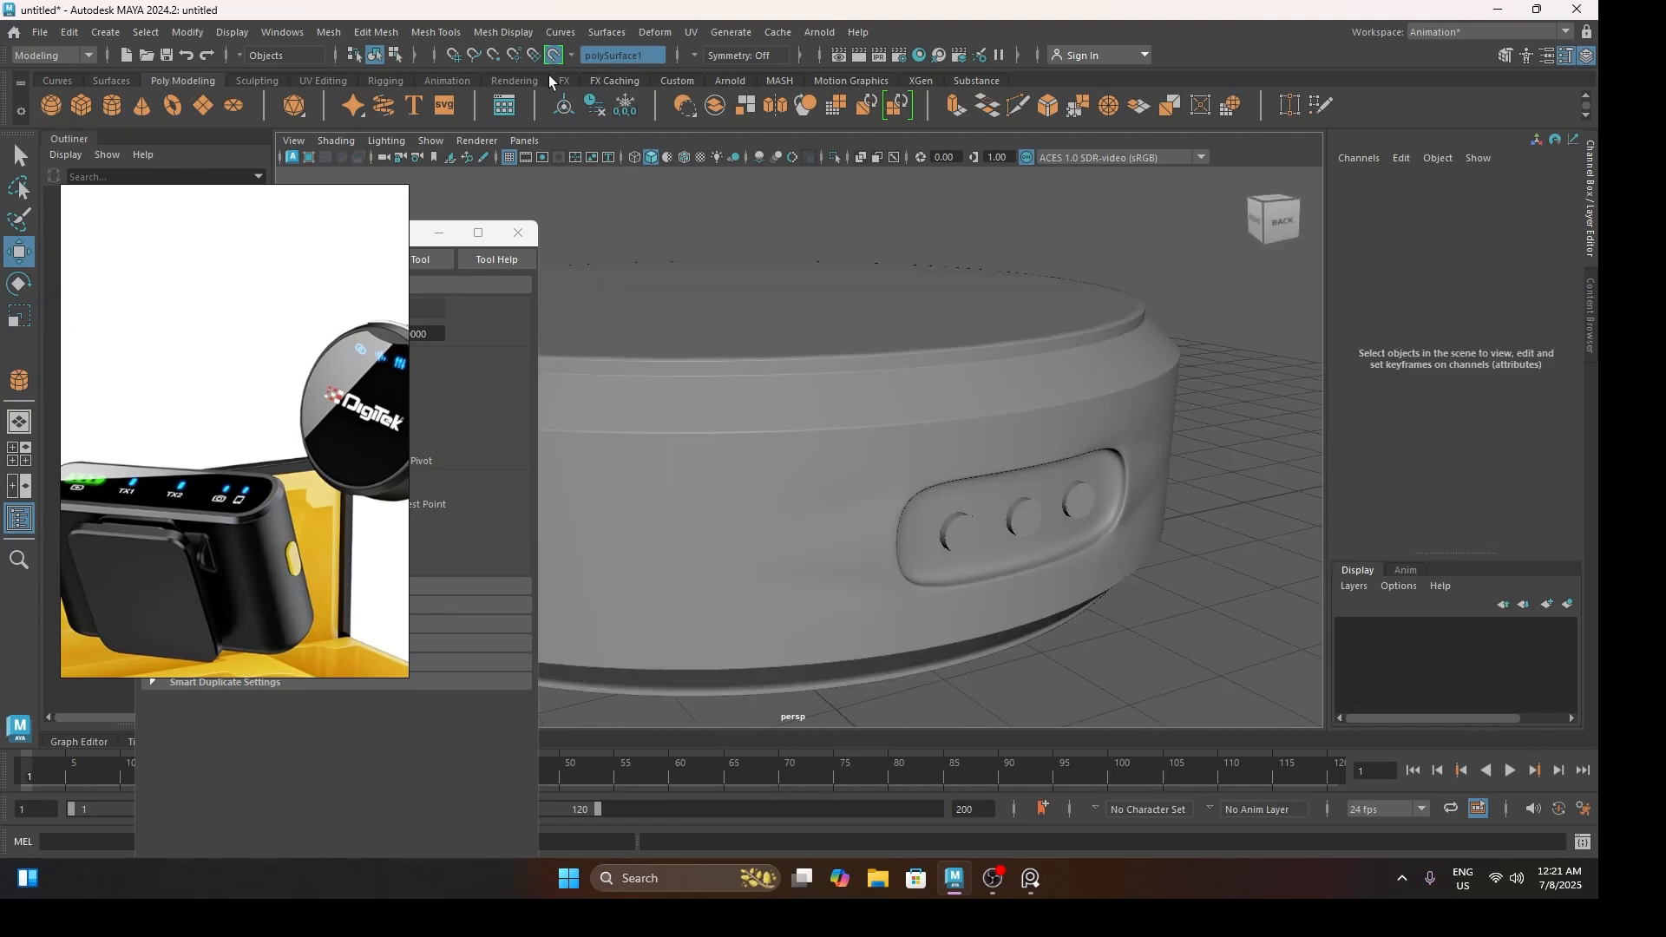
pyautogui.click(554, 57)
# Turn off the body's smooth preview and snap the stray vertex beside the recess's upper corner onto the vertex just above it
pyautogui.scroll(-4, 883, 513)
pyautogui.scroll(3, 882, 513)
pyautogui.keyDown('alt'); pyautogui.moveTo(883, 513); pyautogui.dragTo(920, 533); pyautogui.keyUp('alt')
pyautogui.scroll(-3, 830, 538)
pyautogui.press('1')
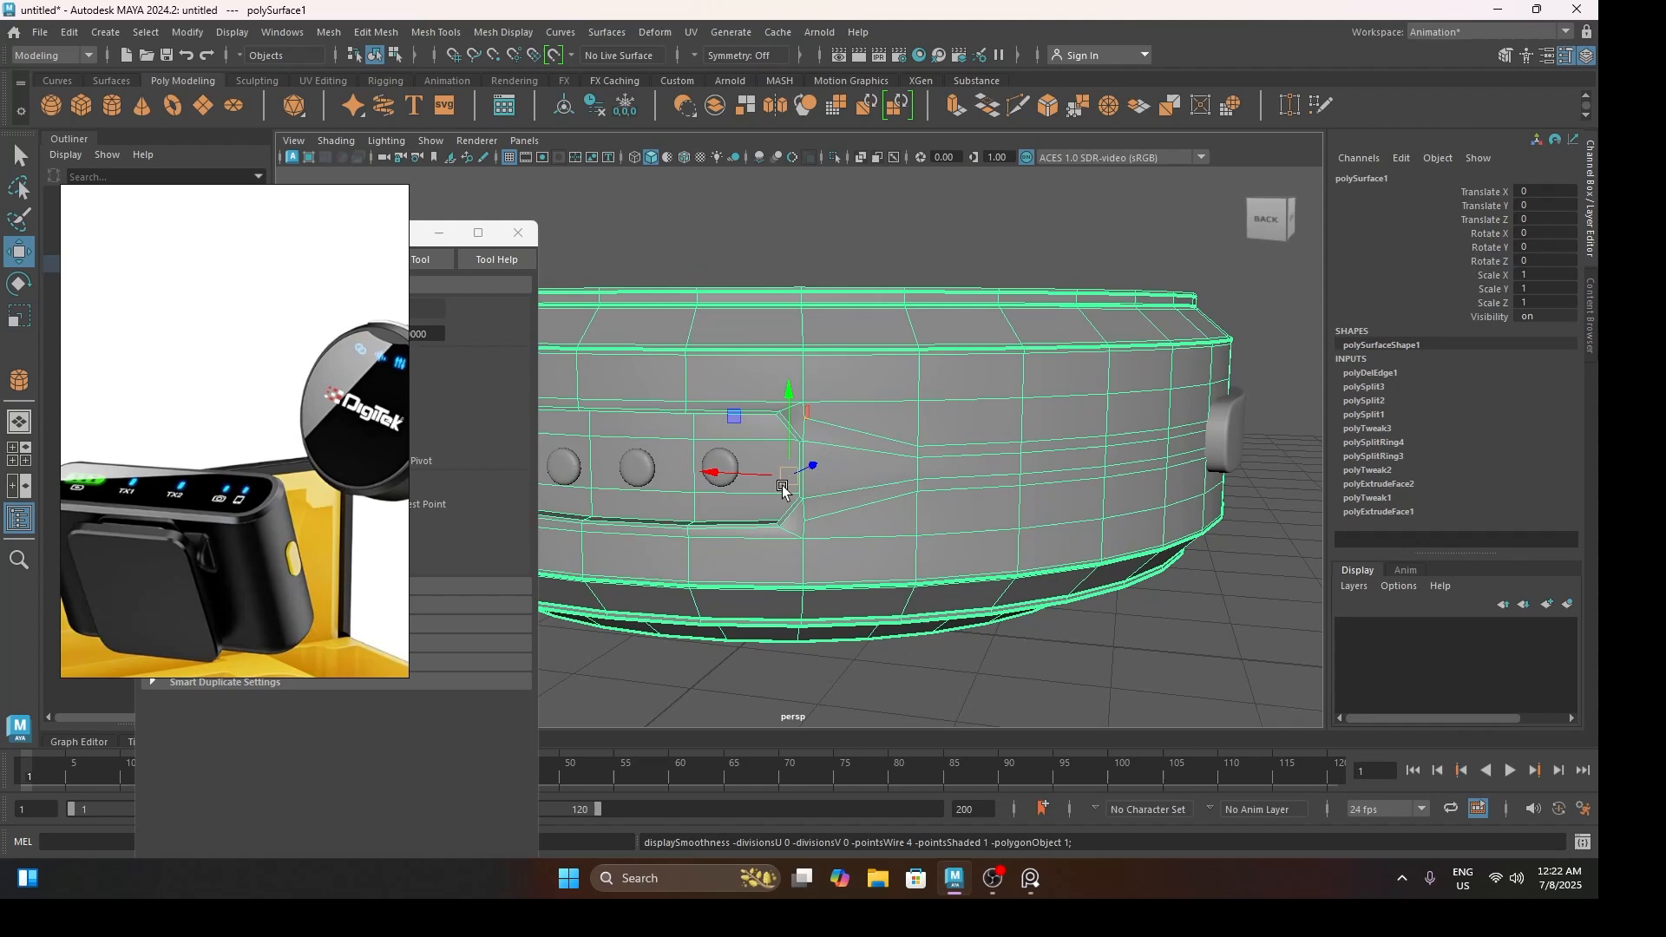
pyautogui.keyDown('alt'); pyautogui.moveTo(785, 487); pyautogui.dragTo(926, 510, button='middle'); pyautogui.keyUp('alt')
pyautogui.keyDown('alt'); pyautogui.moveTo(926, 509); pyautogui.dragTo(888, 460); pyautogui.keyUp('alt')
pyautogui.scroll(3, 746, 401)
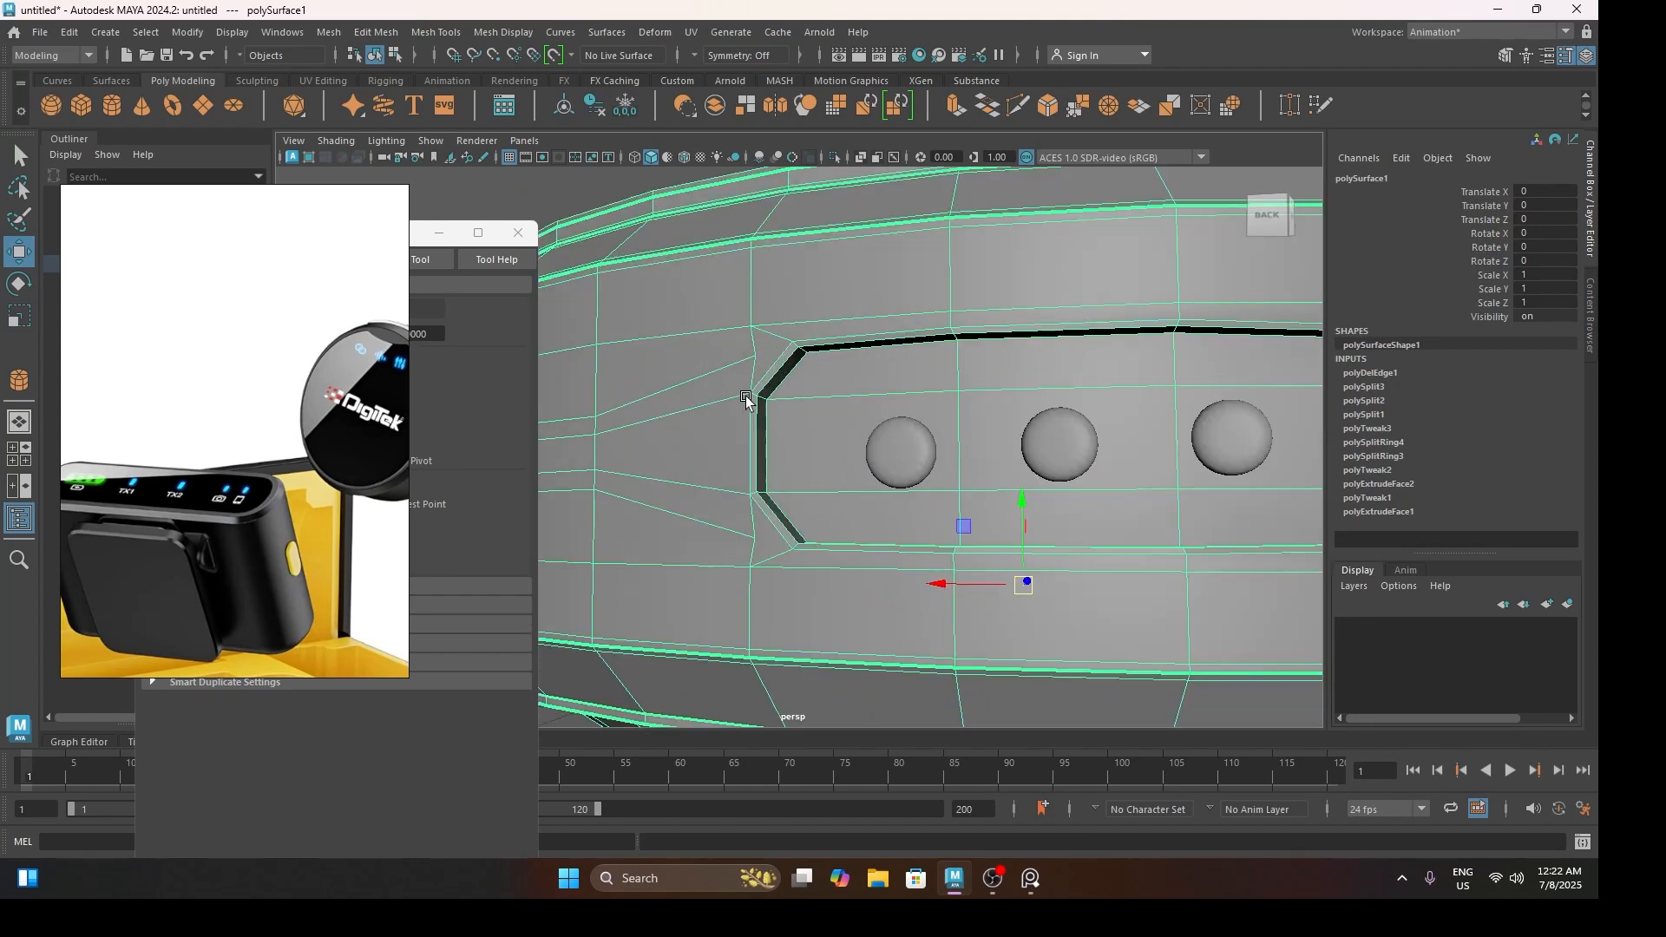
pyautogui.press('F9')
pyautogui.click(746, 349)
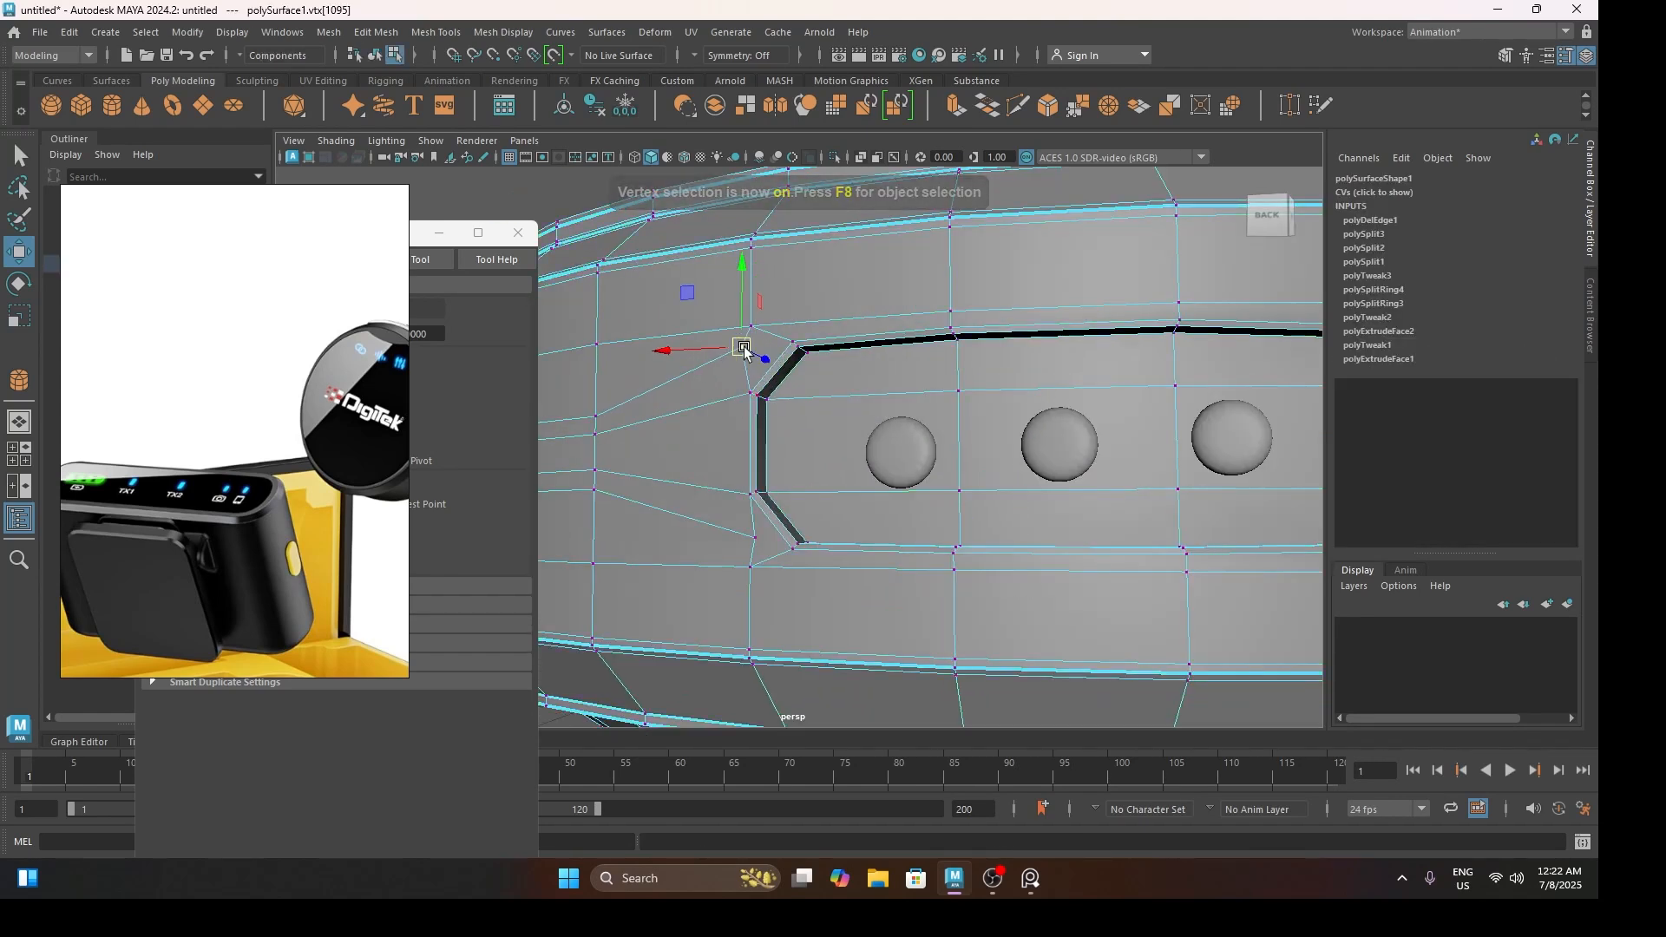
pyautogui.press('v')
pyautogui.moveTo(745, 349); pyautogui.dragTo(751, 347)
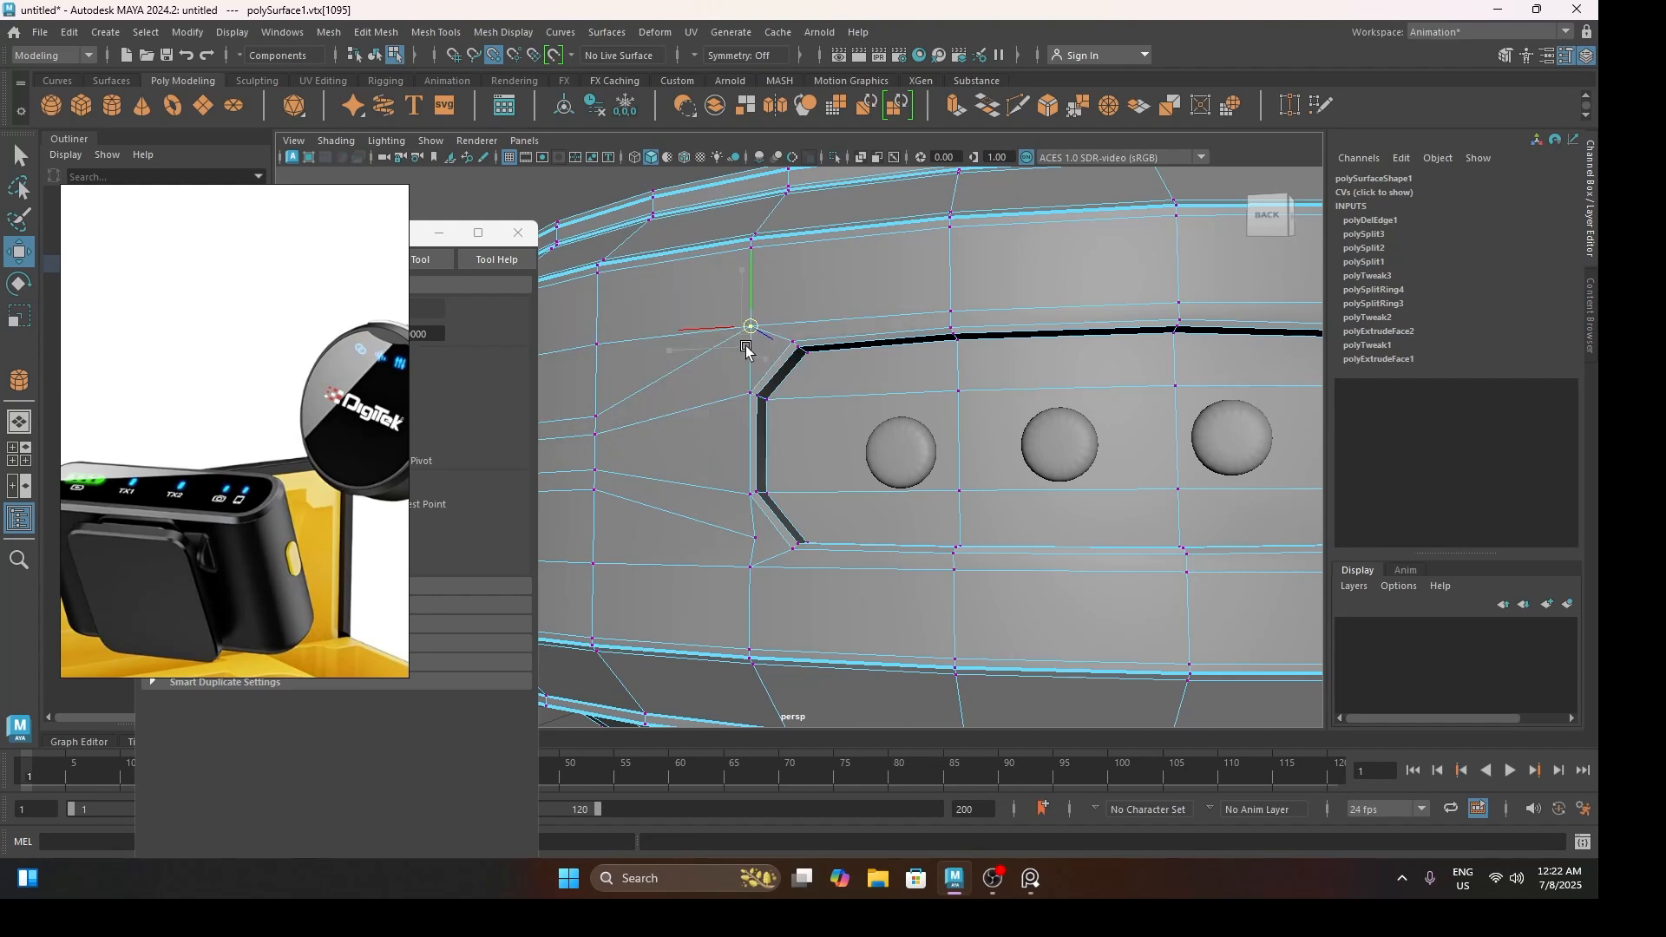
# Return to object mode and examine the smoothed body and the three contacts in its recess from several angles
pyautogui.scroll(-3, 775, 411)
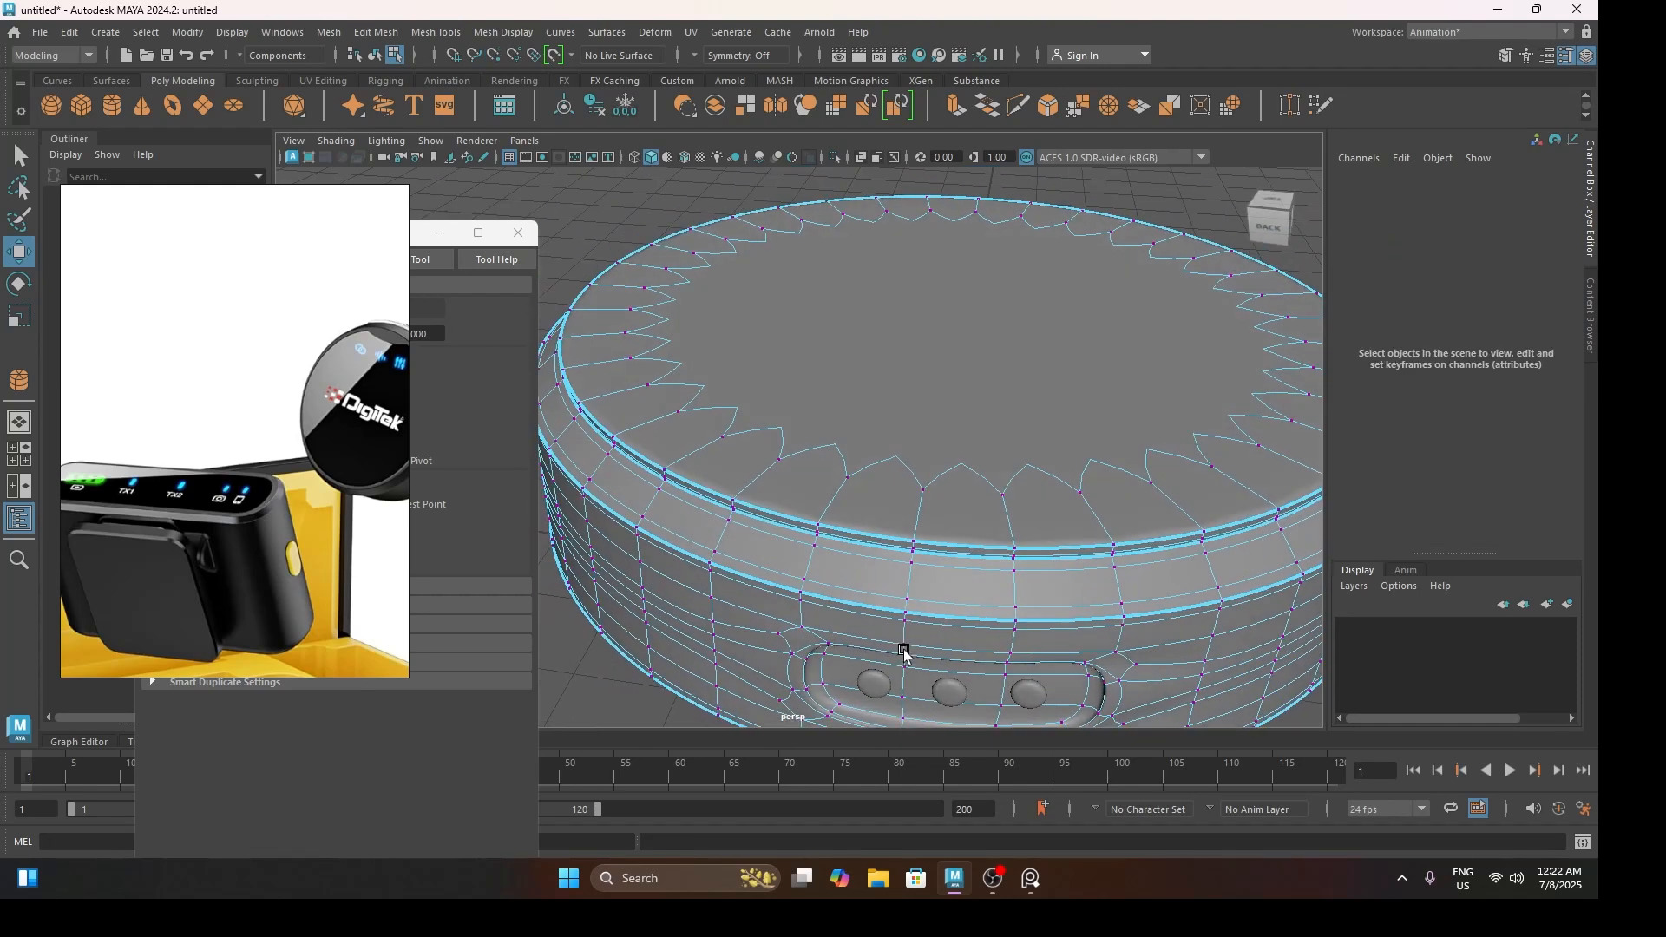
pyautogui.keyDown('alt'); pyautogui.moveTo(904, 651); pyautogui.dragTo(847, 553); pyautogui.keyUp('alt')
pyautogui.click(998, 526)
pyautogui.scroll(3, 1004, 531)
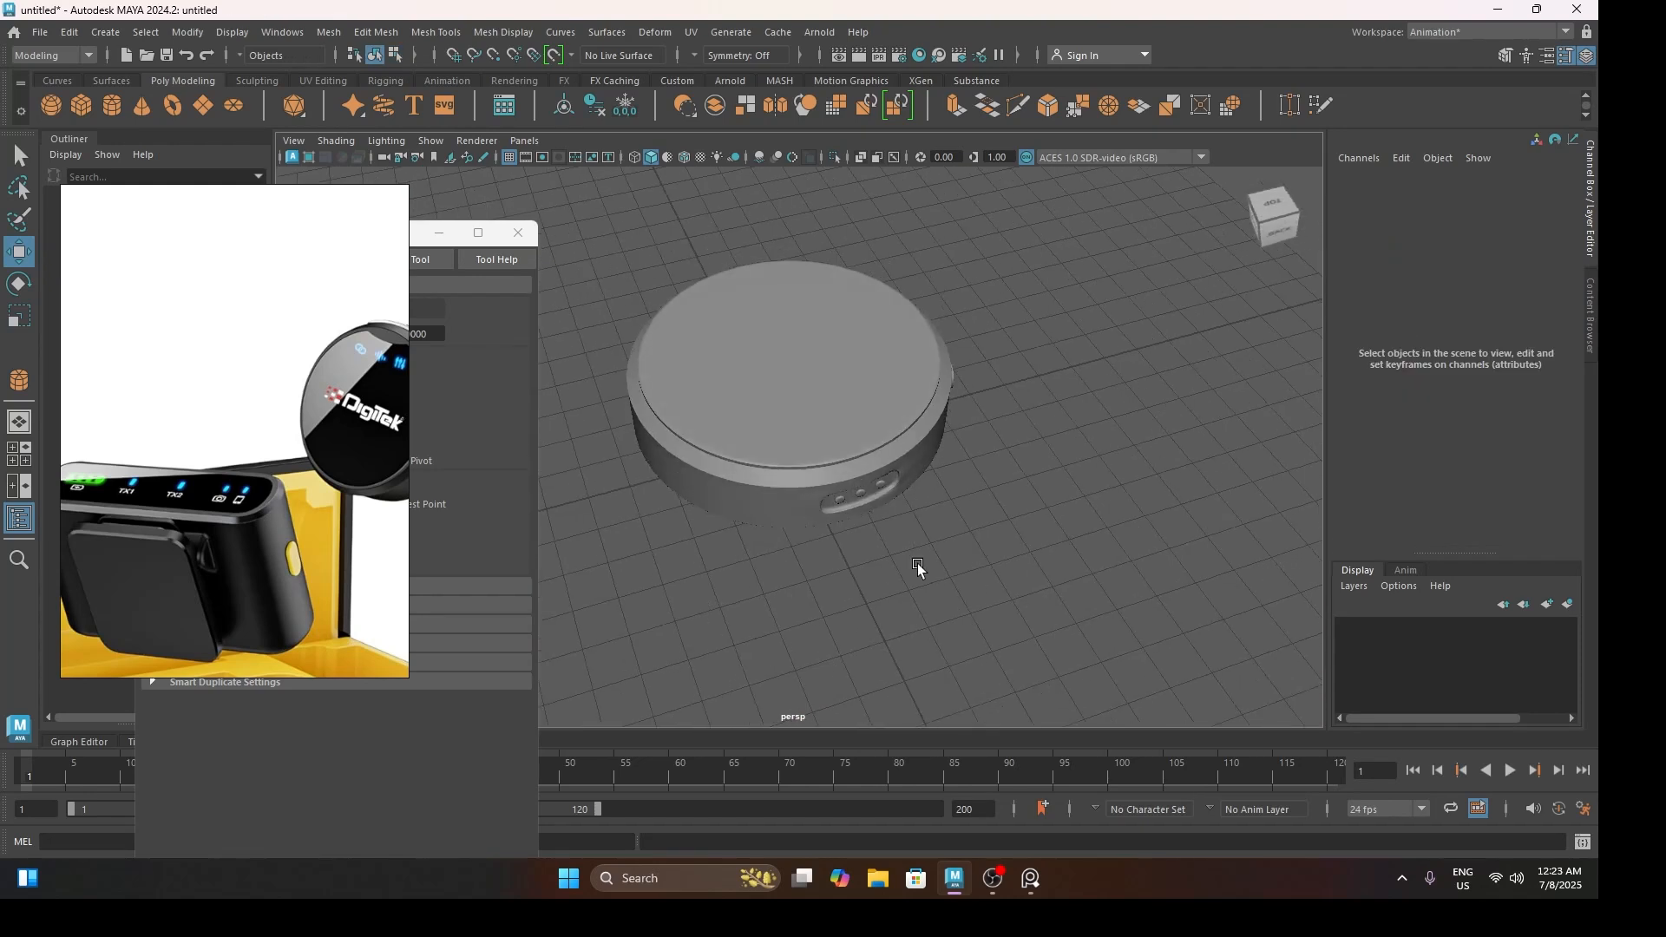
pyautogui.keyDown('alt'); pyautogui.moveTo(918, 564); pyautogui.dragTo(974, 506); pyautogui.keyUp('alt')
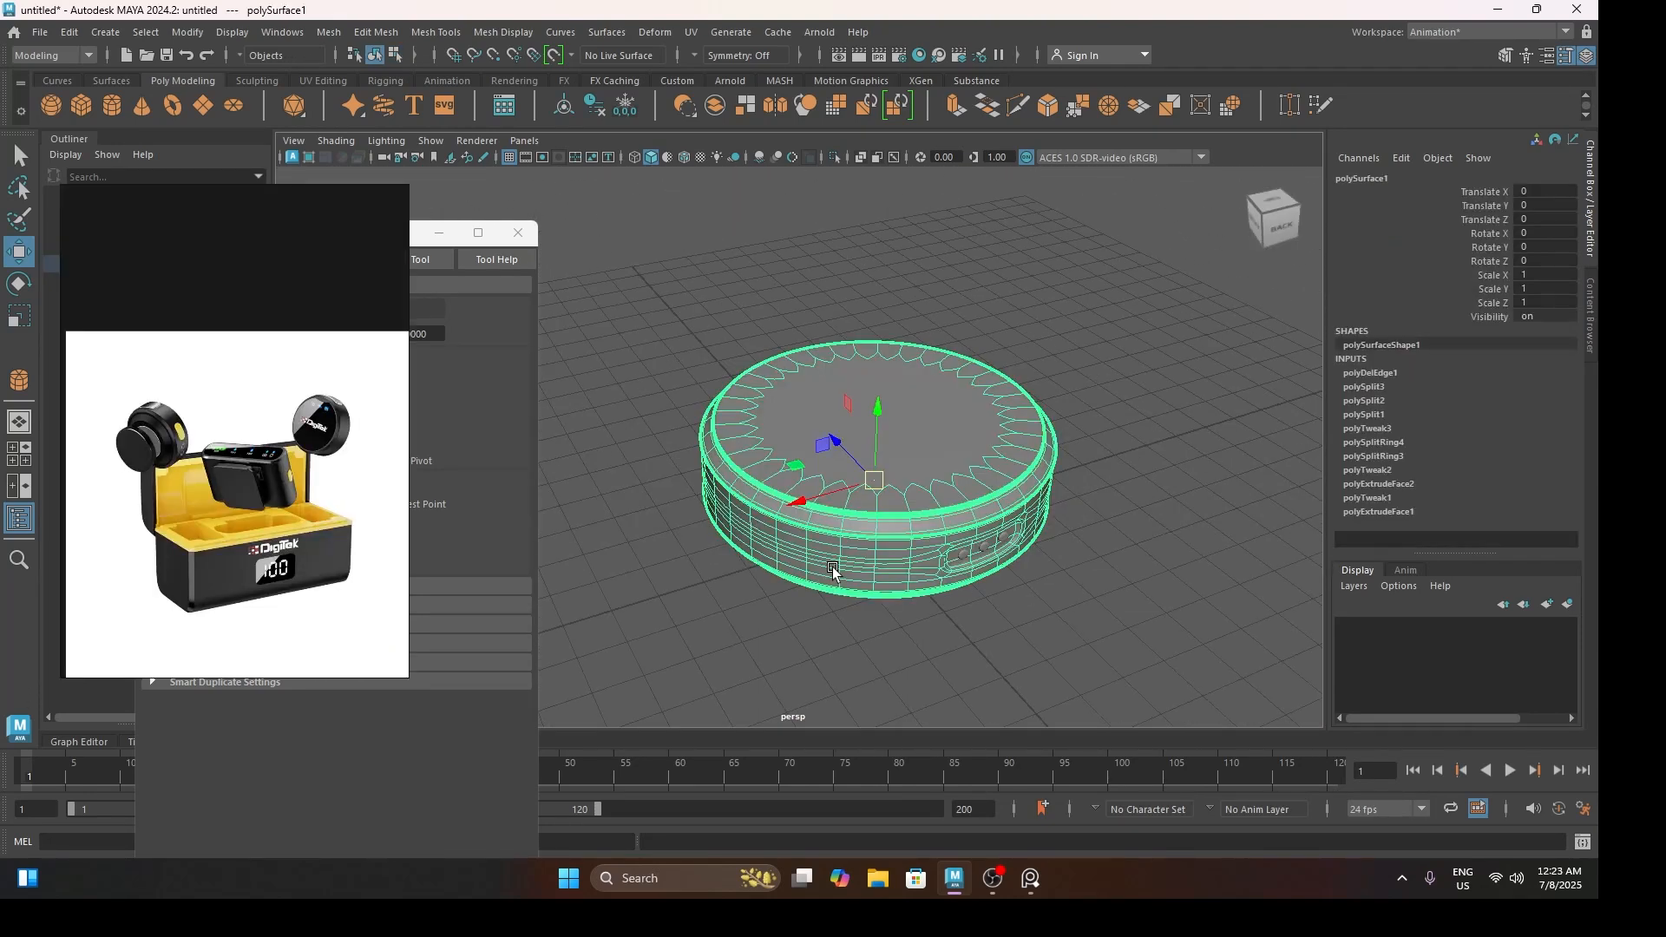
pyautogui.click(678, 306)
pyautogui.keyDown('alt'); pyautogui.moveTo(625, 272); pyautogui.dragTo(617, 406); pyautogui.keyUp('alt')
# Save the scene under the name transmiter as a Maya ASCII file in D:\Maya_practice
pyautogui.hotkey('ctrl', 'shift', 's')
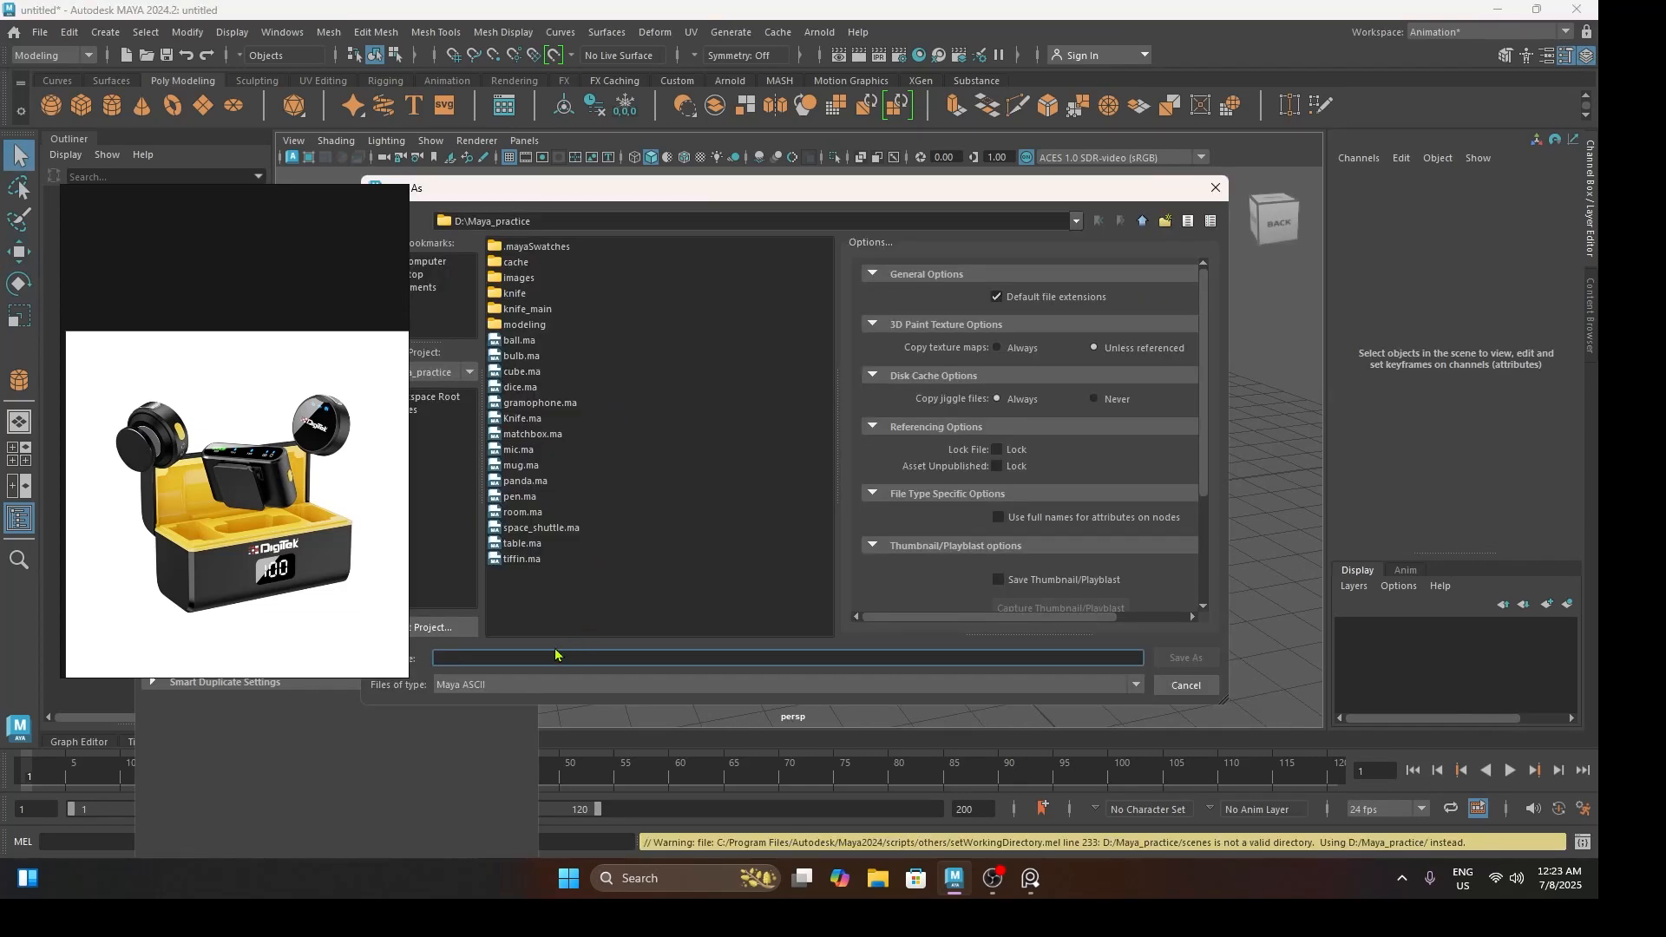
pyautogui.write('transmiter')
pyautogui.press('Return')
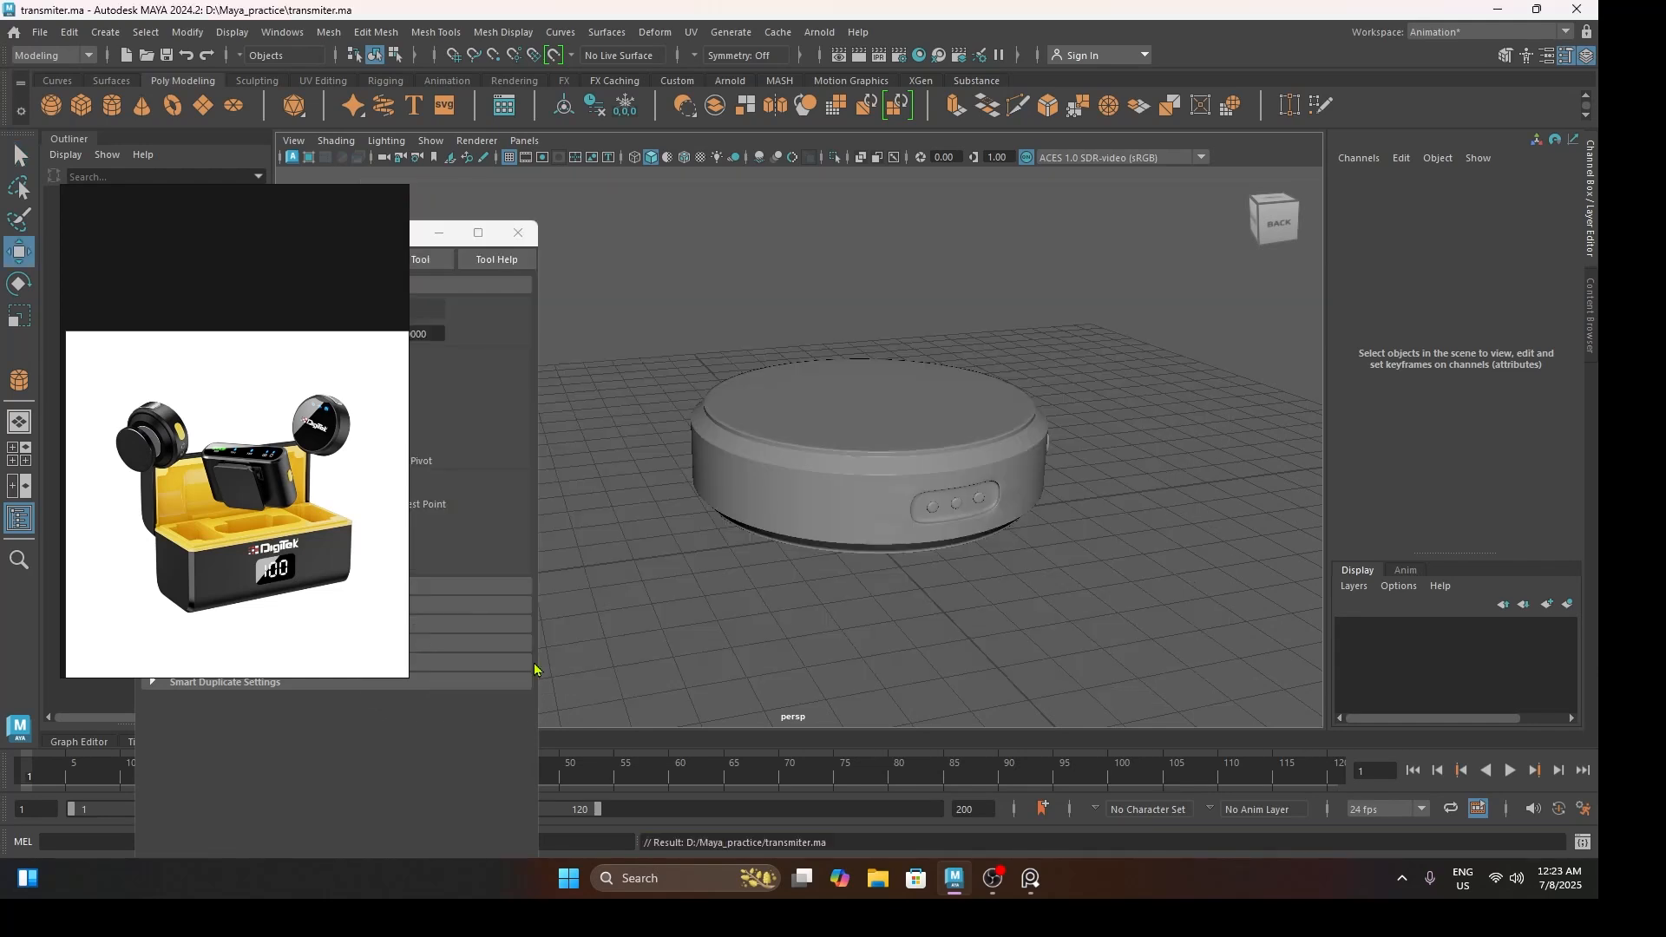
# Open the recent scene mic.ma from D:\Maya_practice
pyautogui.click(40, 32)
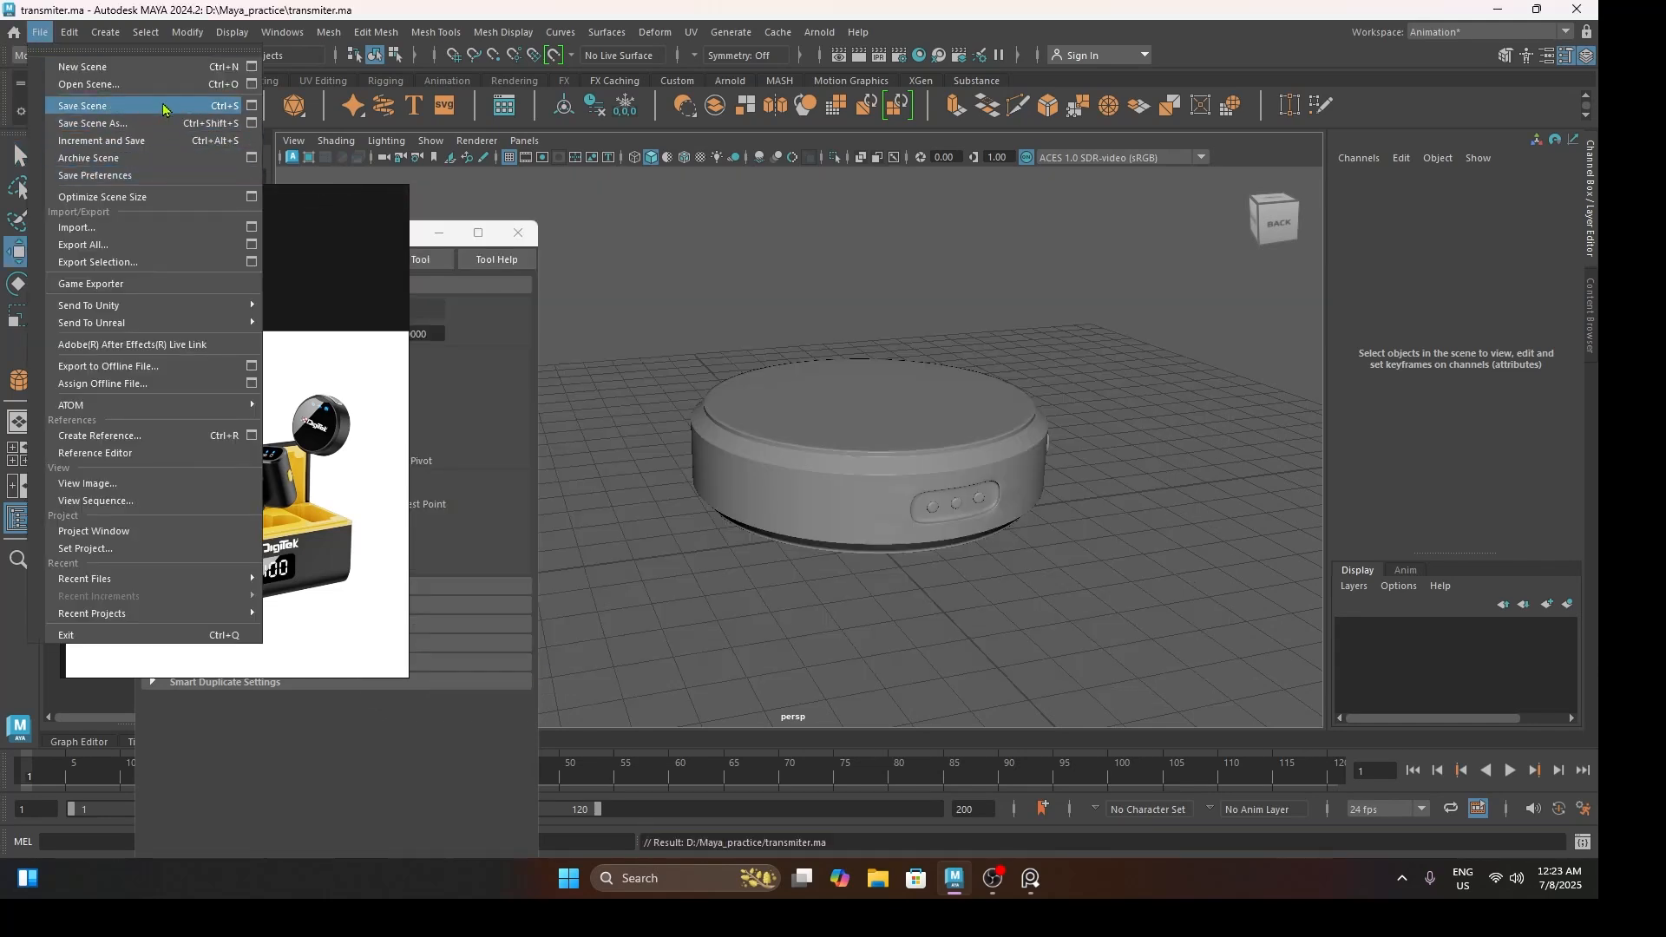
pyautogui.moveTo(232, 580)
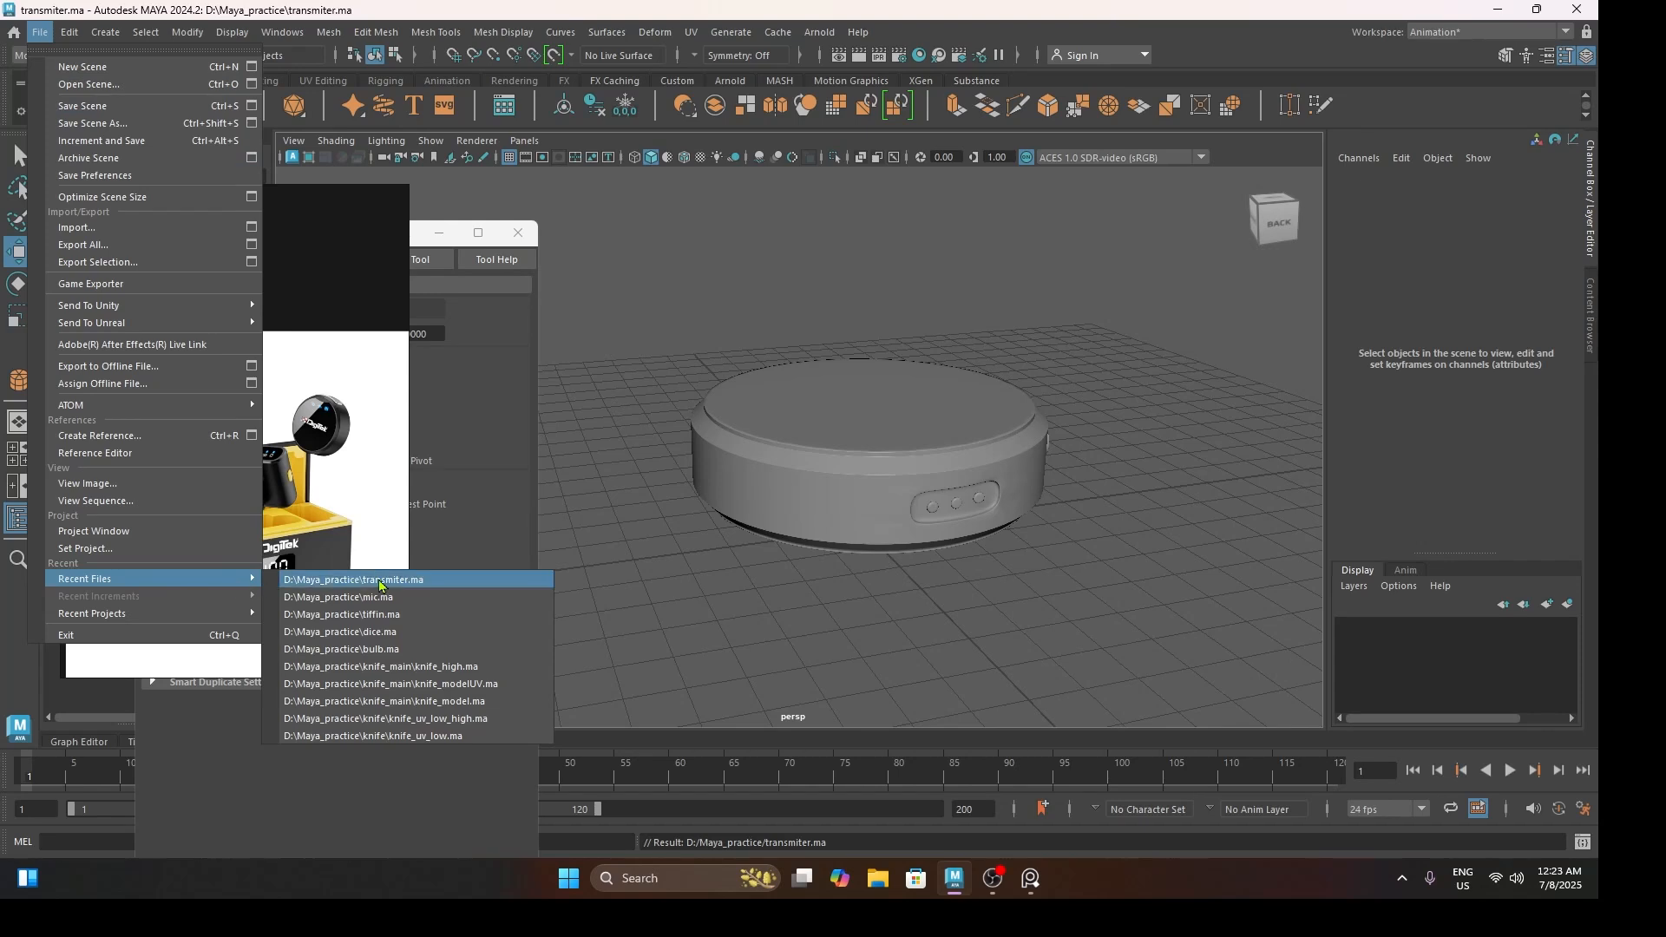
pyautogui.click(429, 597)
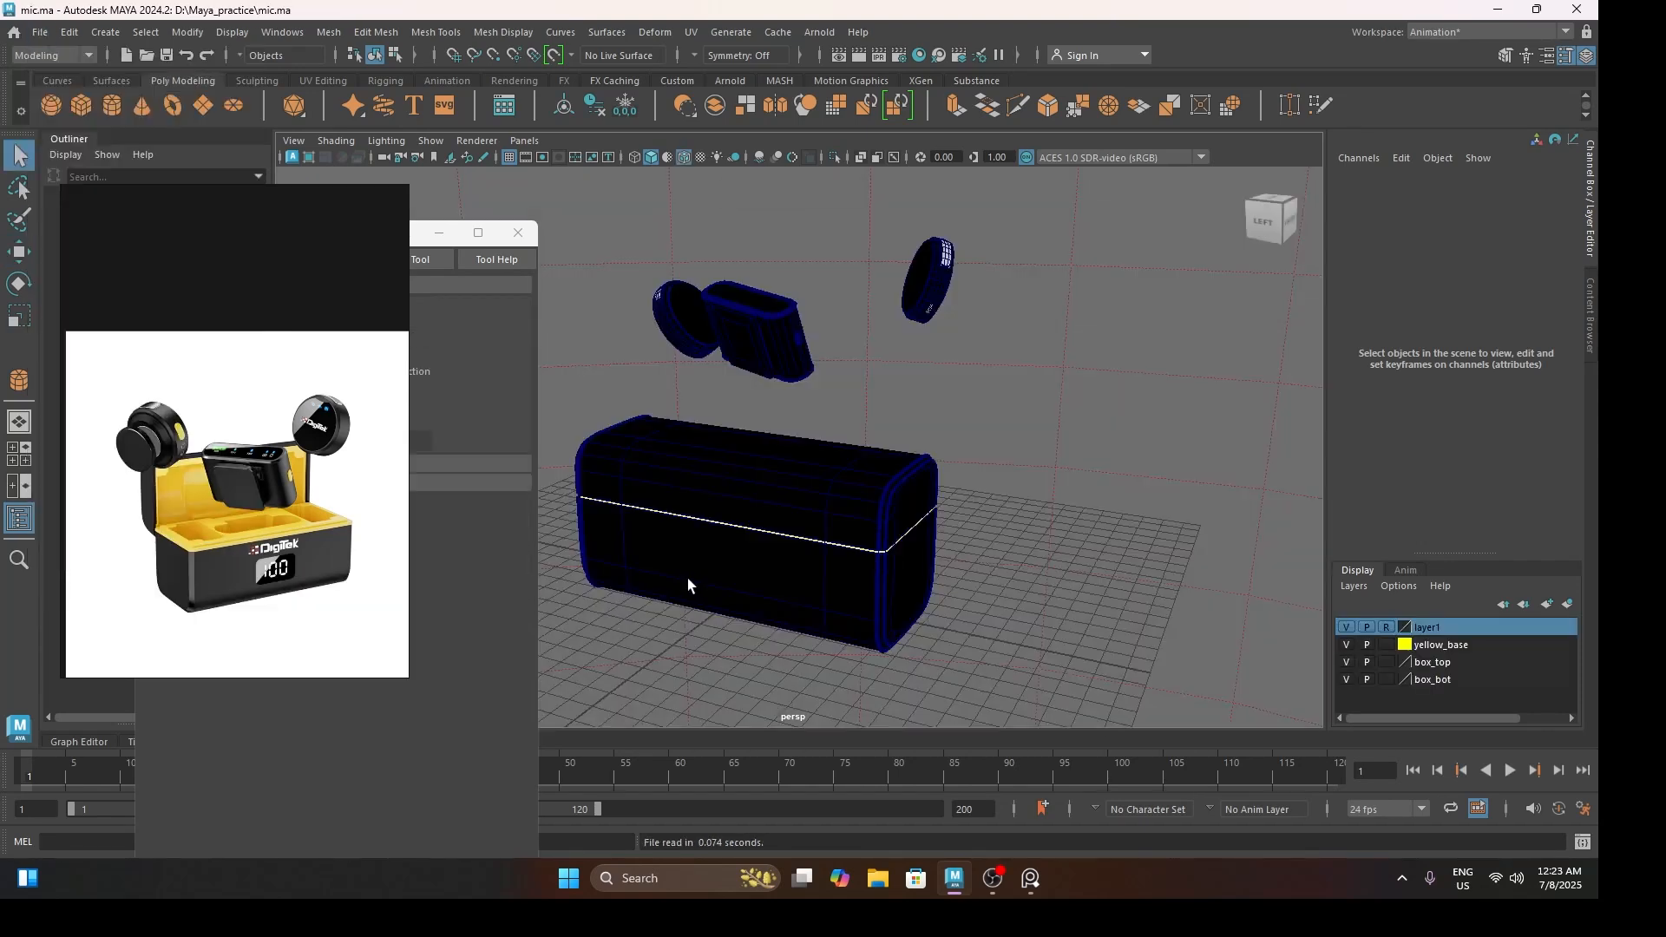
# Delete the two old round microphone models floating above the case, including their small leftover pieces
pyautogui.moveTo(907, 228); pyautogui.dragTo(962, 340)
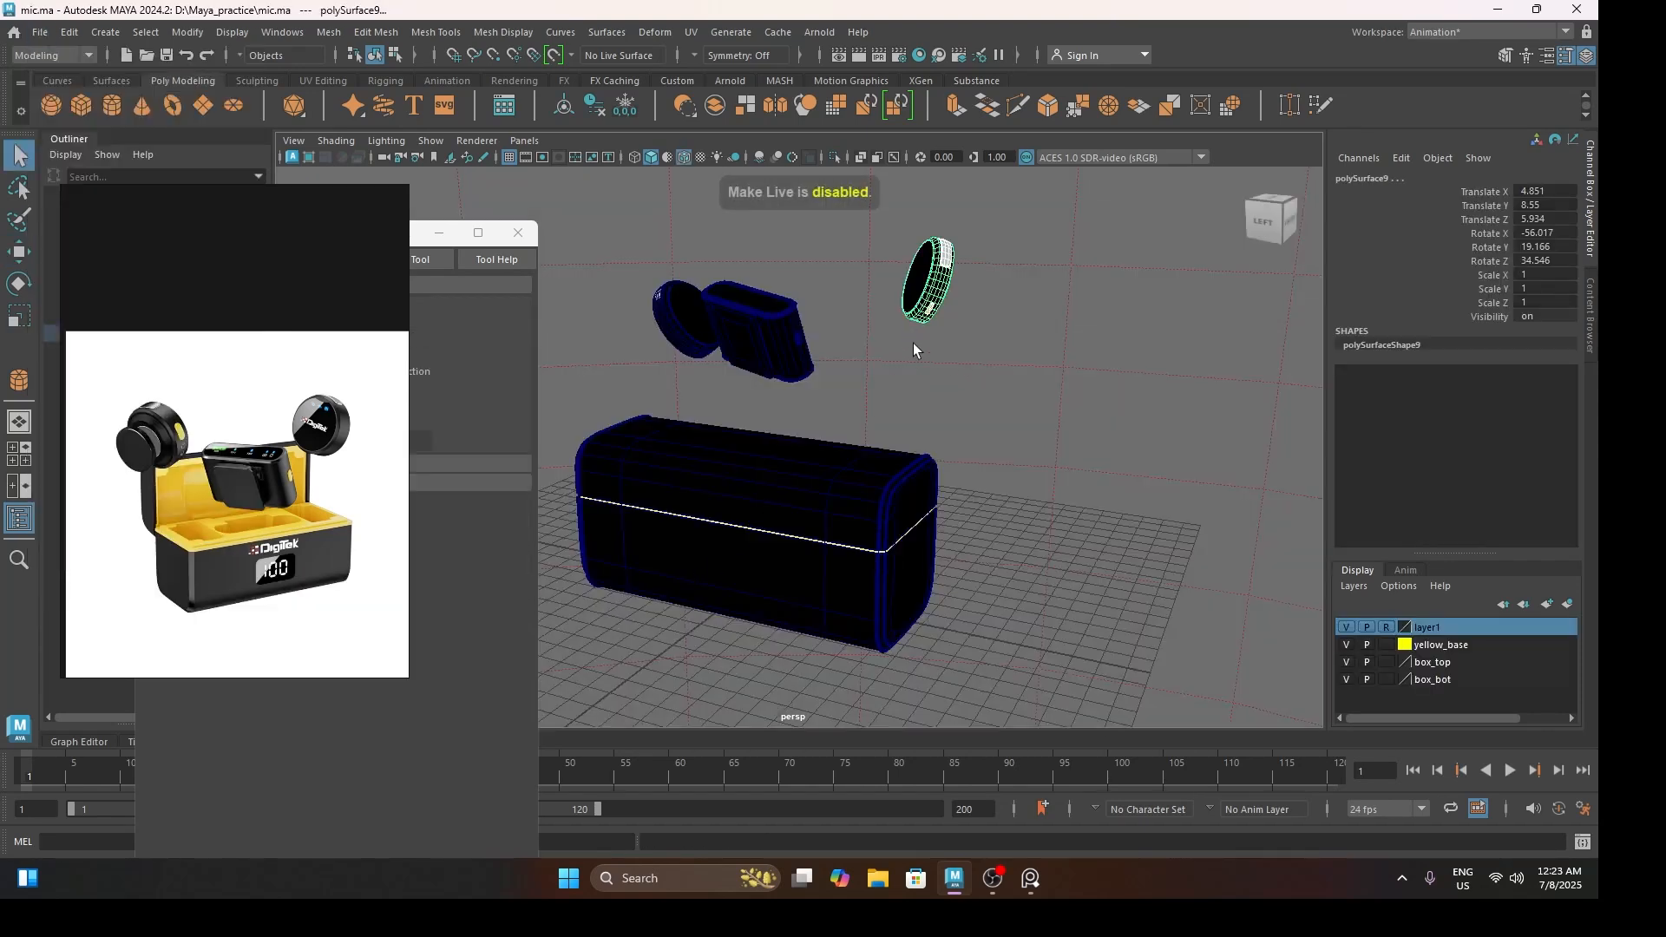
pyautogui.keyDown('shift'); pyautogui.moveTo(654, 299); pyautogui.dragTo(681, 344); pyautogui.keyUp('shift')
pyautogui.keyDown('alt'); pyautogui.moveTo(682, 344); pyautogui.dragTo(709, 387); pyautogui.keyUp('alt')
pyautogui.scroll(-5, 710, 387)
pyautogui.press('w')
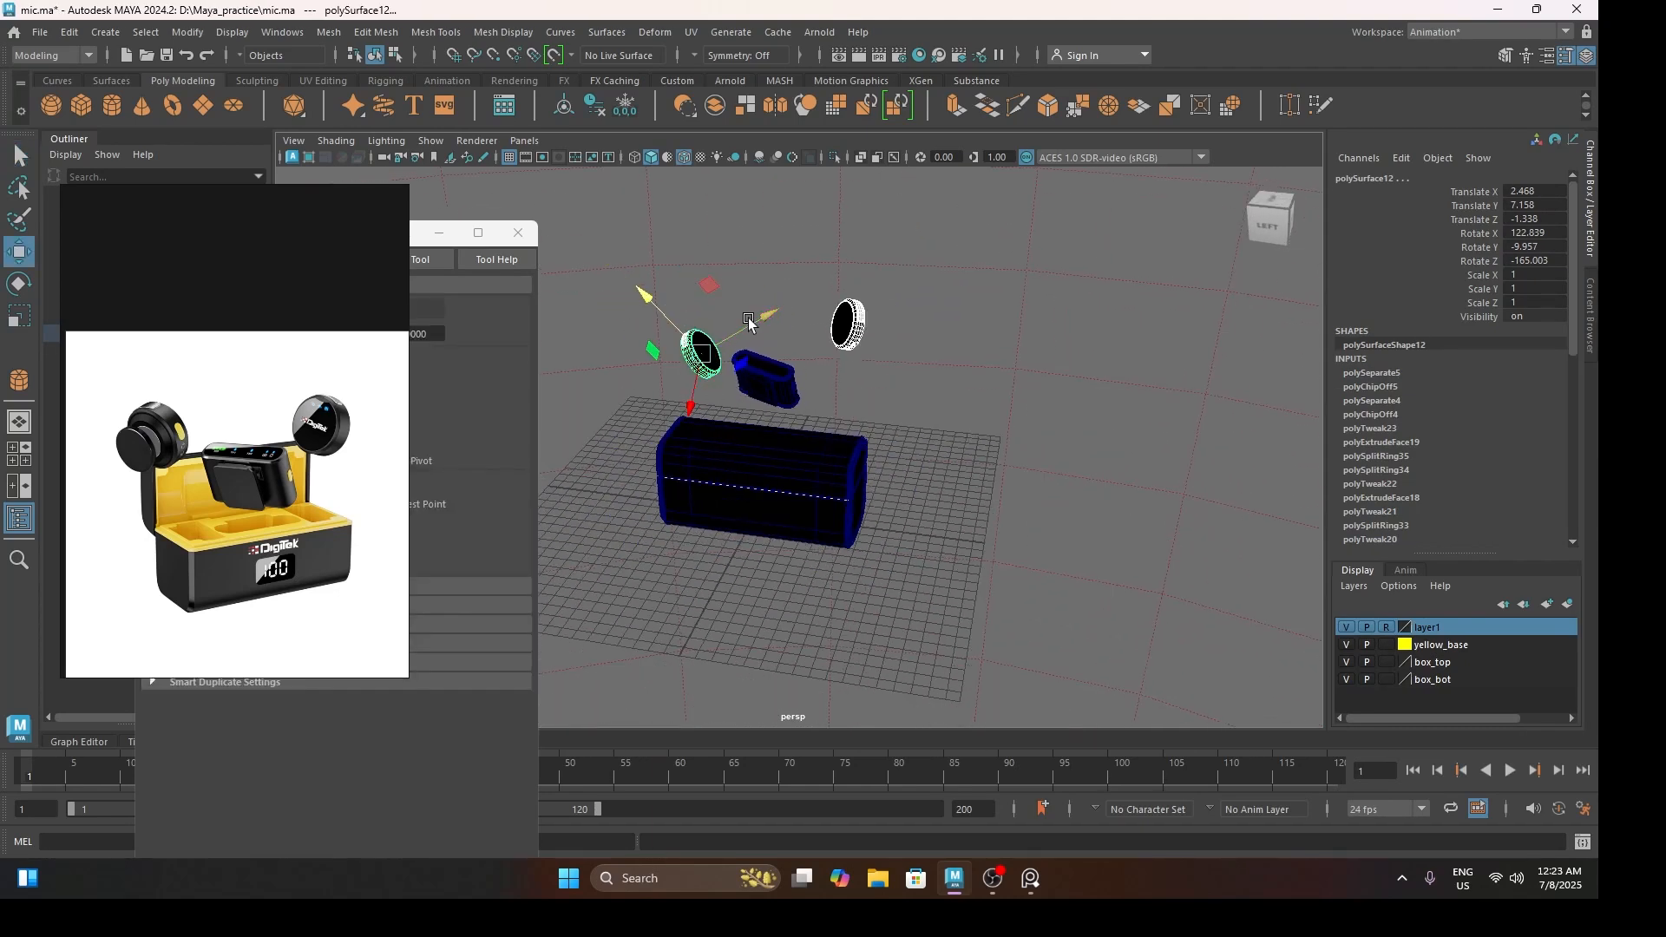
pyautogui.press('Delete')
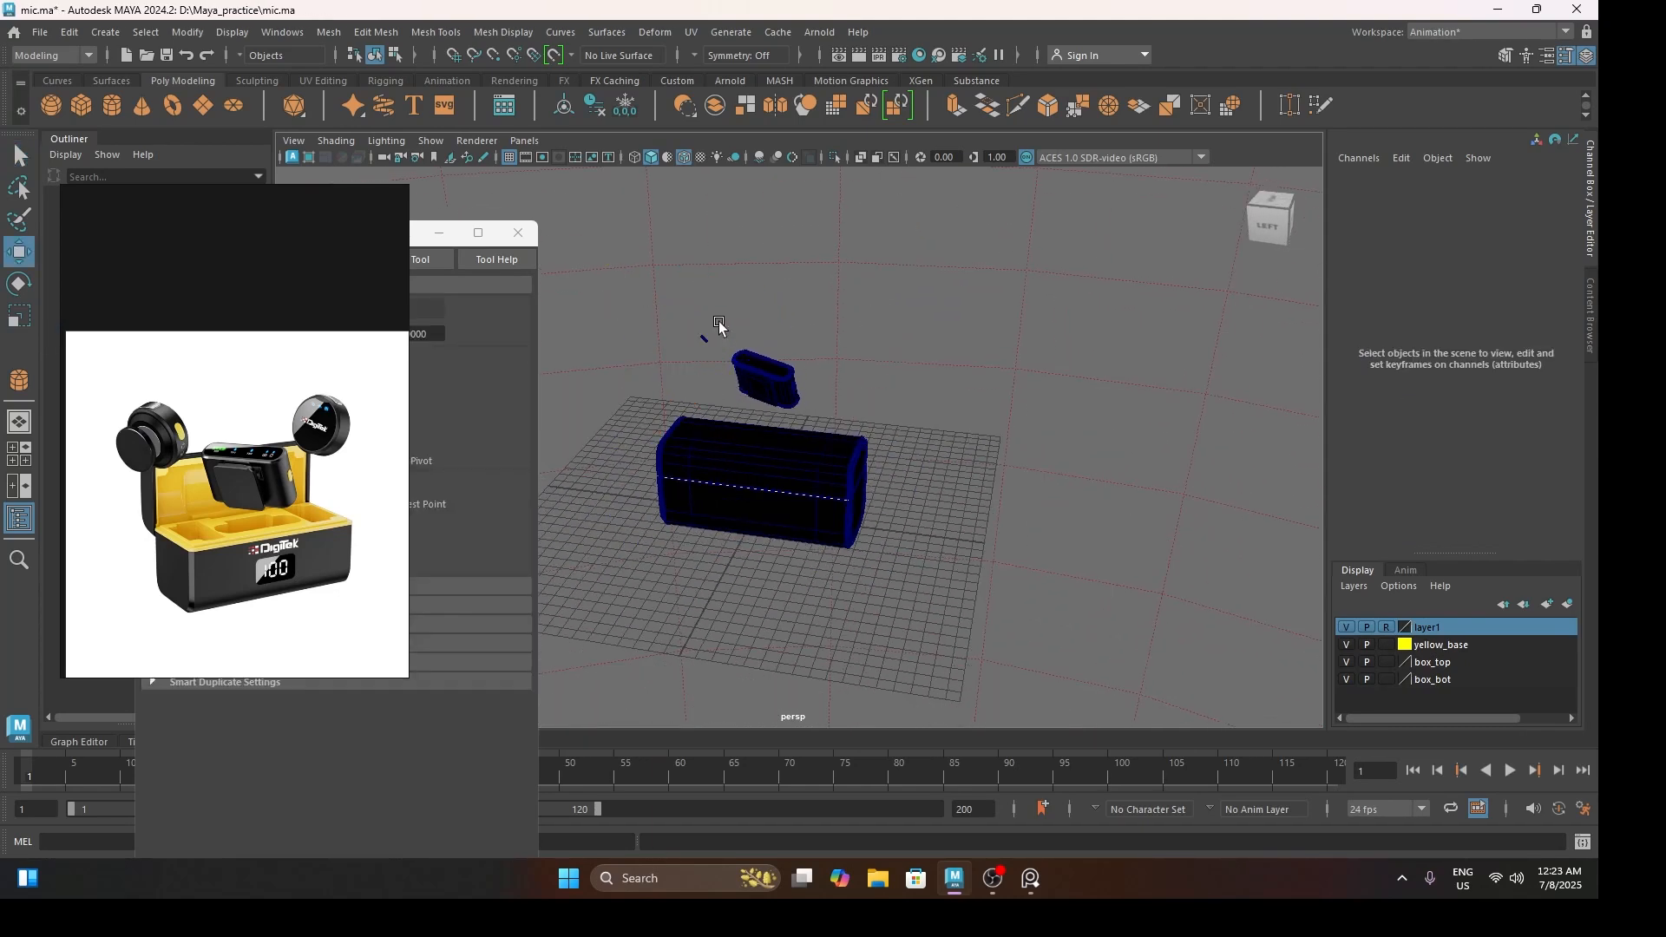
pyautogui.scroll(3, 805, 414)
pyautogui.keyDown('alt'); pyautogui.moveTo(806, 414); pyautogui.dragTo(626, 396); pyautogui.keyUp('alt')
pyautogui.keyDown('alt'); pyautogui.moveTo(848, 508); pyautogui.dragTo(860, 542); pyautogui.keyUp('alt')
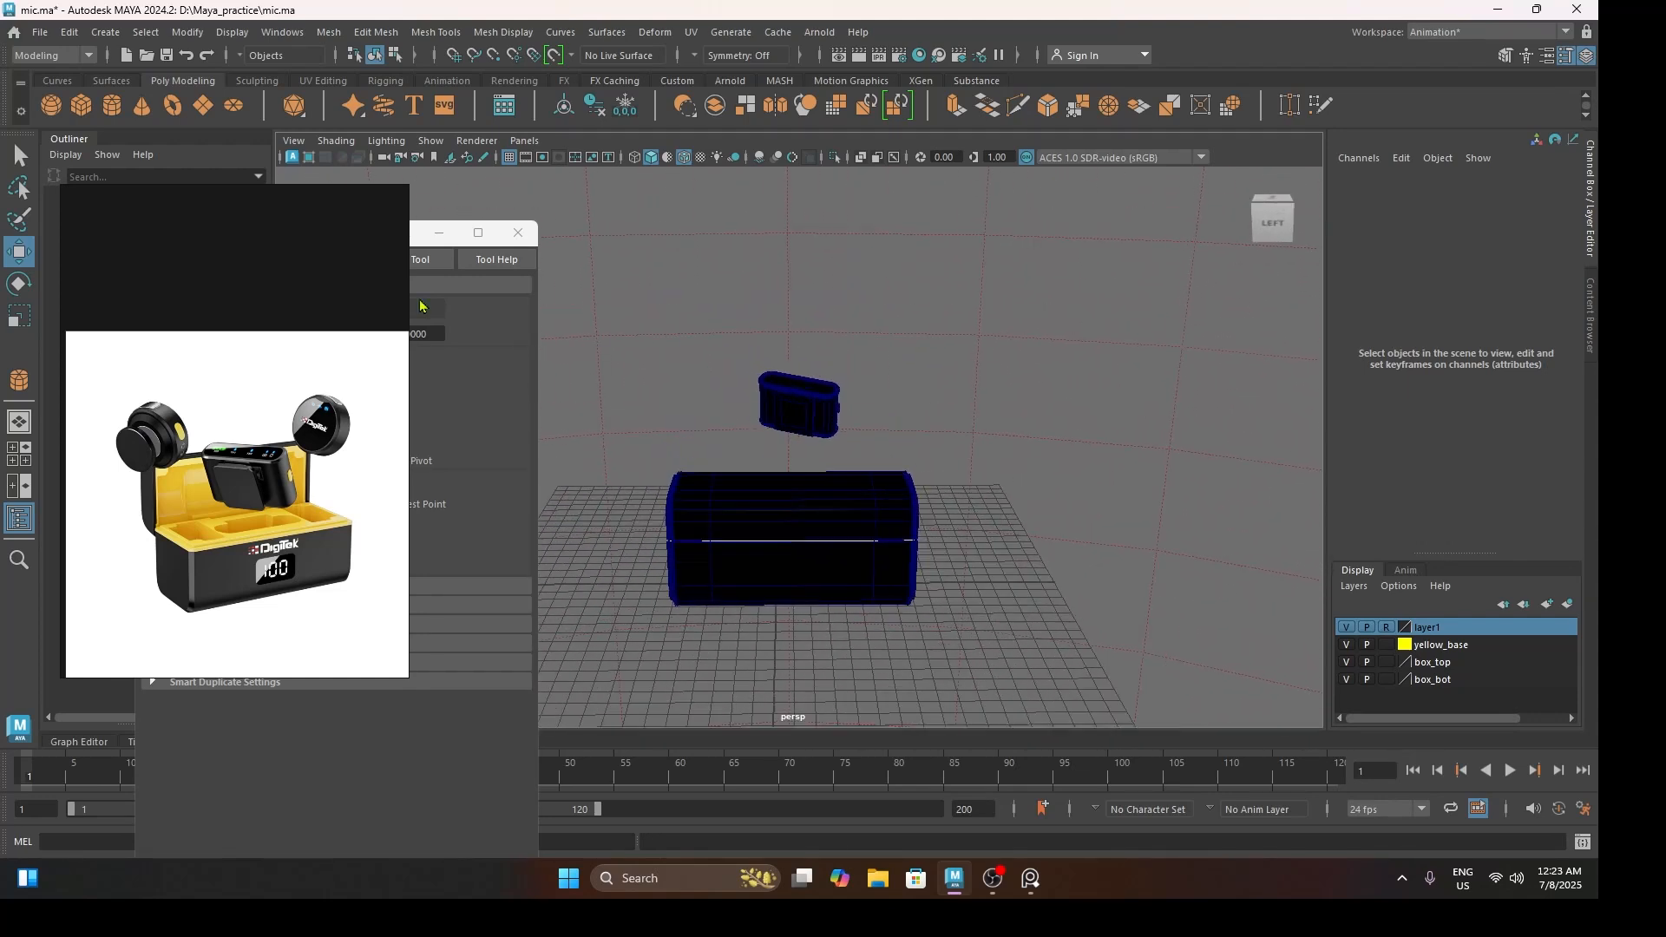
# Import transmiter.ma into the case scene
pyautogui.click(39, 33)
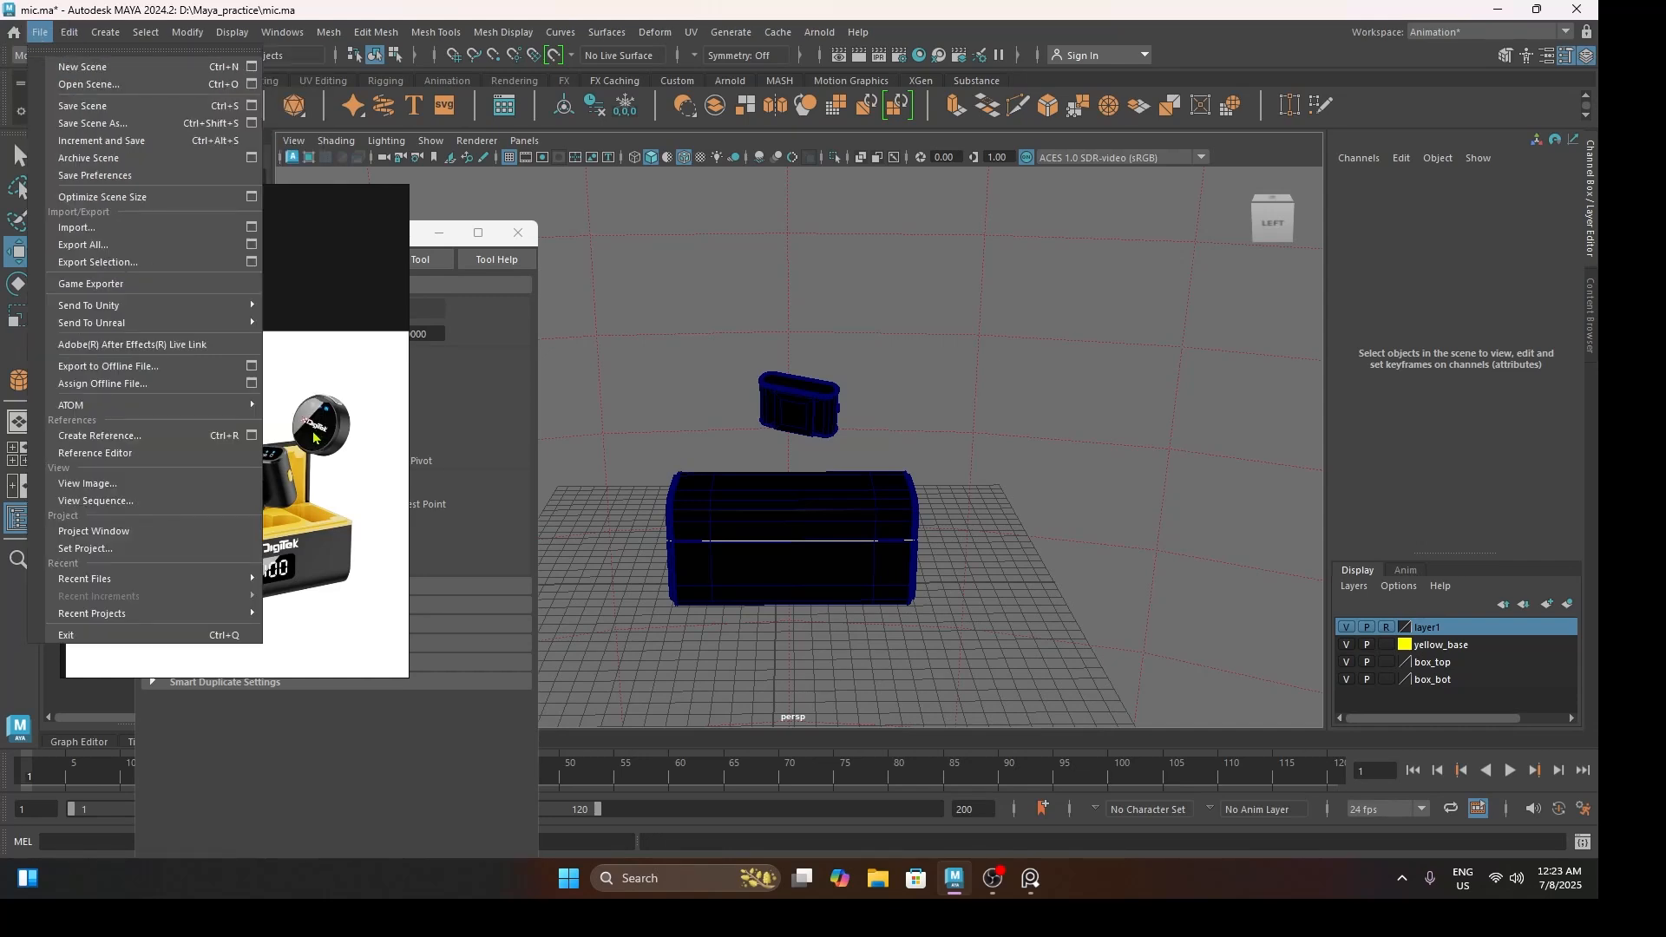
pyautogui.click(185, 229)
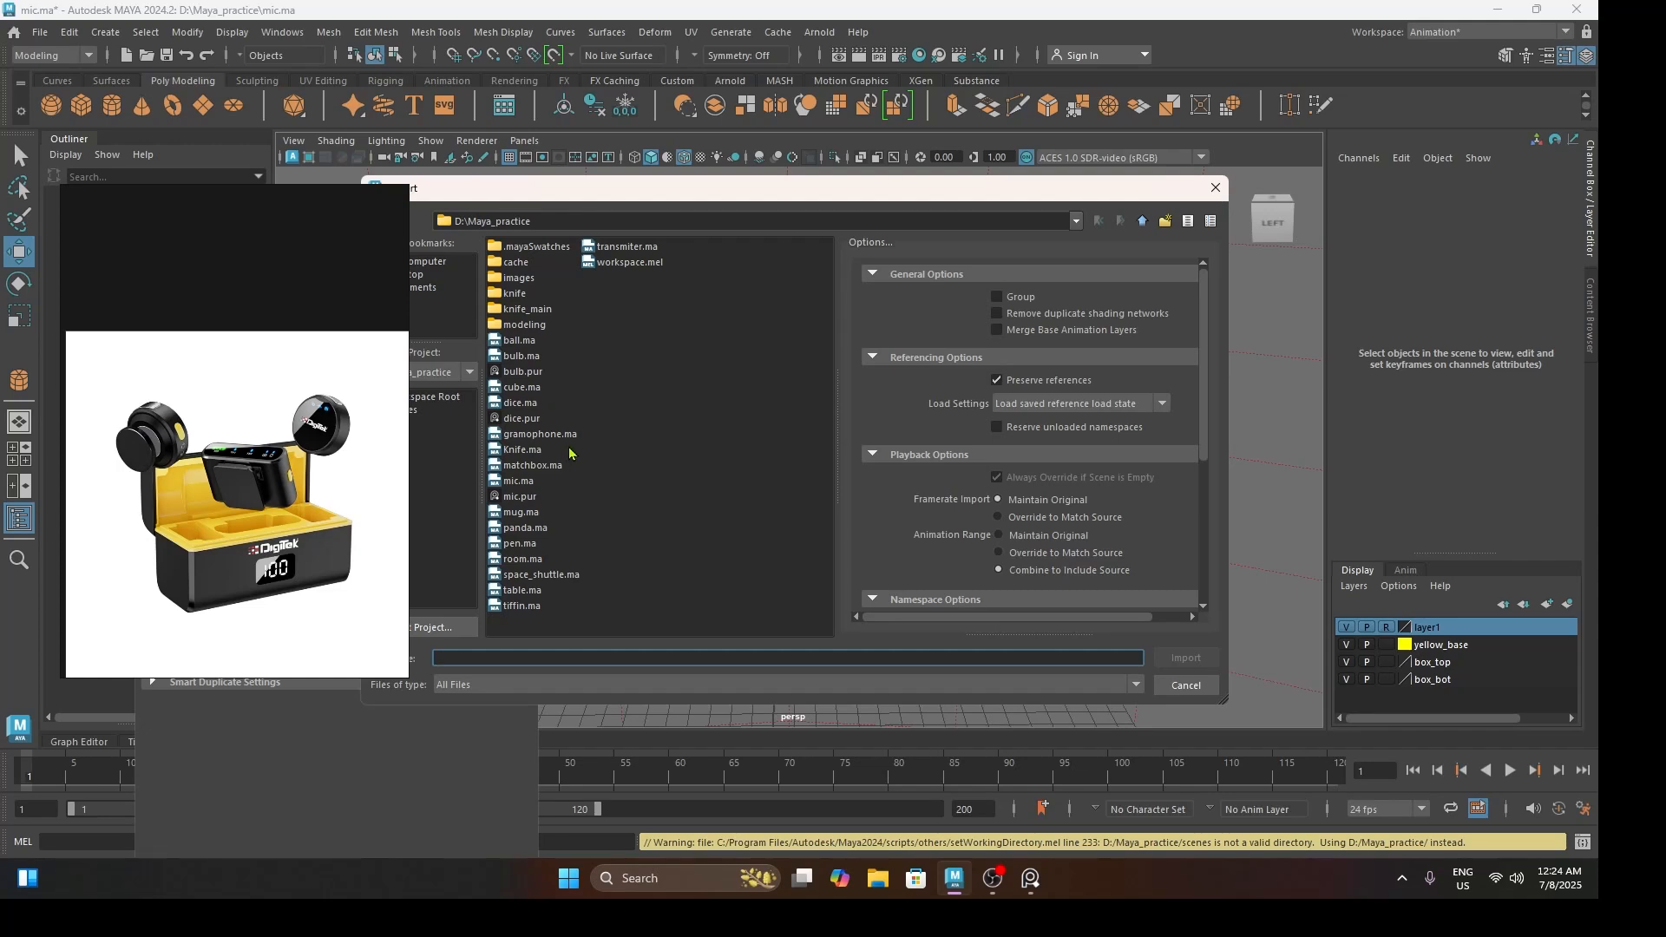
pyautogui.doubleClick(632, 248)
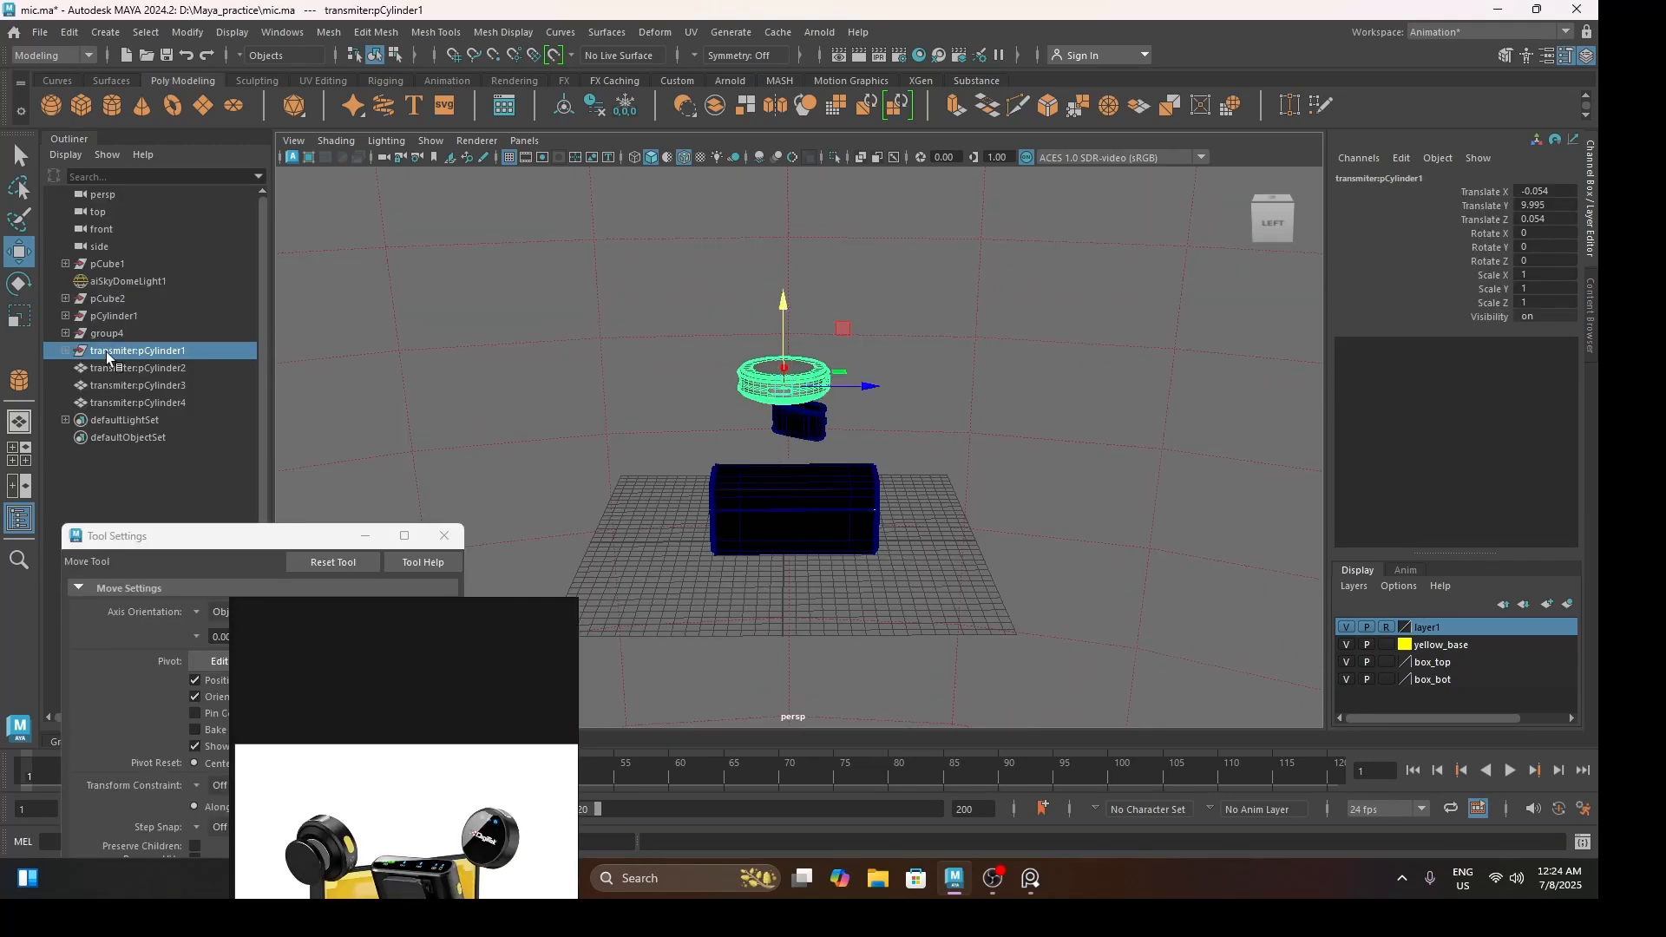
# Try to place the imported transmiter:pCylinder1 on its own, scaling it to 0.486 and moving it beside the receiver above the case
pyautogui.moveTo(880, 392); pyautogui.dragTo(663, 438)
pyautogui.press('r')
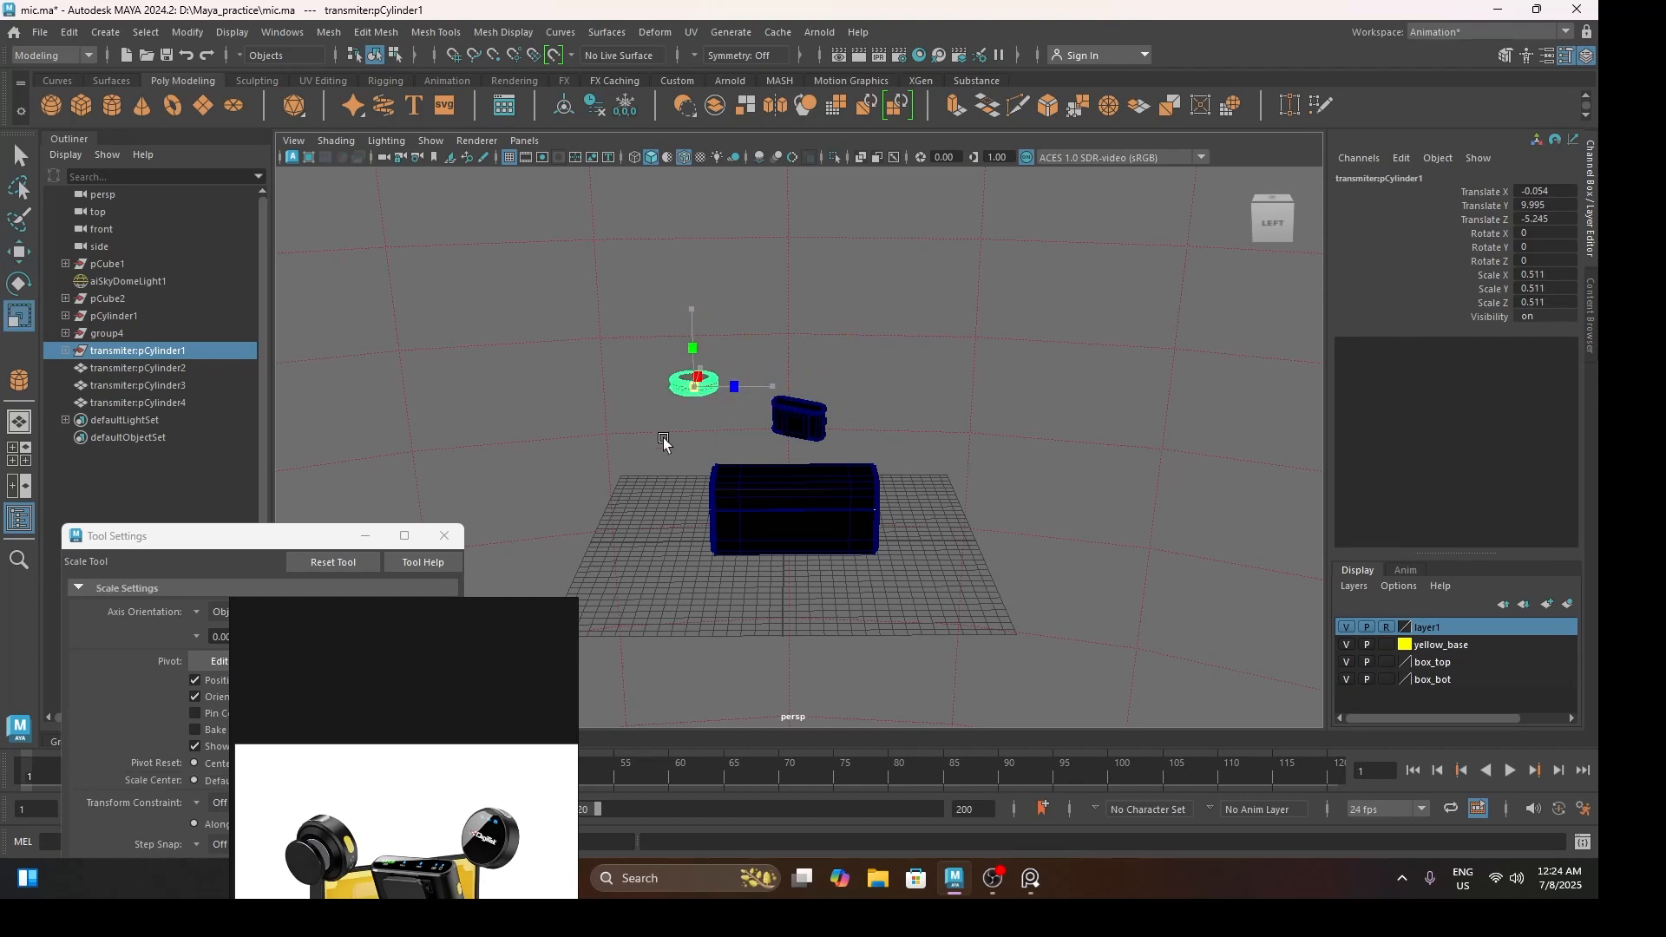
pyautogui.press('w')
pyautogui.moveTo(695, 383); pyautogui.dragTo(696, 447)
pyautogui.press('f')
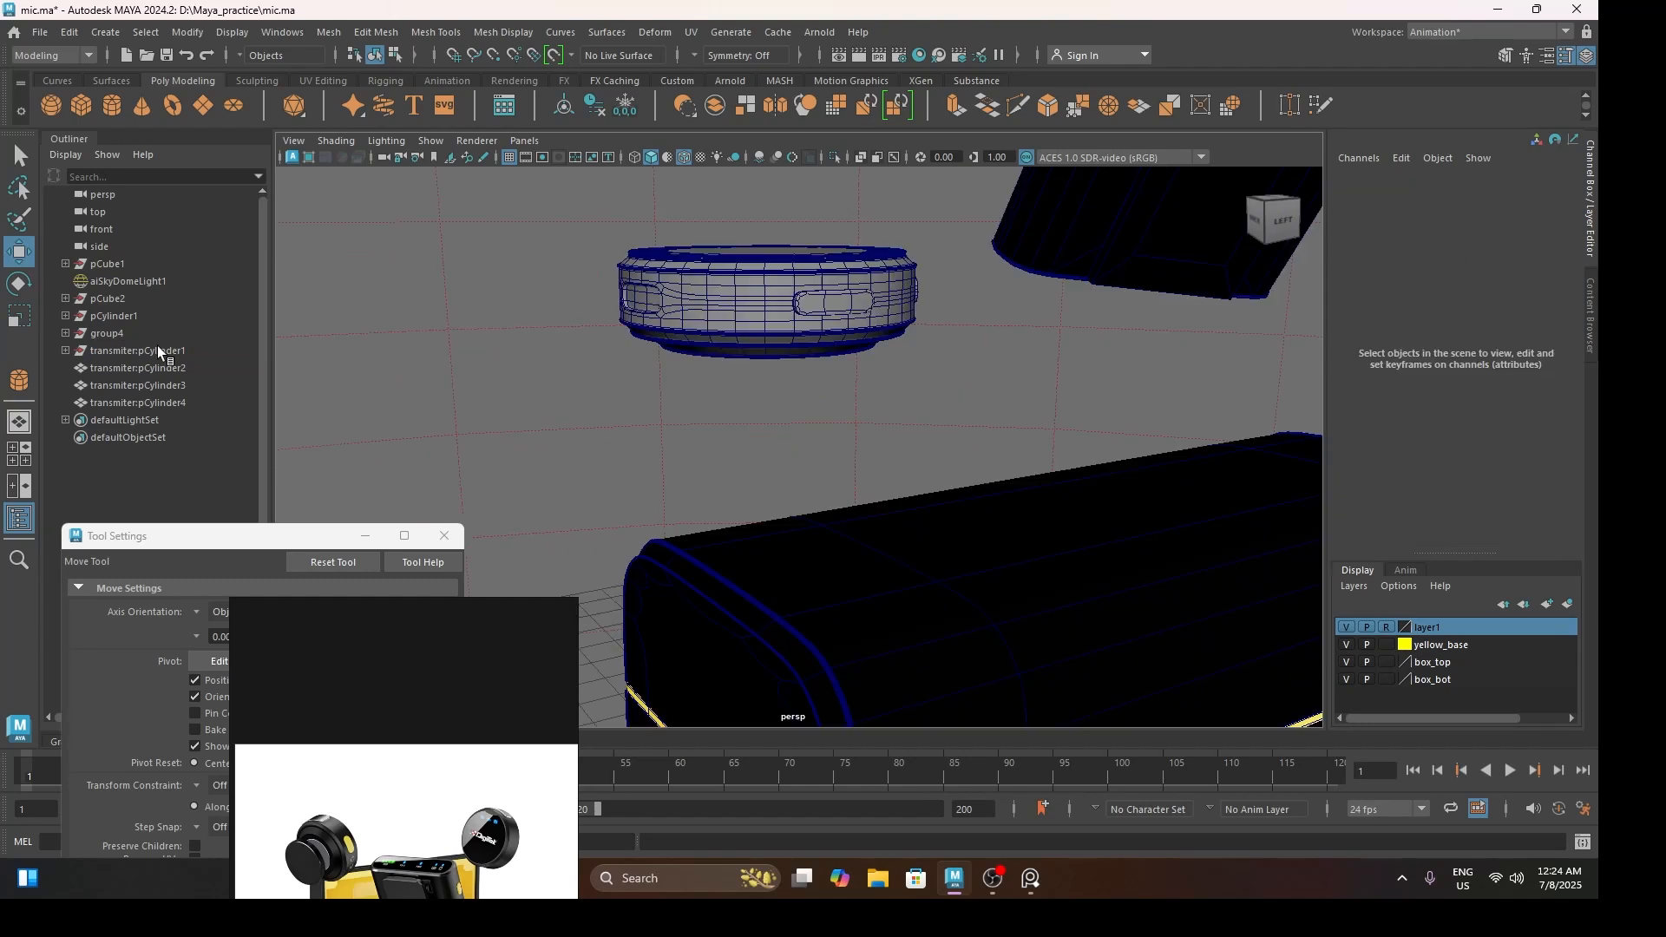
pyautogui.click(173, 365)
pyautogui.scroll(-5, 632, 431)
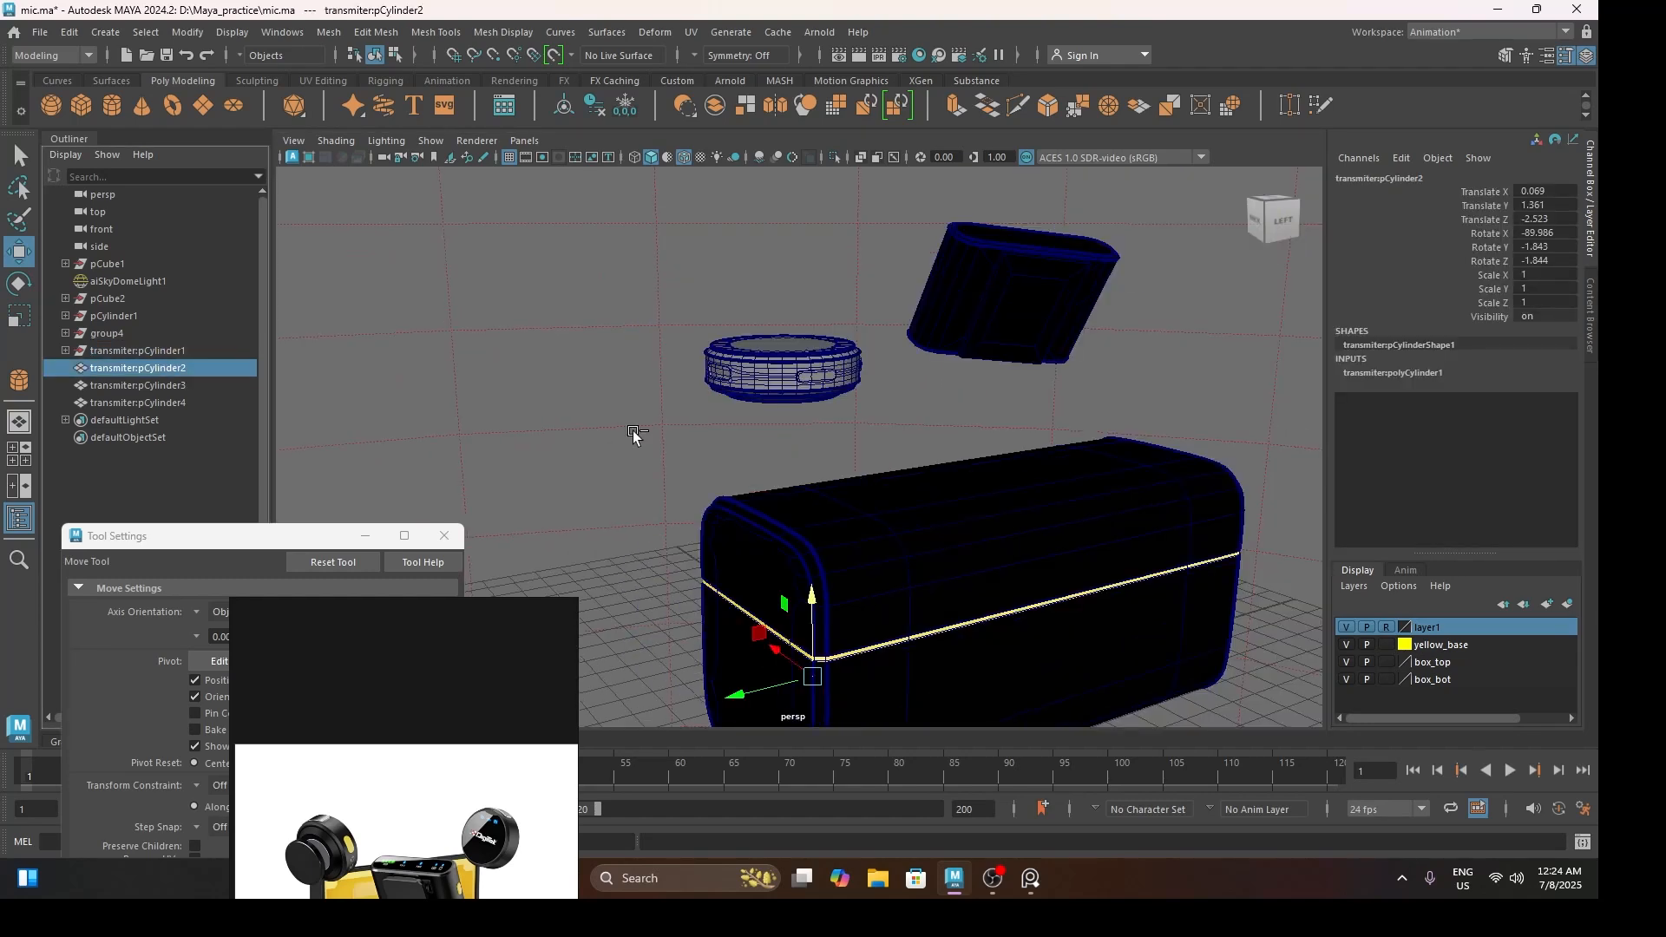
# Undo the moves and scaling of transmiter:pCylinder1
pyautogui.hotkey('ctrl', 'z')
pyautogui.hotkey('ctrl', 'z')
pyautogui.hotkey('ctrl', 'z')
pyautogui.hotkey('ctrl', 'z')
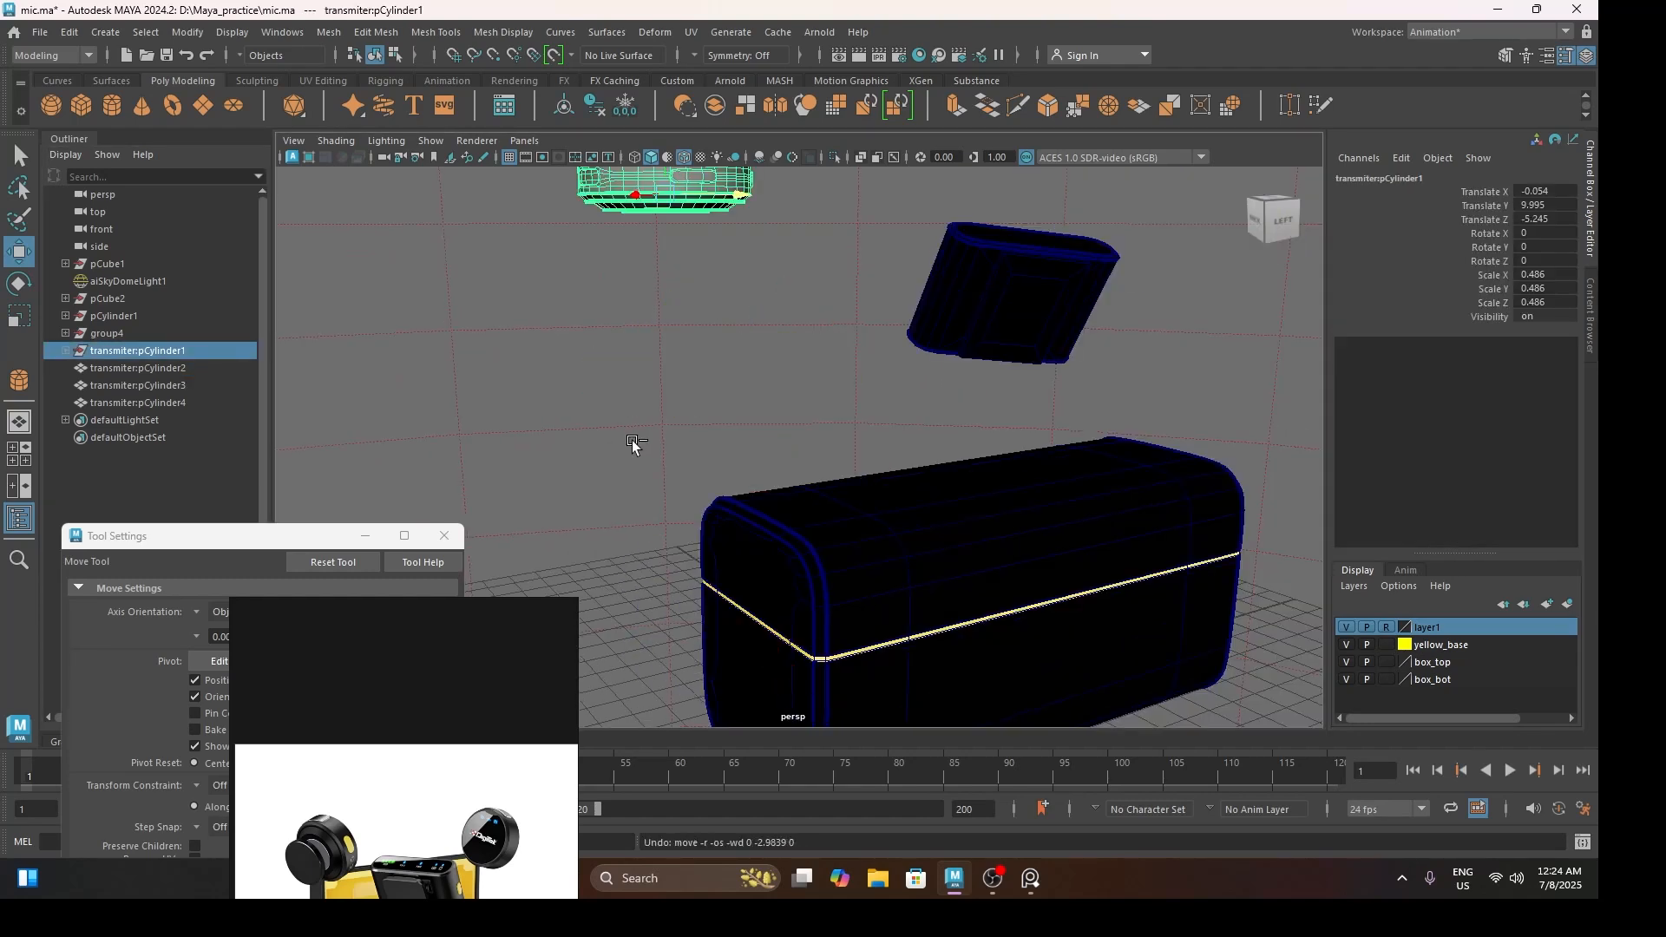
pyautogui.hotkey('ctrl', 'z')
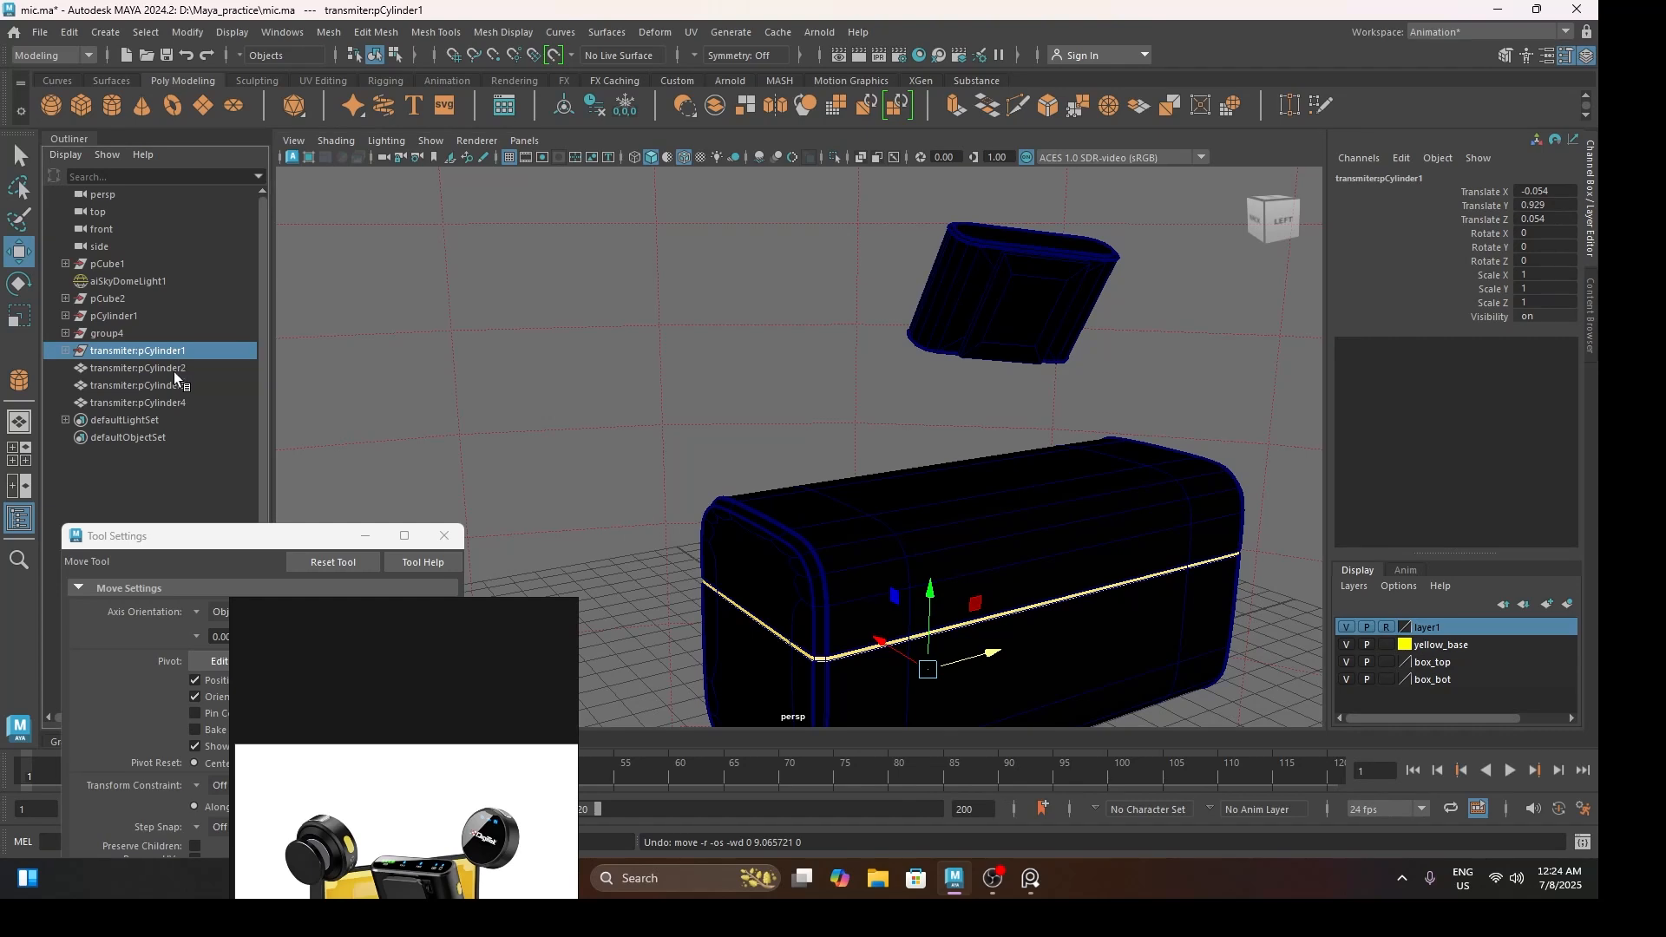
# Group the four imported transmiter objects and move the group above the case to Translate Y 5.742 and Z -3.785
pyautogui.keyDown('shift'); pyautogui.click(176, 399); pyautogui.keyUp('shift')
pyautogui.moveTo(820, 604); pyautogui.dragTo(825, 401)
pyautogui.hotkey('ctrl', 'z')
pyautogui.hotkey('ctrl', 'z')
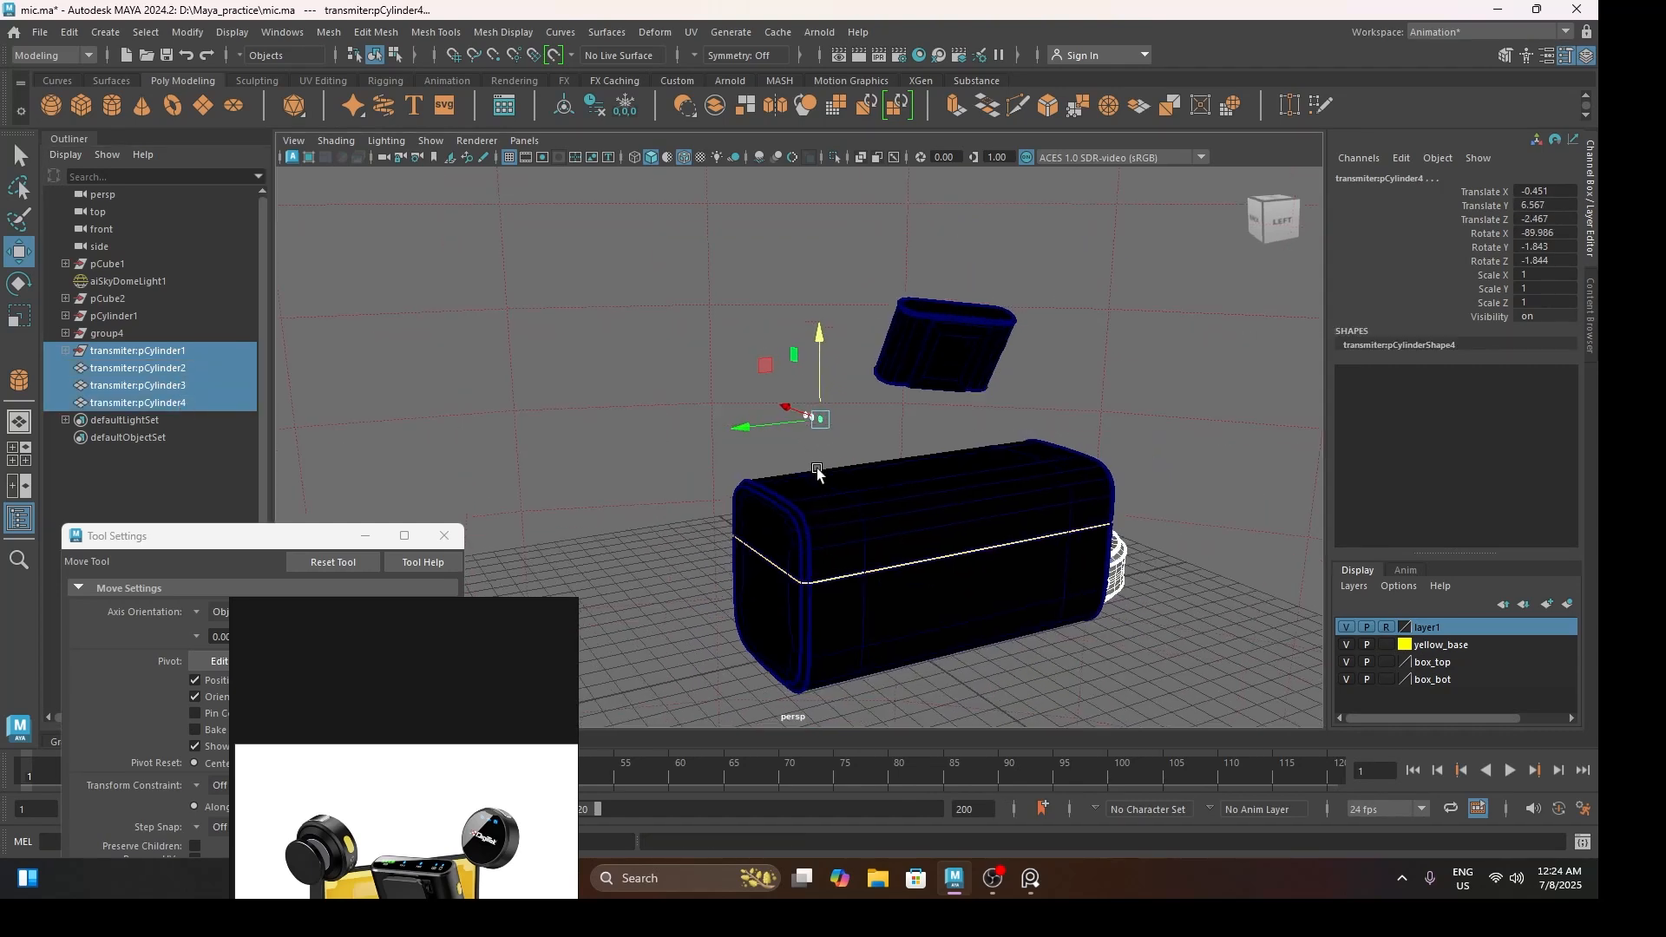
pyautogui.hotkey('ctrl', 'z')
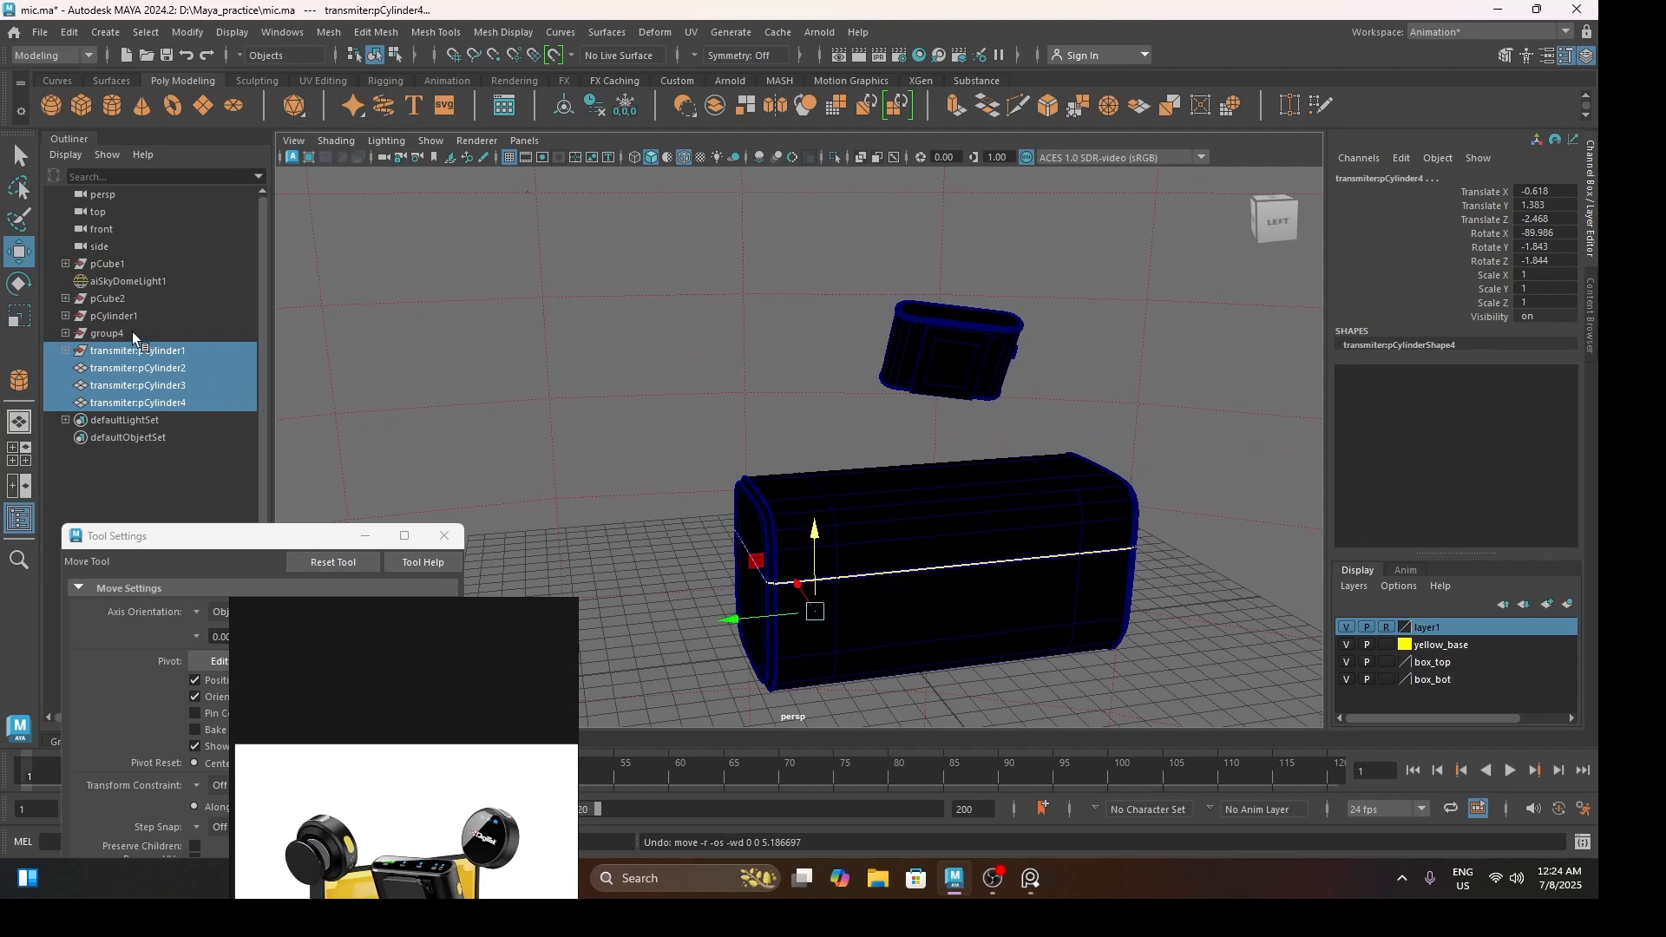
pyautogui.hotkey('ctrl', 'g')
pyautogui.moveTo(890, 556); pyautogui.dragTo(898, 396)
pyautogui.moveTo(964, 480); pyautogui.dragTo(824, 445)
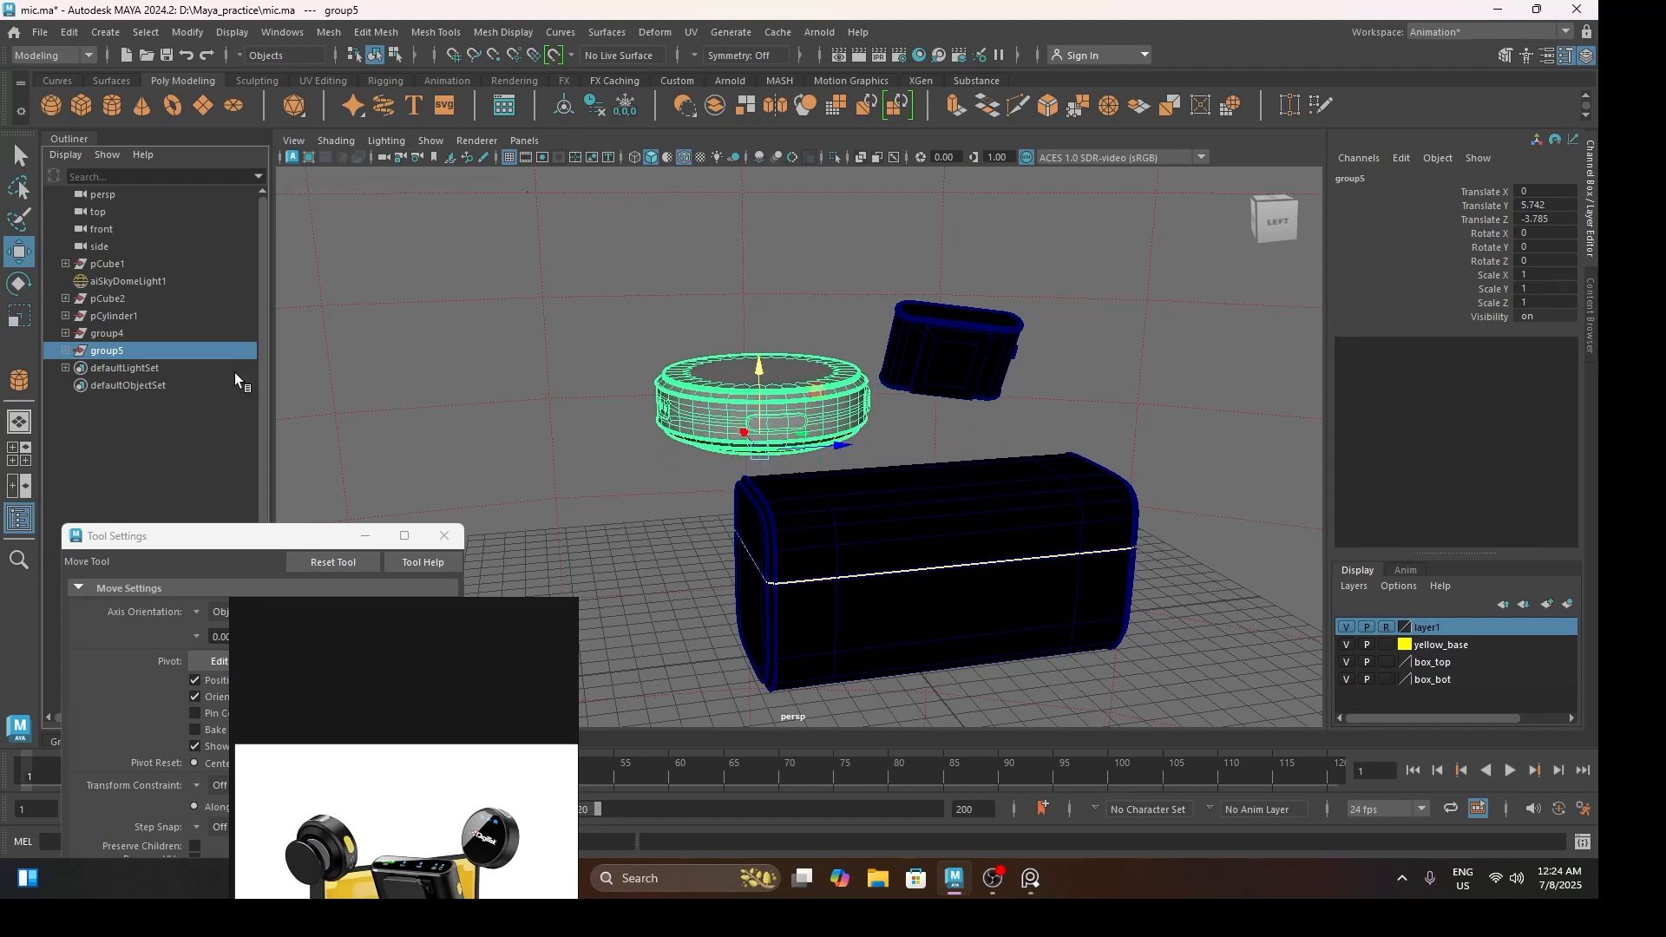
# Rename the new group of imported objects as mic
pyautogui.doubleClick(99, 351)
pyautogui.write('mic')
pyautogui.press('Return')
# Scale the mic group uniformly to 0.42 and raise it above the case to Translate Y 6.494
pyautogui.keyDown('alt'); pyautogui.moveTo(625, 407); pyautogui.dragTo(673, 632); pyautogui.keyUp('alt')
pyautogui.press('r')
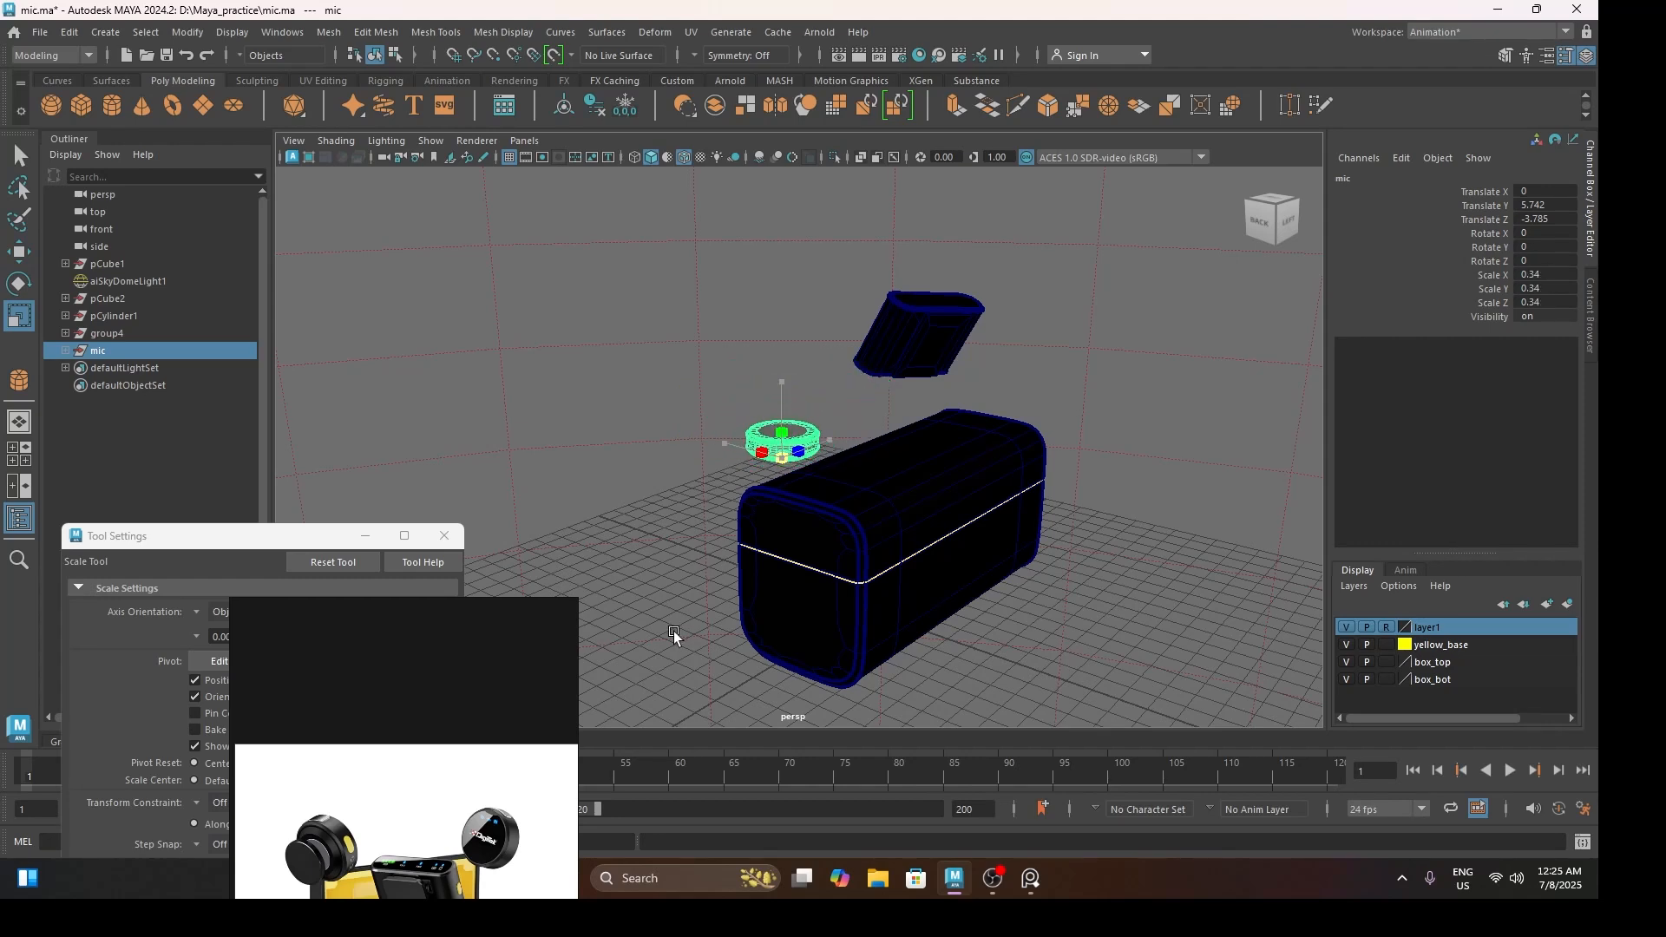
pyautogui.press('w')
pyautogui.scroll(3, 809, 460)
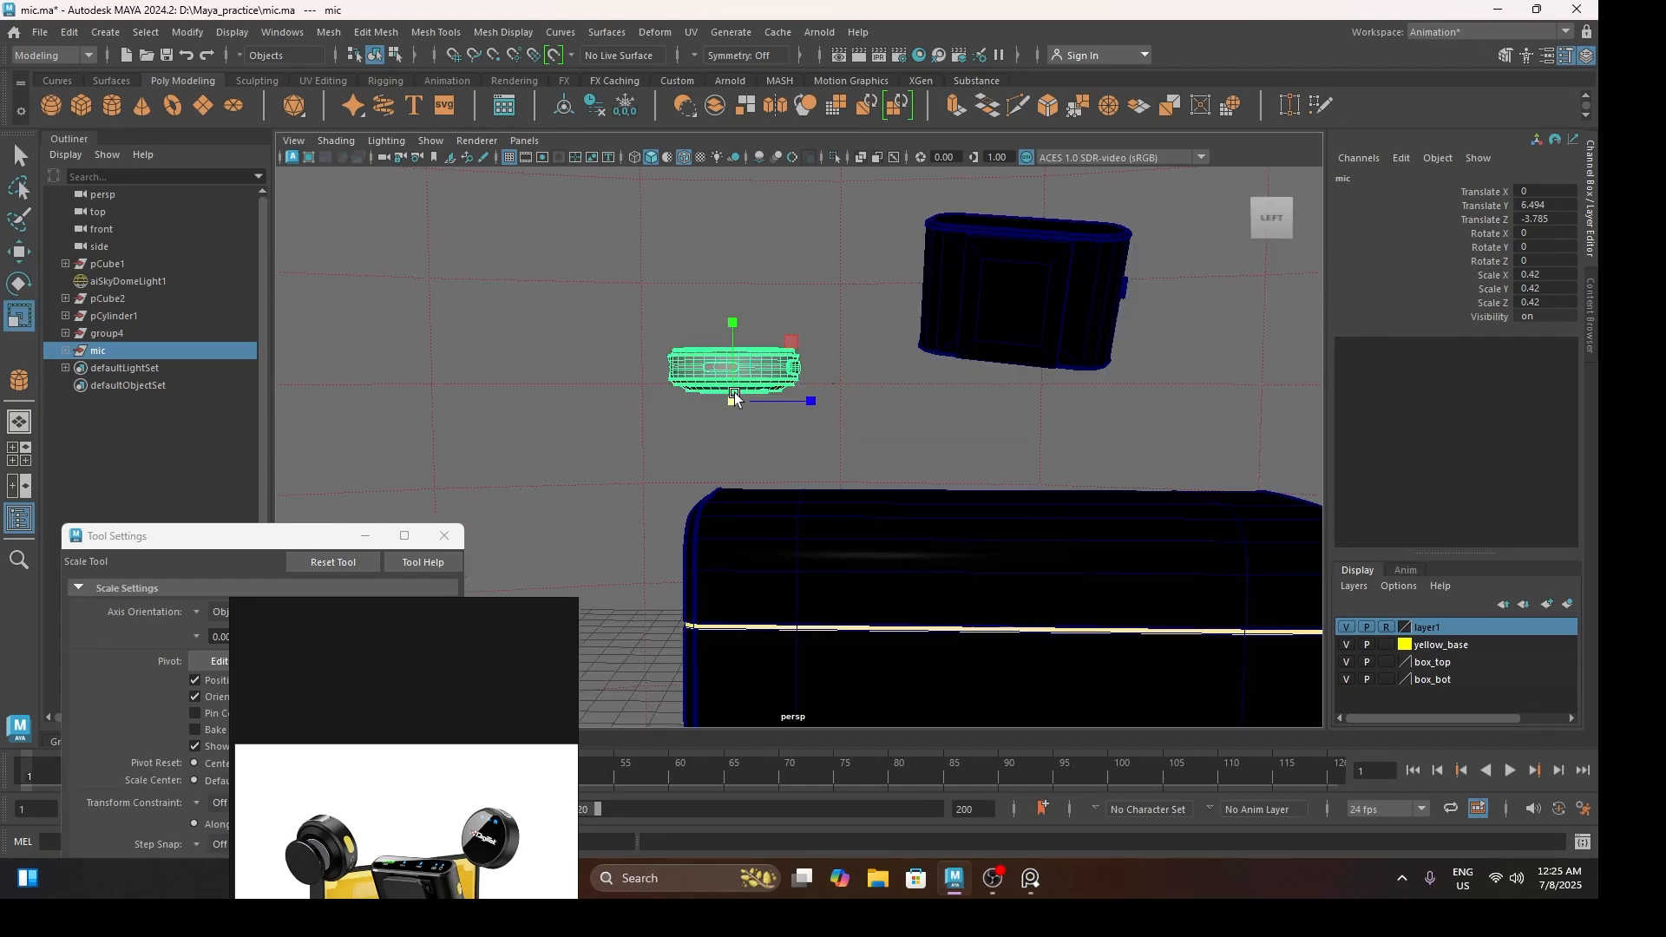
pyautogui.press('w')
pyautogui.click(749, 421)
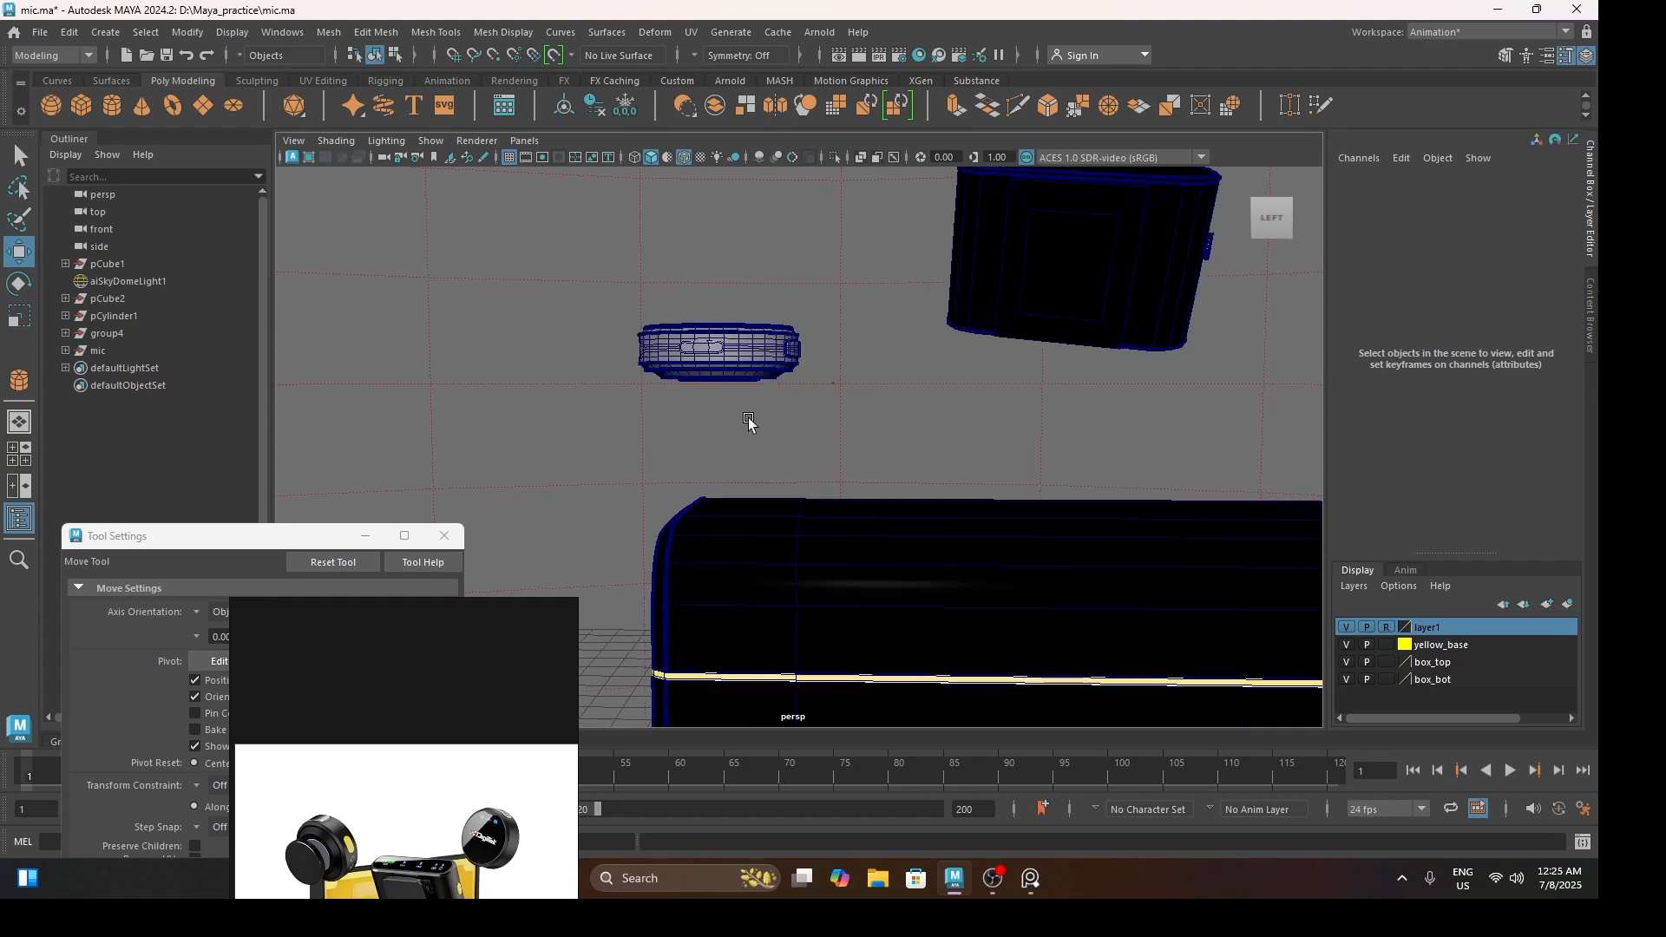
# Assign the existing black material to the mic's main body, transmiter:polySurface1
pyautogui.keyDown('alt'); pyautogui.moveTo(729, 426); pyautogui.dragTo(775, 466); pyautogui.keyUp('alt')
pyautogui.scroll(4, 778, 467)
pyautogui.click(773, 406)
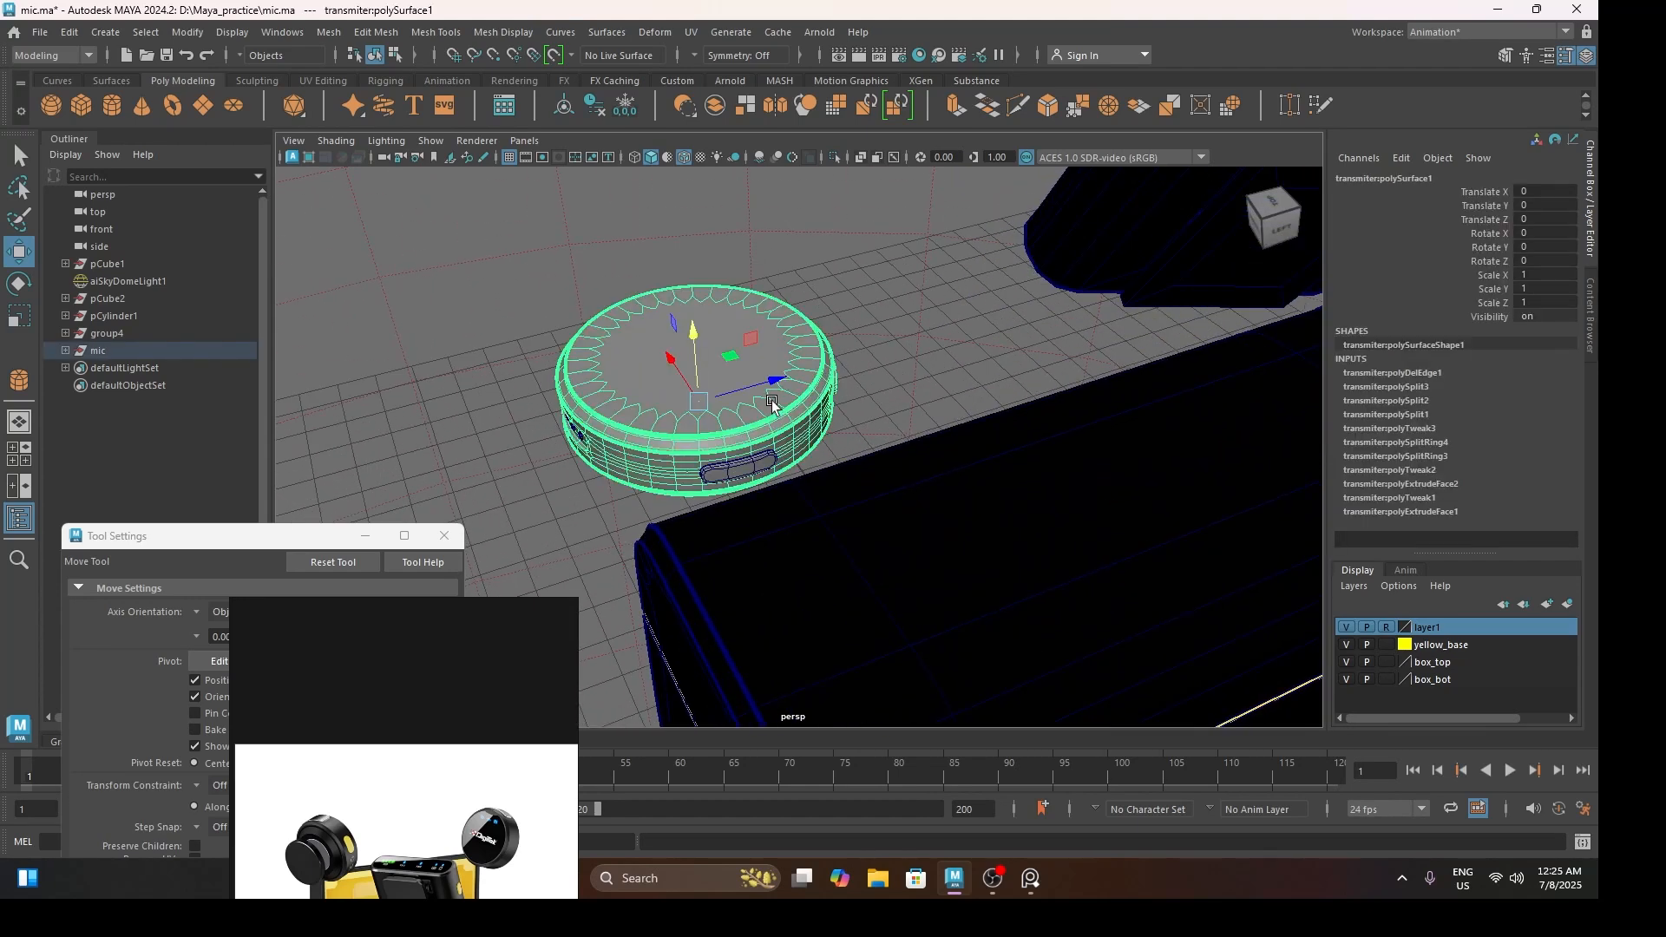
pyautogui.moveTo(772, 363); pyautogui.dragTo(918, 720, button='right')
pyautogui.click(889, 326)
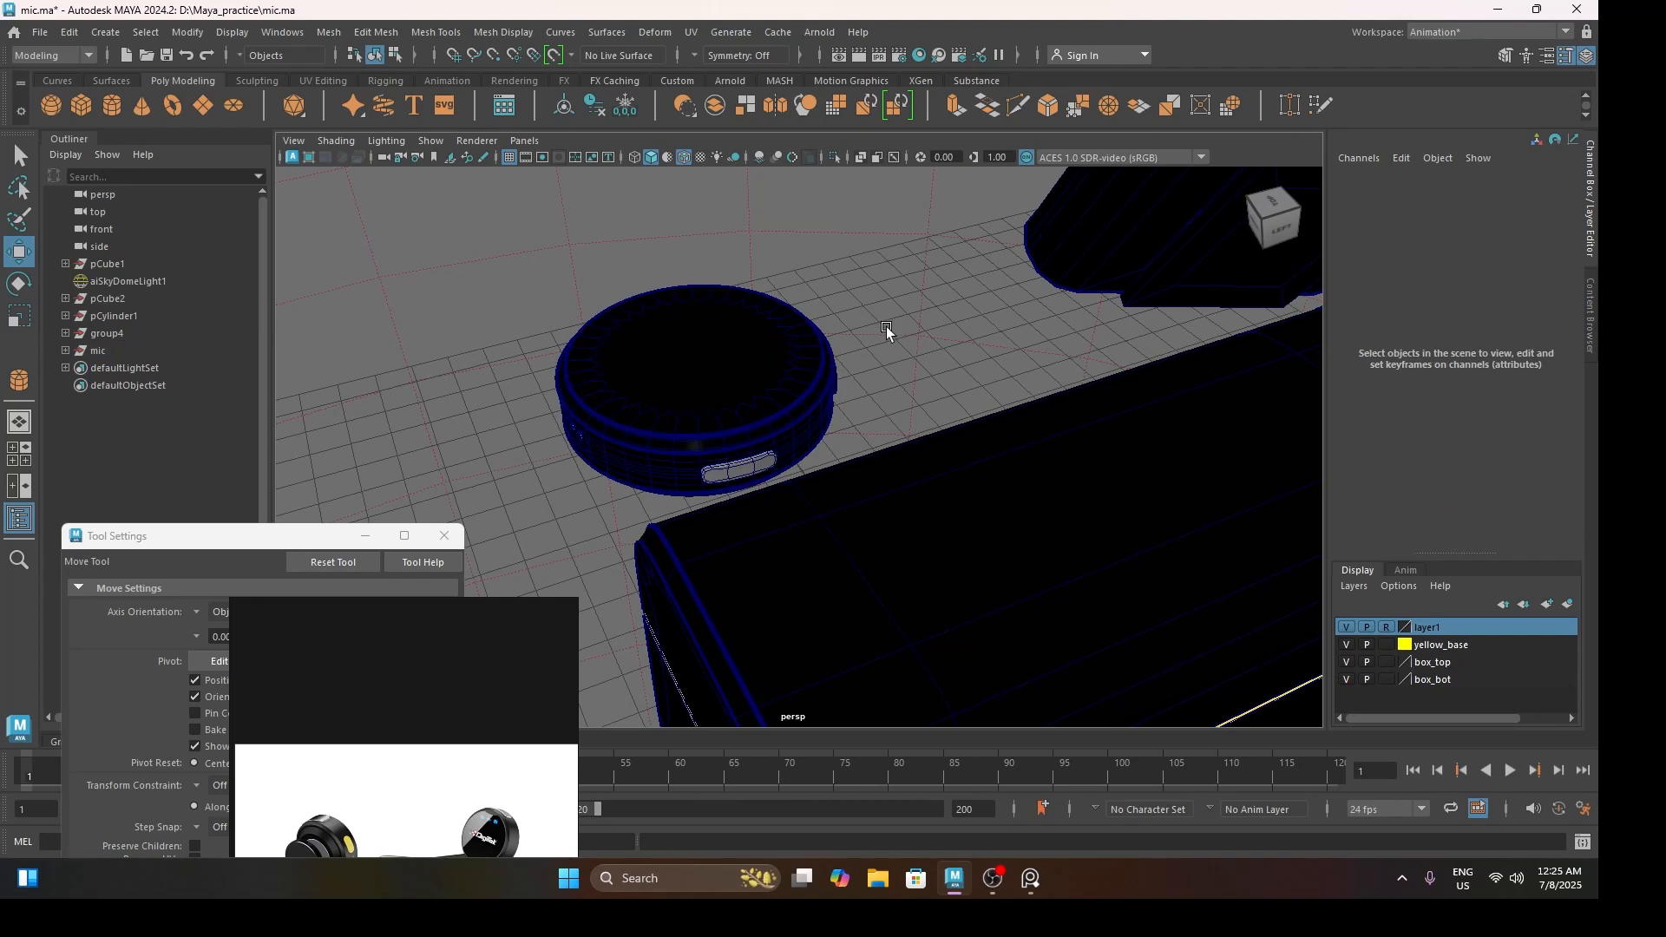
# Assign the existing yellow material to the small side button, transmiter:polySurface2
pyautogui.click(768, 462)
pyautogui.moveTo(768, 462); pyautogui.dragTo(903, 744, button='right')
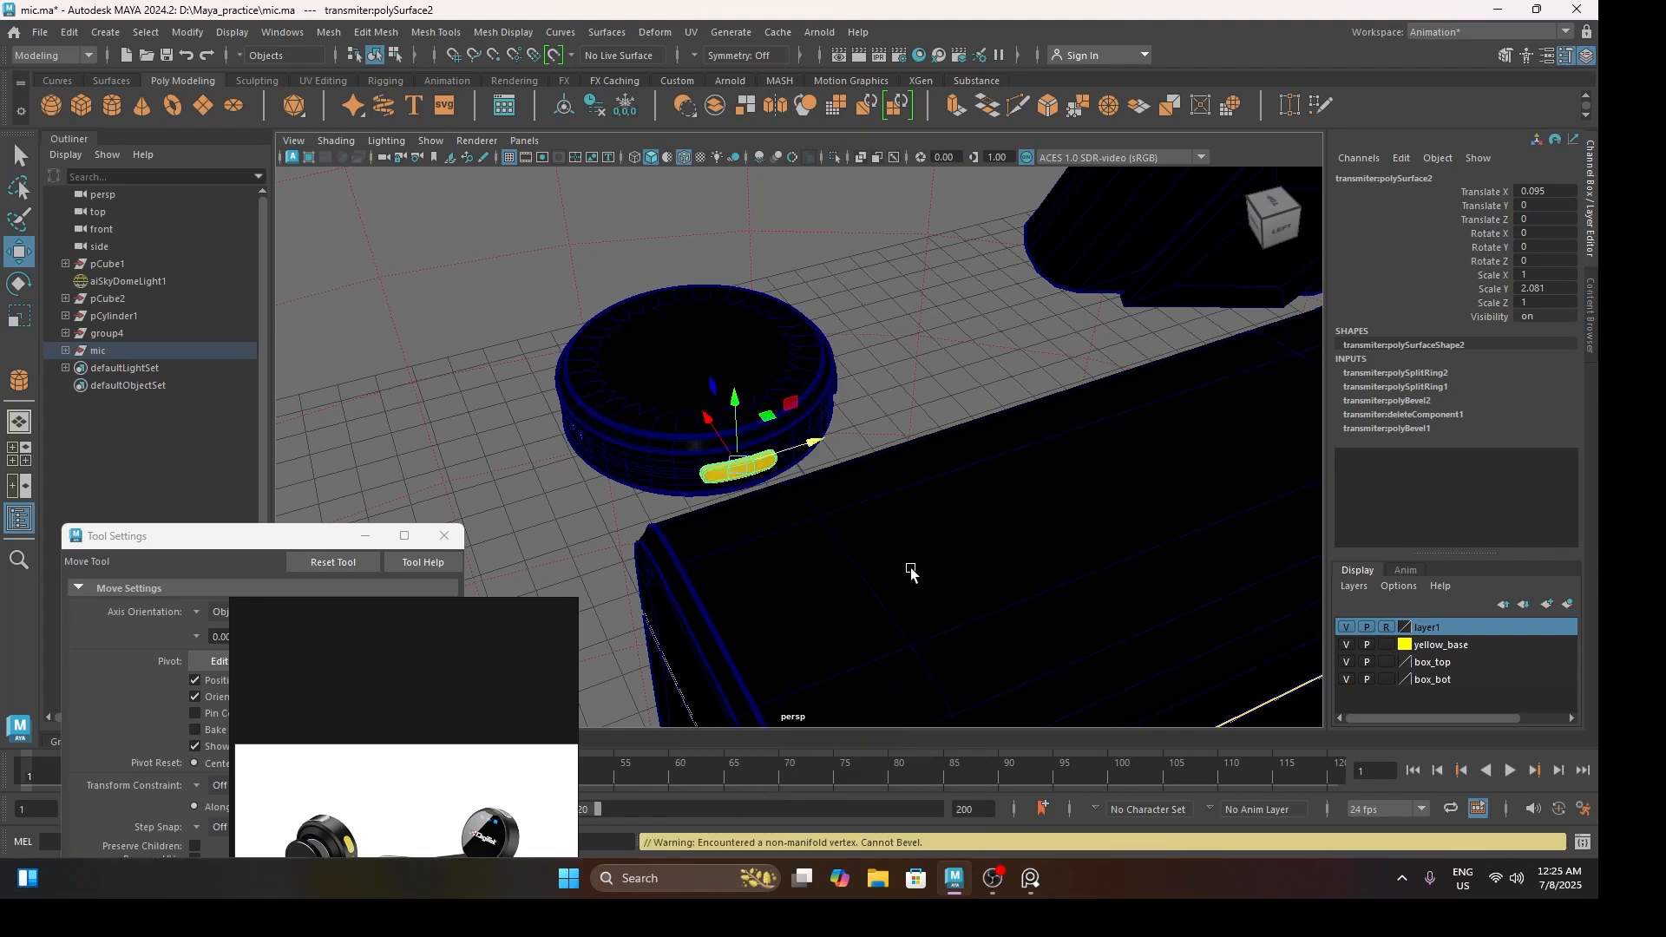
pyautogui.click(917, 393)
pyautogui.scroll(-5, 917, 393)
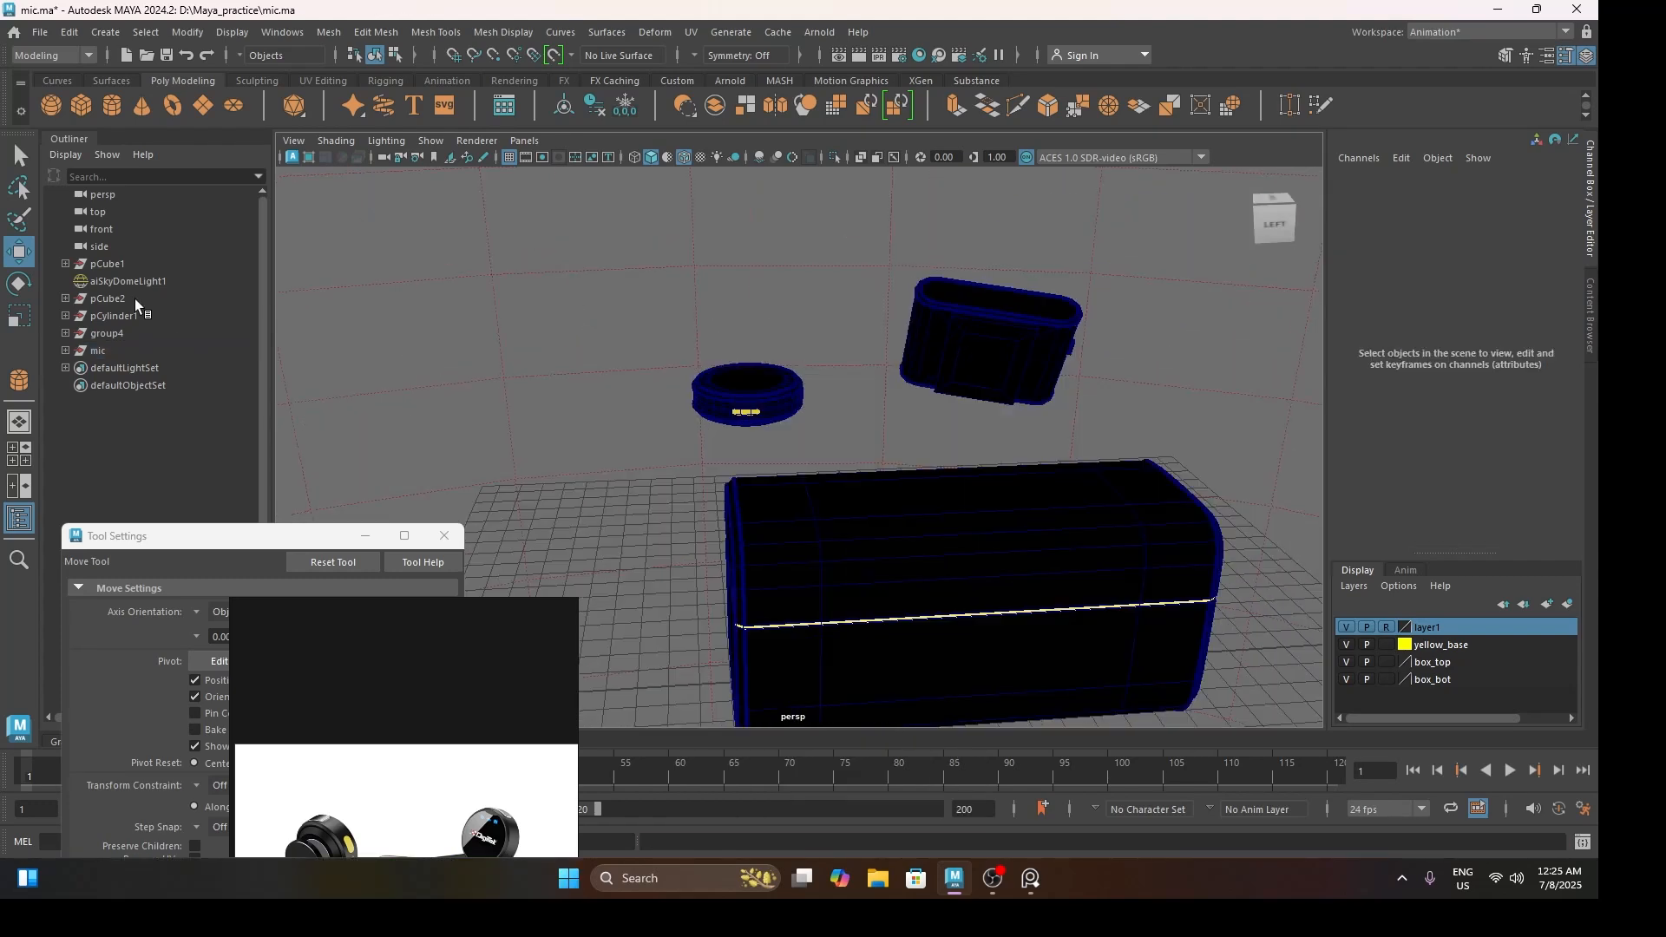
# Raise the mic group to Translate Y 7.126 and tilt it to Rotate X 59.726, Y 9.969 and Z -8.443
pyautogui.click(137, 350)
pyautogui.moveTo(750, 351); pyautogui.dragTo(800, 391)
pyautogui.press('e')
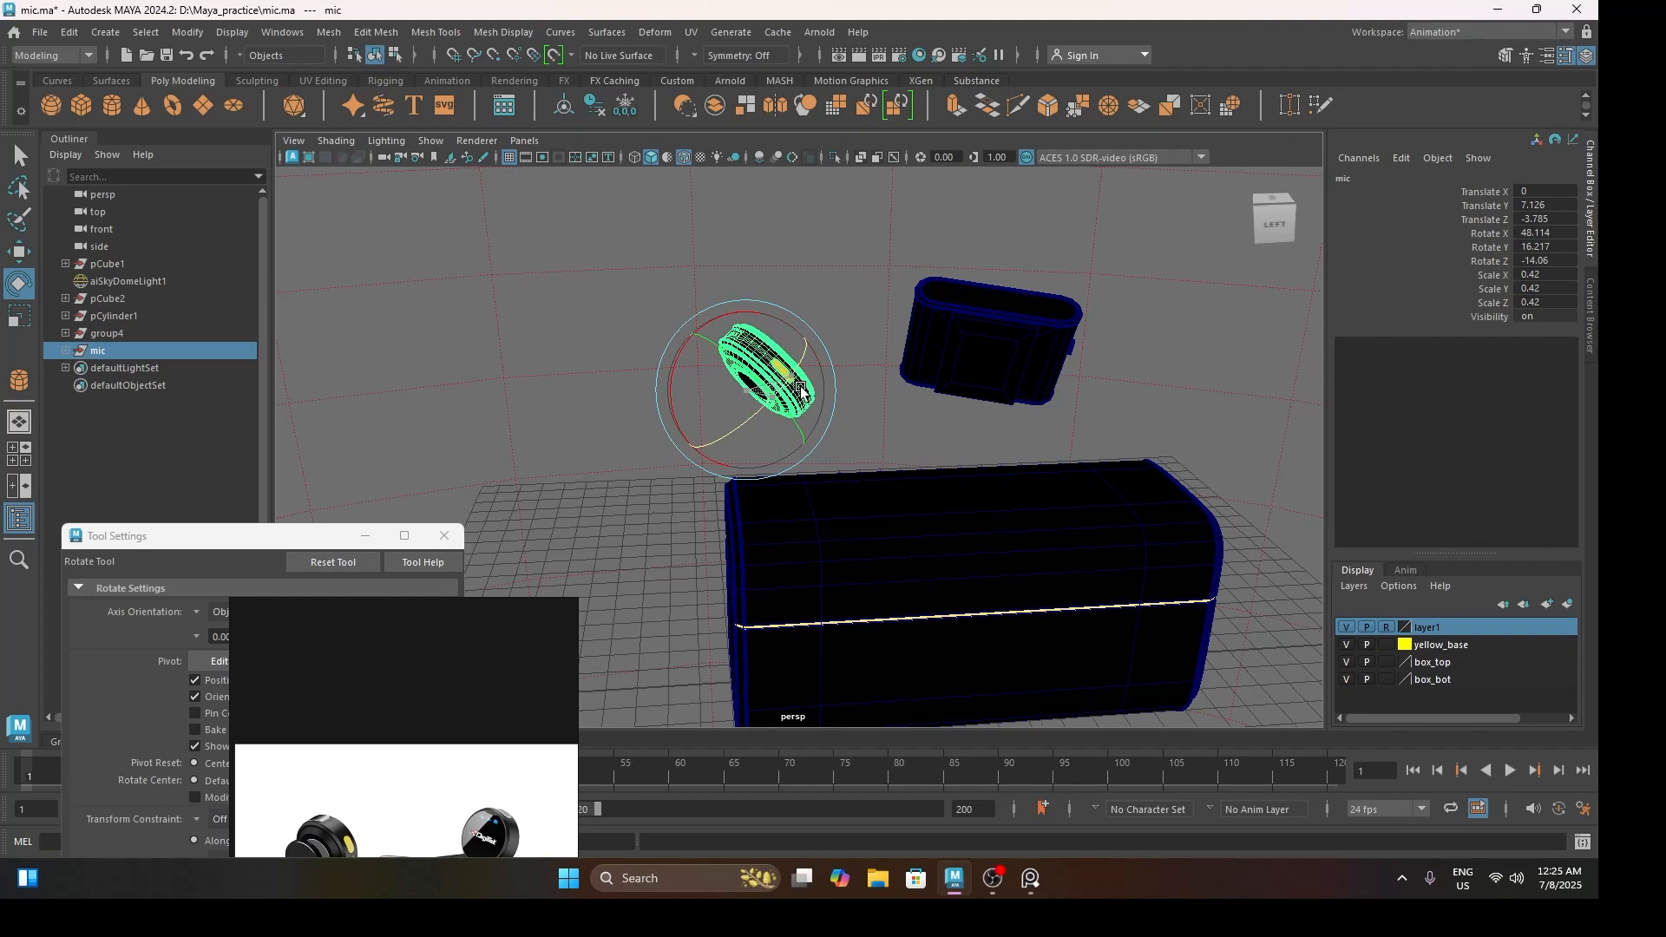
pyautogui.moveTo(800, 391); pyautogui.dragTo(801, 422)
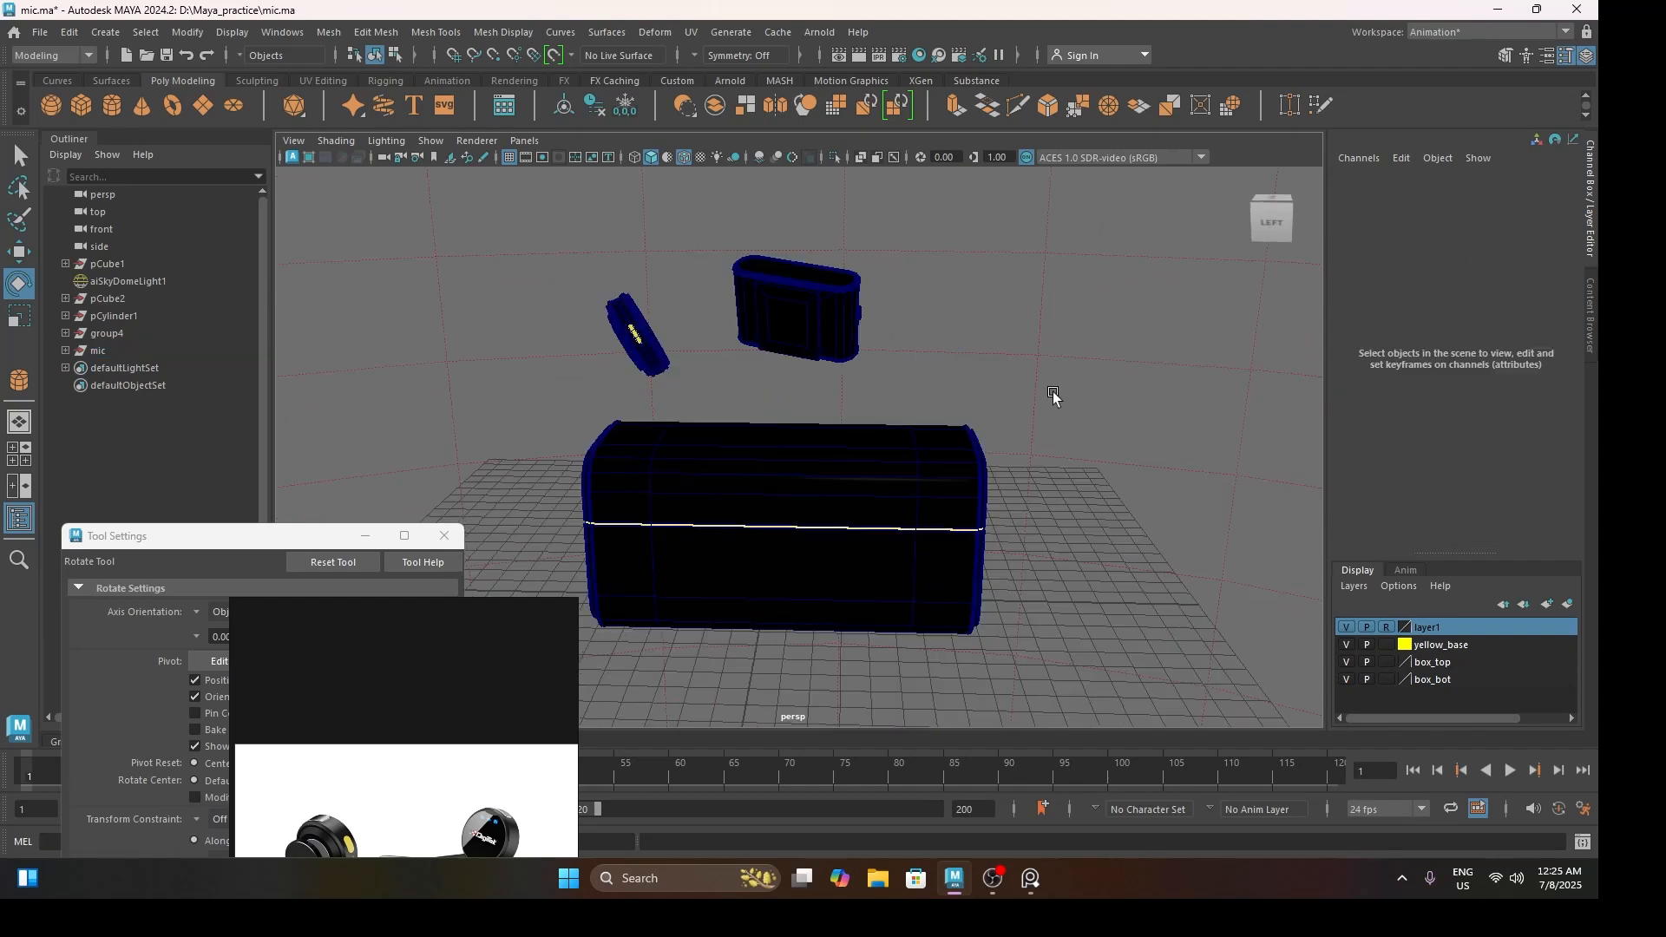
pyautogui.keyDown('alt'); pyautogui.moveTo(1054, 394); pyautogui.dragTo(1085, 426); pyautogui.keyUp('alt')
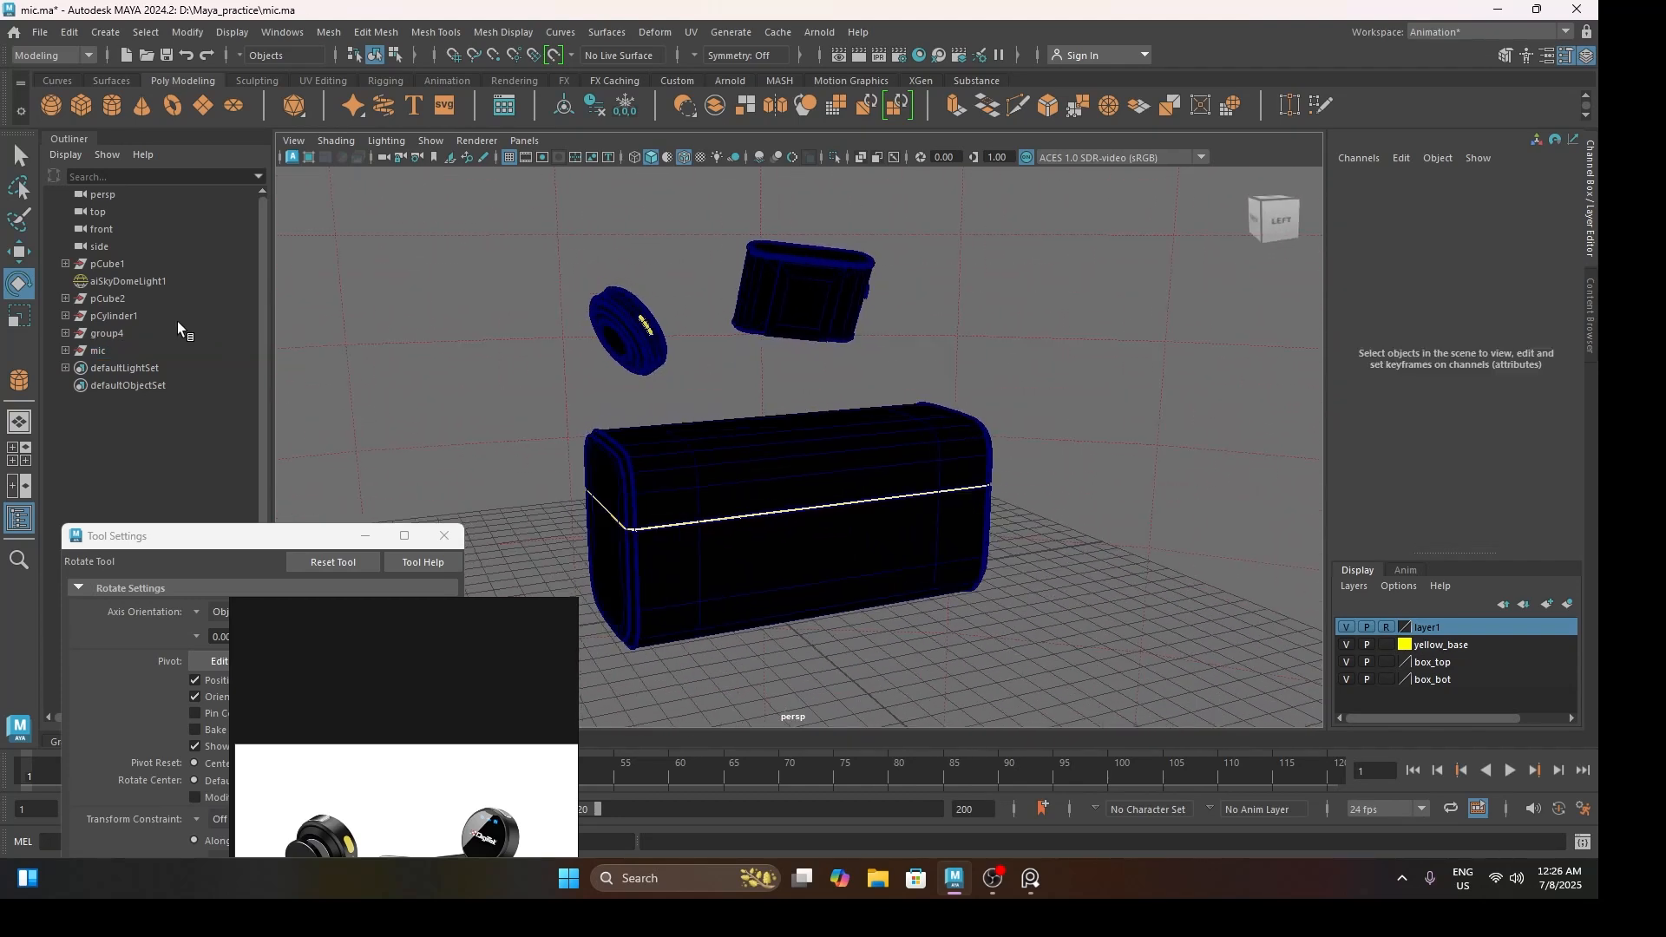
# Duplicate the mic group and set the Move tool's axis orientation to World for the copy
pyautogui.click(139, 350)
pyautogui.hotkey('ctrl', 'd')
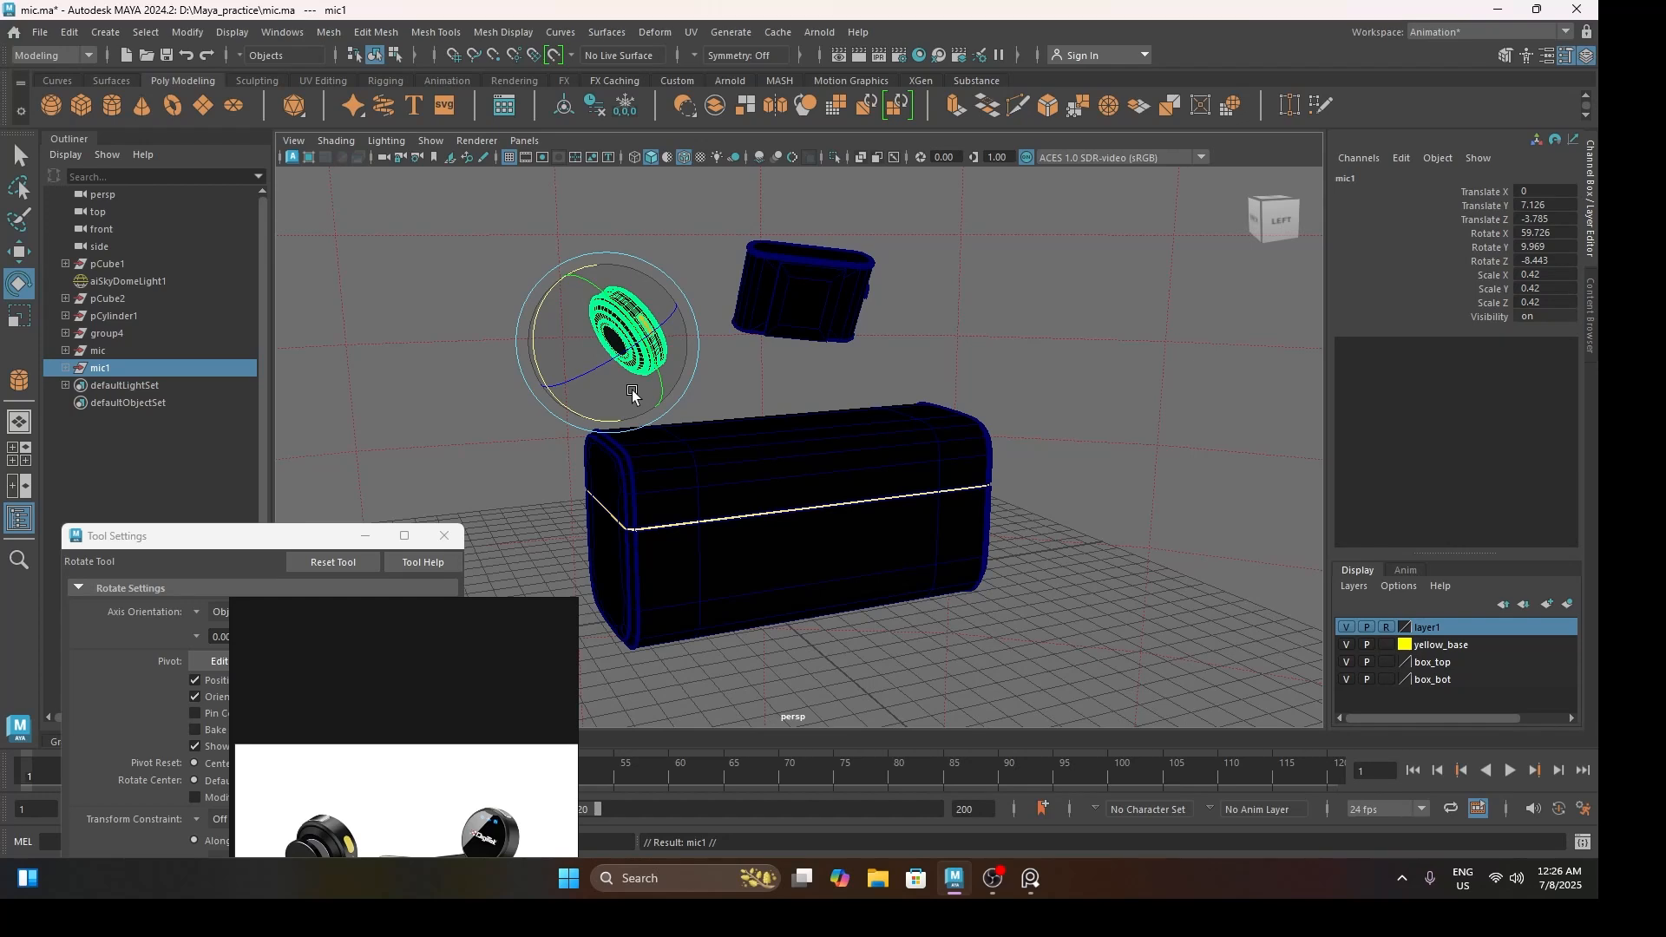
pyautogui.press('w')
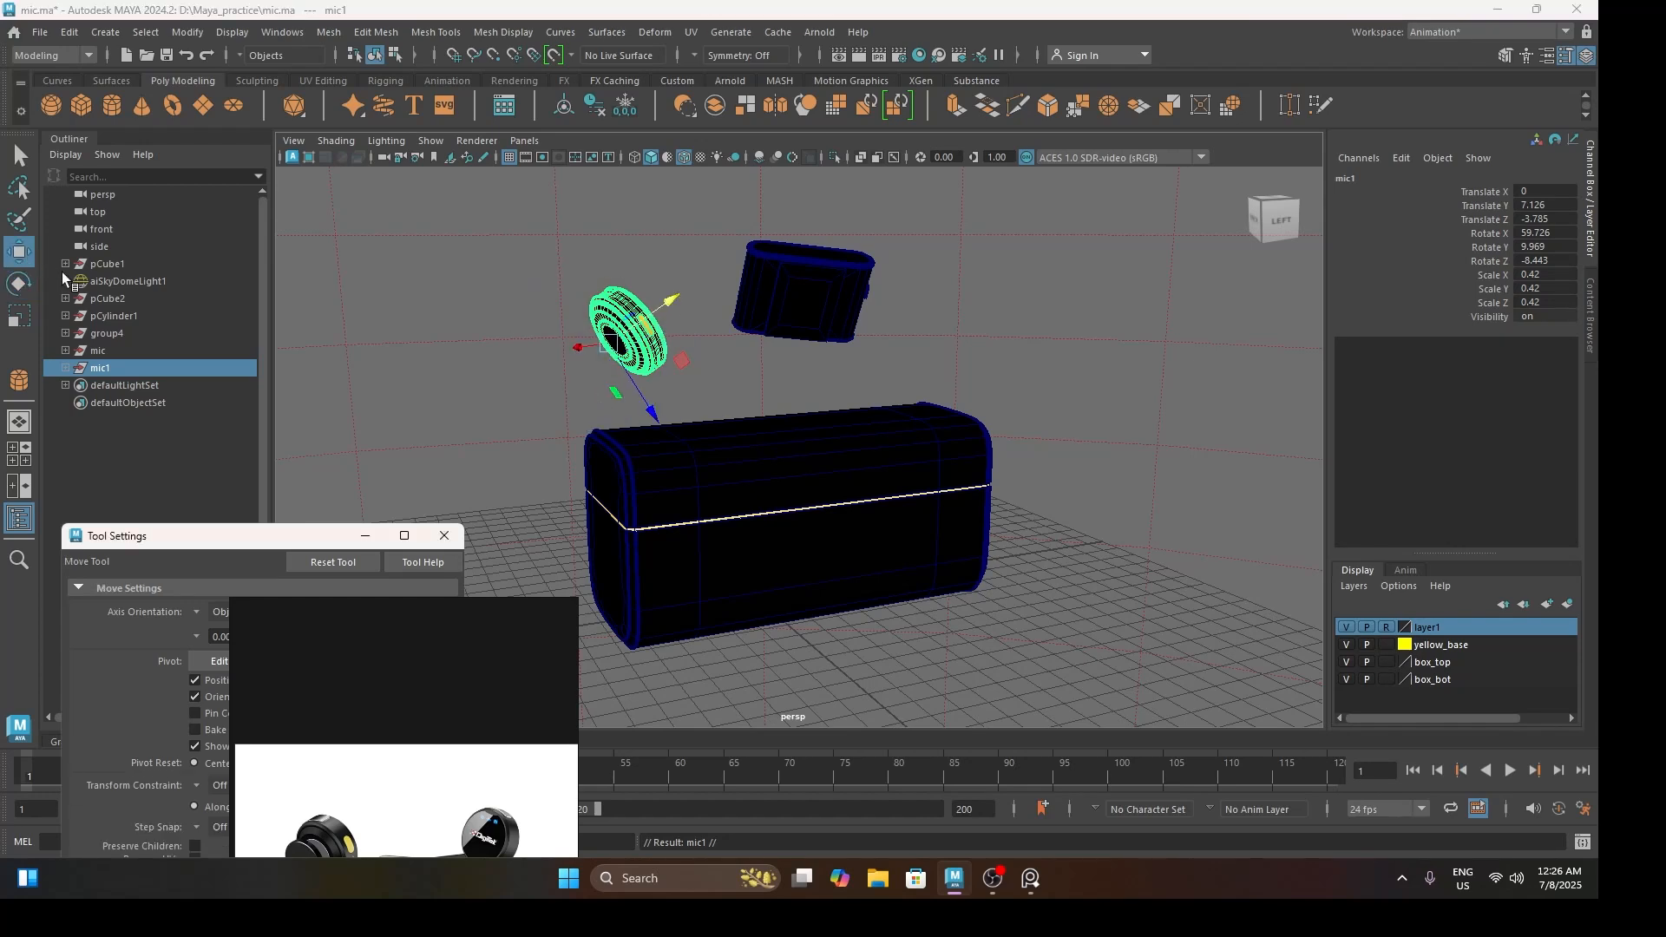
pyautogui.moveTo(330, 536); pyautogui.dragTo(1424, 346)
pyautogui.click(1302, 424)
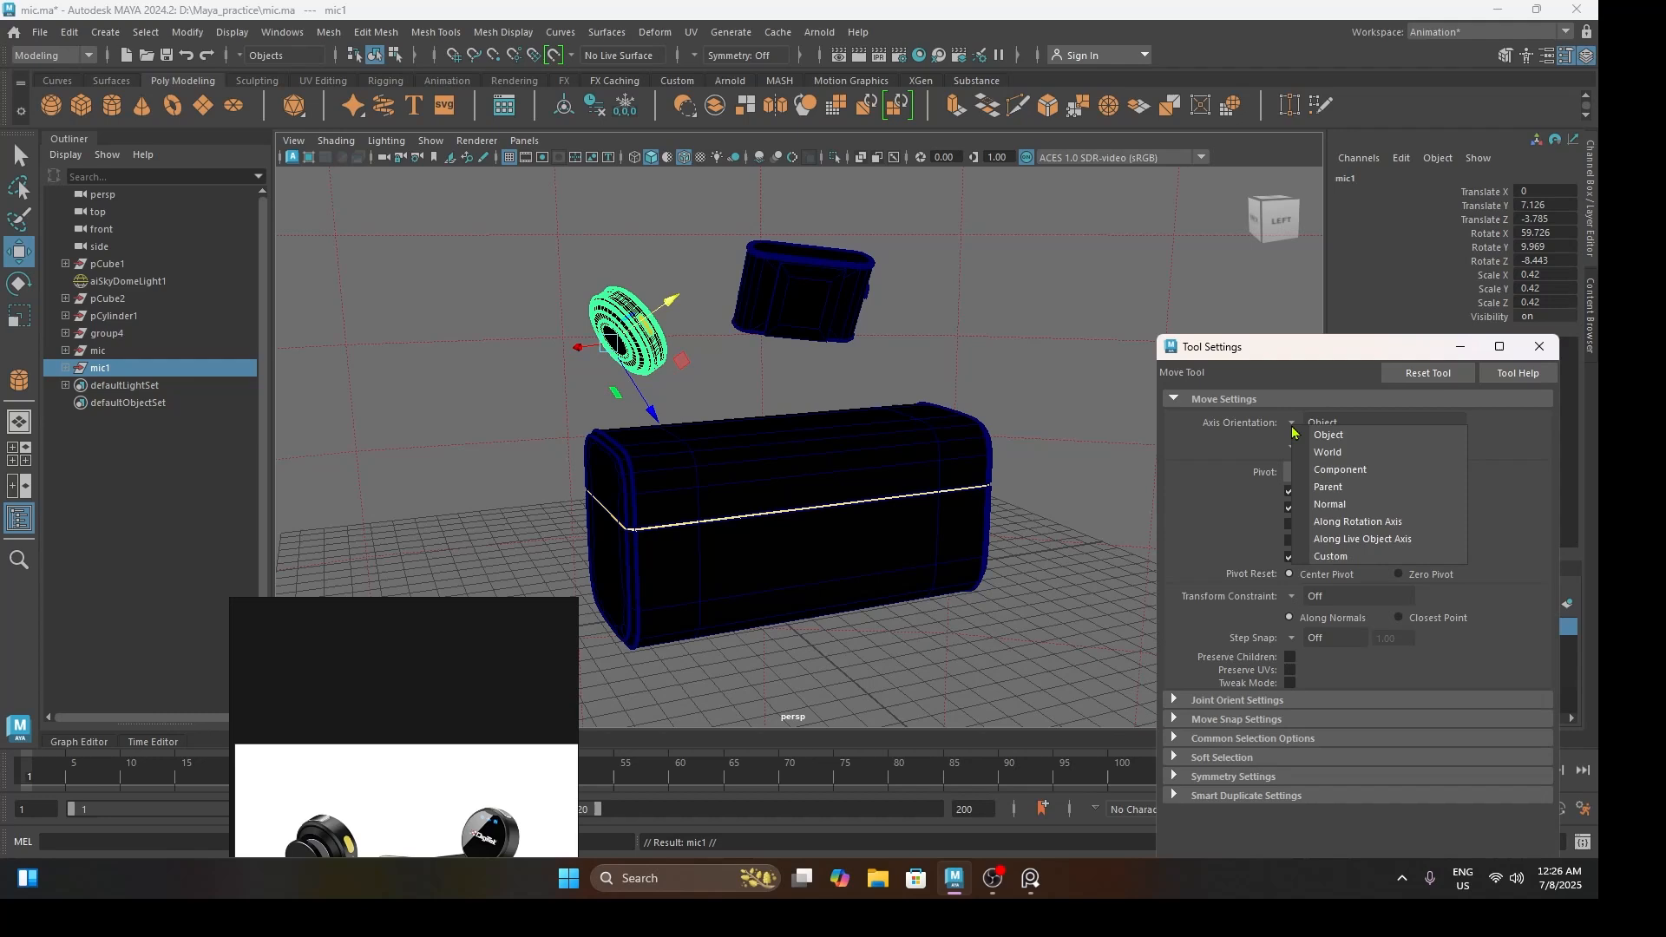
pyautogui.click(1328, 452)
# Move the duplicated mic to the opposite side of the receiver and rotate it so its front face shows
pyautogui.moveTo(684, 341); pyautogui.dragTo(977, 346)
pyautogui.press('e')
pyautogui.moveTo(878, 361); pyautogui.dragTo(909, 312)
pyautogui.moveTo(909, 312); pyautogui.dragTo(904, 310)
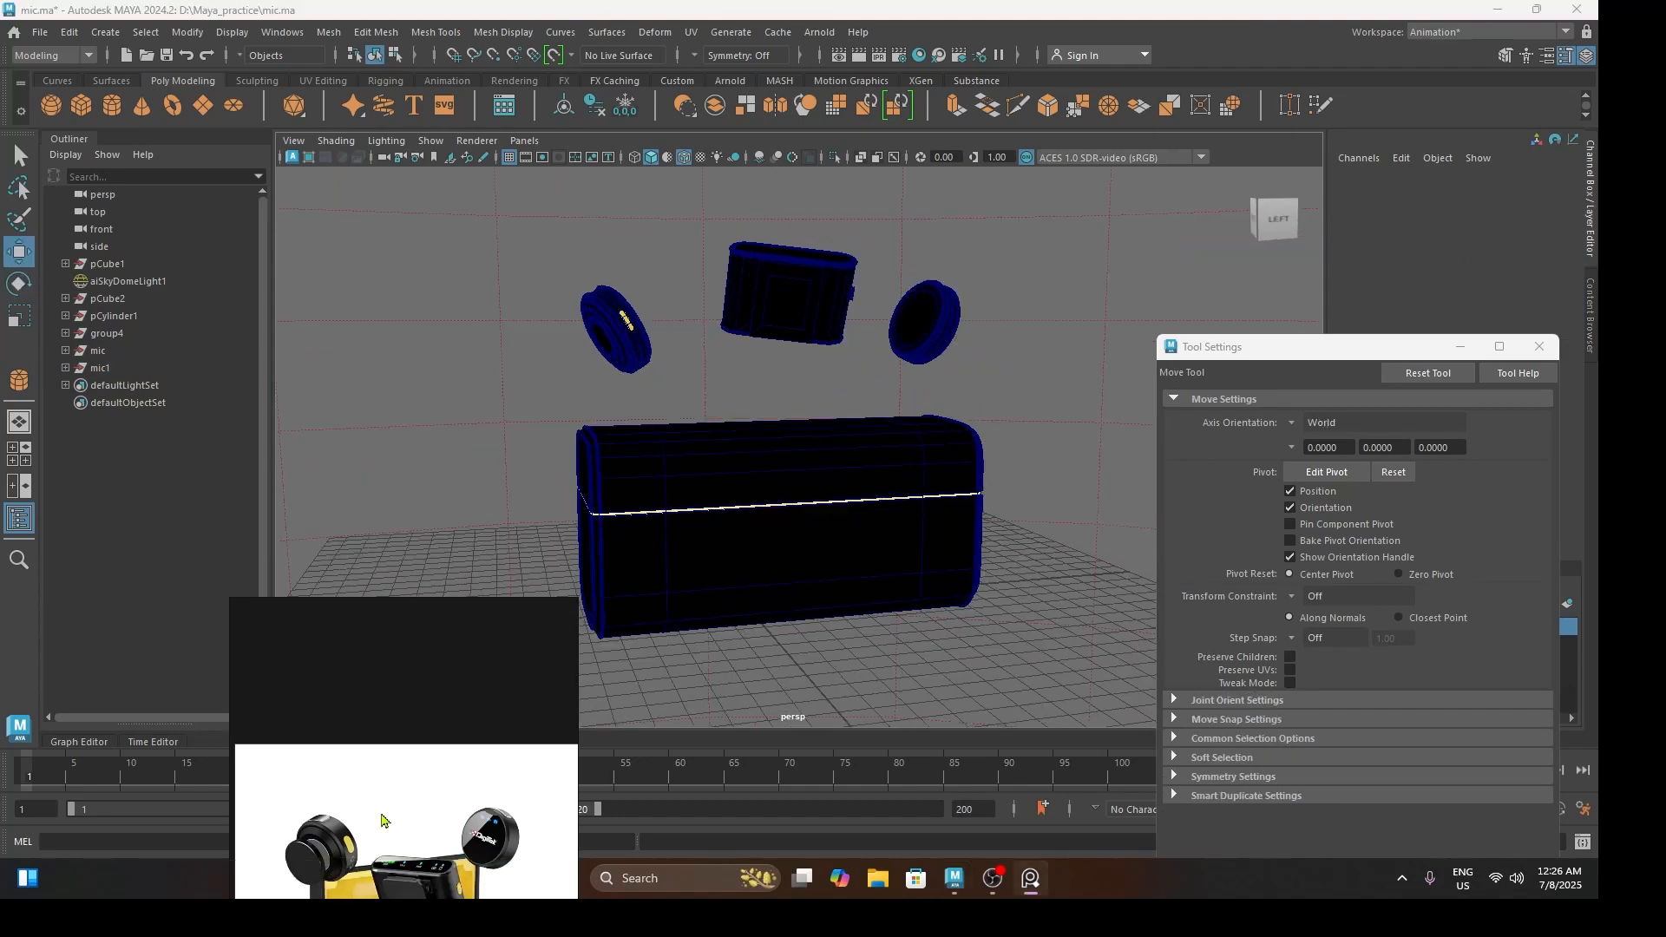
# Enlarge the microphone in the PureRef reference and compare it with the mics placed above the case
pyautogui.moveTo(383, 819); pyautogui.dragTo(398, 663, button='right')
pyautogui.scroll(4, 328, 742)
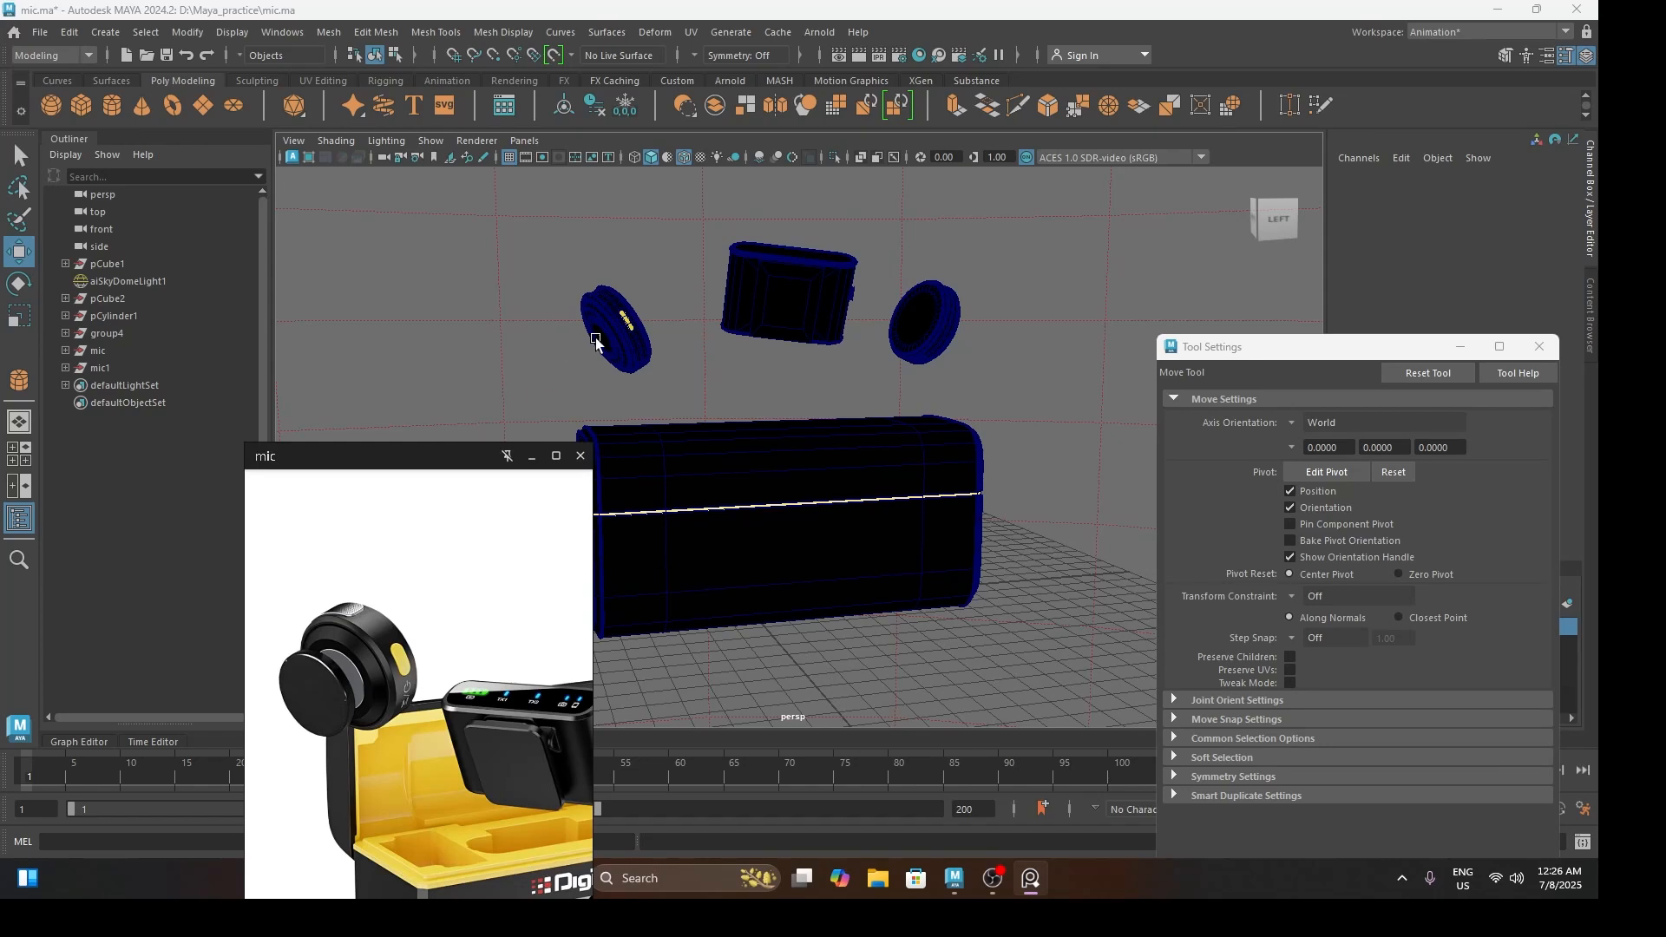
pyautogui.scroll(3, 595, 342)
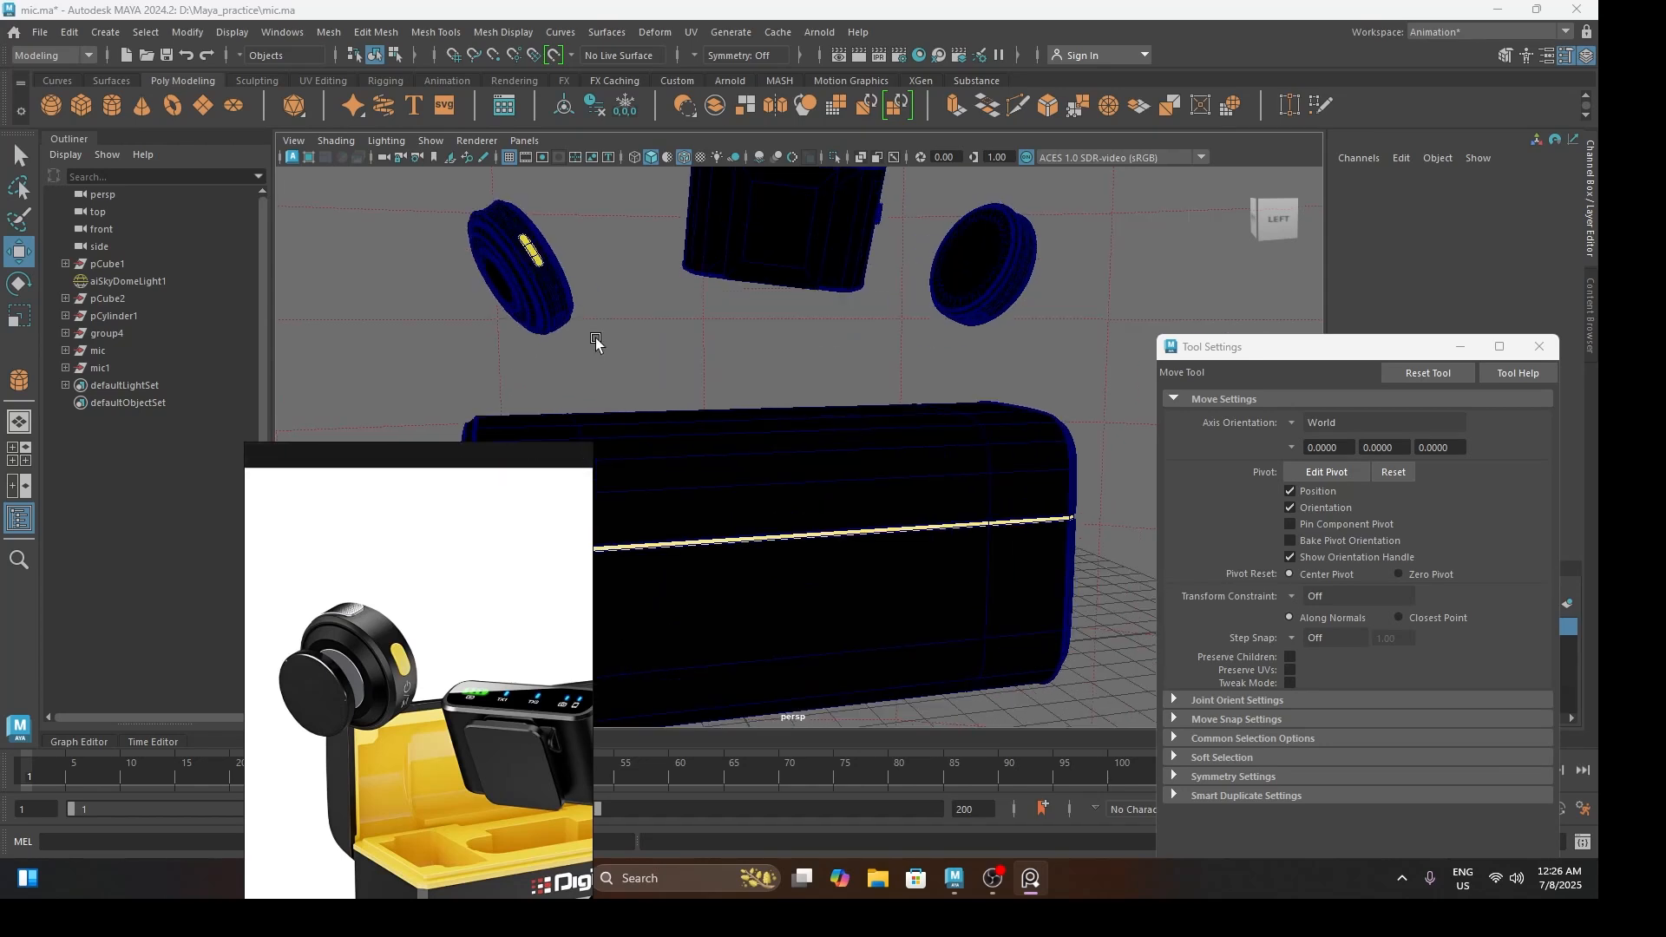
pyautogui.scroll(-5, 596, 342)
pyautogui.keyDown('alt'); pyautogui.moveTo(596, 342); pyautogui.dragTo(611, 347); pyautogui.keyUp('alt')
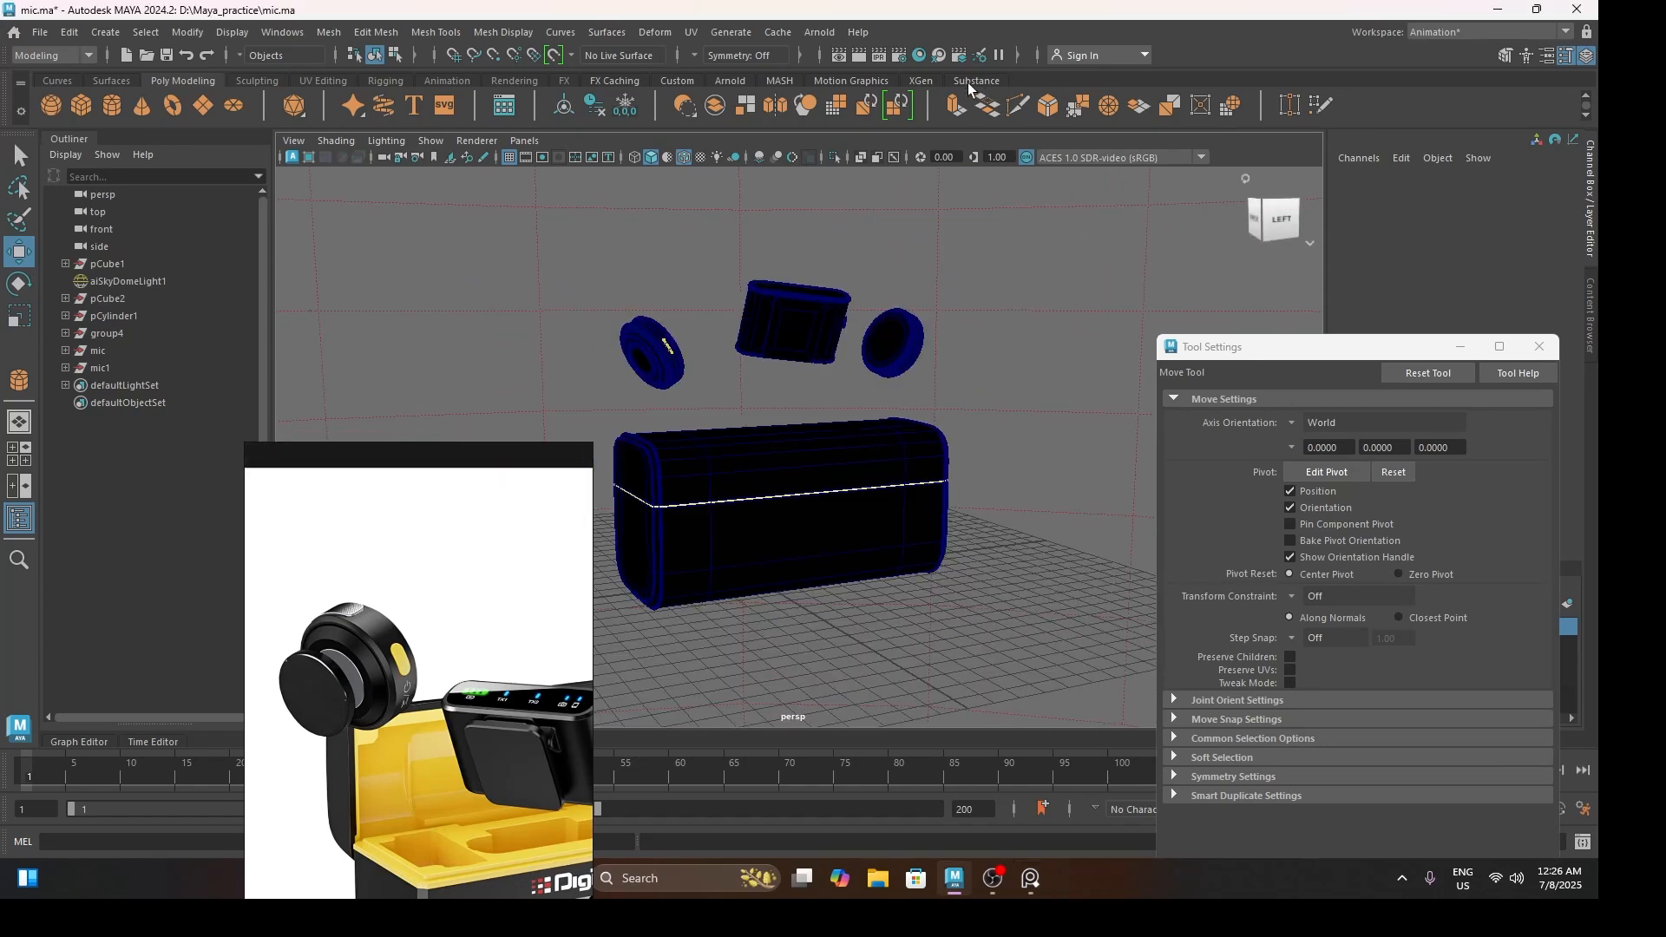
# Render the perspective view in the Arnold RenderView and examine the case, receiver and both mics
pyautogui.click(858, 56)
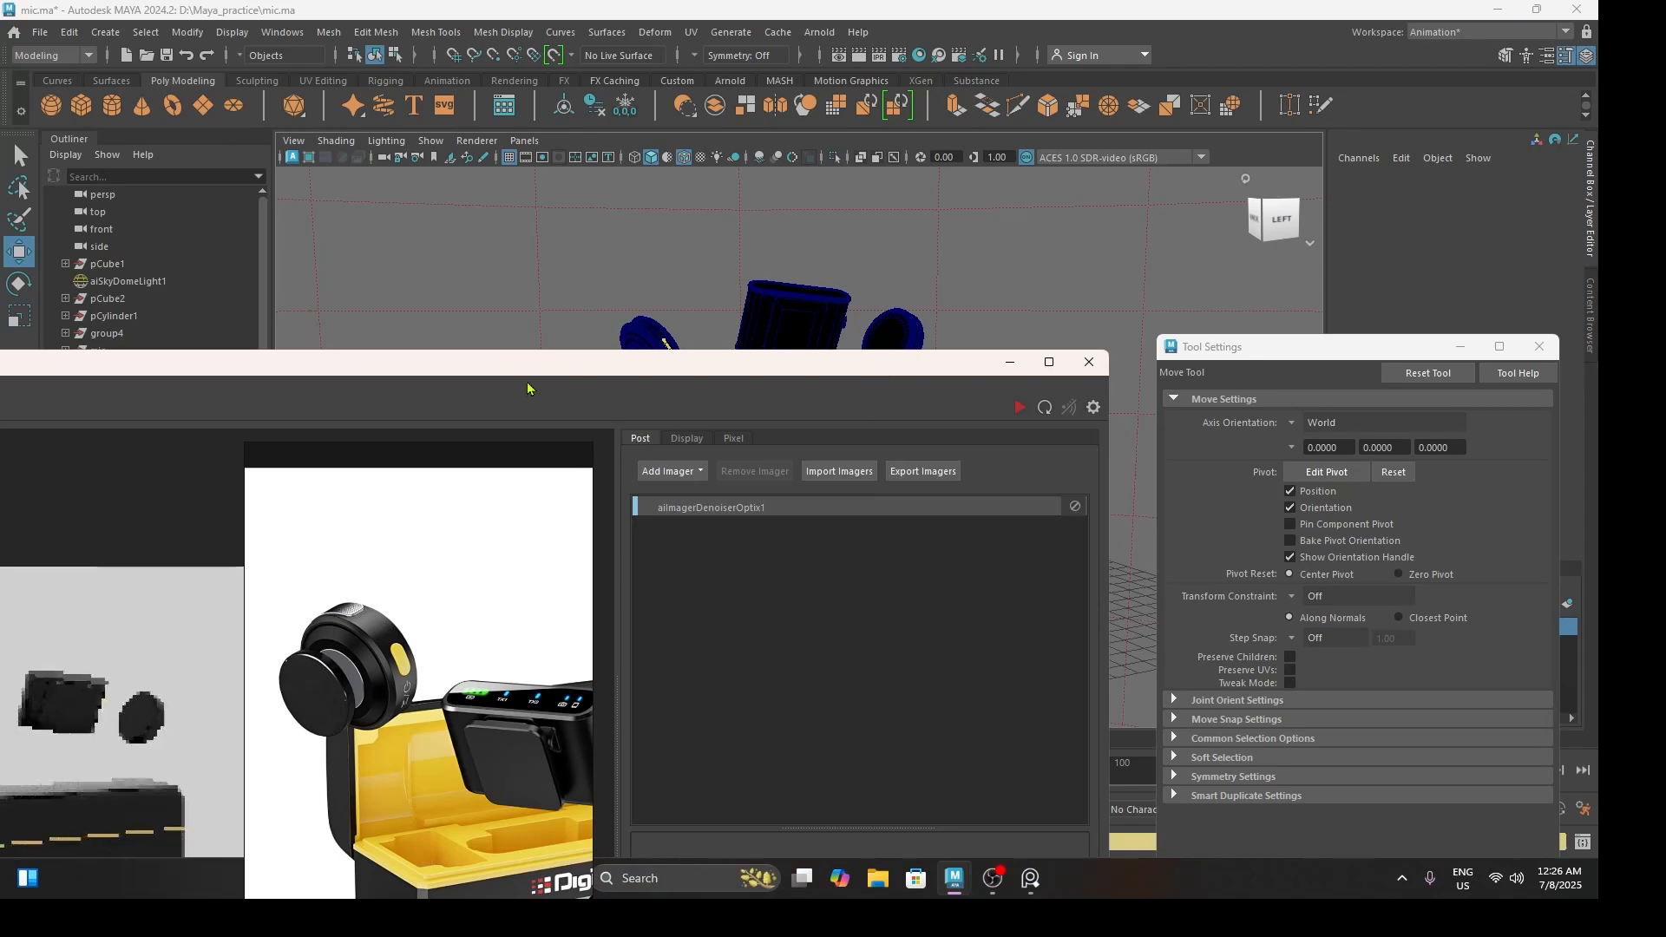
pyautogui.scroll(3, 506, 571)
pyautogui.scroll(-2, 506, 571)
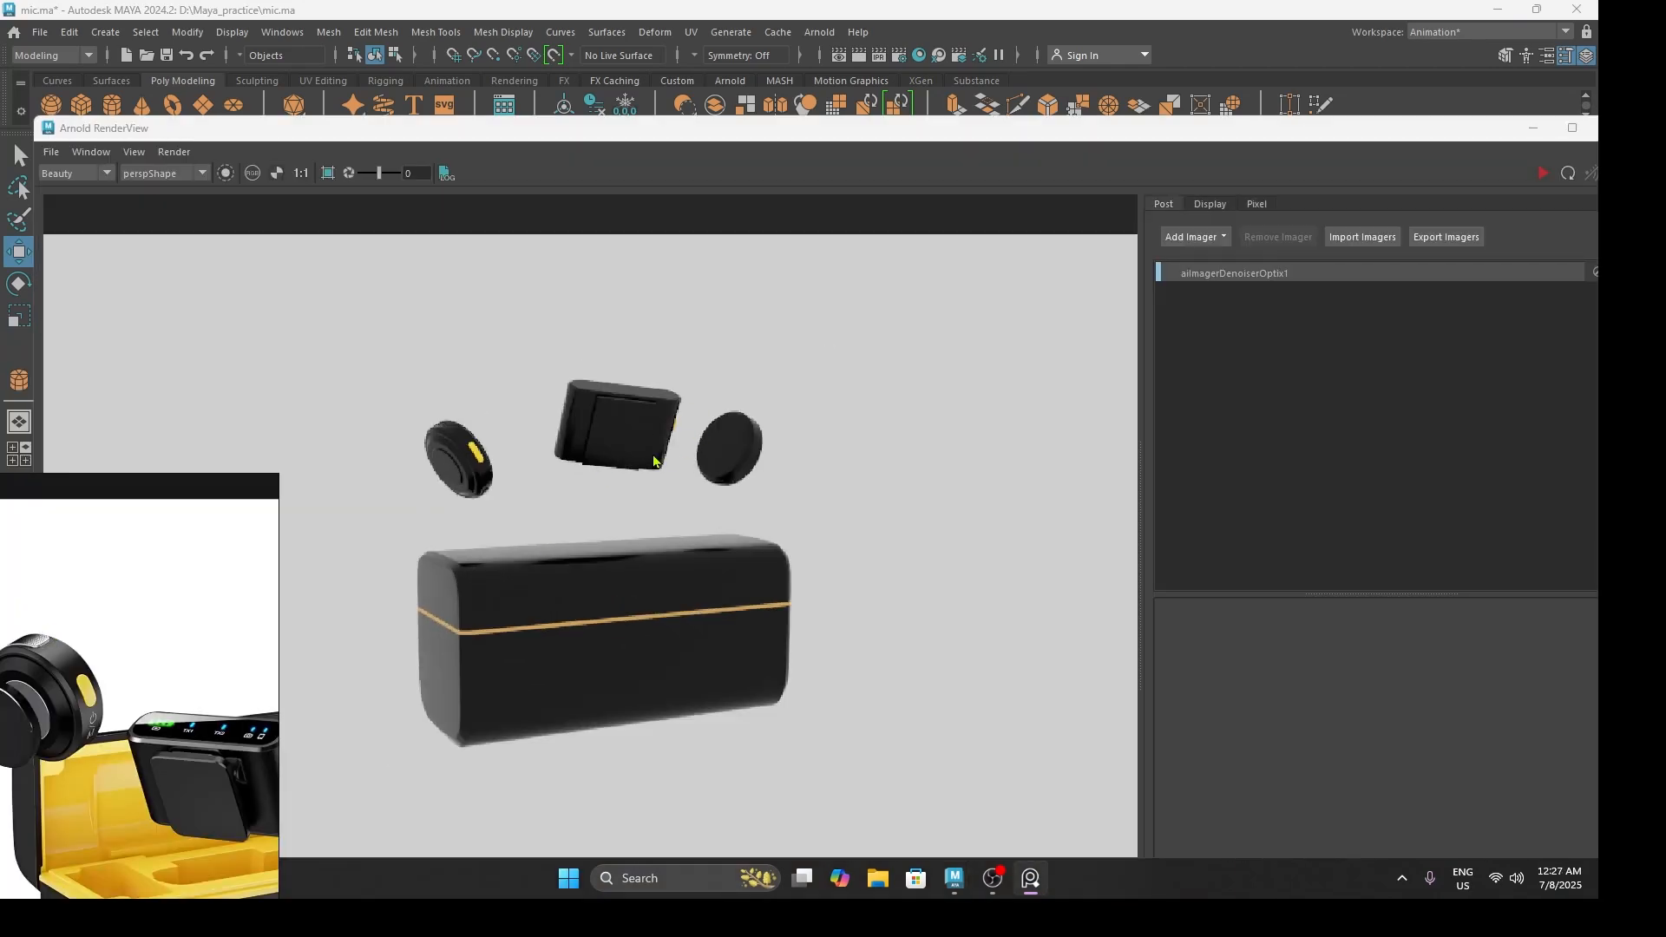
pyautogui.scroll(-2, 713, 569)
pyautogui.scroll(2, 713, 569)
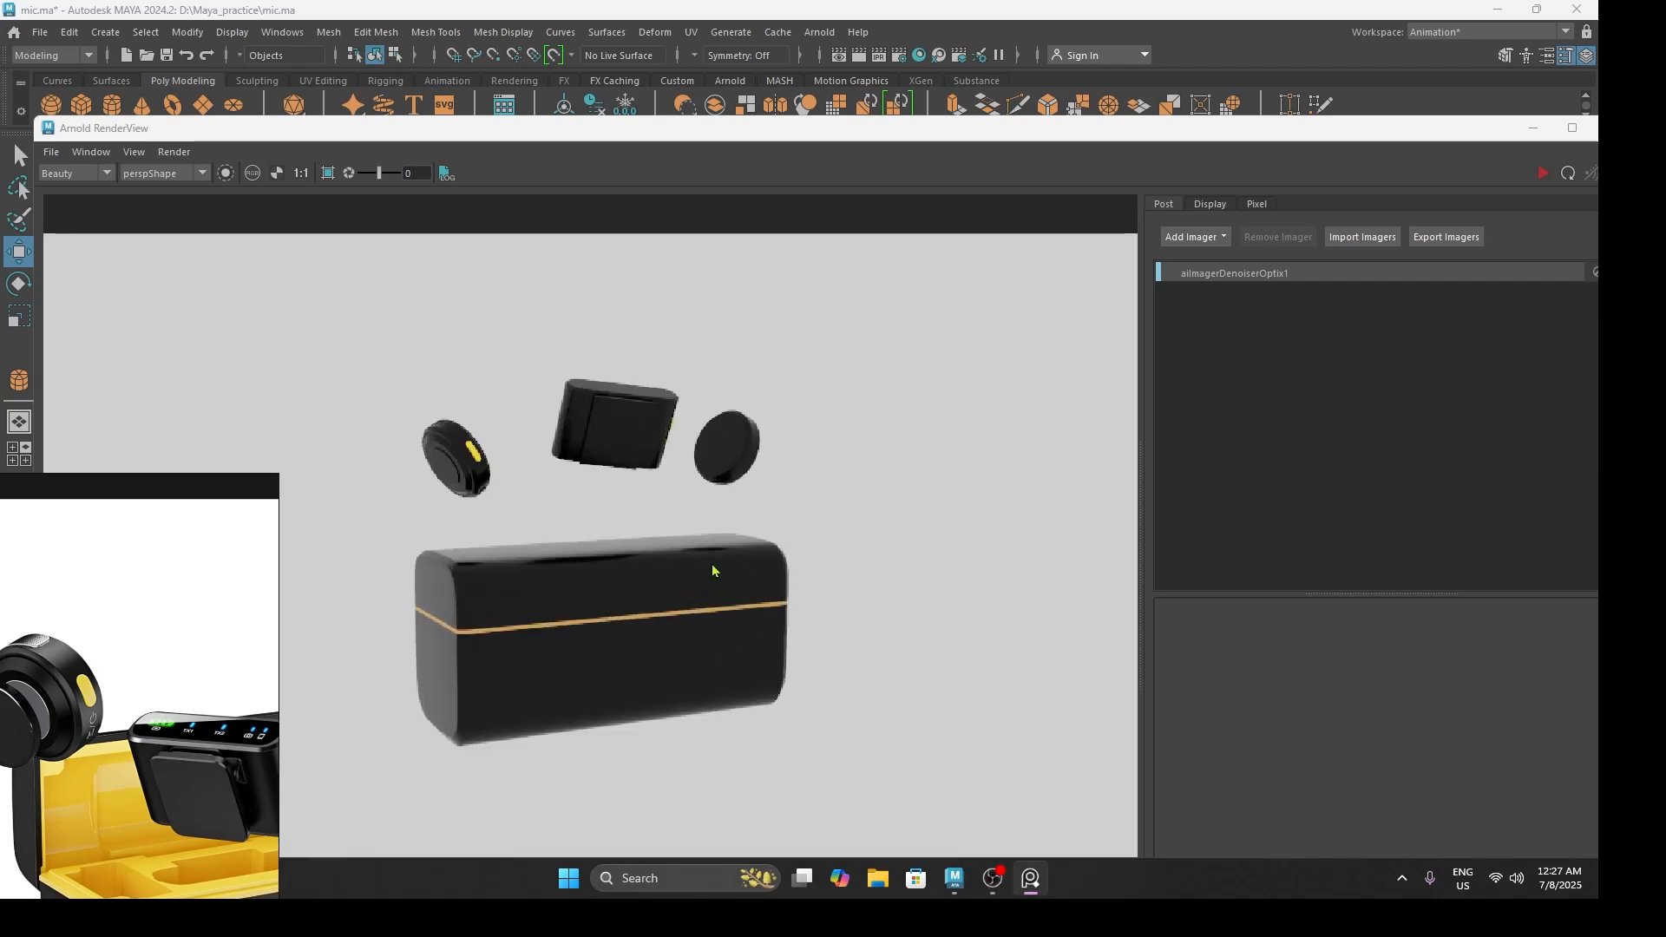
pyautogui.scroll(-1, 713, 570)
pyautogui.moveTo(1465, 127); pyautogui.dragTo(1149, 167)
pyautogui.click(1298, 170)
# Assign a new aiStandardSurface material named silver to the circular centre faces on the original mic's back
pyautogui.click(636, 359)
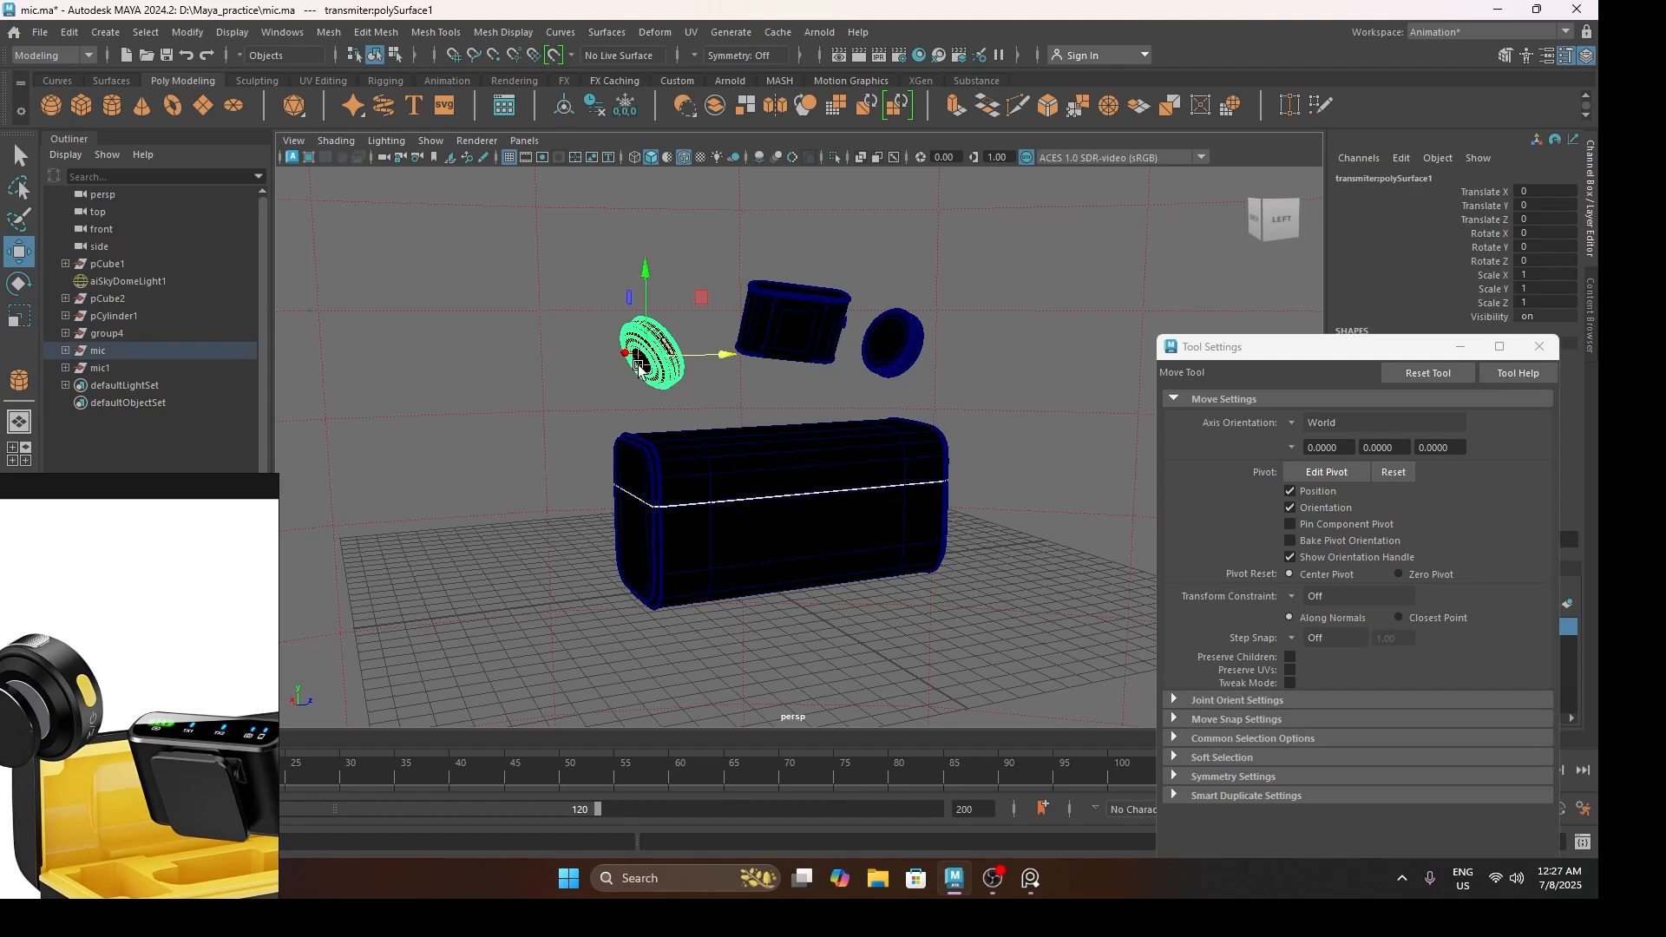
pyautogui.scroll(3, 613, 352)
pyautogui.moveTo(548, 331); pyautogui.dragTo(550, 371, button='right')
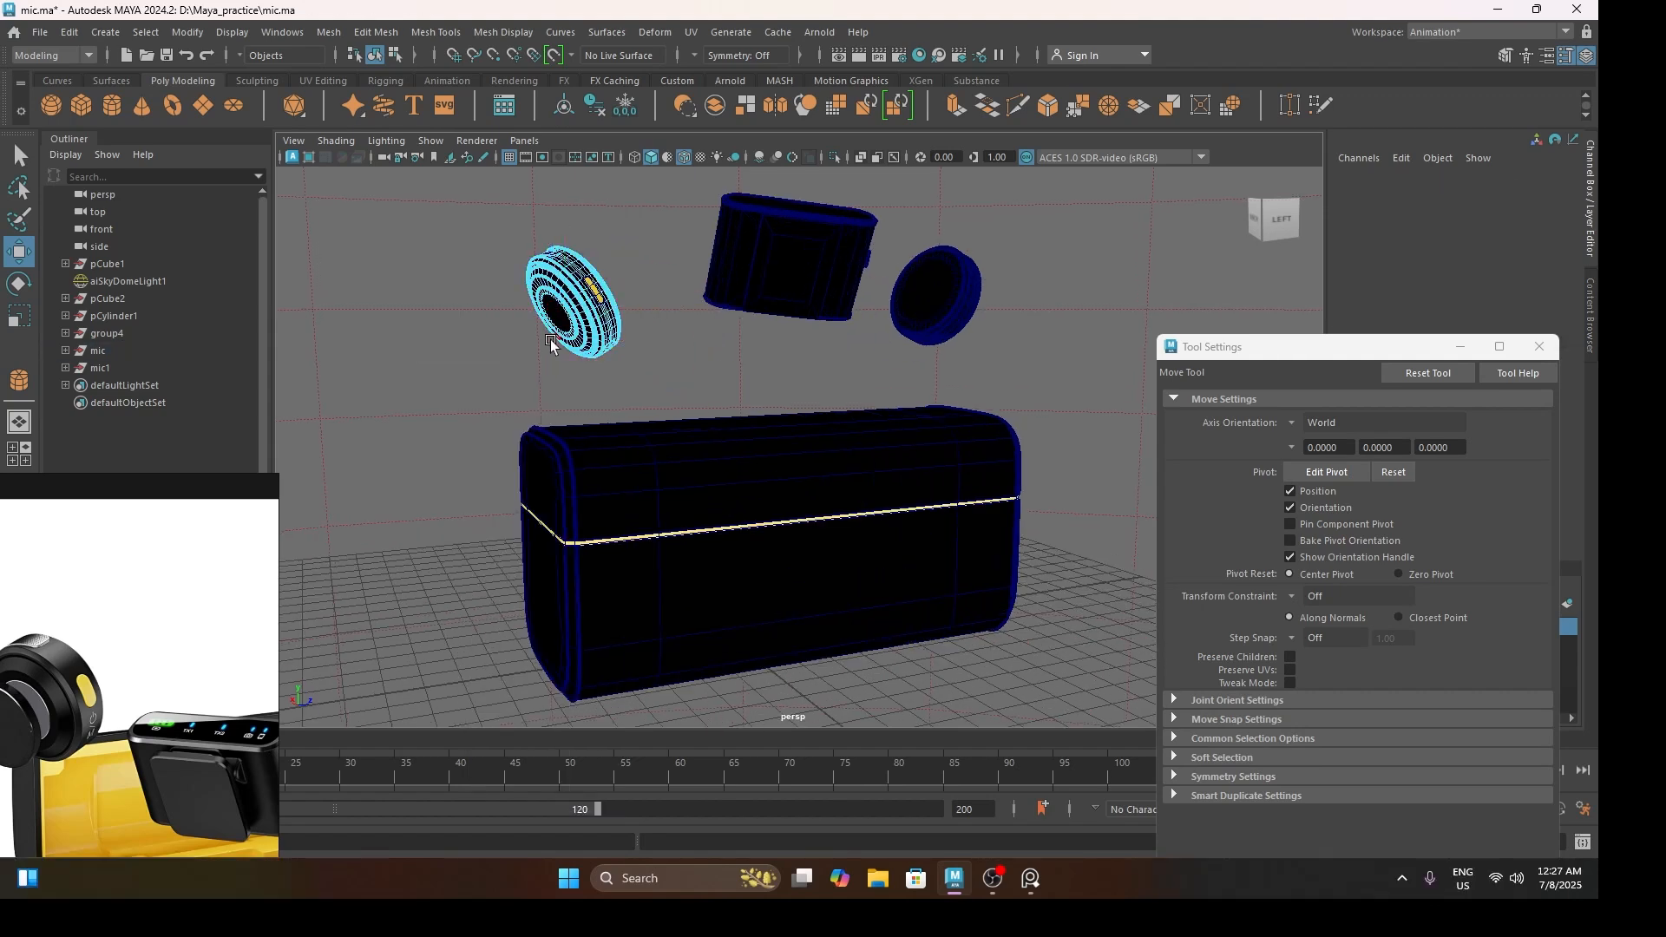
pyautogui.click(555, 323)
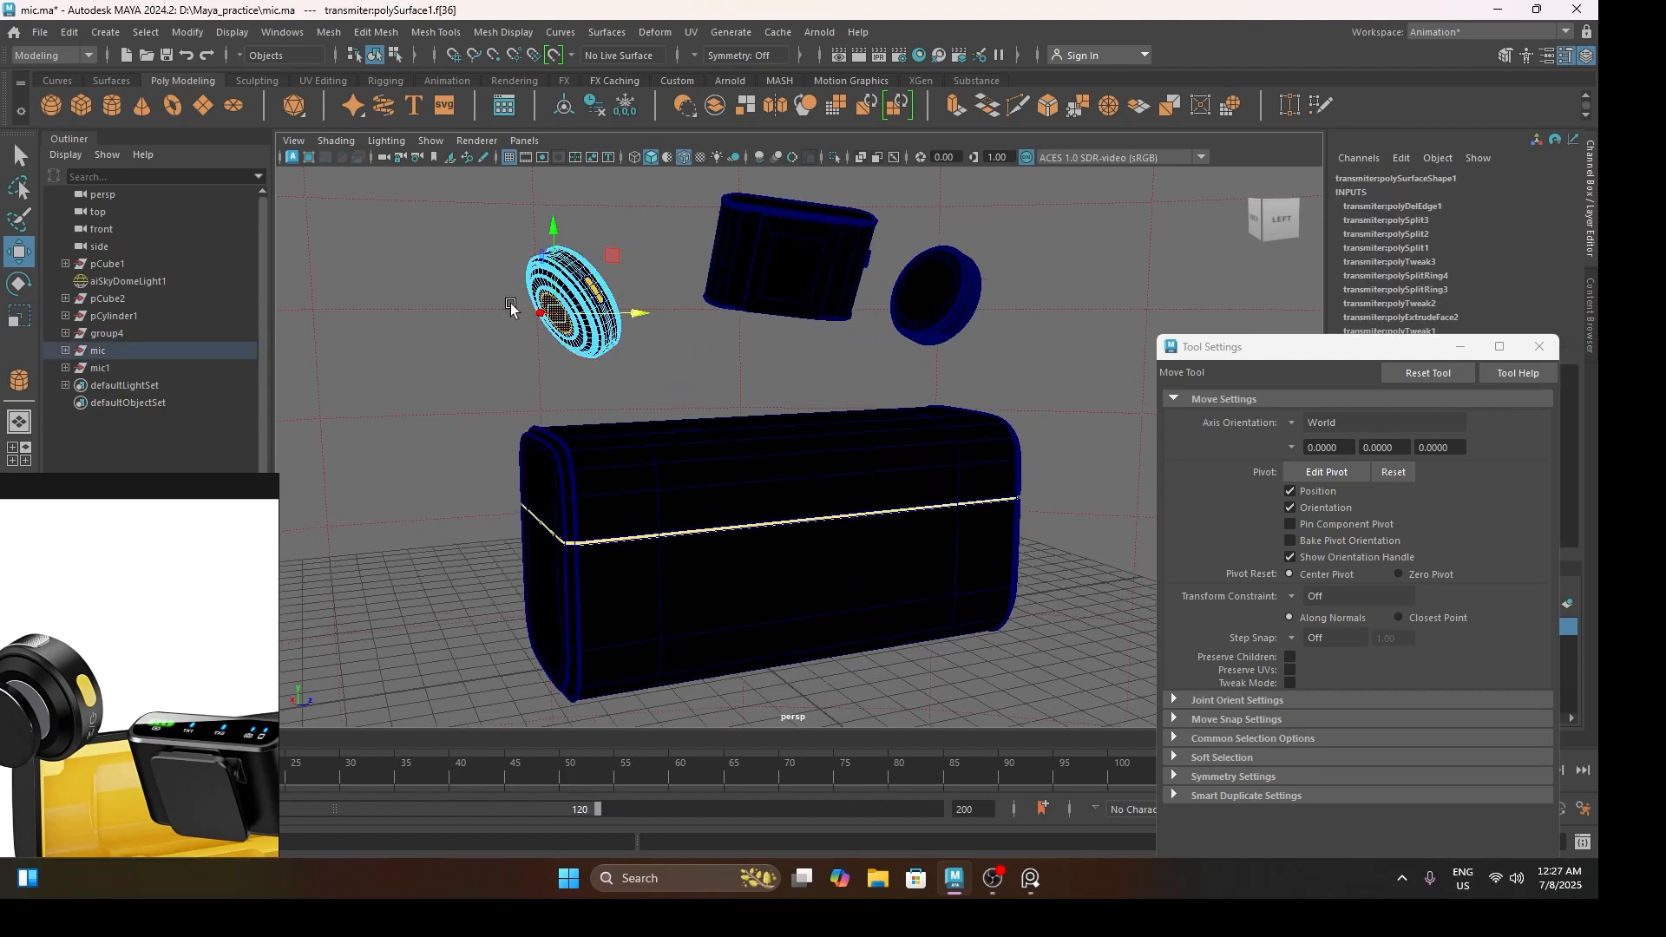
pyautogui.scroll(5, 512, 307)
pyautogui.keyDown('alt'); pyautogui.moveTo(512, 308); pyautogui.dragTo(906, 433, button='middle'); pyautogui.keyUp('alt')
pyautogui.keyDown('alt'); pyautogui.moveTo(906, 433); pyautogui.dragTo(972, 394); pyautogui.keyUp('alt')
pyautogui.keyDown('alt'); pyautogui.moveTo(784, 290); pyautogui.dragTo(753, 457, button='middle'); pyautogui.keyUp('alt')
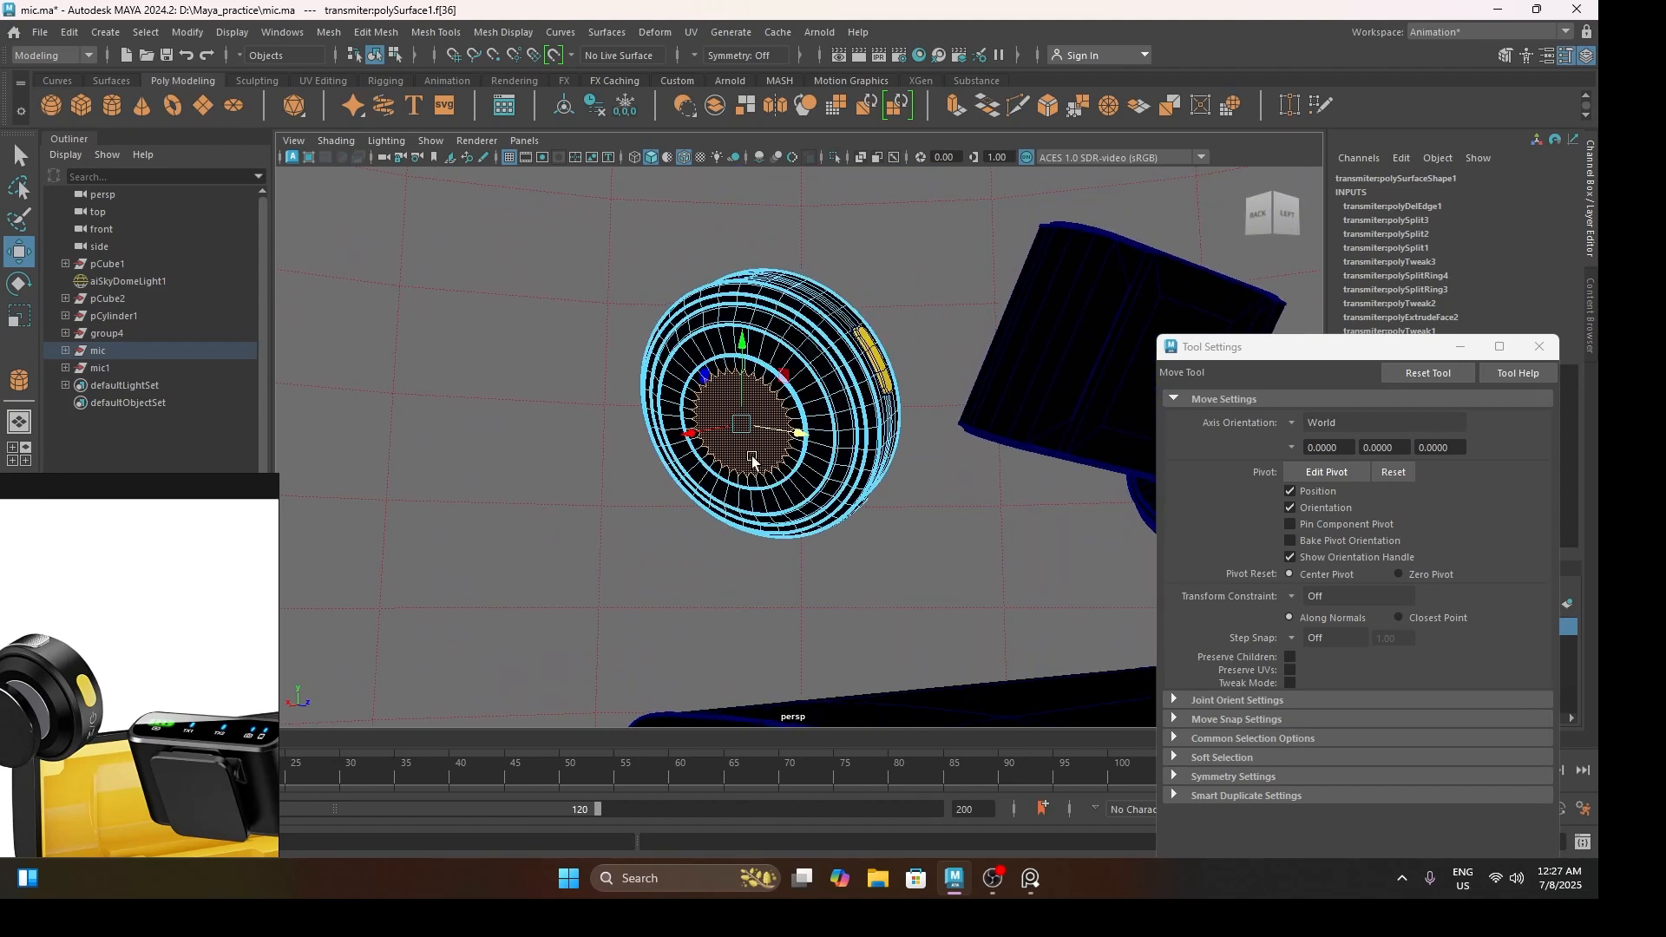
pyautogui.scroll(3, 750, 449)
pyautogui.keyDown('alt'); pyautogui.moveTo(744, 441); pyautogui.dragTo(738, 448); pyautogui.keyUp('alt')
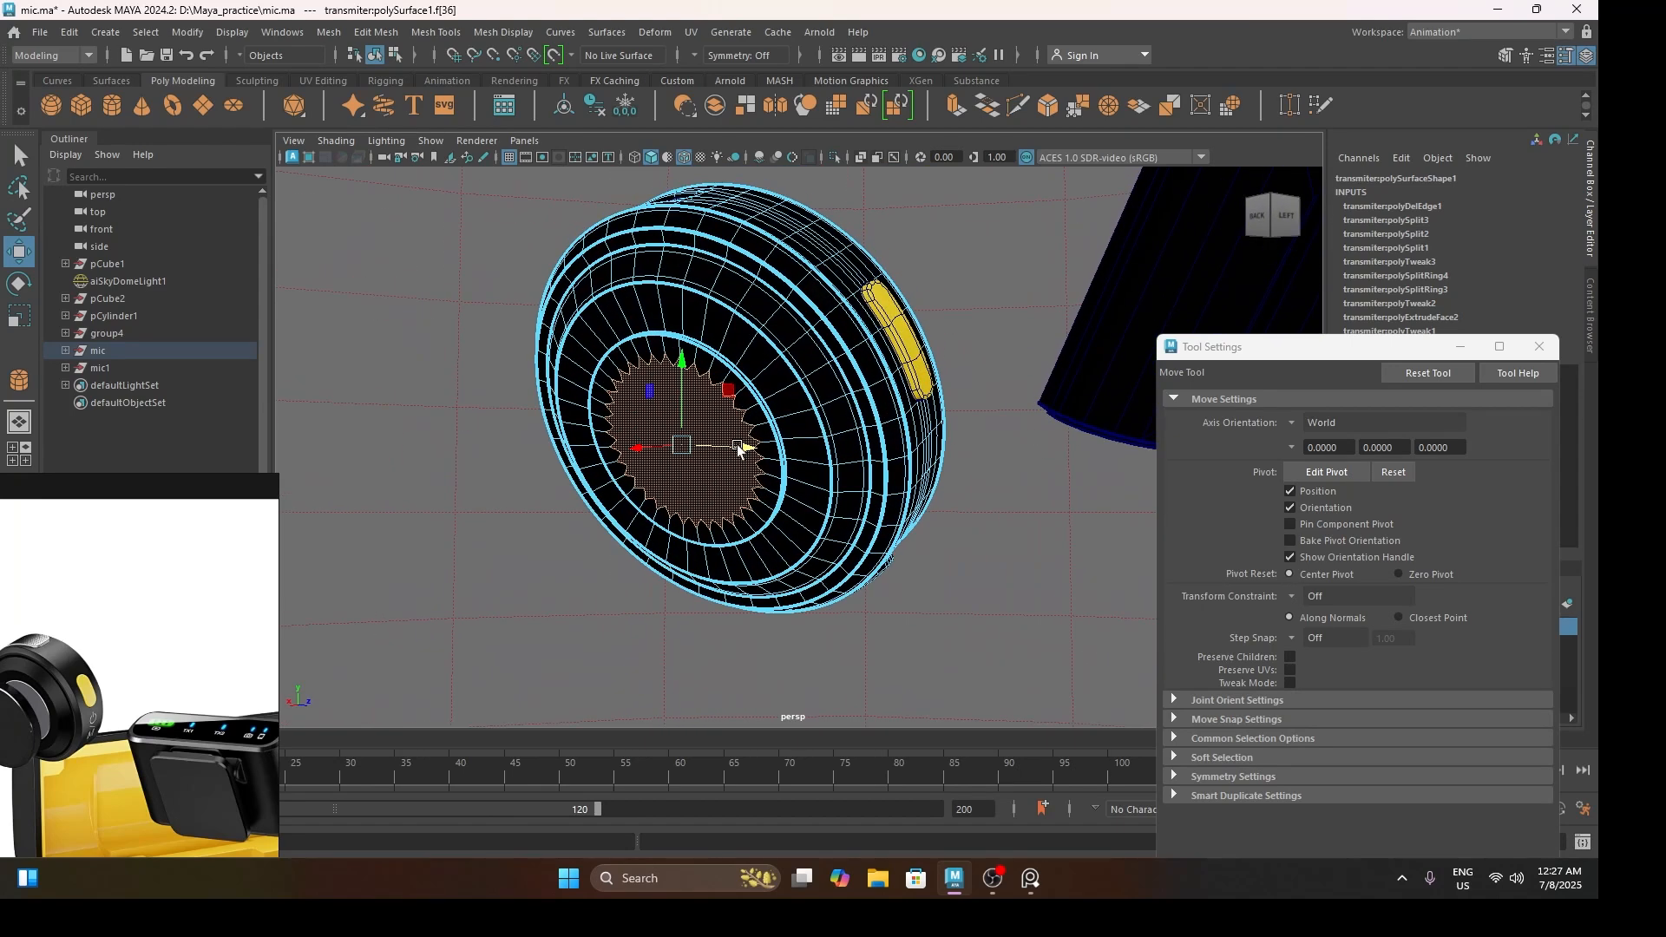
pyautogui.hotkey('shift', '.')
pyautogui.hotkey('shift', '.')
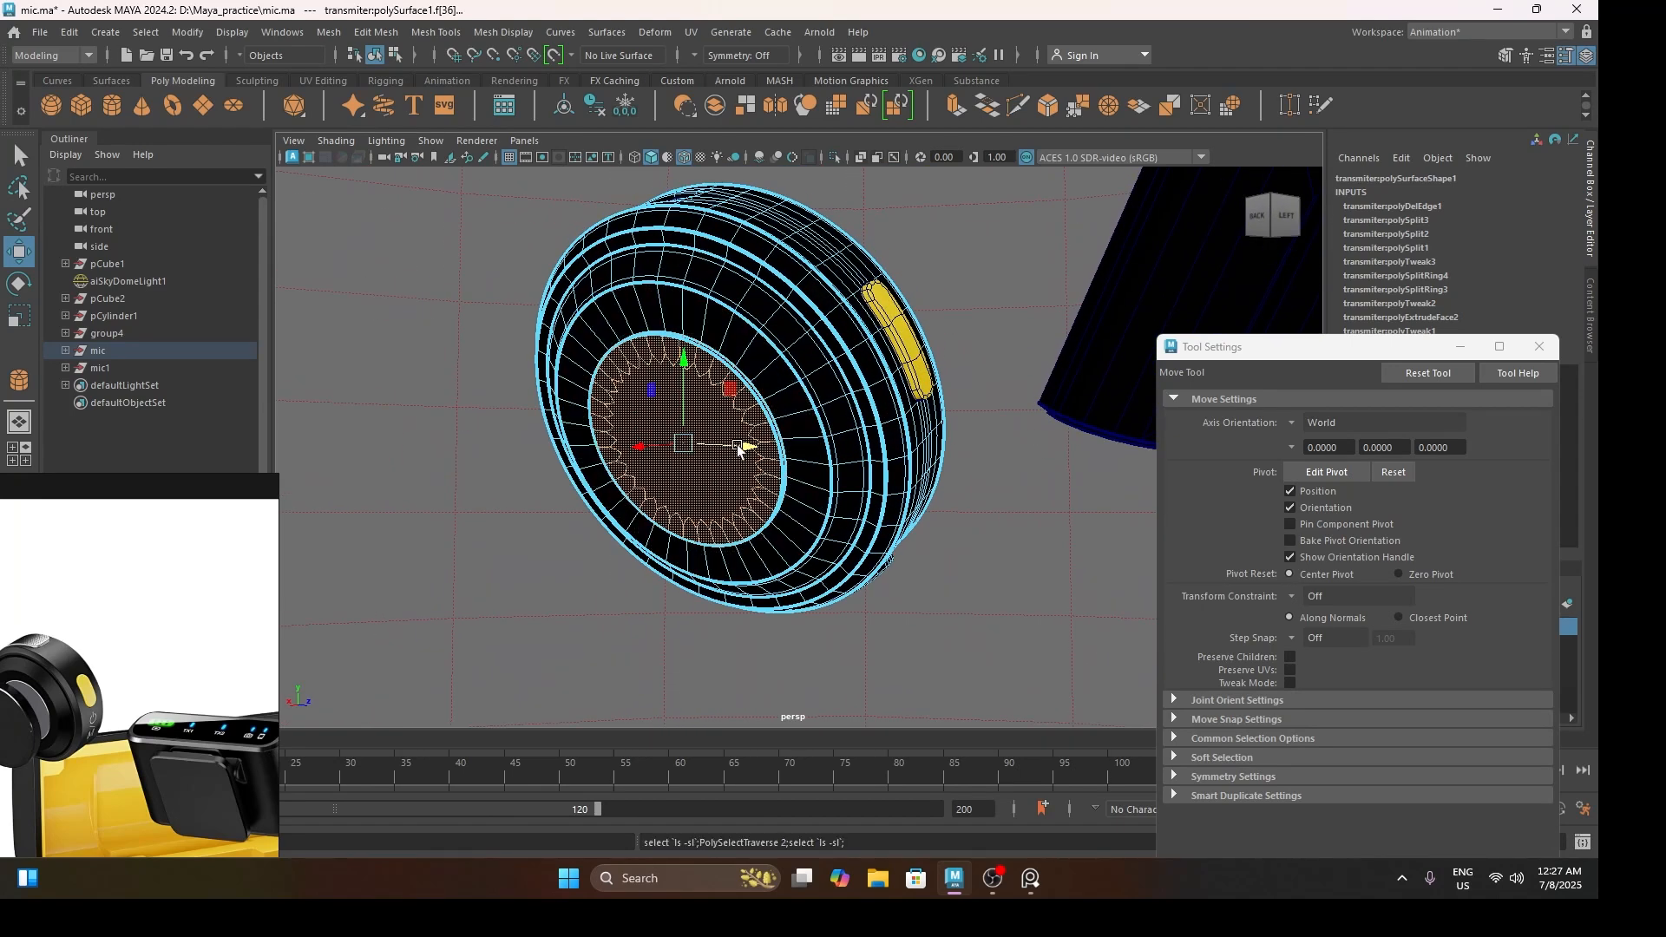
pyautogui.scroll(-2, 738, 448)
pyautogui.moveTo(738, 444); pyautogui.dragTo(729, 785, button='right')
pyautogui.click(447, 374)
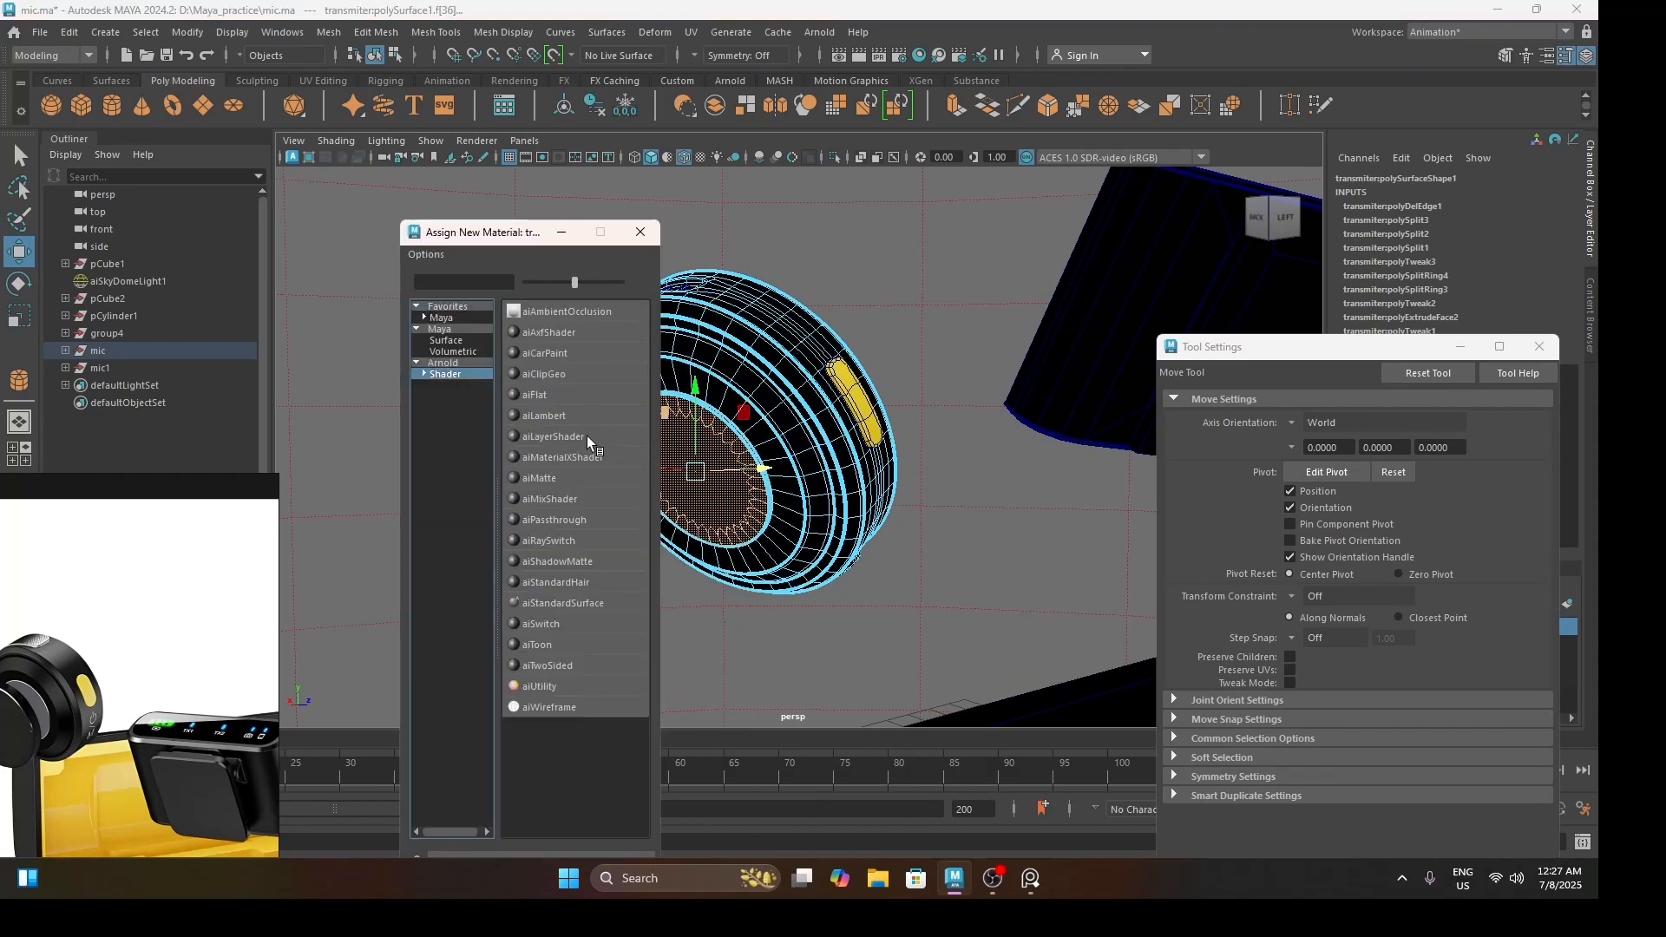
pyautogui.click(581, 600)
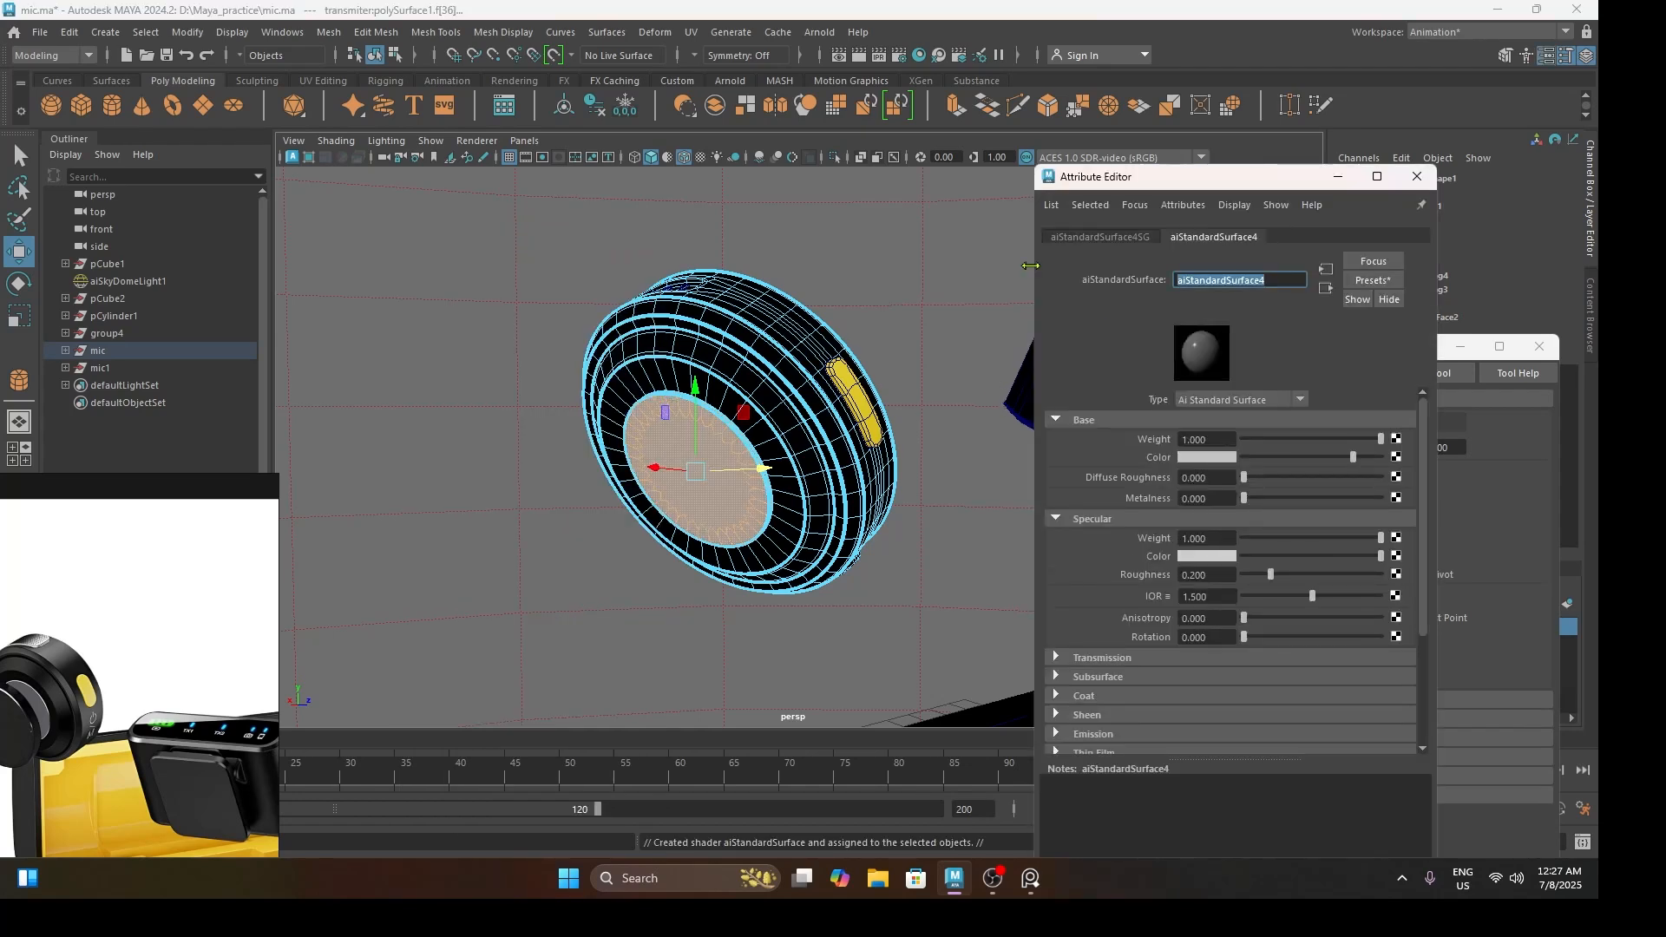
pyautogui.write('silver')
pyautogui.press('Return')
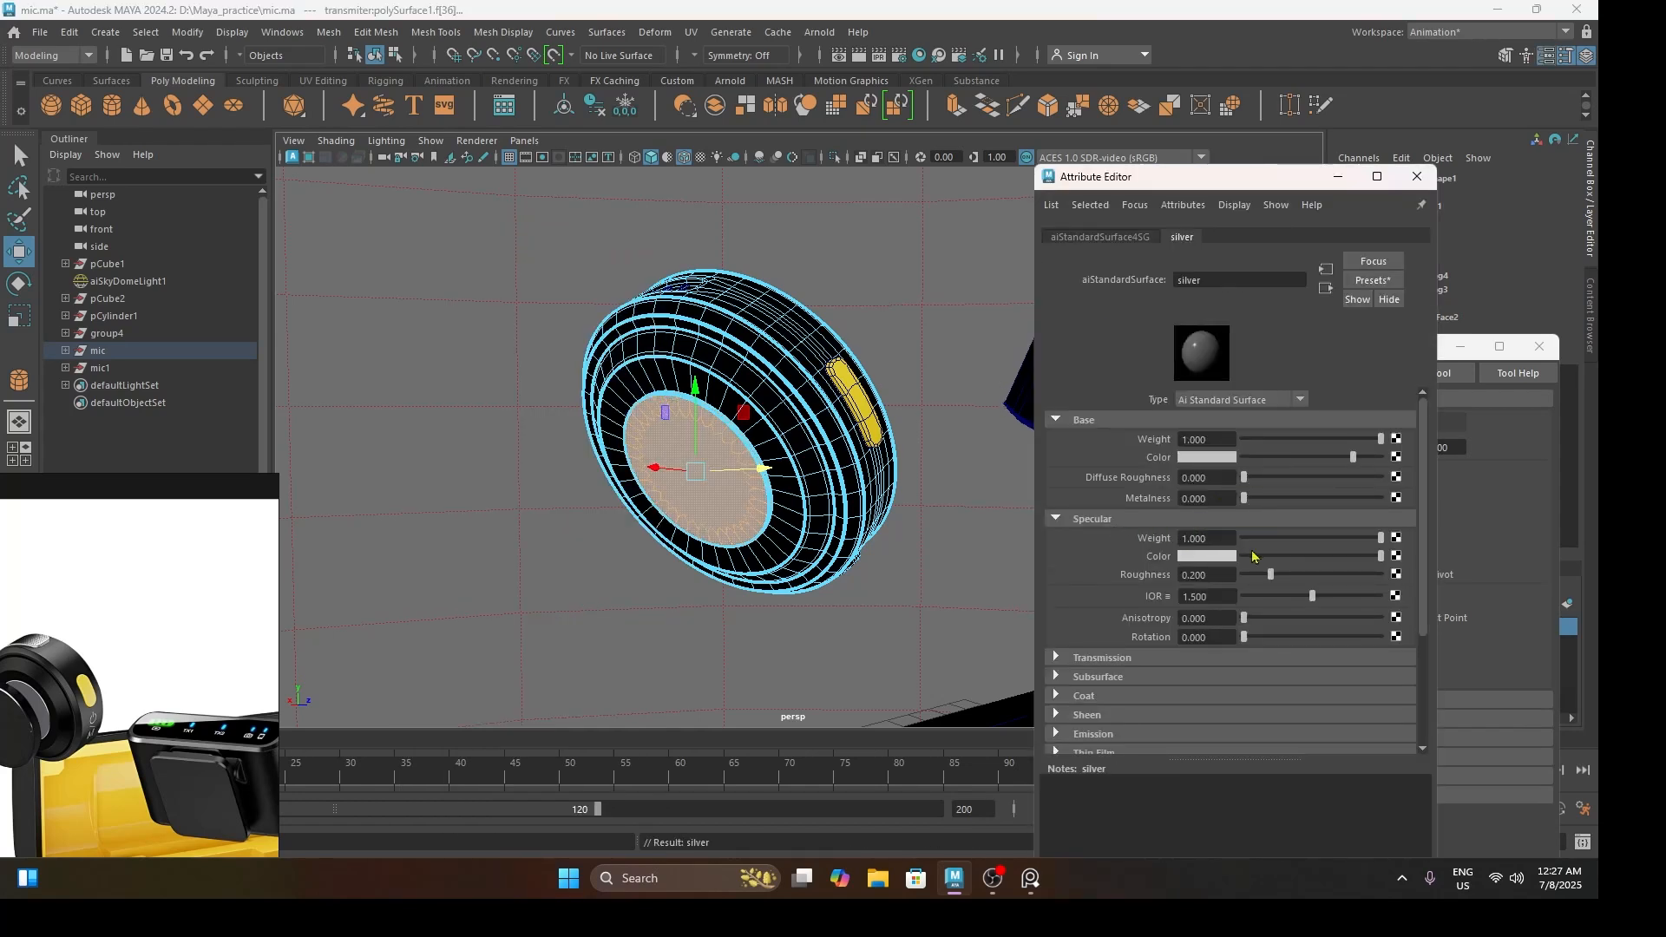
# Raise the silver material's subsurface weight to about 0.667 and increase its coat weight
pyautogui.click(1093, 521)
pyautogui.click(1107, 557)
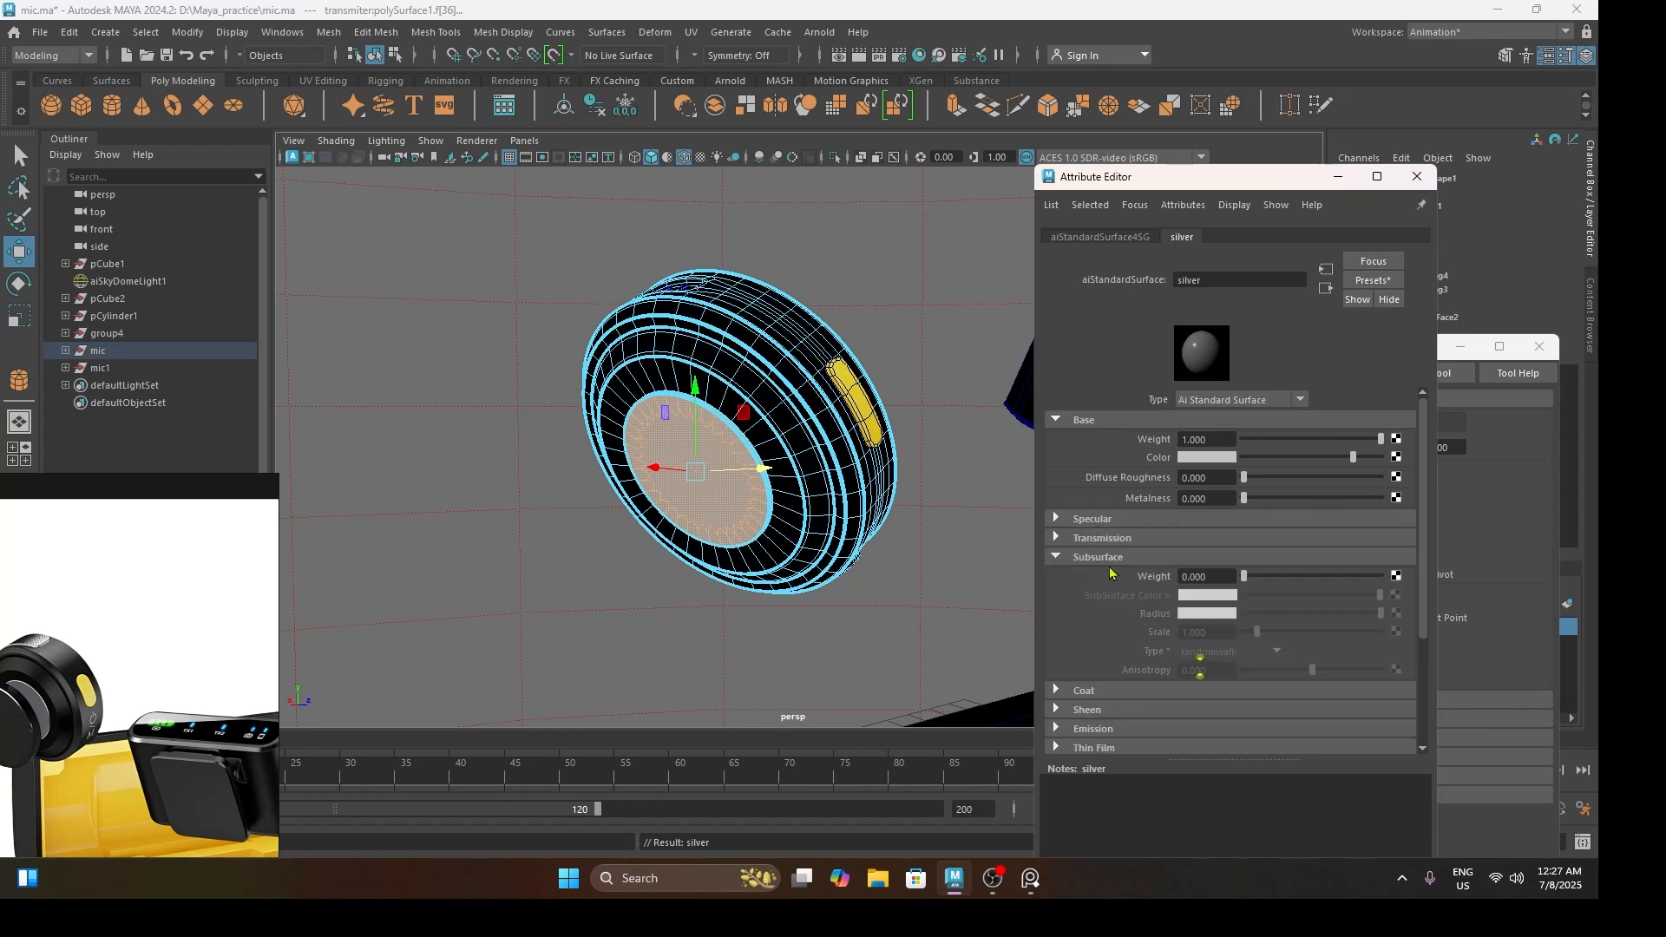
pyautogui.moveTo(1246, 577); pyautogui.dragTo(1355, 576)
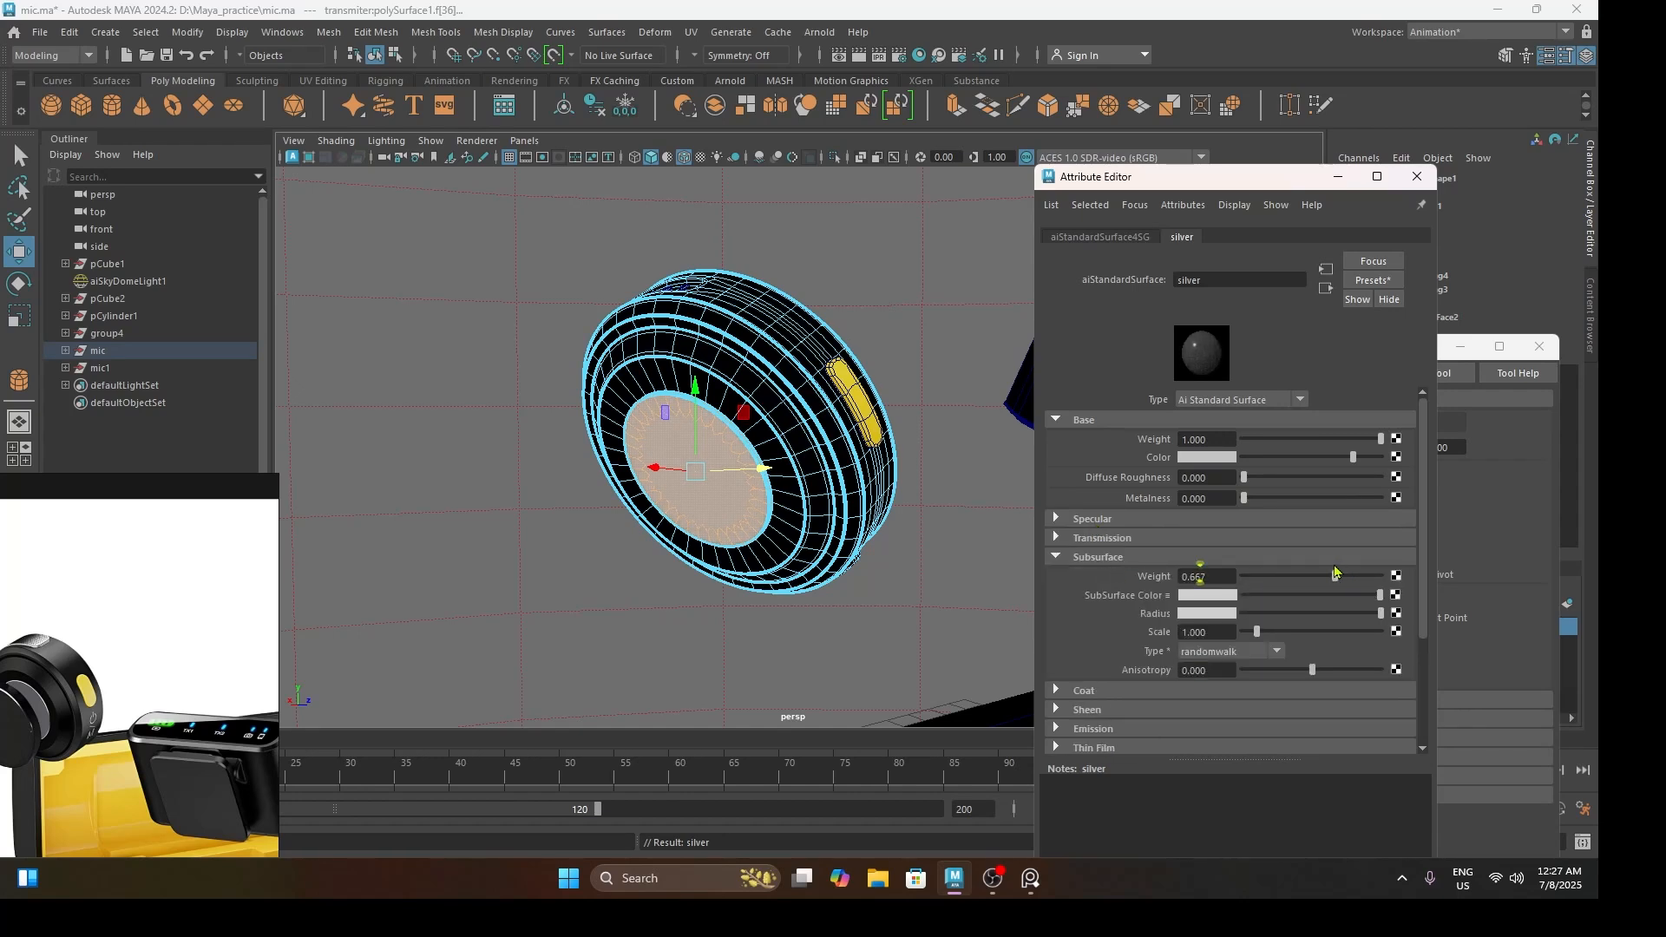
pyautogui.click(1099, 557)
pyautogui.click(1085, 576)
pyautogui.moveTo(1276, 596); pyautogui.dragTo(1360, 598)
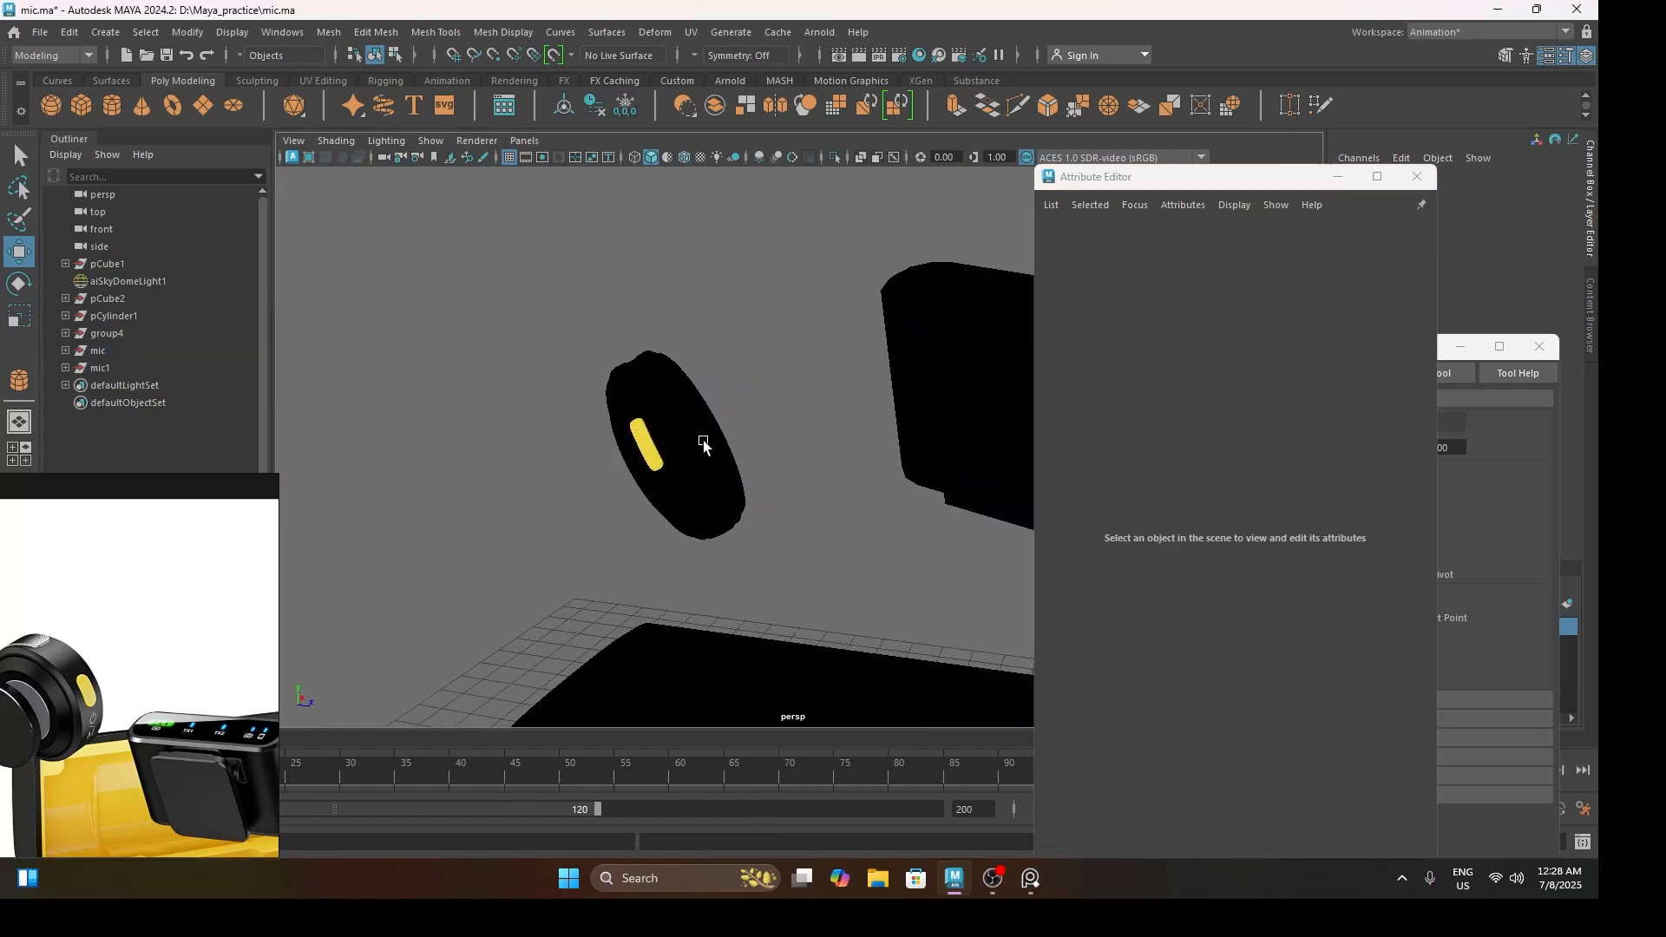
# Select all faces inside the elongated recess on the original mic's side and assign the silver material to them
pyautogui.keyDown('alt'); pyautogui.moveTo(703, 440); pyautogui.dragTo(737, 482); pyautogui.keyUp('alt')
pyautogui.keyDown('alt'); pyautogui.moveTo(751, 418); pyautogui.dragTo(830, 419); pyautogui.keyUp('alt')
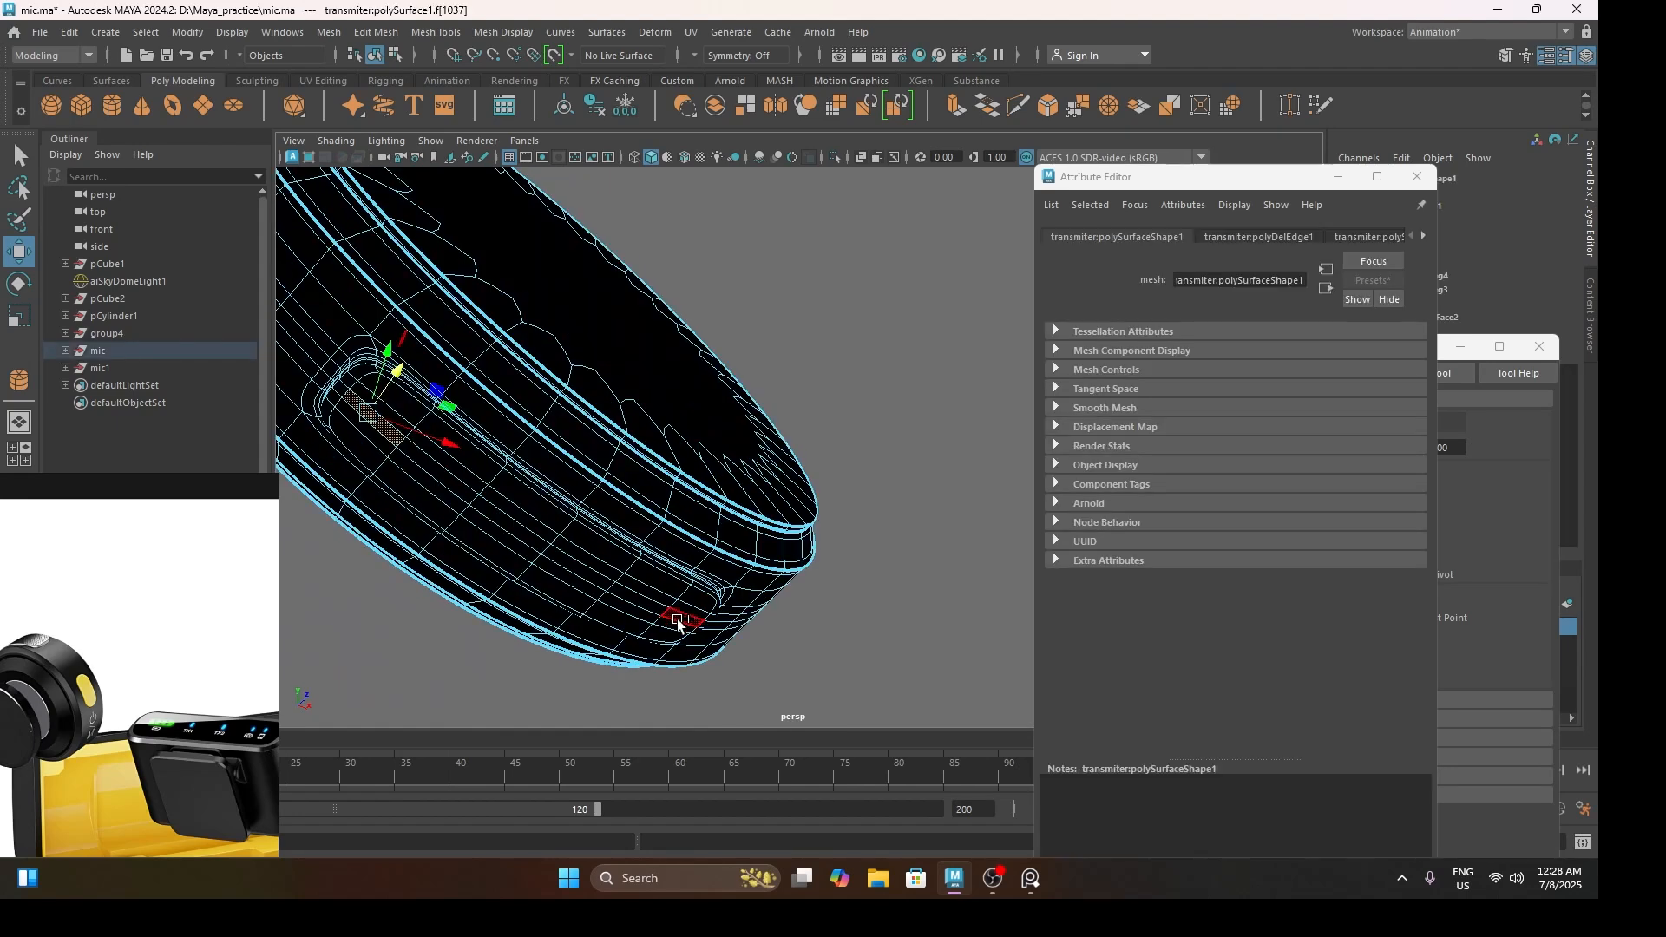
pyautogui.keyDown('shift'); pyautogui.doubleClick(681, 621); pyautogui.keyUp('shift')
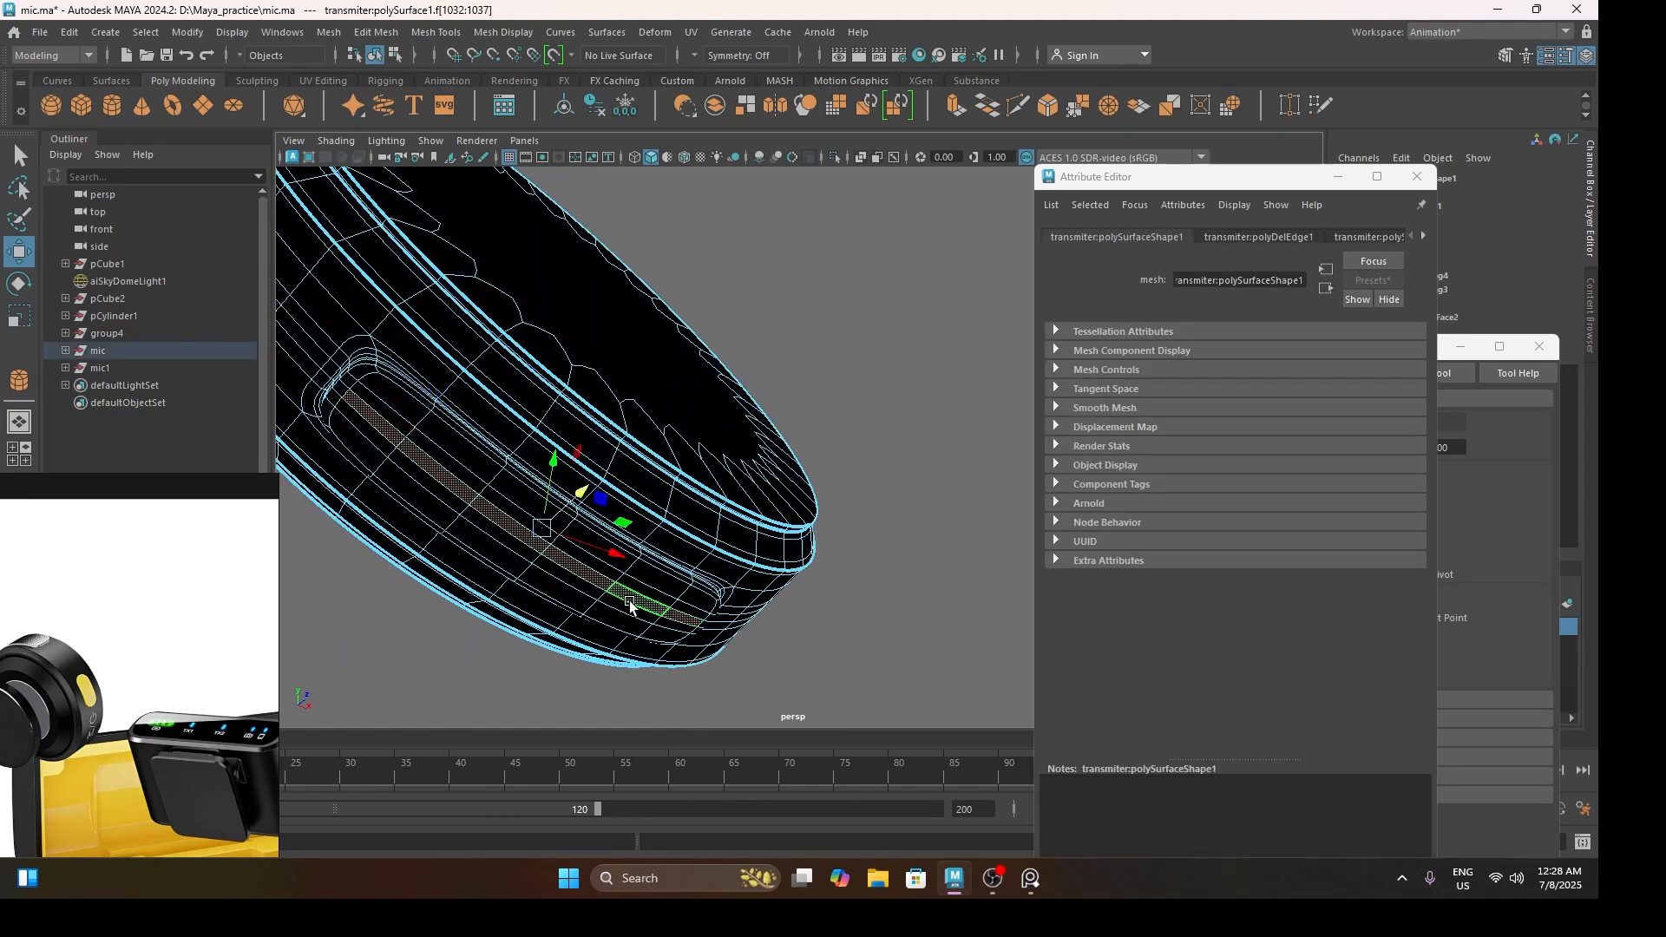
pyautogui.hotkey('shift', '.')
pyautogui.hotkey('shift', '.')
pyautogui.hotkey('shift', '.')
pyautogui.hotkey('shift', '.')
pyautogui.hotkey('shift', '.')
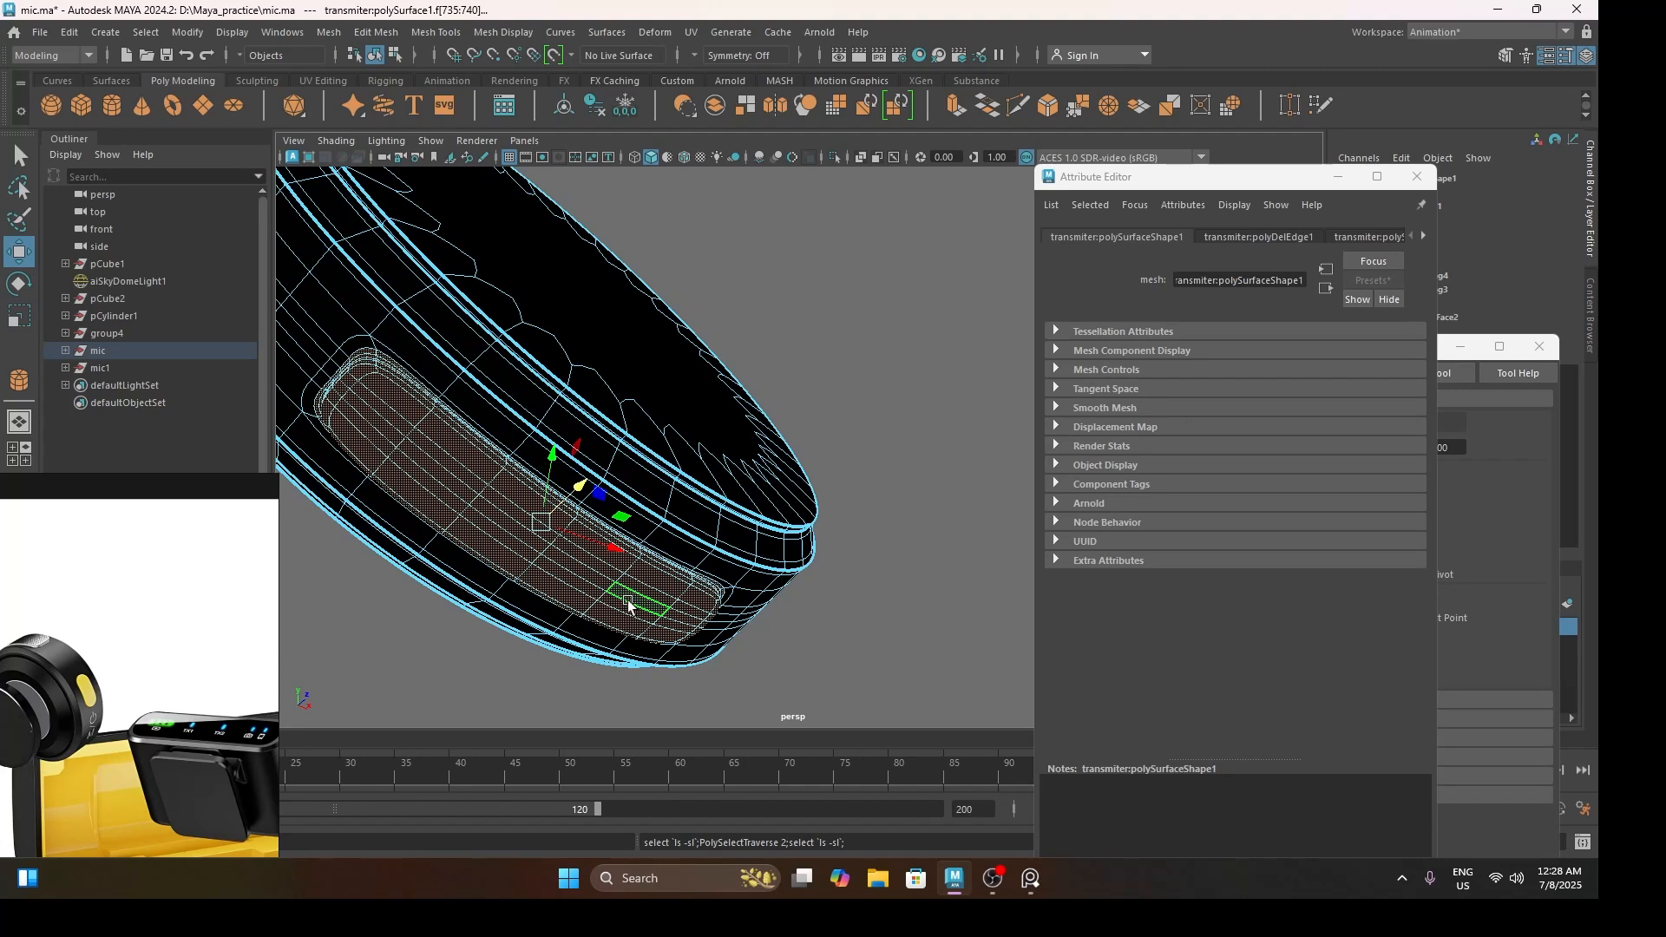
pyautogui.moveTo(518, 361); pyautogui.dragTo(669, 753, button='right')
pyautogui.moveTo(648, 451); pyautogui.dragTo(768, 338, button='right')
pyautogui.click(871, 441)
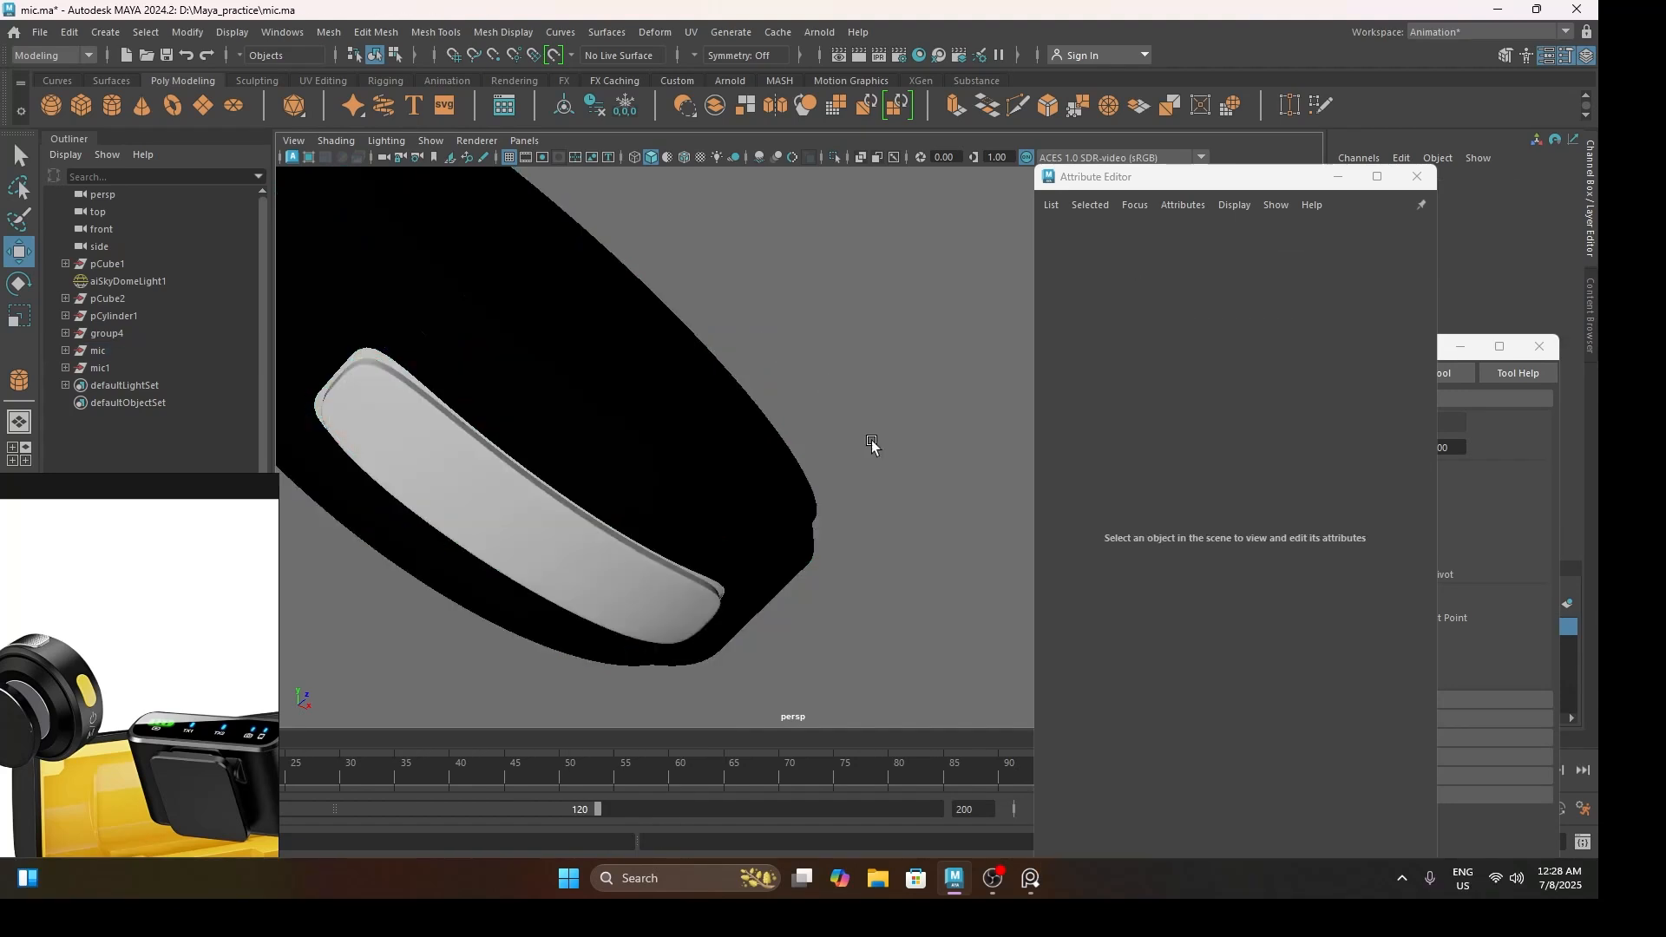
# Render the full perspective view in the Arnold RenderView and examine the mics, receiver and case
pyautogui.press('a')
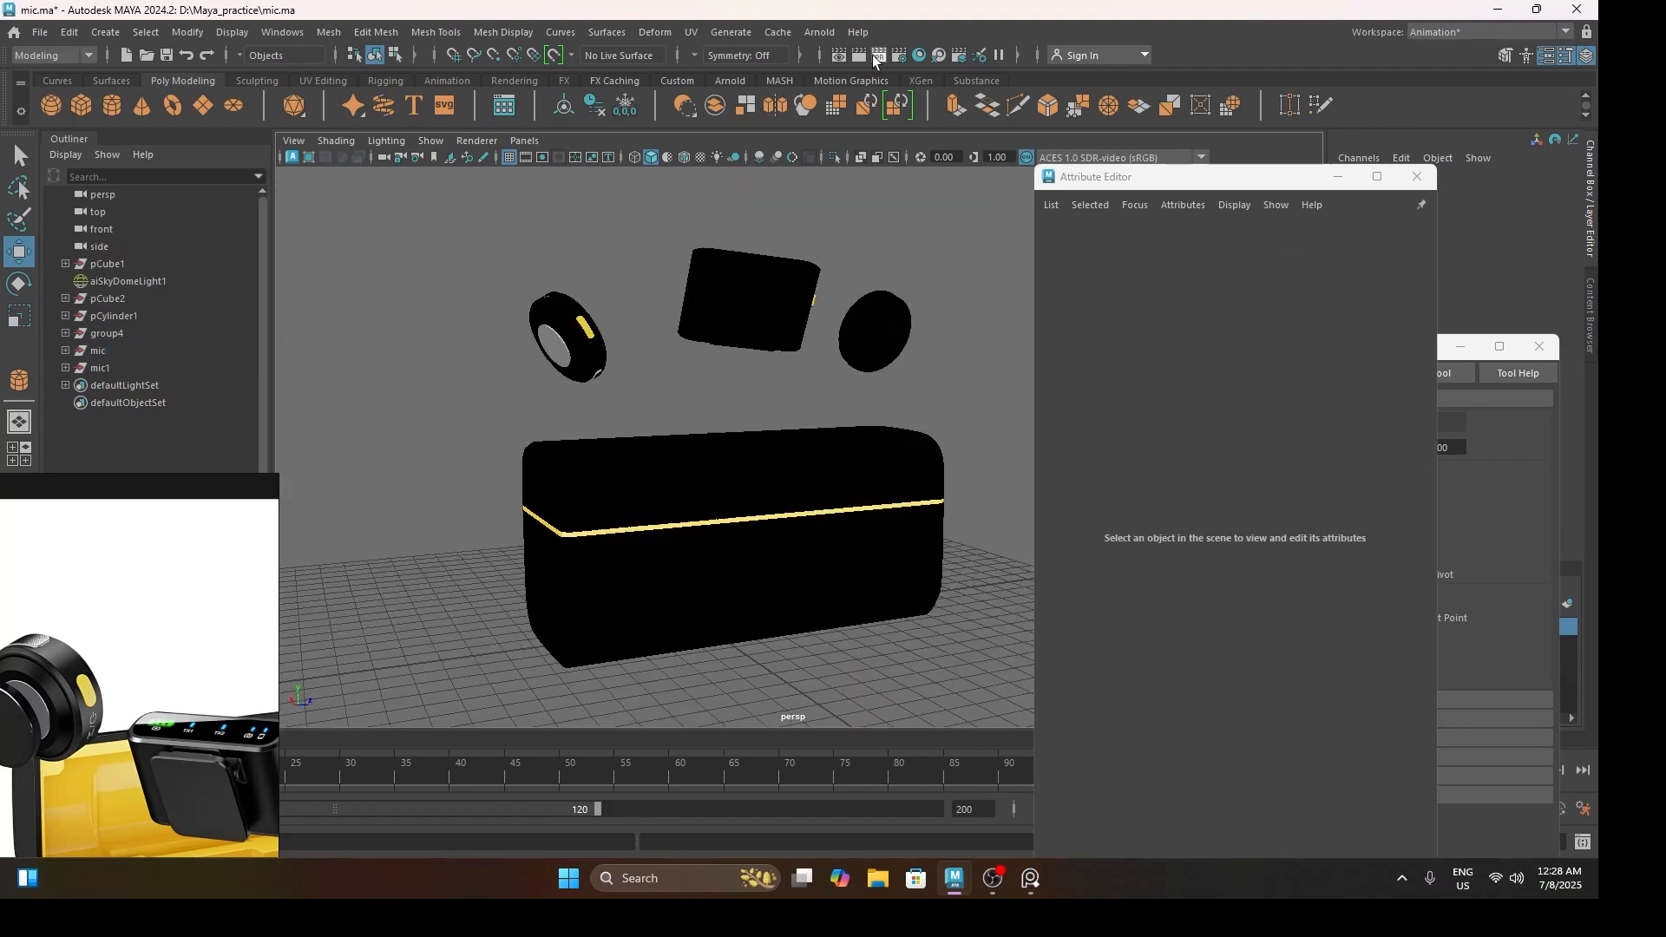
pyautogui.click(877, 56)
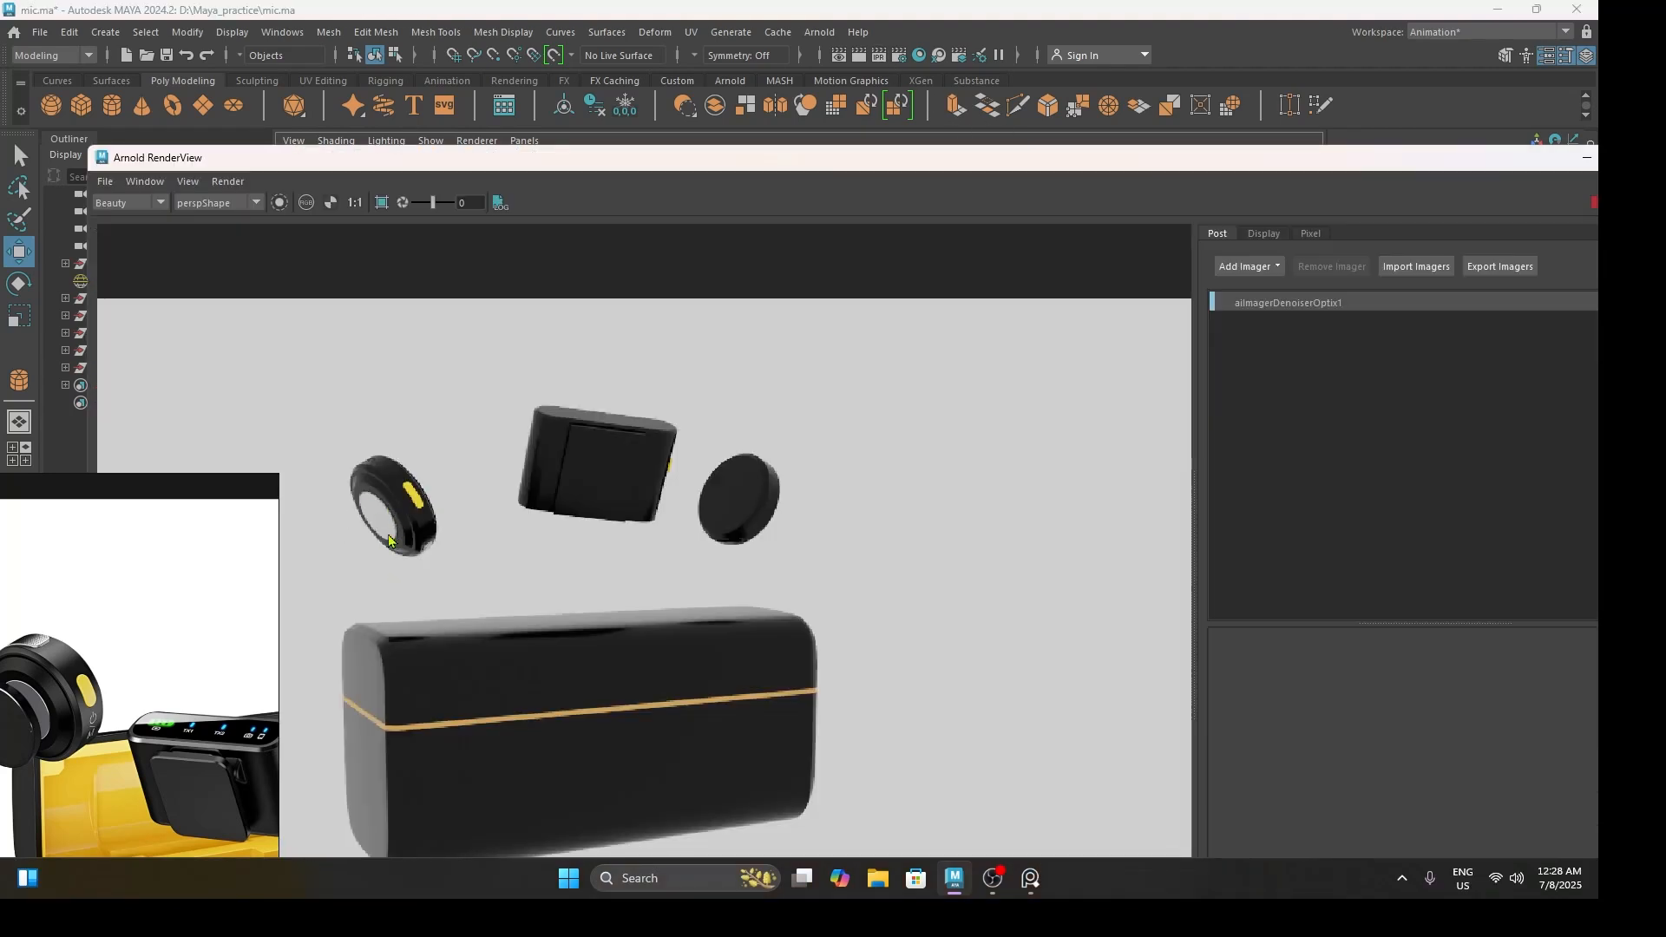
pyautogui.scroll(-2, 388, 542)
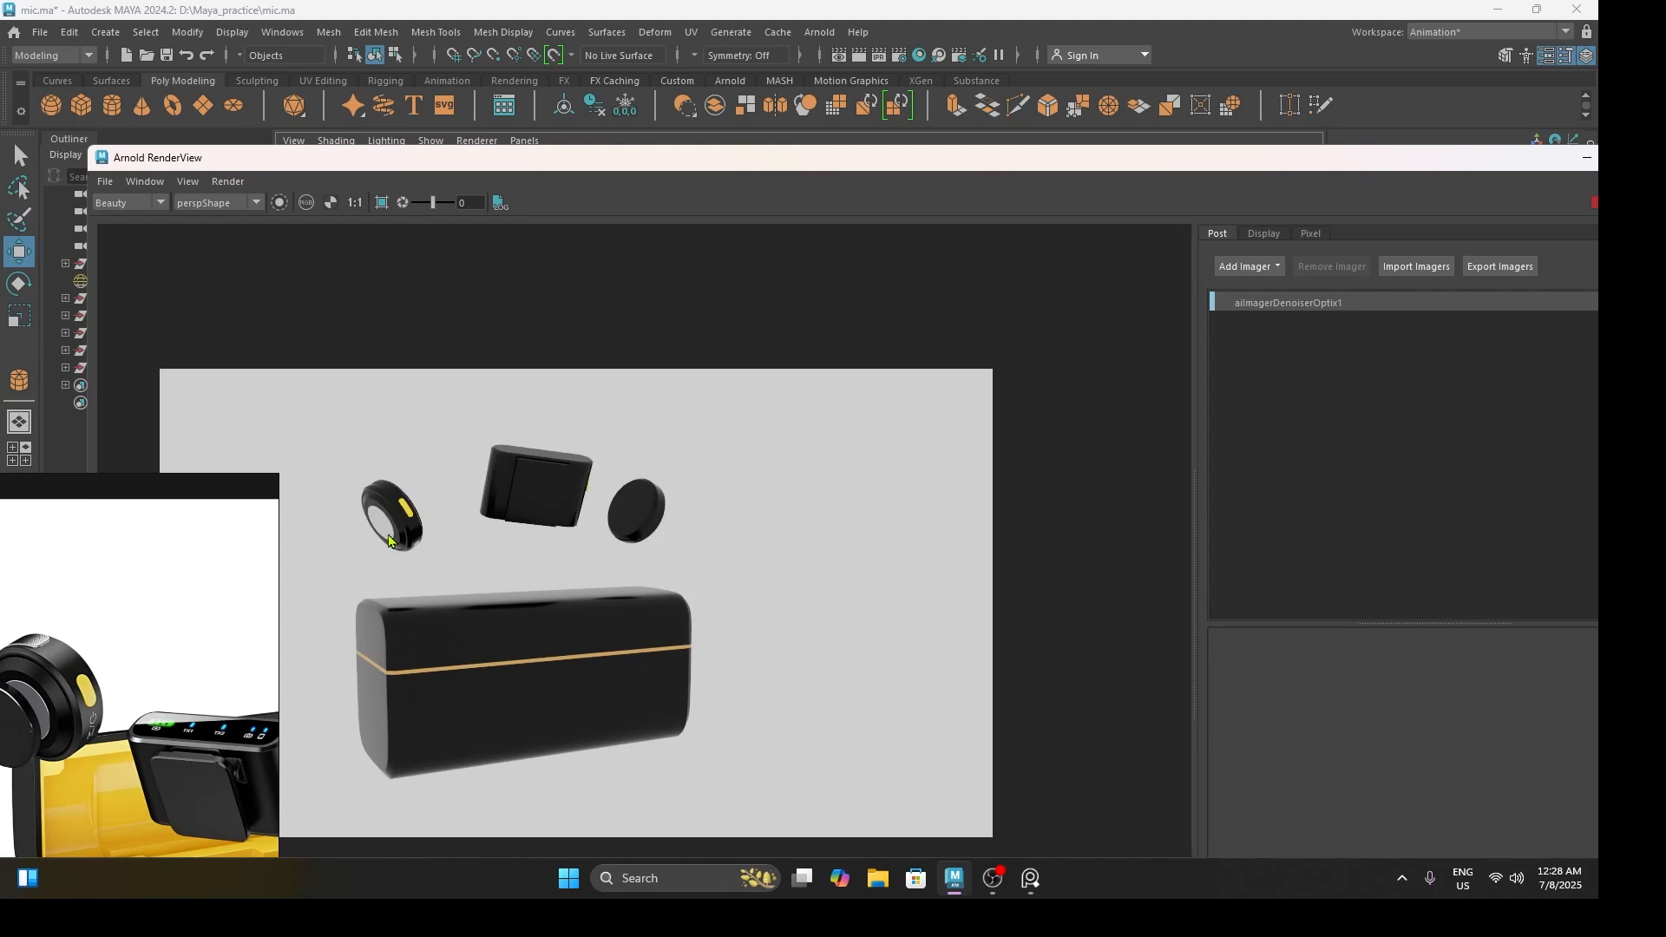
pyautogui.moveTo(1467, 158); pyautogui.dragTo(1023, 220)
pyautogui.click(1227, 223)
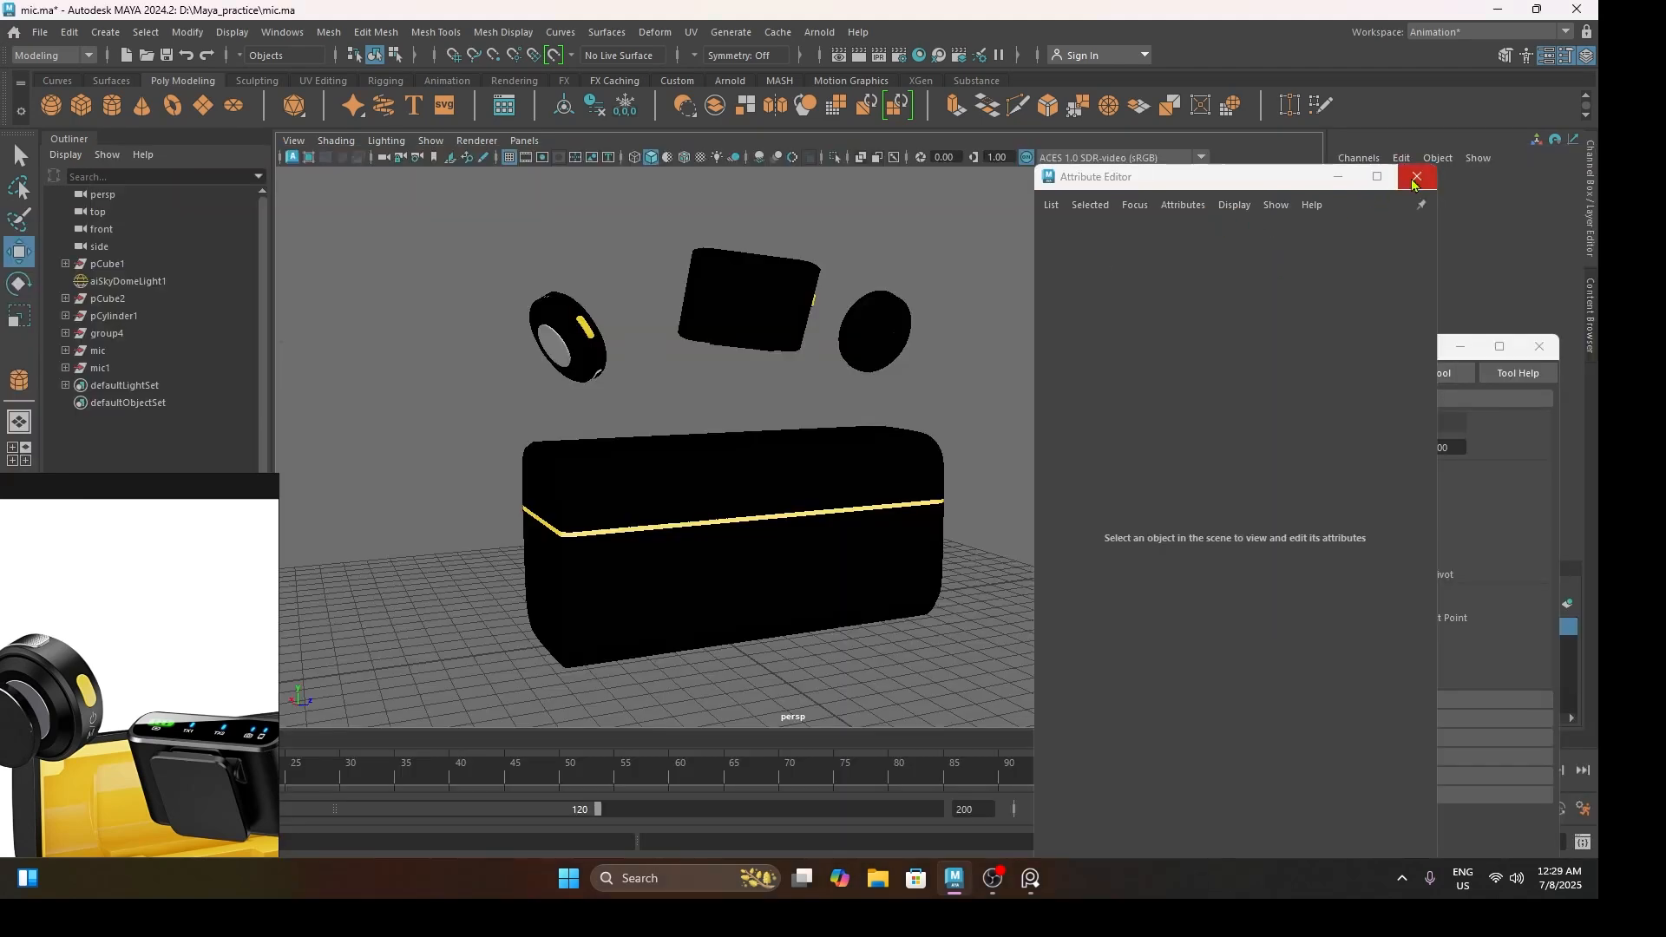
# Create a polygon plane as a floor beneath the case and scale it to about 27 in X and 60 in Z
pyautogui.click(1415, 179)
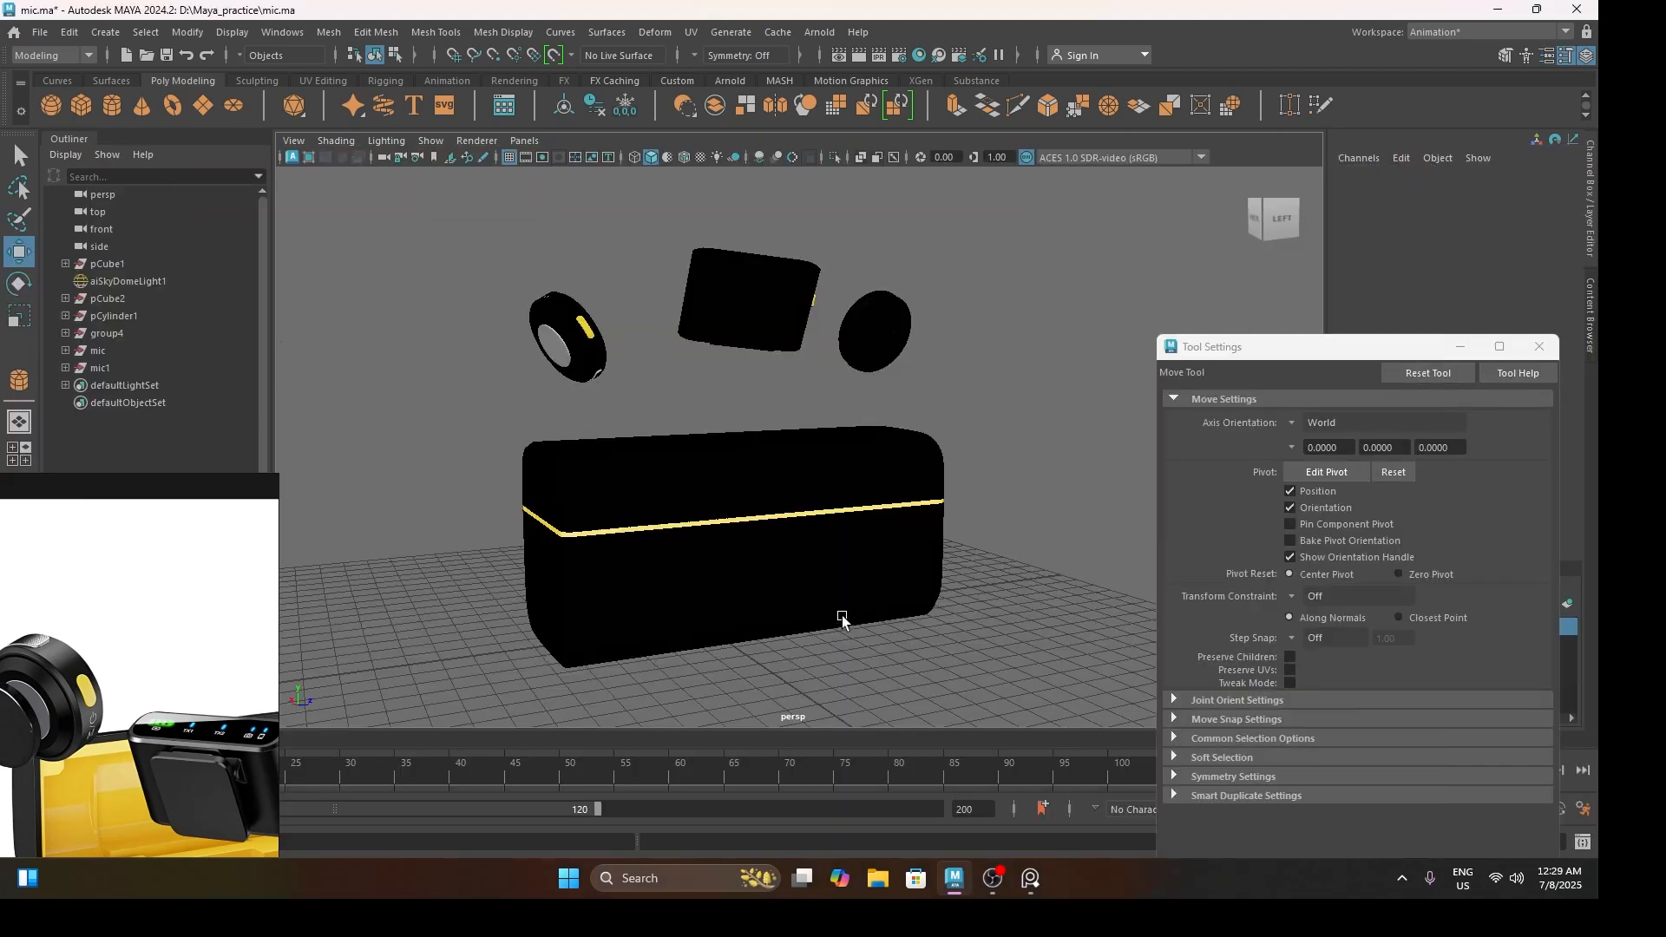
pyautogui.click(203, 105)
pyautogui.moveTo(746, 653); pyautogui.dragTo(1193, 721)
pyautogui.press('r')
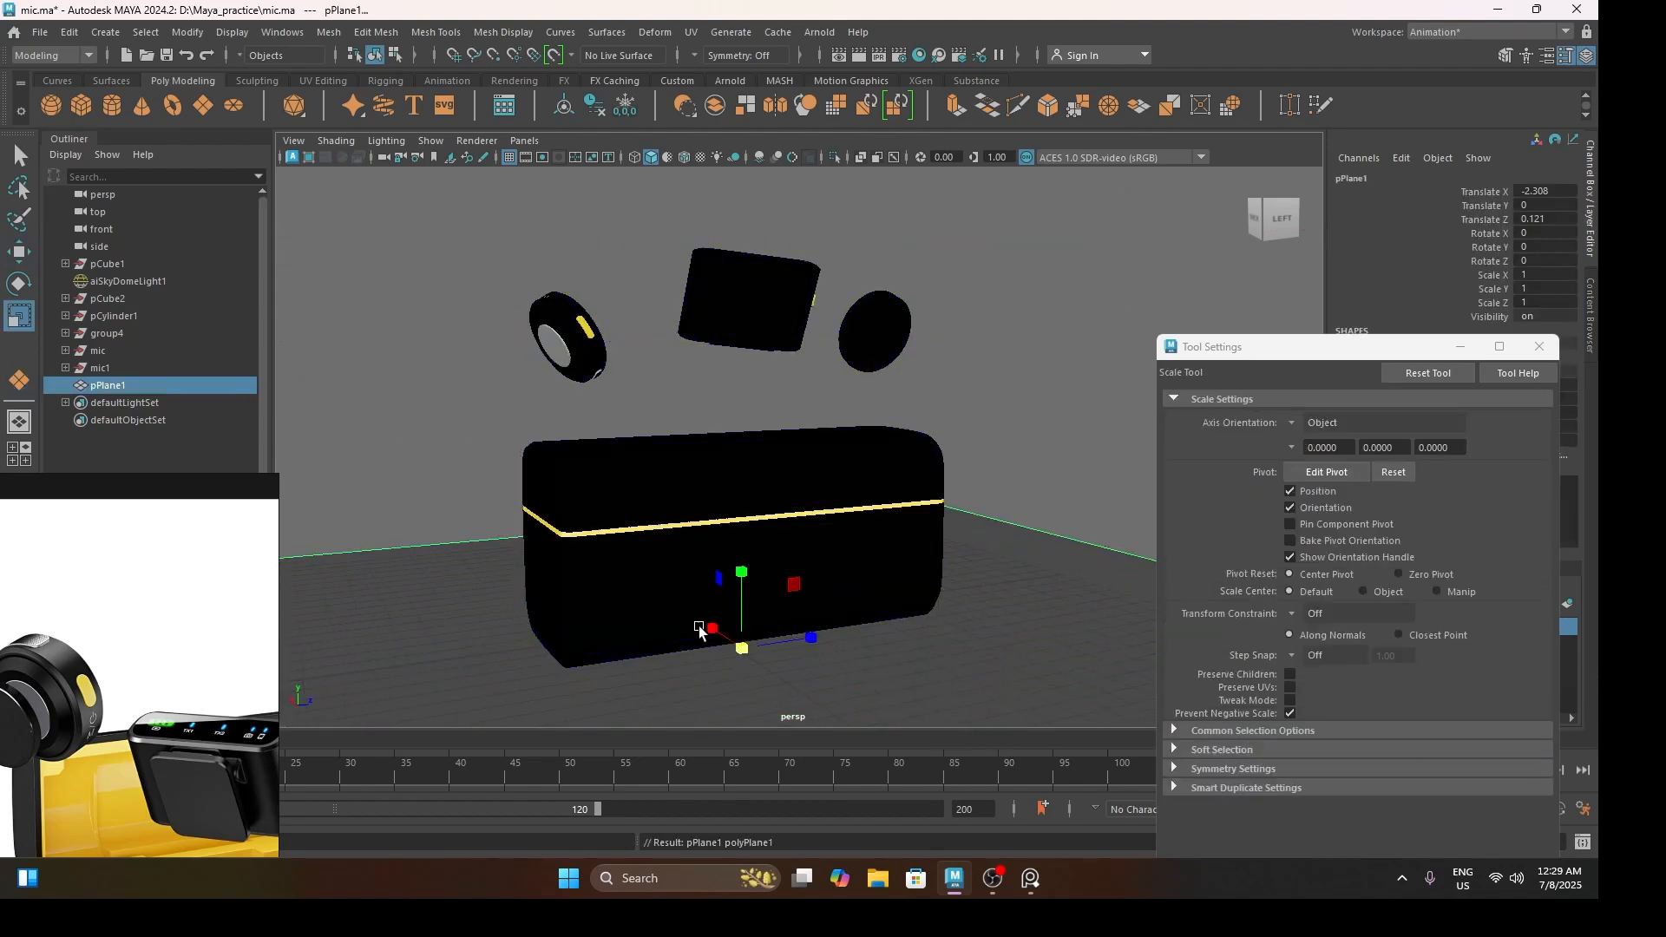
pyautogui.moveTo(742, 651); pyautogui.dragTo(1038, 11)
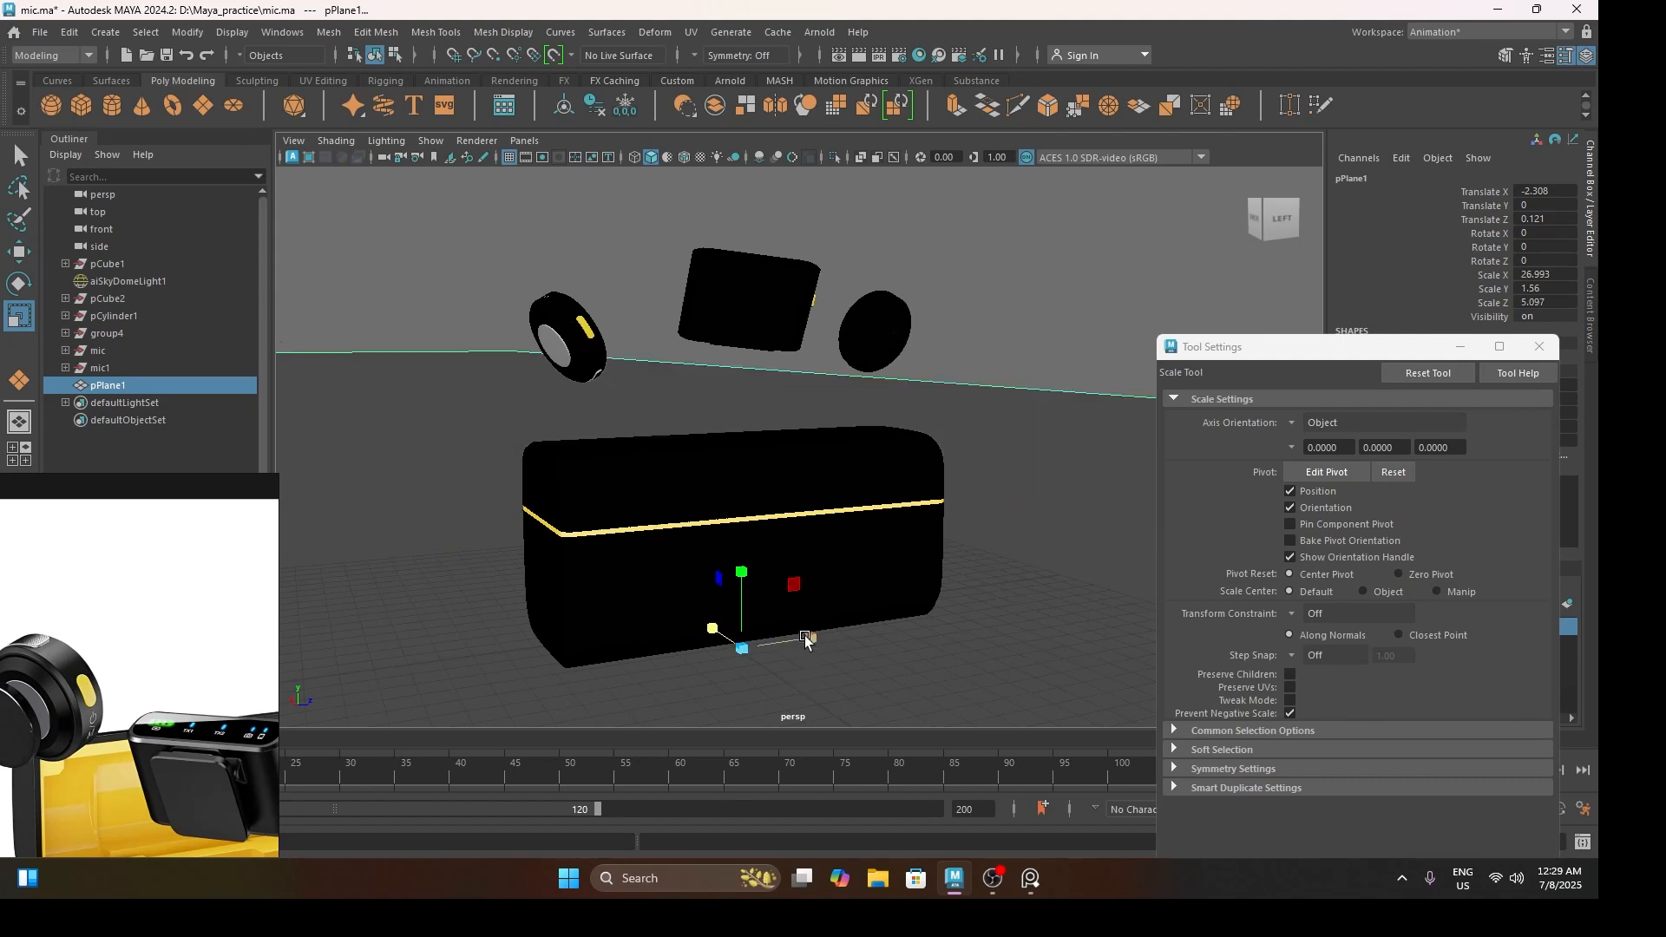
pyautogui.moveTo(810, 639); pyautogui.dragTo(1598, 206)
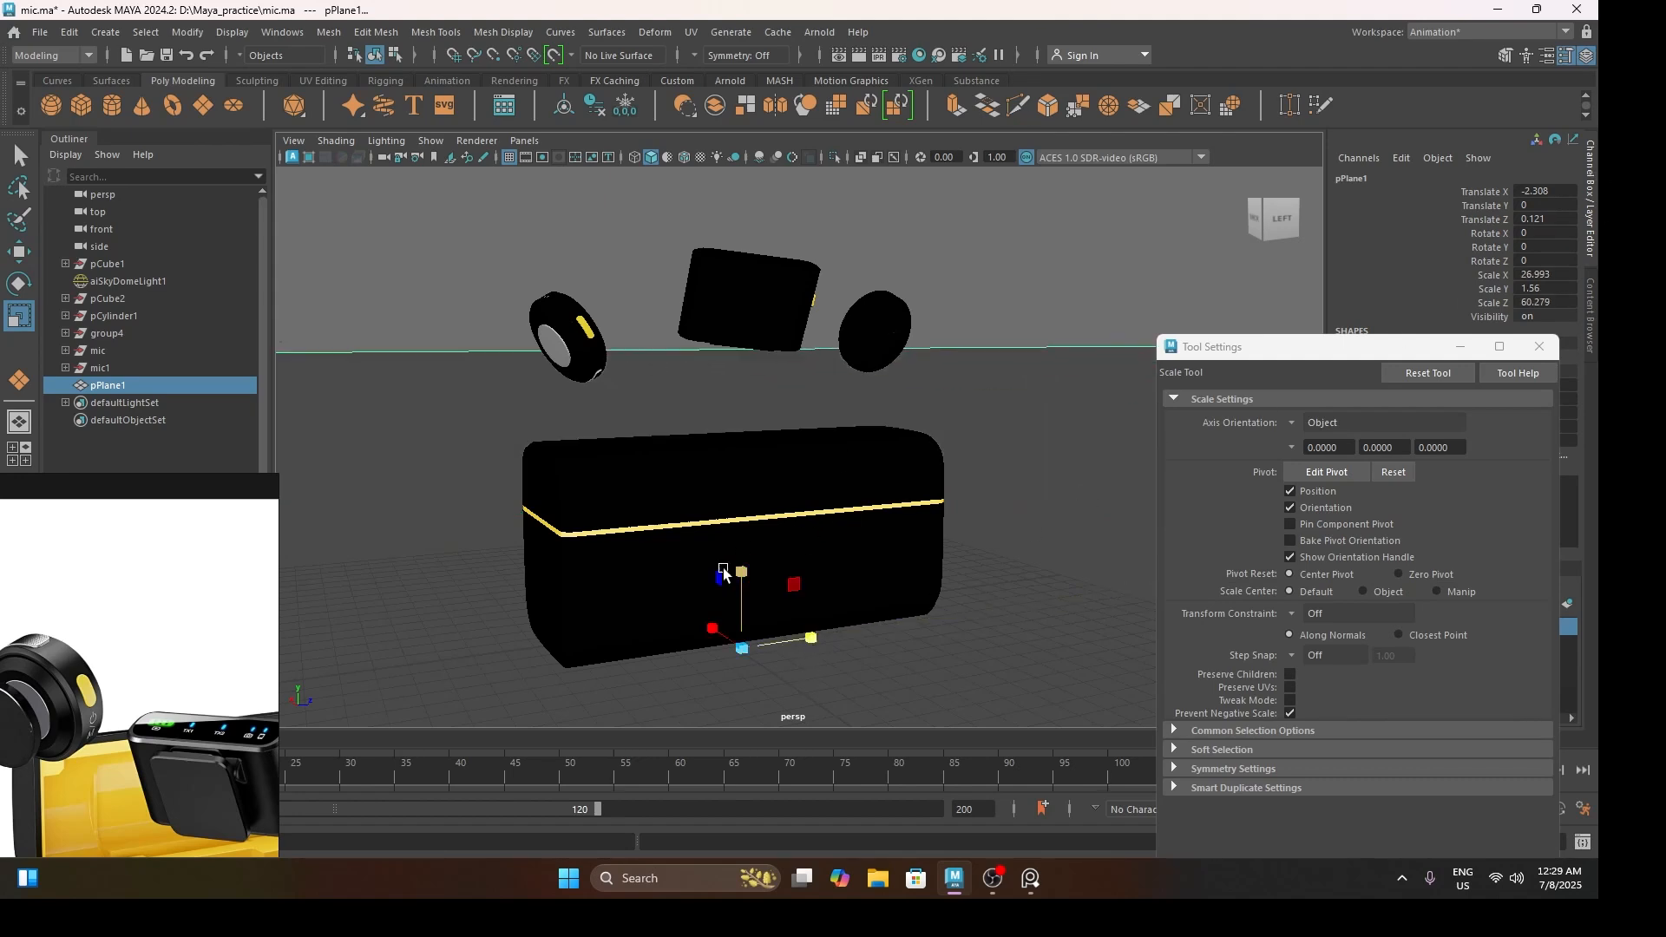
pyautogui.moveTo(742, 649); pyautogui.dragTo(908, 279)
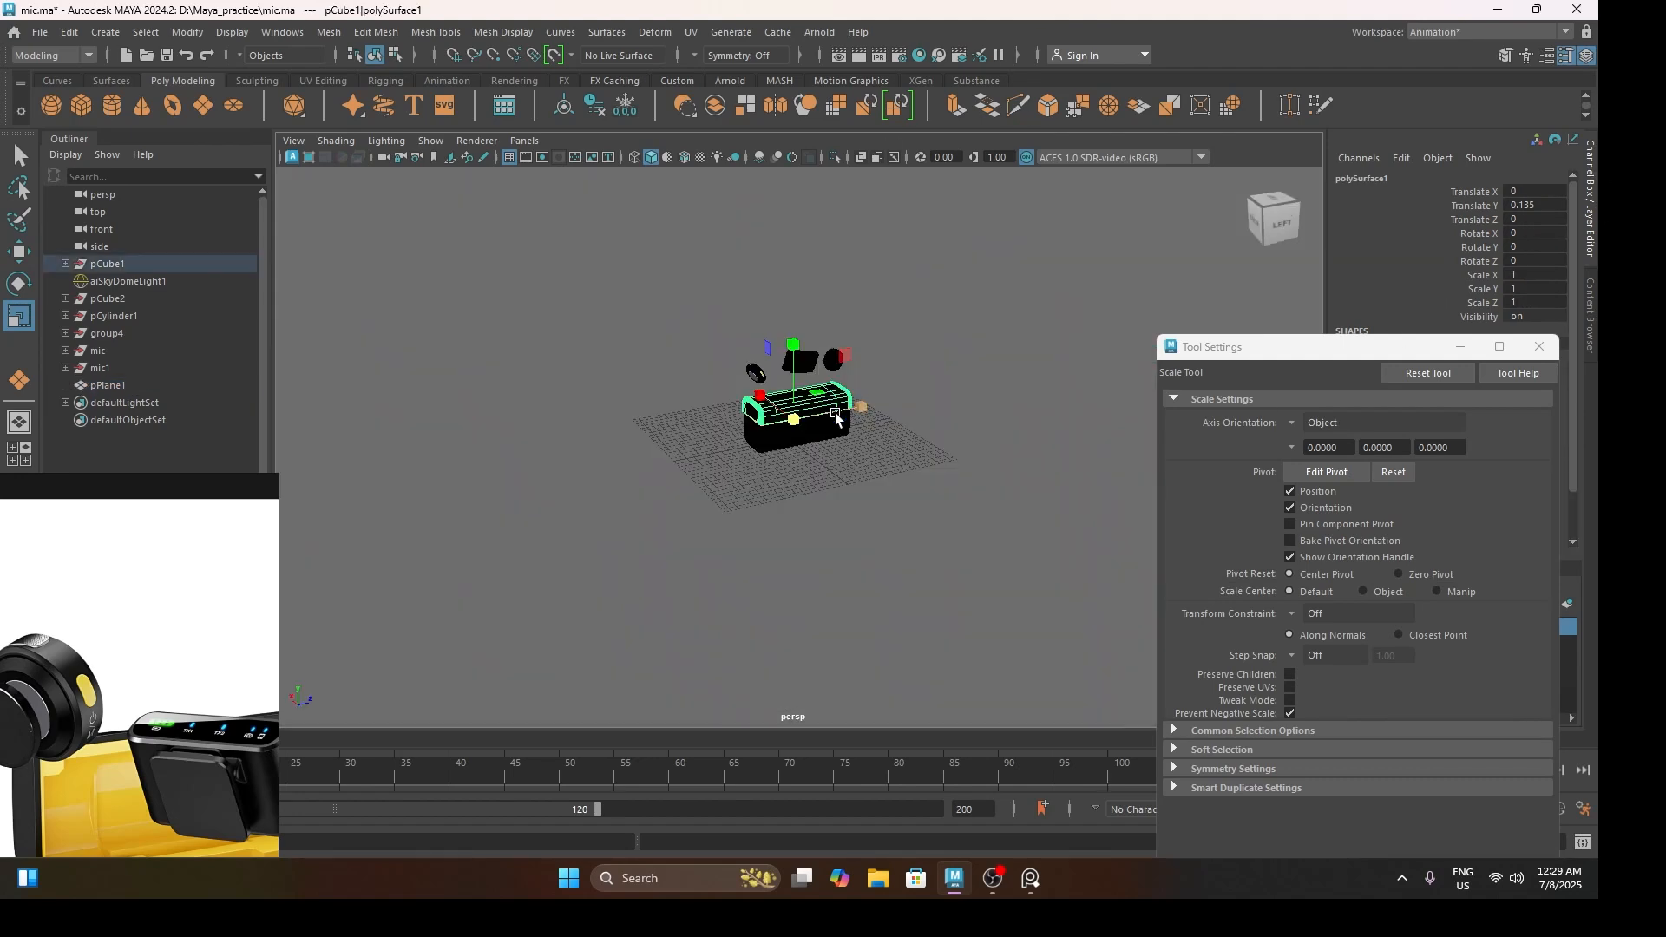
# Frame the case with the mics and receiver in the perspective view and show the resolution gate
pyautogui.press('f')
pyautogui.scroll(-5, 834, 443)
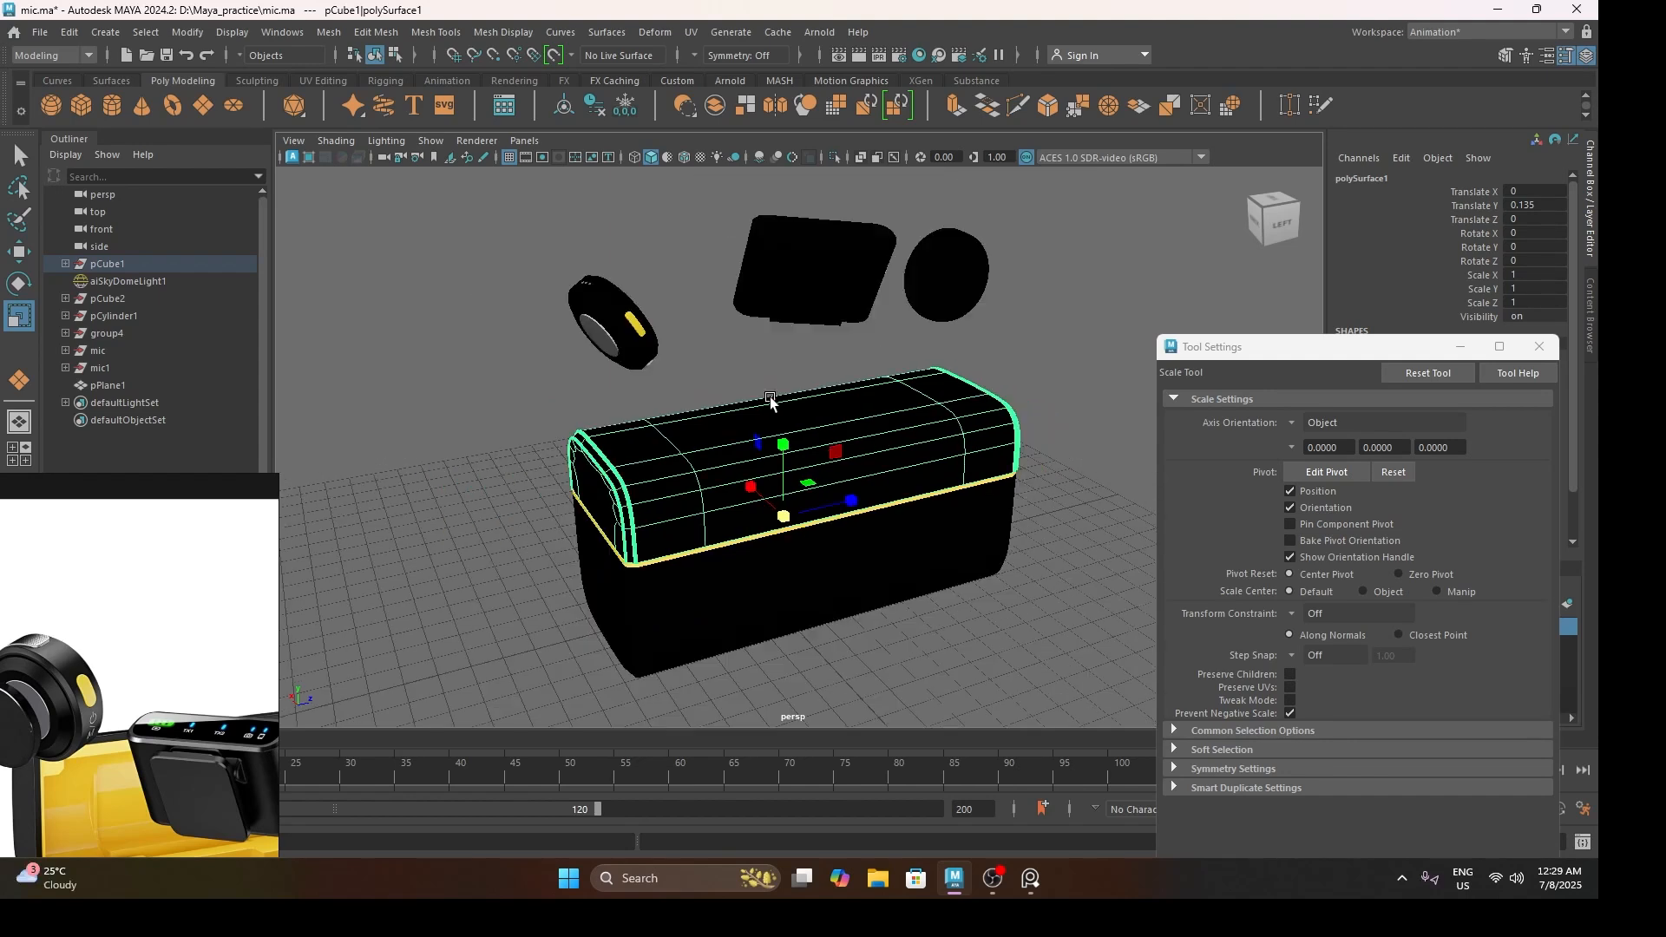
pyautogui.scroll(-2, 786, 430)
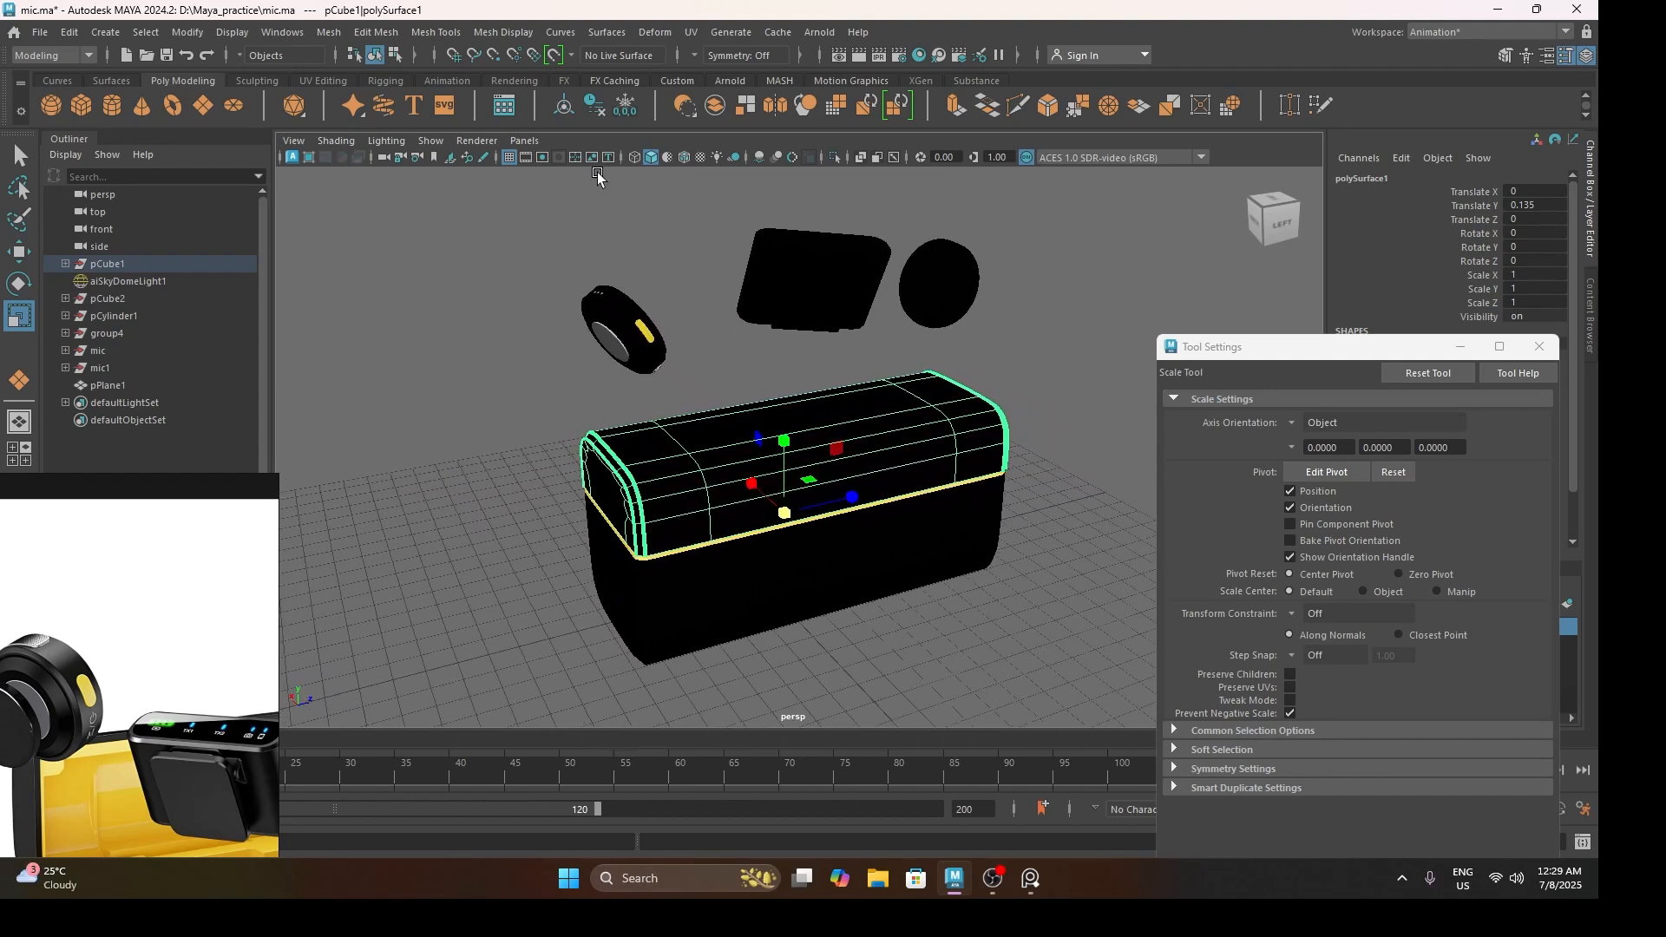
pyautogui.click(541, 157)
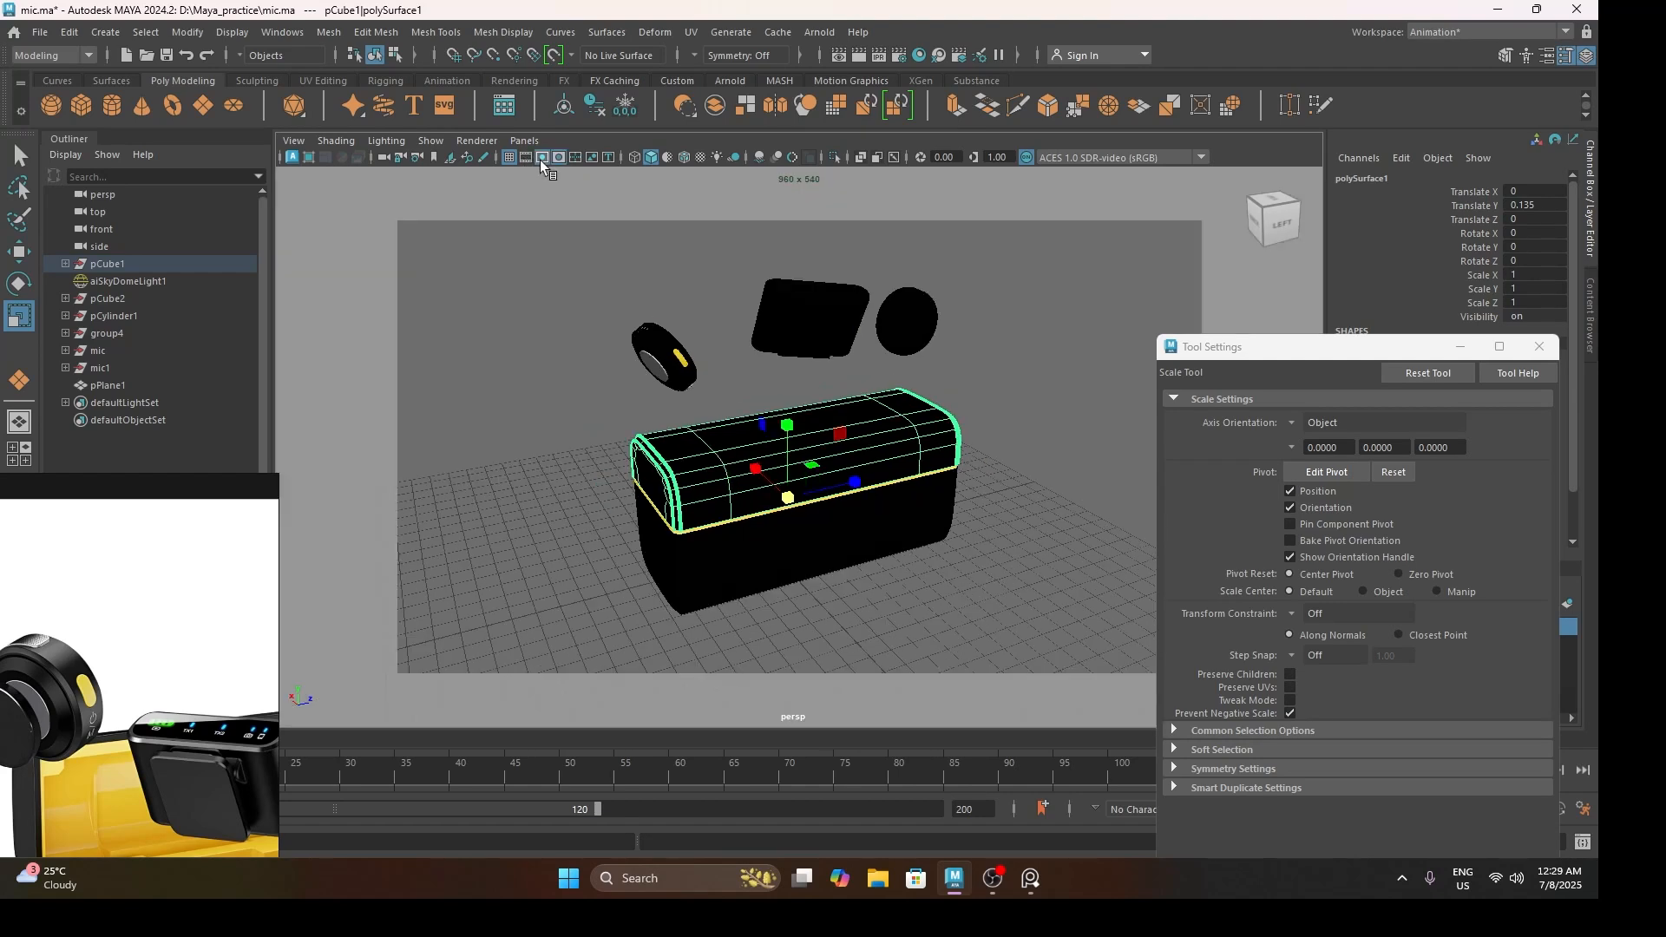
pyautogui.scroll(1, 999, 423)
pyautogui.scroll(1, 1000, 423)
pyautogui.click(1003, 425)
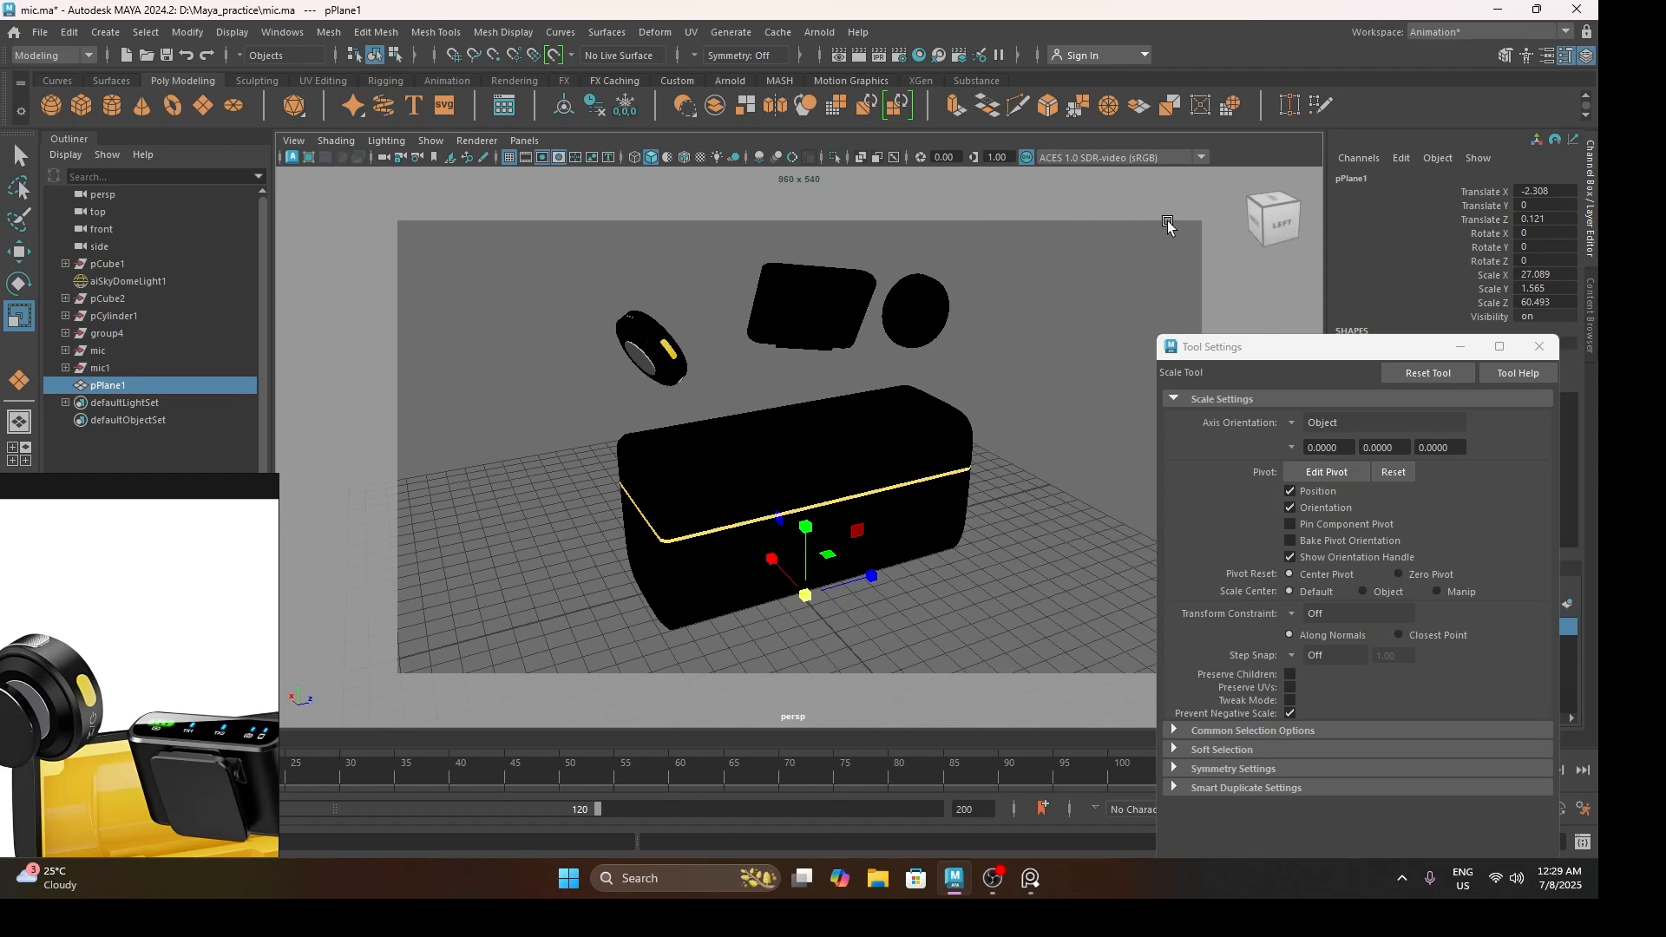
# Switch to the Rendering menu set and set the image size preset to 2k_Square in the Render Settings
pyautogui.click(1540, 347)
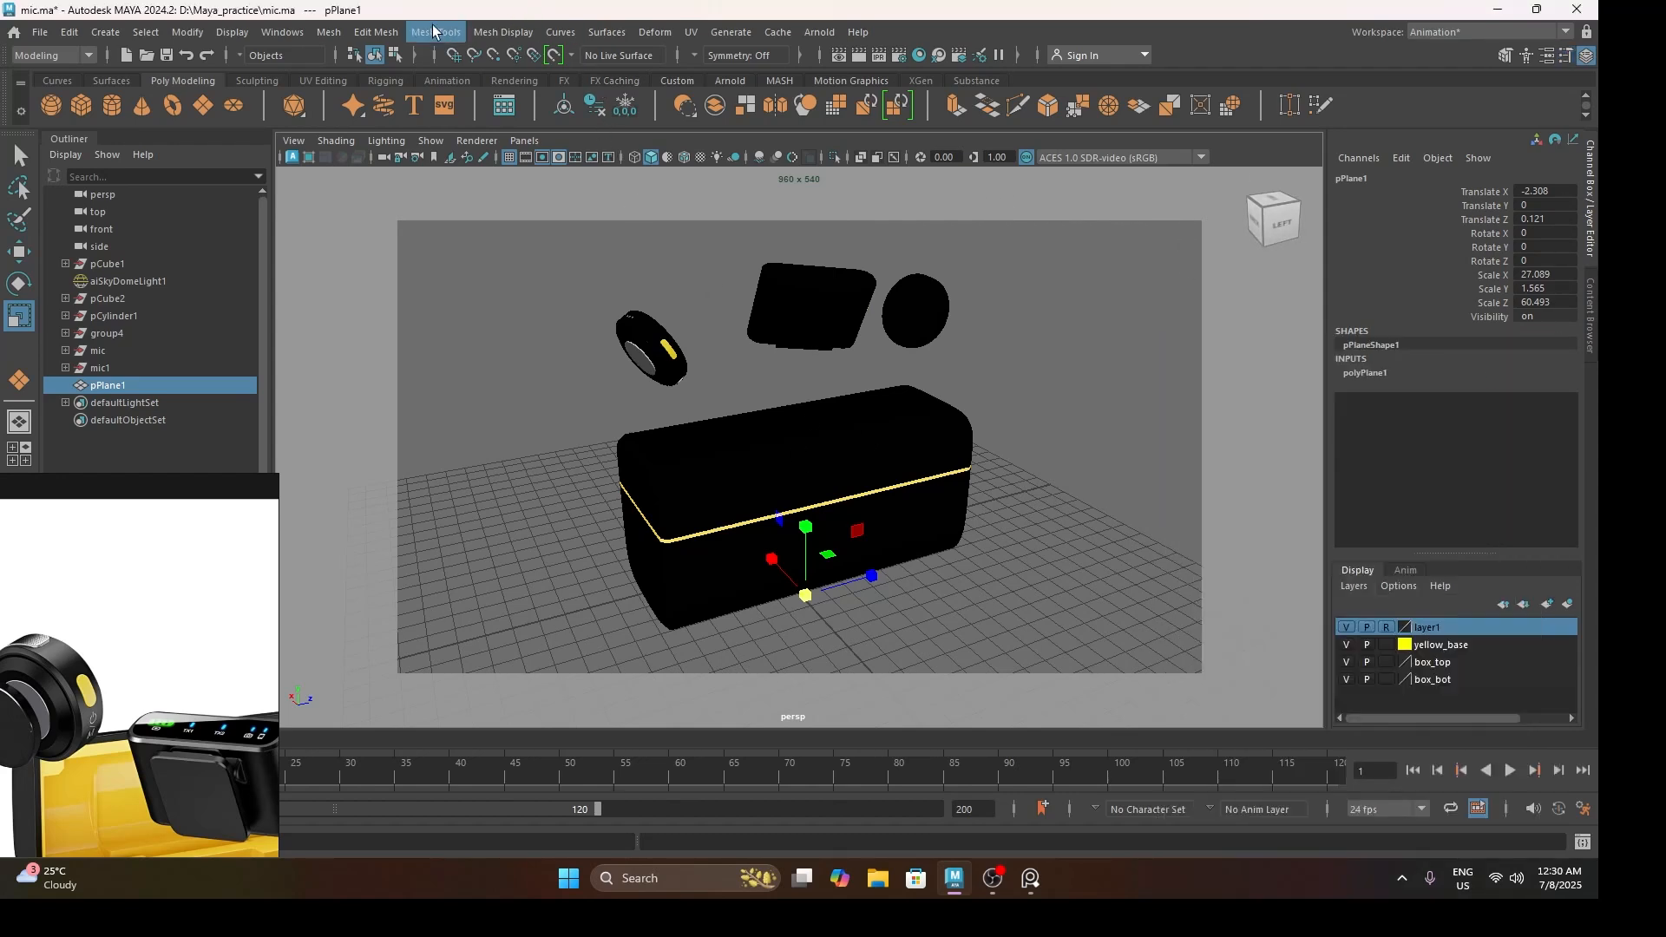
pyautogui.click(814, 35)
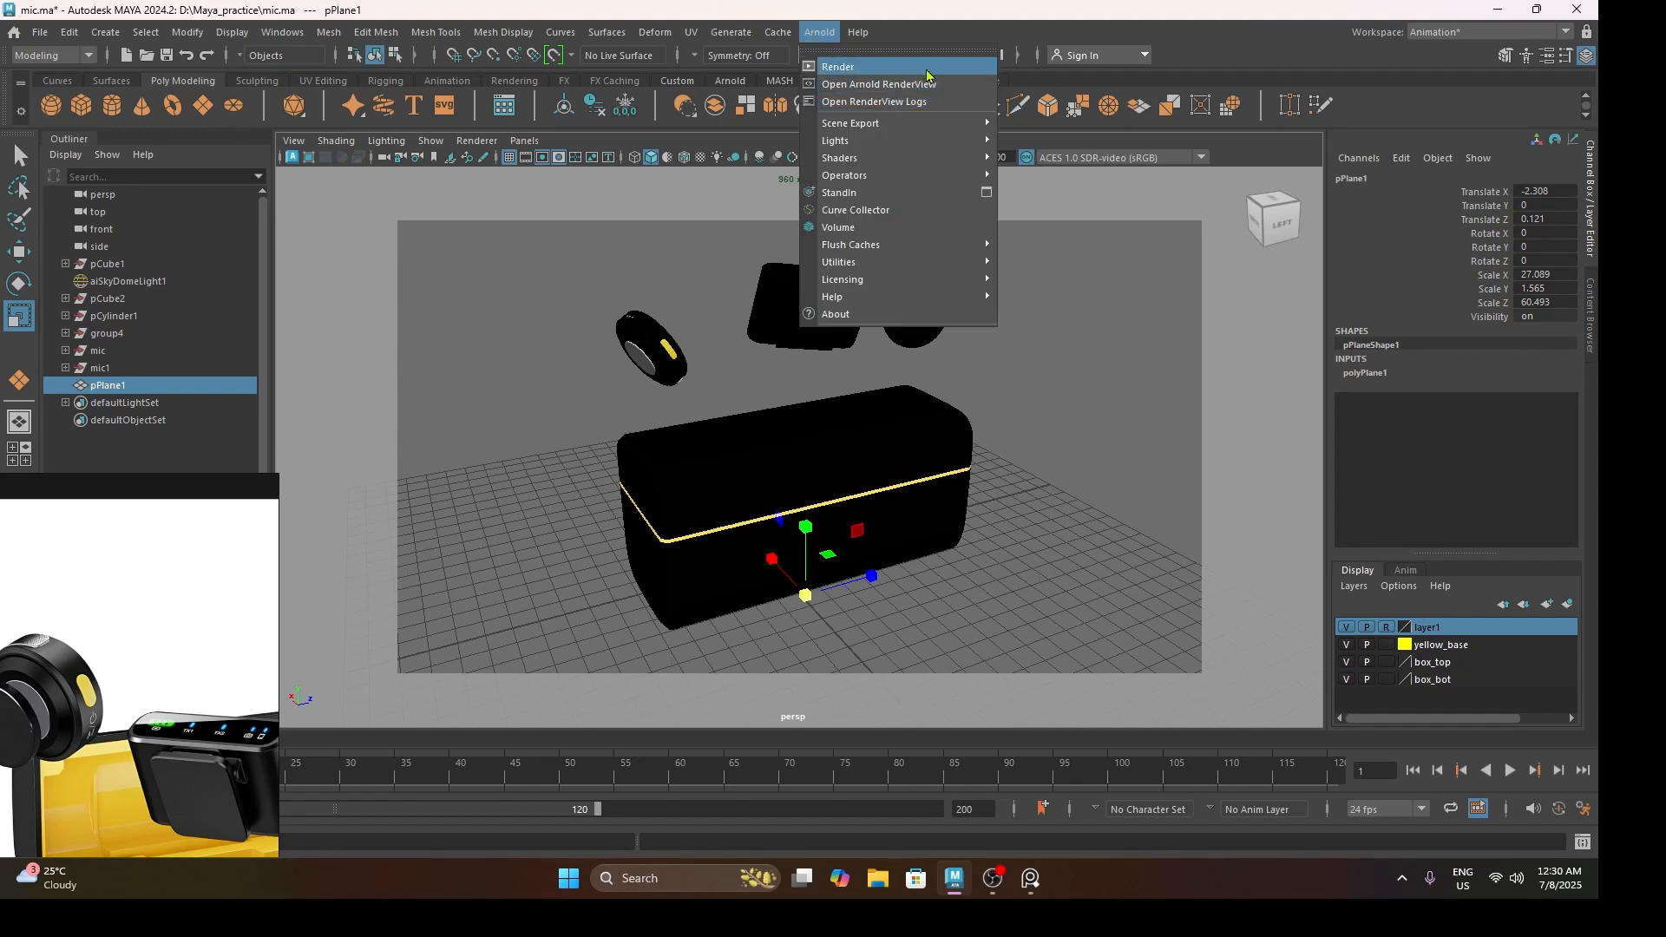
pyautogui.click(87, 56)
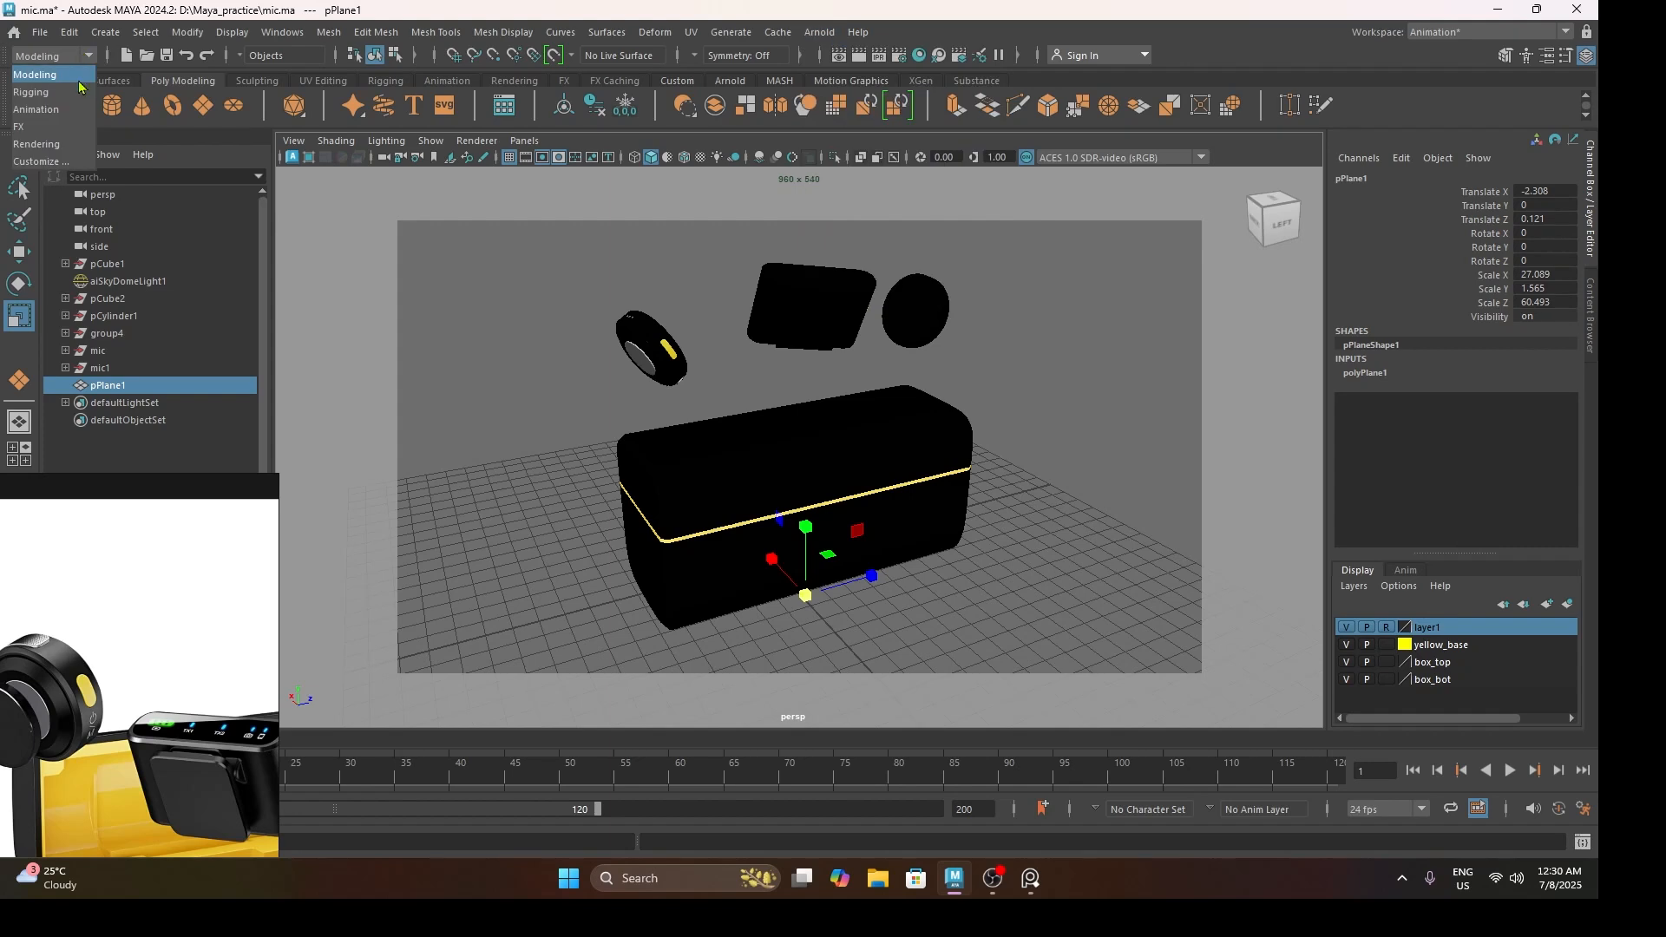
pyautogui.click(78, 144)
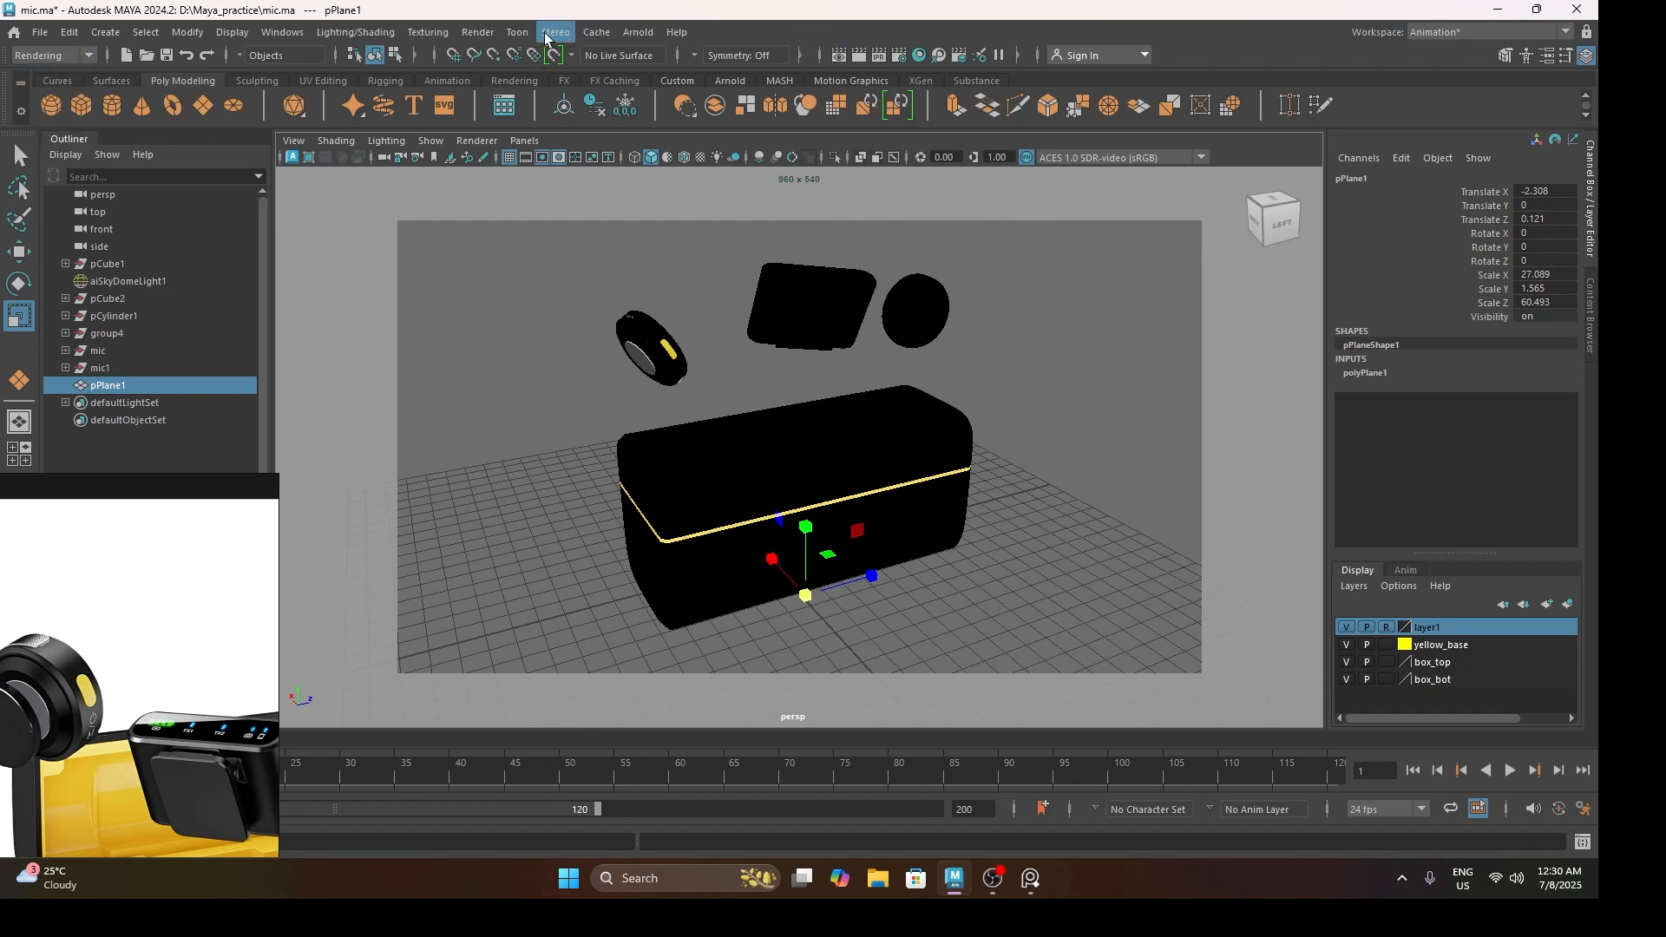
pyautogui.click(478, 32)
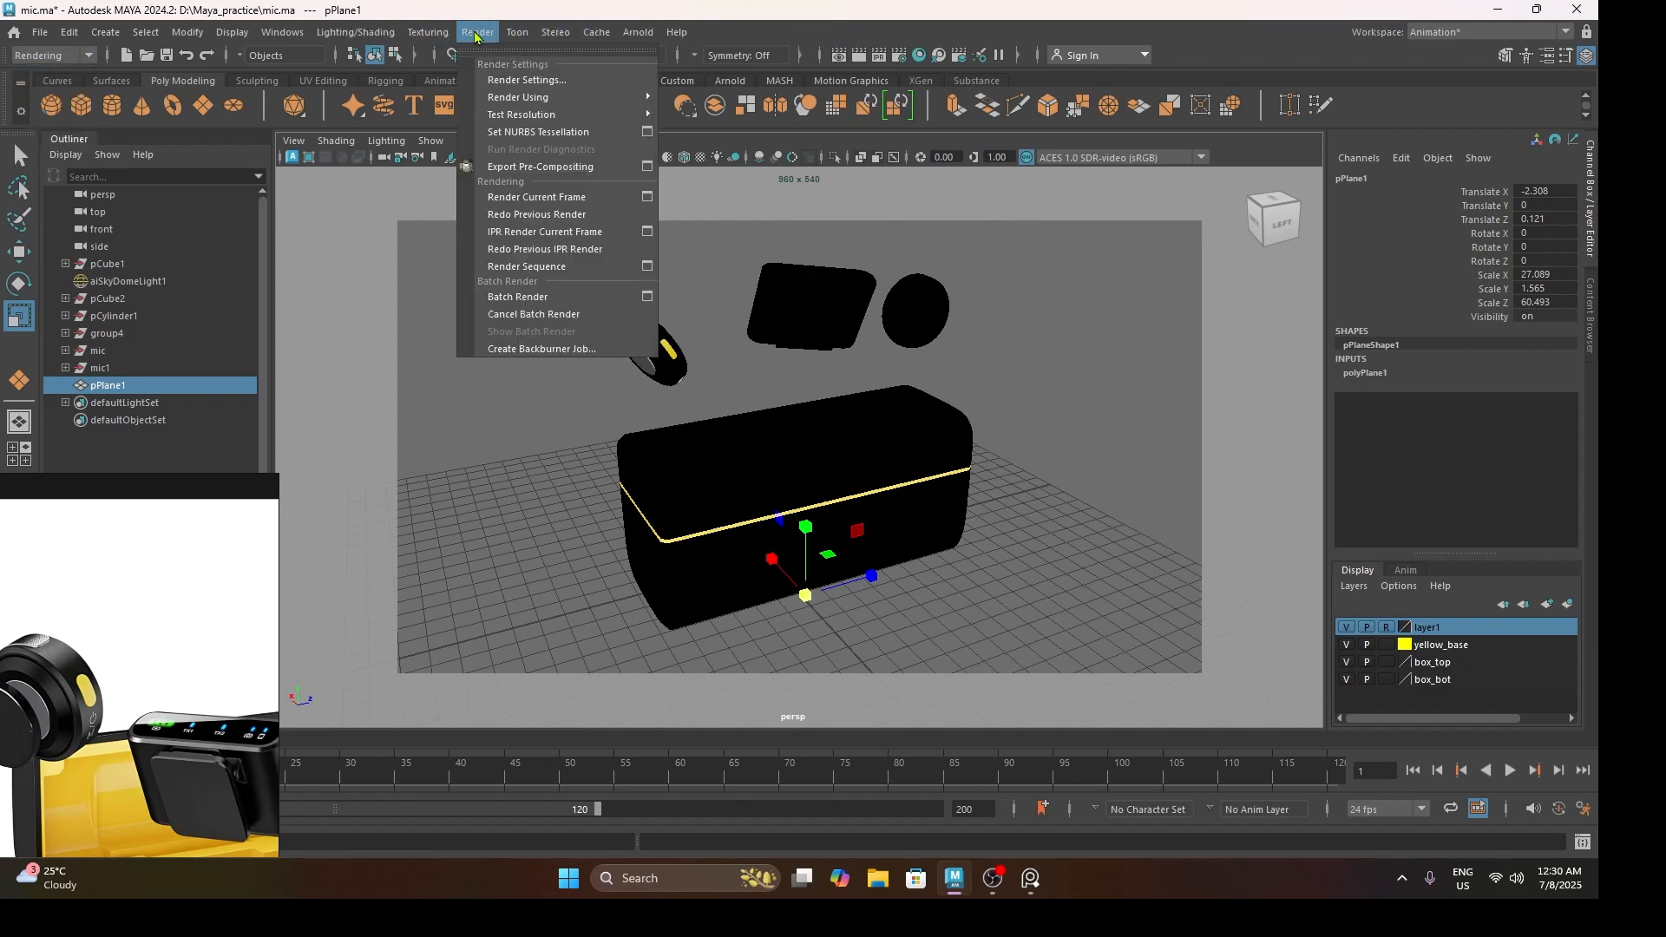
pyautogui.click(605, 81)
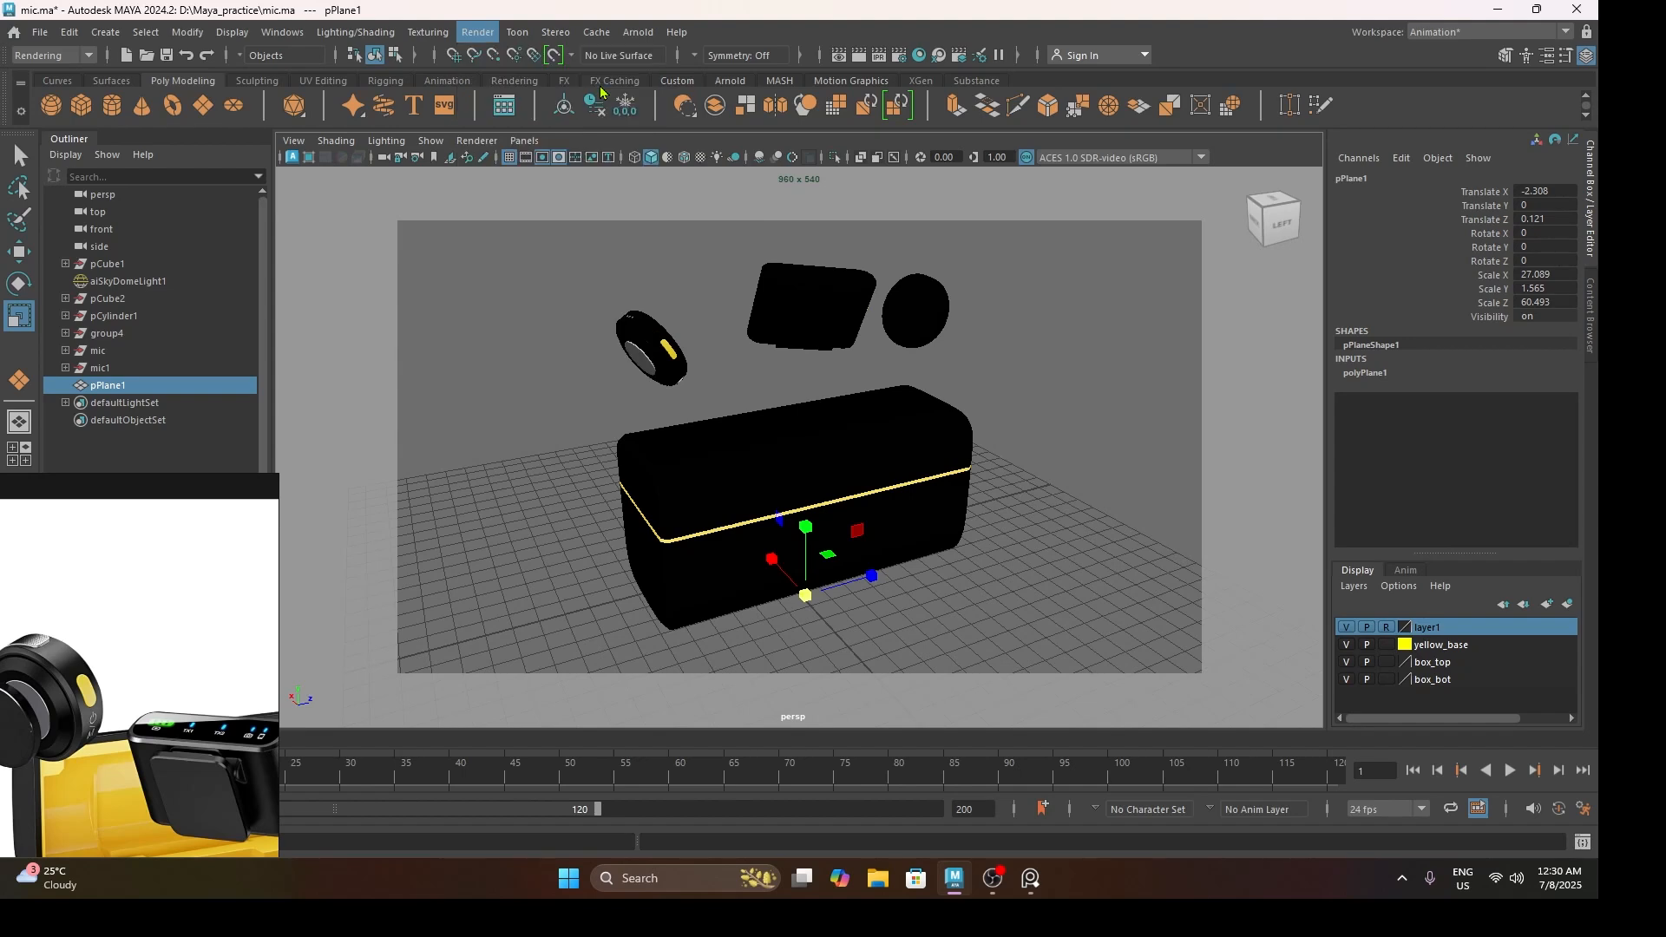
pyautogui.moveTo(402, 164); pyautogui.dragTo(721, 139)
pyautogui.moveTo(932, 466); pyautogui.dragTo(939, 675)
pyautogui.doubleClick(707, 512)
pyautogui.click(748, 443)
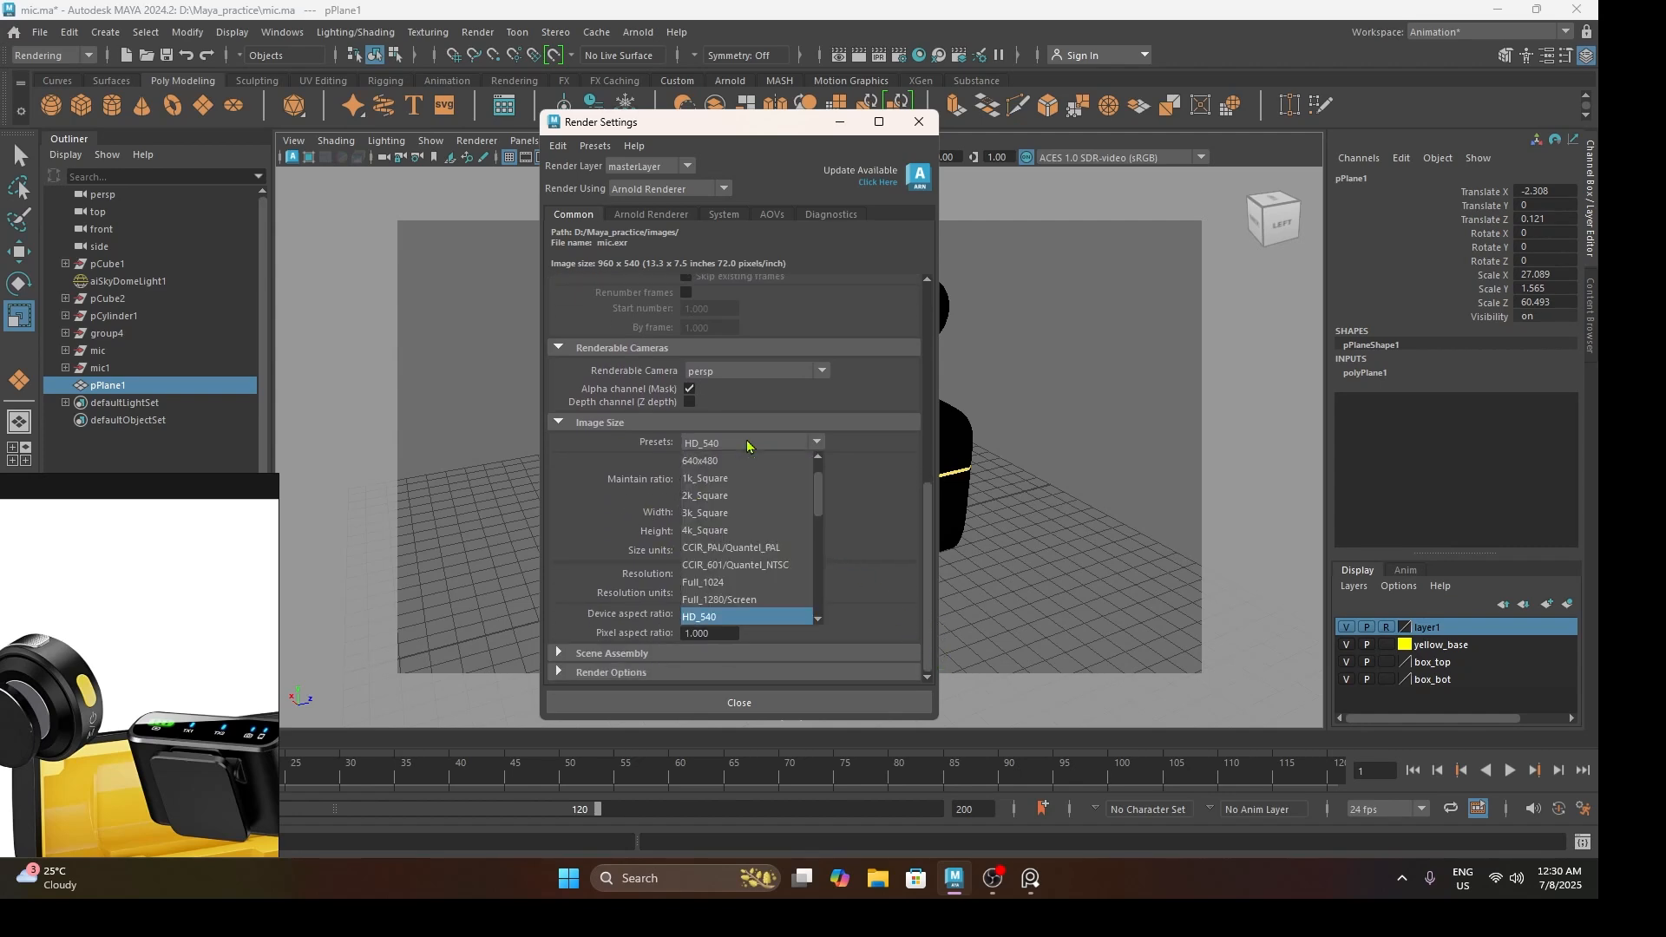
pyautogui.click(756, 496)
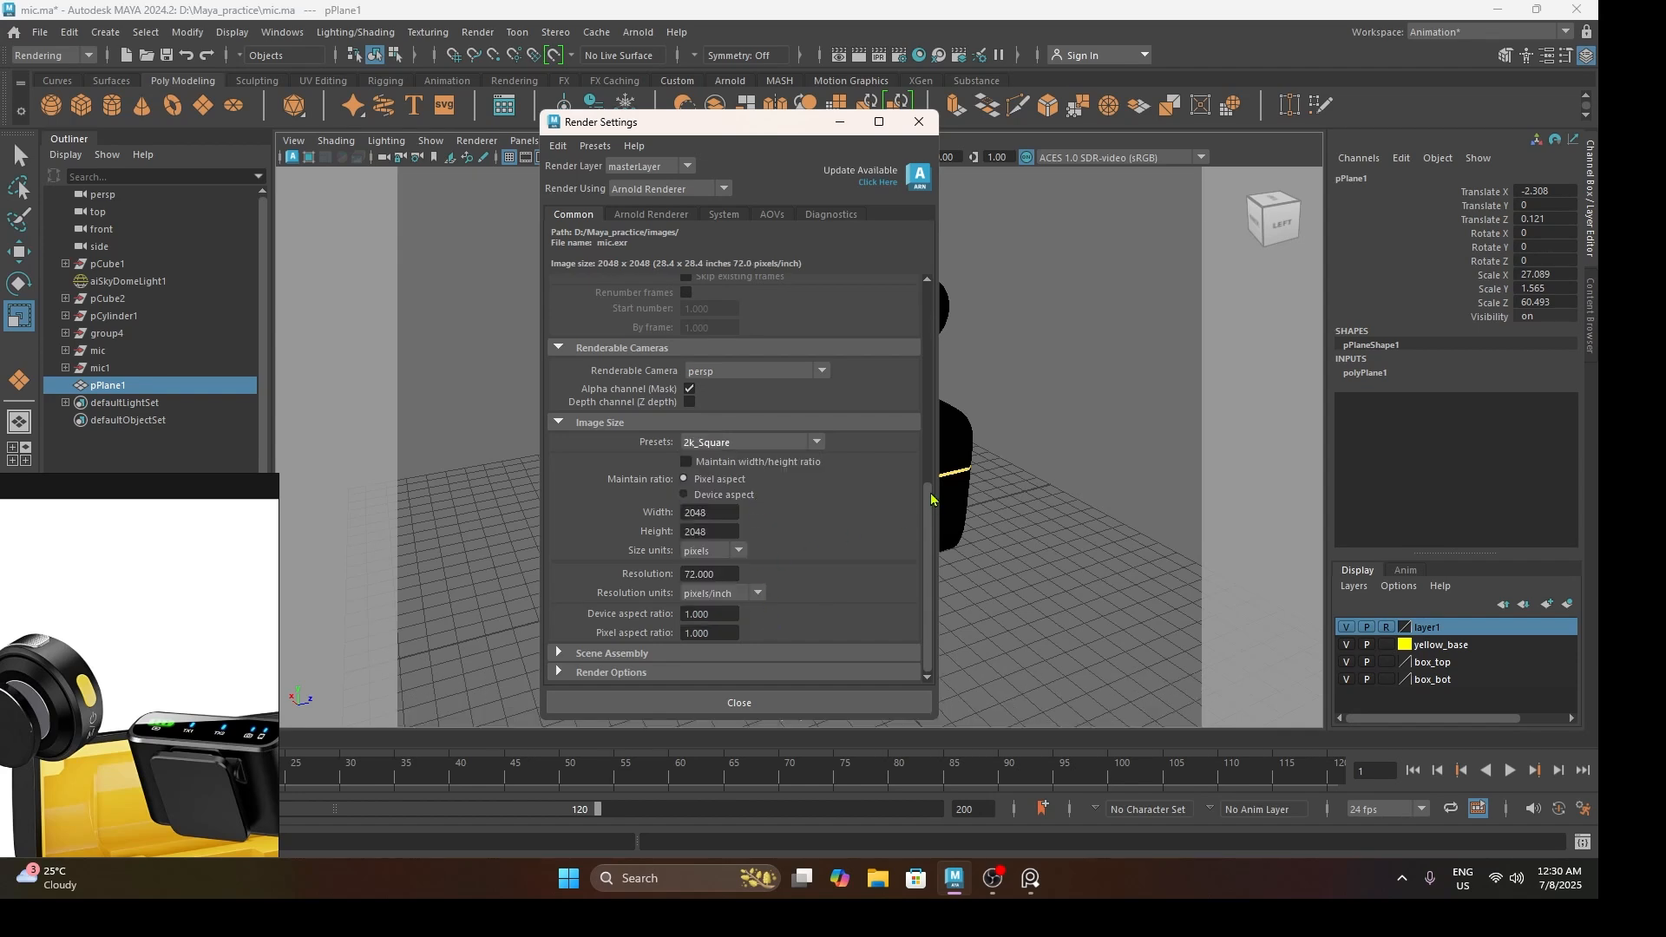
pyautogui.click(919, 122)
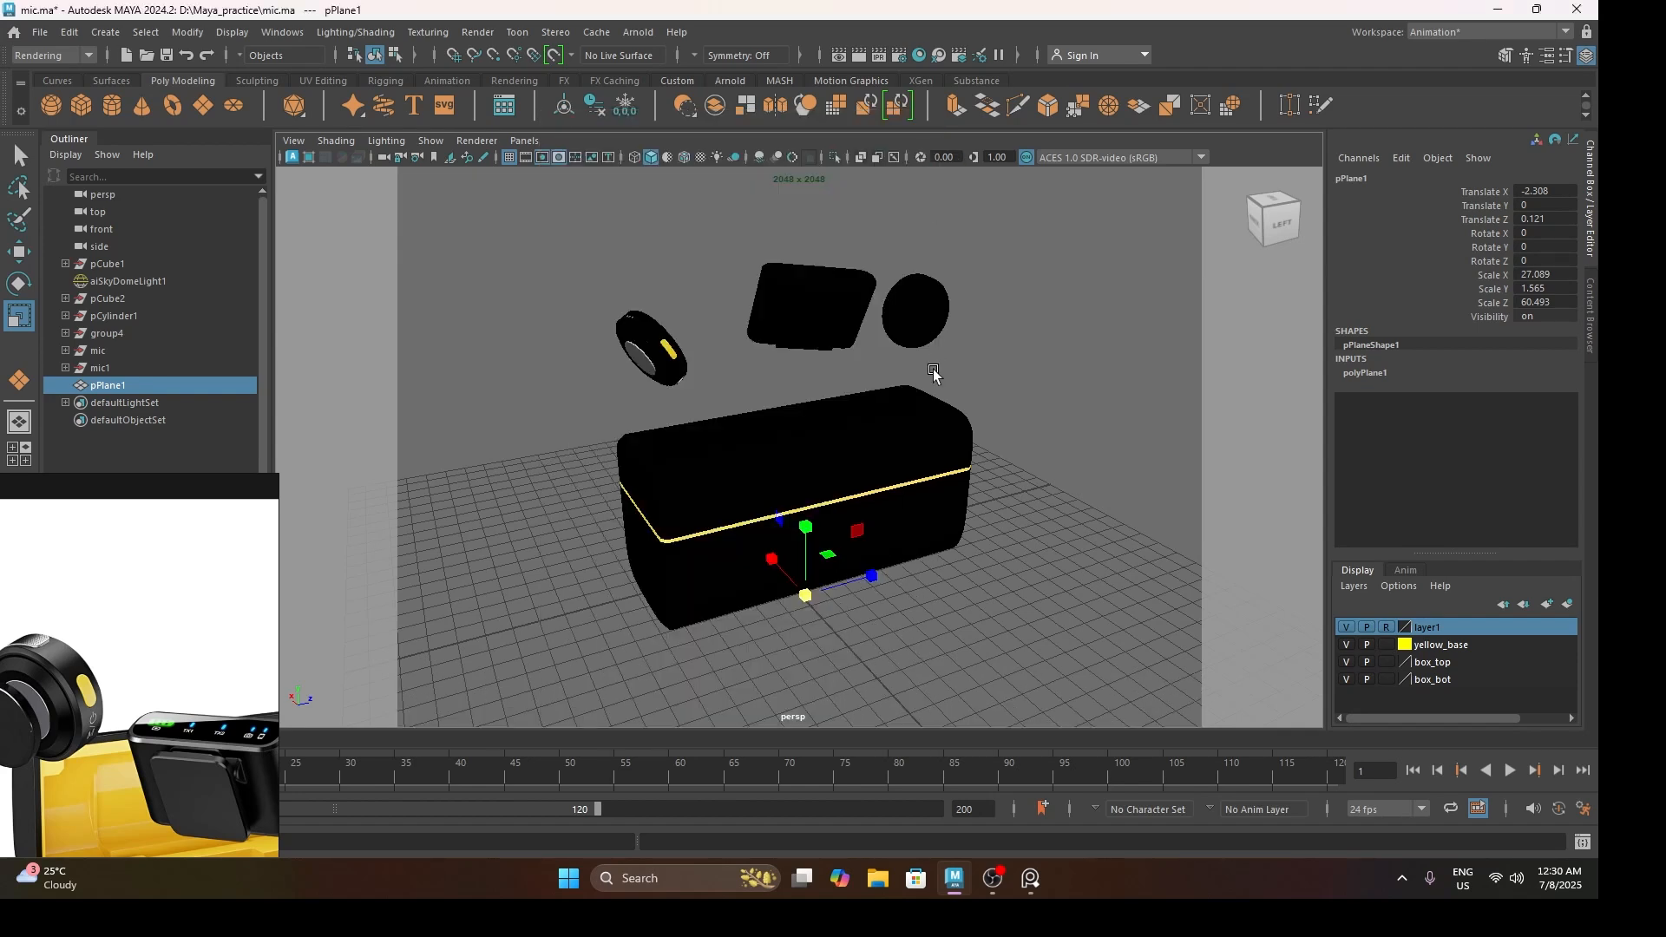
# Render the square view with the floor plane in the Arnold RenderView and compare it with the PureRef reference
pyautogui.scroll(3, 938, 380)
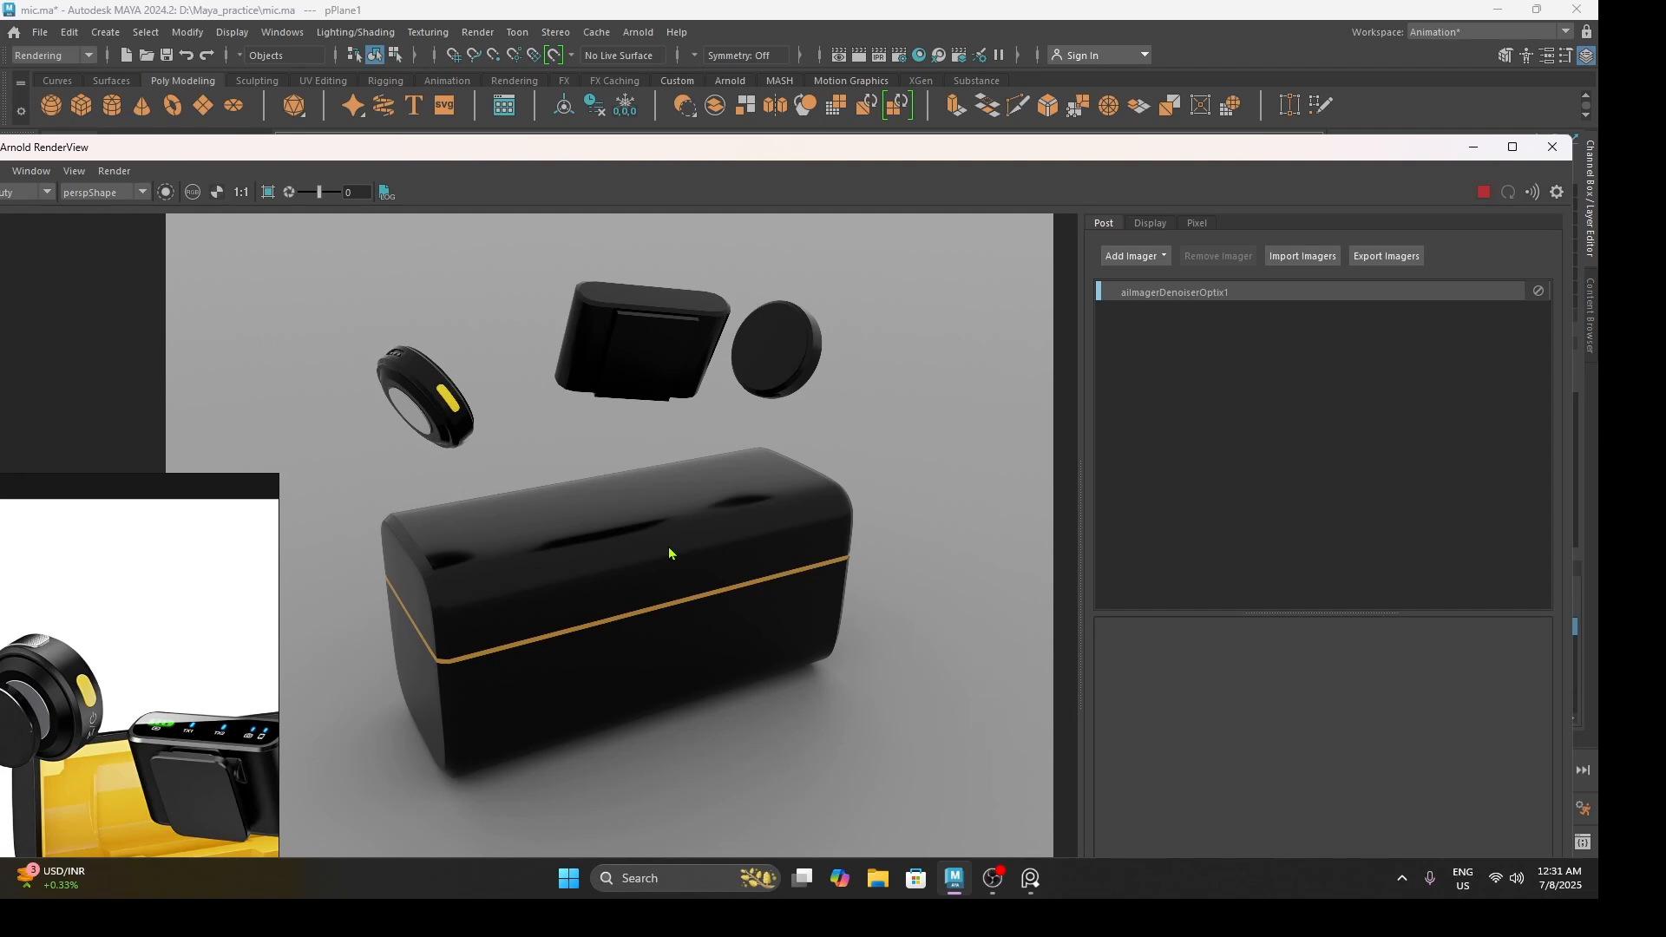
pyautogui.scroll(-2, 669, 552)
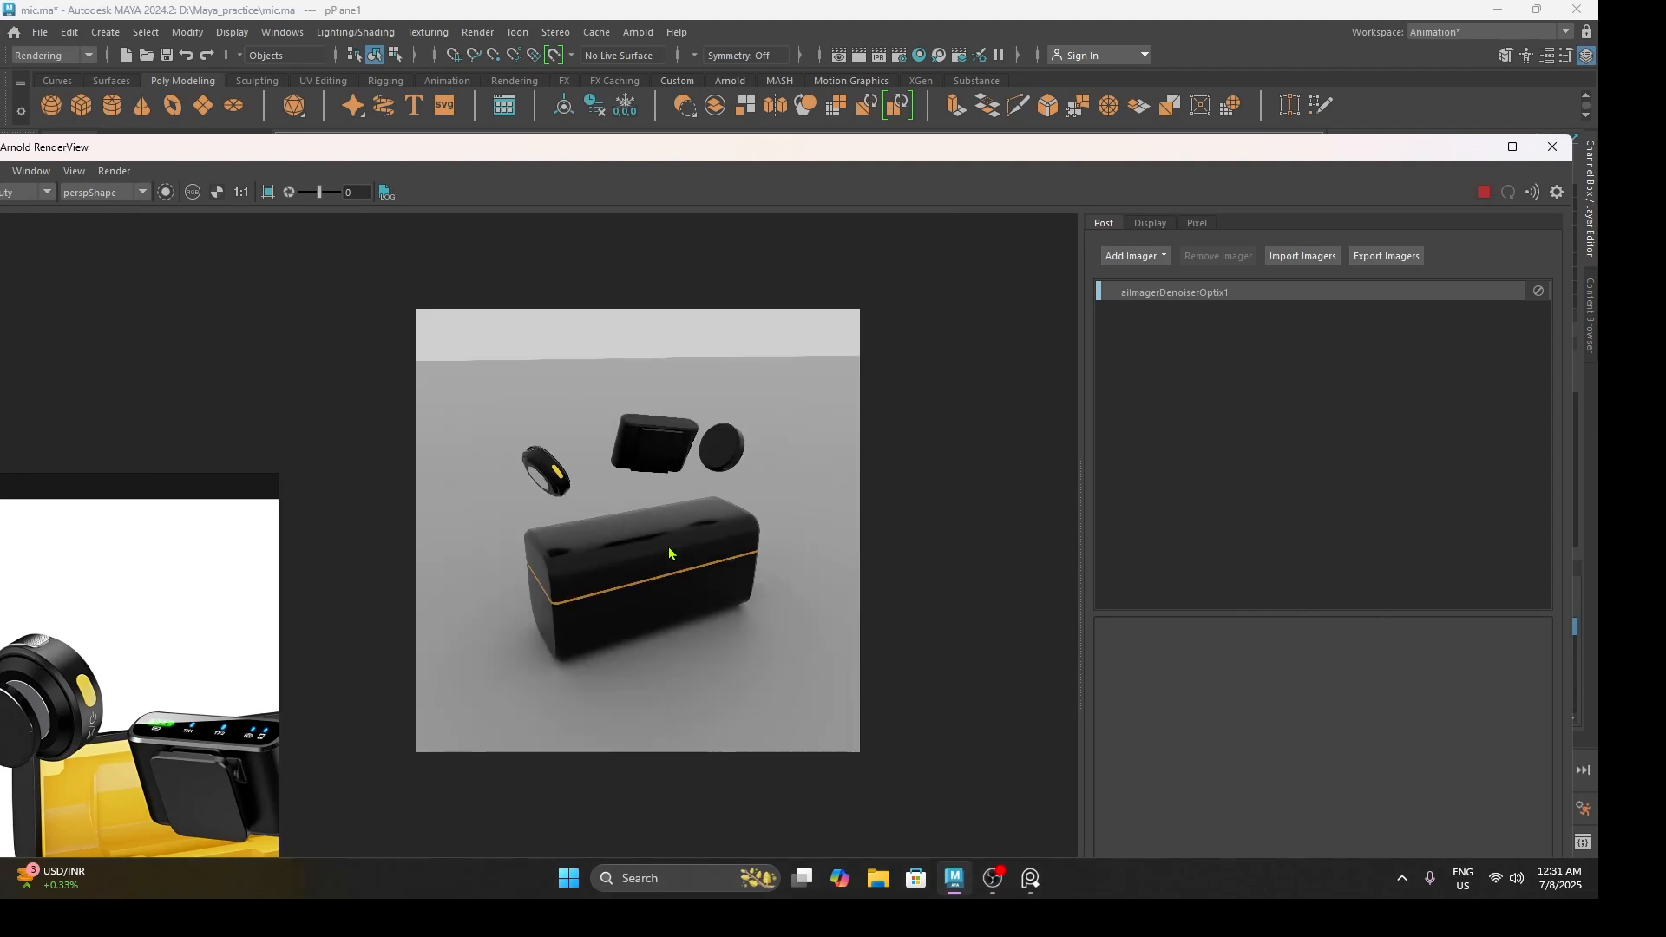
pyautogui.scroll(1, 670, 553)
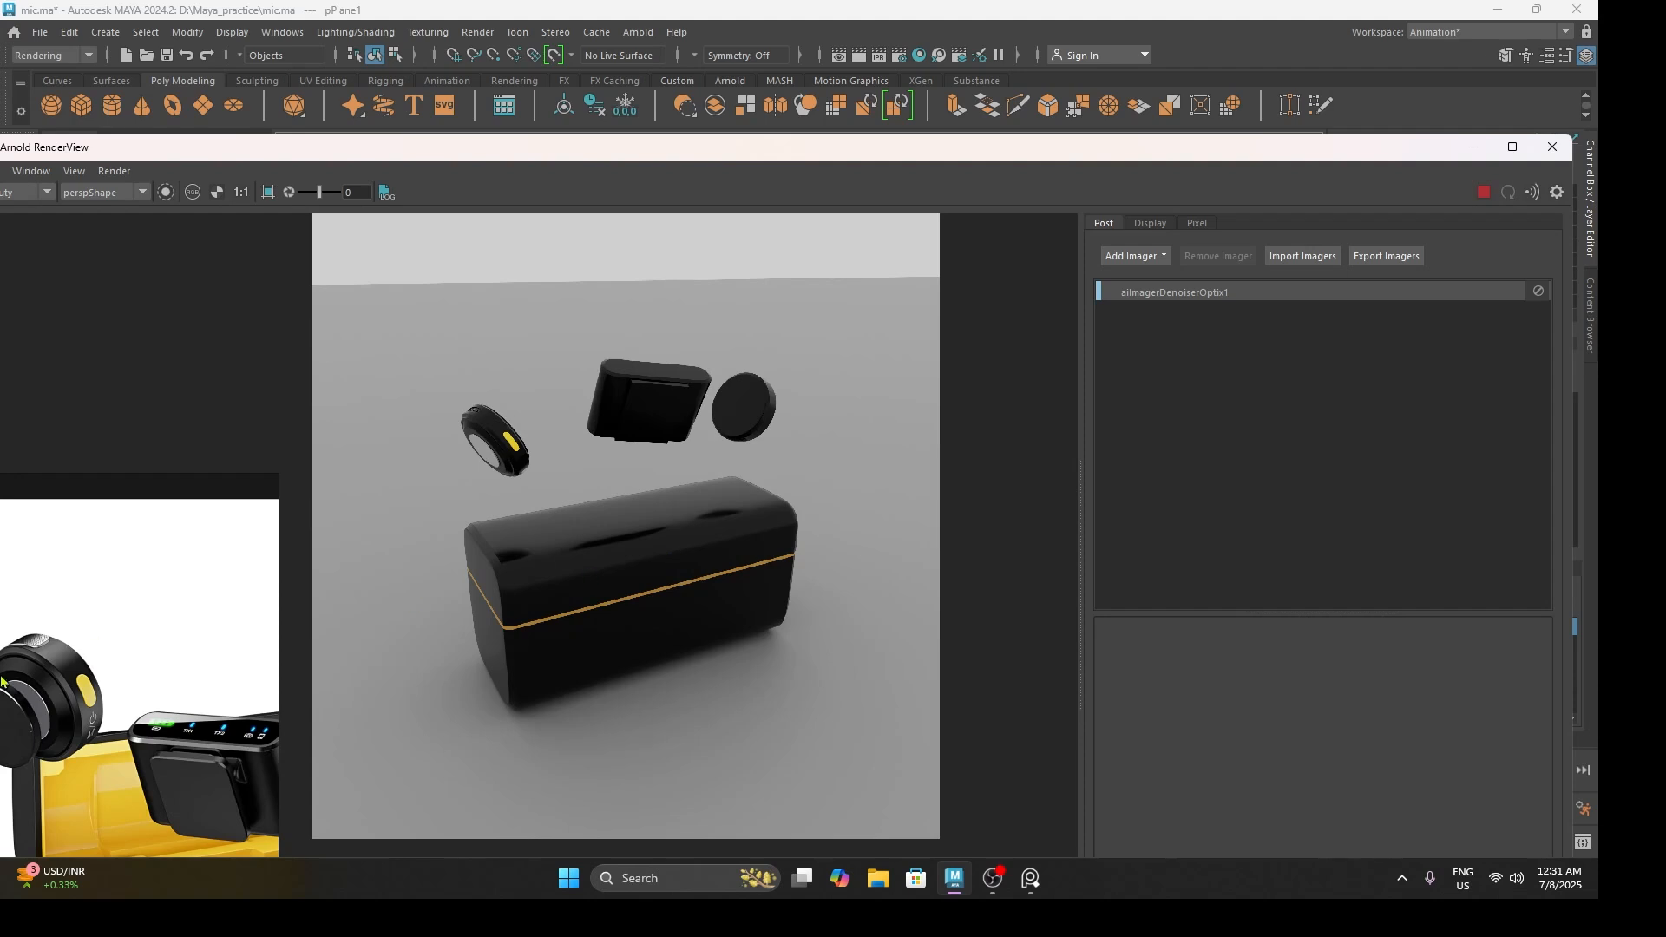
pyautogui.scroll(-3, 98, 675)
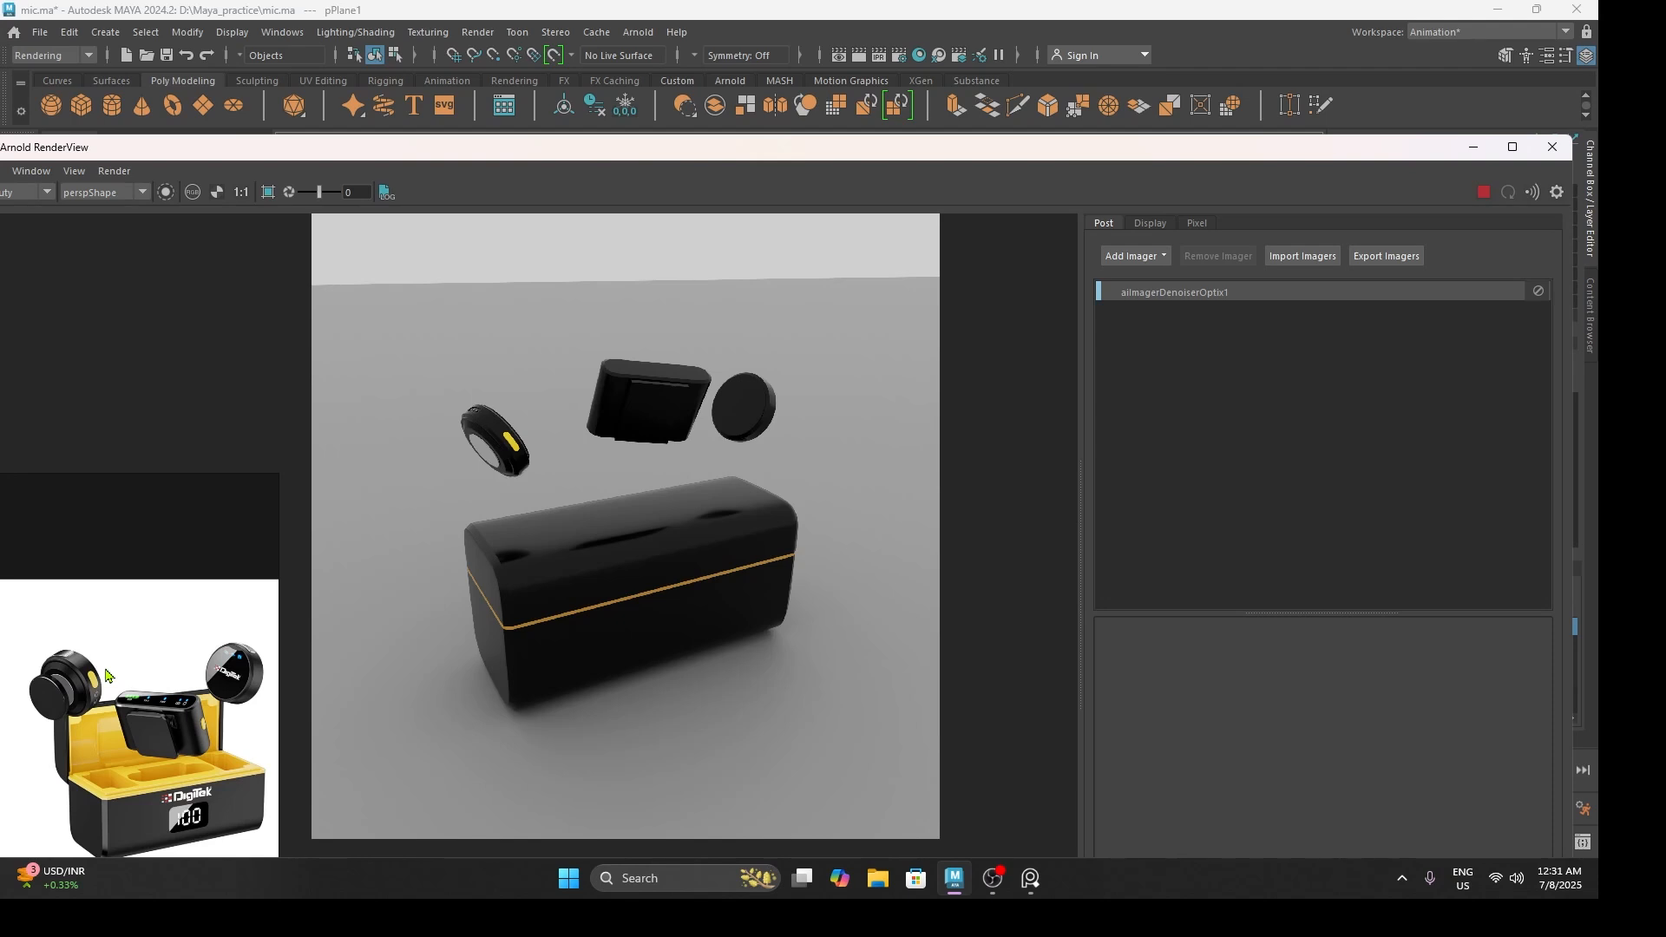
pyautogui.scroll(5, 695, 439)
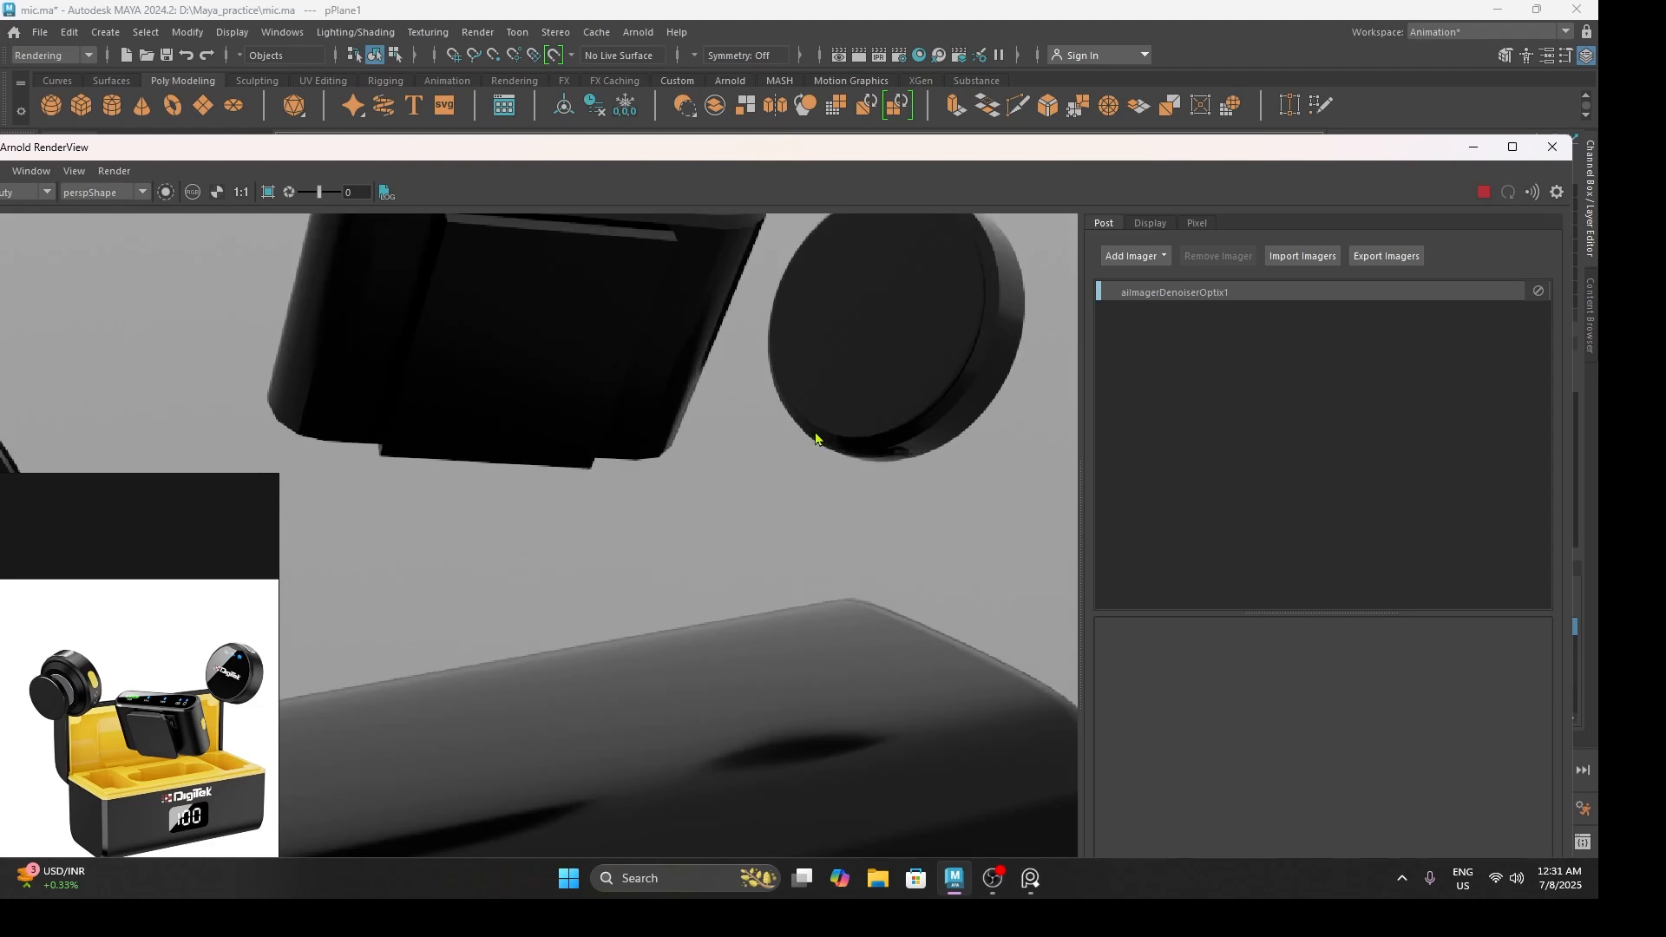
pyautogui.scroll(-5, 816, 438)
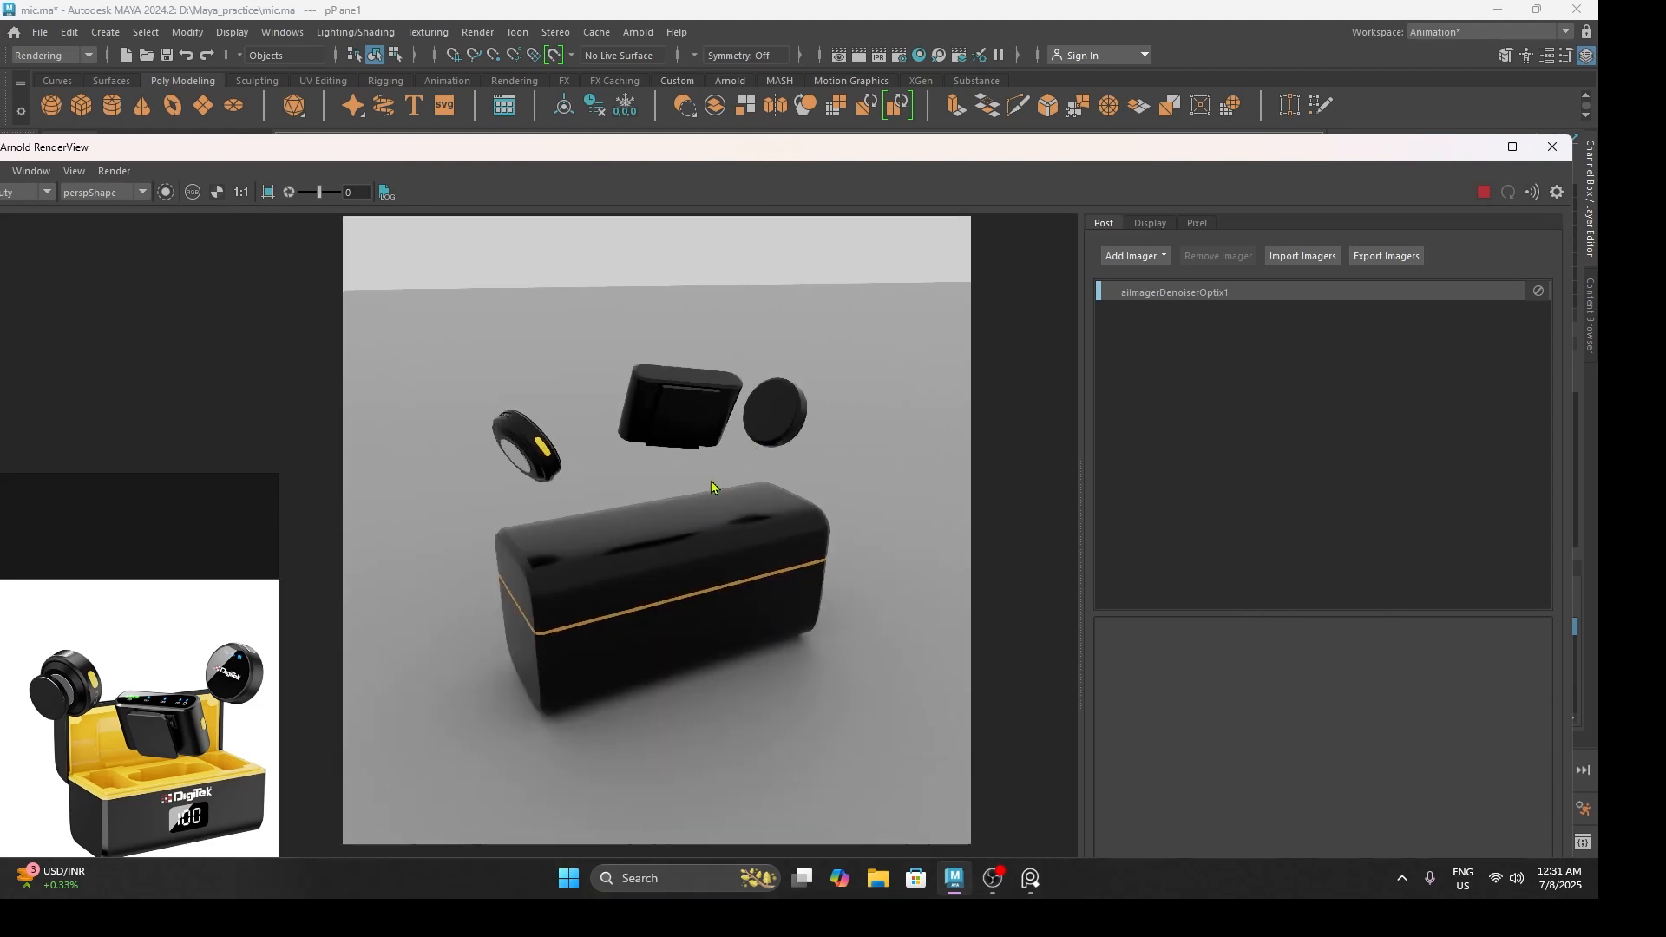
pyautogui.scroll(2, 734, 468)
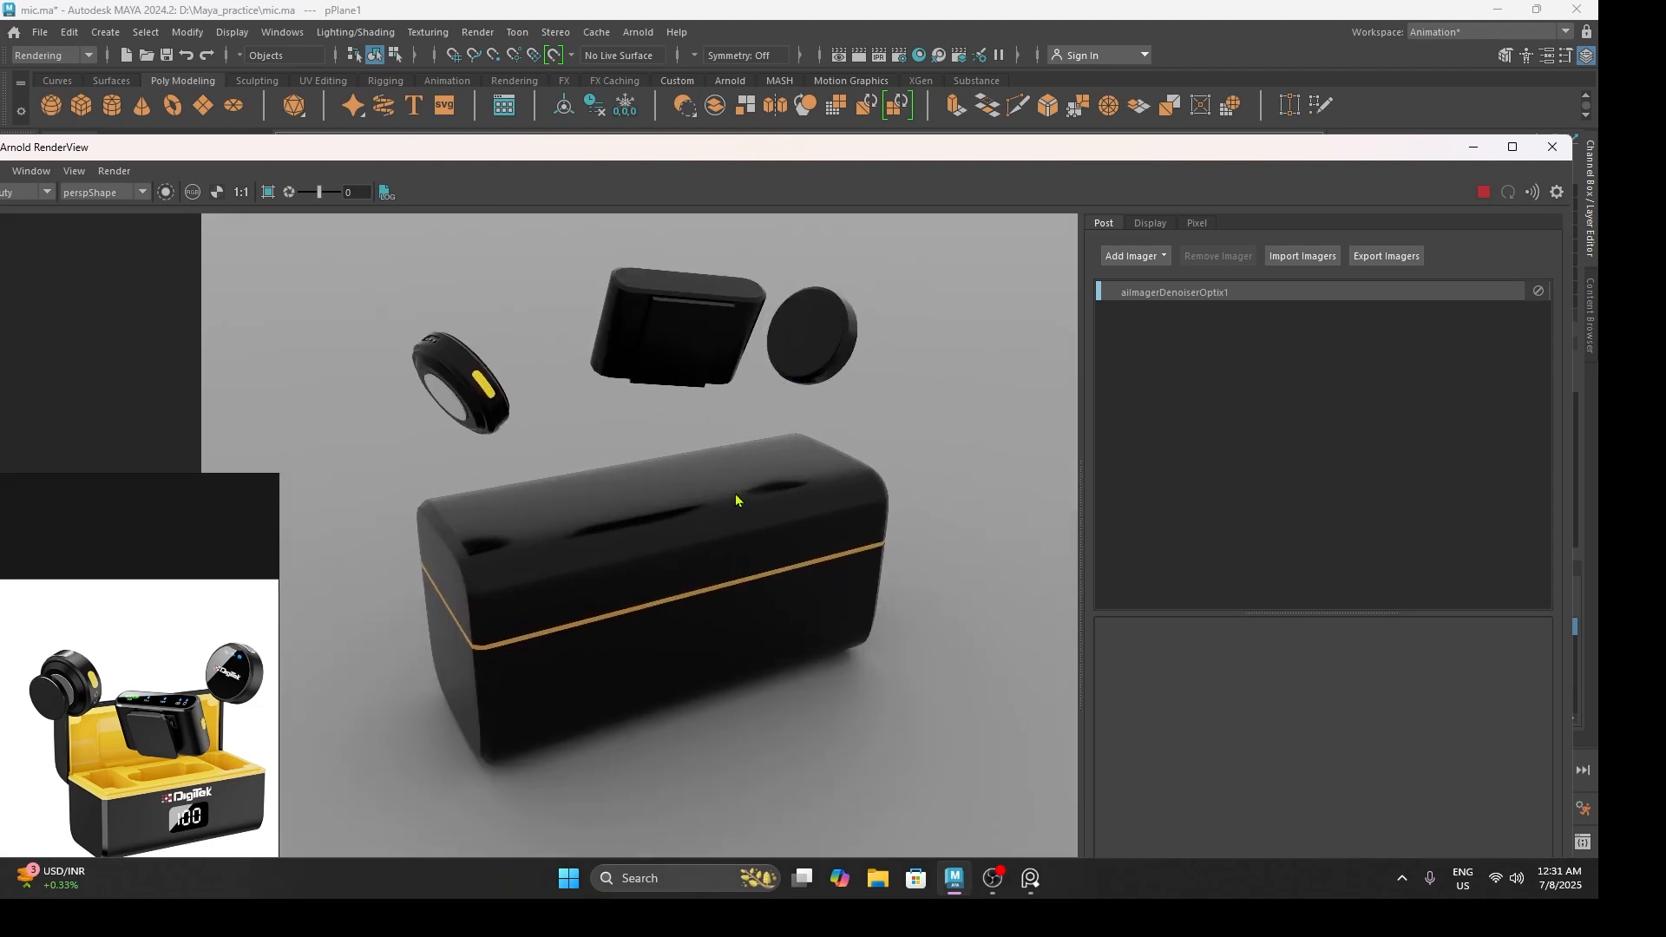